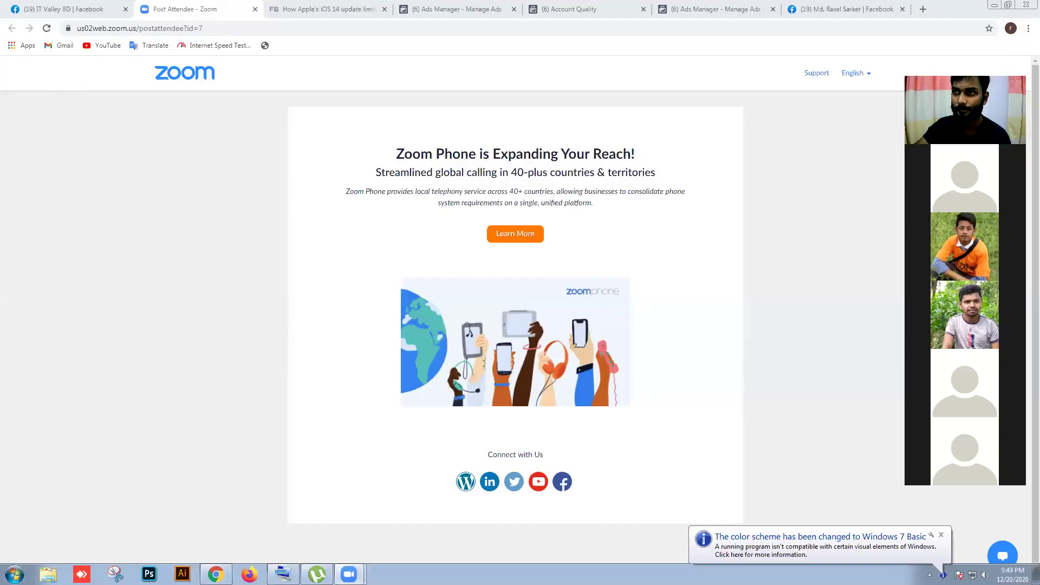
- Minimize the browser, launch Adobe Illustrator and dismiss the plug-in loading error
{"action": "left_click", "coordinate": [994, 7]}
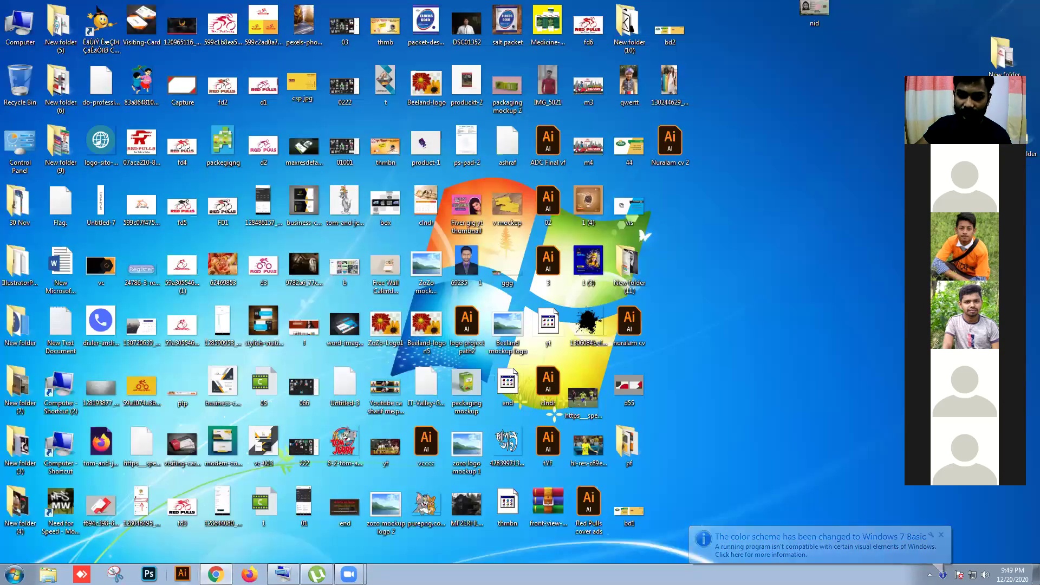
{"action": "double_click", "coordinate": [388, 515]}
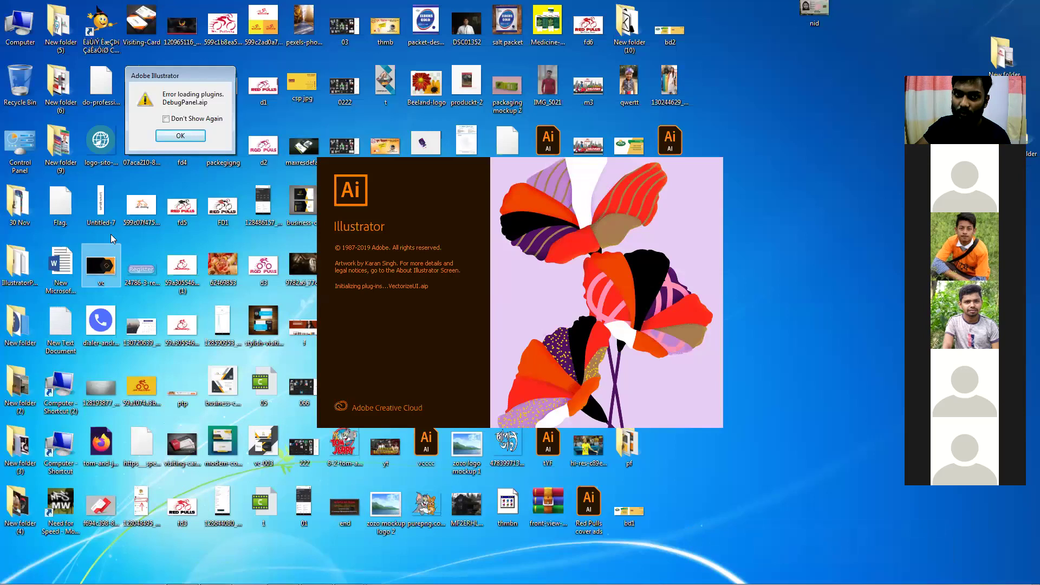
{"action": "left_click", "coordinate": [181, 136]}
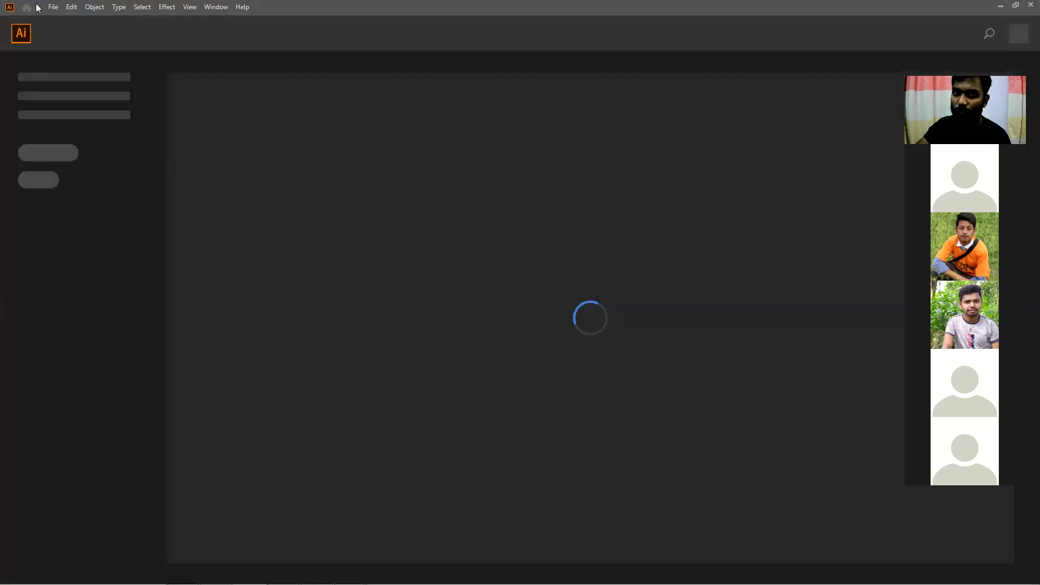
- Create a new single-artboard document 3.5 in wide and 2 in high
{"action": "left_click", "coordinate": [53, 6]}
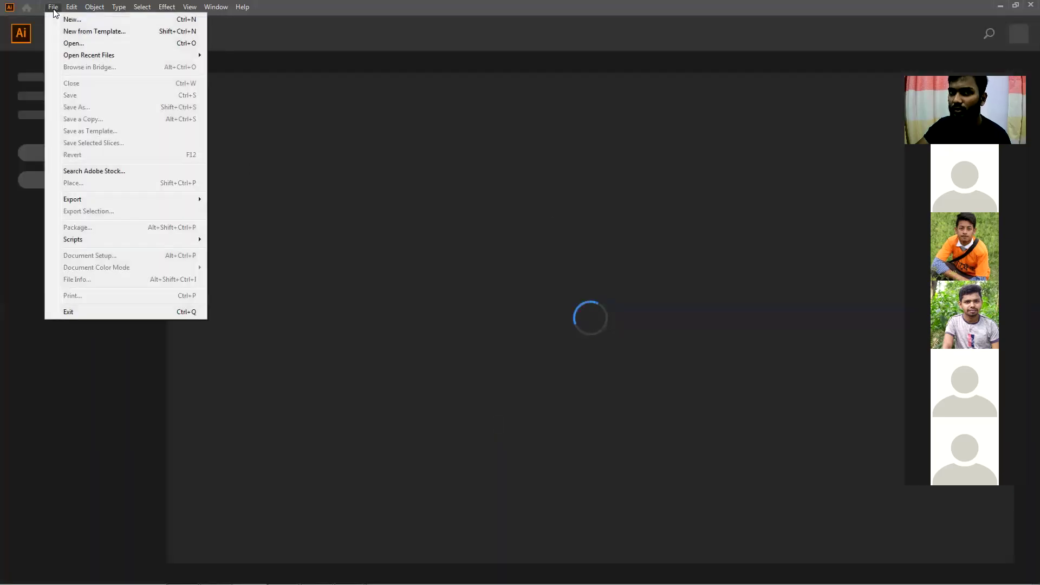
{"action": "left_click", "coordinate": [75, 19]}
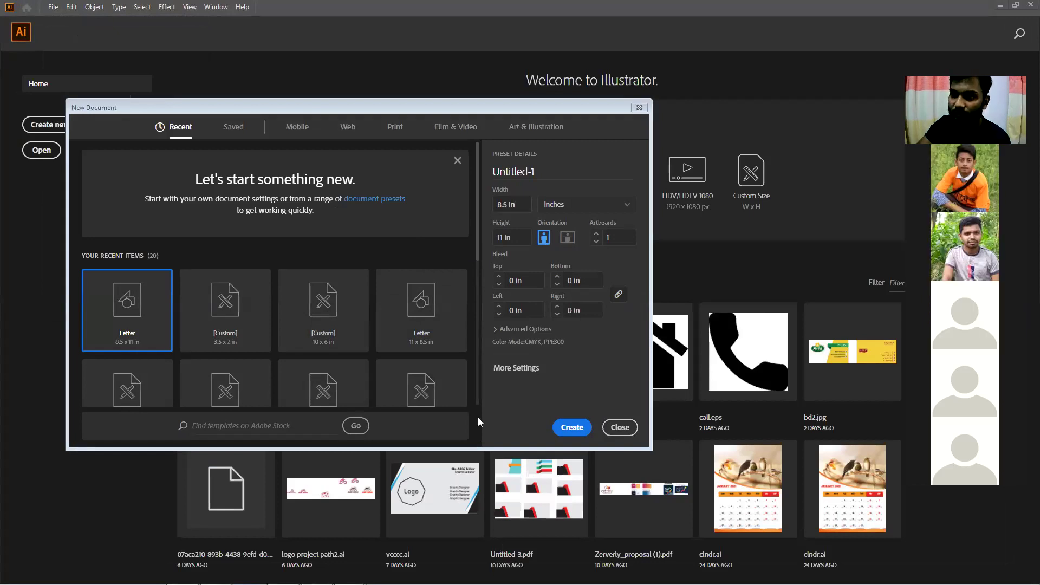
{"action": "left_click", "coordinate": [515, 205]}
{"action": "type", "text": "3.5"}
{"action": "key", "text": "Tab"}
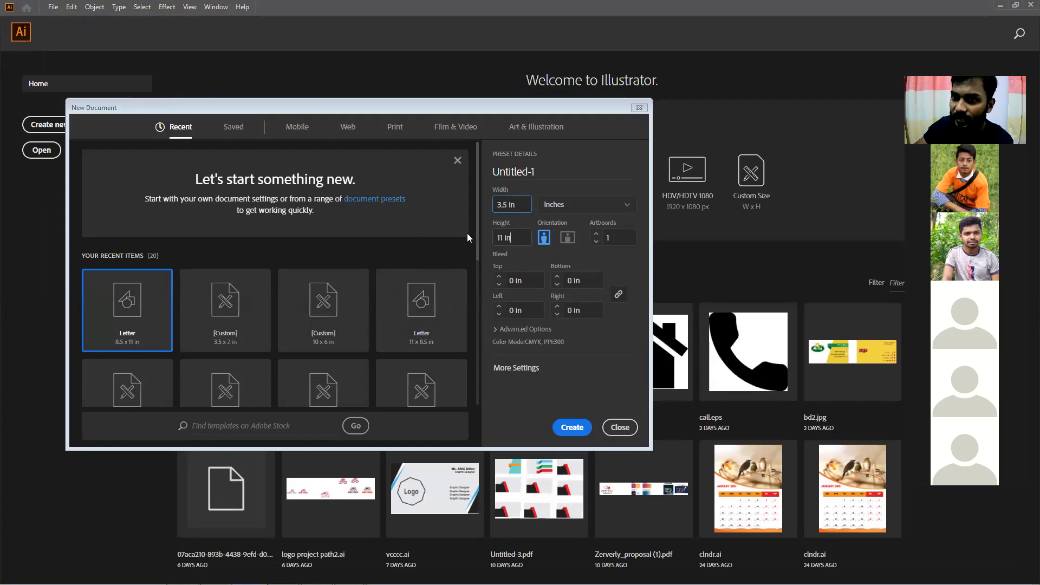
{"action": "type", "text": "2"}
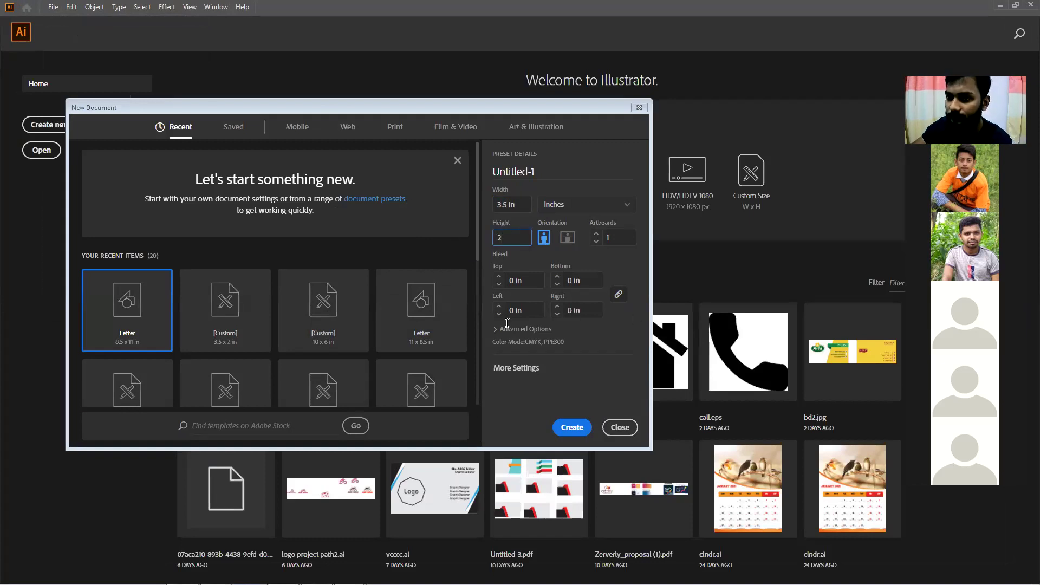
{"action": "left_click", "coordinate": [573, 428]}
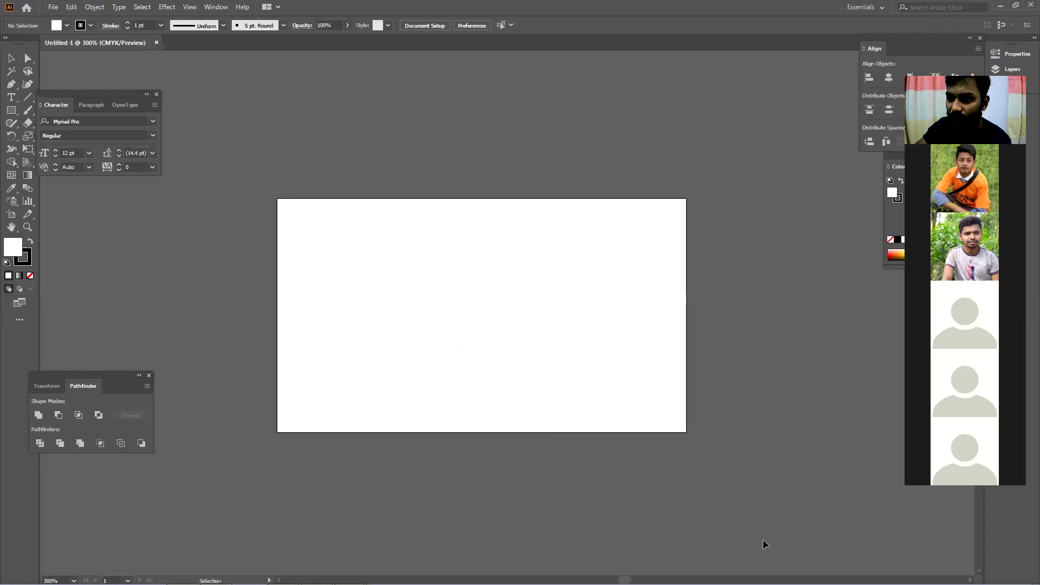
- Close the floating Pathfinder and Character panels to clear the workspace
{"action": "mouse_move", "coordinate": [780, 584]}
{"action": "left_click", "coordinate": [985, 575]}
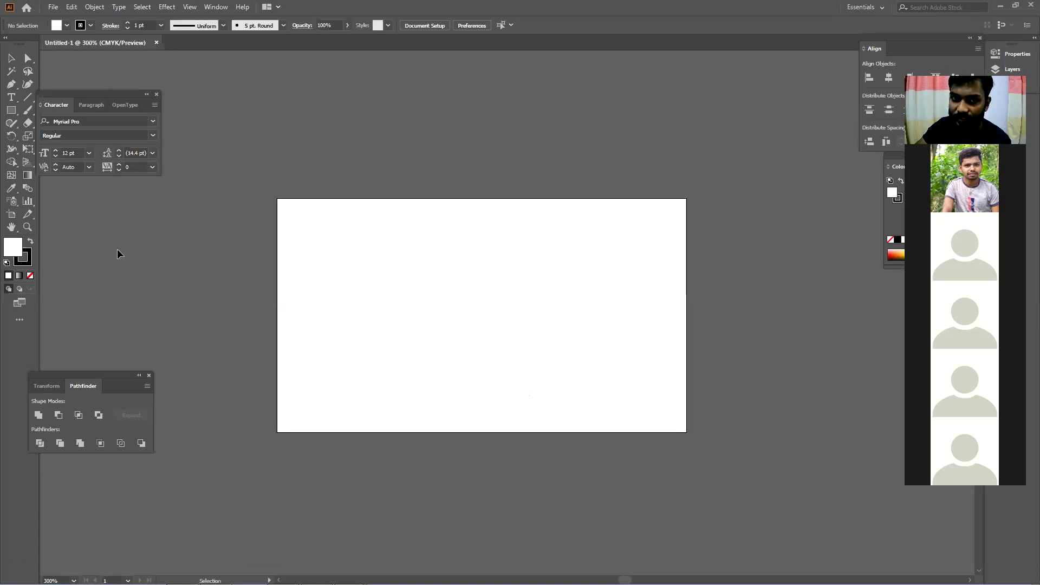
{"action": "left_click", "coordinate": [150, 375]}
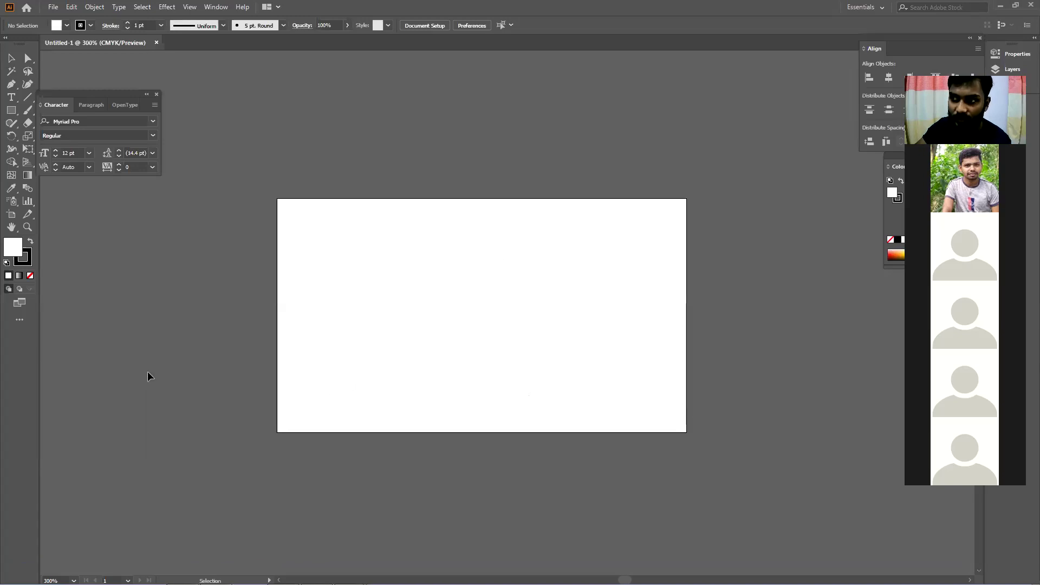
{"action": "left_click", "coordinate": [156, 95]}
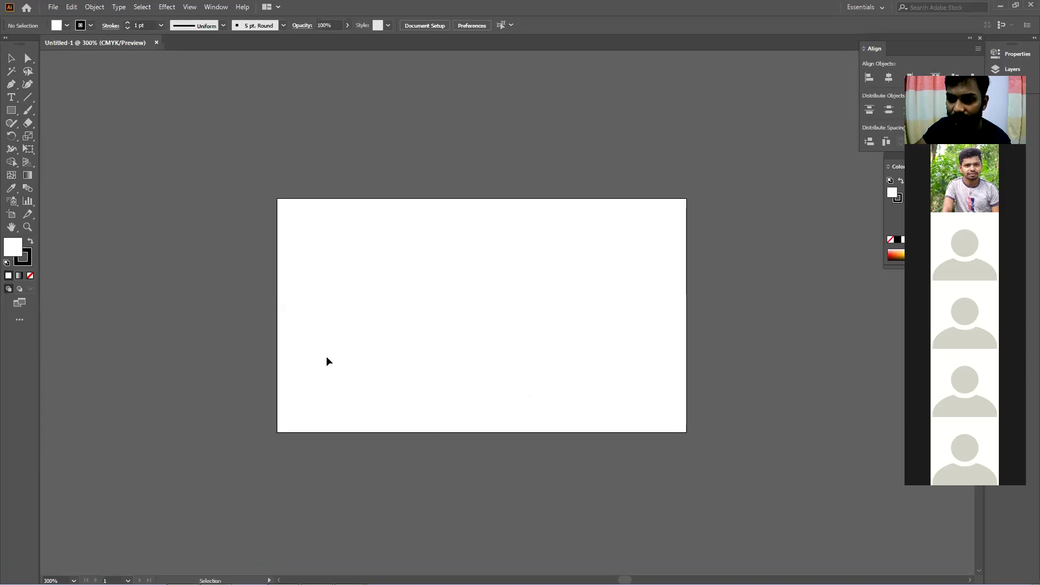
- Create a rectangle with the Rectangle tool, 3.5 in wide and 2 in high
{"action": "left_click", "coordinate": [12, 112]}
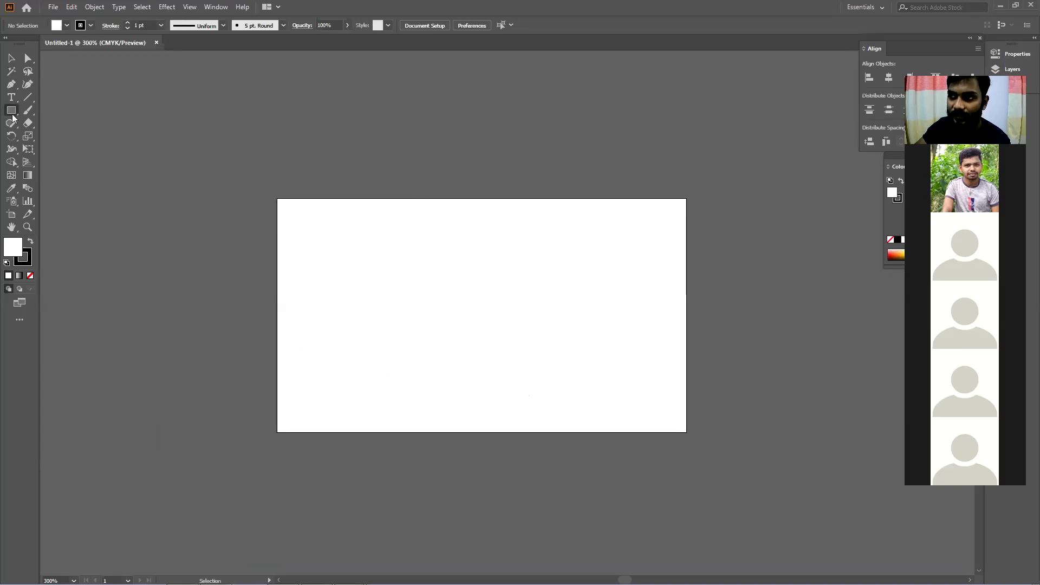
{"action": "left_click", "coordinate": [68, 115]}
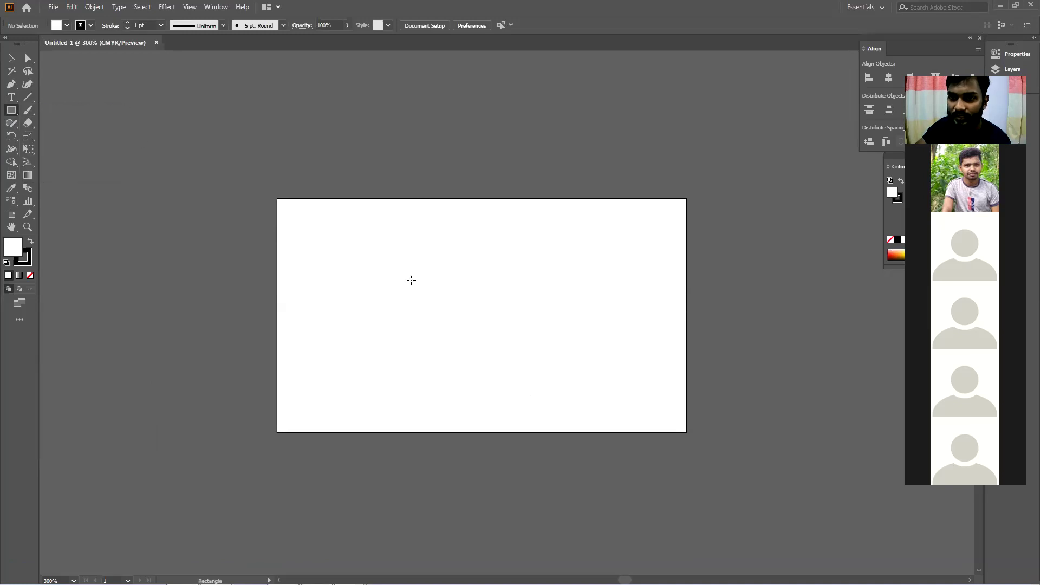
{"action": "left_click", "coordinate": [411, 279]}
{"action": "type", "text": "3.5"}
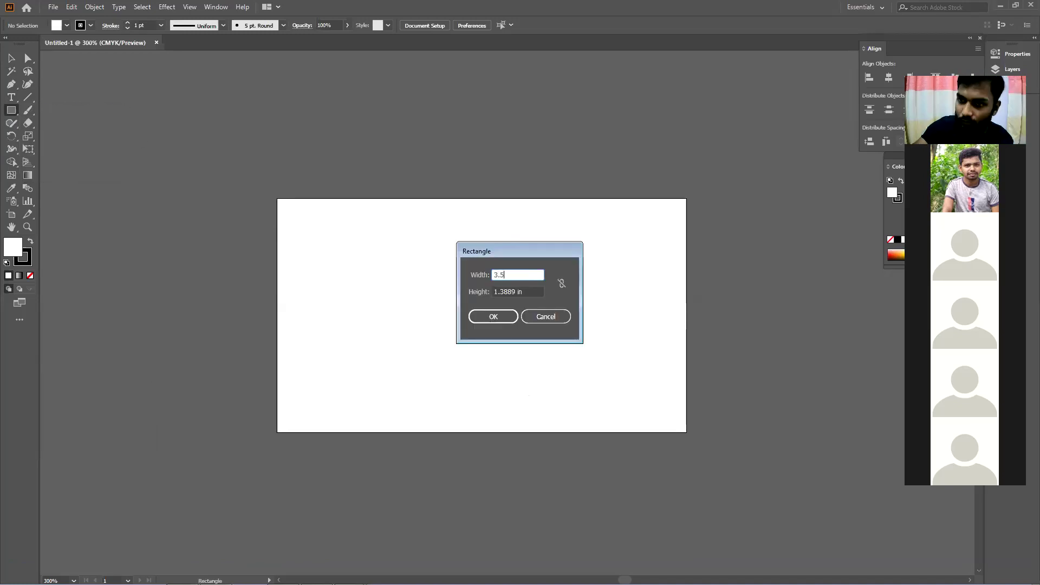
{"action": "key", "text": "Tab"}
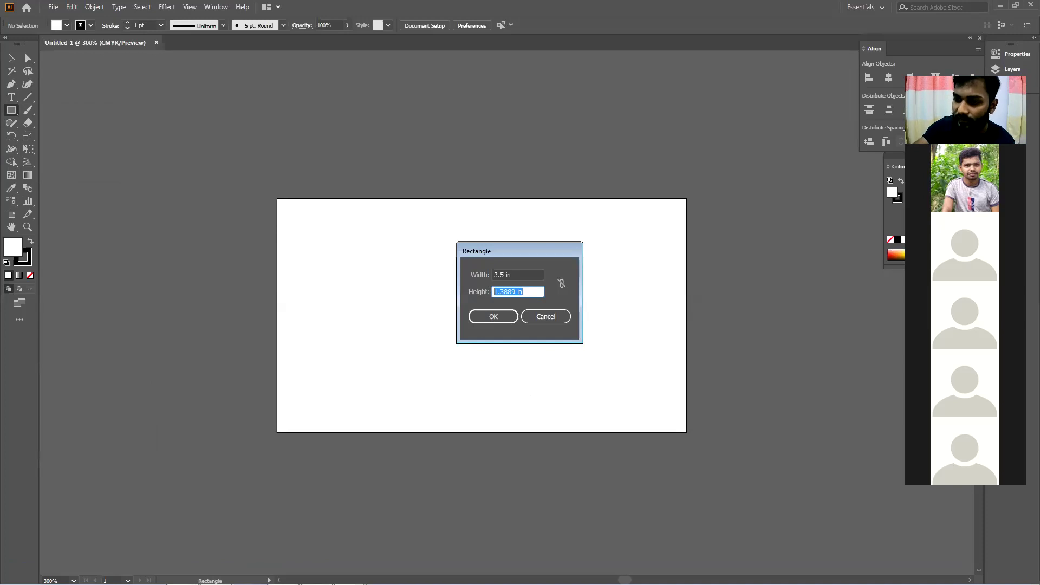
{"action": "type", "text": "2"}
{"action": "key", "text": "Return"}
- Remove the rectangle's stroke and fill it with the light orange swatch
{"action": "left_click", "coordinate": [27, 261]}
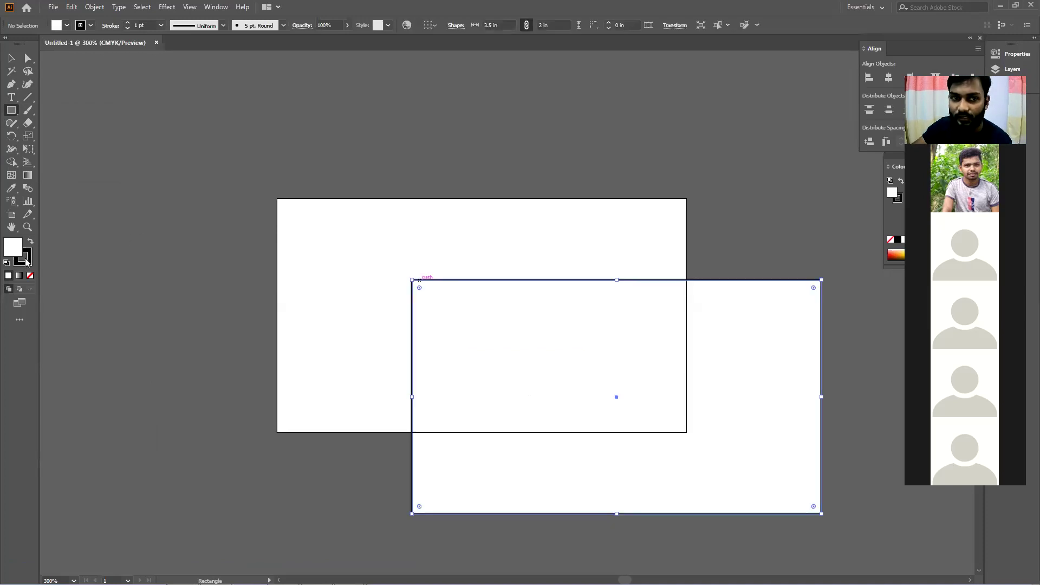
{"action": "left_click", "coordinate": [29, 276]}
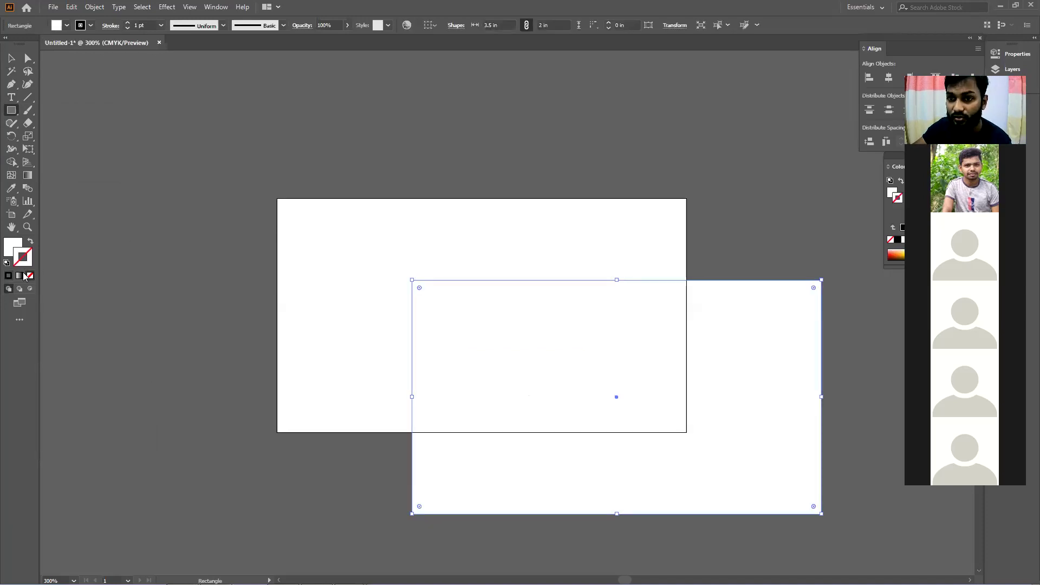
{"action": "left_click", "coordinate": [11, 57]}
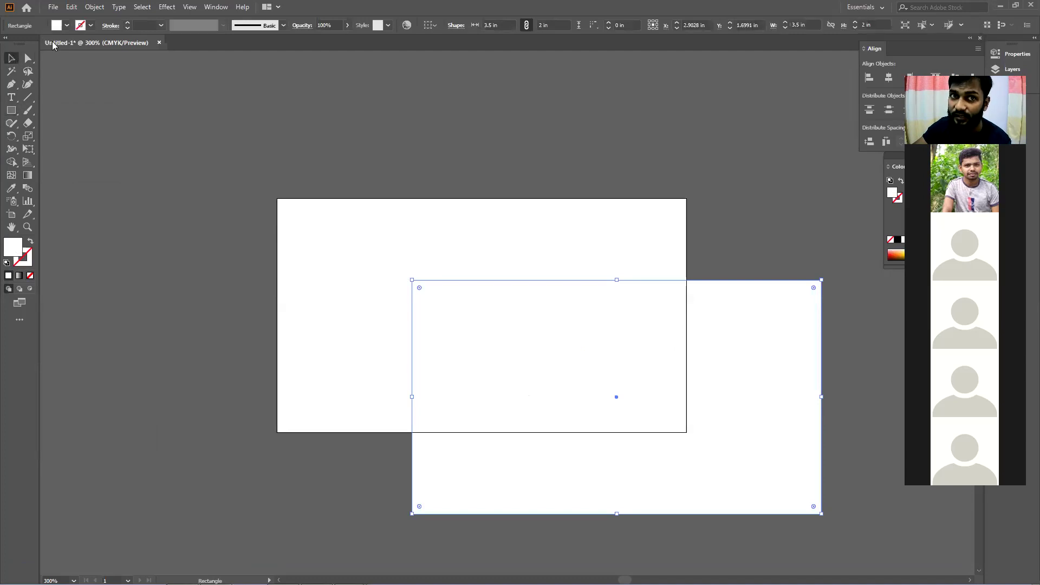
{"action": "left_click", "coordinate": [67, 25]}
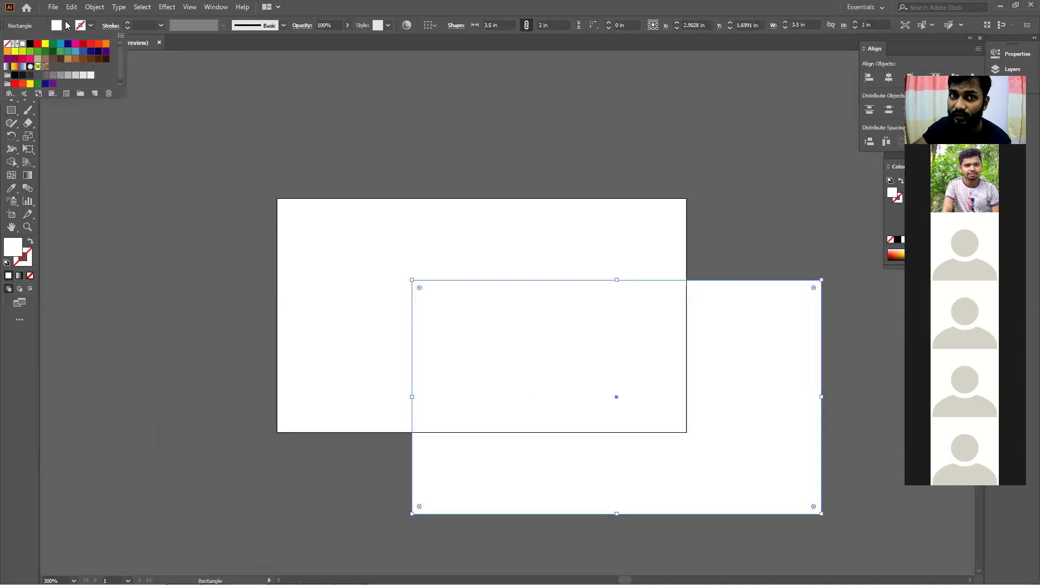
{"action": "left_click", "coordinate": [106, 44]}
{"action": "left_click", "coordinate": [8, 50]}
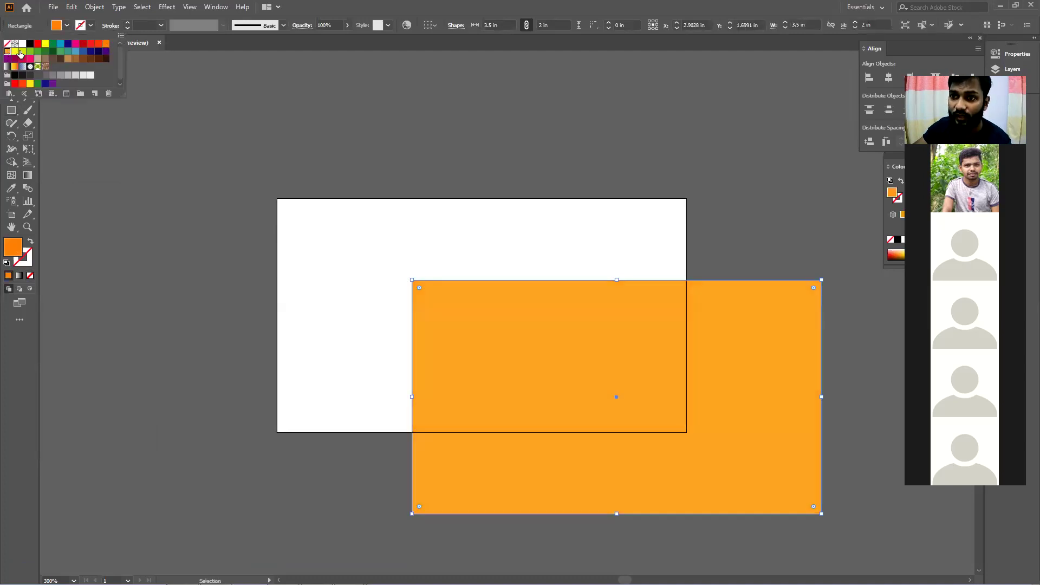
{"action": "left_click", "coordinate": [510, 6]}
- Move the orange rectangle so it covers the artboard exactly, and deselect it
{"action": "left_click", "coordinate": [465, 162]}
{"action": "left_click_drag", "start_coordinate": [432, 296], "coordinate": [285, 212]}
{"action": "left_click", "coordinate": [229, 188]}
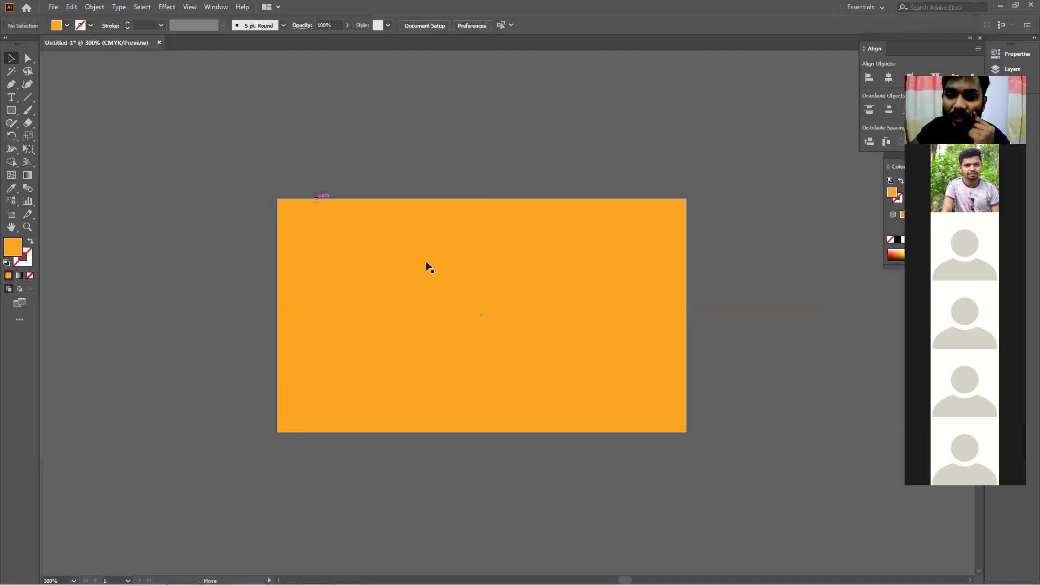
- Delete the orange background rectangle and undo the deletion
{"action": "left_click", "coordinate": [340, 270]}
{"action": "key", "text": "Delete"}
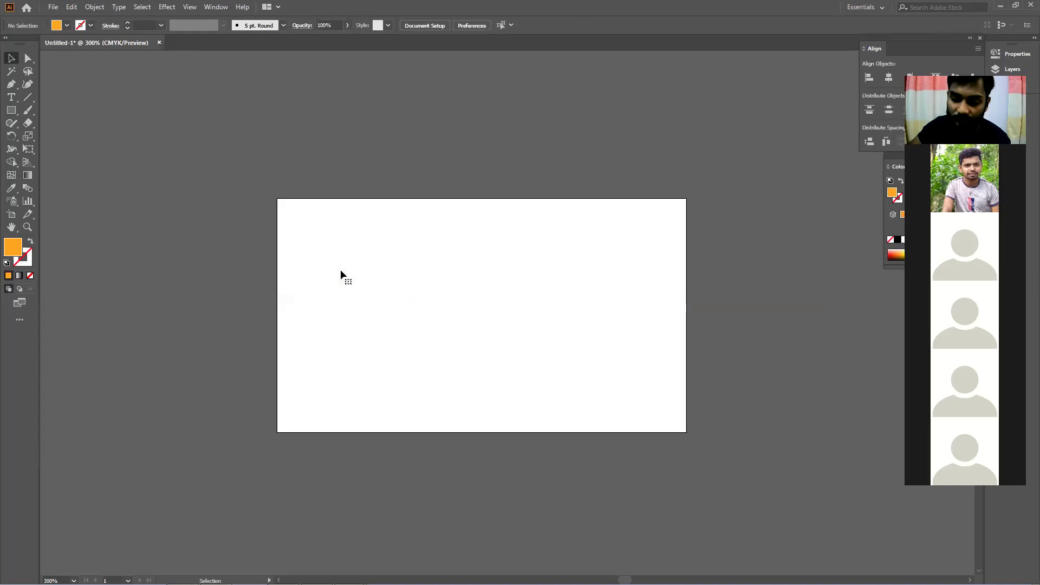
{"action": "key", "text": "ctrl+z"}
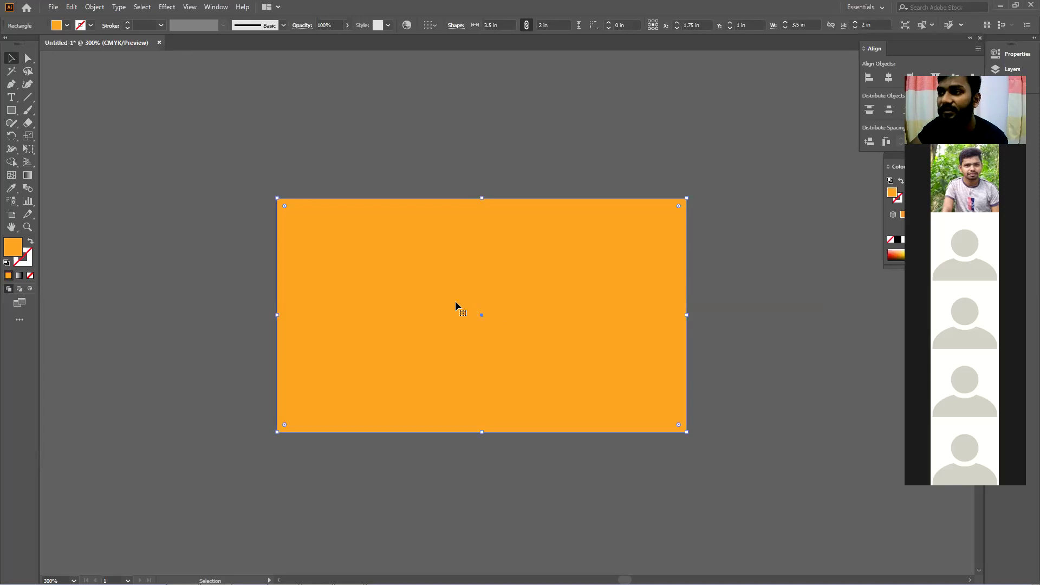
- Try a corner radius of 30 on the rectangle's upper-left corner using Direct Selection, and undo it
{"action": "left_click", "coordinate": [28, 60]}
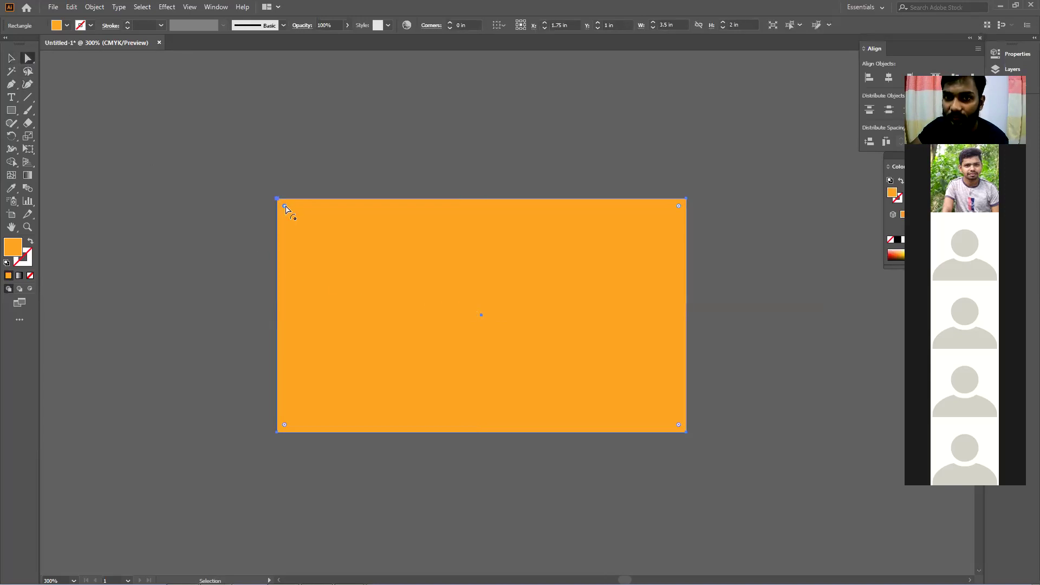
{"action": "double_click", "coordinate": [285, 205]}
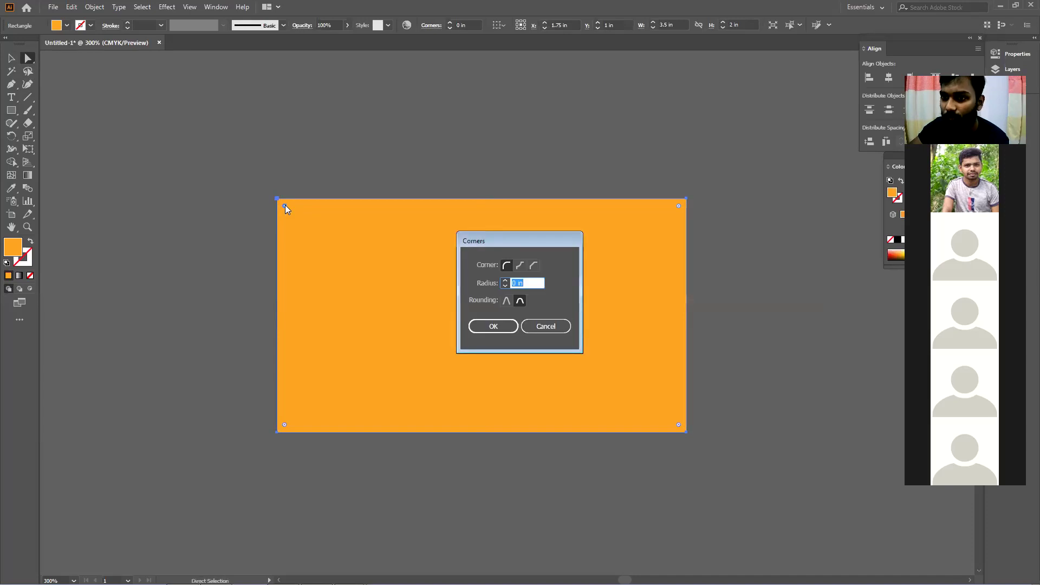
{"action": "type", "text": "30"}
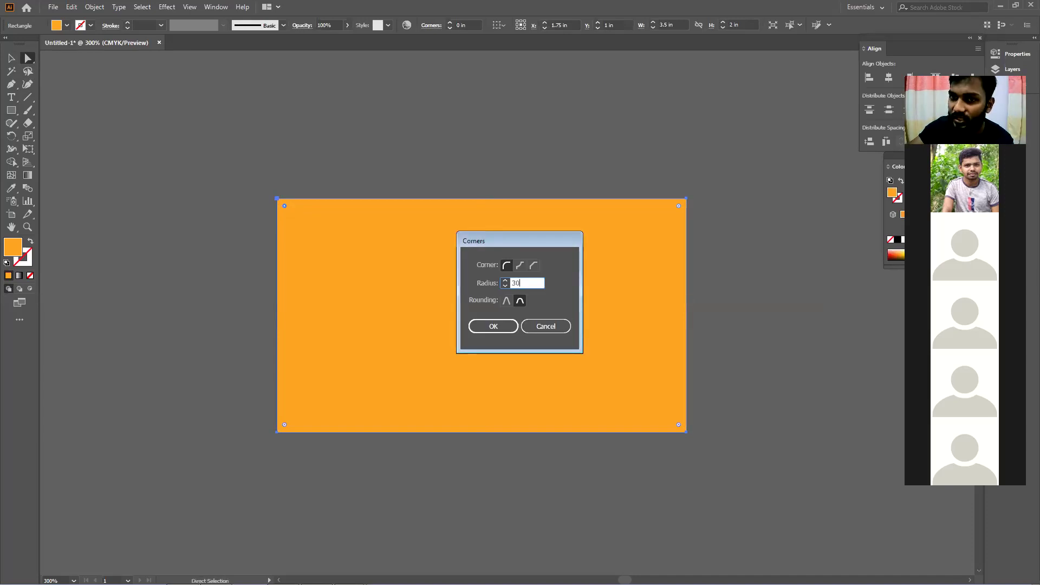
{"action": "left_click", "coordinate": [493, 326]}
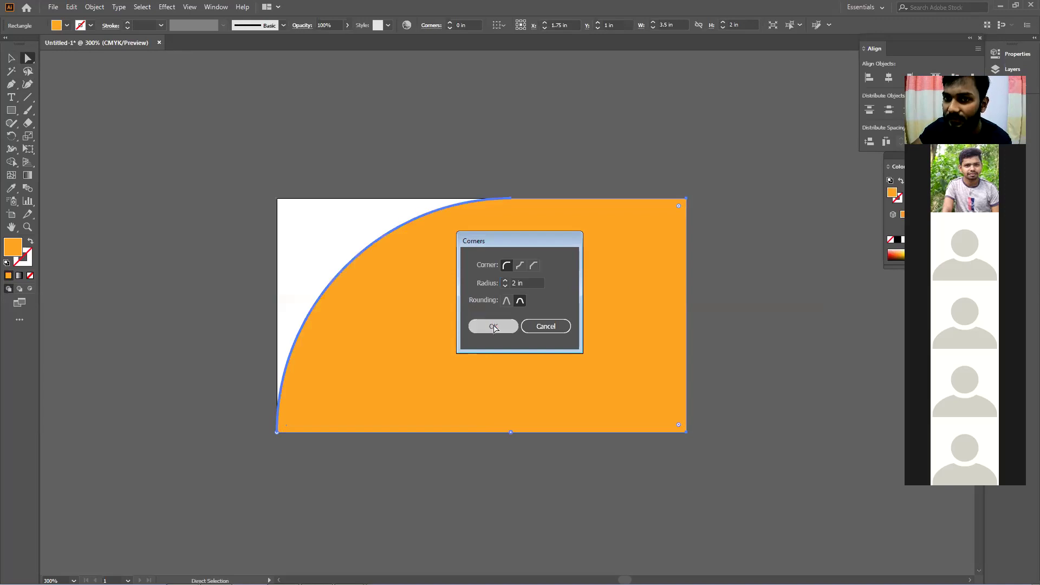
{"action": "key", "text": "ctrl+z"}
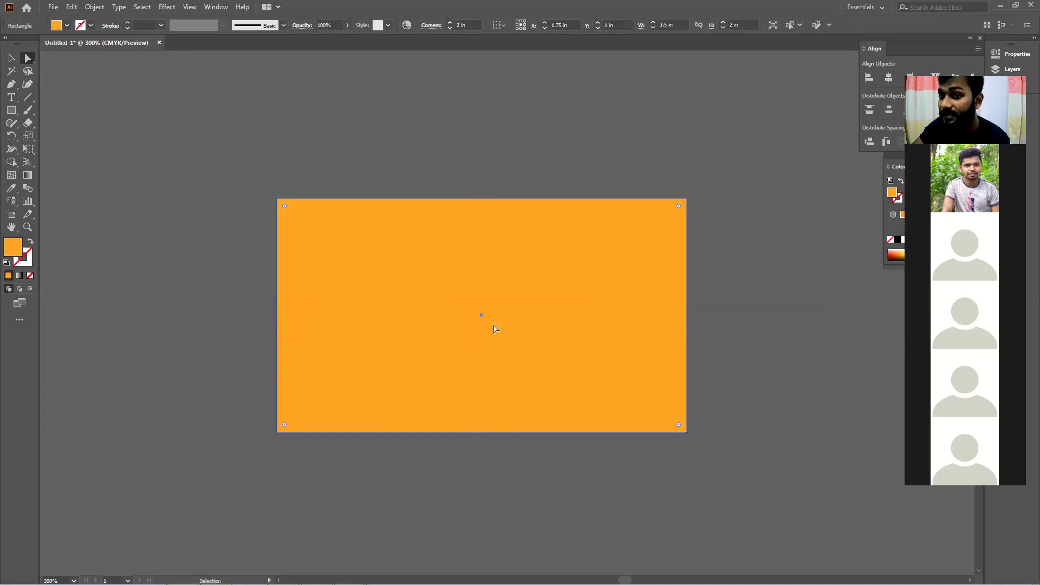
- Try a corner radius of 10 on the rectangle's upper-left corner and undo it
{"action": "double_click", "coordinate": [285, 206]}
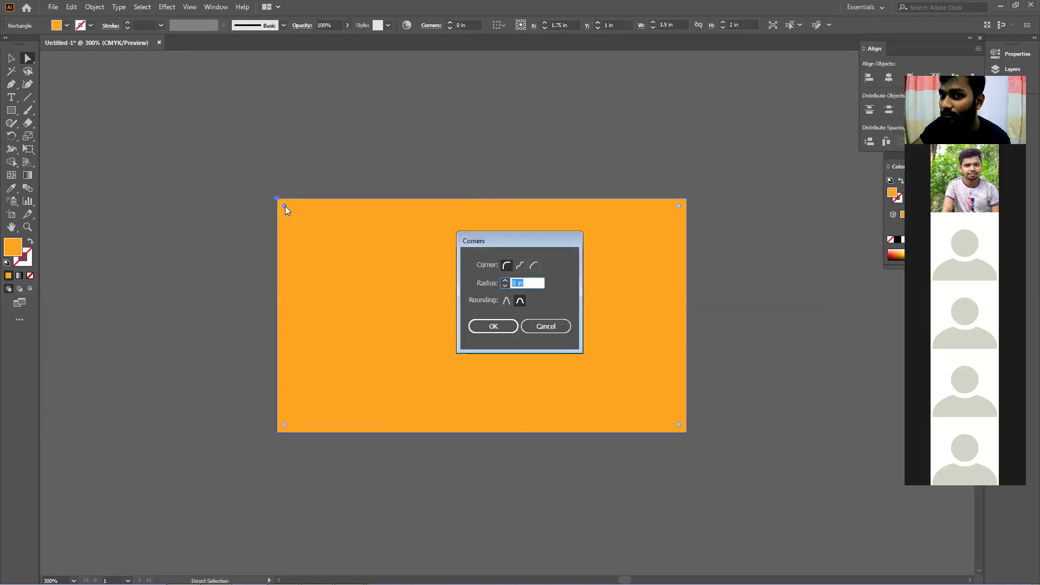
{"action": "type", "text": "10"}
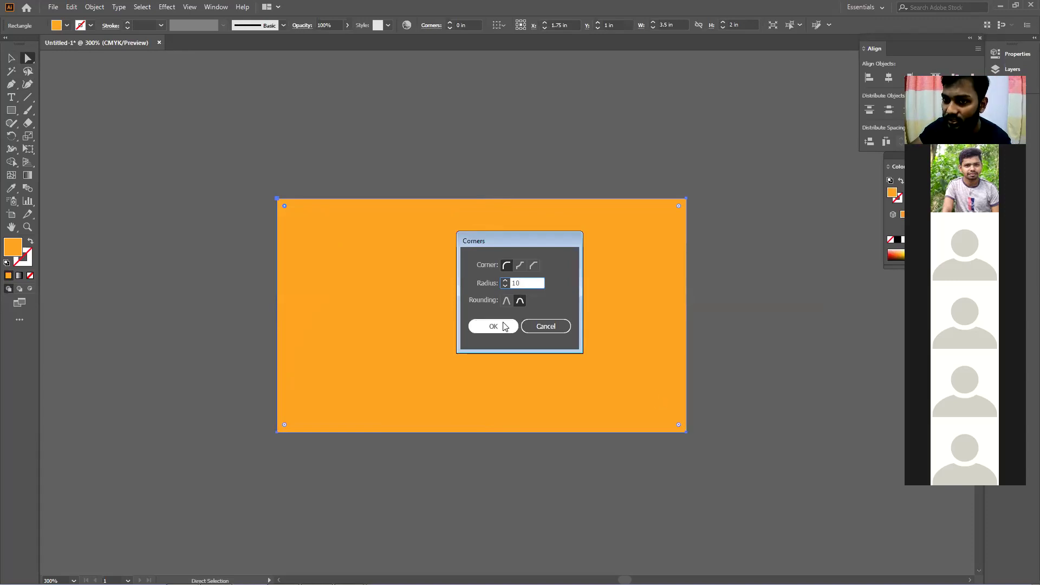
{"action": "left_click", "coordinate": [503, 325]}
{"action": "key", "text": "ctrl+z"}
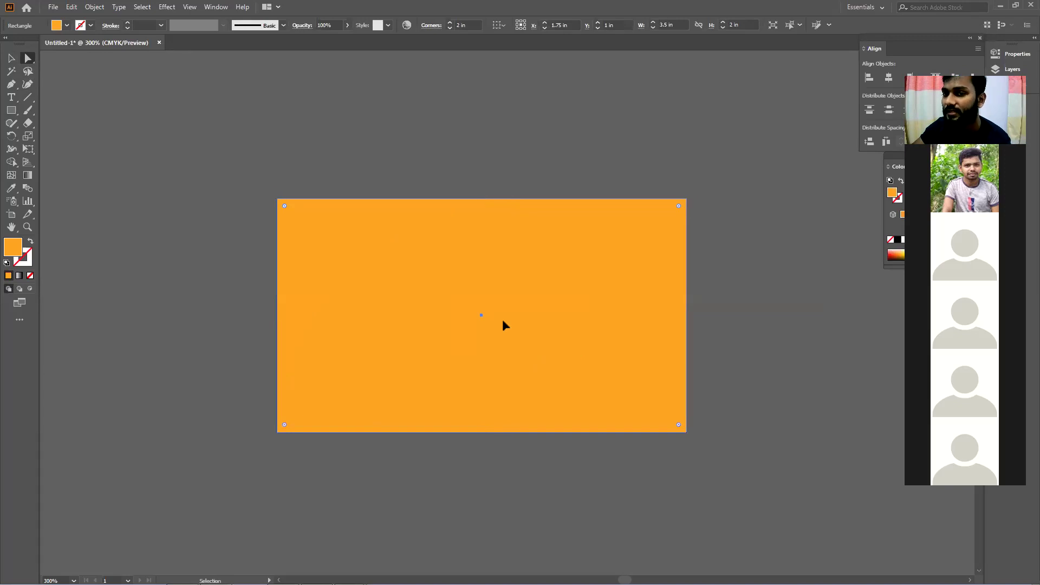
- Try rounding the rectangle's upper-left corner with a radius of 5
{"action": "double_click", "coordinate": [284, 207]}
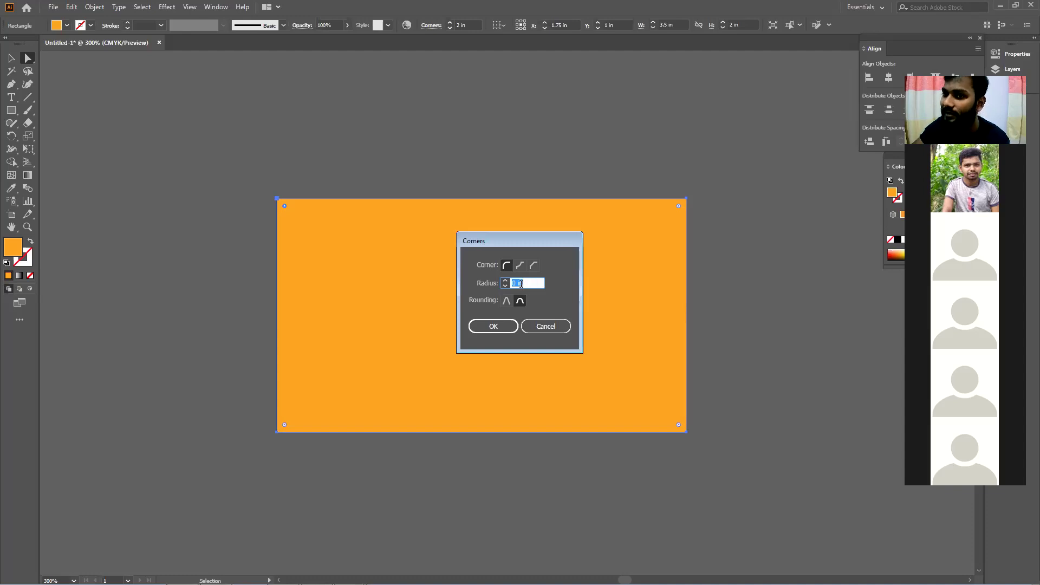
{"action": "type", "text": "5"}
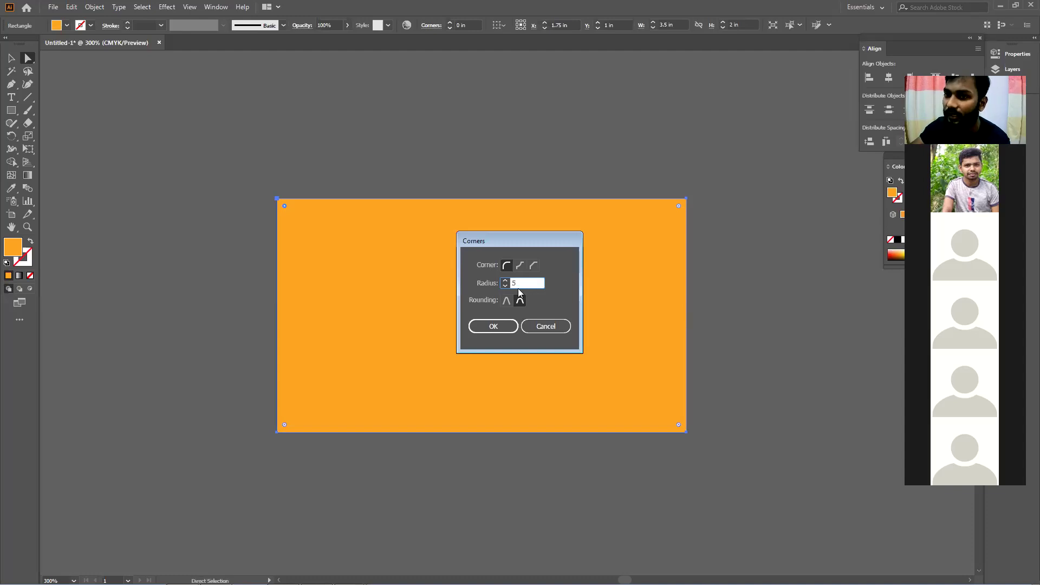
{"action": "left_click", "coordinate": [498, 325]}
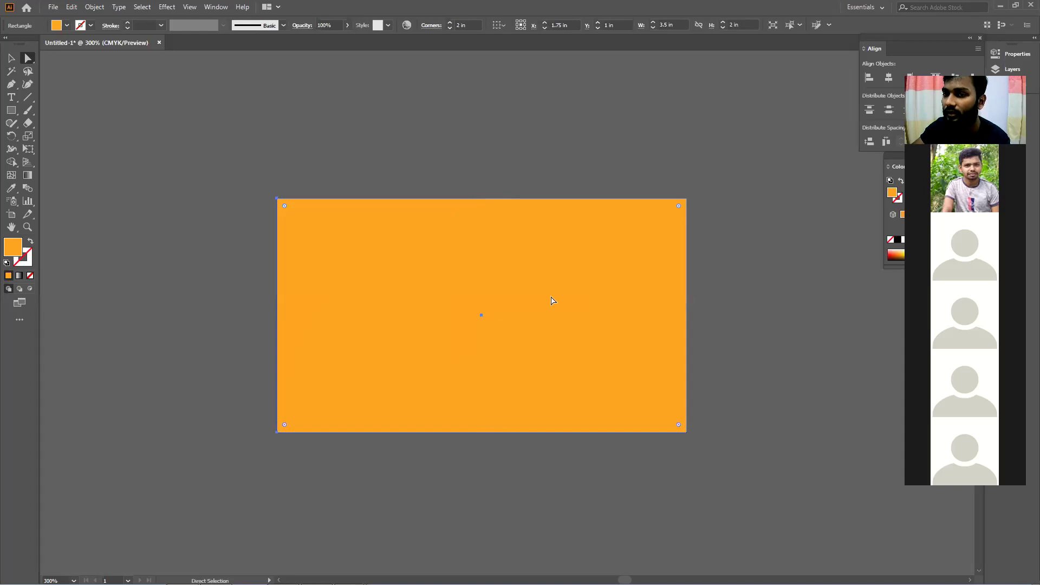
- Try rounding the rectangle's upper-left corner again and undo the change
{"action": "double_click", "coordinate": [284, 205]}
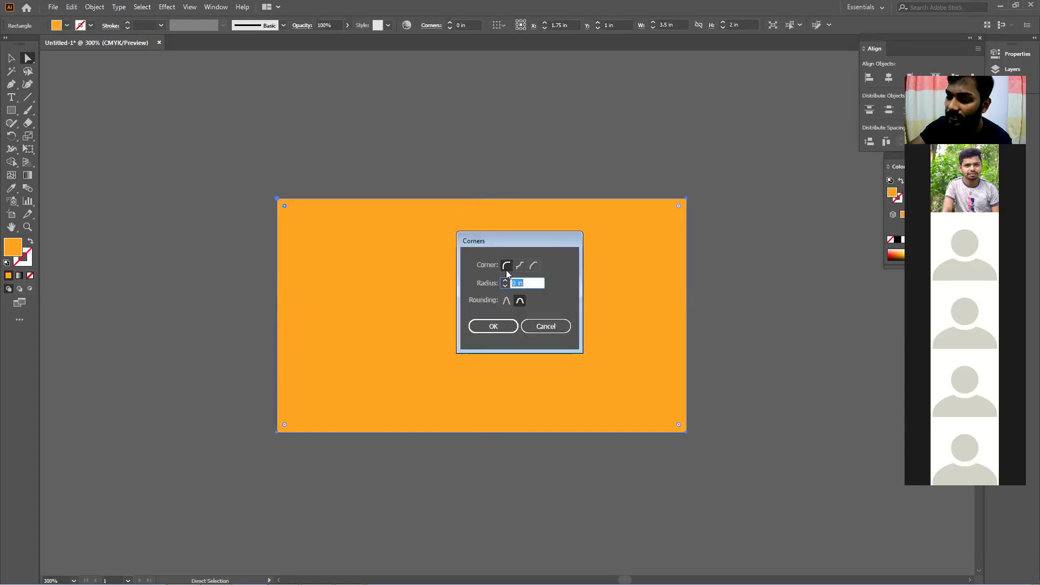
{"action": "key", "text": "Return"}
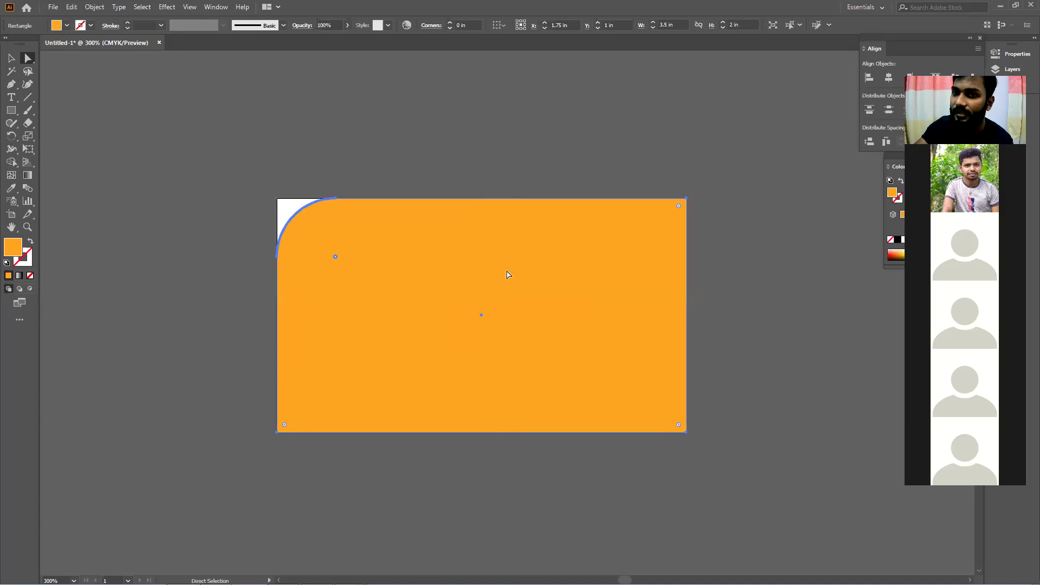
{"action": "key", "text": "v"}
{"action": "key", "text": "ctrl+shift+a"}
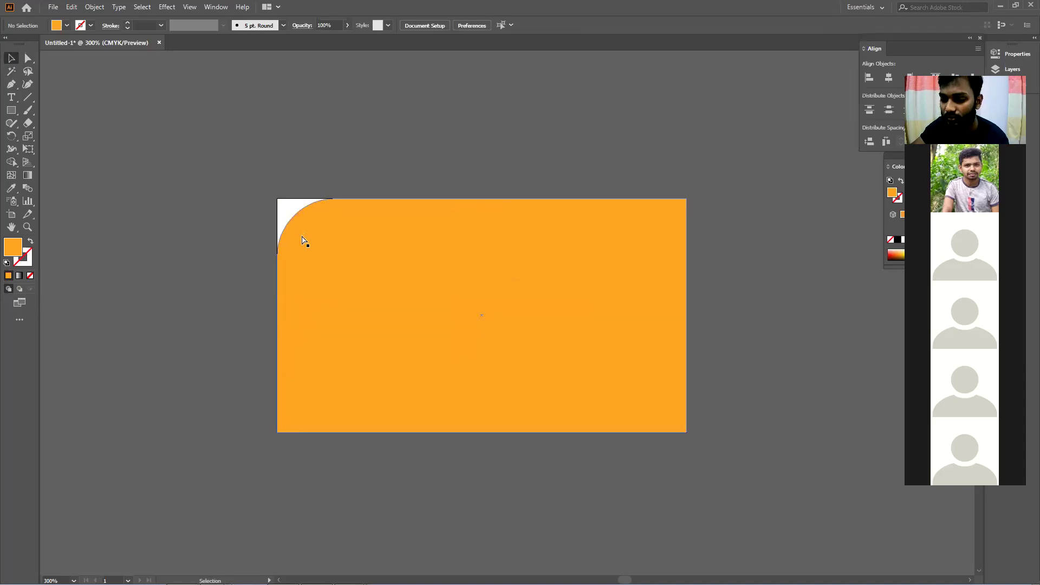
{"action": "key", "text": "ctrl+z"}
{"action": "key", "text": "ctrl+z"}
{"action": "key", "text": "ctrl+z"}
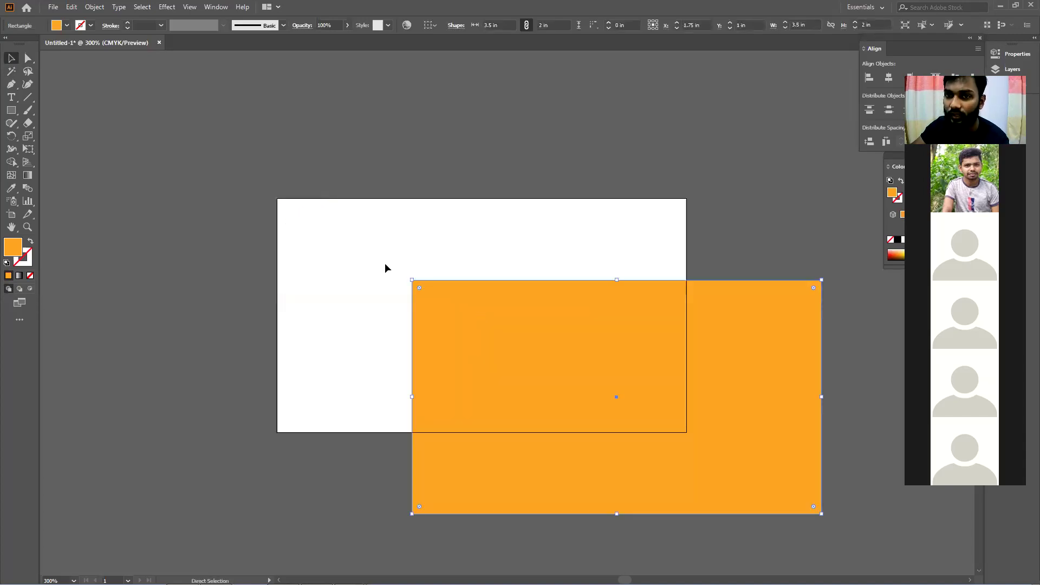
{"action": "key", "text": "ctrl+z"}
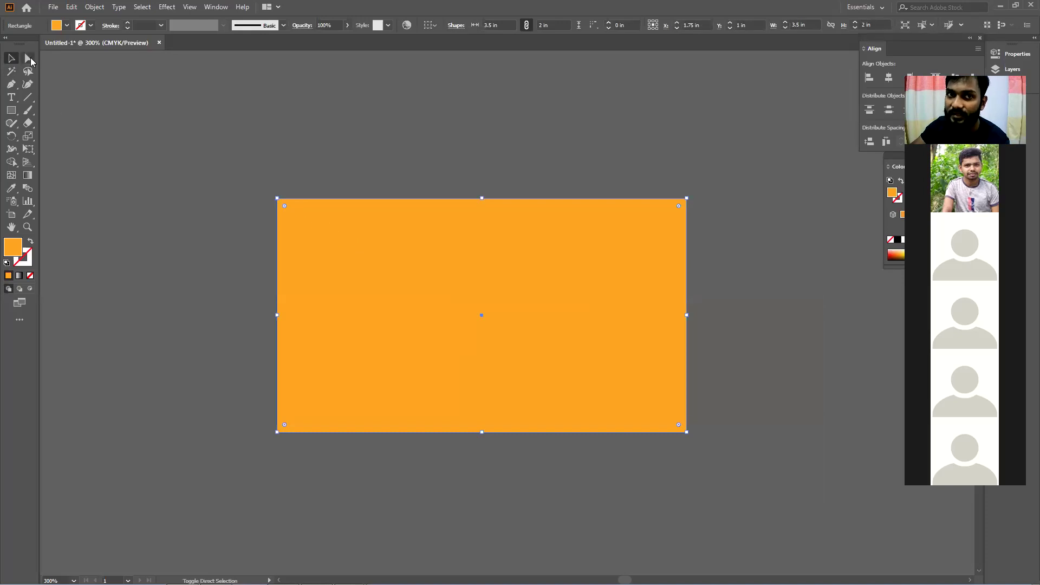
- Round only the orange rectangle's upper-left corner with a radius of 0.7 in using Direct Selection
{"action": "left_click", "coordinate": [28, 58]}
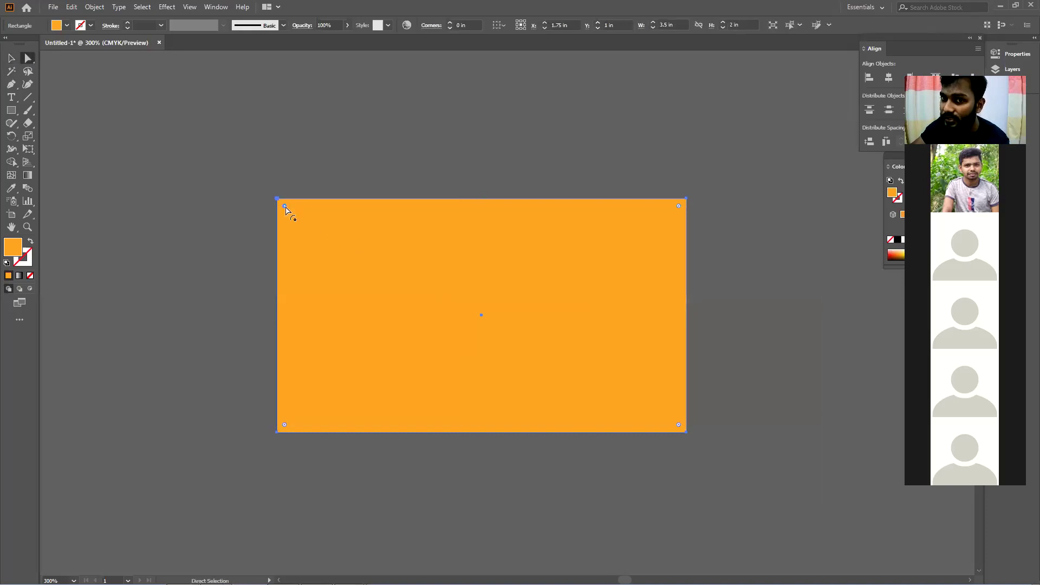
{"action": "double_click", "coordinate": [284, 206]}
{"action": "left_click_drag", "start_coordinate": [512, 243], "coordinate": [489, 229]}
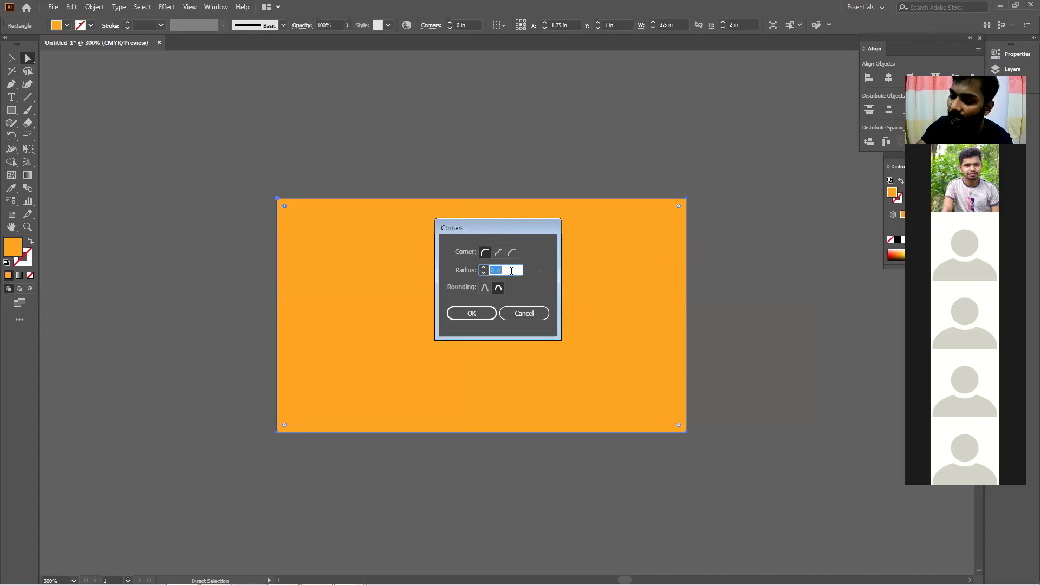
{"action": "type", "text": "0.7"}
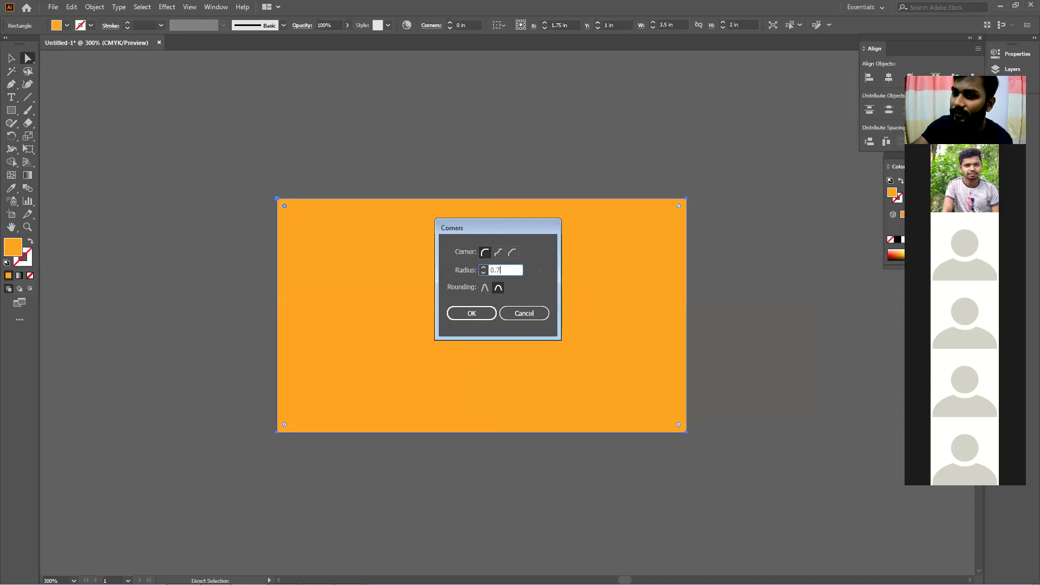
{"action": "key", "text": "Return"}
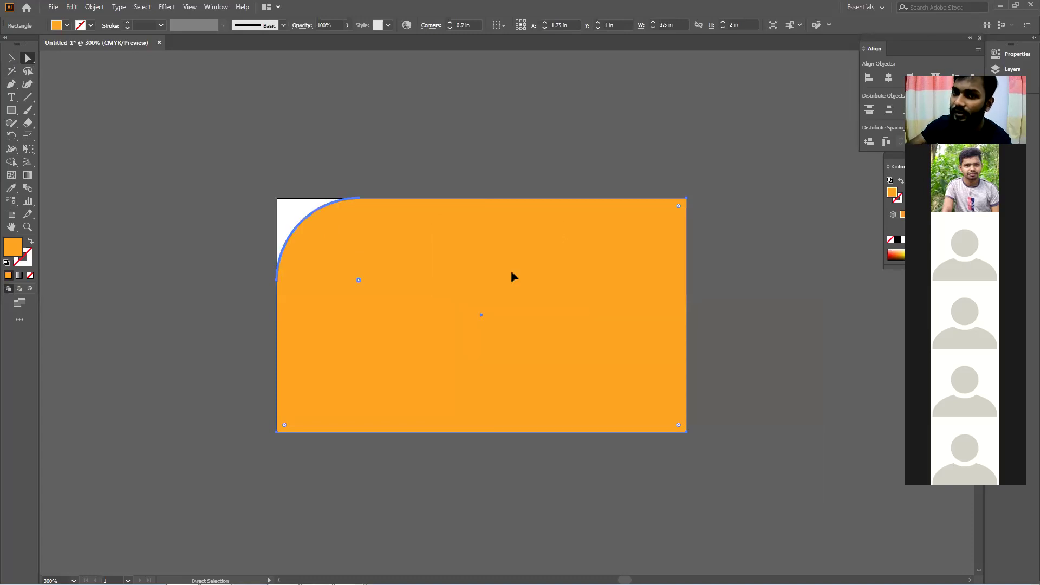
{"action": "left_click", "coordinate": [12, 59]}
{"action": "left_click", "coordinate": [140, 158]}
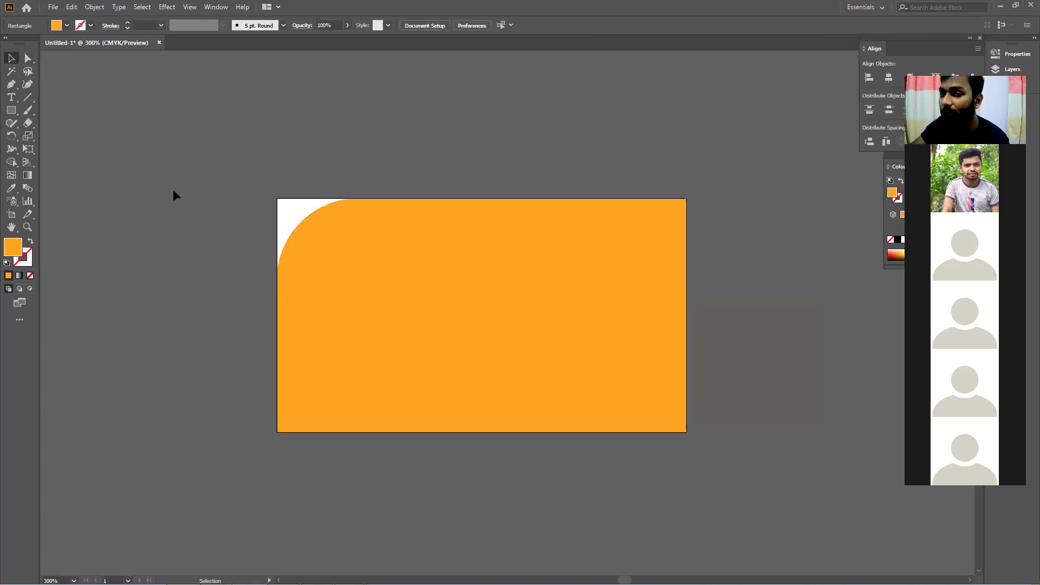
- Round only the orange rectangle's lower-right corner with a radius of 0.7 in using Direct Selection
{"action": "left_click", "coordinate": [351, 259]}
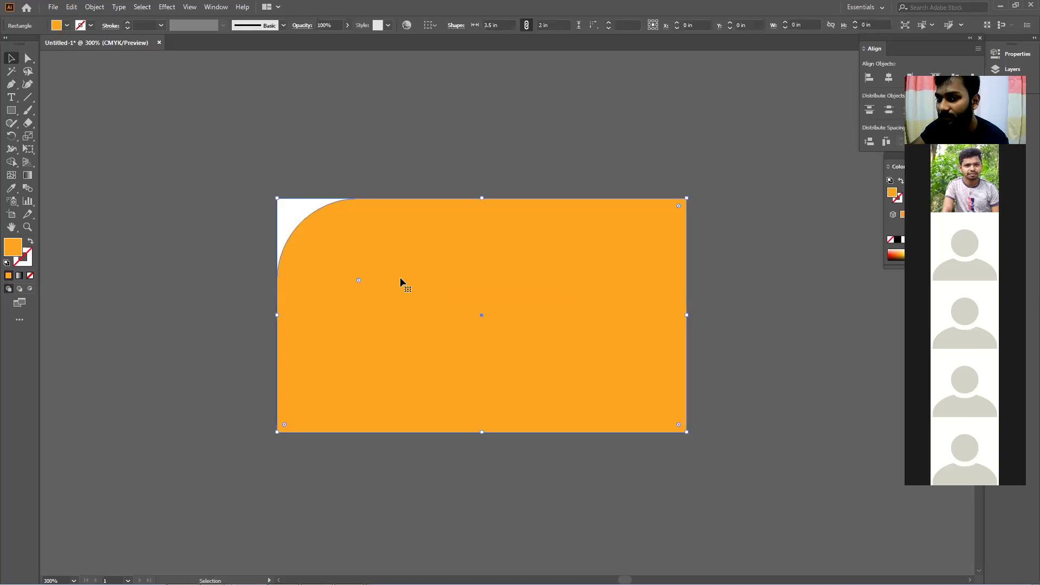
{"action": "left_click", "coordinate": [27, 58]}
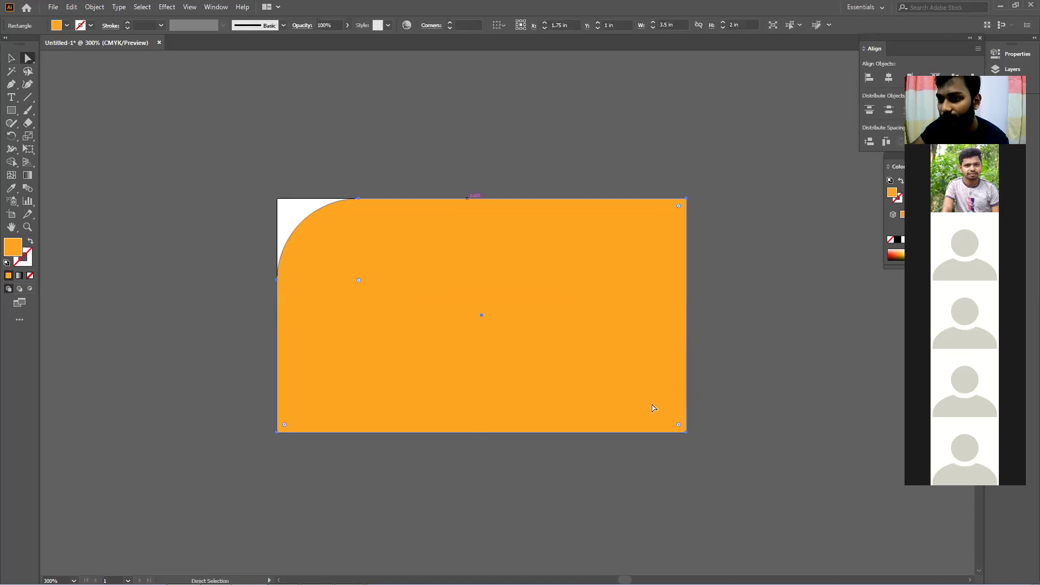
{"action": "double_click", "coordinate": [678, 424]}
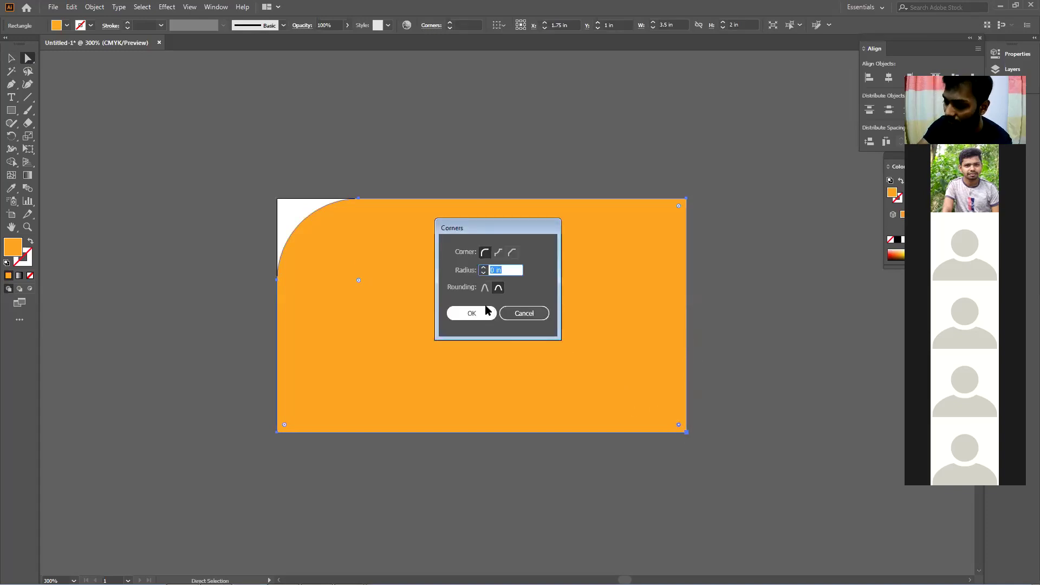
{"action": "type", "text": "0"}
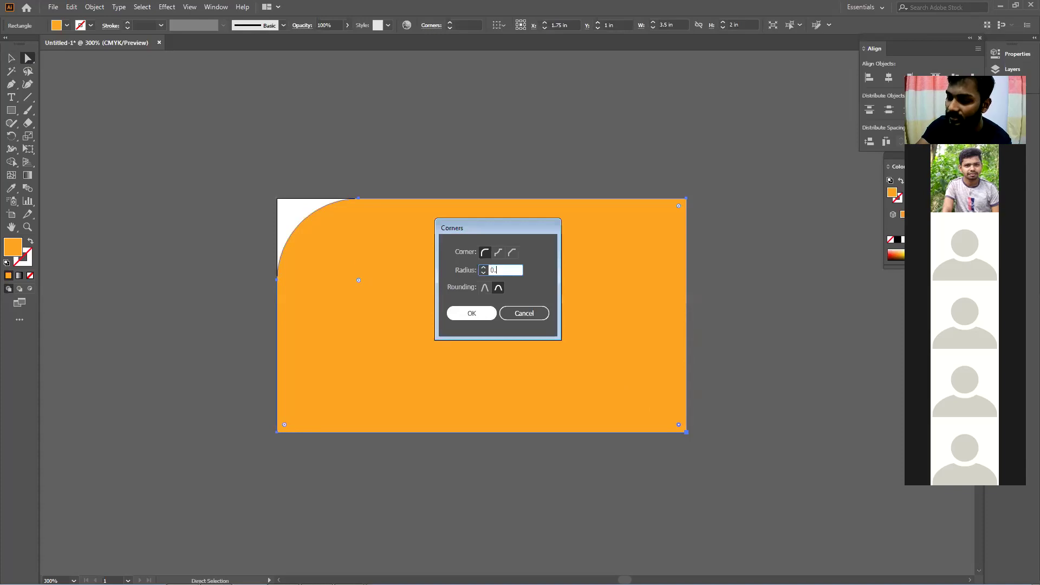
{"action": "type", "text": ".7"}
{"action": "left_click", "coordinate": [485, 310]}
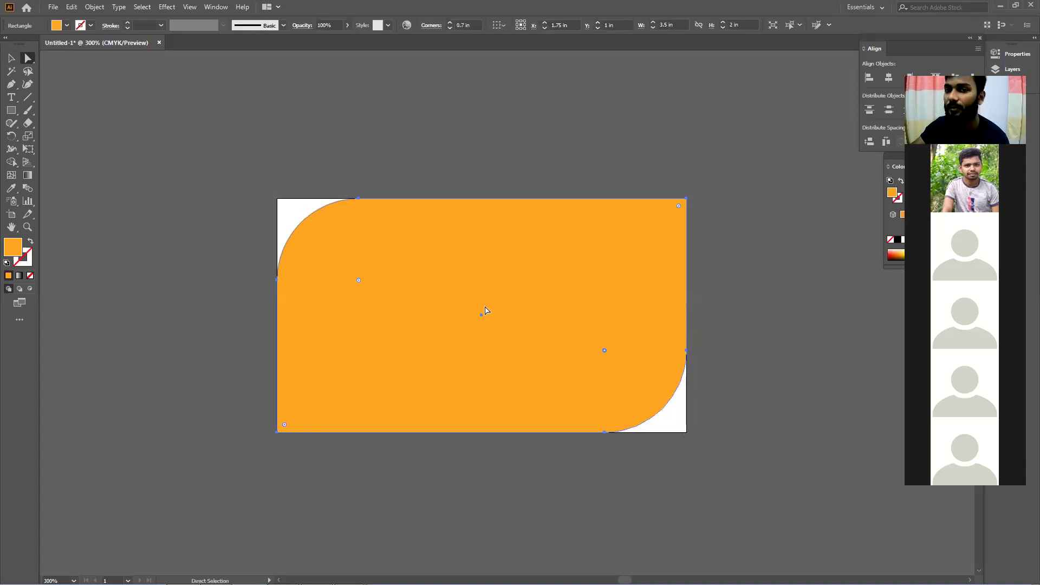
{"action": "left_click", "coordinate": [12, 58]}
{"action": "left_click", "coordinate": [136, 154]}
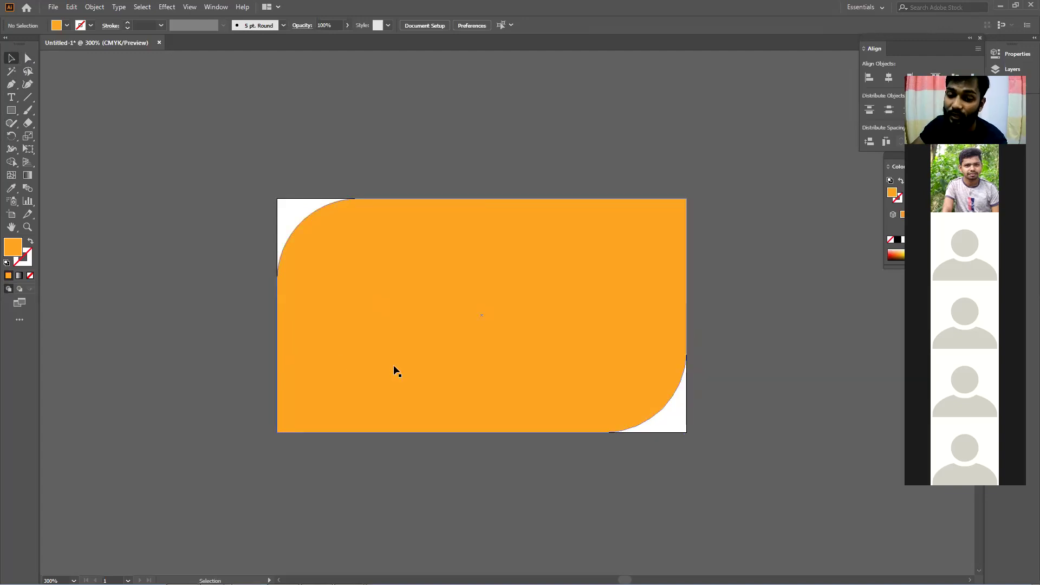
- Move the orange shape with two rounded corners off the artboard into the empty space above it
{"action": "scroll", "coordinate": [394, 372], "scroll_direction": "down", "scroll_amount": 1}
{"action": "left_click_drag", "start_coordinate": [394, 371], "coordinate": [433, 260]}
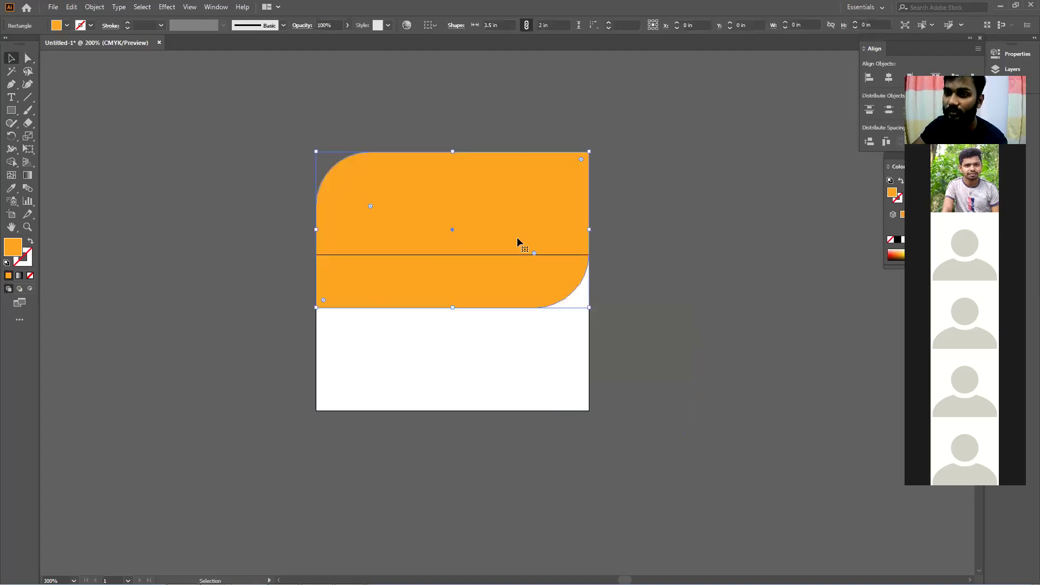
{"action": "left_click_drag", "start_coordinate": [547, 258], "coordinate": [504, 210]}
{"action": "left_click", "coordinate": [667, 261]}
{"action": "scroll", "coordinate": [637, 272], "scroll_direction": "down", "scroll_amount": 2}
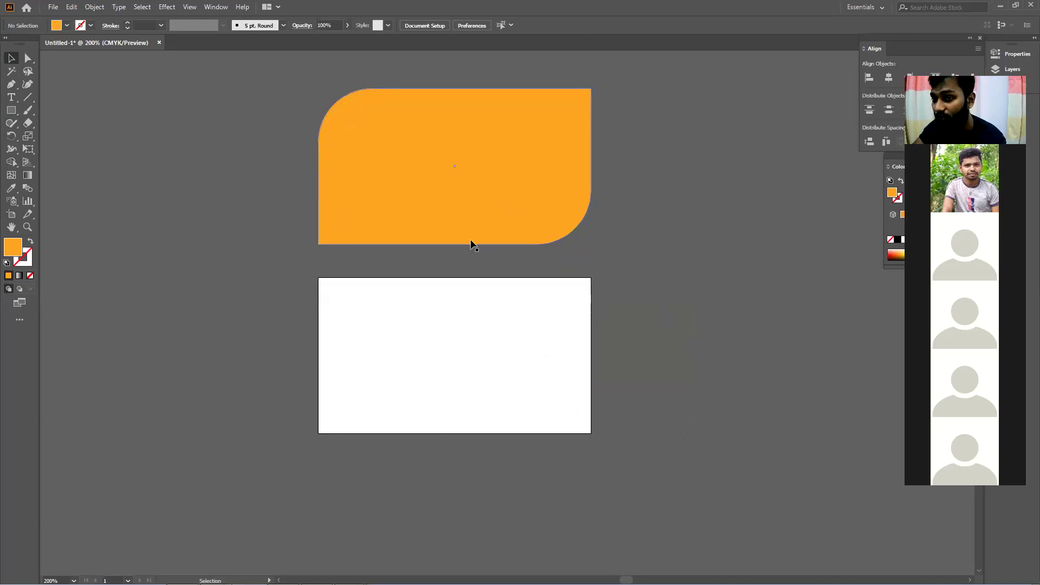
{"action": "scroll", "coordinate": [472, 261], "scroll_direction": "up", "scroll_amount": 2}
{"action": "left_click_drag", "start_coordinate": [469, 270], "coordinate": [599, 242]}
{"action": "left_click", "coordinate": [593, 244]}
{"action": "scroll", "coordinate": [547, 325], "scroll_direction": "up", "scroll_amount": 2}
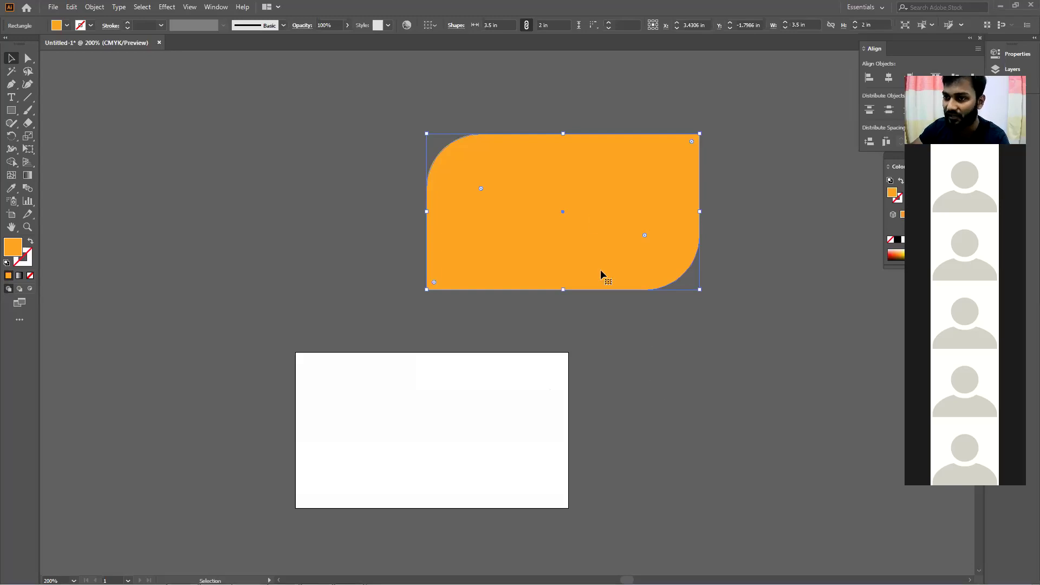
{"action": "left_click_drag", "start_coordinate": [596, 212], "coordinate": [592, 141]}
{"action": "left_click", "coordinate": [625, 315]}
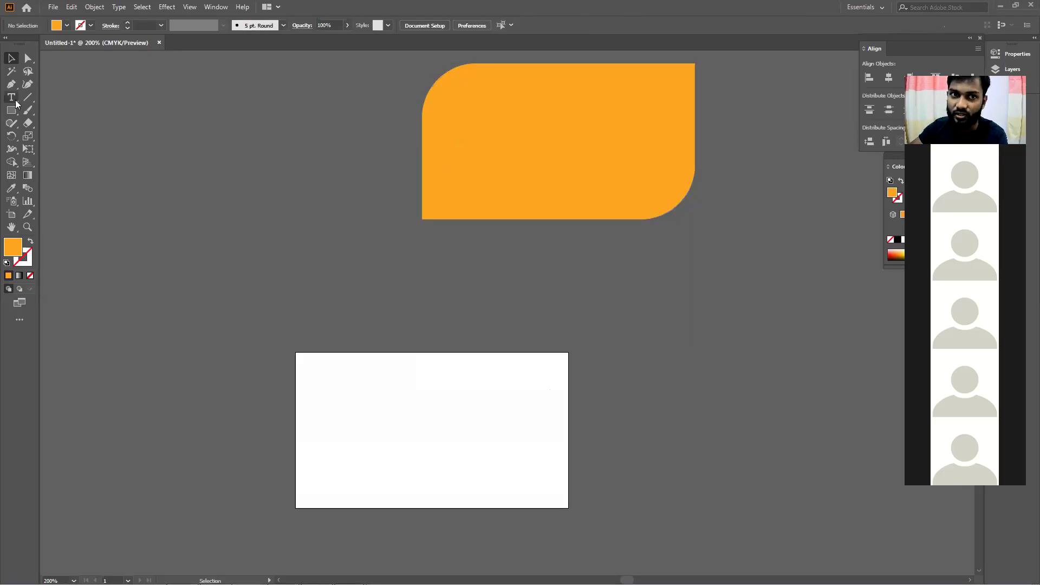
- Draw a new 3.5 x 2 in orange rectangle that exactly covers the artboard
{"action": "left_click_drag", "start_coordinate": [17, 115], "coordinate": [54, 111]}
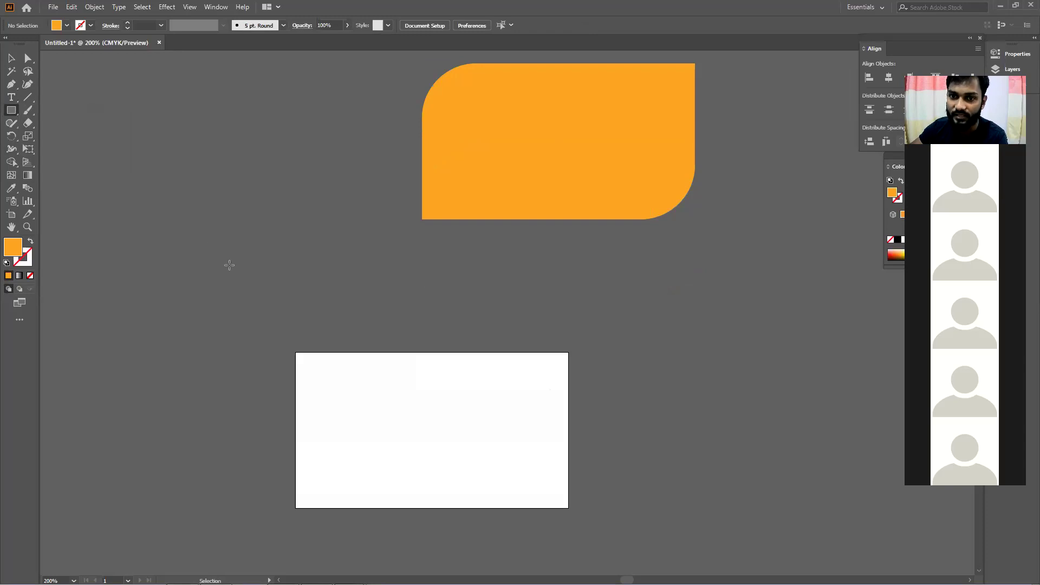
{"action": "left_click_drag", "start_coordinate": [295, 353], "coordinate": [569, 507]}
{"action": "scroll", "coordinate": [561, 503], "scroll_direction": "down", "scroll_amount": 1}
{"action": "scroll", "coordinate": [561, 501], "scroll_direction": "down", "scroll_amount": 3}
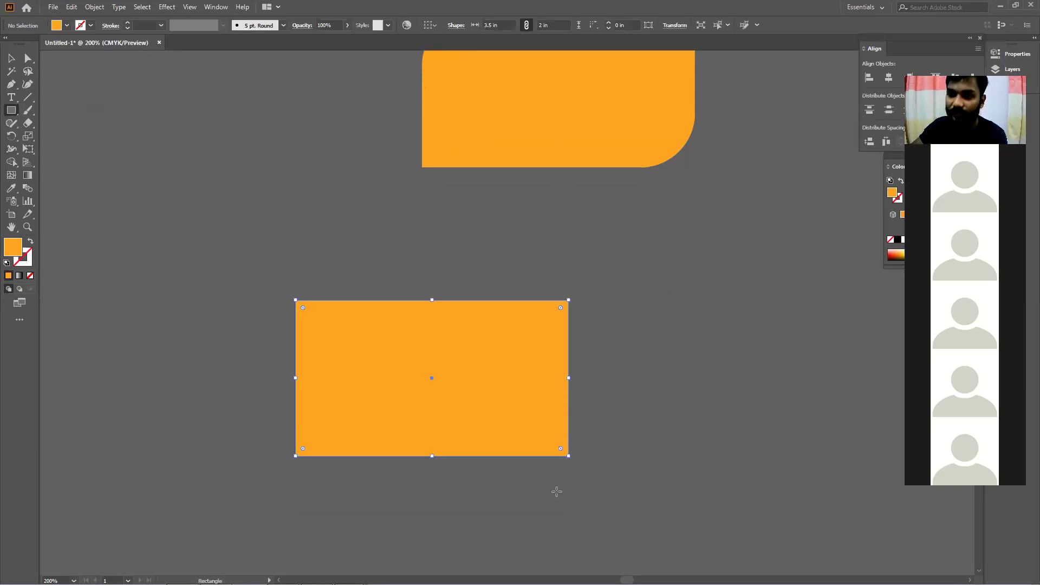
- Try the Rounded Rectangle tool by drawing a freehand shape above the artboard, and delete it
{"action": "left_click_drag", "start_coordinate": [11, 114], "coordinate": [11, 114]}
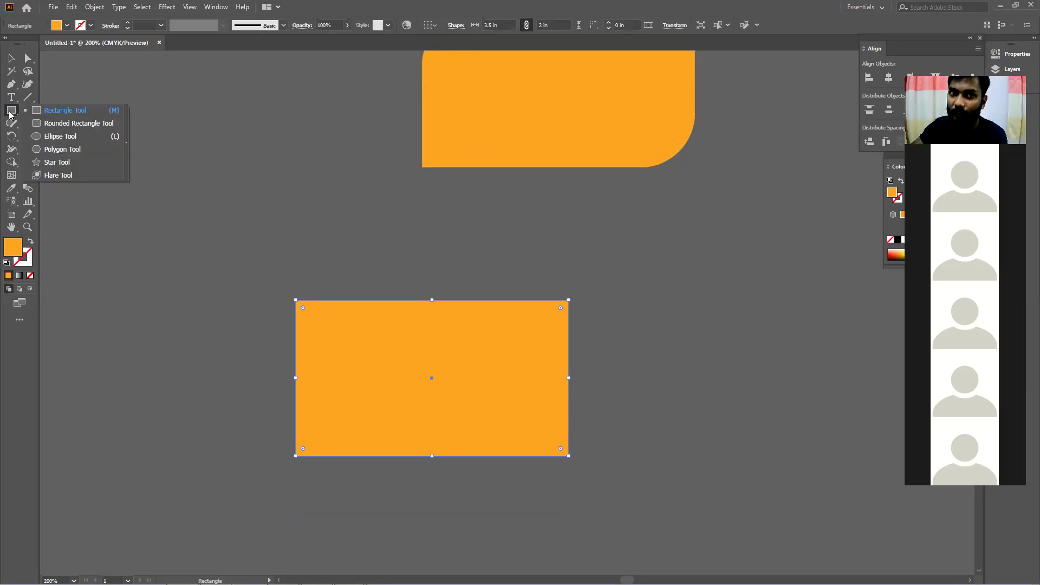
{"action": "left_click", "coordinate": [103, 124]}
{"action": "left_click_drag", "start_coordinate": [246, 166], "coordinate": [394, 250]}
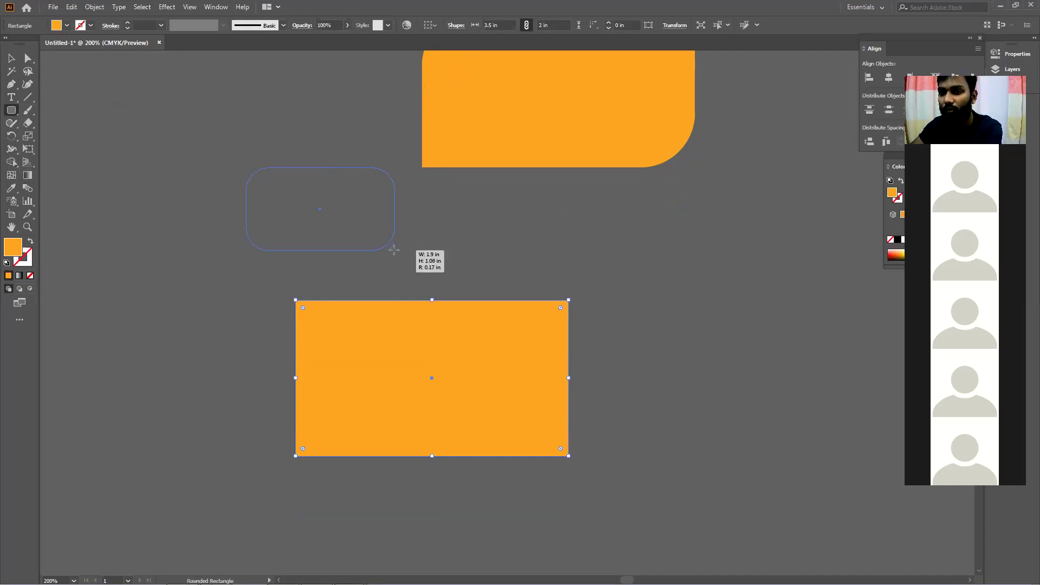
{"action": "left_click_drag", "start_coordinate": [394, 250], "coordinate": [416, 275]}
{"action": "key", "text": "v"}
{"action": "left_click_drag", "start_coordinate": [331, 221], "coordinate": [139, 258]}
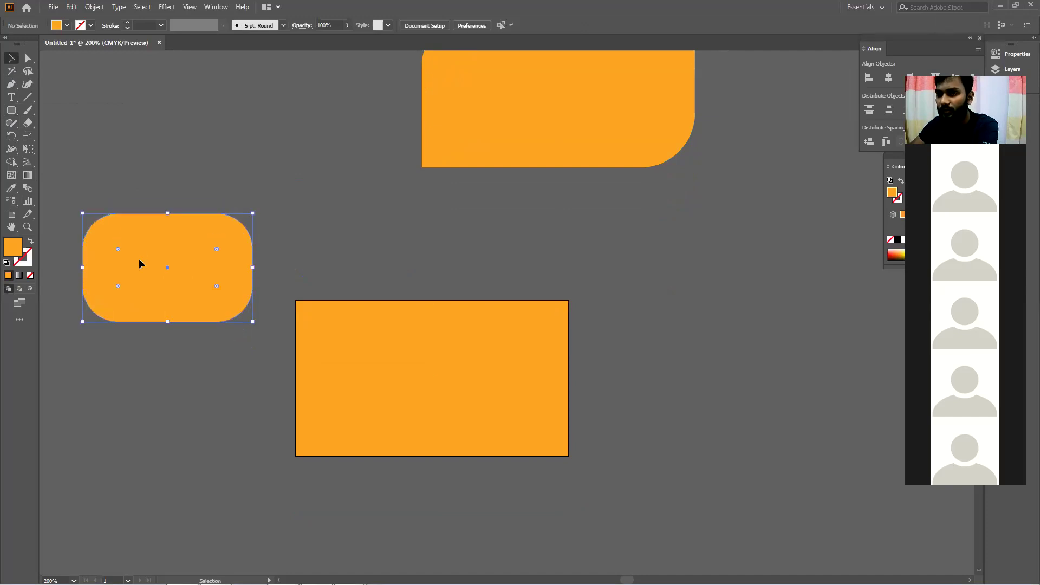
{"action": "key", "text": "Delete"}
- Move the orange shape with two rounded corners farther up and away from the artboard
{"action": "left_click_drag", "start_coordinate": [533, 157], "coordinate": [583, 108]}
{"action": "left_click", "coordinate": [471, 442]}
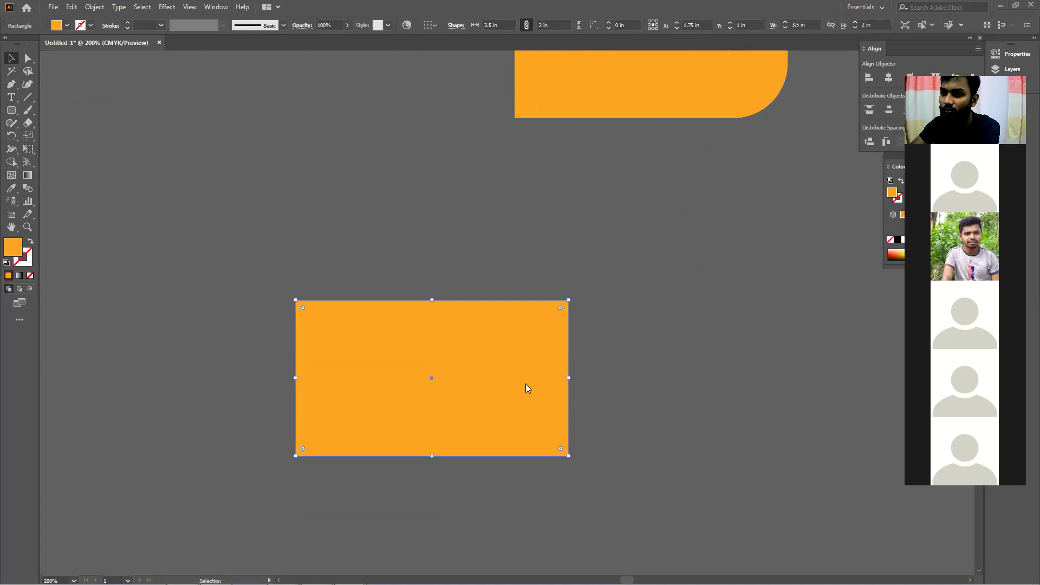
- Try drawing a freehand rounded rectangle with a reduced corner radius, and delete it
{"action": "left_click", "coordinate": [13, 110]}
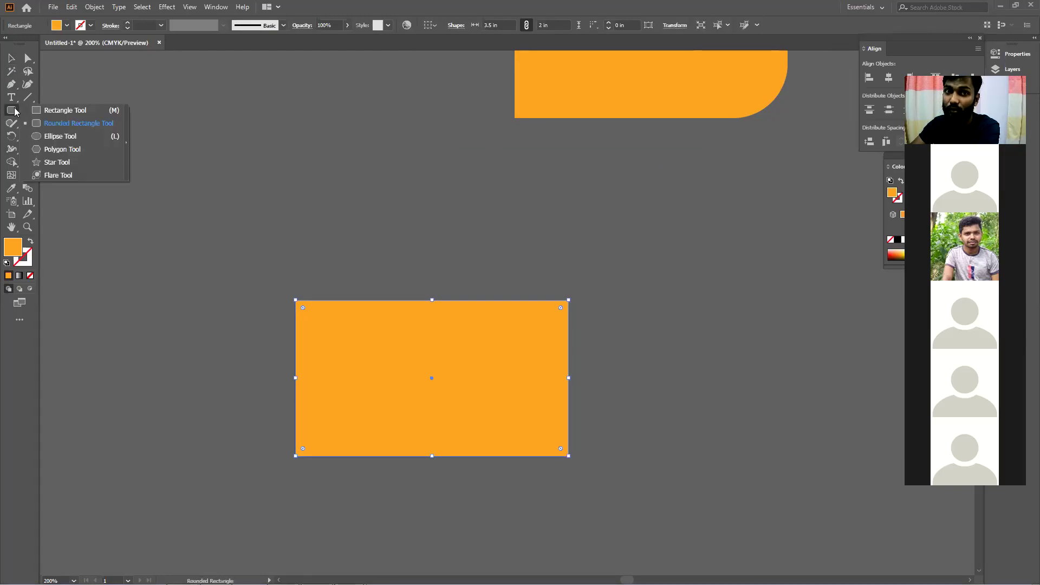
{"action": "left_click", "coordinate": [64, 125]}
{"action": "left_click_drag", "start_coordinate": [253, 151], "coordinate": [466, 269]}
{"action": "key", "text": "Down"}
{"action": "key", "text": "Down"}
{"action": "key", "text": "Down"}
{"action": "key", "text": "Delete"}
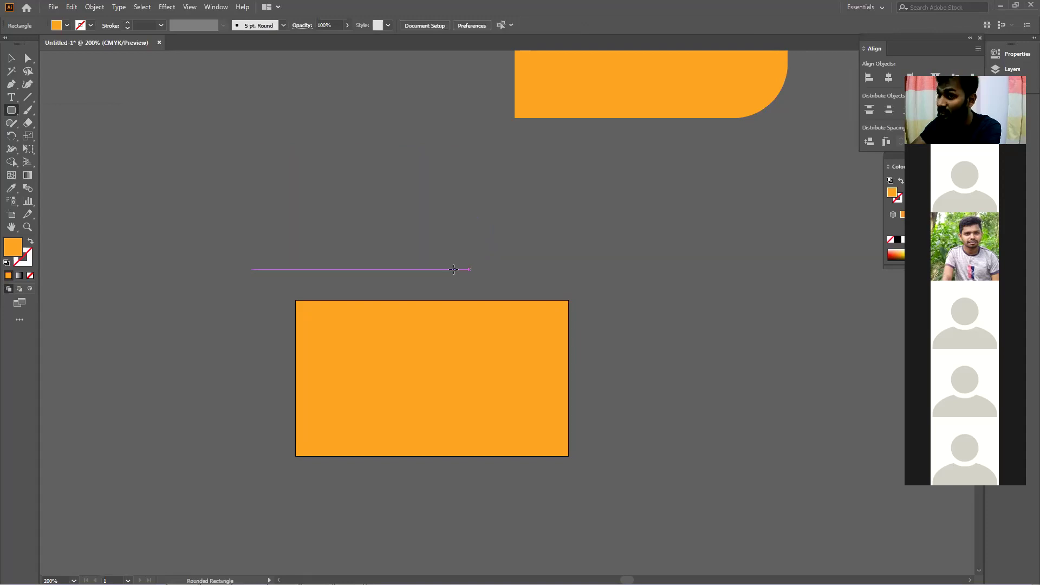
- Create a rounded rectangle 3.5 in wide and 2 in high with a 0.375 in corner radius
{"action": "left_click", "coordinate": [448, 227]}
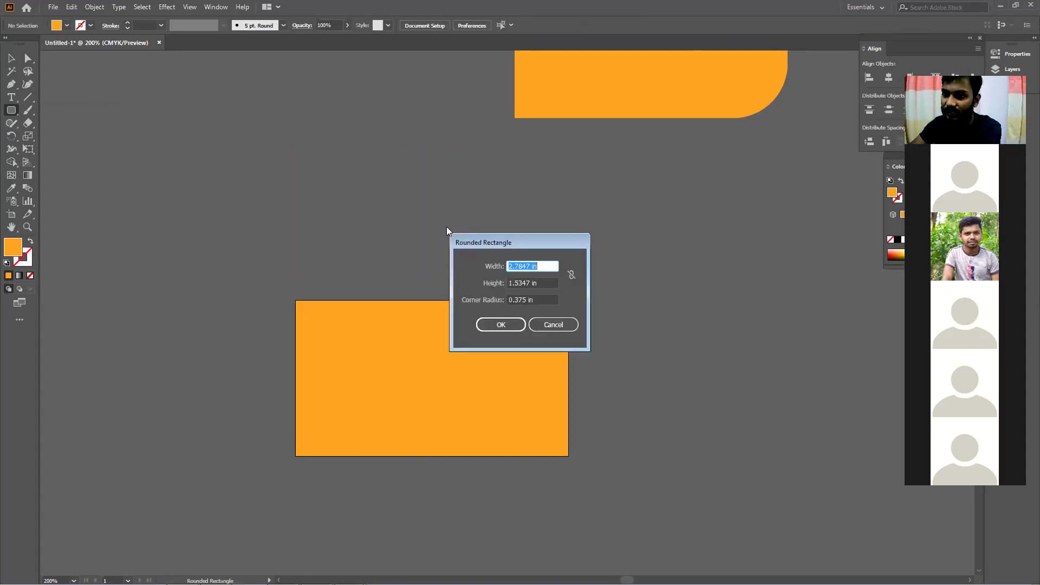
{"action": "type", "text": "3.5"}
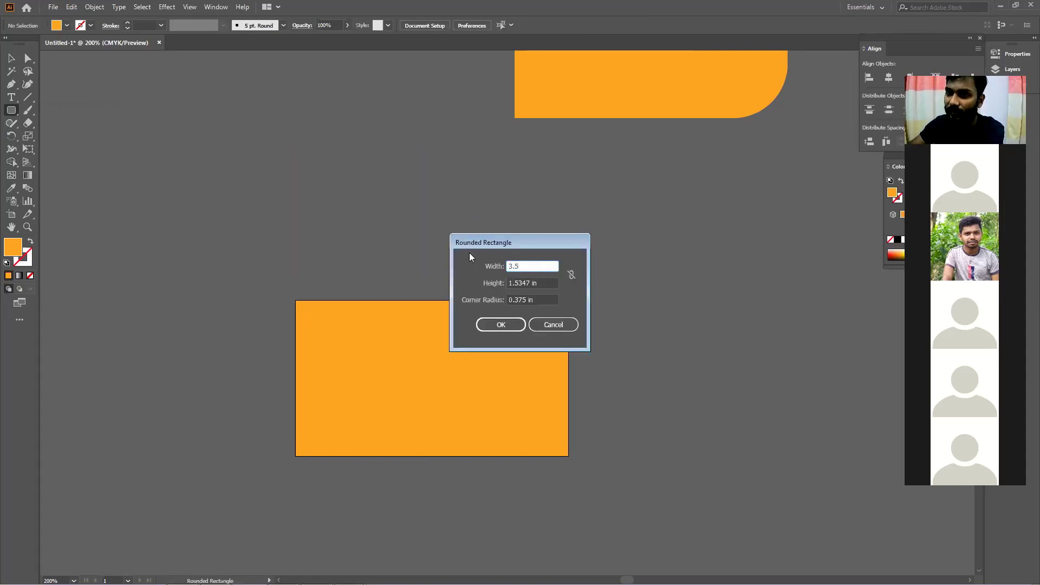
{"action": "key", "text": "Tab"}
{"action": "type", "text": "2"}
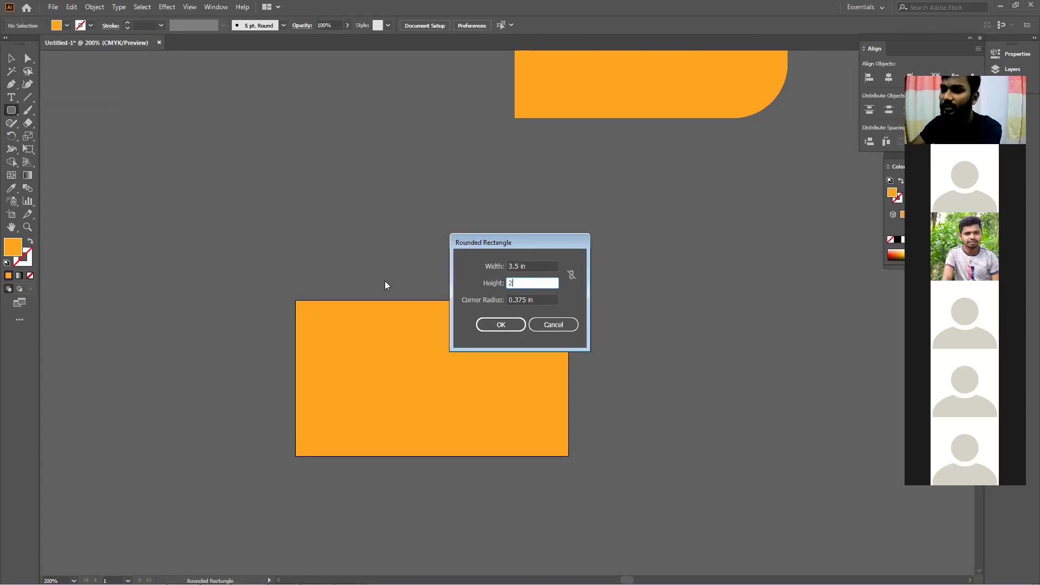
{"action": "key", "text": "Return"}
- Fill the rounded rectangle with dark blue and move it down over the orange rectangle's lower-right corner
{"action": "left_click", "coordinate": [58, 26]}
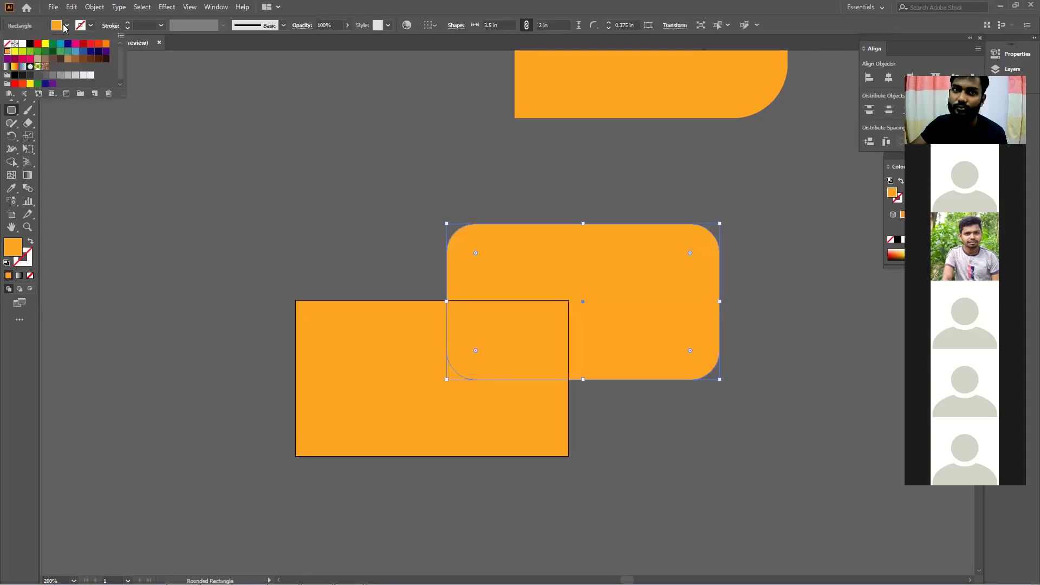
{"action": "left_click", "coordinate": [65, 46]}
{"action": "key", "text": "Escape"}
{"action": "key", "text": "v"}
{"action": "left_click_drag", "start_coordinate": [583, 261], "coordinate": [595, 424]}
{"action": "left_click", "coordinate": [341, 372]}
{"action": "left_click", "coordinate": [853, 447]}
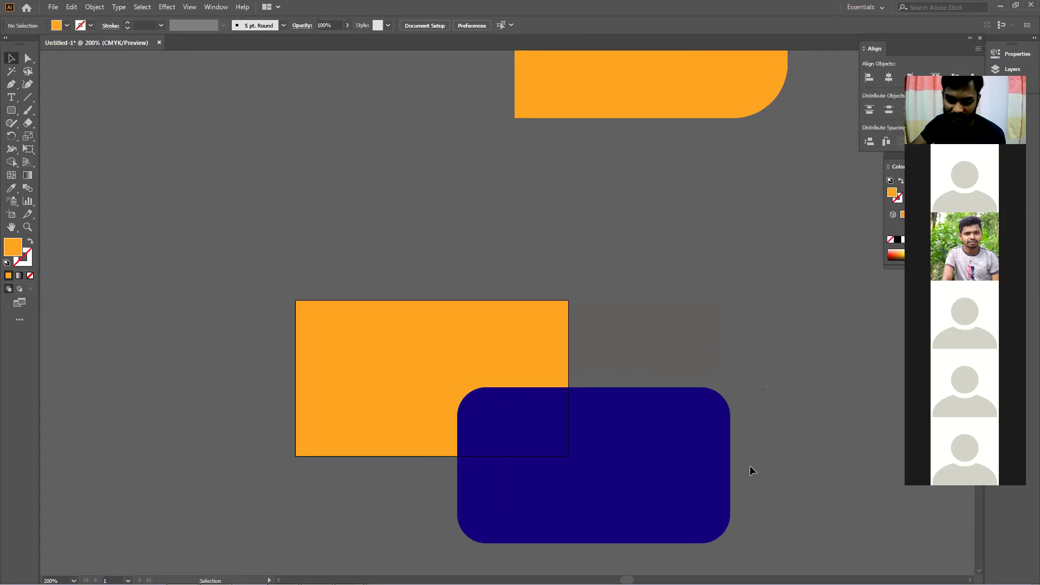
- Center the blue rounded rectangle and orange rectangle on each other horizontally and vertically, and move both onto the artboard
{"action": "left_click_drag", "start_coordinate": [755, 473], "coordinate": [470, 329]}
{"action": "left_click", "coordinate": [464, 25]}
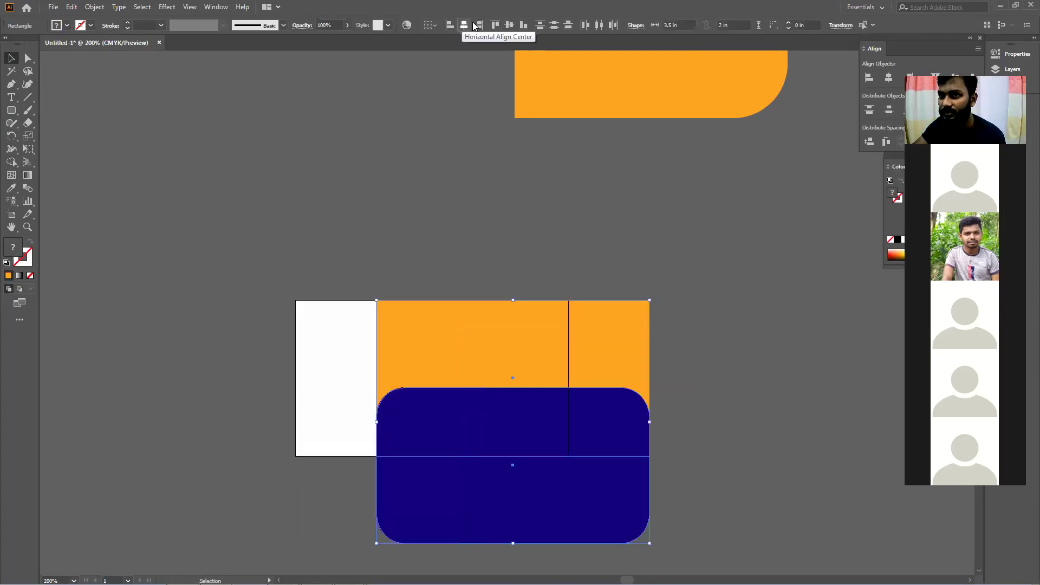
{"action": "left_click", "coordinate": [510, 24]}
{"action": "left_click_drag", "start_coordinate": [544, 365], "coordinate": [471, 325]}
{"action": "left_click", "coordinate": [678, 300]}
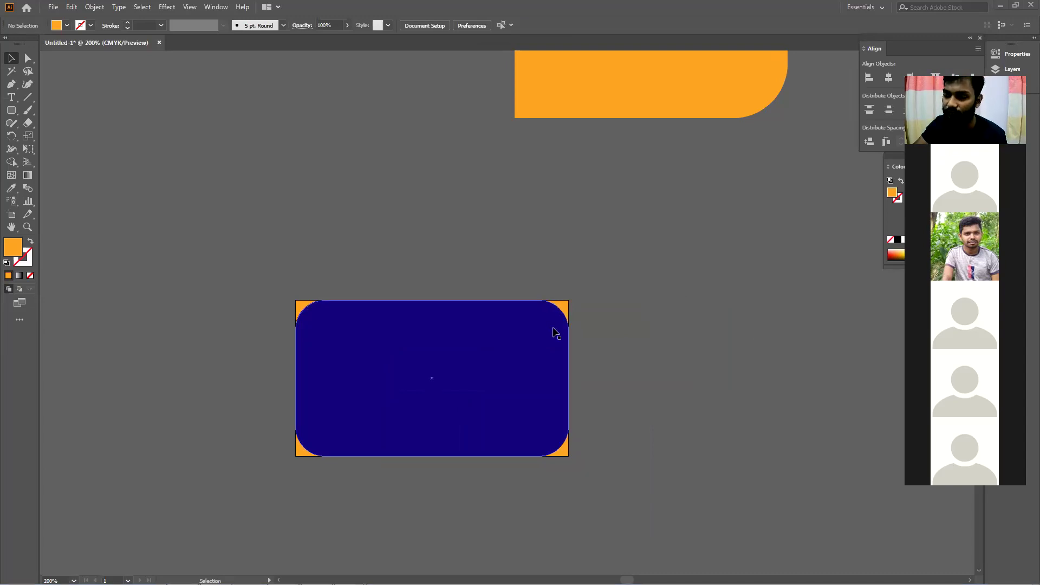
- Move the blue rounded rectangle off the orange rectangle and delete it
{"action": "left_click_drag", "start_coordinate": [417, 412], "coordinate": [369, 204]}
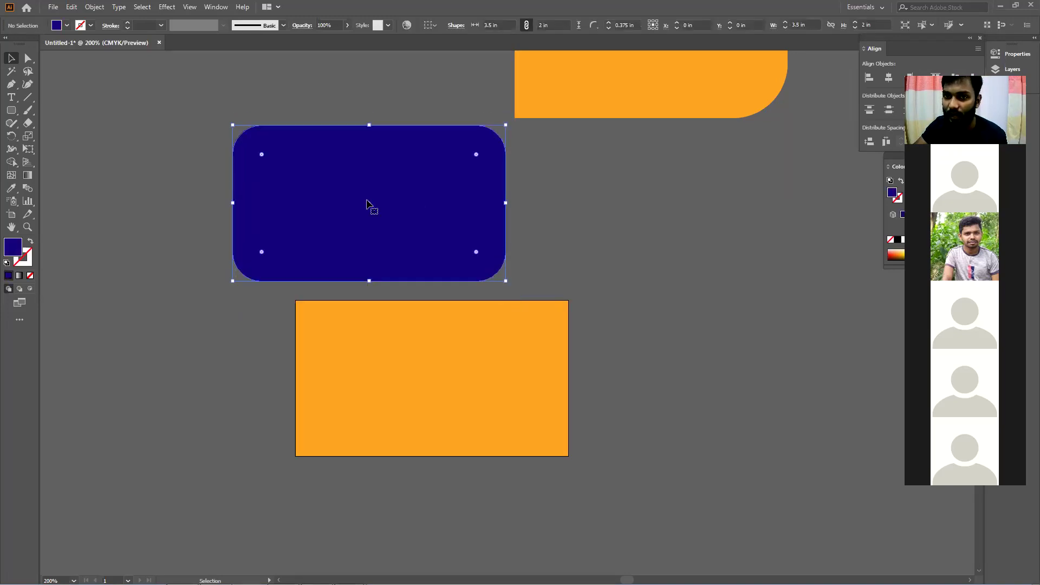
{"action": "key", "text": "Delete"}
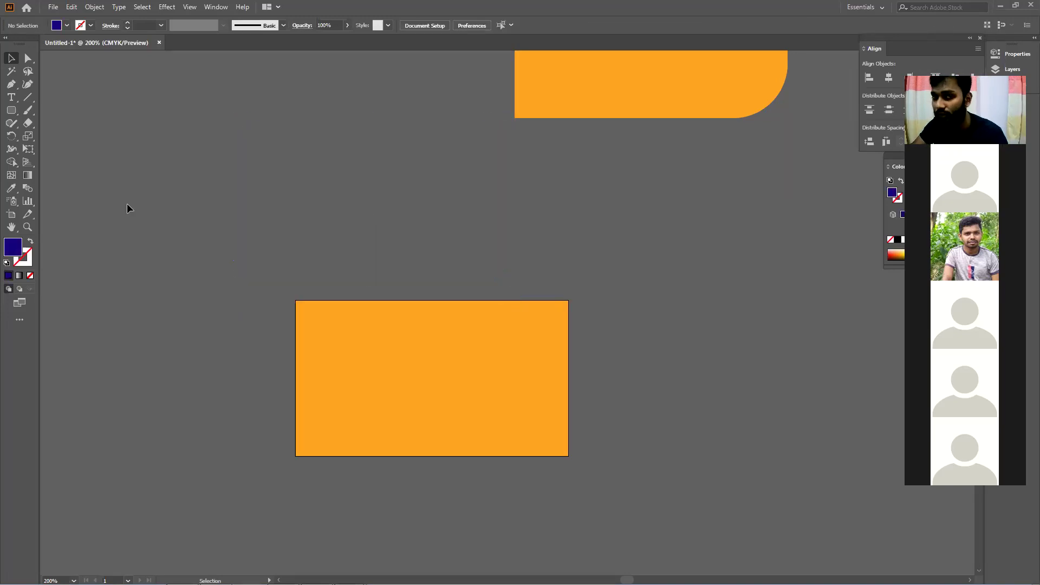
- Try drawing a freehand rounded rectangle about 3.38 in wide and 1.89 in high while varying its corner radius, and delete it
{"action": "left_click", "coordinate": [12, 111]}
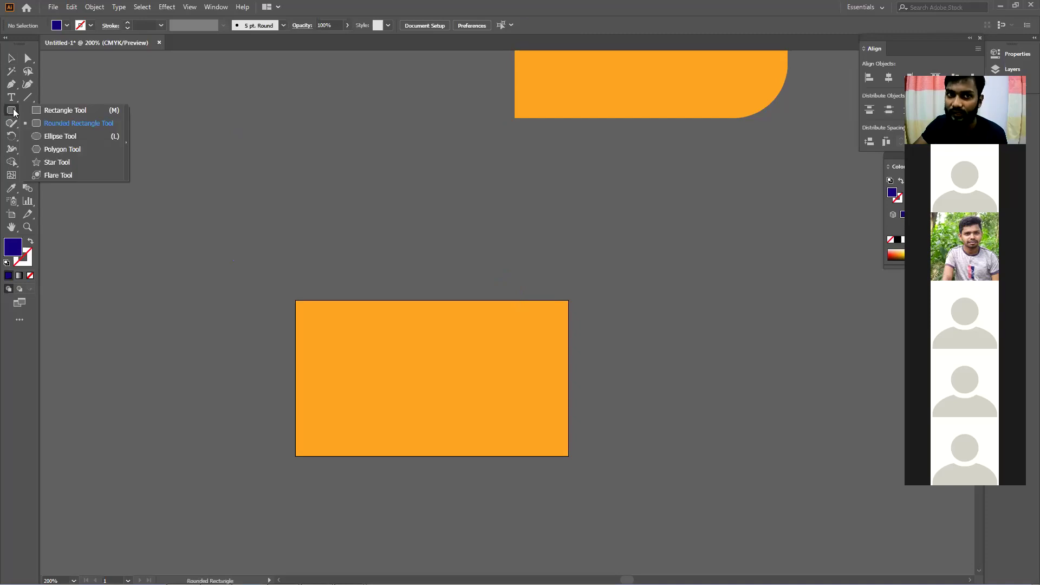
{"action": "left_click", "coordinate": [70, 123]}
{"action": "left_click_drag", "start_coordinate": [178, 170], "coordinate": [441, 317]}
{"action": "key", "text": "Up"}
{"action": "key", "text": "Up"}
{"action": "key", "text": "Up"}
{"action": "key", "text": "Up"}
{"action": "key", "text": "Up"}
{"action": "key", "text": "Up"}
{"action": "key", "text": "Up"}
{"action": "key", "text": "Up"}
{"action": "key", "text": "Up"}
{"action": "key", "text": "Up"}
{"action": "key", "text": "Down"}
{"action": "key", "text": "Down"}
{"action": "key", "text": "Down"}
{"action": "key", "text": "Down"}
{"action": "key", "text": "Down"}
{"action": "key", "text": "Down"}
{"action": "key", "text": "Down"}
{"action": "key", "text": "Down"}
{"action": "key", "text": "Down"}
{"action": "key", "text": "Down"}
{"action": "key", "text": "Down"}
{"action": "key", "text": "Down"}
{"action": "key", "text": "Up"}
{"action": "key", "text": "Up"}
{"action": "key", "text": "Up"}
{"action": "key", "text": "Up"}
{"action": "key", "text": "Up"}
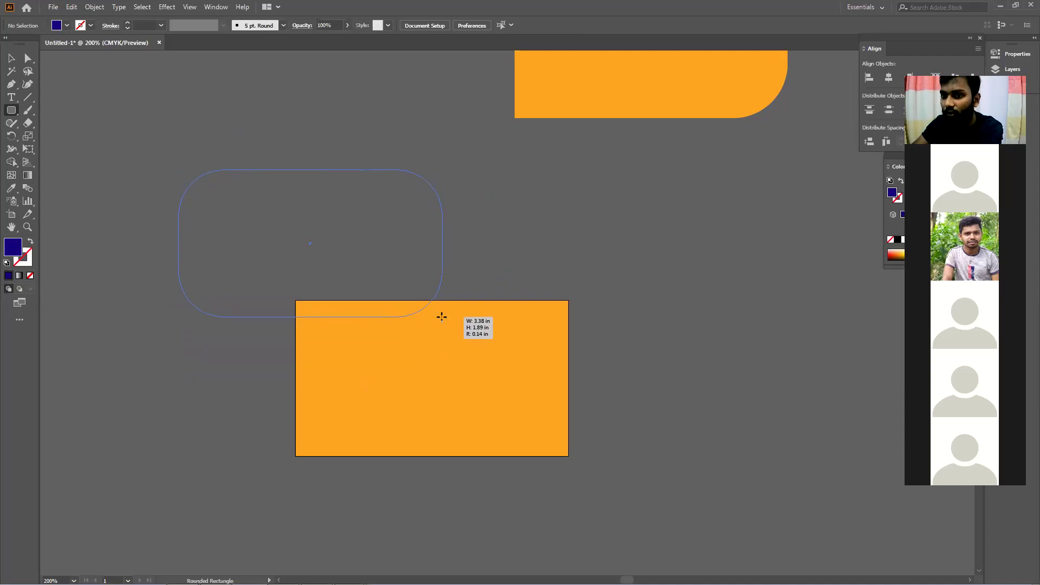
{"action": "key", "text": "Down"}
{"action": "left_click_drag", "start_coordinate": [441, 317], "coordinate": [441, 317]}
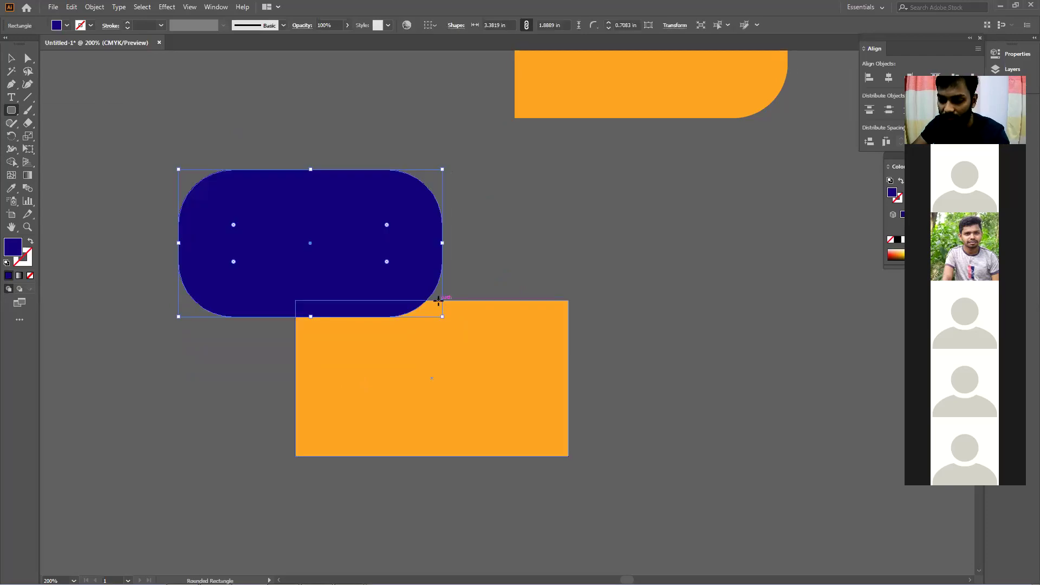
{"action": "left_click", "coordinate": [11, 58]}
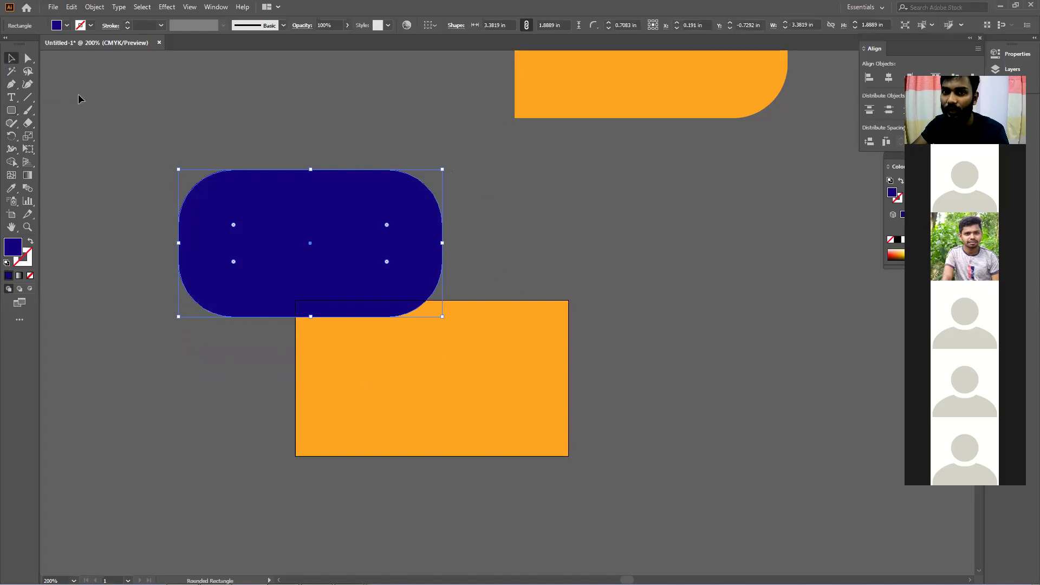
{"action": "key", "text": "Delete"}
- Create a dark blue rounded rectangle 3.5 in wide and 2 in high with a 0.7083 in corner radius
{"action": "left_click", "coordinate": [18, 112]}
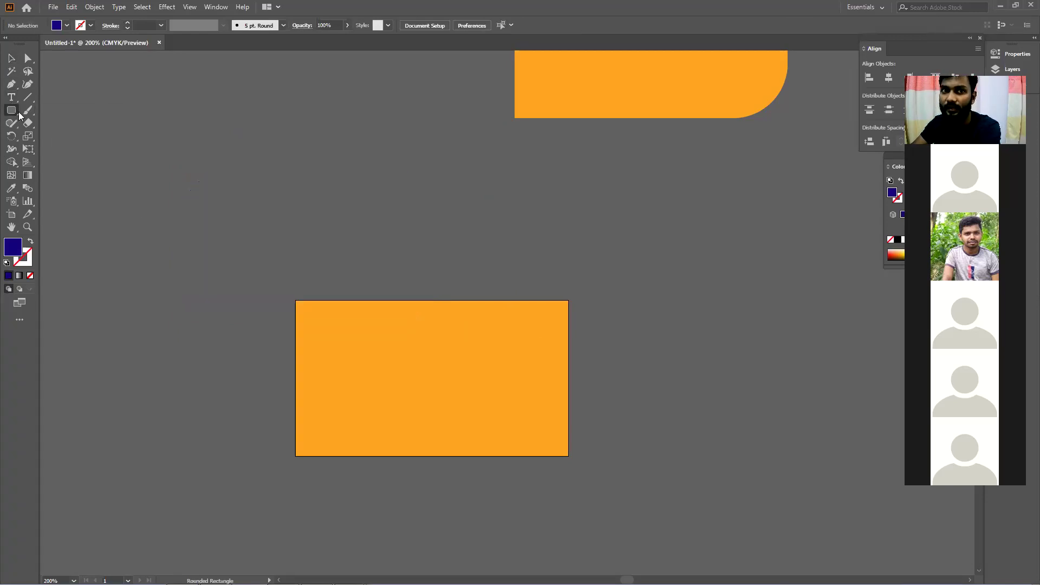
{"action": "left_click", "coordinate": [352, 248]}
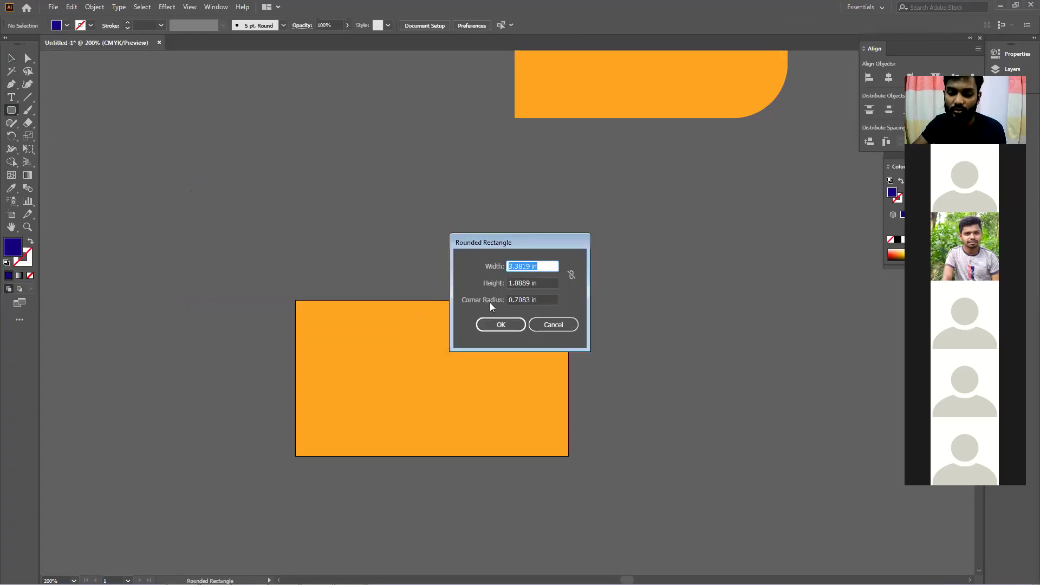
{"action": "type", "text": "3.5"}
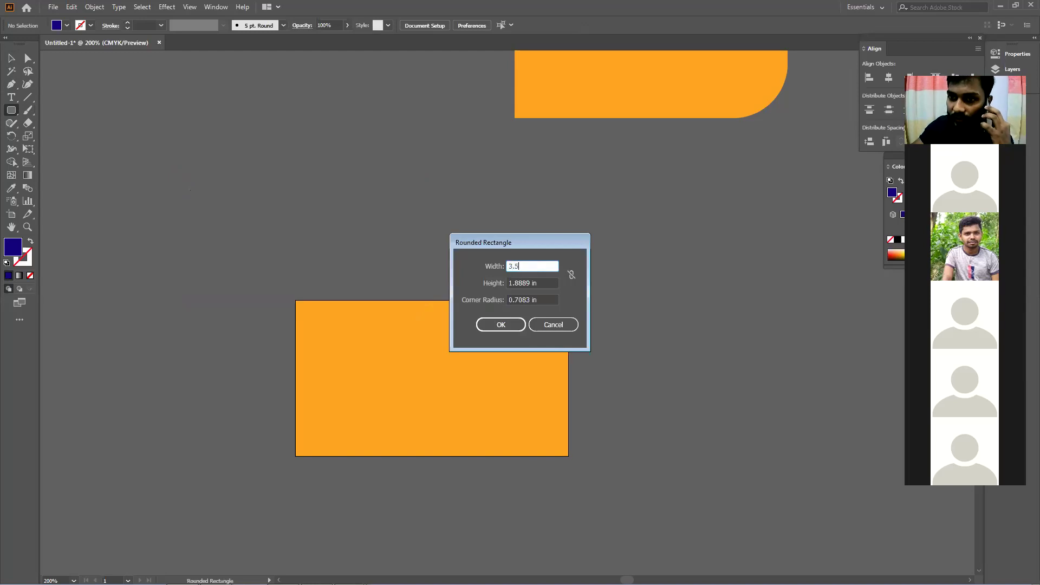
{"action": "left_click", "coordinate": [549, 282]}
{"action": "type", "text": "2"}
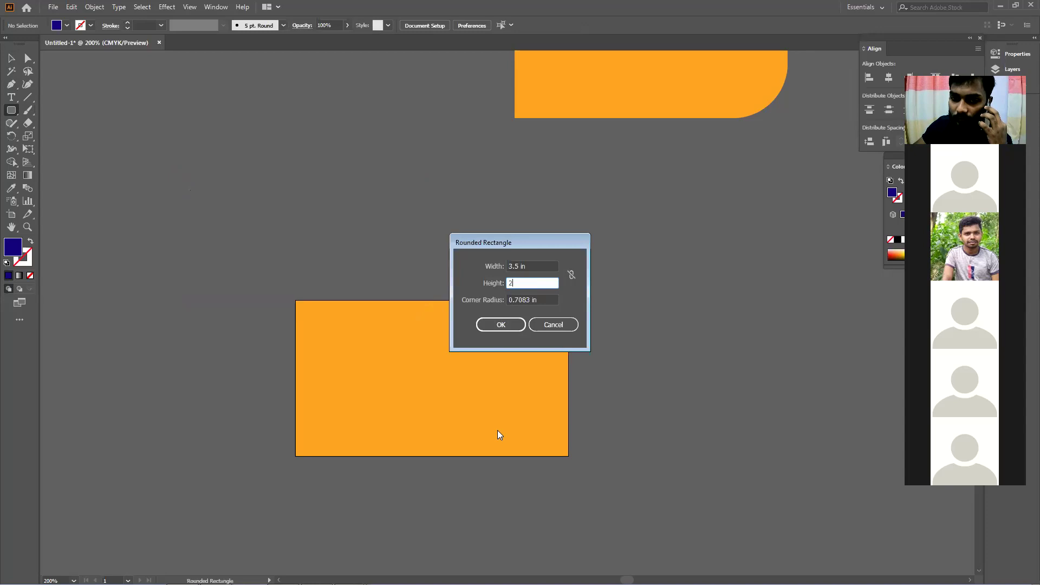
{"action": "key", "text": "Return"}
- Move the new blue rounded rectangle over the orange rectangle's lower-right corner and deselect it
{"action": "key", "text": "v"}
{"action": "left_click", "coordinate": [238, 174]}
{"action": "left_click_drag", "start_coordinate": [367, 267], "coordinate": [458, 380]}
{"action": "left_click_drag", "start_coordinate": [448, 342], "coordinate": [481, 361]}
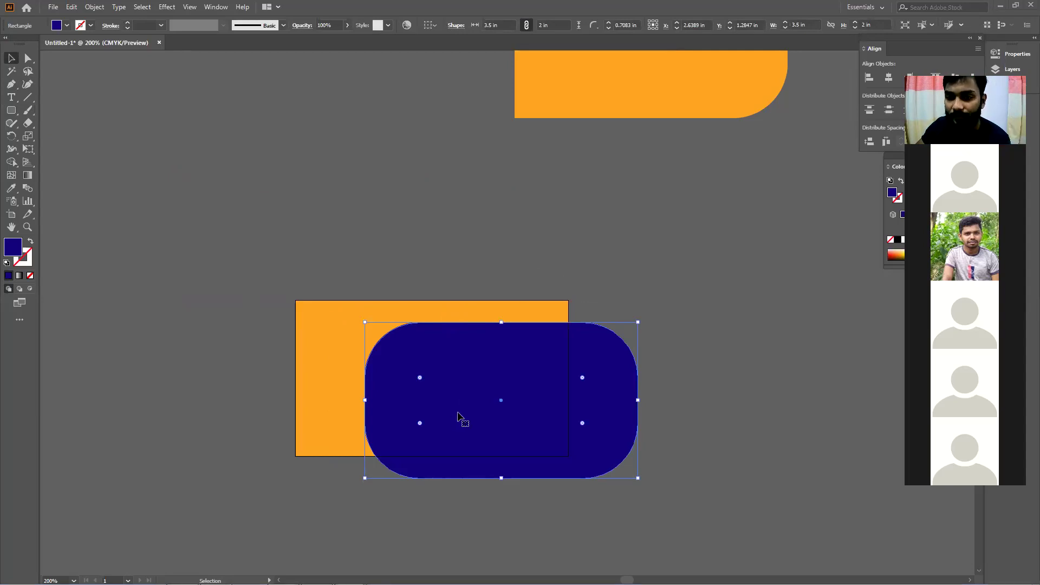
{"action": "left_click_drag", "start_coordinate": [485, 416], "coordinate": [480, 468]}
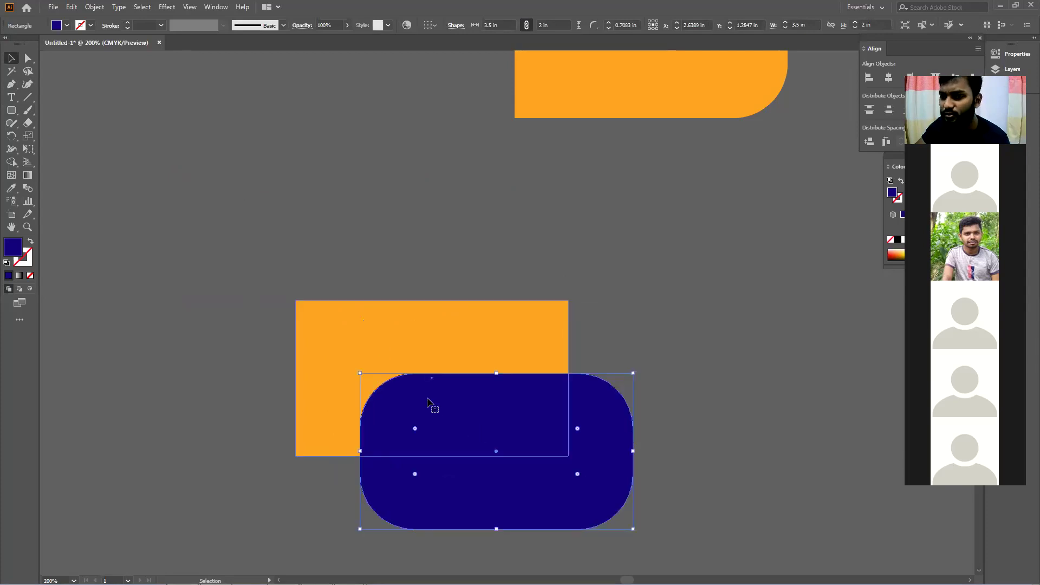
{"action": "left_click", "coordinate": [458, 233]}
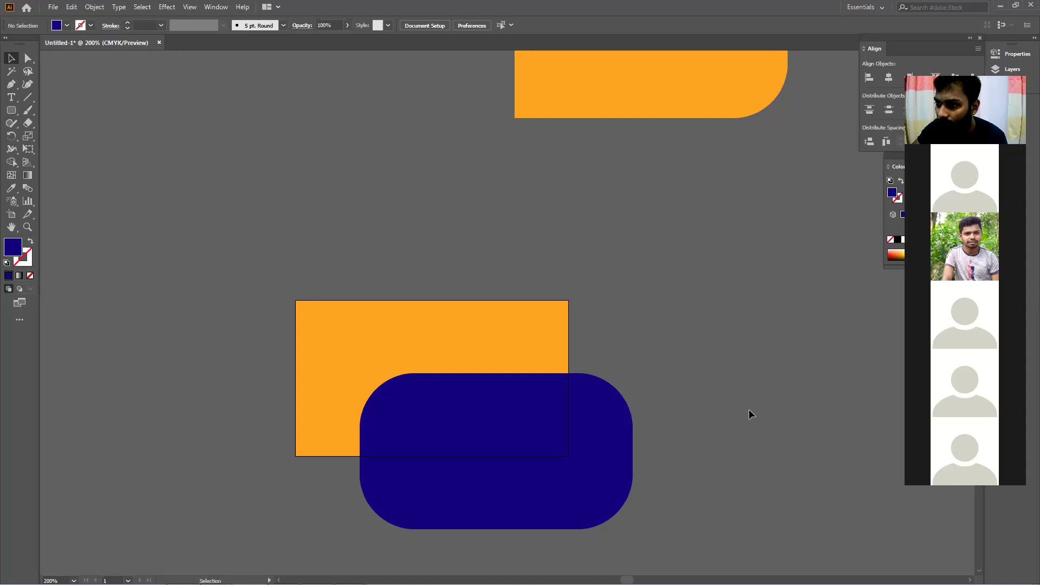
- Move the blue rounded rectangle over the artboard's lower-left corner and the orange rectangle partly above the artboard, and select both
{"action": "scroll", "coordinate": [749, 410], "scroll_direction": "up", "scroll_amount": 2}
{"action": "scroll", "coordinate": [749, 410], "scroll_direction": "down", "scroll_amount": 1}
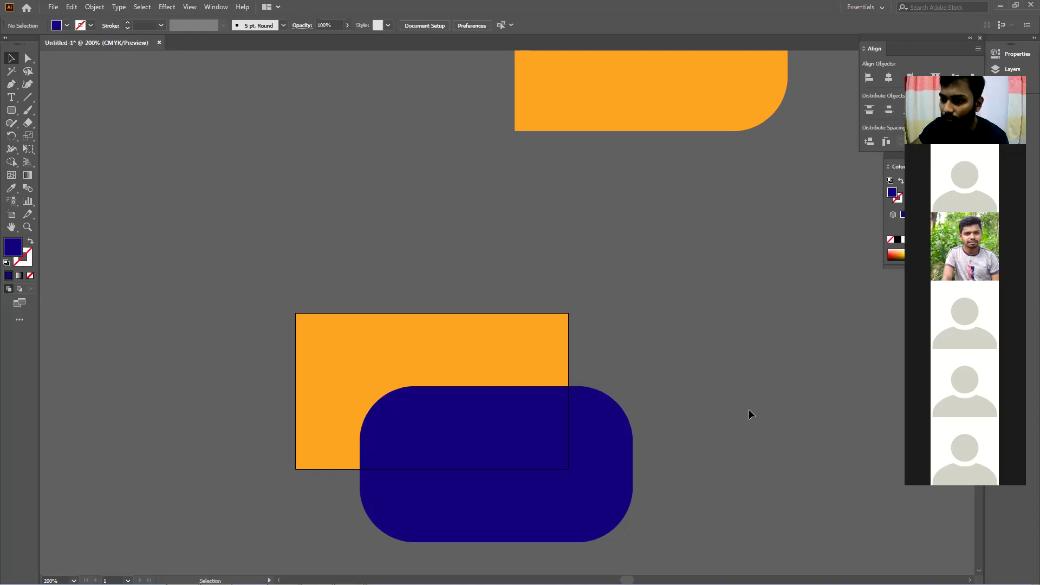
{"action": "left_click_drag", "start_coordinate": [599, 420], "coordinate": [399, 290]}
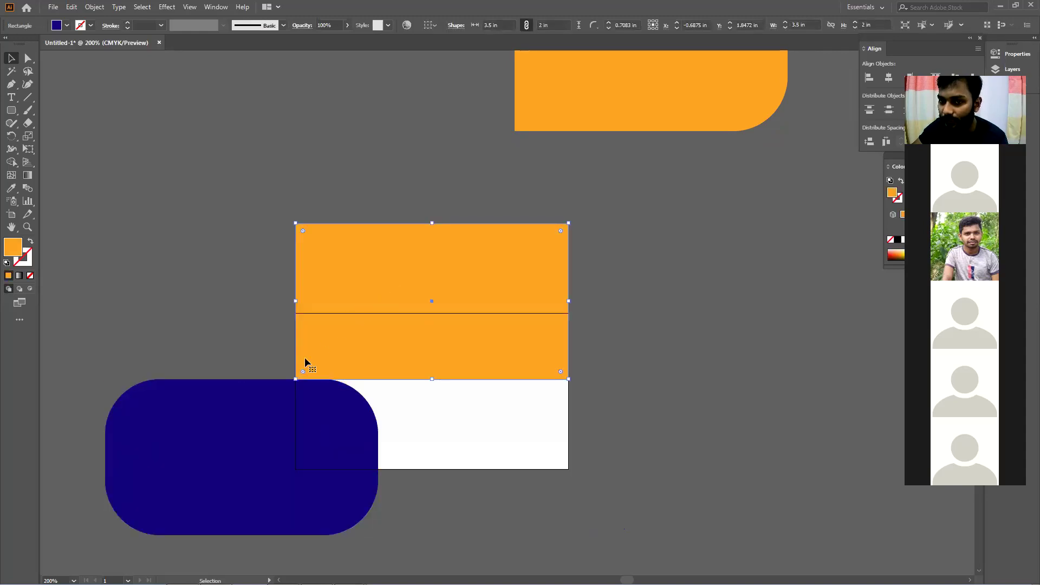
{"action": "left_click", "coordinate": [202, 286]}
{"action": "left_click_drag", "start_coordinate": [205, 276], "coordinate": [367, 498]}
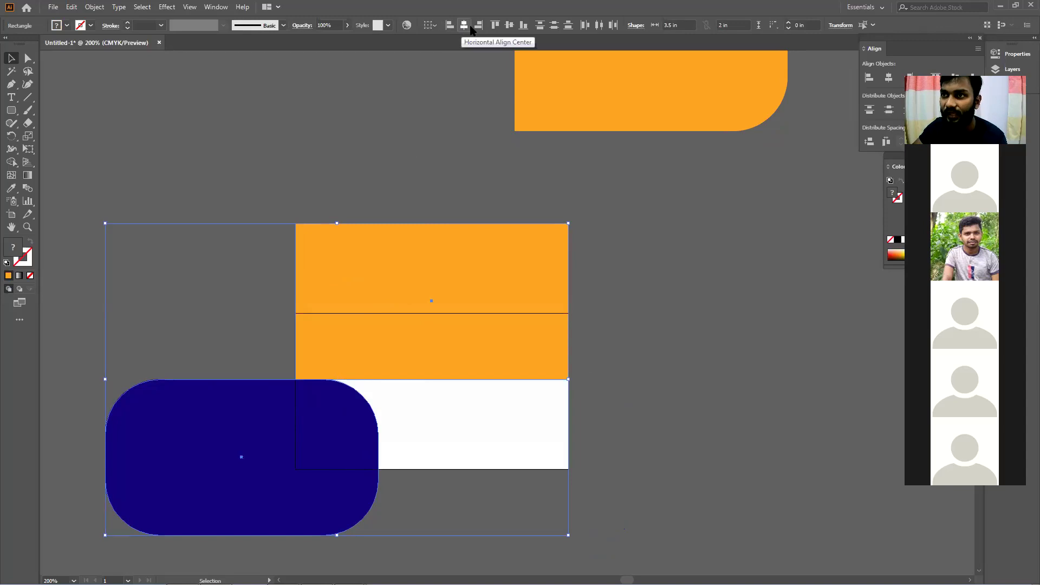
- Move the Align panel onto the canvas and close it
{"action": "left_click", "coordinate": [242, 6]}
{"action": "left_click", "coordinate": [263, 5]}
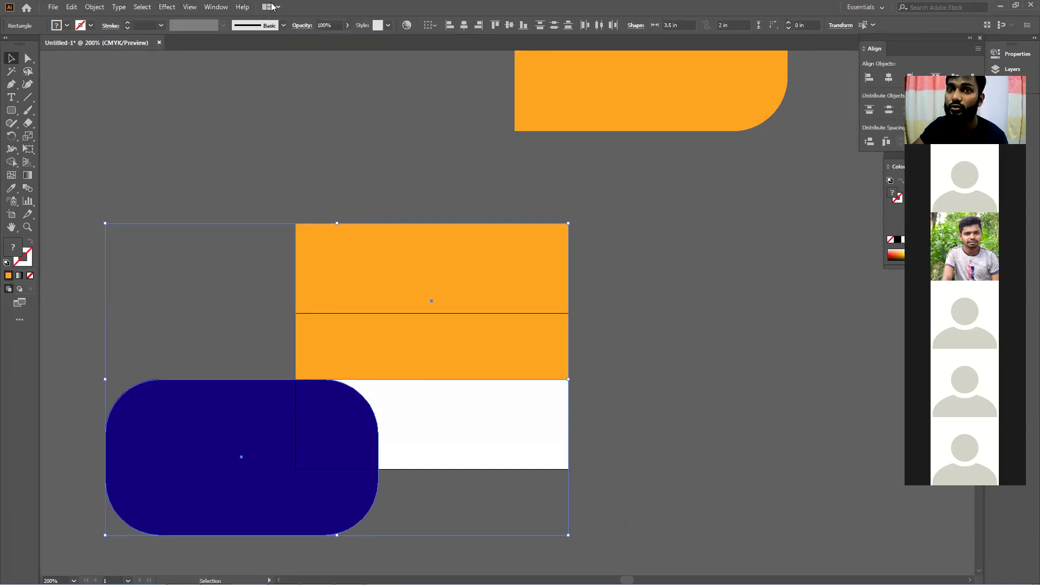
{"action": "left_click", "coordinate": [217, 7]}
{"action": "left_click", "coordinate": [242, 7]}
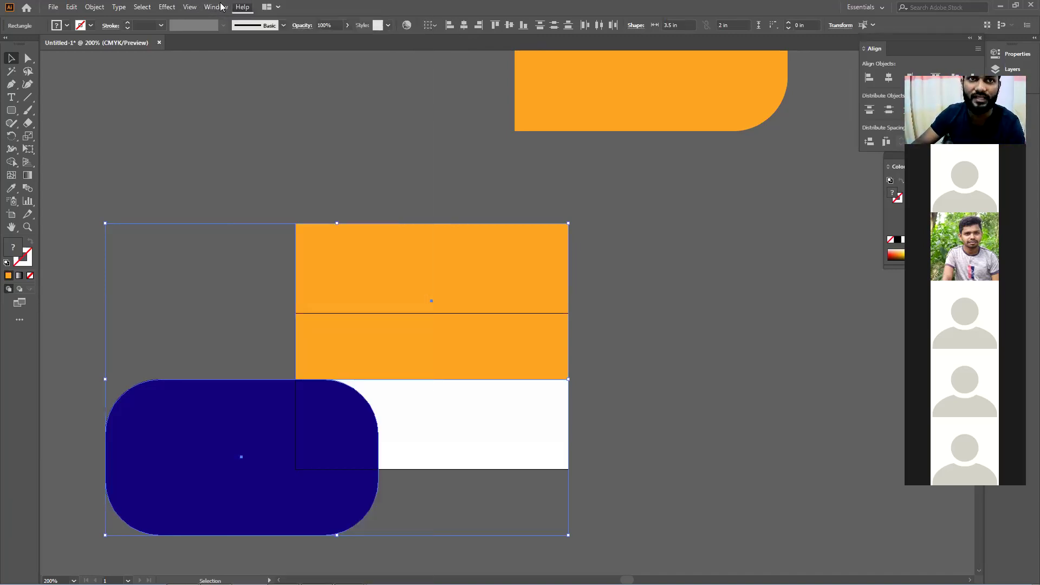
{"action": "left_click", "coordinate": [216, 7]}
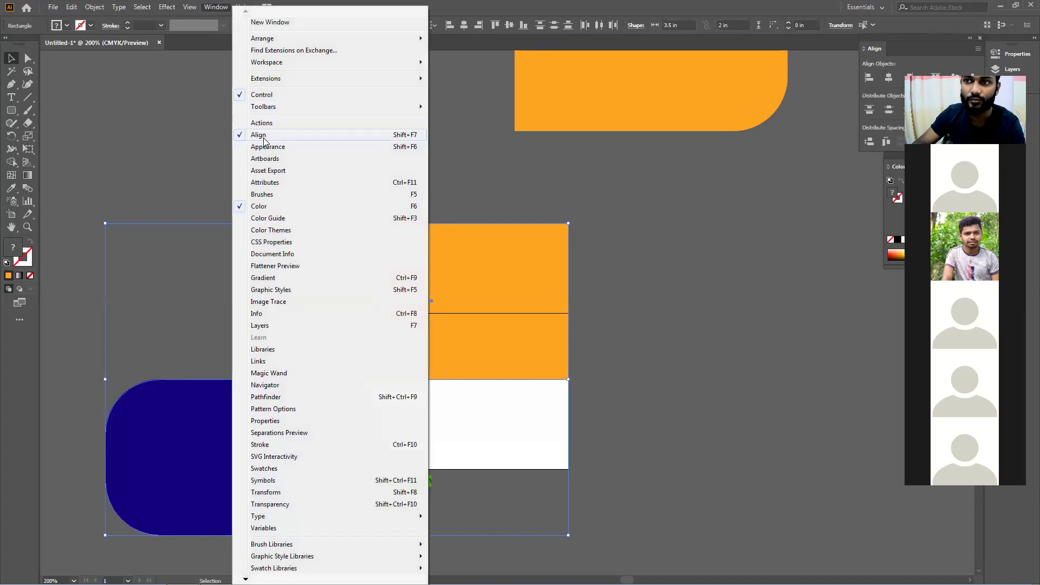
{"action": "left_click_drag", "start_coordinate": [888, 45], "coordinate": [481, 116]}
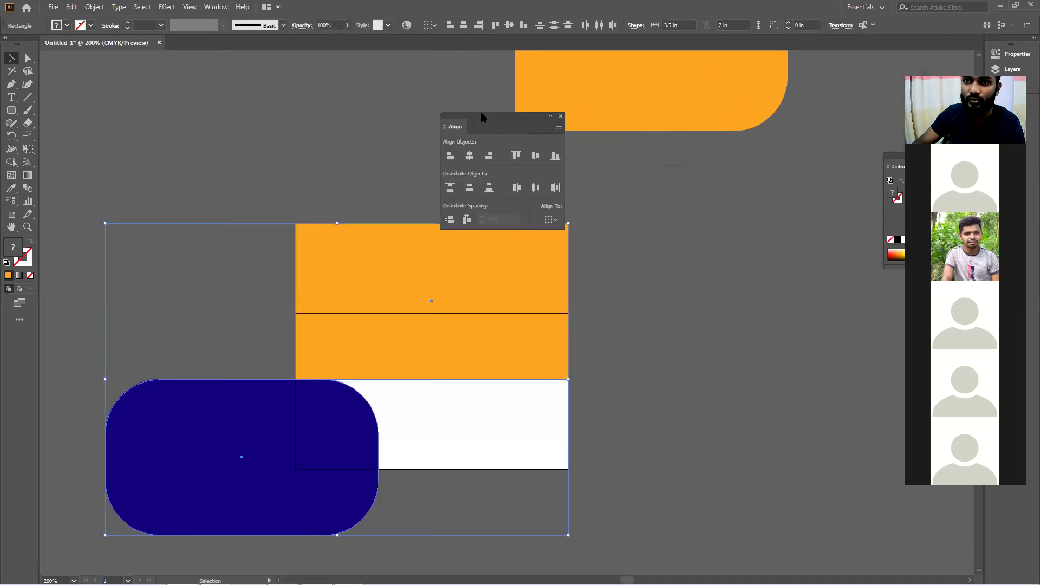
{"action": "left_click", "coordinate": [561, 115]}
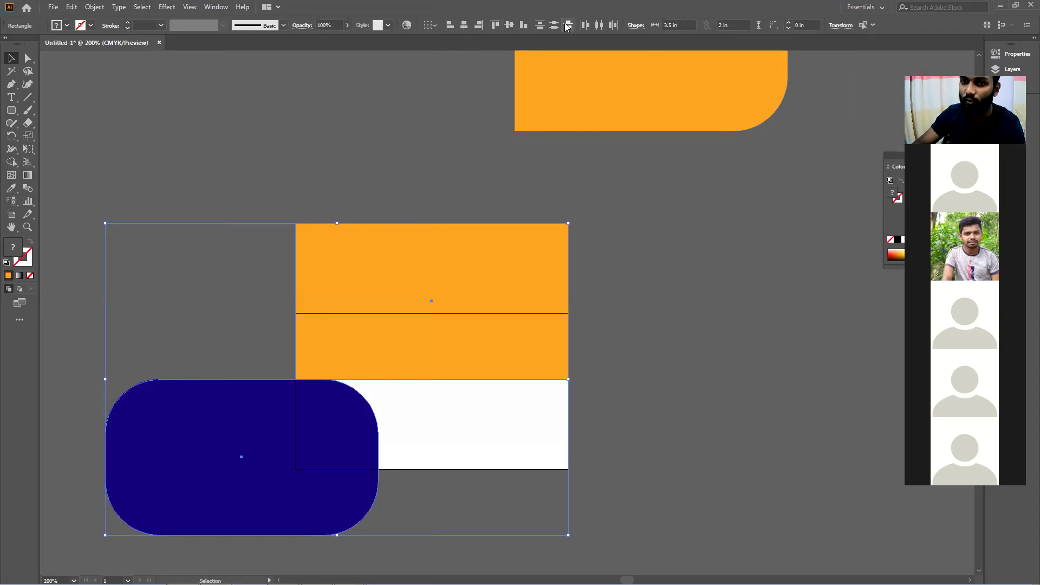
- Reopen the Align panel and place it on the empty canvas above the two selected shapes
{"action": "left_click_drag", "start_coordinate": [196, 190], "coordinate": [378, 438]}
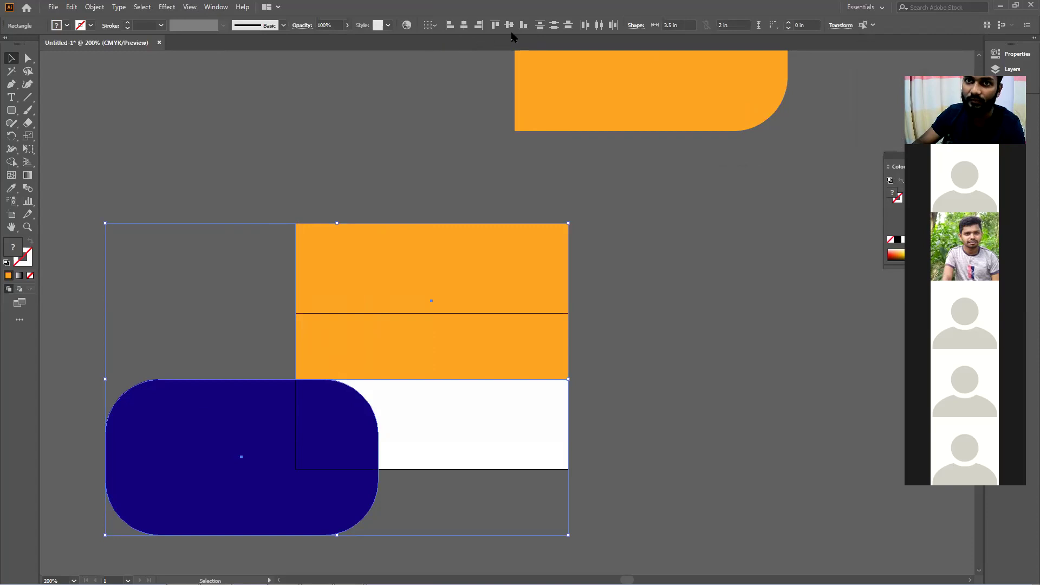
{"action": "left_click", "coordinate": [218, 6]}
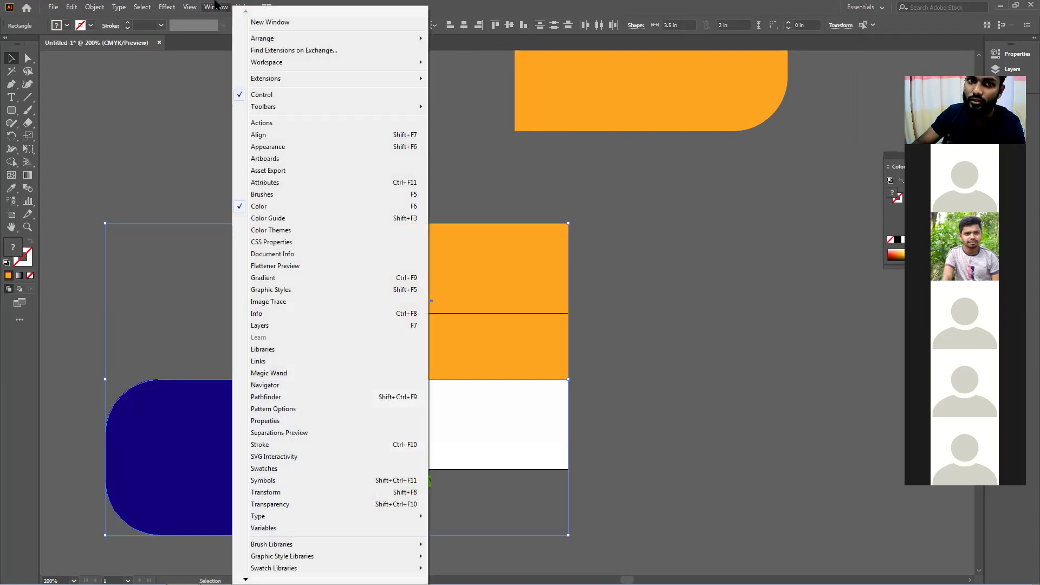
{"action": "left_click", "coordinate": [259, 134]}
{"action": "left_click_drag", "start_coordinate": [504, 117], "coordinate": [232, 80]}
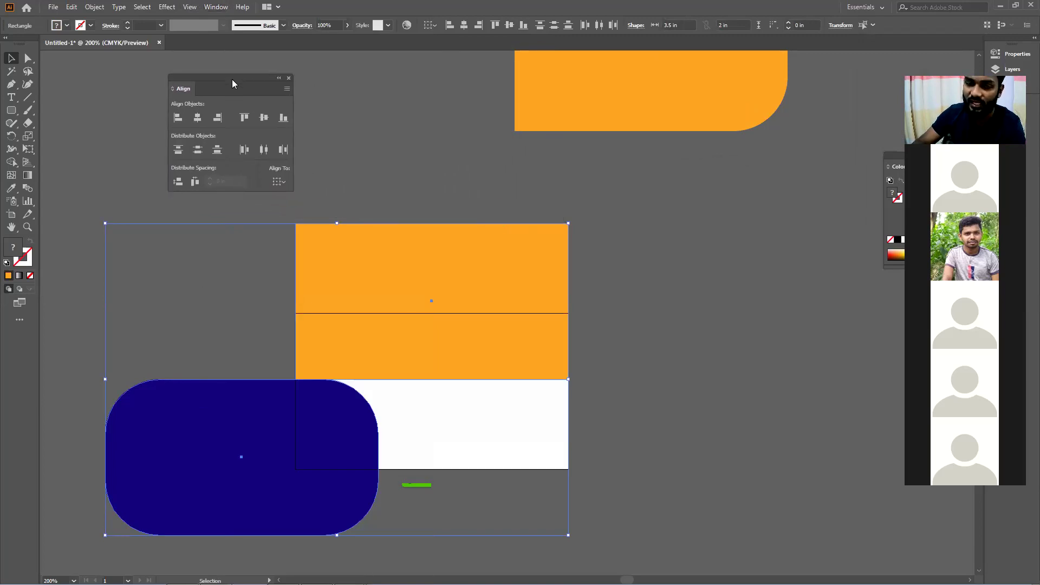
- Align the orange rectangle and blue rounded rectangle by left edges and vertical centers, and close the Align panel
{"action": "left_click", "coordinate": [339, 199]}
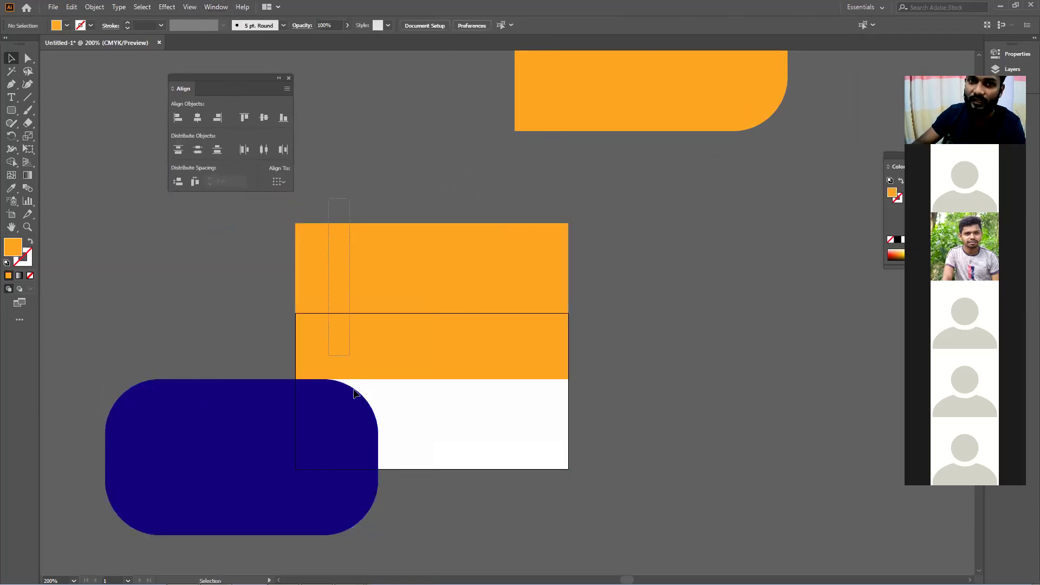
{"action": "left_click", "coordinate": [383, 445]}
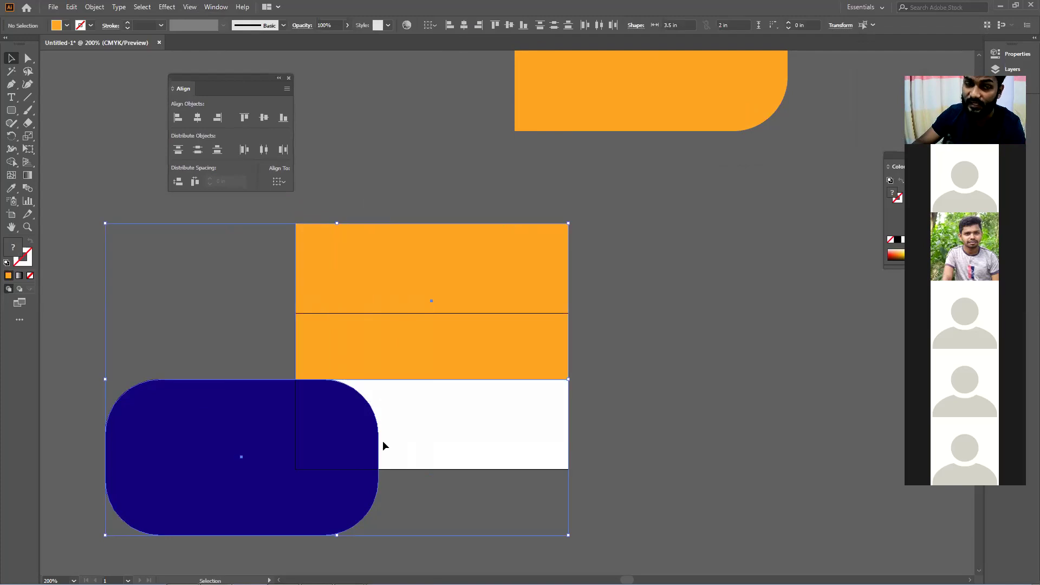
{"action": "left_click", "coordinate": [181, 123]}
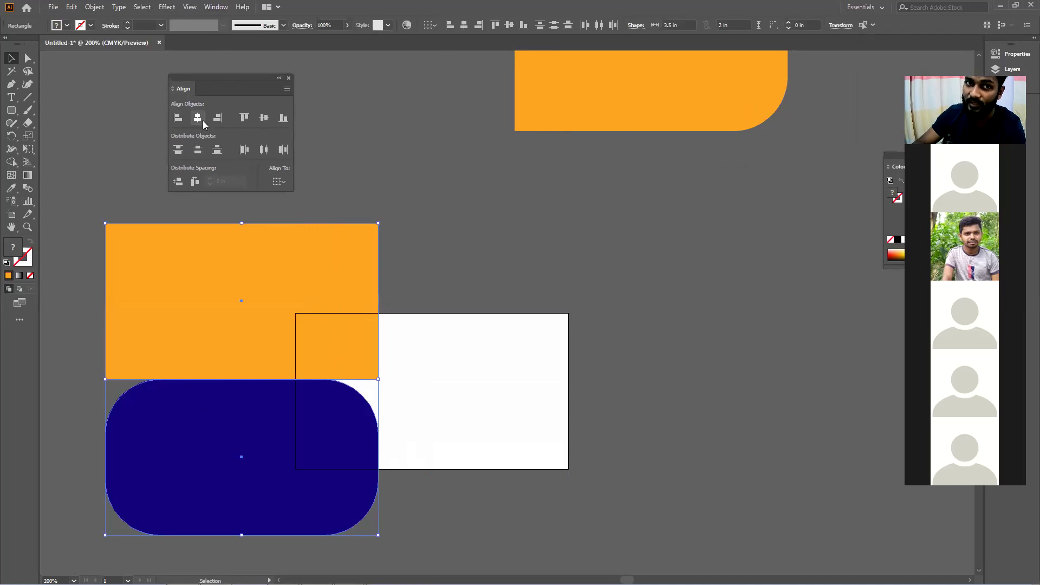
{"action": "left_click", "coordinate": [264, 118]}
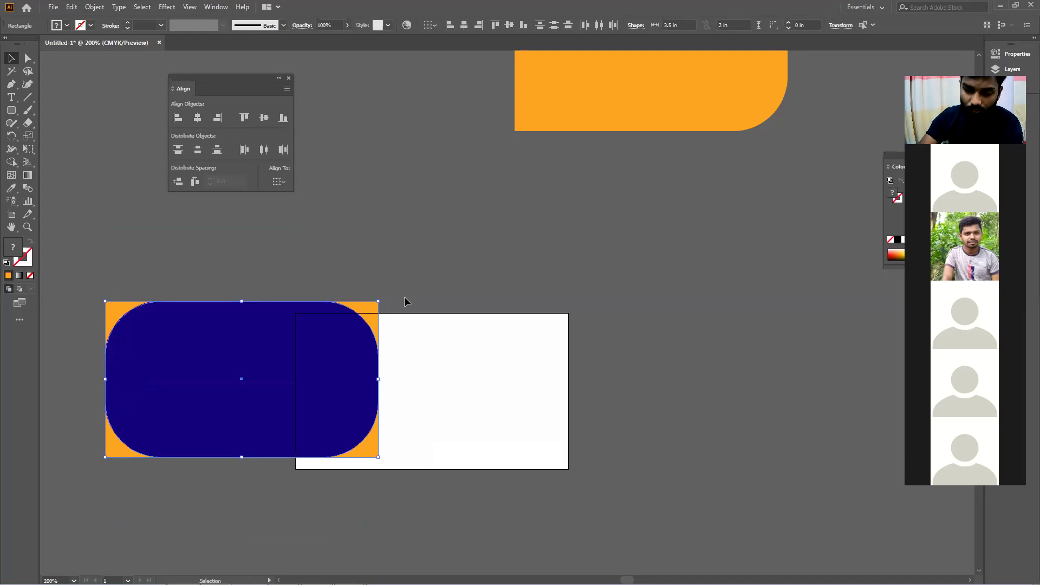
{"action": "left_click", "coordinate": [288, 78]}
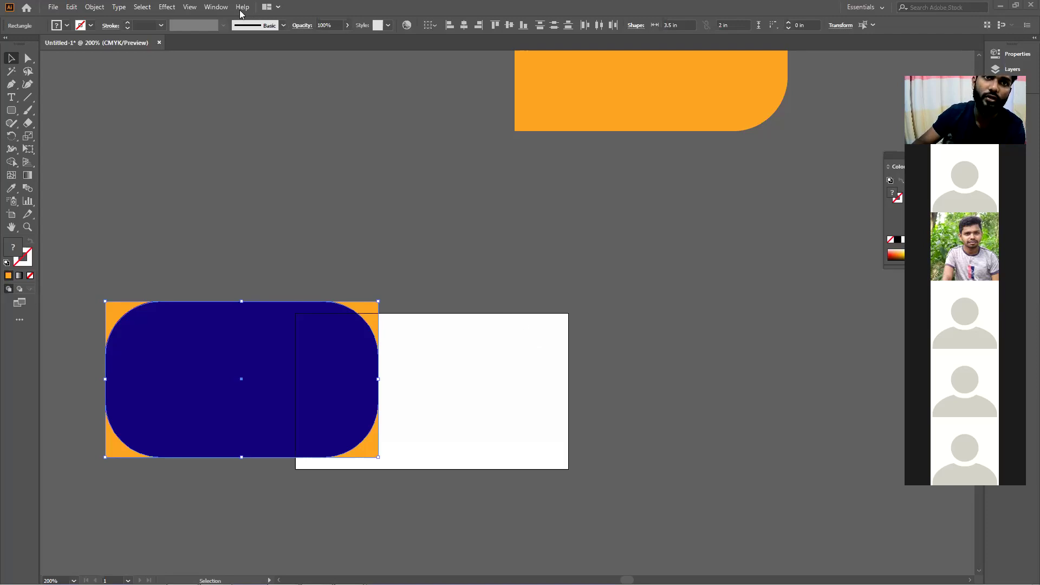
- Split the overlapping blue and orange shapes with Pathfinder Divide and ungroup the resulting pieces
{"action": "left_click", "coordinate": [214, 8]}
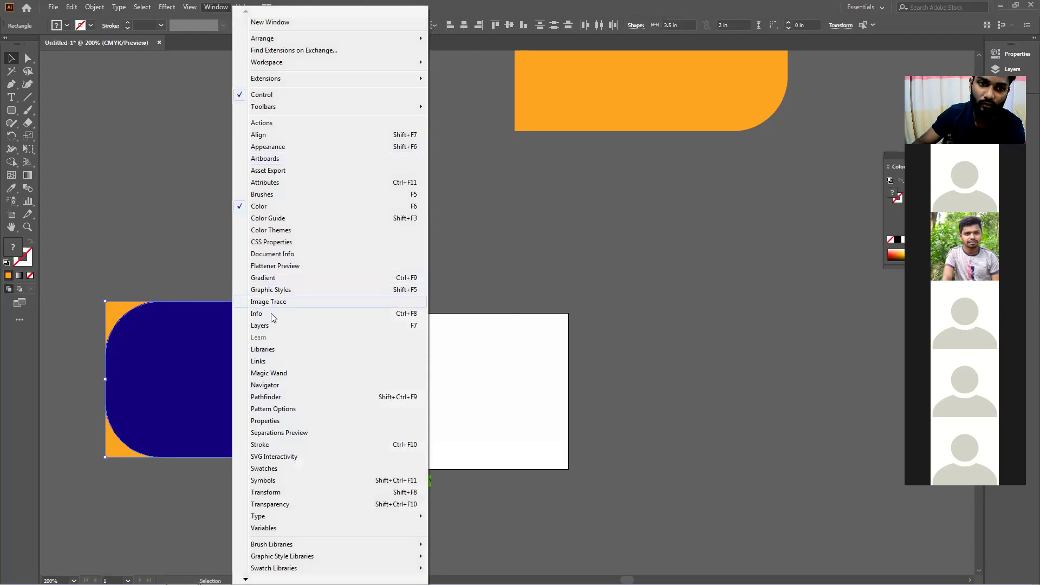
{"action": "left_click", "coordinate": [264, 397]}
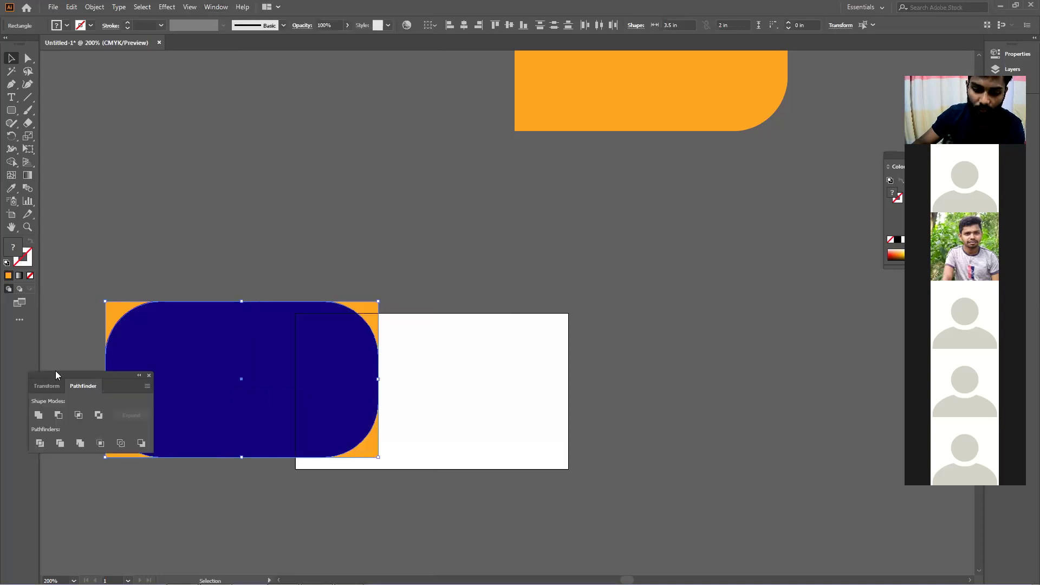
{"action": "left_click_drag", "start_coordinate": [64, 367], "coordinate": [167, 128]}
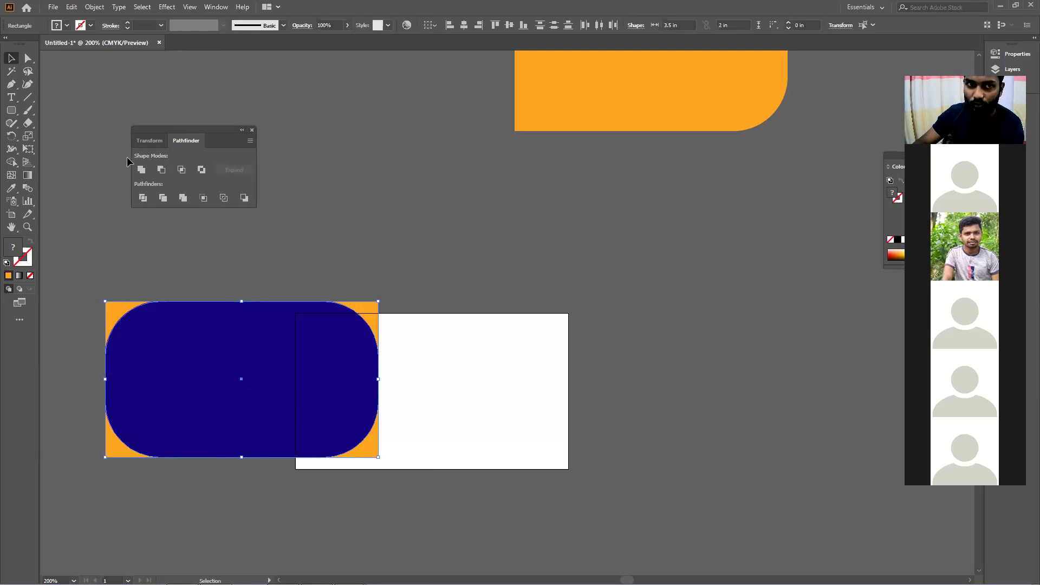
{"action": "left_click", "coordinate": [143, 199]}
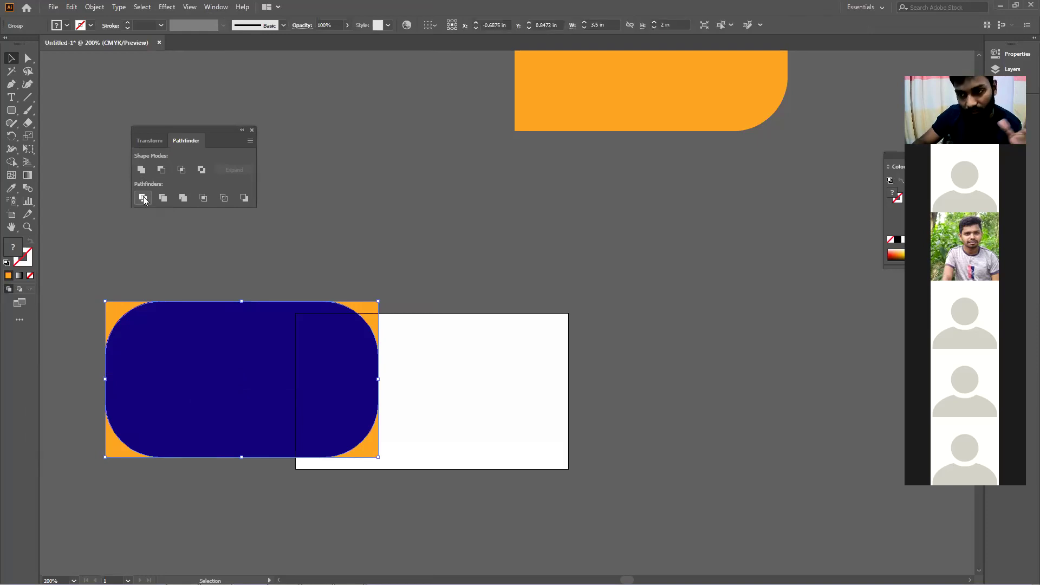
{"action": "right_click", "coordinate": [205, 346]}
{"action": "left_click", "coordinate": [251, 433]}
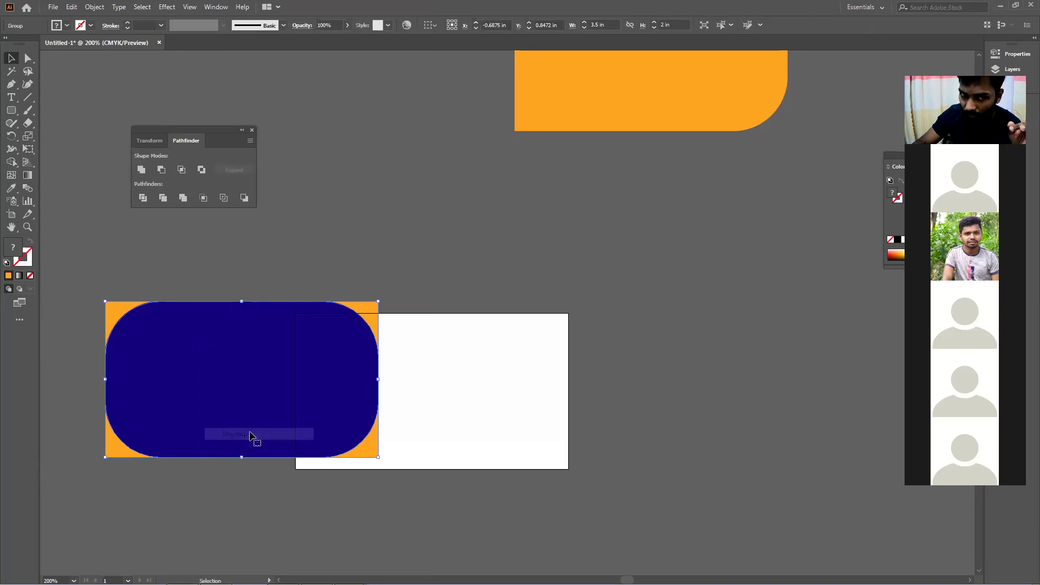
- Move the upper-right and lower-left orange corner pieces above the artboard, and fit the remaining blue shape and two corners onto the artboard
{"action": "left_click", "coordinate": [466, 221]}
{"action": "left_click_drag", "start_coordinate": [378, 319], "coordinate": [455, 199]}
{"action": "left_click_drag", "start_coordinate": [111, 452], "coordinate": [423, 244]}
{"action": "left_click_drag", "start_coordinate": [98, 289], "coordinate": [530, 460]}
{"action": "key", "text": "ctrl+shift+a"}
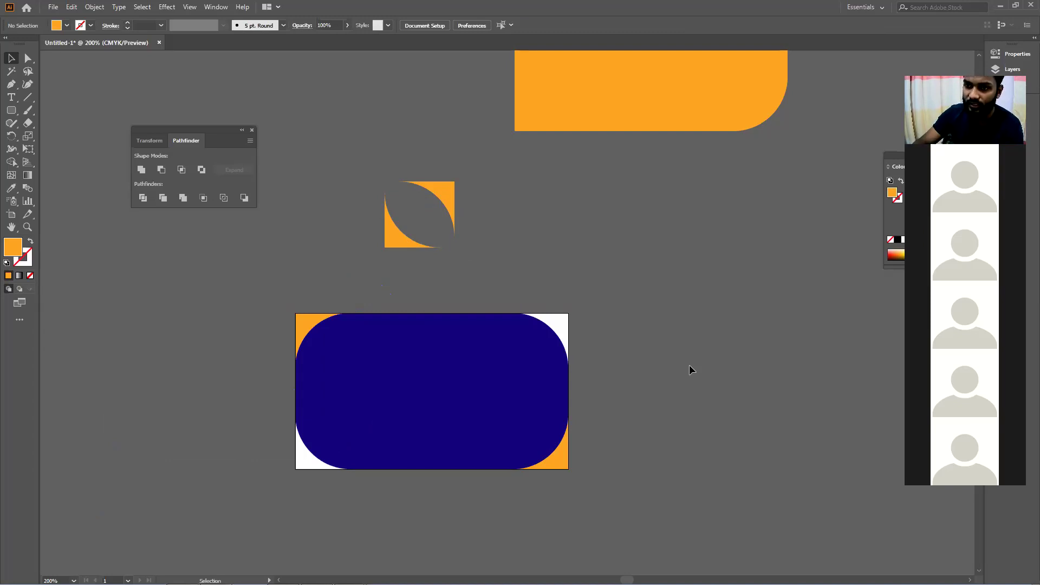
- Move the upper-left and lower-right orange corner pieces slightly outward from the card's corners, and deselect
{"action": "scroll", "coordinate": [748, 375], "scroll_direction": "down", "scroll_amount": 1}
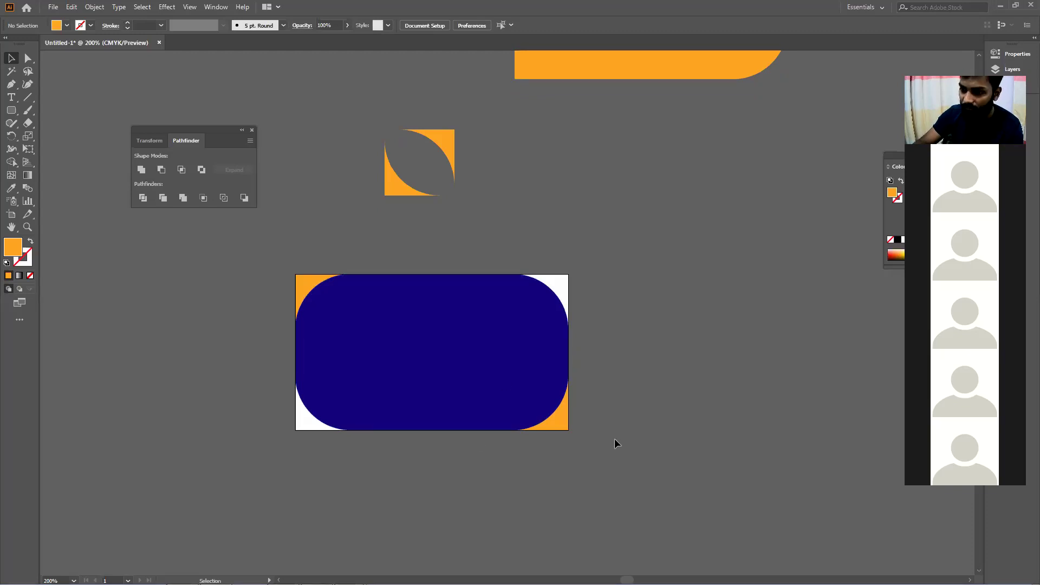
{"action": "scroll", "coordinate": [614, 438], "scroll_direction": "down", "scroll_amount": 3}
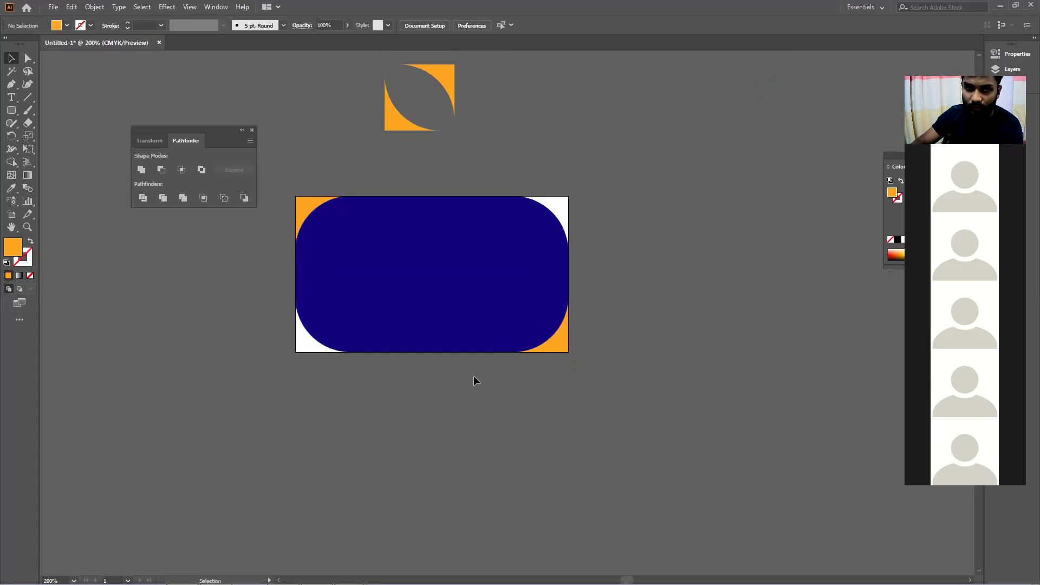
{"action": "scroll", "coordinate": [347, 364], "scroll_direction": "up", "scroll_amount": 2}
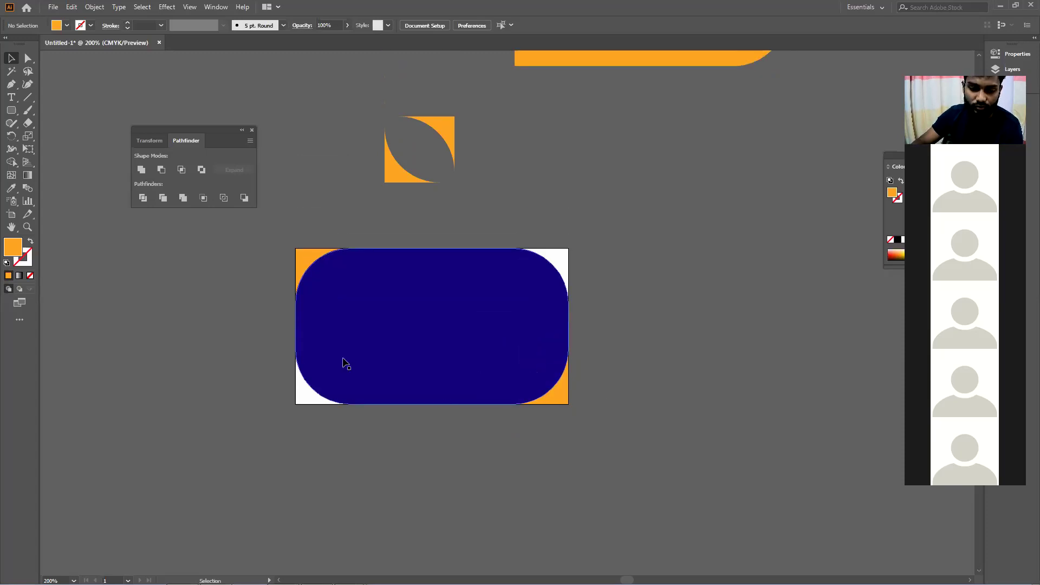
{"action": "left_click_drag", "start_coordinate": [295, 265], "coordinate": [283, 258]}
{"action": "left_click_drag", "start_coordinate": [561, 404], "coordinate": [581, 416]}
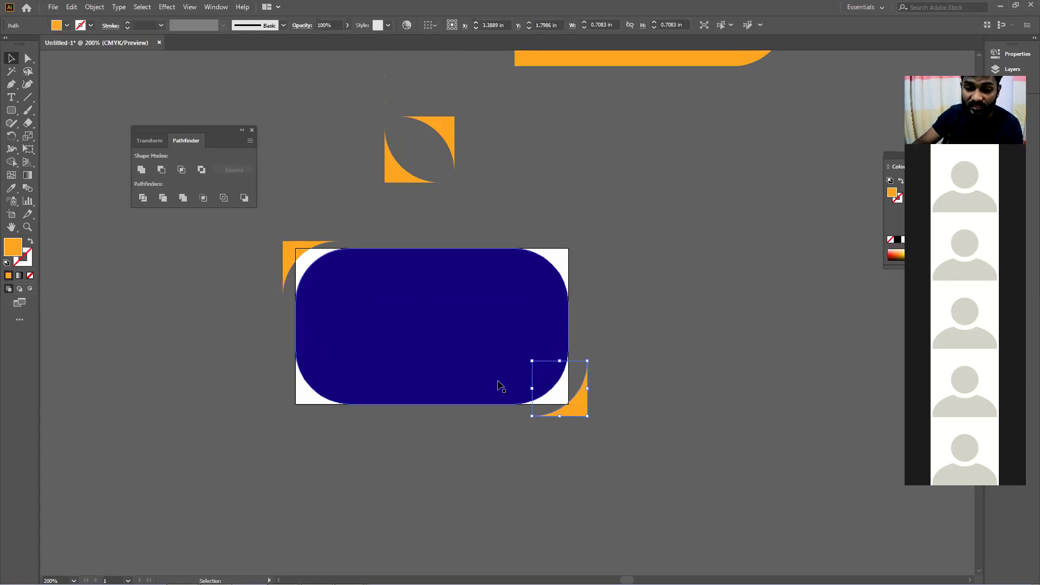
{"action": "scroll", "coordinate": [545, 414], "scroll_direction": "down", "scroll_amount": 10}
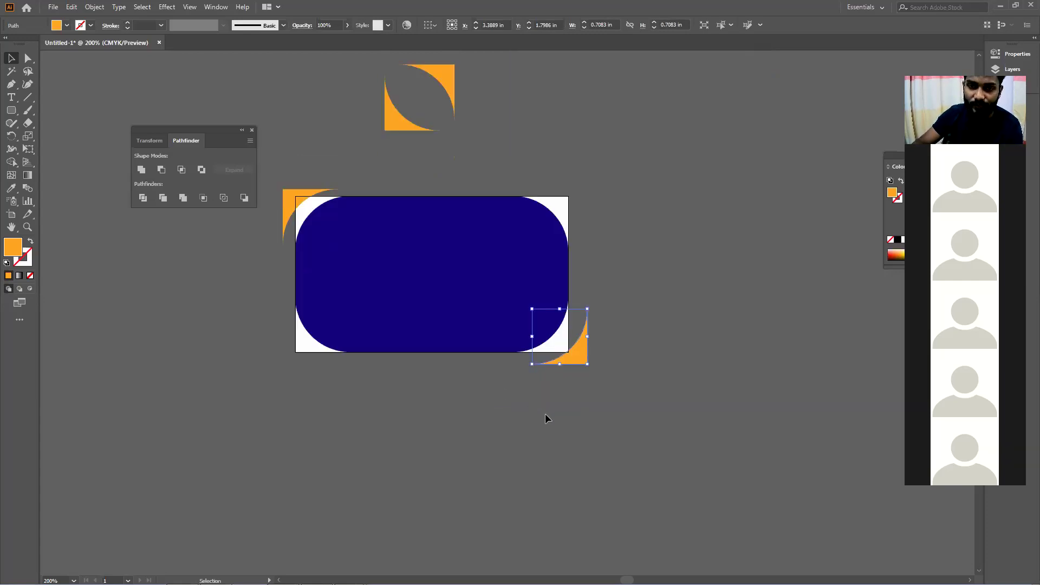
{"action": "left_click", "coordinate": [489, 413]}
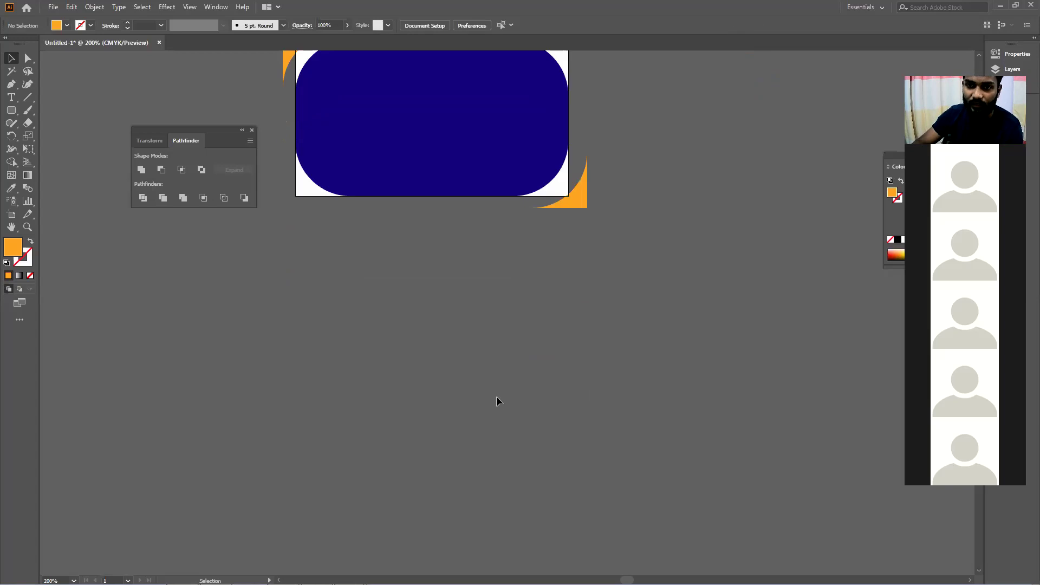
- Draw an orange rectangle about 3.44 x 2.05 in on the empty canvas below the card
{"action": "left_click", "coordinate": [11, 110]}
{"action": "left_click", "coordinate": [58, 112]}
{"action": "left_click_drag", "start_coordinate": [197, 266], "coordinate": [465, 426]}
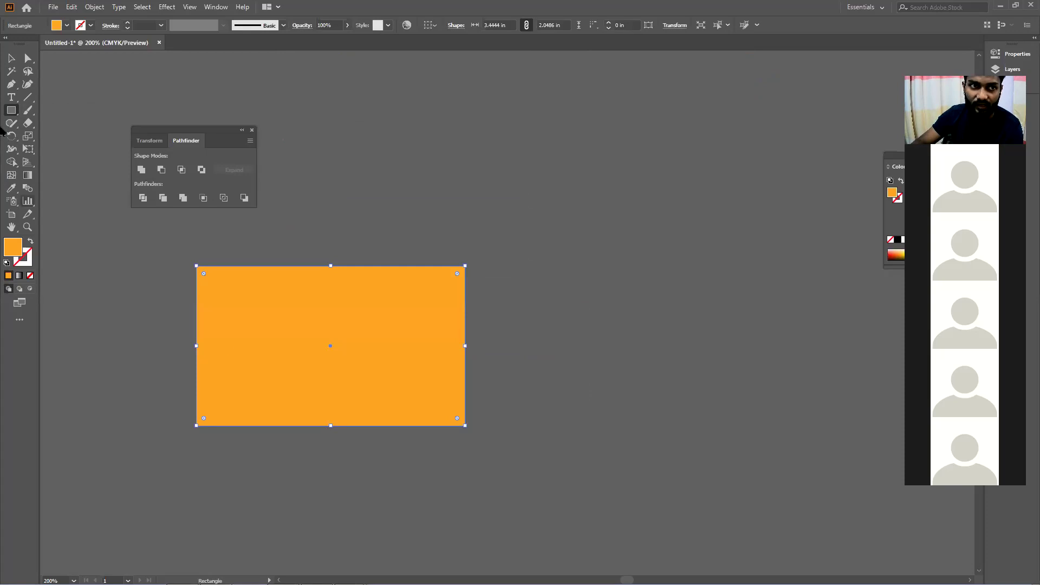
- Draw a hexagon about 2.8 in wide and 2.43 in high overlapping the orange rectangle's right end, and fill it dark blue
{"action": "left_click", "coordinate": [11, 111]}
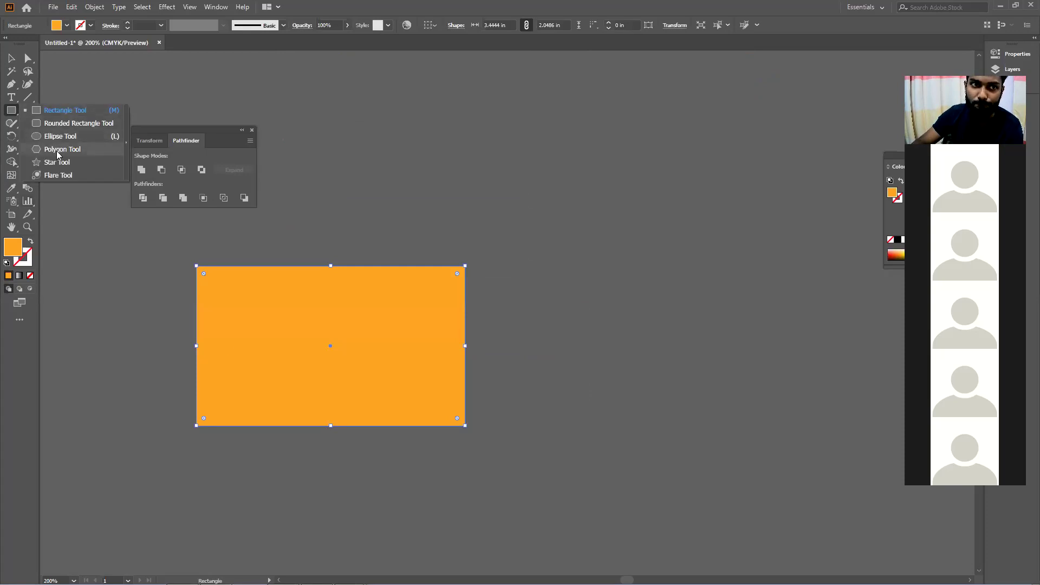
{"action": "left_click", "coordinate": [57, 155]}
{"action": "left_click_drag", "start_coordinate": [508, 343], "coordinate": [594, 418]}
{"action": "left_click", "coordinate": [66, 25]}
{"action": "left_click", "coordinate": [66, 45]}
{"action": "left_click", "coordinate": [11, 58]}
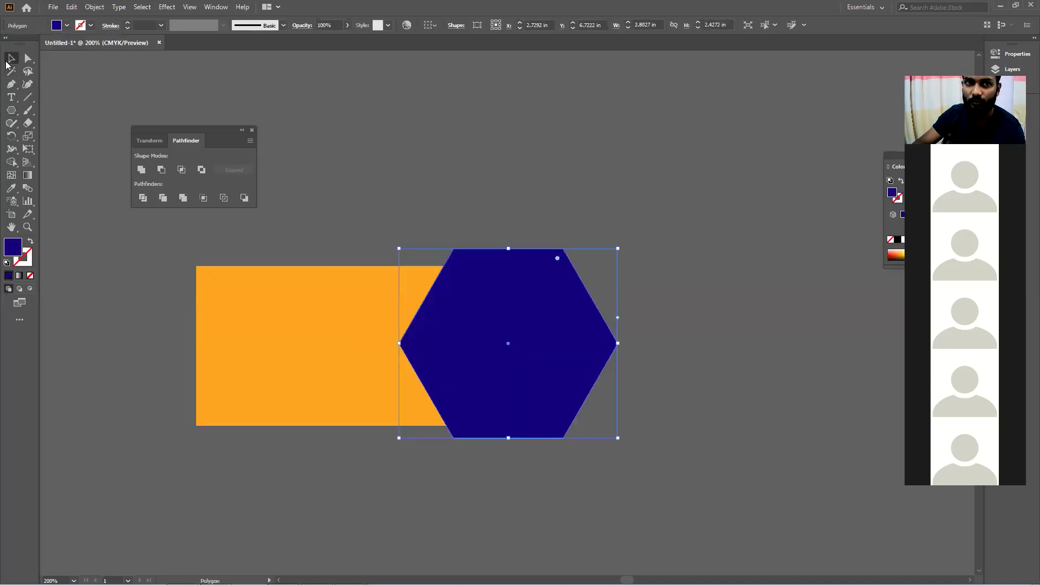
- Reposition the orange rectangle up and to the left, and place the hexagon over its lower-right part
{"action": "left_click_drag", "start_coordinate": [481, 262], "coordinate": [749, 454]}
{"action": "left_click_drag", "start_coordinate": [413, 354], "coordinate": [360, 302]}
{"action": "left_click", "coordinate": [524, 389]}
{"action": "left_click_drag", "start_coordinate": [573, 424], "coordinate": [425, 372]}
- Split the overlapping rectangle and hexagon with Pathfinder Divide and ungroup the resulting pieces
{"action": "left_click", "coordinate": [363, 430]}
{"action": "left_click_drag", "start_coordinate": [363, 428], "coordinate": [394, 314]}
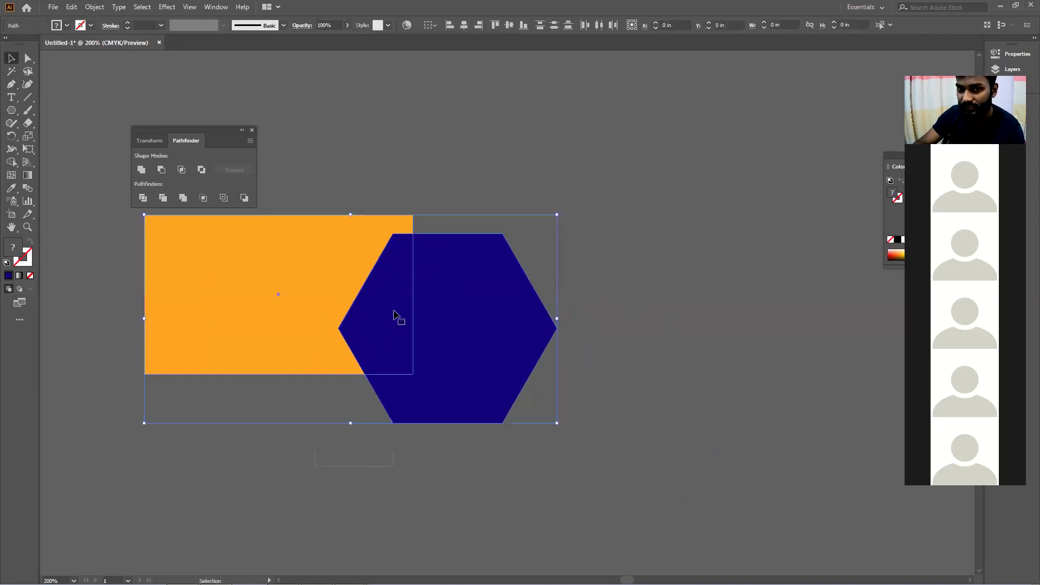
{"action": "left_click", "coordinate": [143, 198]}
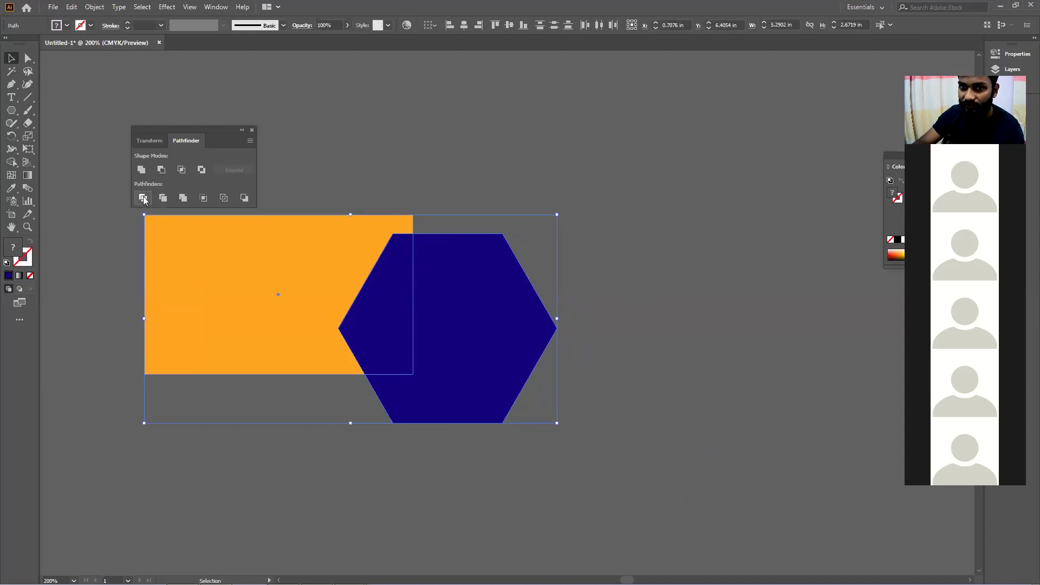
{"action": "right_click", "coordinate": [317, 294]}
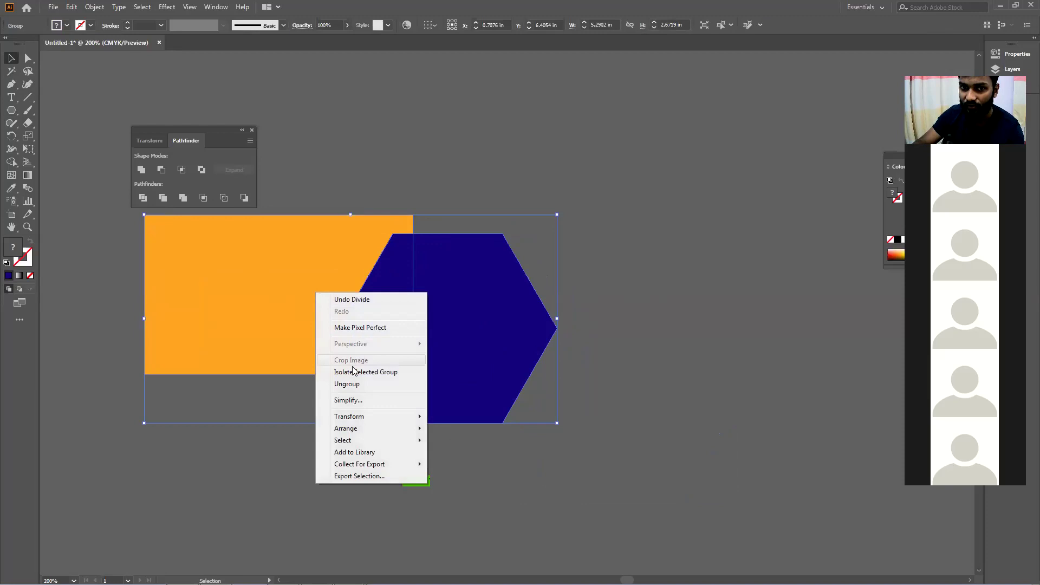
{"action": "left_click", "coordinate": [361, 385]}
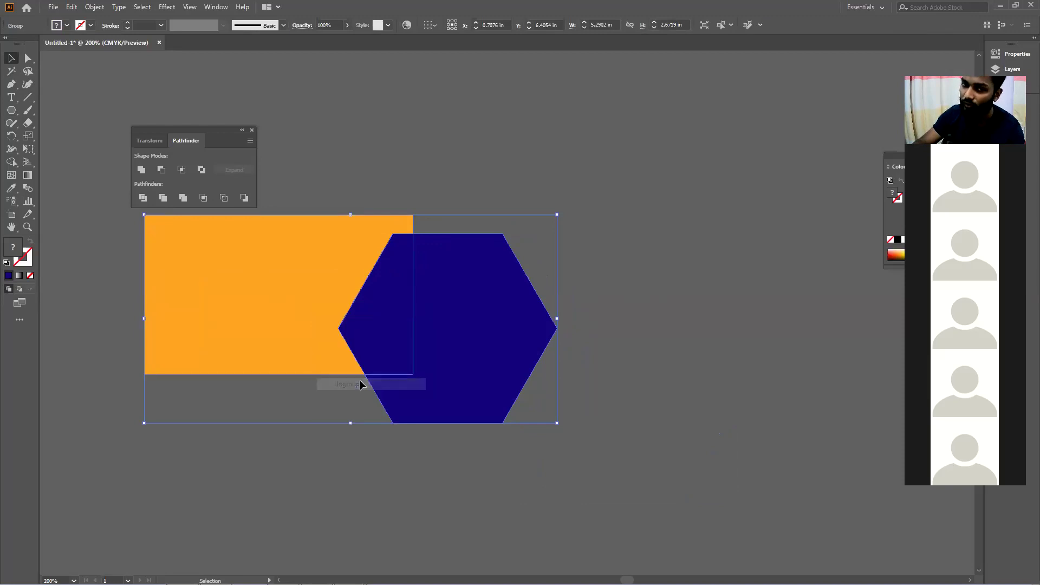
{"action": "left_click", "coordinate": [361, 435]}
- Move the hexagon's outer piece down and to the right, clear of the rectangle, and leave everything deselected
{"action": "left_click_drag", "start_coordinate": [507, 388], "coordinate": [579, 423]}
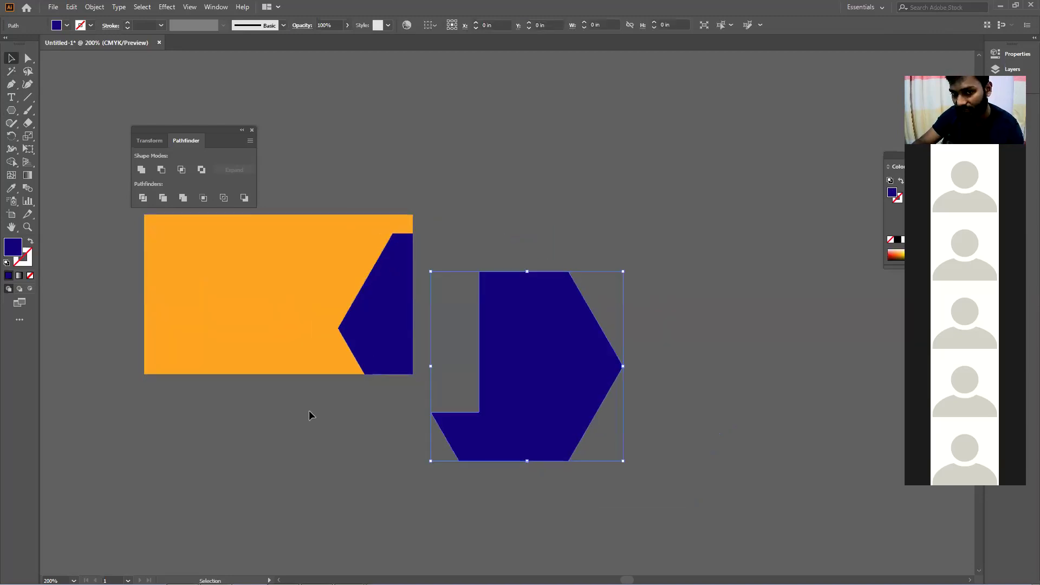
{"action": "mouse_move", "coordinate": [509, 401]}
{"action": "left_mouse_down"}
{"action": "mouse_move", "coordinate": [529, 408]}
{"action": "mouse_move", "coordinate": [526, 401]}
{"action": "left_mouse_up"}
{"action": "scroll", "coordinate": [378, 334], "scroll_direction": "down", "scroll_amount": 1}
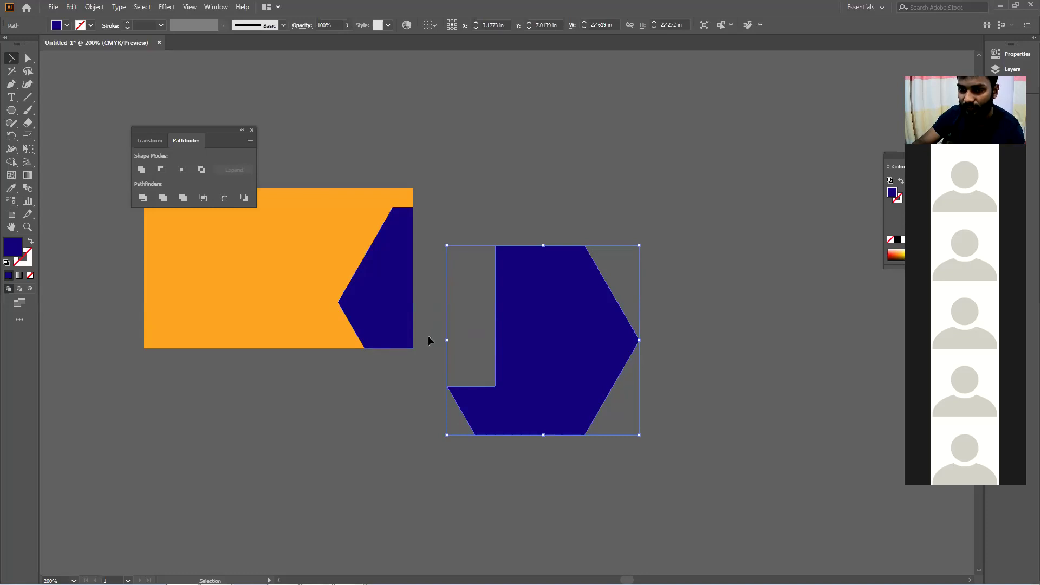
{"action": "left_click", "coordinate": [401, 283]}
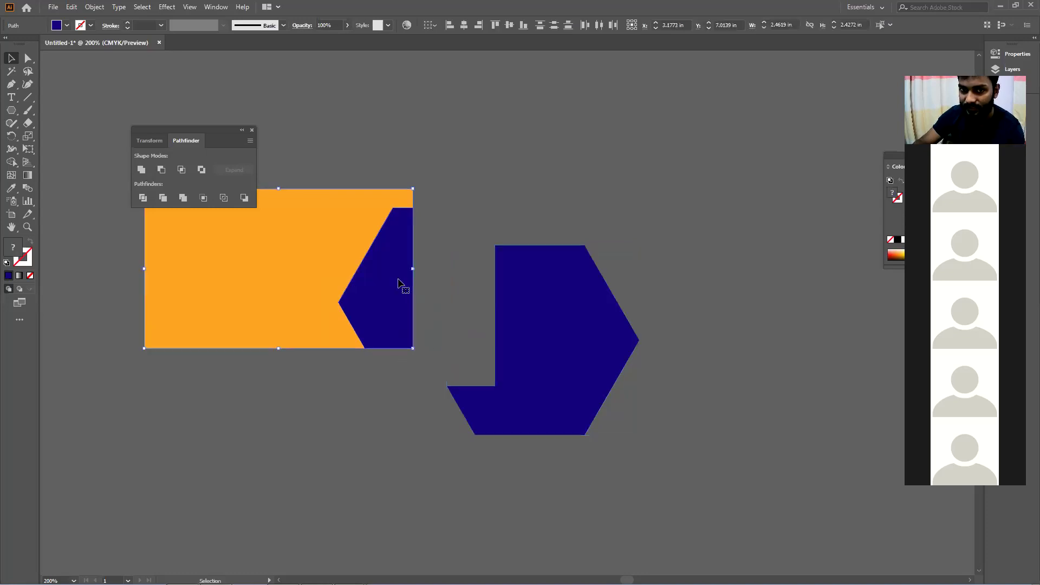
{"action": "left_click", "coordinate": [418, 317]}
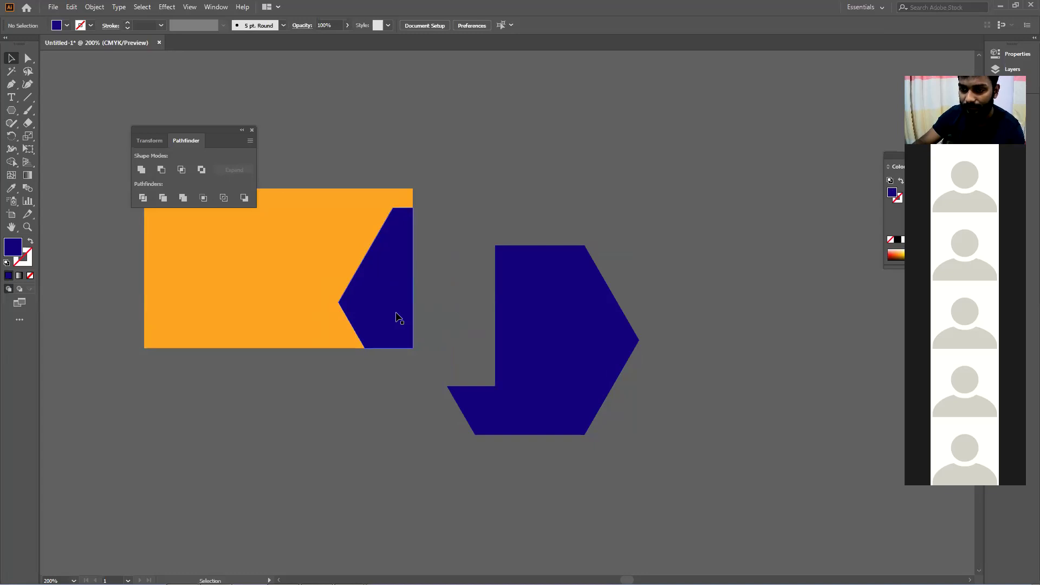
- Draw a dark blue circle about 2.33 in across on the empty canvas below the divided shapes
{"action": "scroll", "coordinate": [447, 427], "scroll_direction": "down", "scroll_amount": 2}
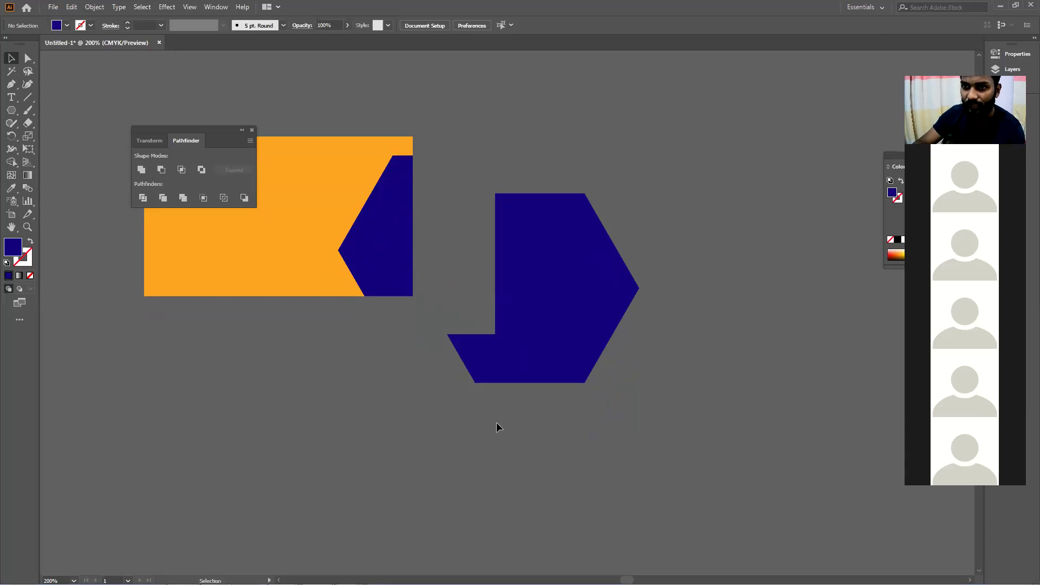
{"action": "key", "text": "space"}
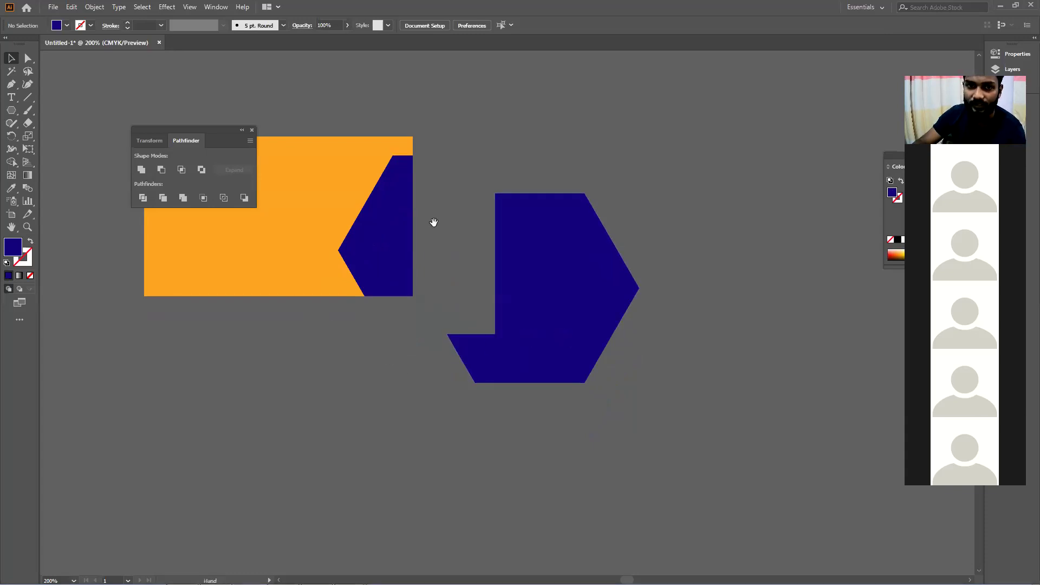
{"action": "left_click_drag", "start_coordinate": [425, 409], "coordinate": [443, 279]}
{"action": "scroll", "coordinate": [422, 274], "scroll_direction": "down", "scroll_amount": 7}
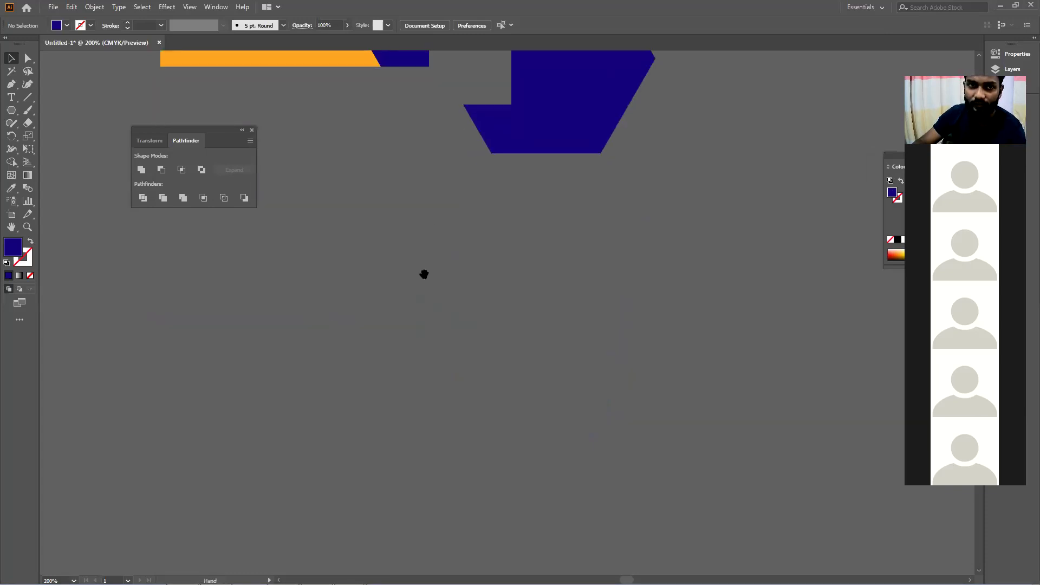
{"action": "left_click", "coordinate": [12, 110]}
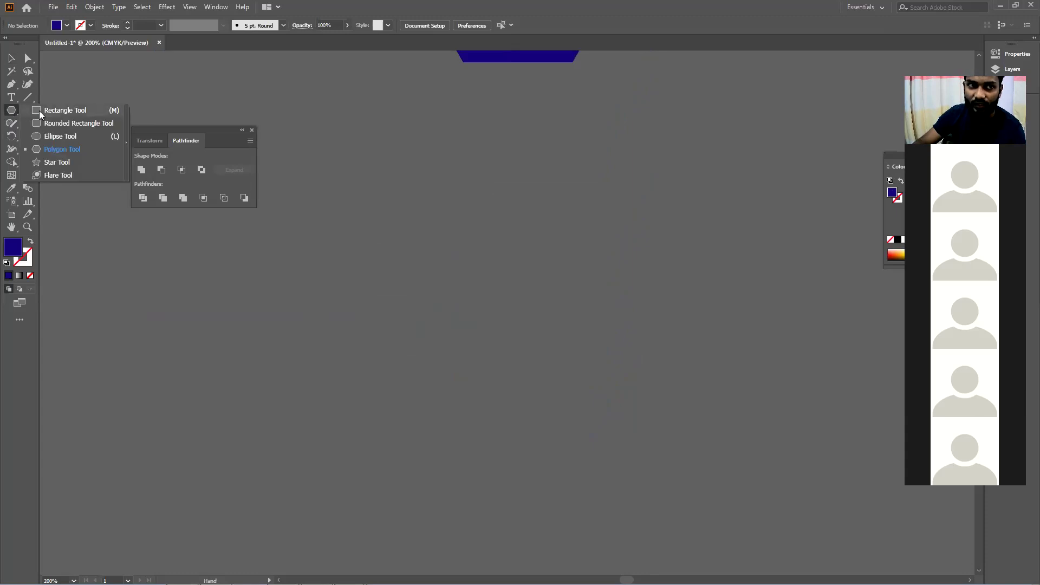
{"action": "left_click", "coordinate": [47, 136]}
{"action": "left_click_drag", "start_coordinate": [238, 280], "coordinate": [418, 439]}
- Draw an upright ellipse about 1.9 x 3.06 in touching the circle's right side, and fill it light blue
{"action": "left_click_drag", "start_coordinate": [408, 201], "coordinate": [554, 440]}
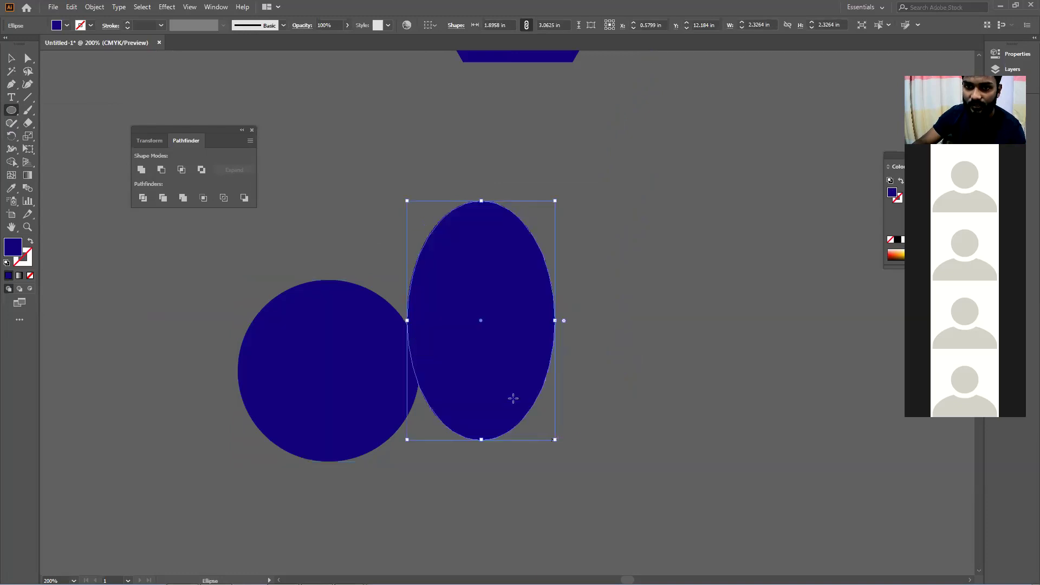
{"action": "left_click", "coordinate": [67, 26]}
{"action": "left_click", "coordinate": [60, 43]}
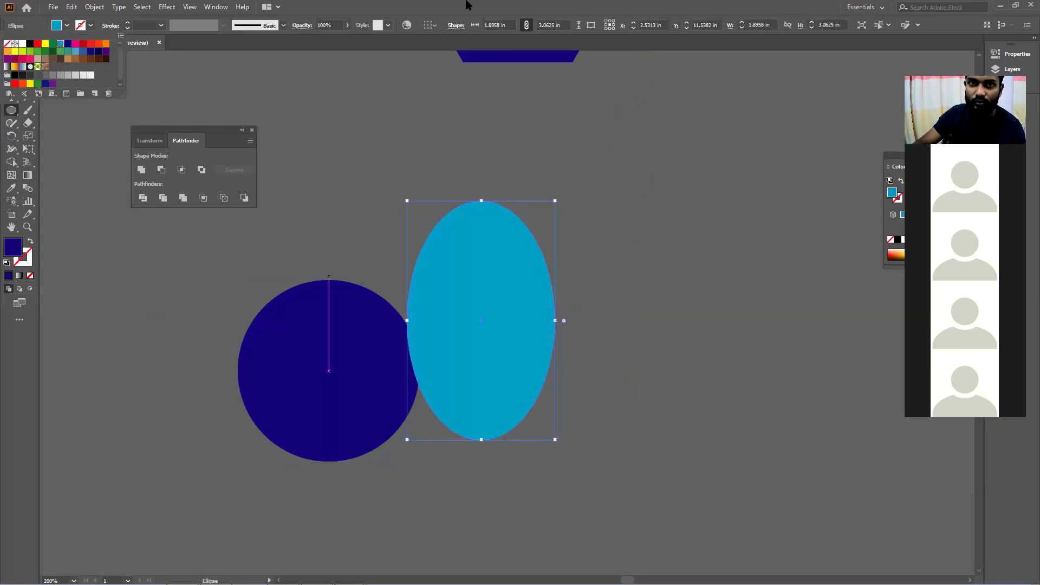
- Move the dark blue circle up and to the right so it overlaps further behind the ellipse's left side
{"action": "left_click", "coordinate": [11, 58]}
{"action": "left_click", "coordinate": [228, 324]}
{"action": "left_click_drag", "start_coordinate": [295, 349], "coordinate": [284, 304]}
{"action": "left_click_drag", "start_coordinate": [317, 328], "coordinate": [358, 336]}
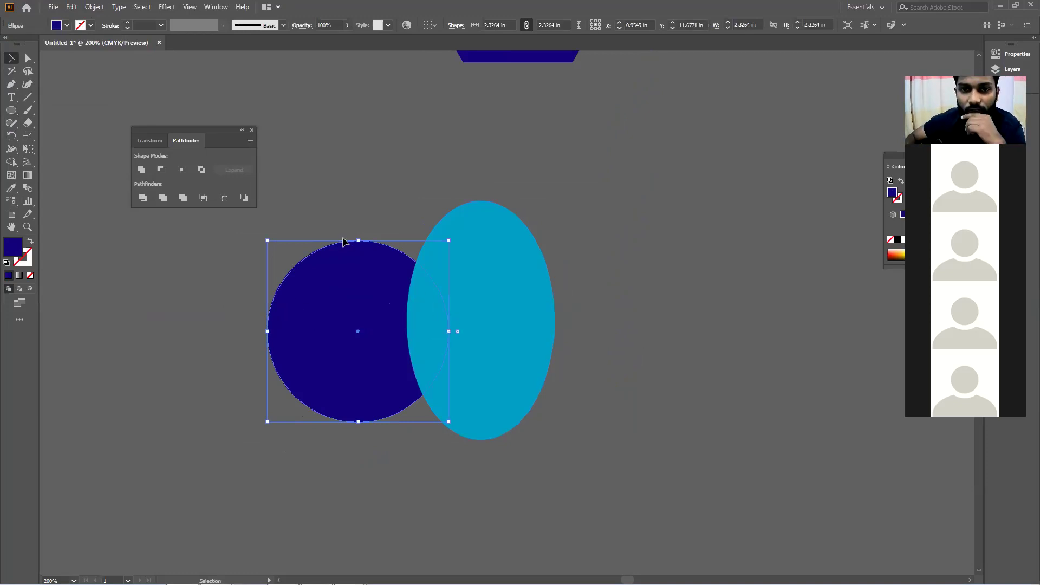
- Merge the circle and ellipse into one shape with Pathfinder Unite
{"action": "left_click", "coordinate": [343, 202]}
{"action": "left_click_drag", "start_coordinate": [343, 198], "coordinate": [482, 358]}
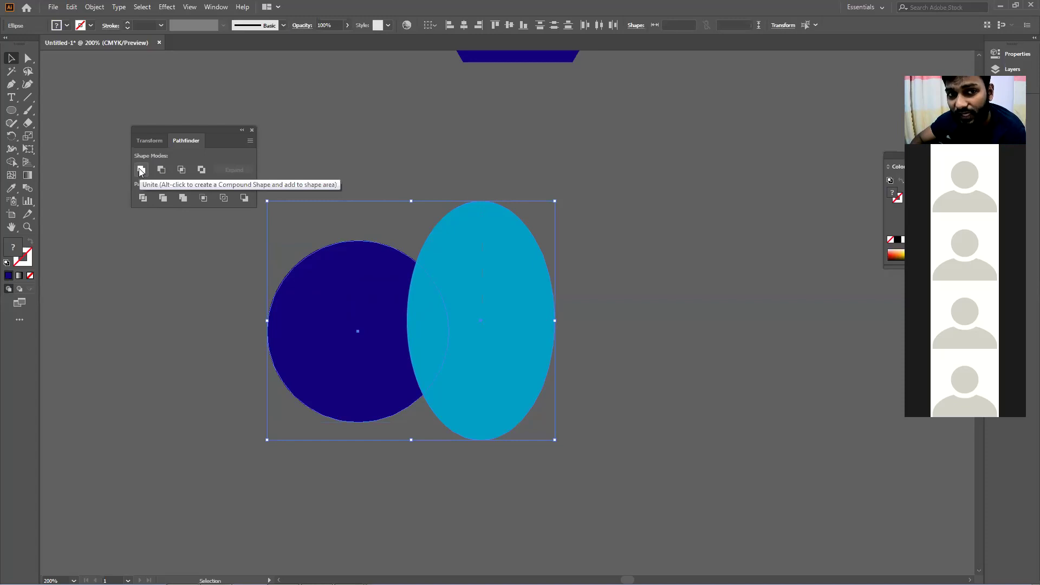
{"action": "left_click", "coordinate": [141, 171]}
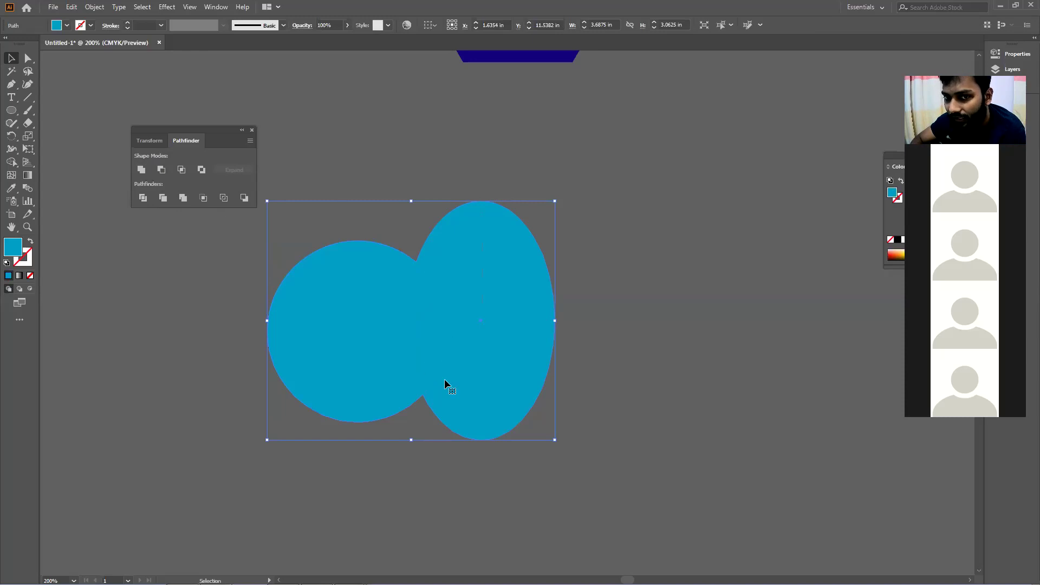
- Move the united light blue shape to the left and place a copy on its right, slightly overlapping it
{"action": "left_click_drag", "start_coordinate": [441, 381], "coordinate": [429, 378]}
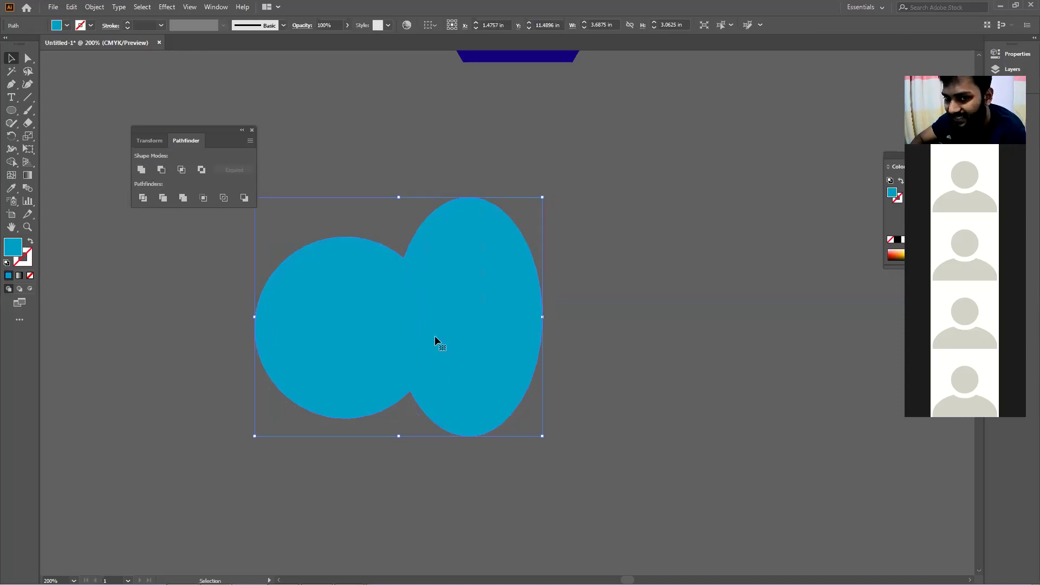
{"action": "left_click_drag", "start_coordinate": [414, 296], "coordinate": [360, 311]}
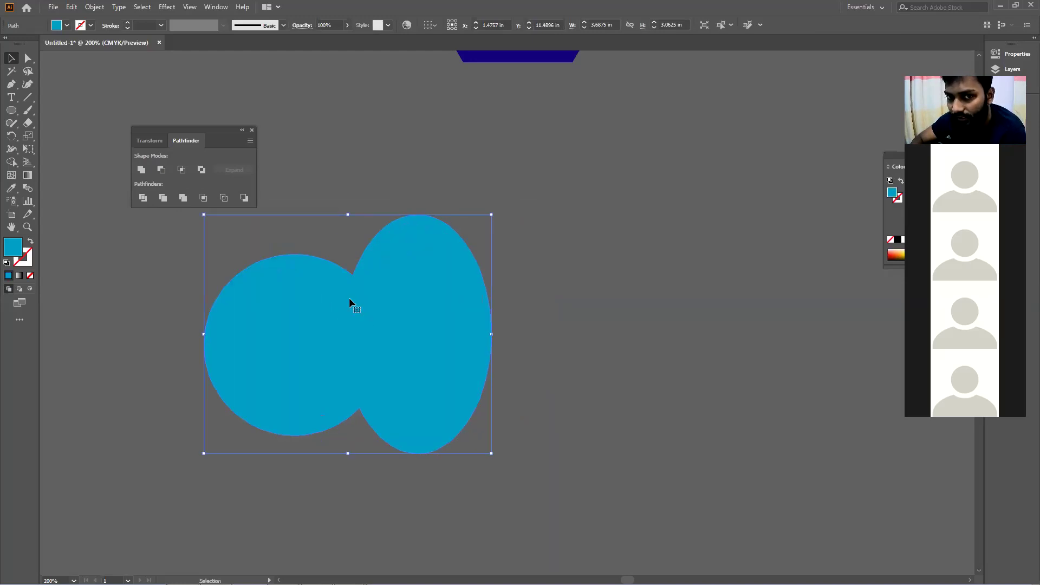
{"action": "left_click_drag", "start_coordinate": [384, 318], "coordinate": [339, 325]}
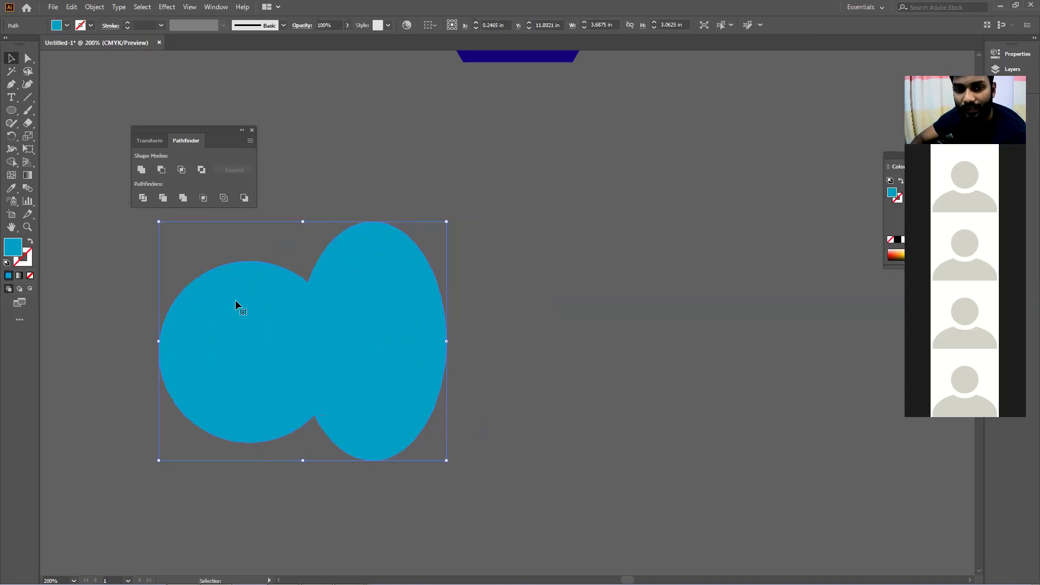
{"action": "scroll", "coordinate": [260, 339], "scroll_direction": "down", "scroll_amount": 1}
{"action": "left_click_drag", "start_coordinate": [313, 341], "coordinate": [421, 324]}
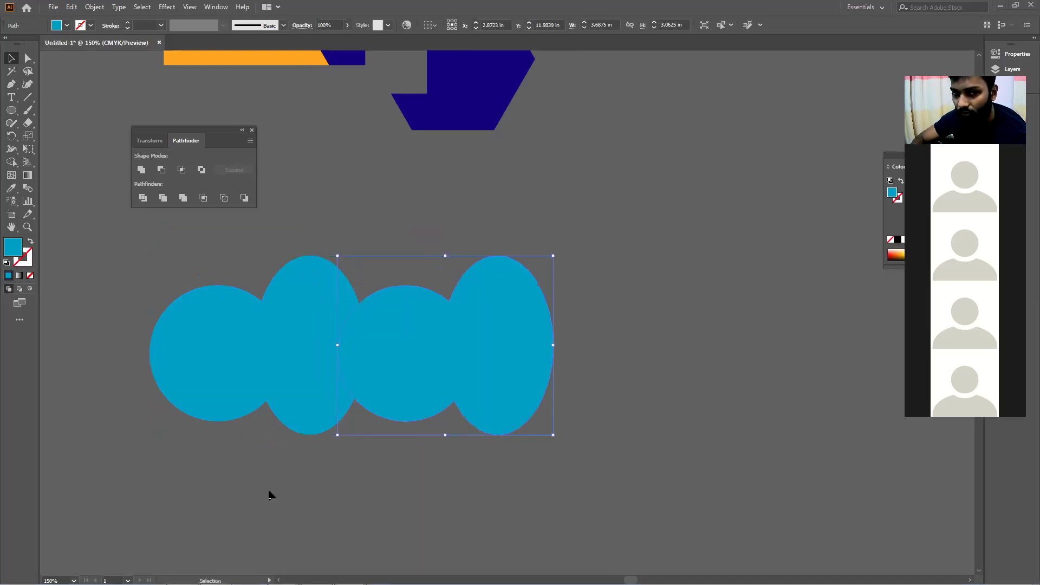
- Pull the two light blue shapes apart and undo both moves
{"action": "left_click_drag", "start_coordinate": [240, 369], "coordinate": [177, 356]}
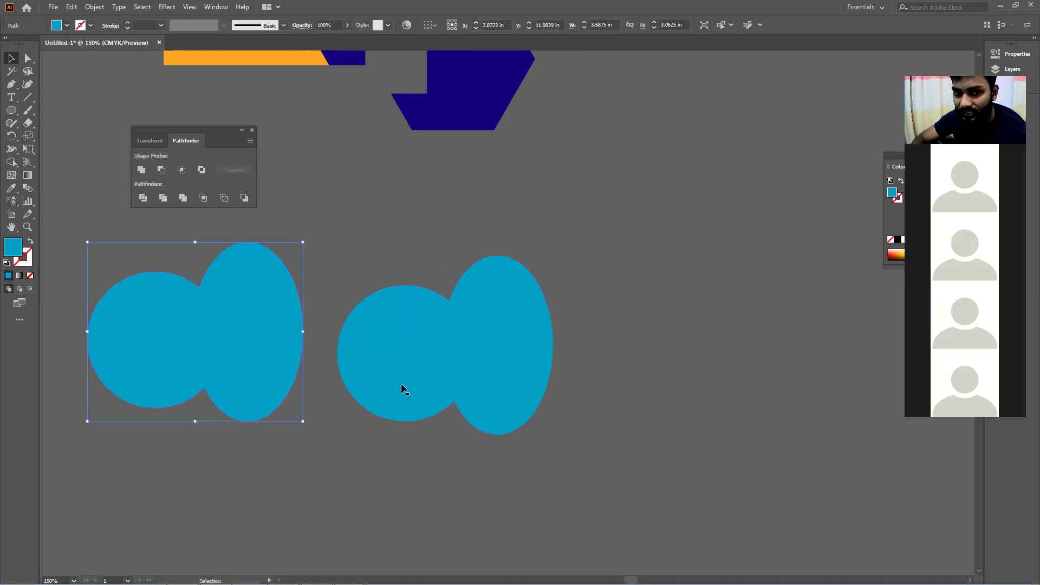
{"action": "left_click_drag", "start_coordinate": [402, 390], "coordinate": [437, 374]}
{"action": "key", "text": "ctrl+z"}
{"action": "key", "text": "ctrl+z"}
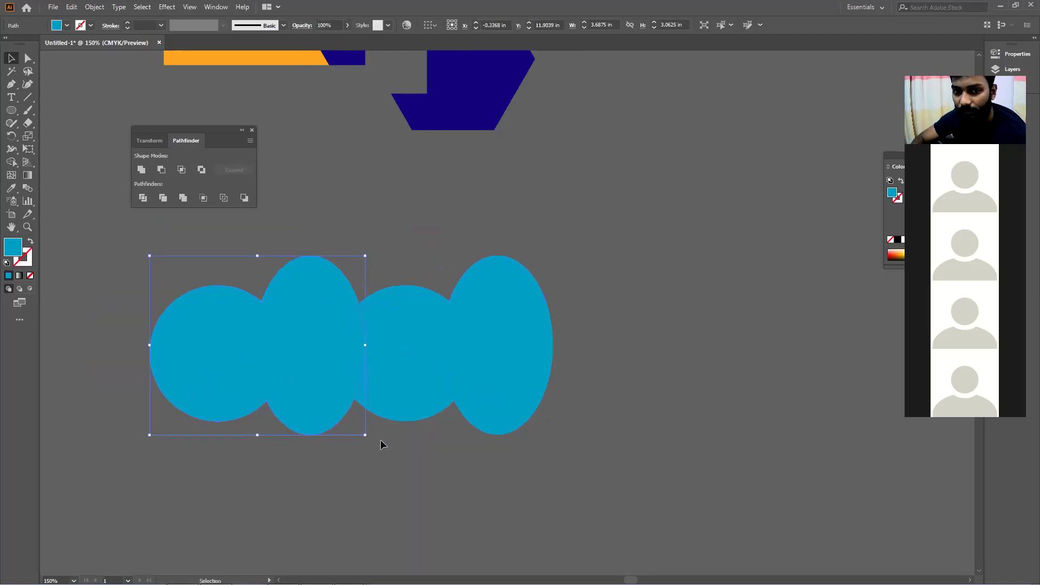
- Merge the two overlapping light blue shapes into one with Pathfinder Unite
{"action": "left_click", "coordinate": [381, 439]}
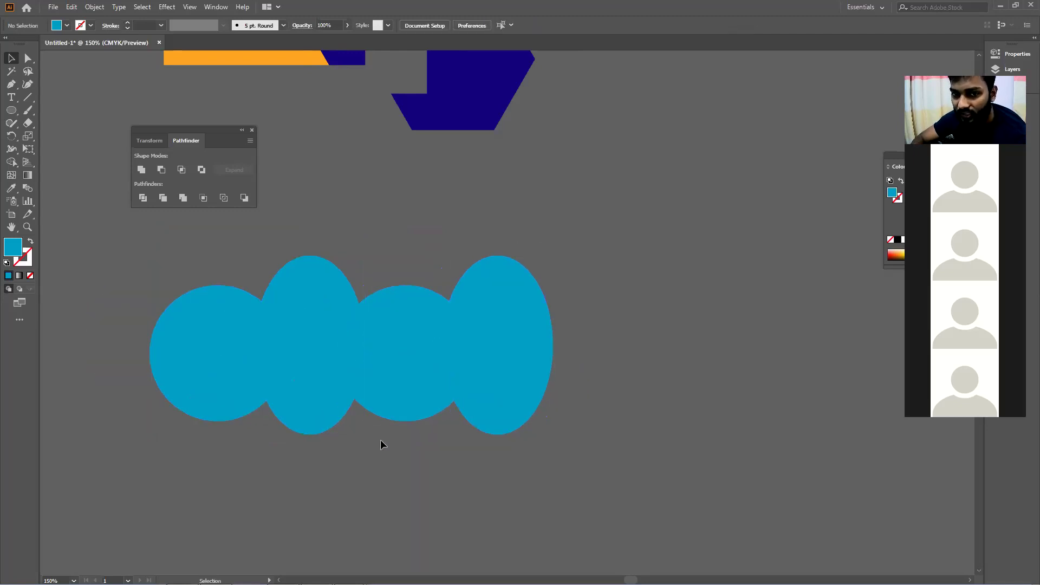
{"action": "left_click", "coordinate": [385, 350]}
{"action": "left_click", "coordinate": [336, 519]}
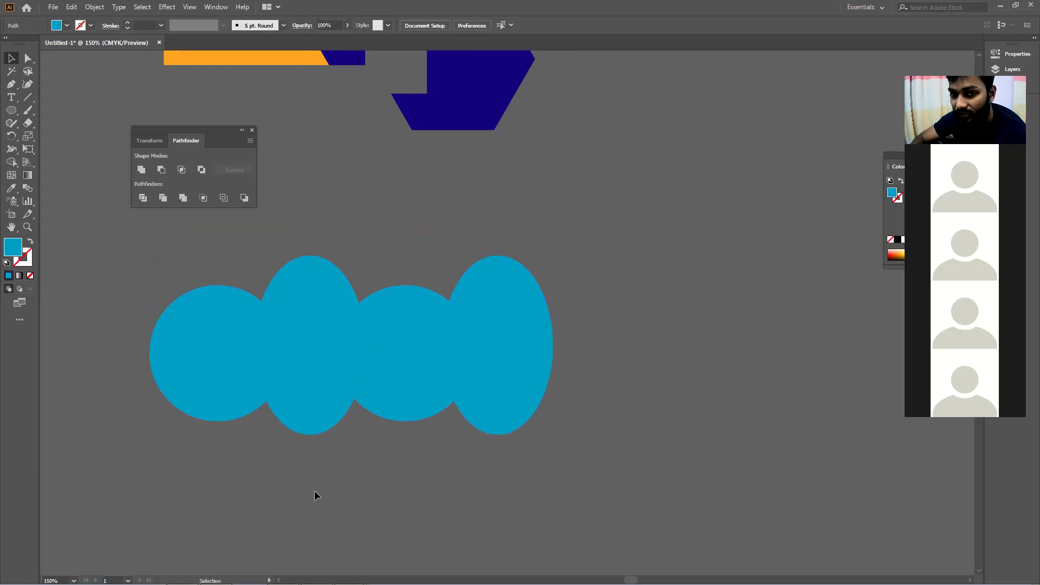
{"action": "left_click", "coordinate": [379, 305]}
{"action": "left_click", "coordinate": [303, 519]}
{"action": "left_click", "coordinate": [378, 309]}
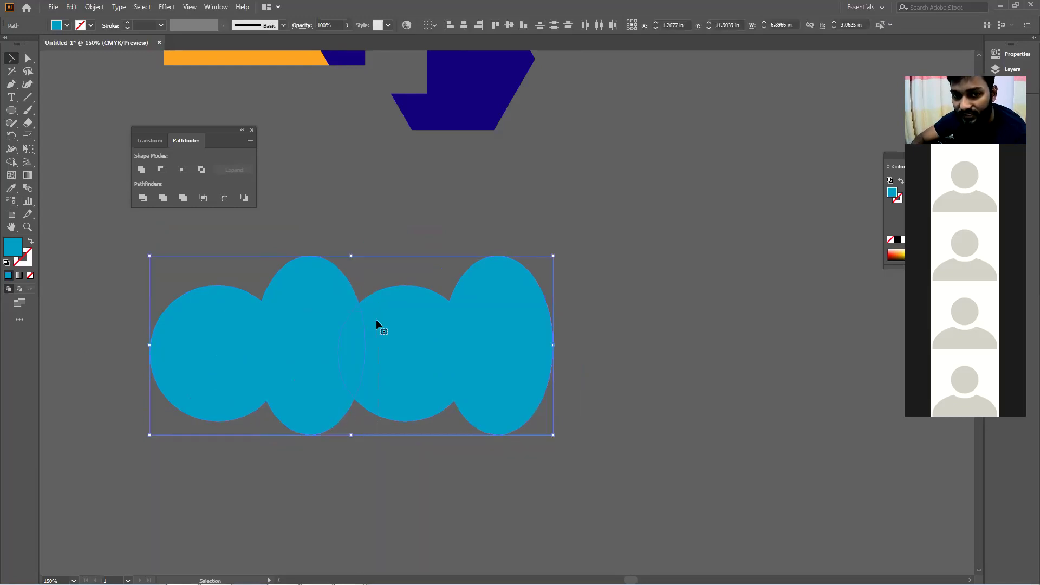
{"action": "left_click", "coordinate": [145, 167]}
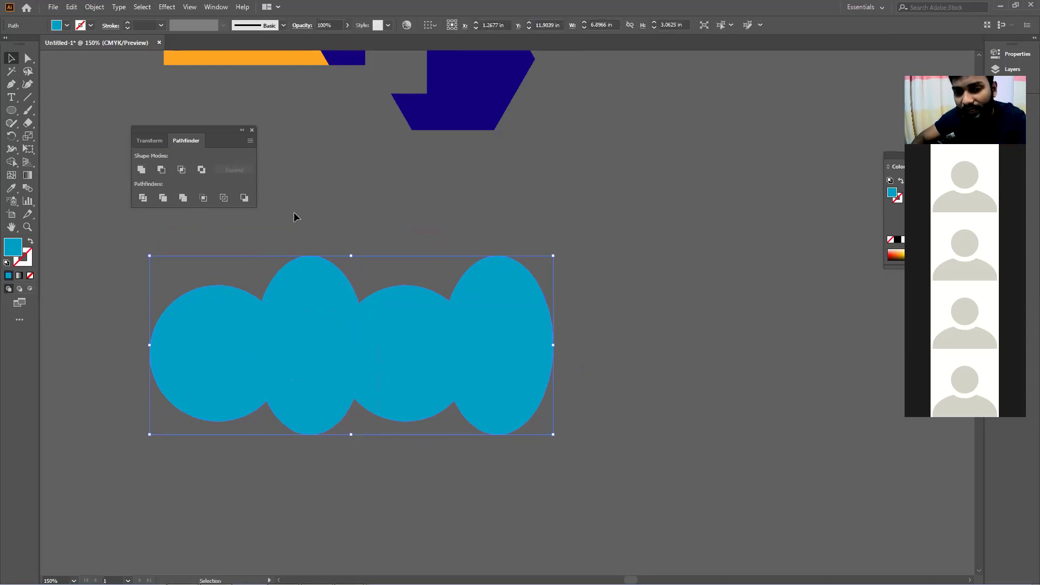
- Move the merged light blue shape up and slightly right, just beneath the dark blue shape
{"action": "left_click", "coordinate": [378, 430]}
{"action": "left_click_drag", "start_coordinate": [410, 330], "coordinate": [330, 336]}
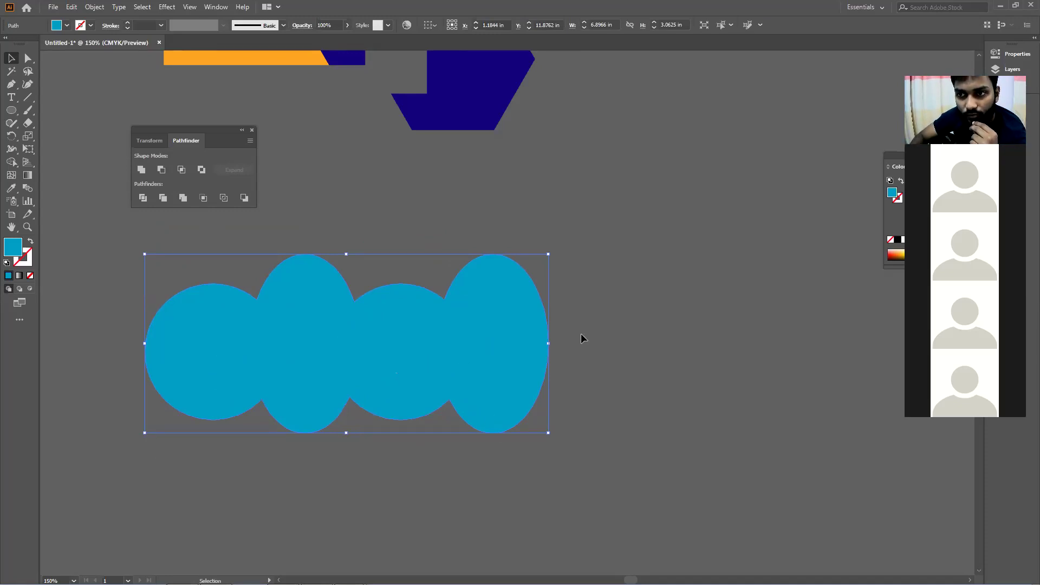
{"action": "left_click_drag", "start_coordinate": [348, 318], "coordinate": [397, 195]}
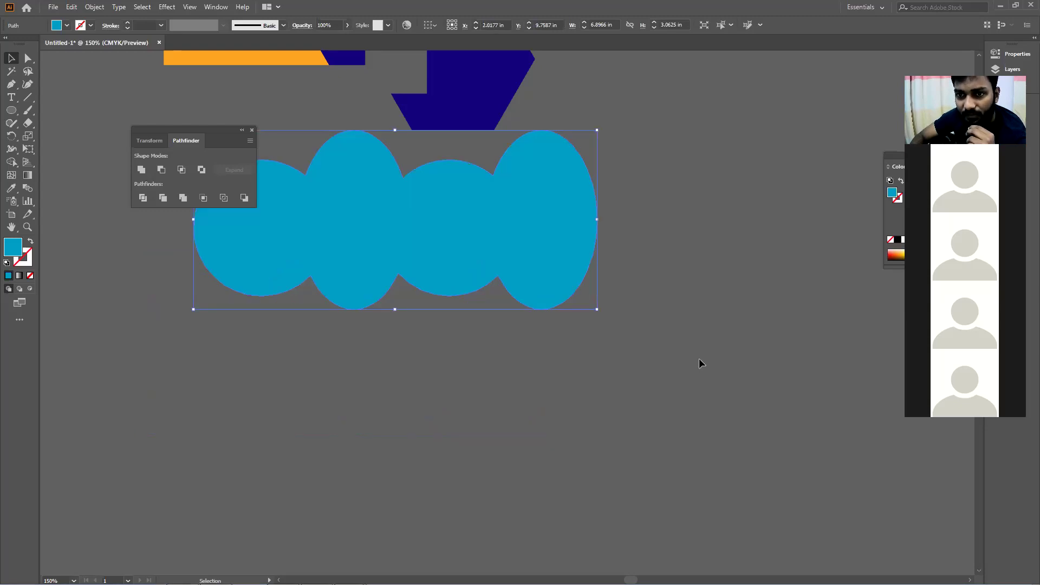
- Draw a light blue rectangle about 4.86 x 1.61 in and place it in the empty area below the merged shape
{"action": "left_click", "coordinate": [16, 112]}
{"action": "left_click", "coordinate": [59, 136]}
{"action": "left_click_drag", "start_coordinate": [130, 326], "coordinate": [415, 420]}
{"action": "left_click", "coordinate": [11, 58]}
{"action": "left_click_drag", "start_coordinate": [250, 342], "coordinate": [318, 399]}
{"action": "scroll", "coordinate": [293, 401], "scroll_direction": "down", "scroll_amount": 3}
{"action": "scroll", "coordinate": [318, 399], "scroll_direction": "down", "scroll_amount": 5}
{"action": "left_click_drag", "start_coordinate": [317, 246], "coordinate": [319, 292]}
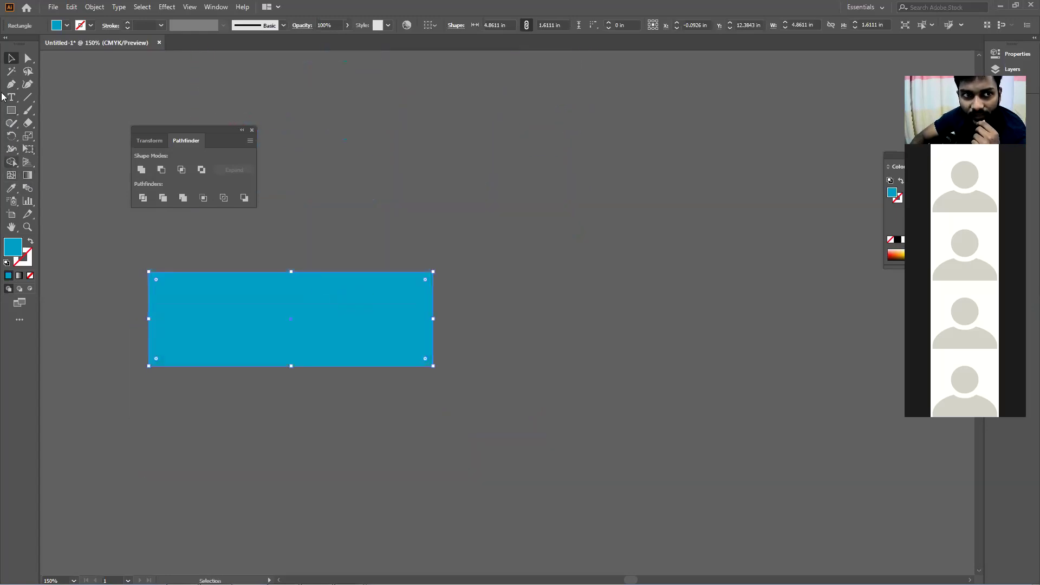
- Create a three-sided polygon with a 1.4013 in radius to the right of the rectangle and fill it magenta
{"action": "left_click", "coordinate": [11, 114]}
{"action": "left_click", "coordinate": [61, 149]}
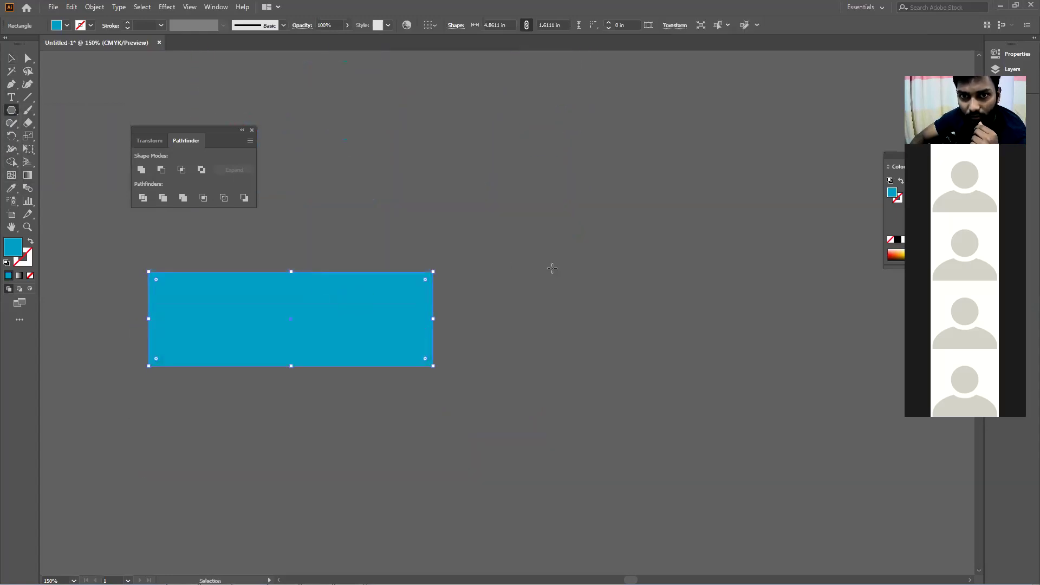
{"action": "left_click", "coordinate": [545, 272]}
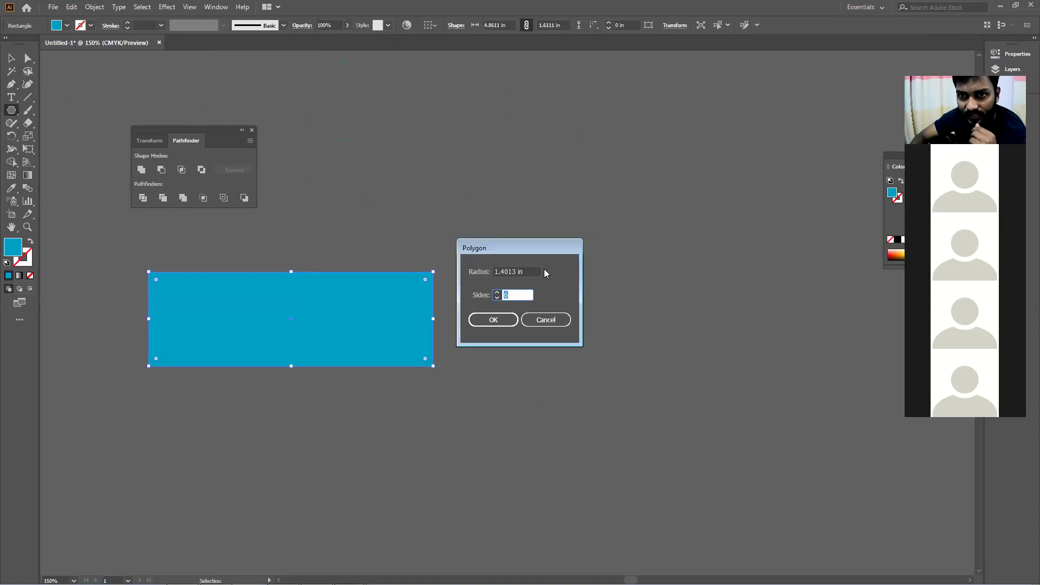
{"action": "left_click", "coordinate": [500, 324]}
{"action": "left_click", "coordinate": [67, 26]}
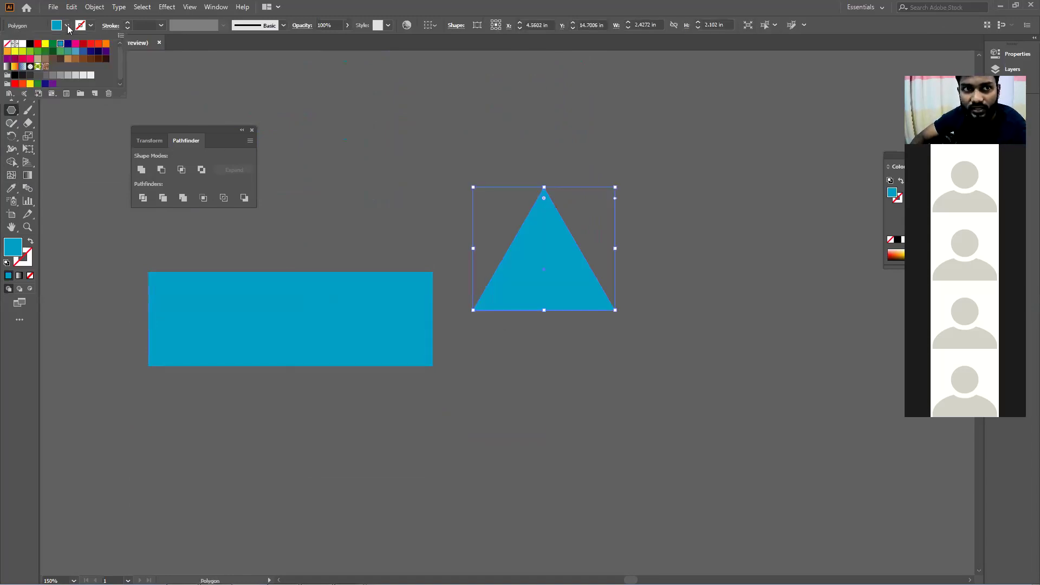
{"action": "left_click", "coordinate": [75, 43]}
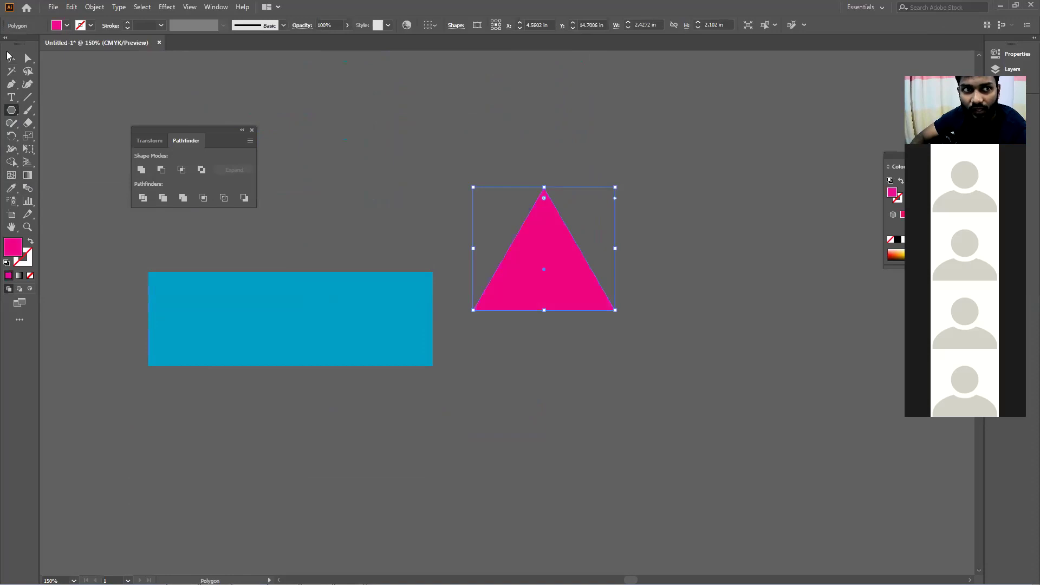
- Rotate the magenta triangle to point right and place it slightly overlapping the rectangle's right end as an arrowhead
{"action": "left_click", "coordinate": [9, 57]}
{"action": "left_click_drag", "start_coordinate": [474, 307], "coordinate": [488, 219]}
{"action": "left_click_drag", "start_coordinate": [506, 281], "coordinate": [555, 342]}
{"action": "left_click", "coordinate": [583, 422]}
{"action": "left_click", "coordinate": [529, 422]}
{"action": "left_click", "coordinate": [383, 401]}
{"action": "left_click", "coordinate": [457, 348]}
{"action": "left_click", "coordinate": [455, 316]}
{"action": "key", "text": "ctrl+z"}
- Merge the rectangle and triangle into a single arrow with Pathfinder Unite
{"action": "left_click_drag", "start_coordinate": [488, 421], "coordinate": [371, 279]}
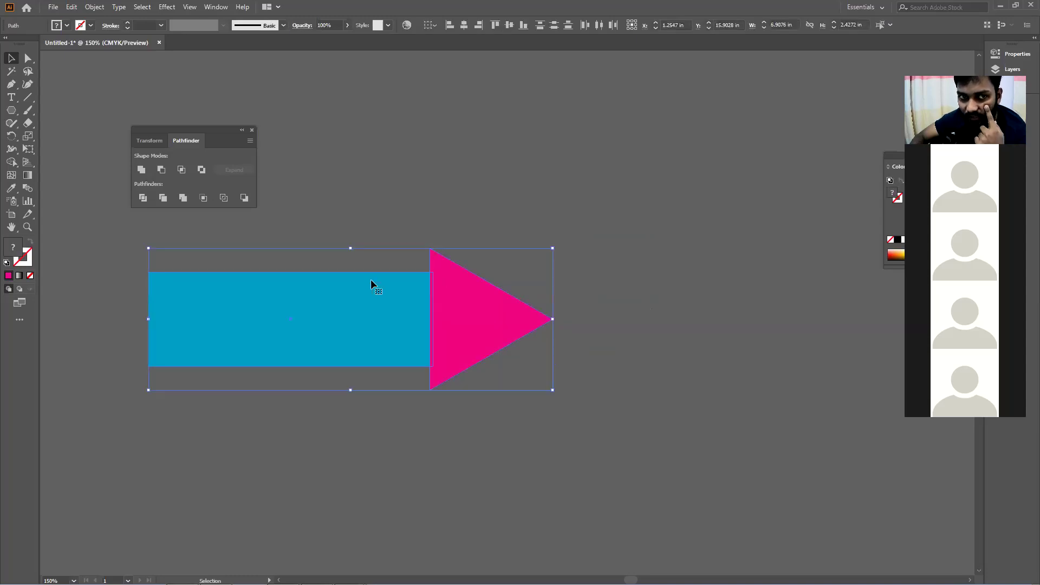
{"action": "left_click", "coordinate": [143, 171]}
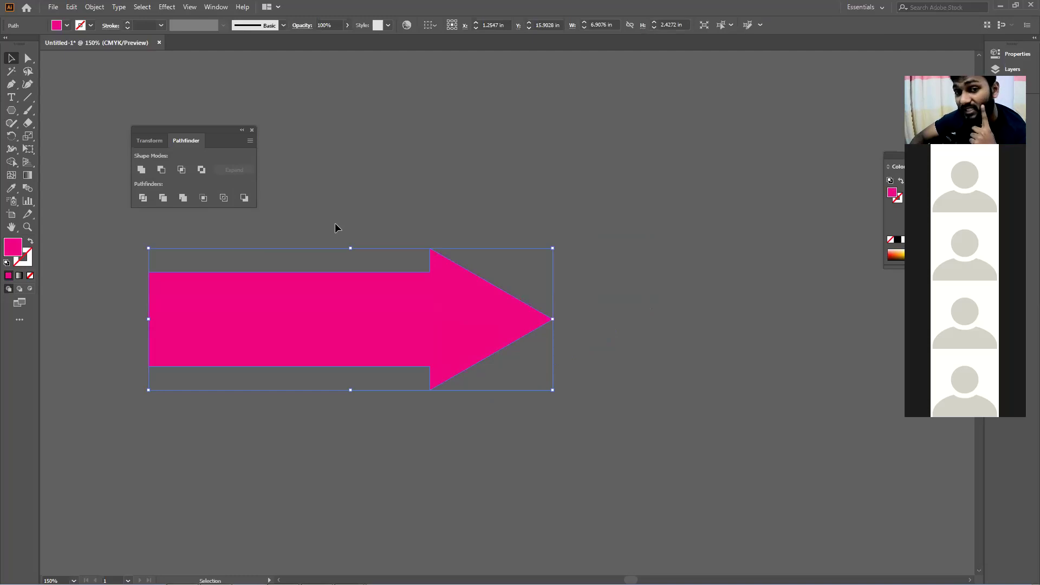
{"action": "left_click", "coordinate": [379, 209]}
- Move the magenta arrow up and to the right to leave an empty working area below it
{"action": "scroll", "coordinate": [439, 333], "scroll_direction": "up", "scroll_amount": 1}
{"action": "scroll", "coordinate": [457, 357], "scroll_direction": "up", "scroll_amount": 3}
{"action": "left_click_drag", "start_coordinate": [456, 389], "coordinate": [474, 429]}
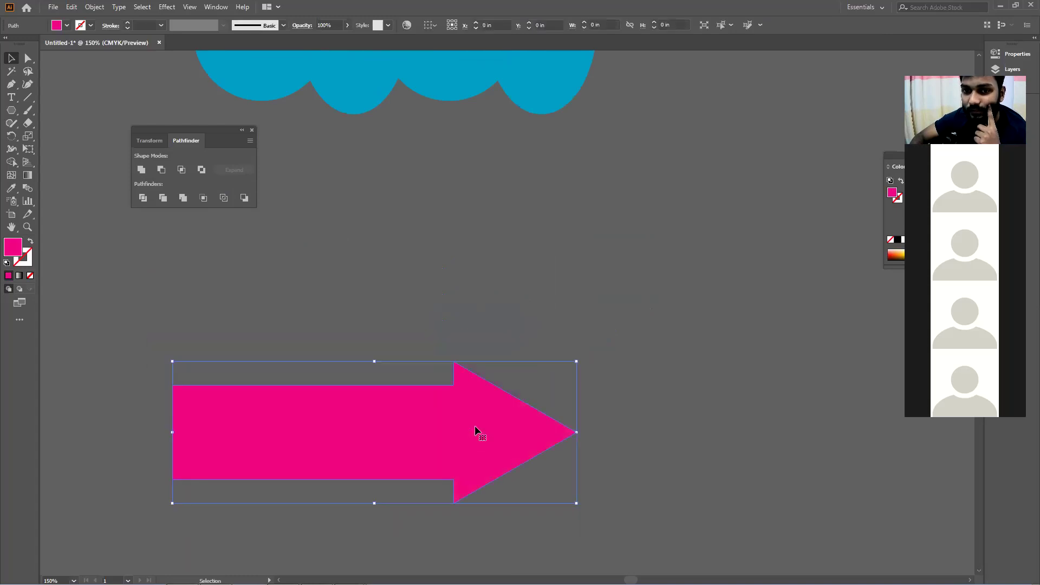
{"action": "left_click_drag", "start_coordinate": [334, 389], "coordinate": [353, 427]}
{"action": "left_click_drag", "start_coordinate": [428, 403], "coordinate": [588, 38]}
{"action": "scroll", "coordinate": [499, 214], "scroll_direction": "down", "scroll_amount": 5}
{"action": "key", "text": "ctrl+shift+z"}
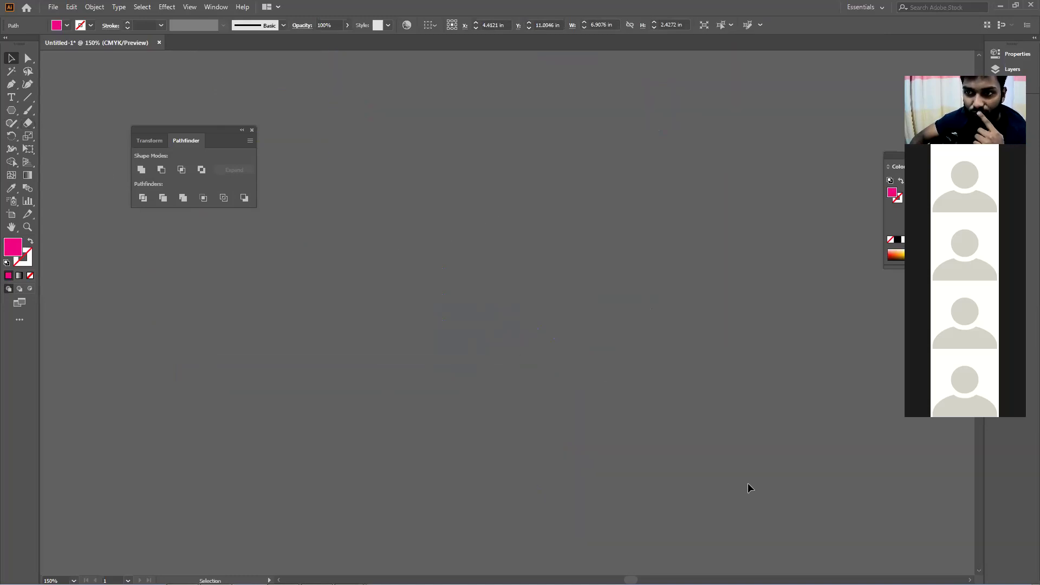
- Draw a magenta circle about 1.99 in wide and a larger ellipse about 2.87 x 2.81 in beside it, filled yellow
{"action": "left_click_drag", "start_coordinate": [11, 110], "coordinate": [53, 136]}
{"action": "left_click_drag", "start_coordinate": [126, 287], "coordinate": [243, 403]}
{"action": "left_click_drag", "start_coordinate": [298, 290], "coordinate": [444, 442]}
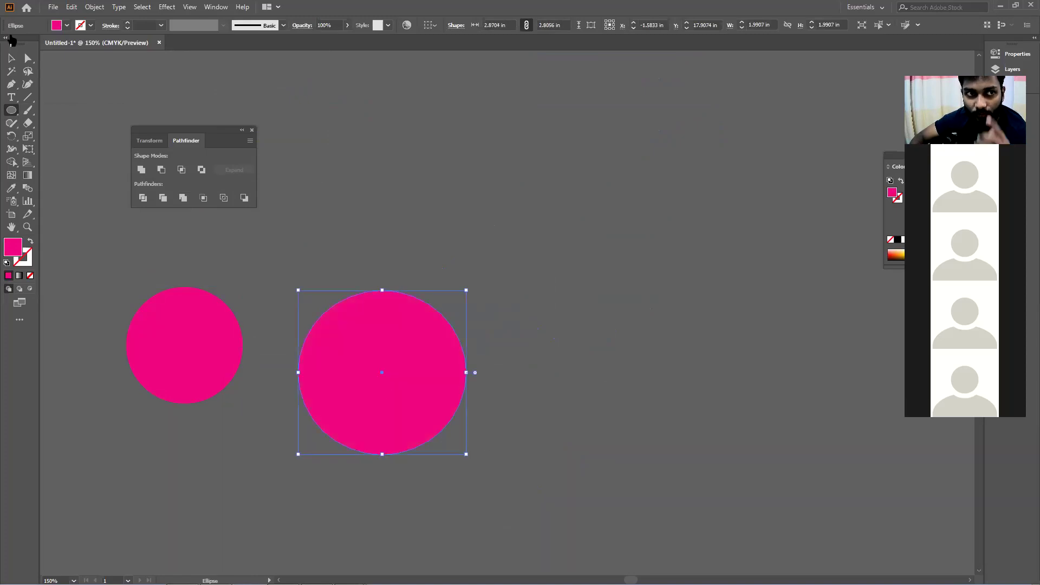
{"action": "left_click", "coordinate": [66, 25]}
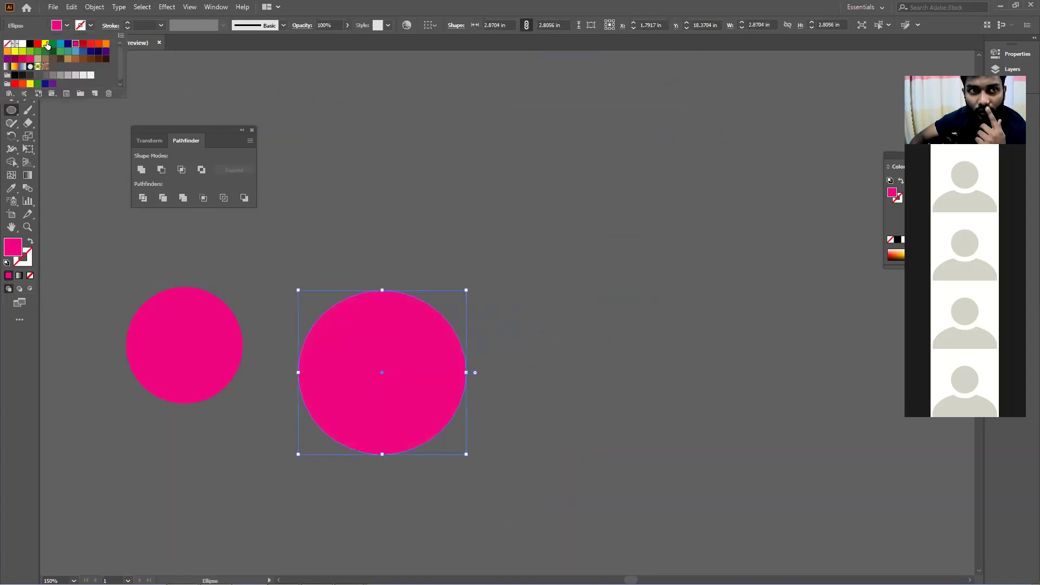
{"action": "left_click", "coordinate": [45, 43]}
{"action": "key", "text": "Escape"}
{"action": "key", "text": "v"}
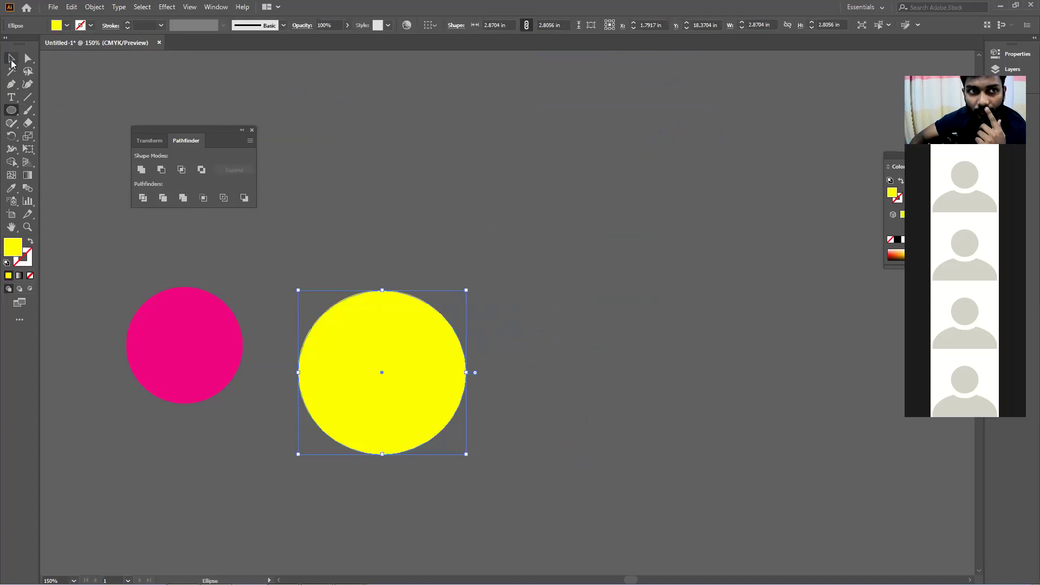
- Move the magenta and yellow circles together so the yellow one overlaps the magenta one's right edge
{"action": "left_click_drag", "start_coordinate": [219, 324], "coordinate": [274, 315]}
{"action": "left_click_drag", "start_coordinate": [380, 357], "coordinate": [330, 350]}
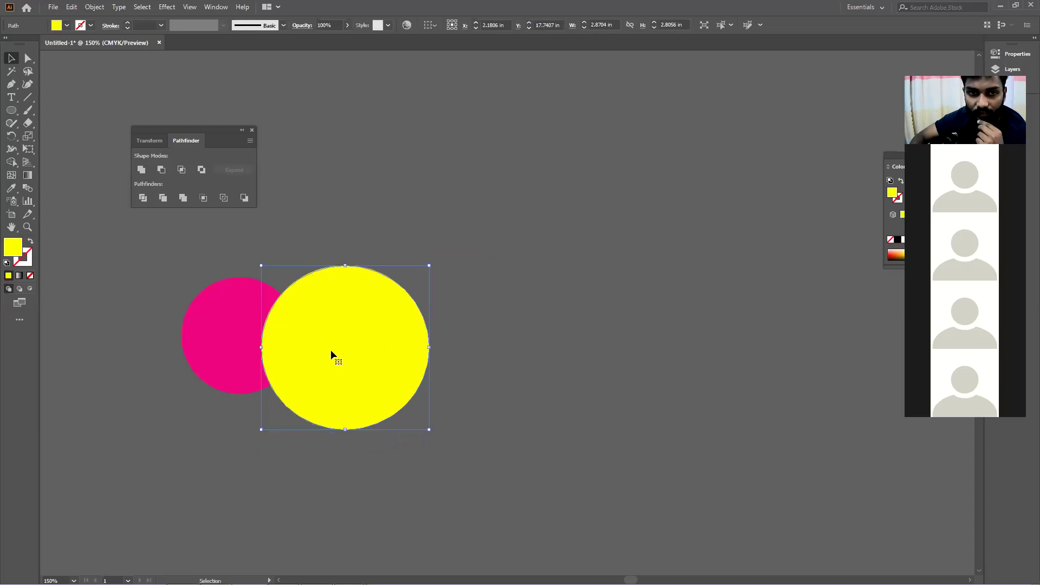
{"action": "left_click", "coordinate": [469, 373]}
{"action": "left_click_drag", "start_coordinate": [487, 376], "coordinate": [247, 303]}
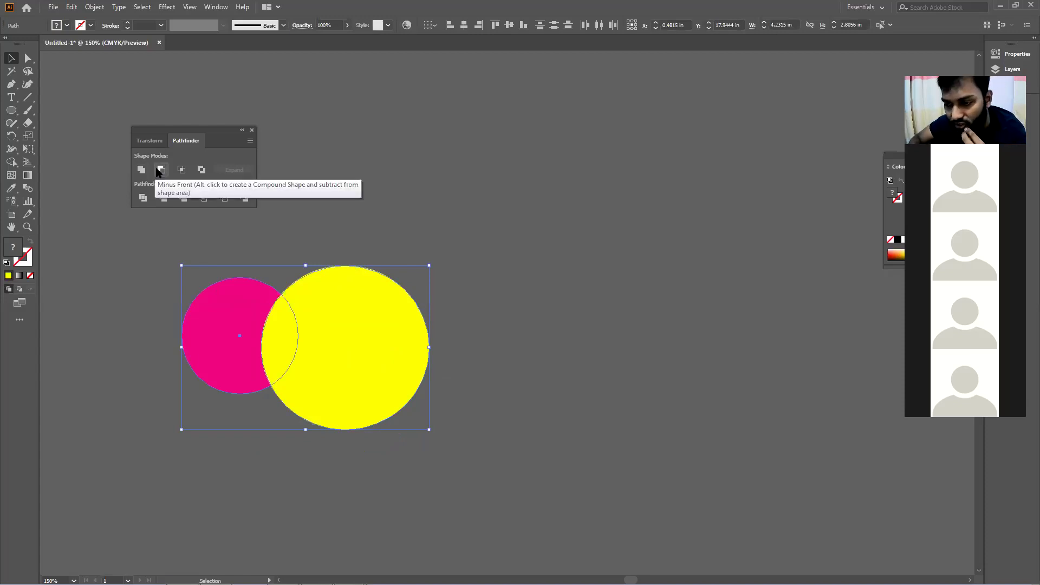
{"action": "left_click", "coordinate": [536, 405]}
{"action": "left_click", "coordinate": [395, 378]}
{"action": "left_click", "coordinate": [217, 336]}
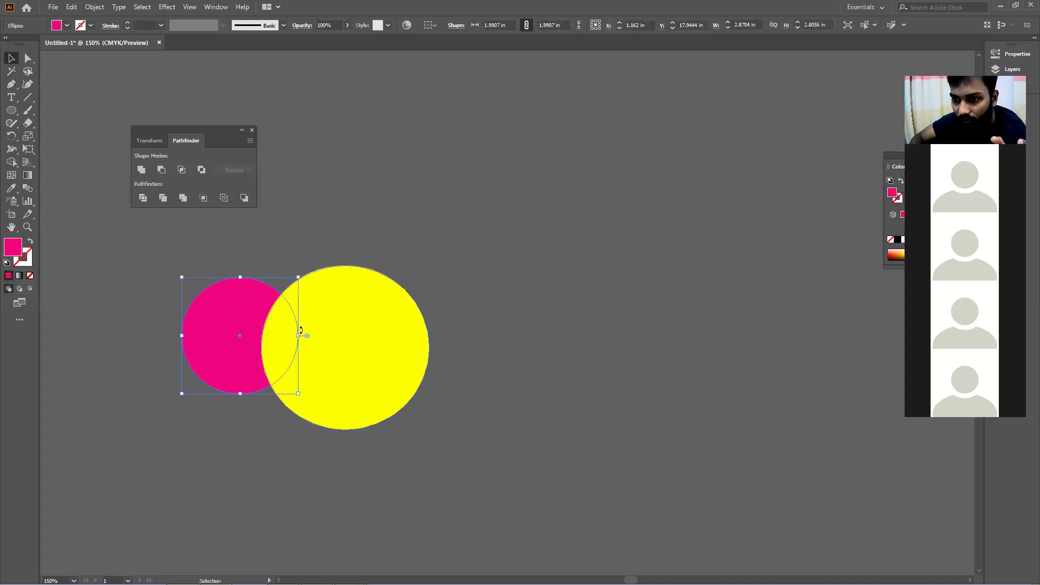
{"action": "left_click", "coordinate": [370, 350], "text": "shift"}
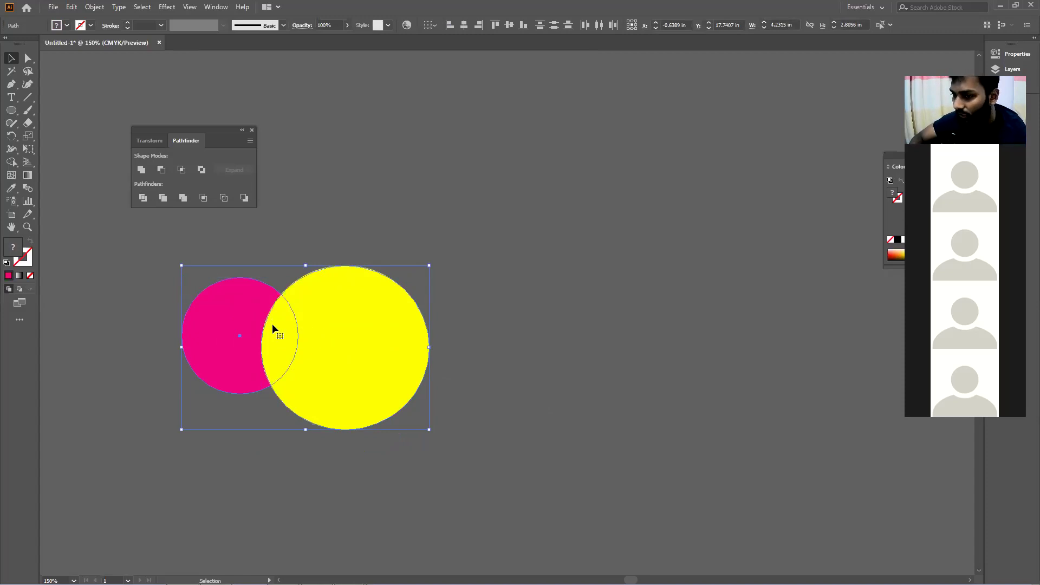
{"action": "left_click_drag", "start_coordinate": [463, 372], "coordinate": [237, 323]}
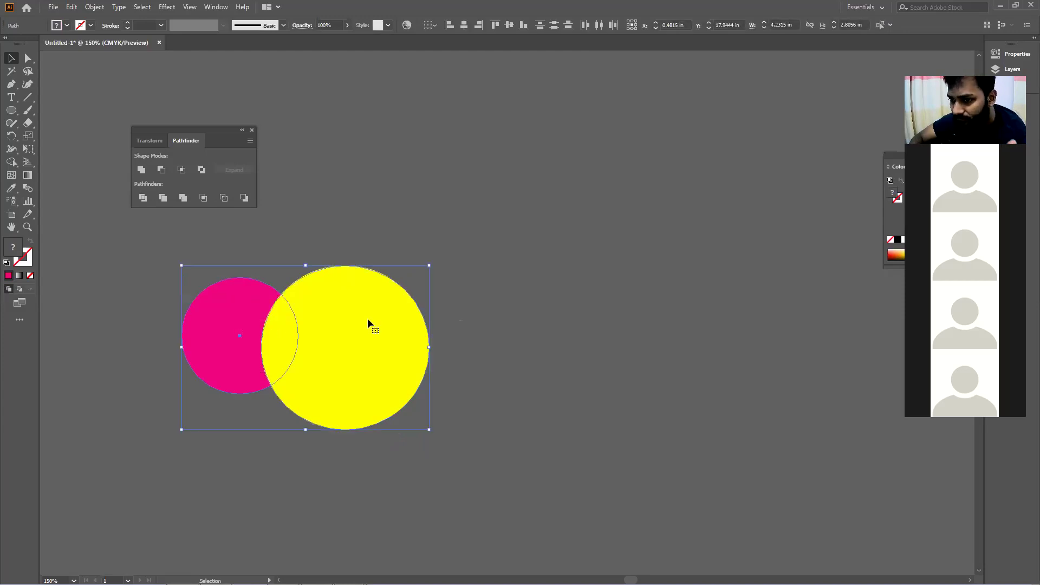
{"action": "left_click", "coordinate": [463, 336]}
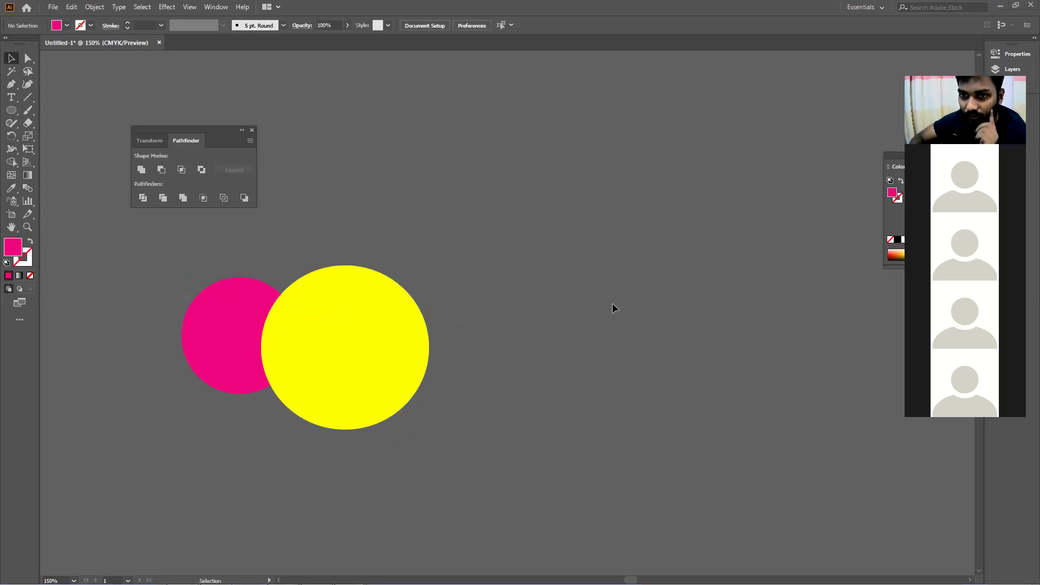
- Subtract the yellow circle from the magenta circle with Pathfinder Minus Front, and undo the subtraction
{"action": "left_click_drag", "start_coordinate": [467, 364], "coordinate": [245, 305]}
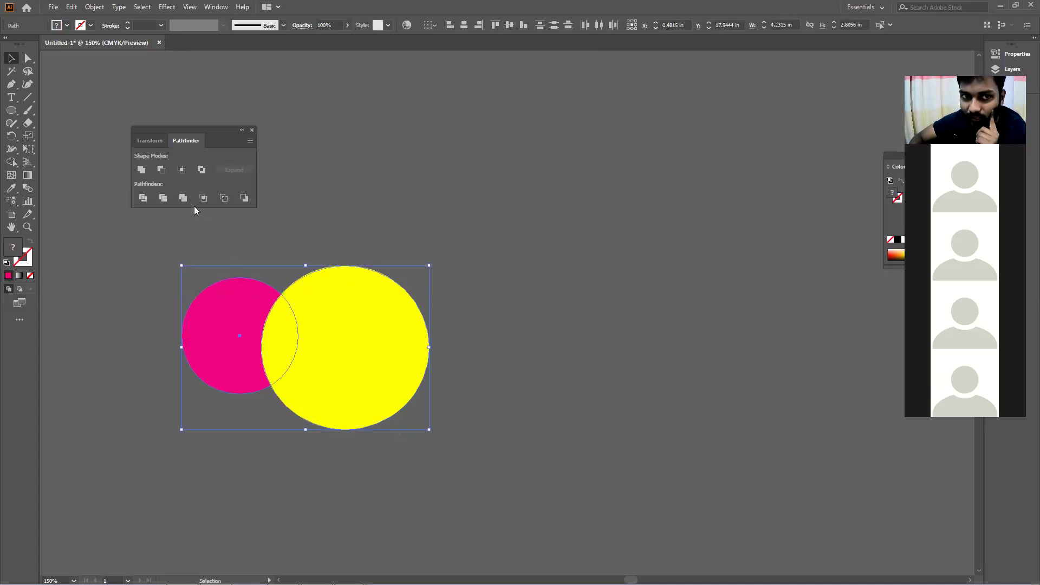
{"action": "left_click", "coordinate": [161, 170]}
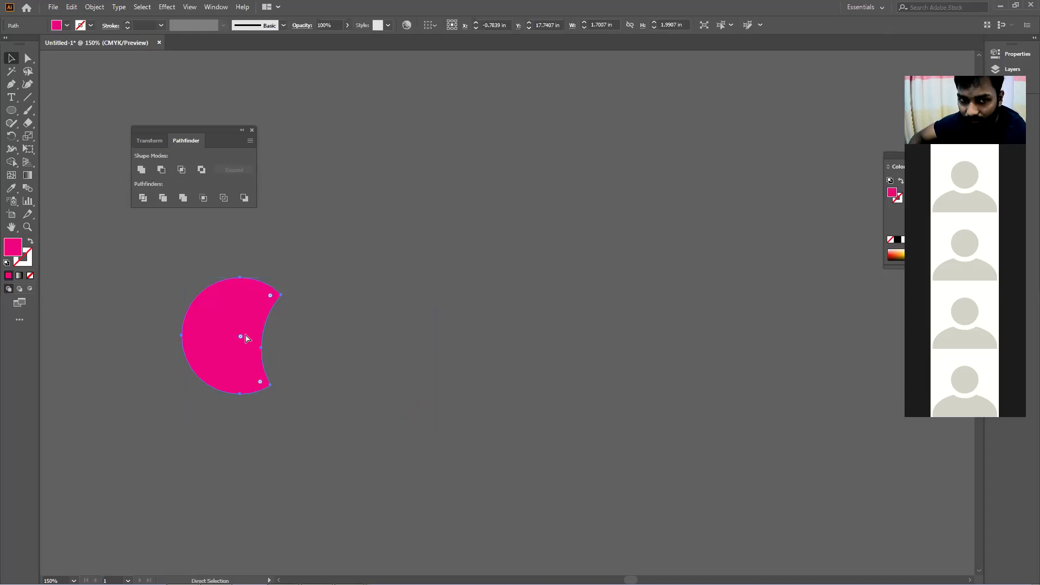
{"action": "key", "text": "ctrl+z"}
- Move the yellow circle down and slightly left so it overlaps the magenta circle's lower-right part
{"action": "left_click", "coordinate": [523, 355]}
{"action": "left_click_drag", "start_coordinate": [358, 372], "coordinate": [330, 423]}
{"action": "left_click", "coordinate": [504, 404]}
- Apply Pathfinder Minus Front to the repositioned circles, and undo the result
{"action": "key", "text": "ctrl+a"}
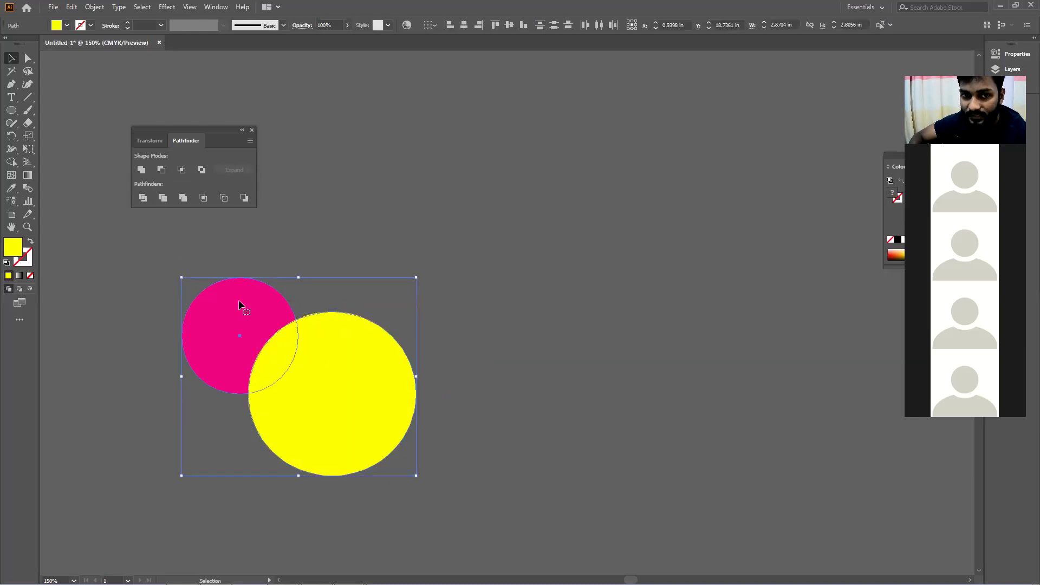
{"action": "left_click", "coordinate": [161, 169]}
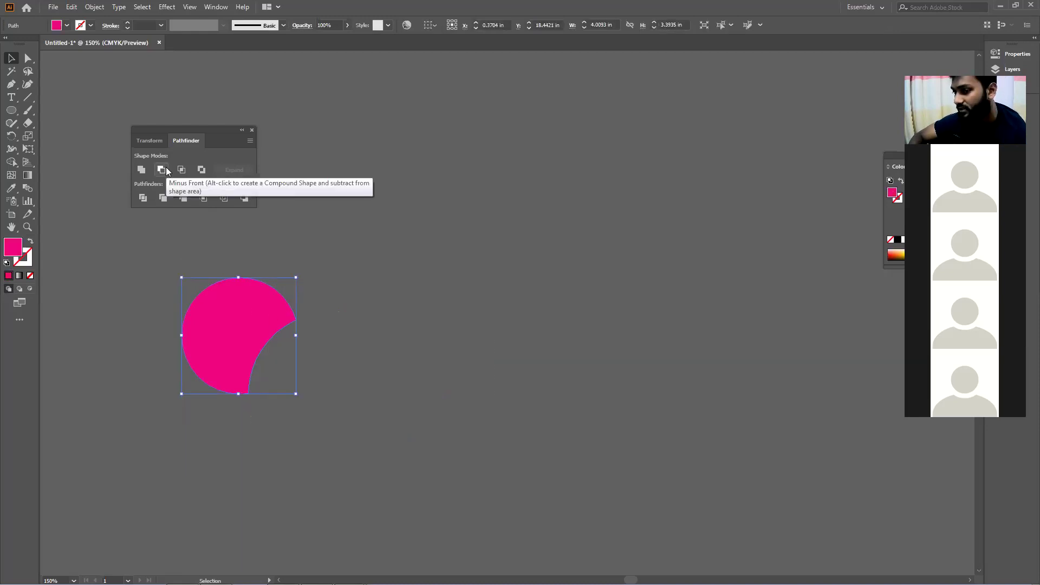
{"action": "key", "text": "ctrl+z"}
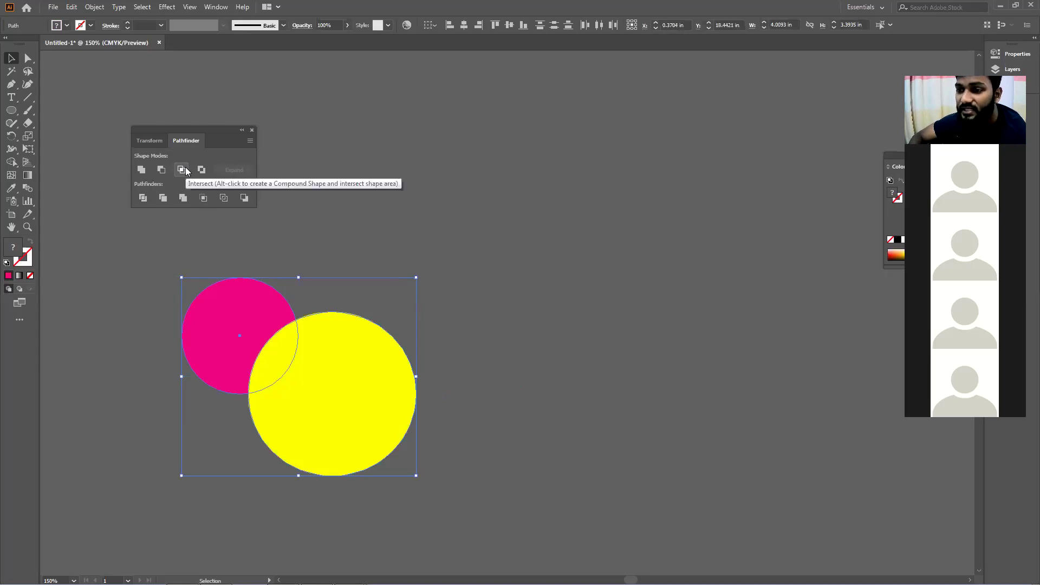
- Reduce the two circles to their shared area with Pathfinder Intersect, and undo it
{"action": "left_click_drag", "start_coordinate": [487, 401], "coordinate": [218, 224]}
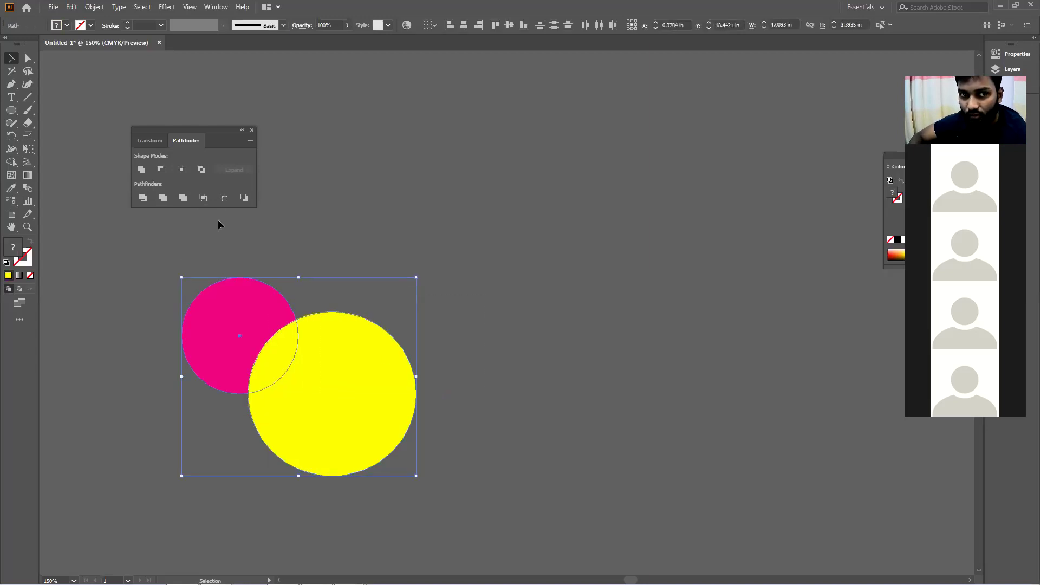
{"action": "left_click", "coordinate": [183, 172]}
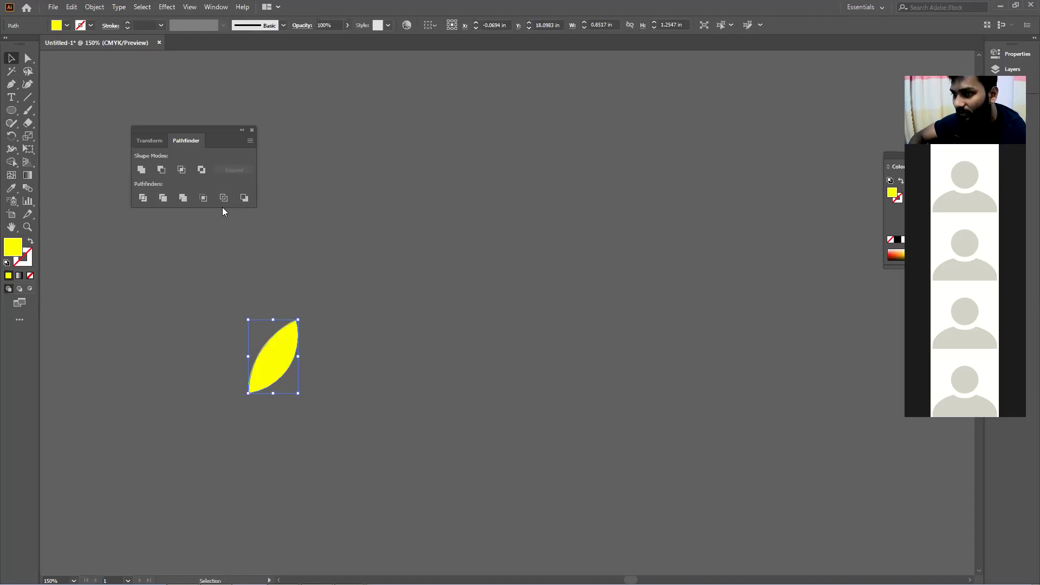
{"action": "key", "text": "ctrl+z"}
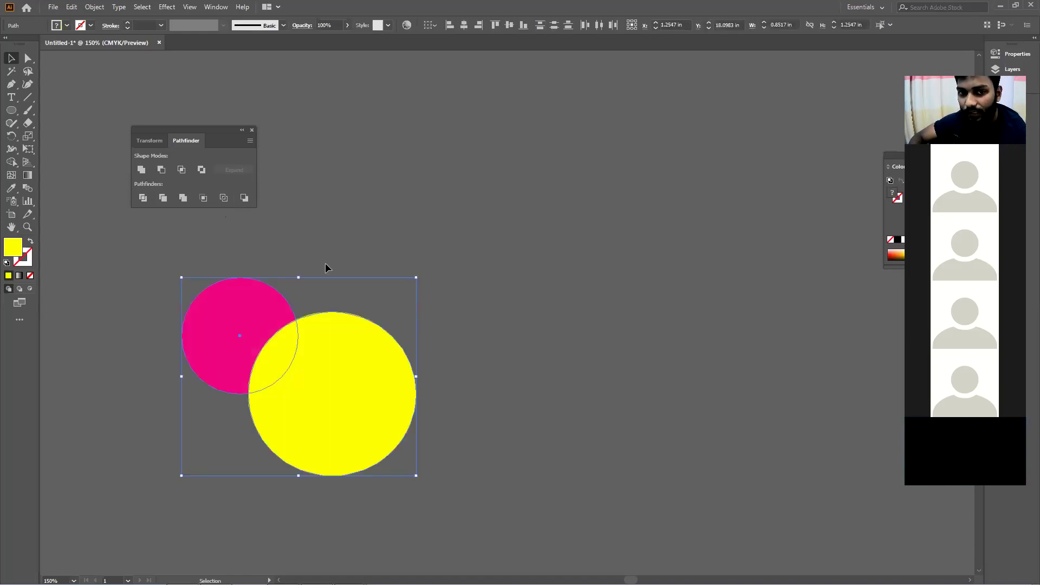
- Cut the overlapping area out of the two circles with Pathfinder Exclude
{"action": "left_click", "coordinate": [472, 385]}
{"action": "left_click_drag", "start_coordinate": [496, 401], "coordinate": [230, 294]}
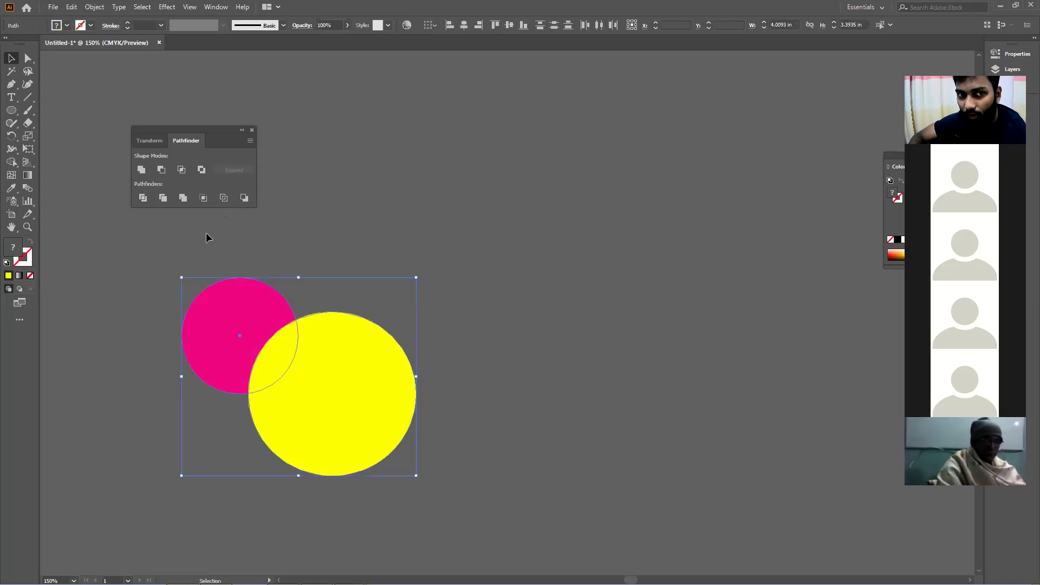
{"action": "left_click", "coordinate": [200, 172]}
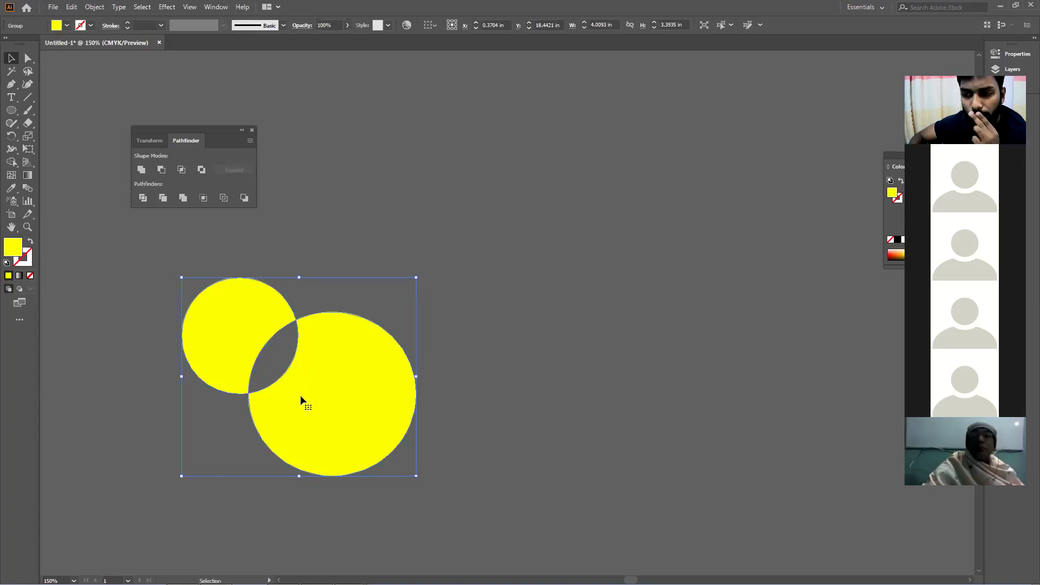
{"action": "left_click", "coordinate": [499, 401]}
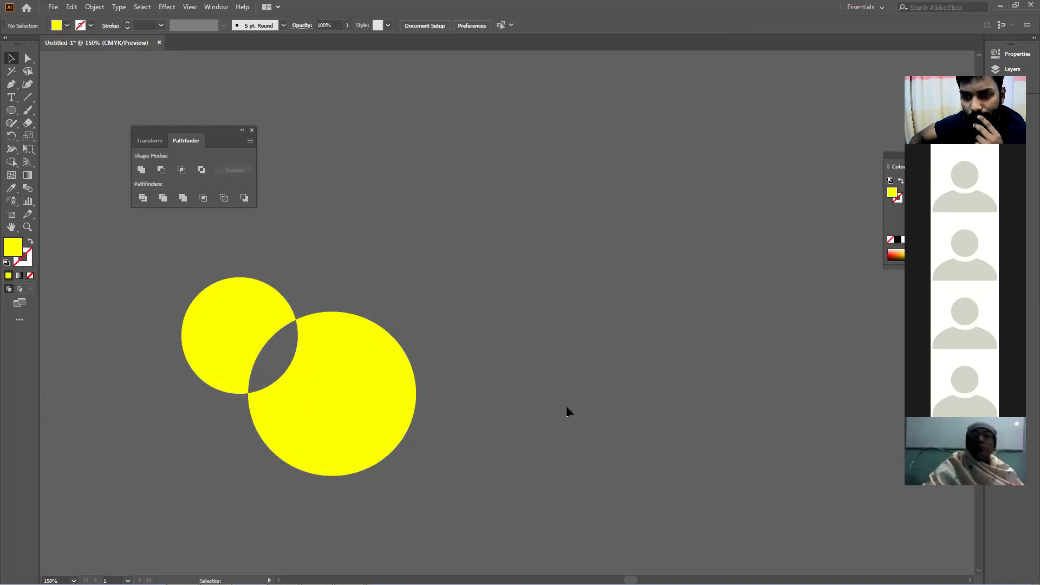
- Delete the compound yellow shape made from the two excluded circles
{"action": "left_click", "coordinate": [386, 395]}
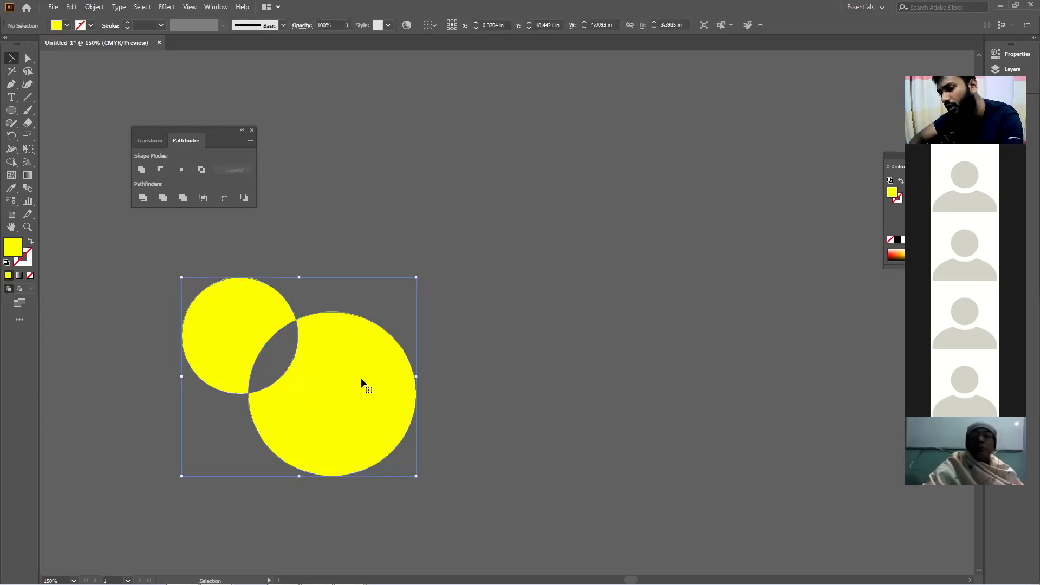
{"action": "key", "text": "Delete"}
{"action": "scroll", "coordinate": [428, 292], "scroll_direction": "up", "scroll_amount": 3}
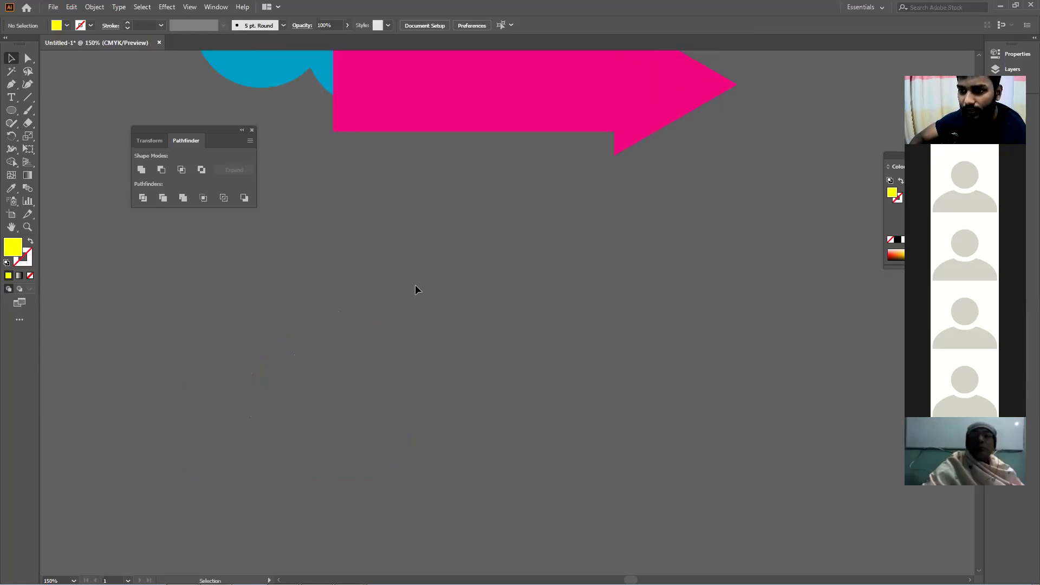
{"action": "scroll", "coordinate": [423, 319], "scroll_direction": "down", "scroll_amount": 4}
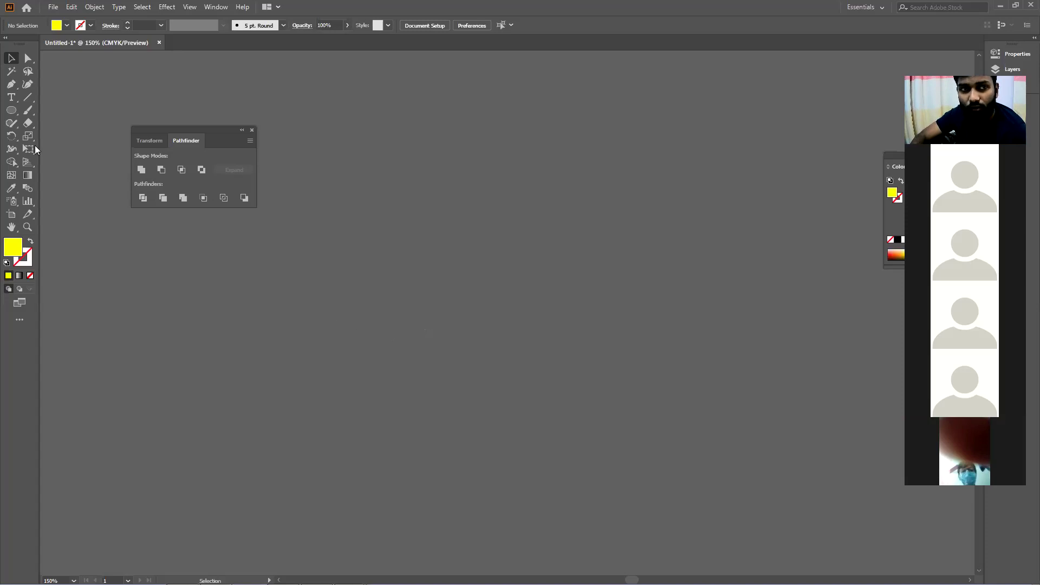
- Draw a yellow rectangle about 5.3 x 2.66 in on the empty pasteboard
{"action": "left_click", "coordinate": [11, 110]}
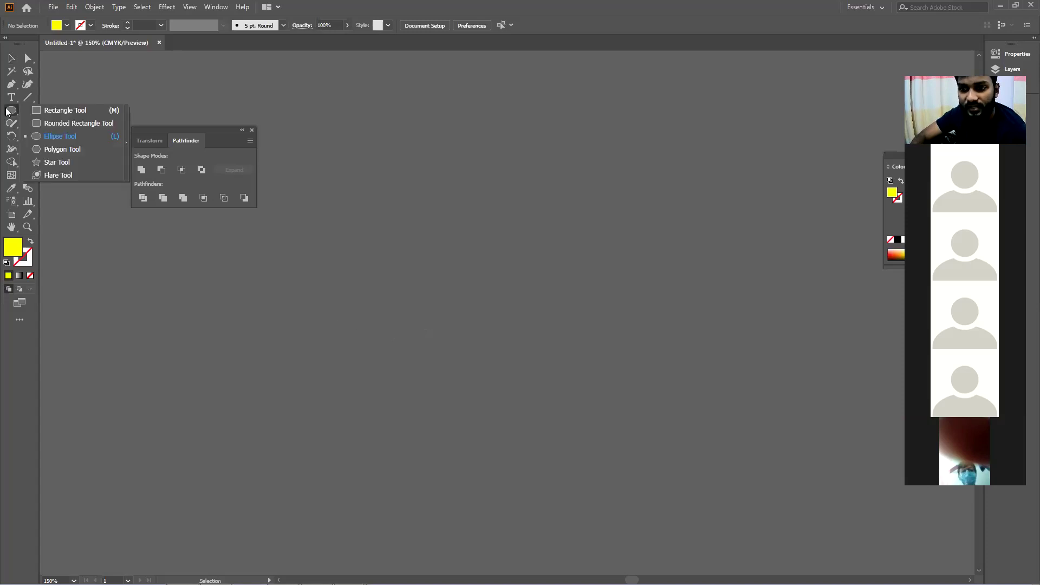
{"action": "left_click", "coordinate": [65, 111]}
{"action": "left_click_drag", "start_coordinate": [177, 245], "coordinate": [487, 399]}
- Draw a rounded rectangle about 5.3 x 2.5 in over the yellow rectangle and fill it dark blue
{"action": "left_click", "coordinate": [12, 112]}
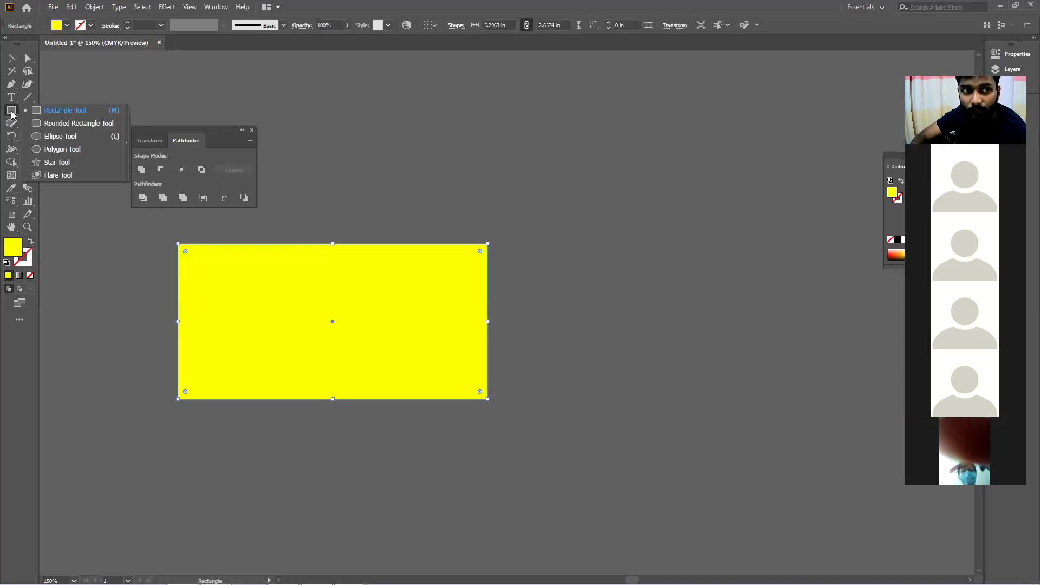
{"action": "left_click", "coordinate": [71, 123]}
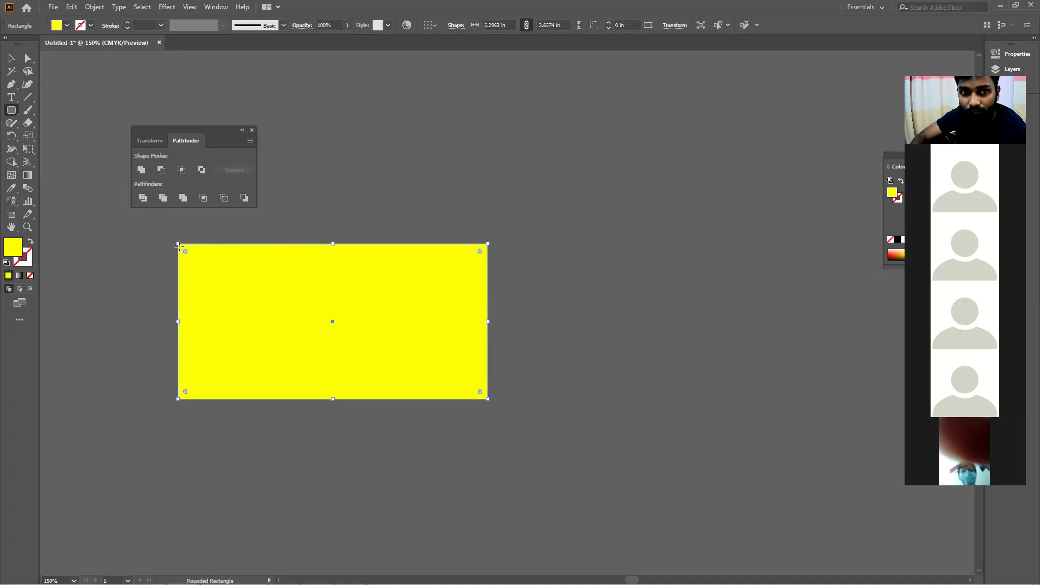
{"action": "left_click_drag", "start_coordinate": [180, 255], "coordinate": [488, 401]}
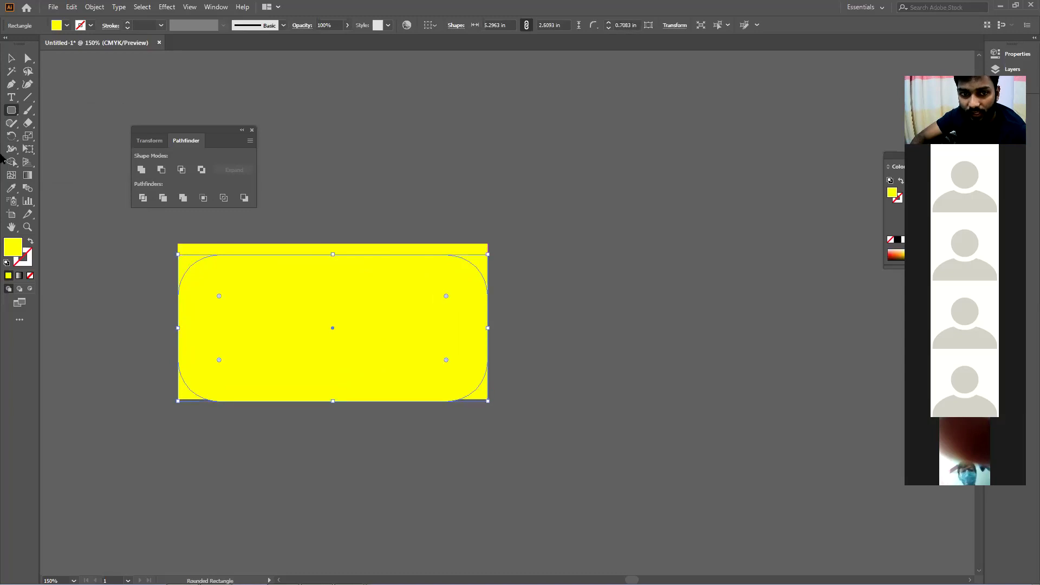
{"action": "left_click", "coordinate": [66, 26]}
{"action": "left_click", "coordinate": [69, 45]}
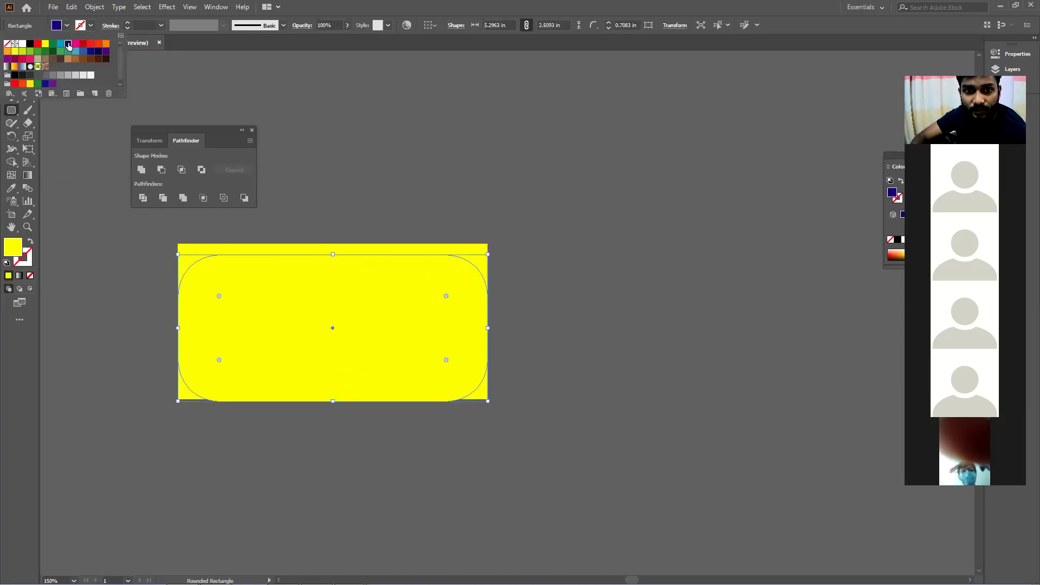
{"action": "key", "text": "v"}
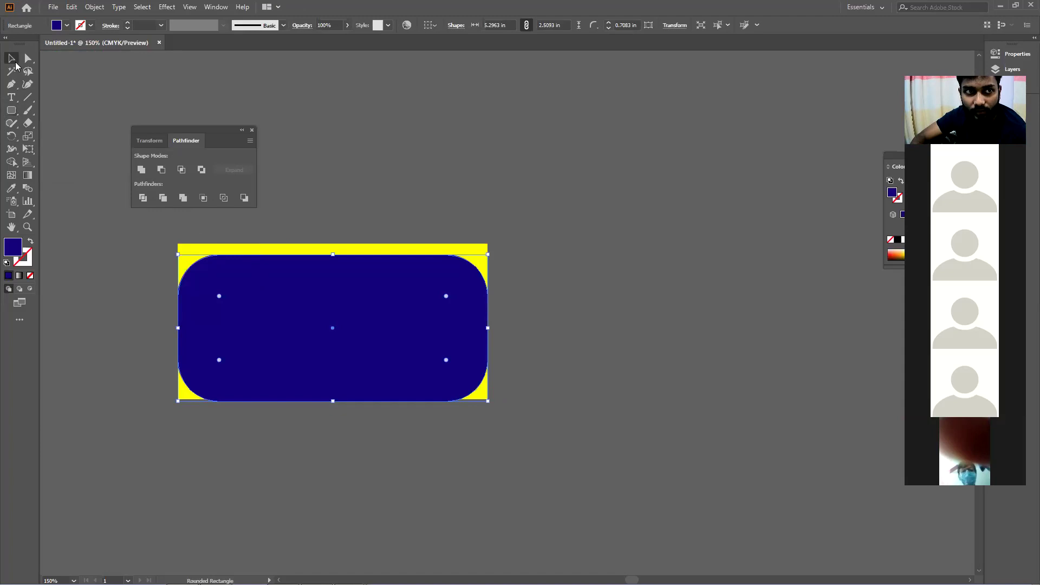
- Align the bottom edges of both rectangles and stretch the blue one's top edge up to match the yellow rectangle's height
{"action": "left_click_drag", "start_coordinate": [274, 350], "coordinate": [274, 347]}
{"action": "left_click_drag", "start_coordinate": [341, 434], "coordinate": [276, 321]}
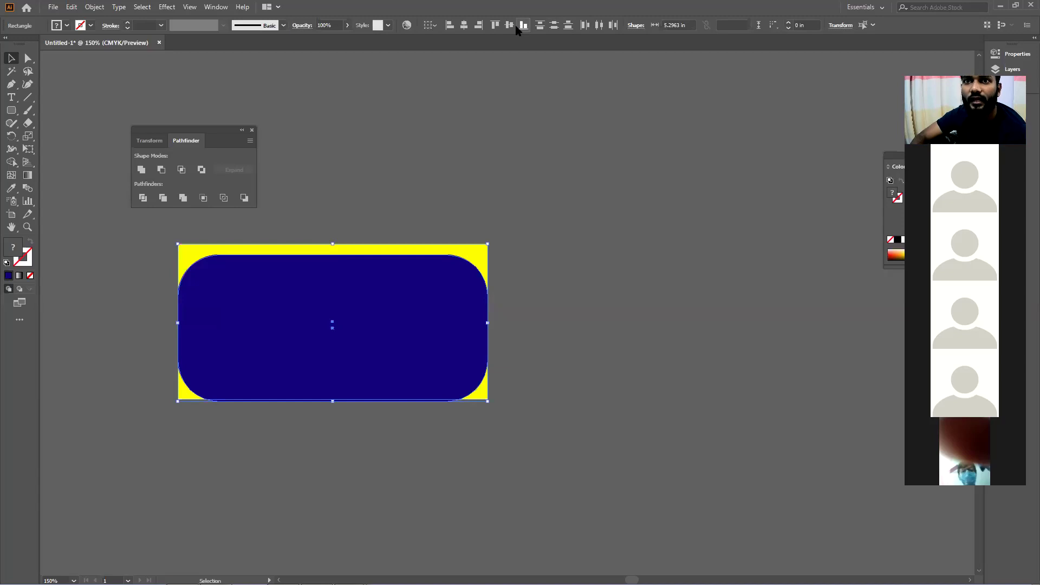
{"action": "left_click", "coordinate": [350, 238]}
{"action": "left_click", "coordinate": [336, 284]}
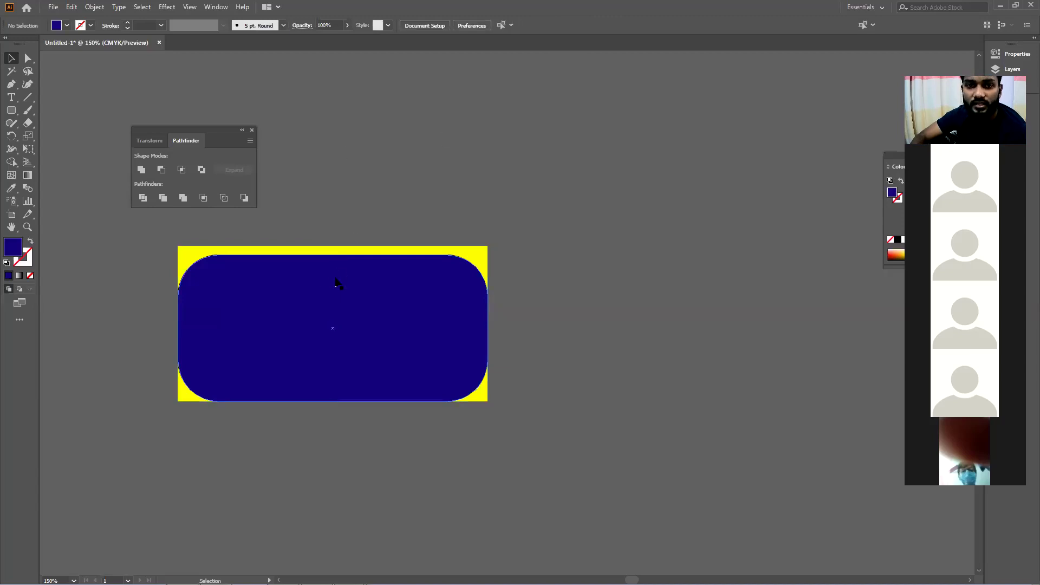
{"action": "left_click_drag", "start_coordinate": [333, 255], "coordinate": [336, 246]}
{"action": "left_click", "coordinate": [347, 219]}
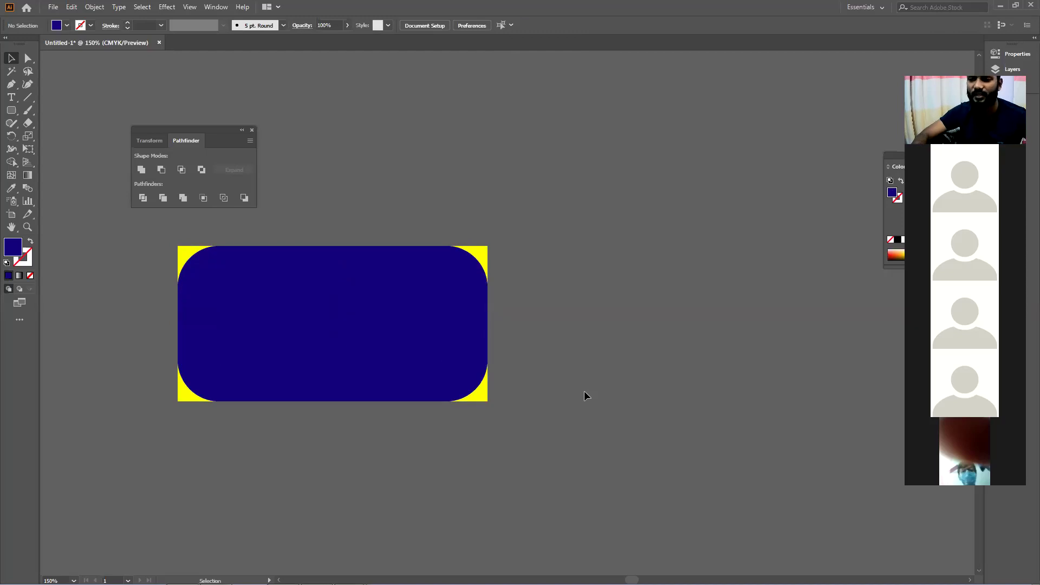
- Split the overlapping rectangles with Pathfinder Divide and ungroup the resulting pieces
{"action": "key", "text": "ctrl+a"}
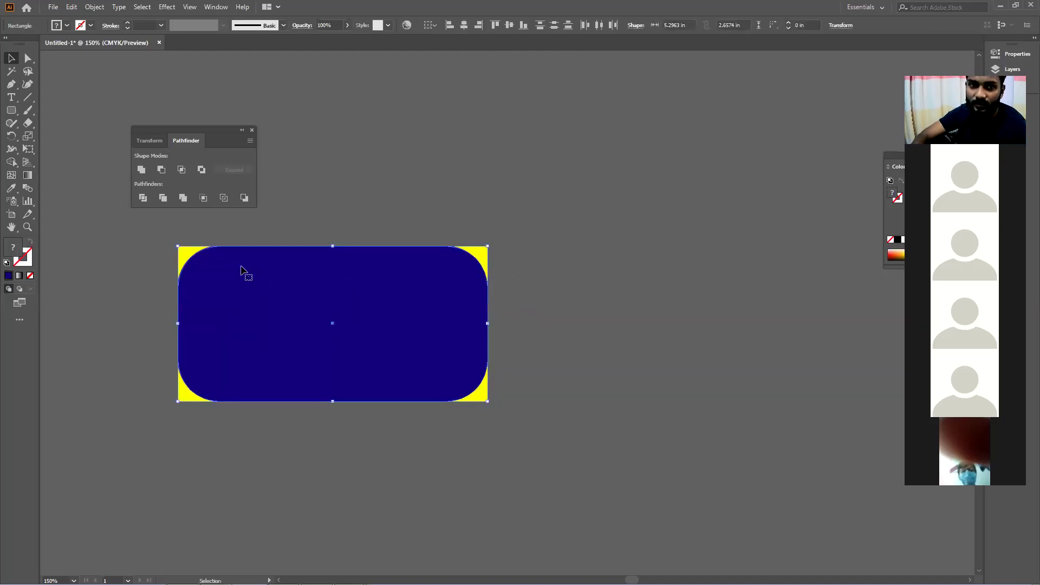
{"action": "left_click", "coordinate": [143, 198]}
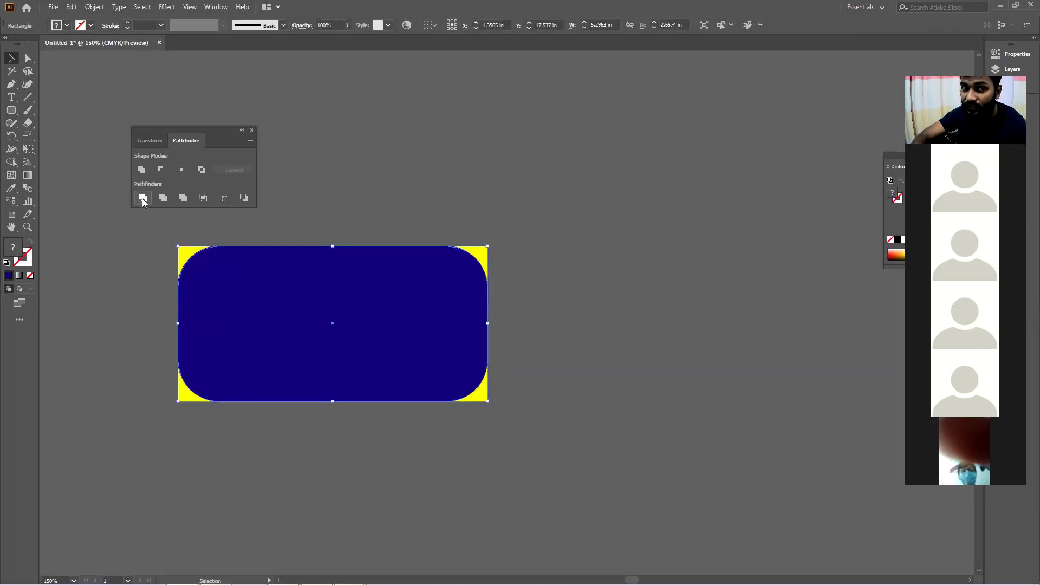
{"action": "right_click", "coordinate": [283, 282]}
{"action": "left_click", "coordinate": [327, 374]}
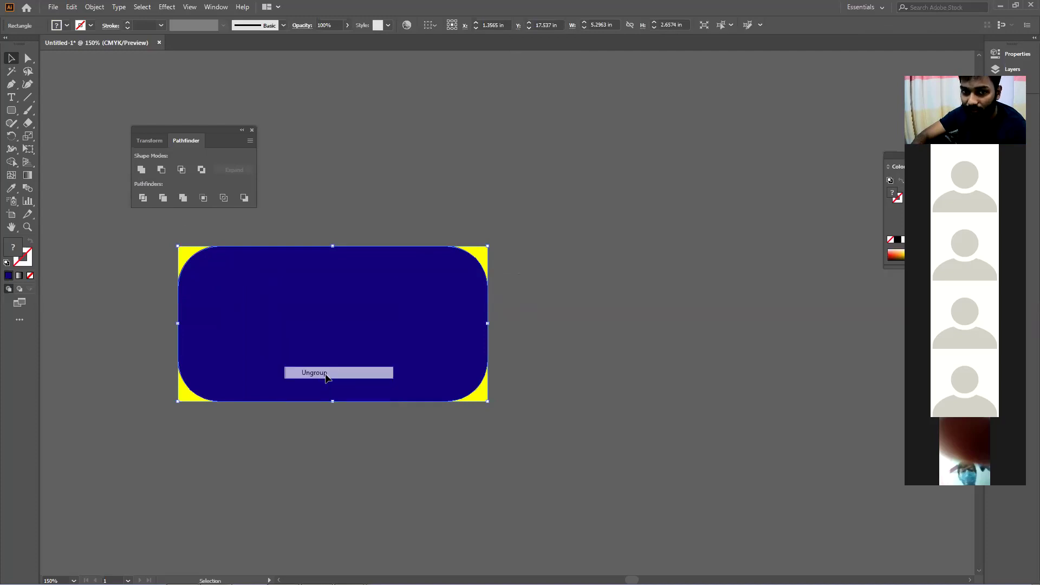
{"action": "left_click", "coordinate": [300, 435]}
- Move the upper-right and lower-left yellow corner pieces away from the blue rounded rectangle
{"action": "left_click_drag", "start_coordinate": [479, 254], "coordinate": [534, 165]}
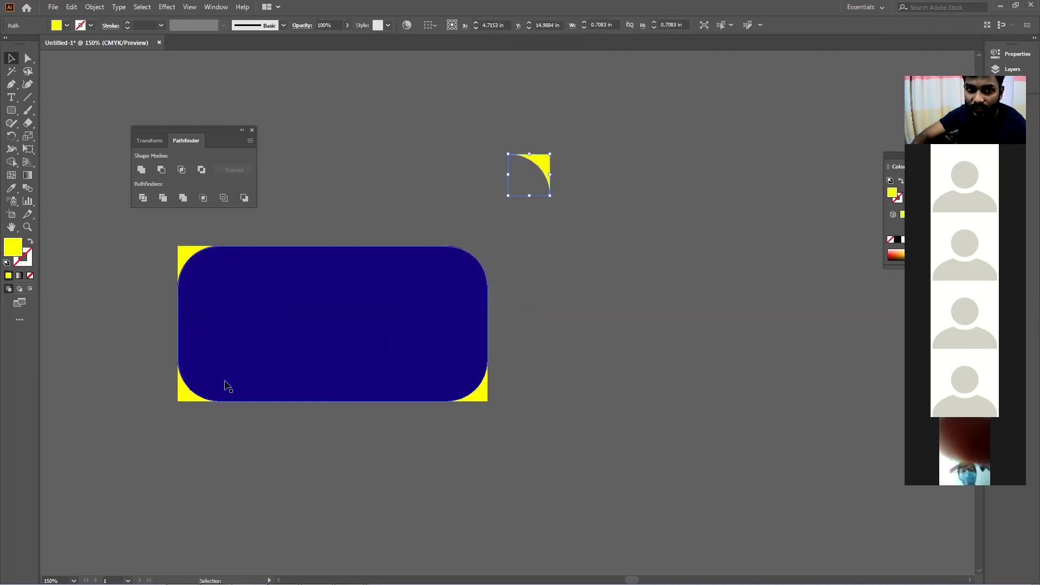
{"action": "left_click_drag", "start_coordinate": [184, 394], "coordinate": [453, 130]}
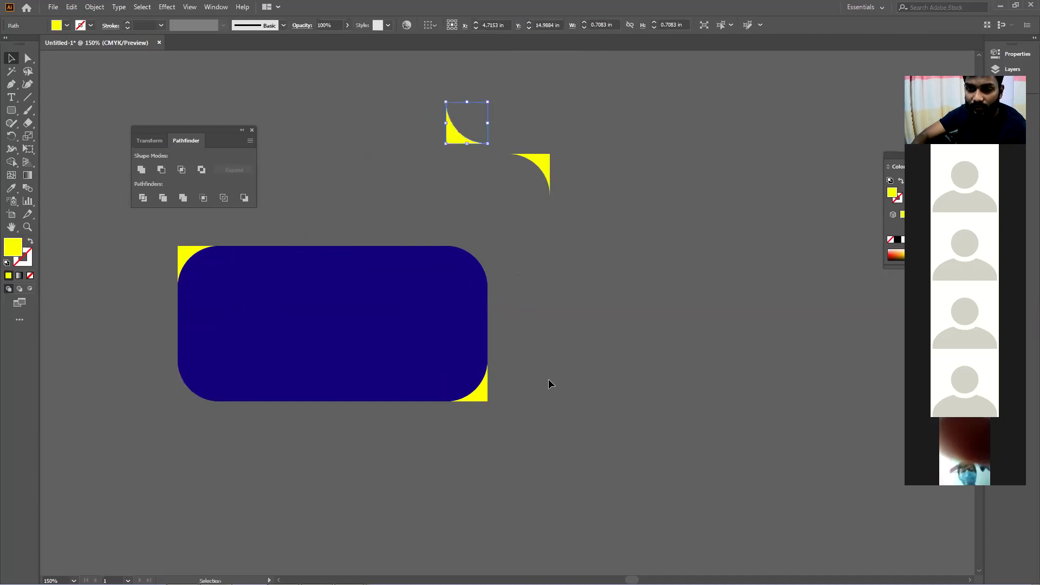
{"action": "left_click", "coordinate": [525, 417]}
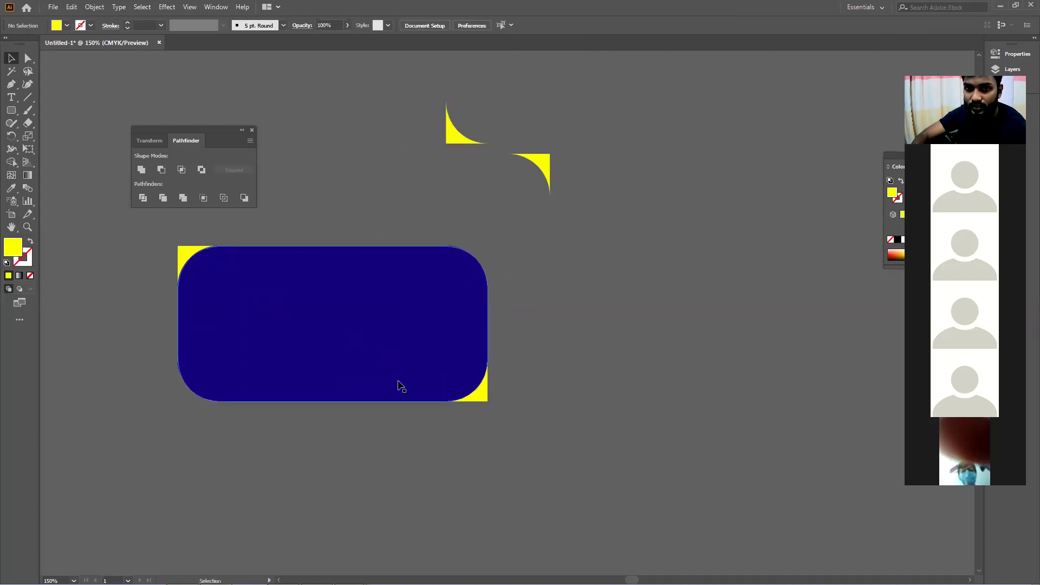
- Unite the blue rounded rectangle with its two remaining yellow corner pieces using Pathfinder
{"action": "left_click_drag", "start_coordinate": [539, 413], "coordinate": [137, 230]}
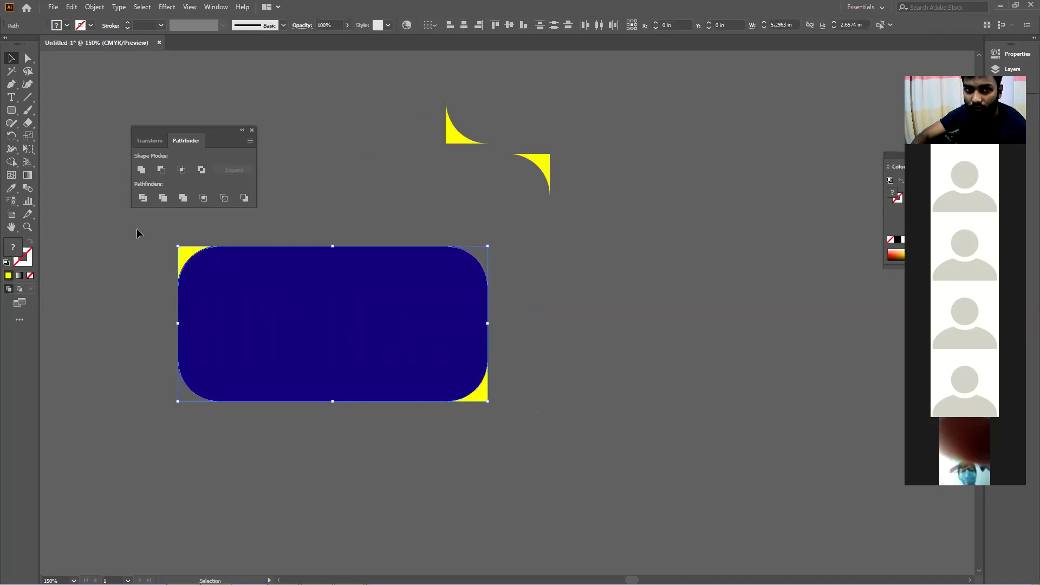
{"action": "left_click", "coordinate": [140, 169]}
{"action": "left_click", "coordinate": [390, 216]}
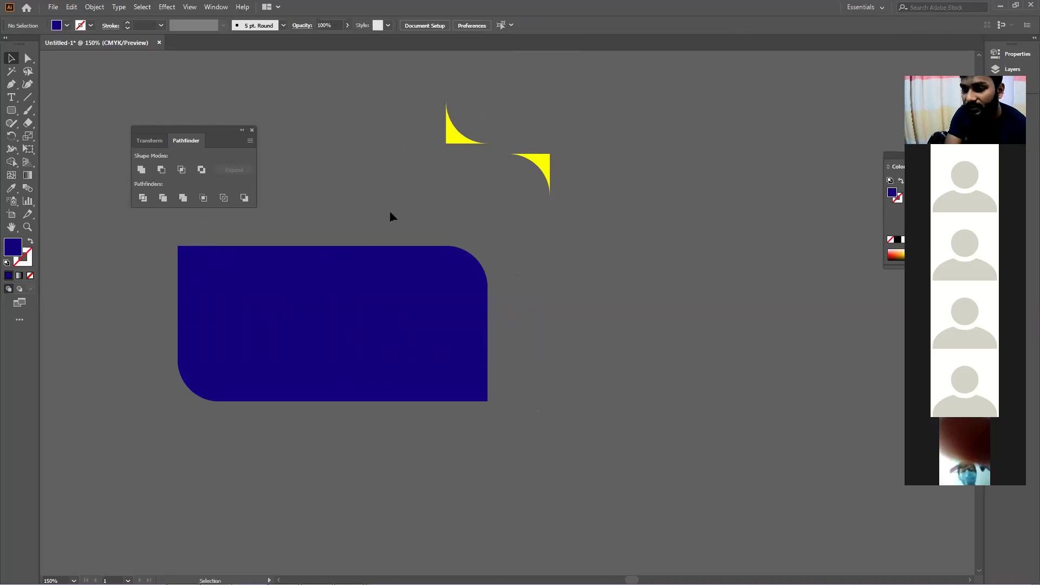
- Delete the blue rounded shape on the artboard together with the four loose orange corner pieces around it
{"action": "mouse_move", "coordinate": [480, 148]}
{"action": "left_mouse_down"}
{"action": "mouse_move", "coordinate": [493, 355]}
{"action": "mouse_move", "coordinate": [442, 441]}
{"action": "mouse_move", "coordinate": [469, 379]}
{"action": "mouse_move", "coordinate": [437, 237]}
{"action": "mouse_move", "coordinate": [417, 383]}
{"action": "mouse_move", "coordinate": [409, 374]}
{"action": "left_mouse_up"}
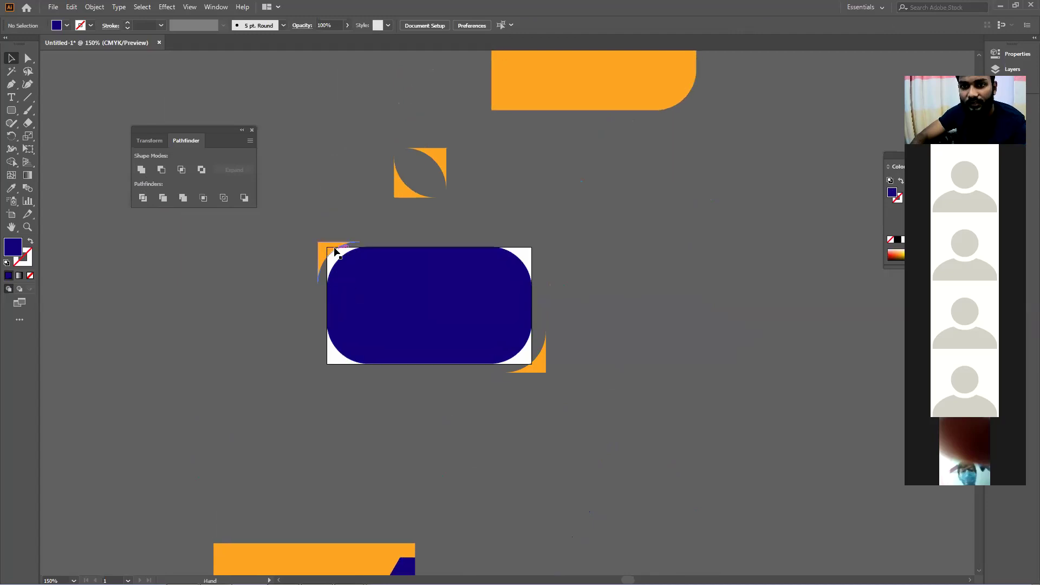
{"action": "left_click_drag", "start_coordinate": [334, 252], "coordinate": [340, 257]}
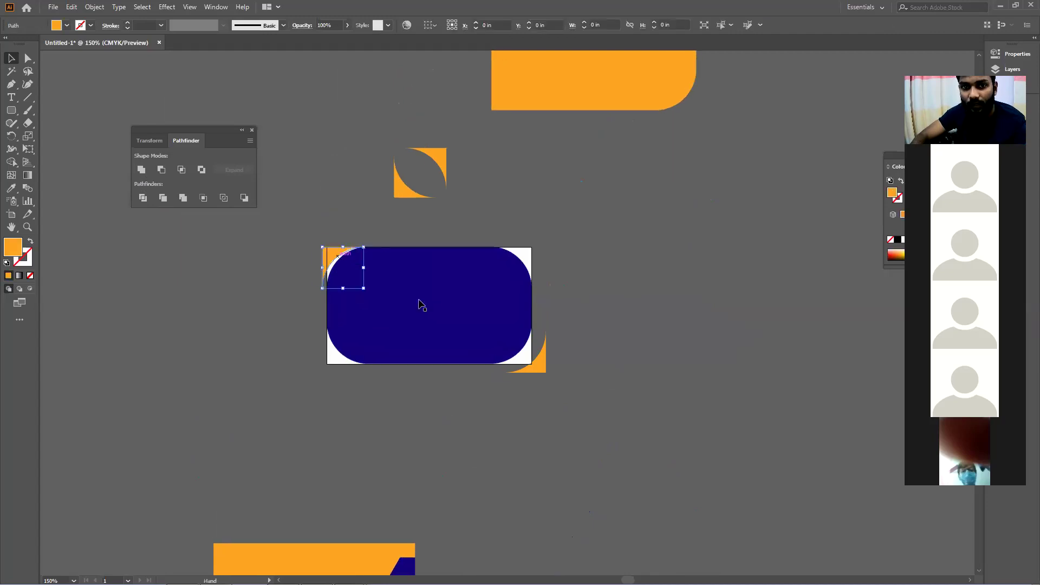
{"action": "left_click_drag", "start_coordinate": [562, 382], "coordinate": [314, 141]}
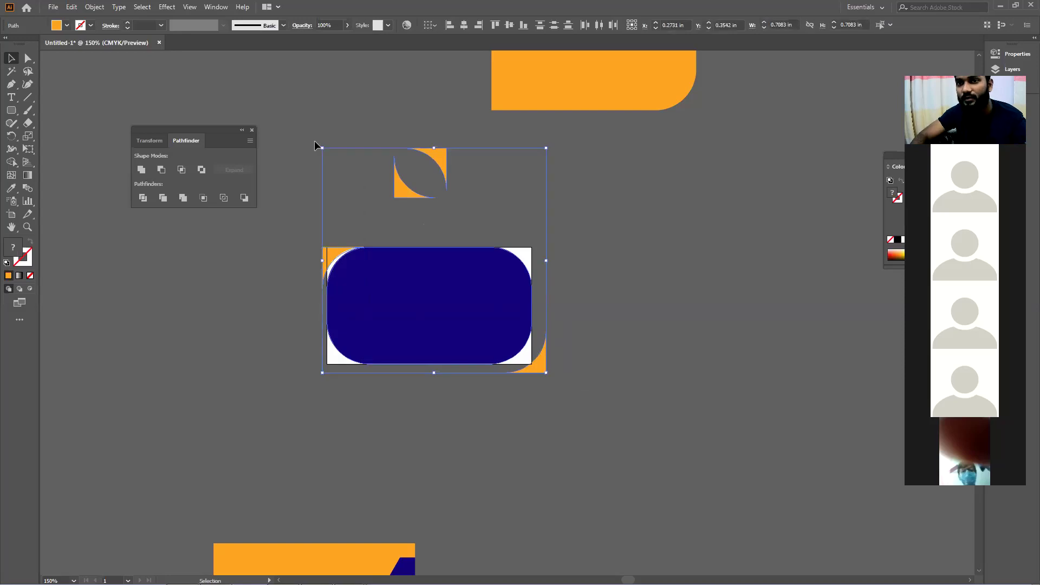
{"action": "key", "text": "Delete"}
{"action": "left_click_drag", "start_coordinate": [561, 108], "coordinate": [407, 360]}
{"action": "scroll", "coordinate": [467, 331], "scroll_direction": "up", "scroll_amount": 1}
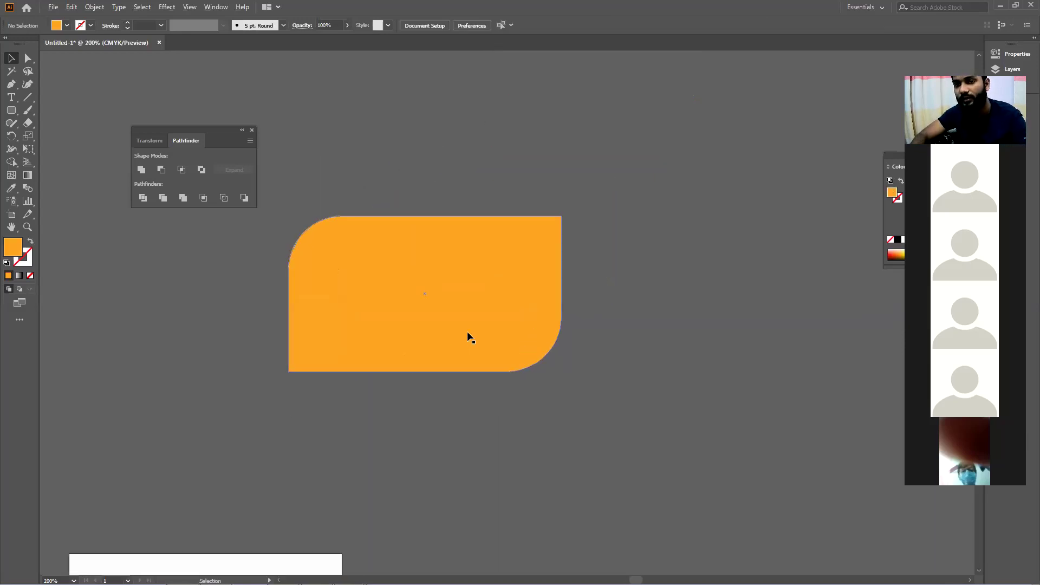
{"action": "scroll", "coordinate": [474, 327], "scroll_direction": "up", "scroll_amount": 2}
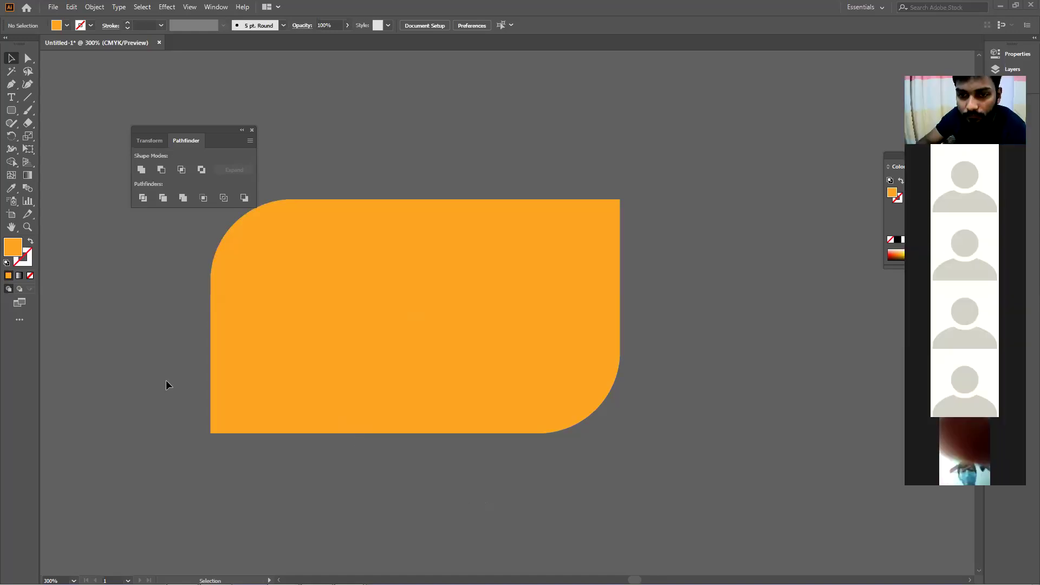
- Switch to Chrome and close the Zoom Post Attendee page, returning to the IT Valley BD Facebook page
{"action": "mouse_move", "coordinate": [249, 584]}
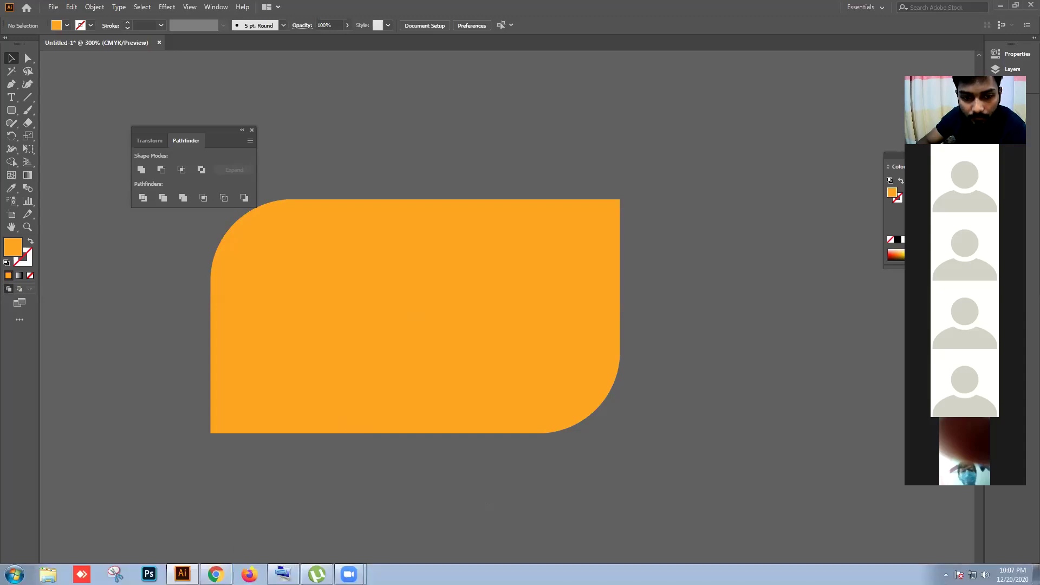
{"action": "left_click", "coordinate": [215, 575]}
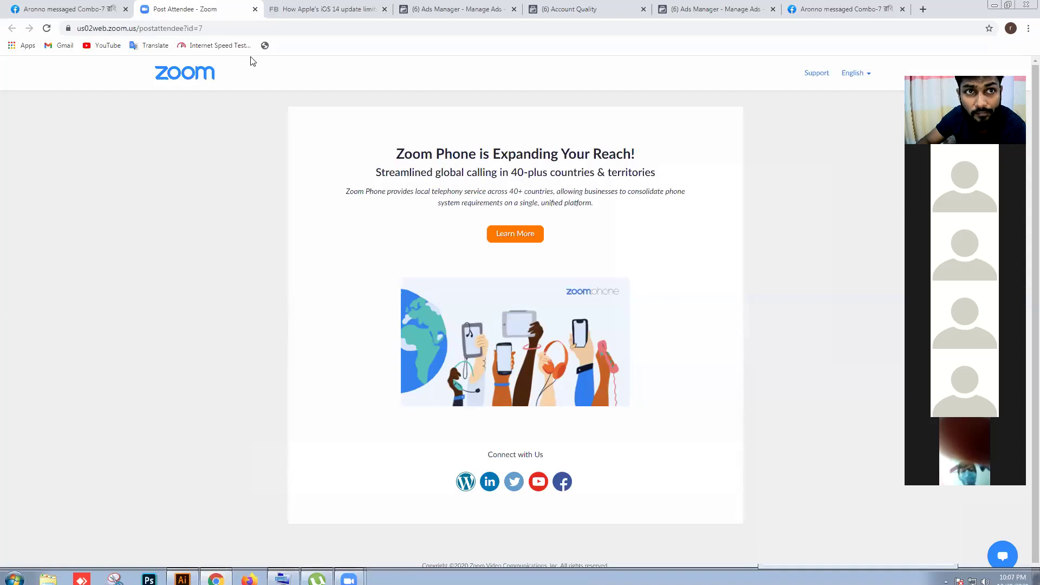
{"action": "left_click", "coordinate": [103, 10]}
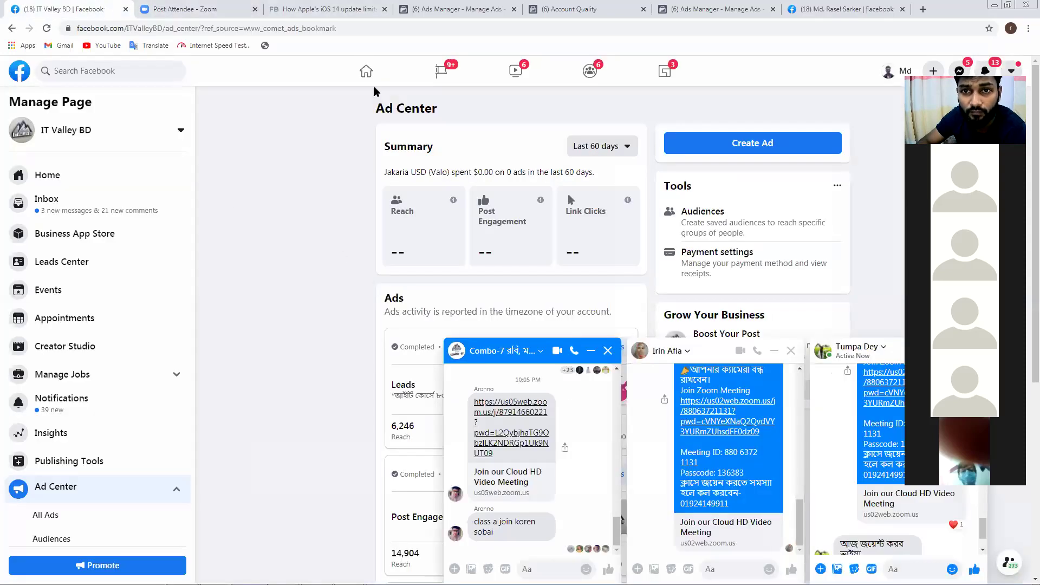
{"action": "left_click", "coordinate": [200, 7]}
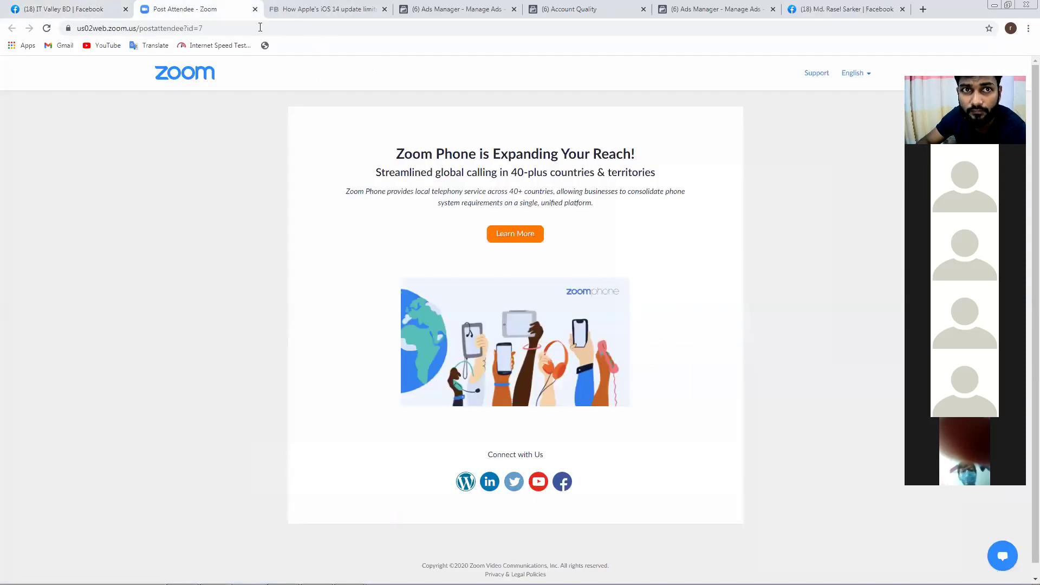
{"action": "left_click", "coordinate": [255, 9]}
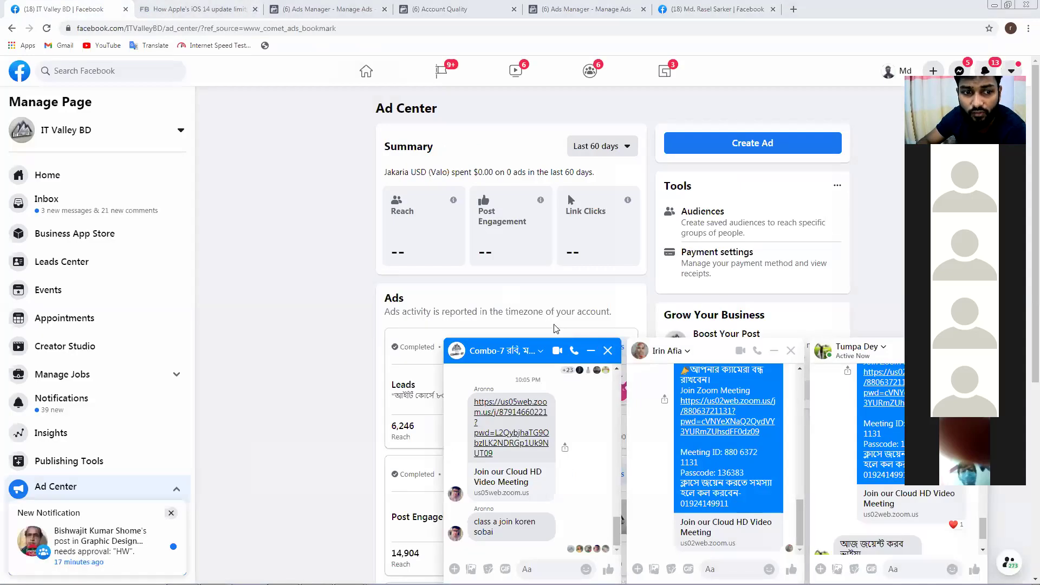
- Open the Graphic Design Online Class group's pending posts from the new approval notification and close two open chat windows
{"action": "left_click", "coordinate": [91, 537]}
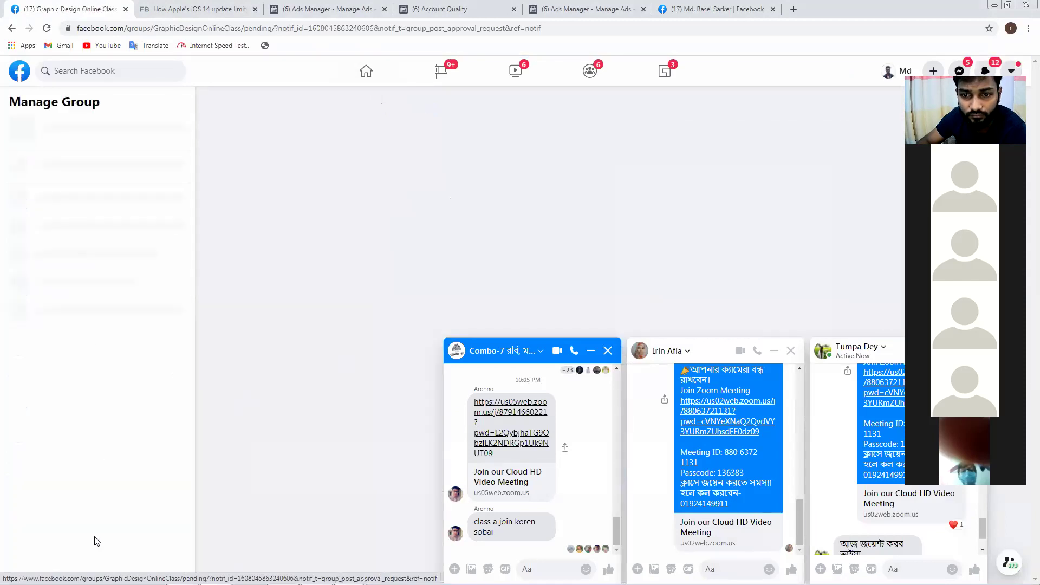
{"action": "left_click", "coordinate": [607, 352]}
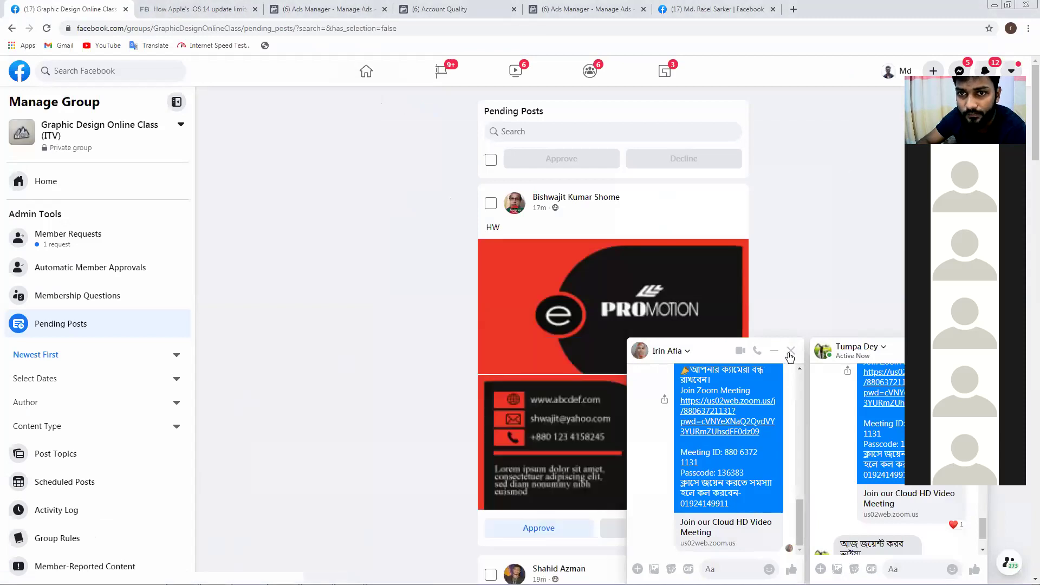
{"action": "left_click", "coordinate": [791, 351]}
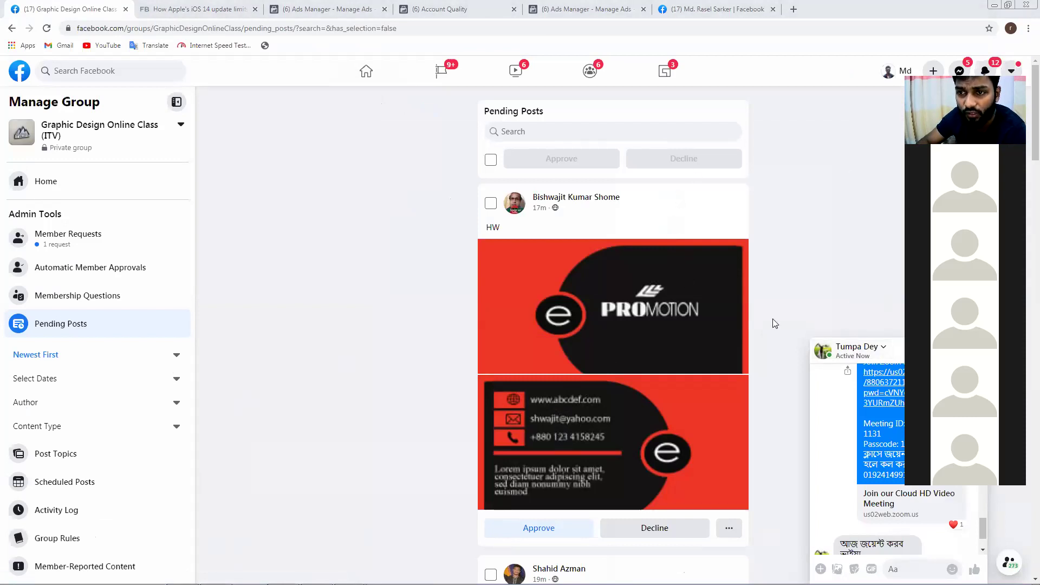
- Examine both photos of the red and black PROMOTION business card in the first pending post, and close the photo viewer
{"action": "scroll", "coordinate": [472, 344], "scroll_direction": "down", "scroll_amount": 2}
{"action": "scroll", "coordinate": [473, 347], "scroll_direction": "up", "scroll_amount": 2}
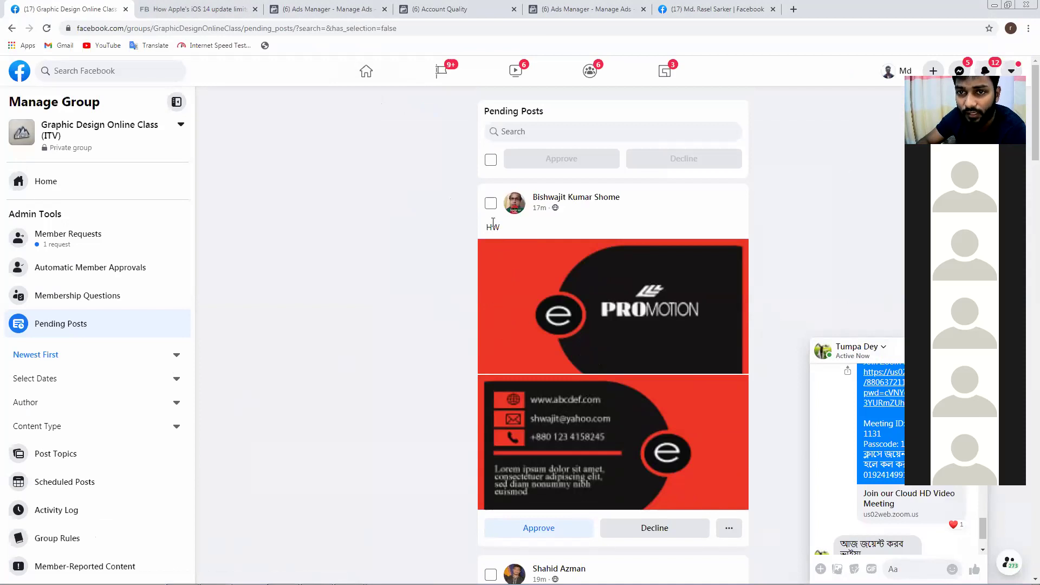
{"action": "scroll", "coordinate": [566, 302], "scroll_direction": "down", "scroll_amount": 3}
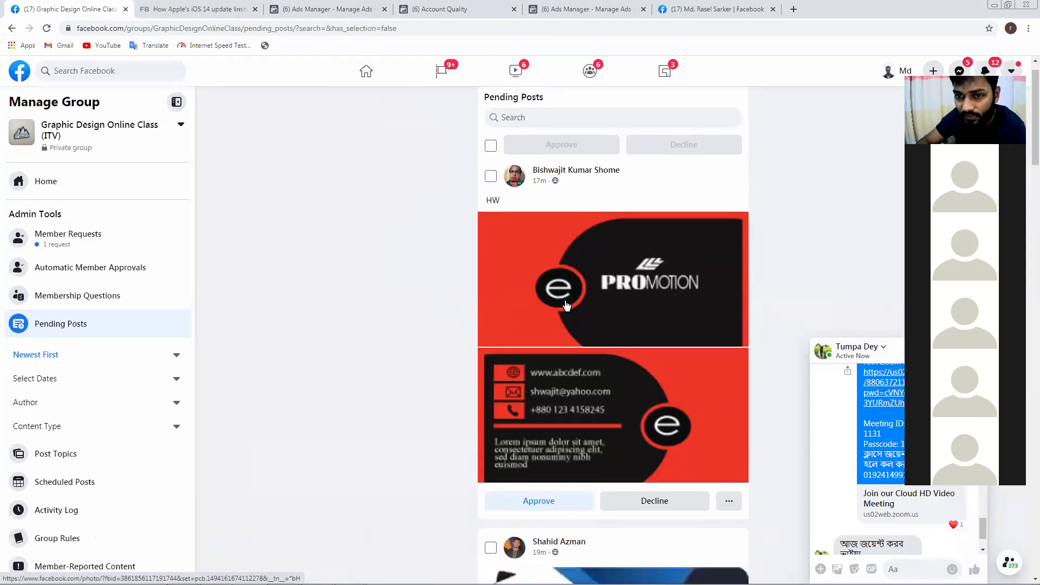
{"action": "left_click", "coordinate": [548, 227]}
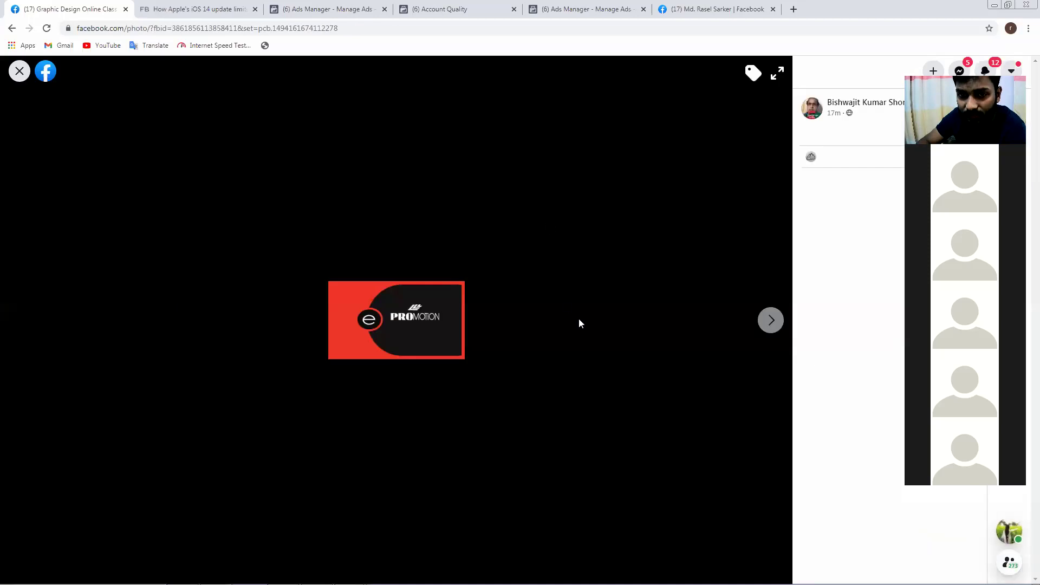
{"action": "left_click", "coordinate": [773, 321]}
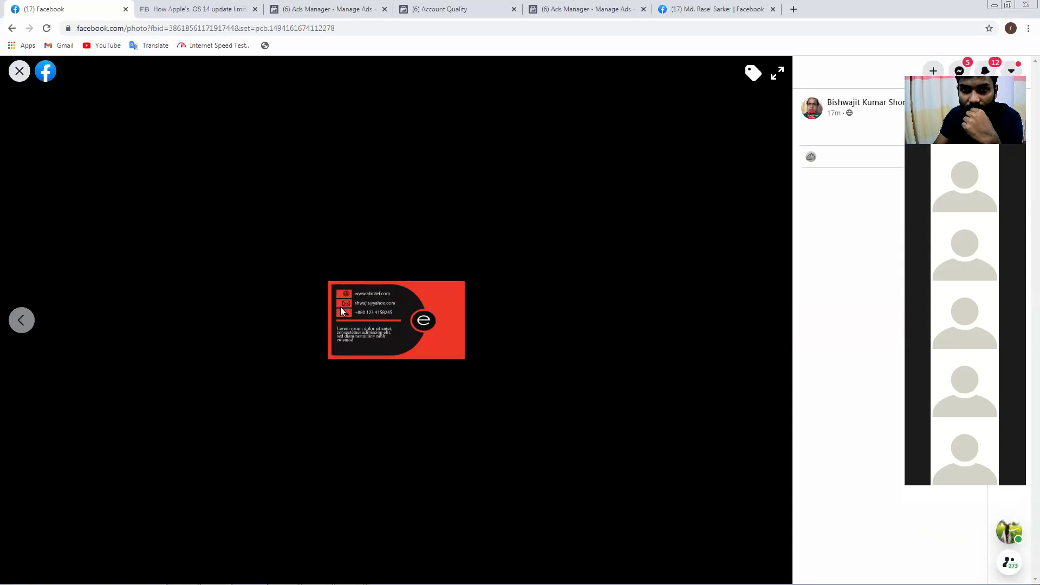
{"action": "left_click", "coordinate": [19, 71]}
- Look through the following pending posts with the blue PROMOTION, green and Arange Gift business card designs
{"action": "scroll", "coordinate": [707, 368], "scroll_direction": "down", "scroll_amount": 4}
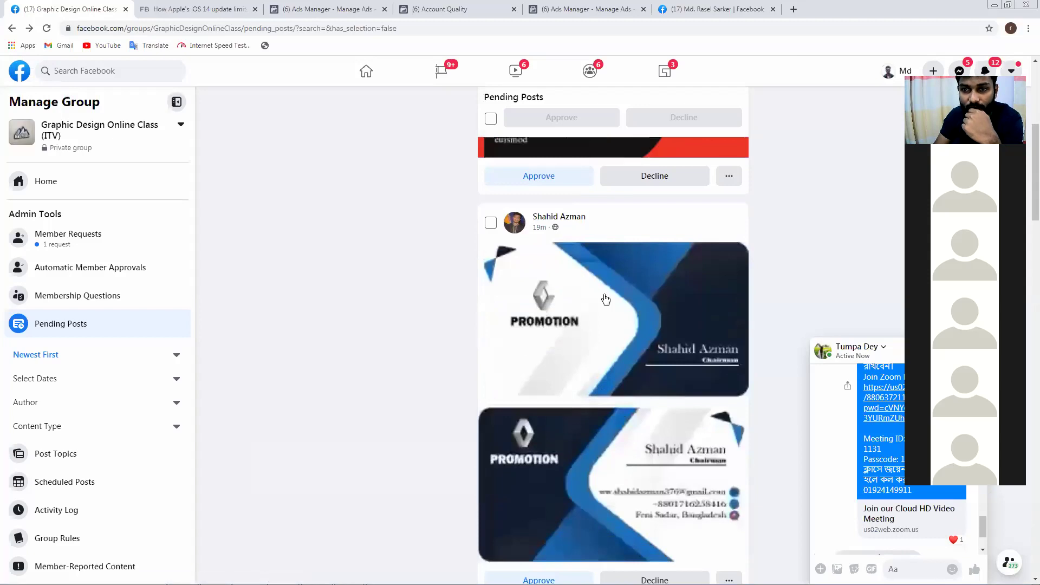
{"action": "scroll", "coordinate": [618, 367], "scroll_direction": "down", "scroll_amount": 2}
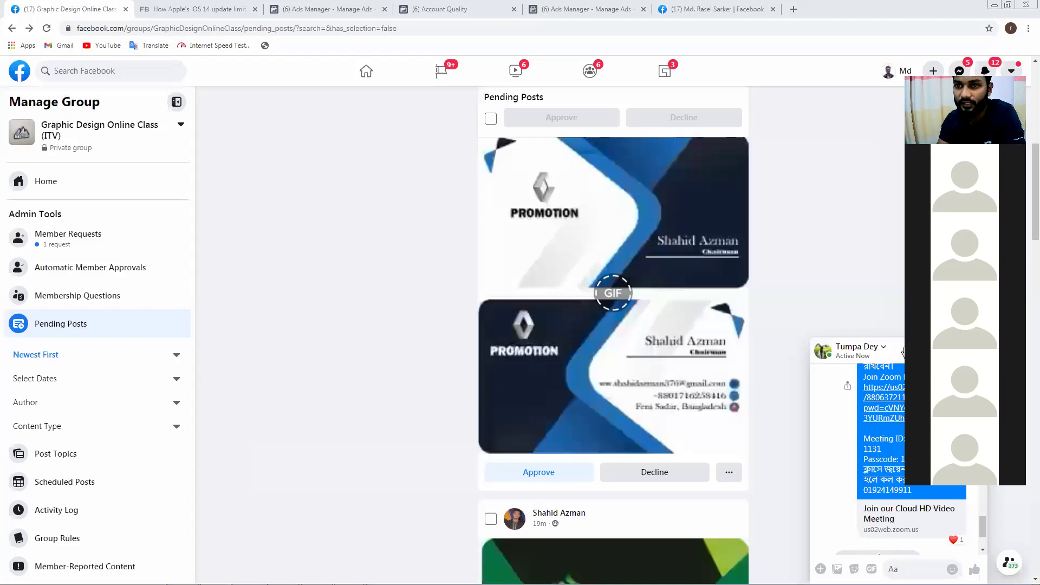
{"action": "left_click", "coordinate": [608, 295]}
{"action": "scroll", "coordinate": [609, 347], "scroll_direction": "down", "scroll_amount": 5}
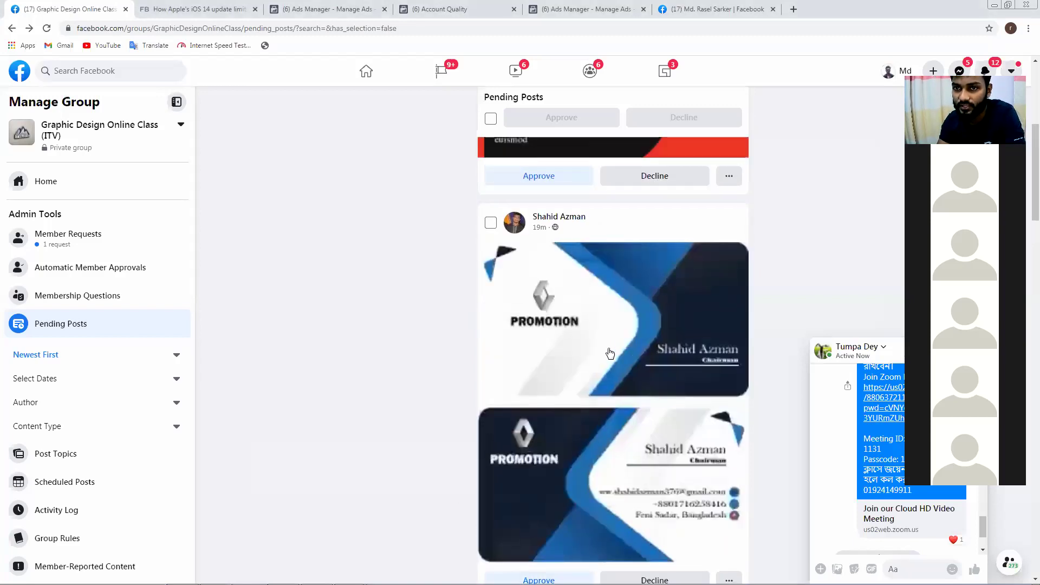
{"action": "scroll", "coordinate": [610, 353], "scroll_direction": "down", "scroll_amount": 3}
{"action": "scroll", "coordinate": [618, 368], "scroll_direction": "down", "scroll_amount": 4}
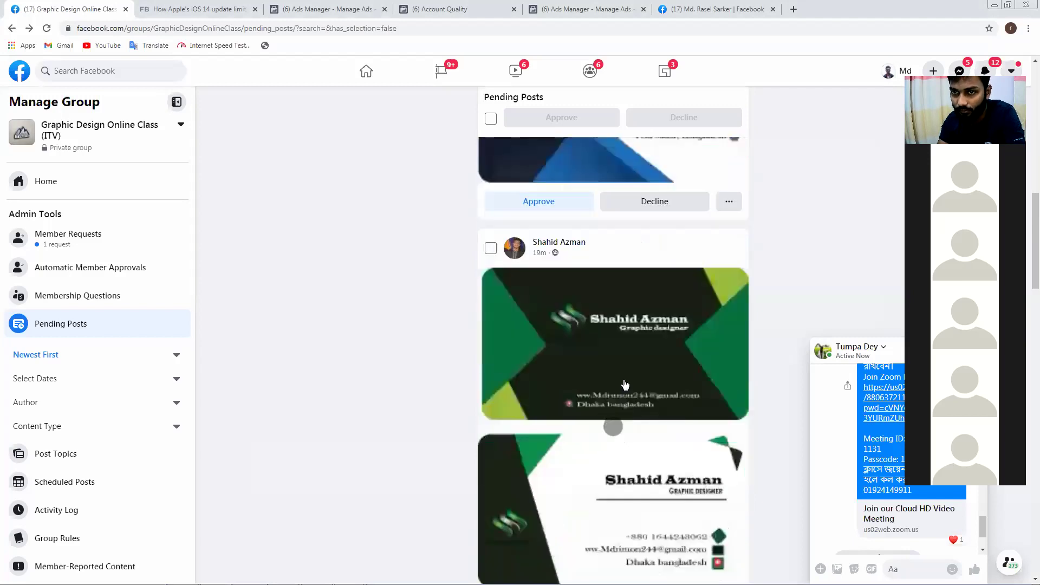
{"action": "scroll", "coordinate": [626, 384], "scroll_direction": "down", "scroll_amount": 8}
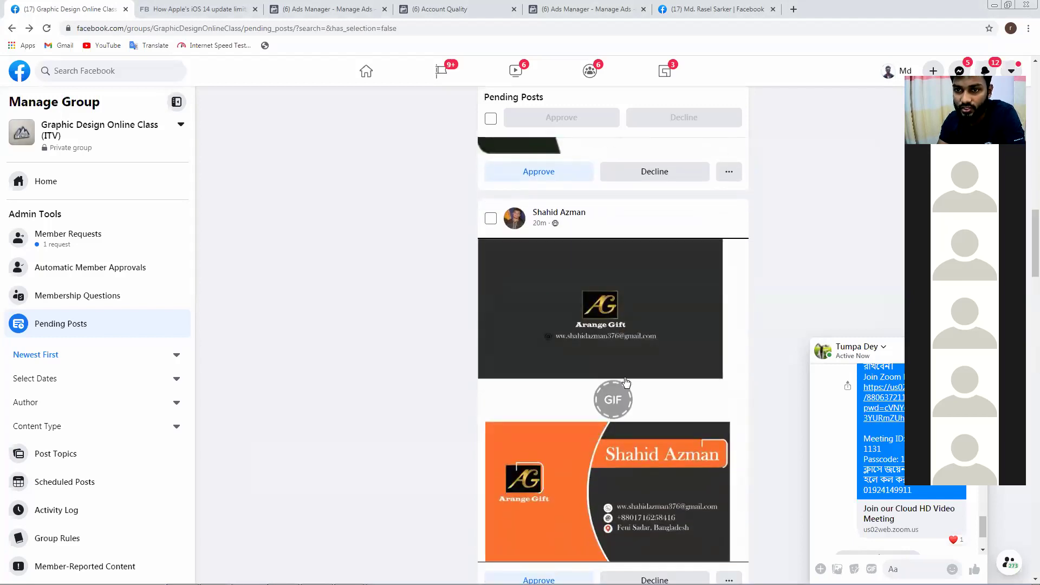
{"action": "scroll", "coordinate": [627, 382], "scroll_direction": "down", "scroll_amount": 12}
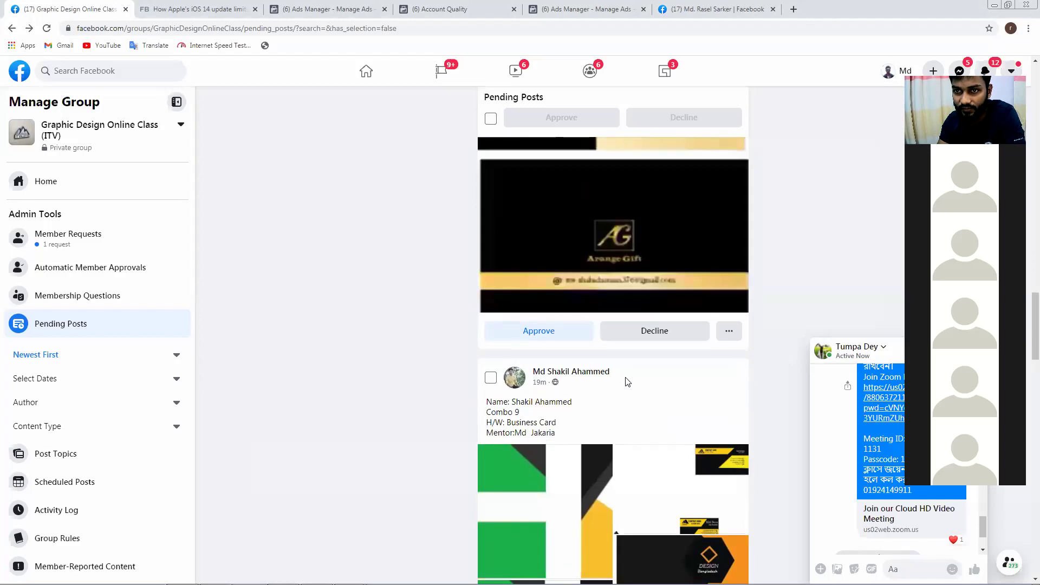
- Mark the pending Combo 9 business card post containing the red COMPANY NAME card for bulk moderation
{"action": "scroll", "coordinate": [627, 383], "scroll_direction": "down", "scroll_amount": 2}
{"action": "scroll", "coordinate": [654, 377], "scroll_direction": "up", "scroll_amount": 3}
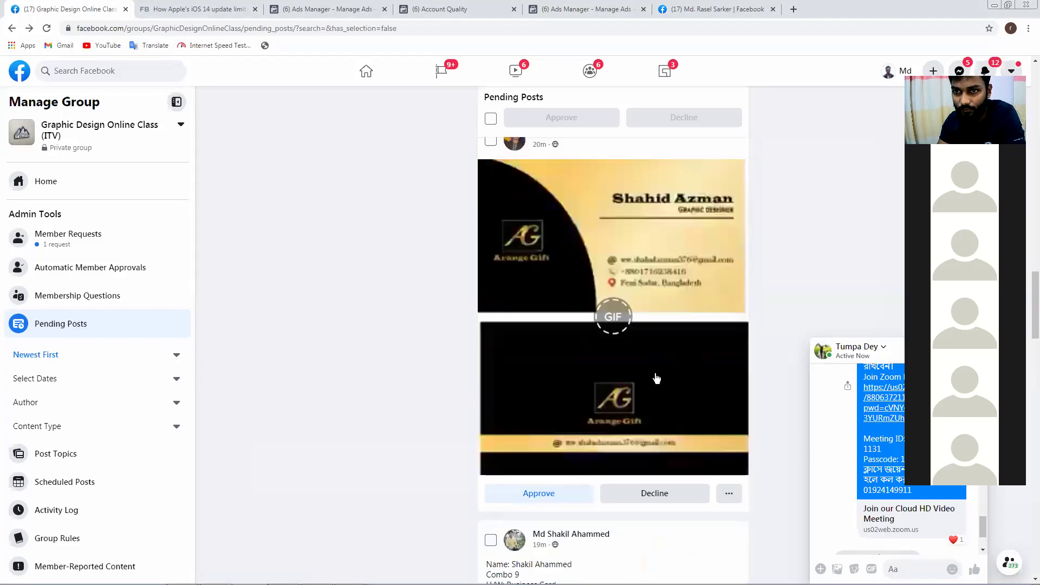
{"action": "scroll", "coordinate": [657, 378], "scroll_direction": "down", "scroll_amount": 6}
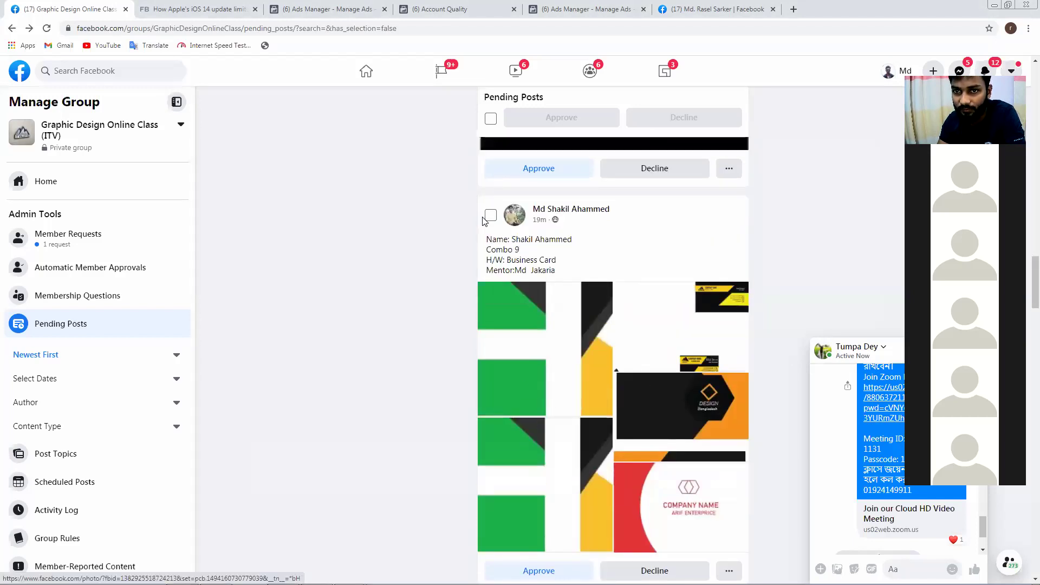
{"action": "left_click", "coordinate": [490, 219]}
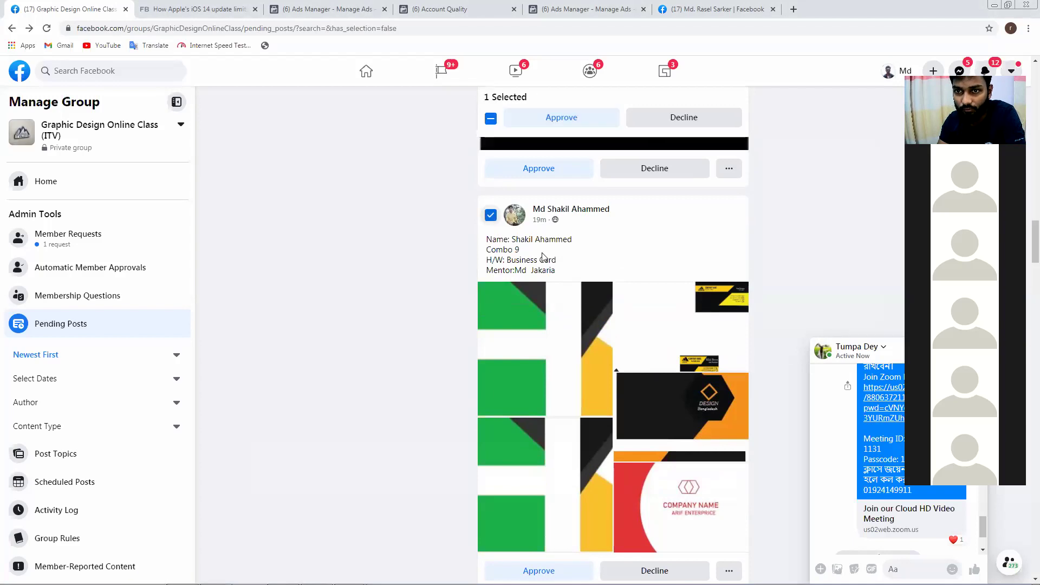
- Browse the card photos in the pending post that starts with the green BUSINESS NAME design, and return to the post list
{"action": "scroll", "coordinate": [558, 287], "scroll_direction": "down", "scroll_amount": 4}
{"action": "scroll", "coordinate": [558, 287], "scroll_direction": "down", "scroll_amount": 9}
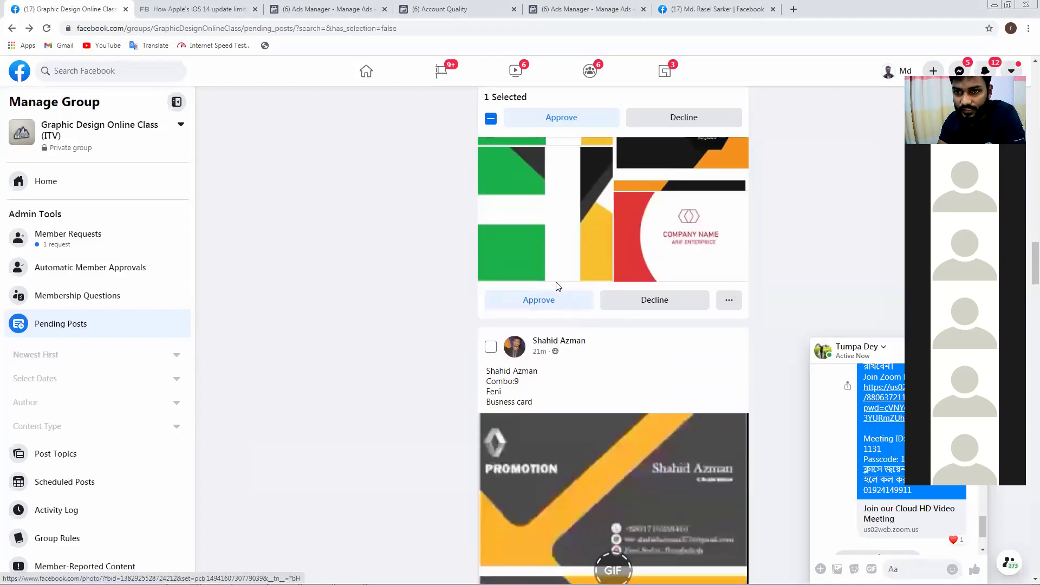
{"action": "scroll", "coordinate": [558, 295], "scroll_direction": "down", "scroll_amount": 2}
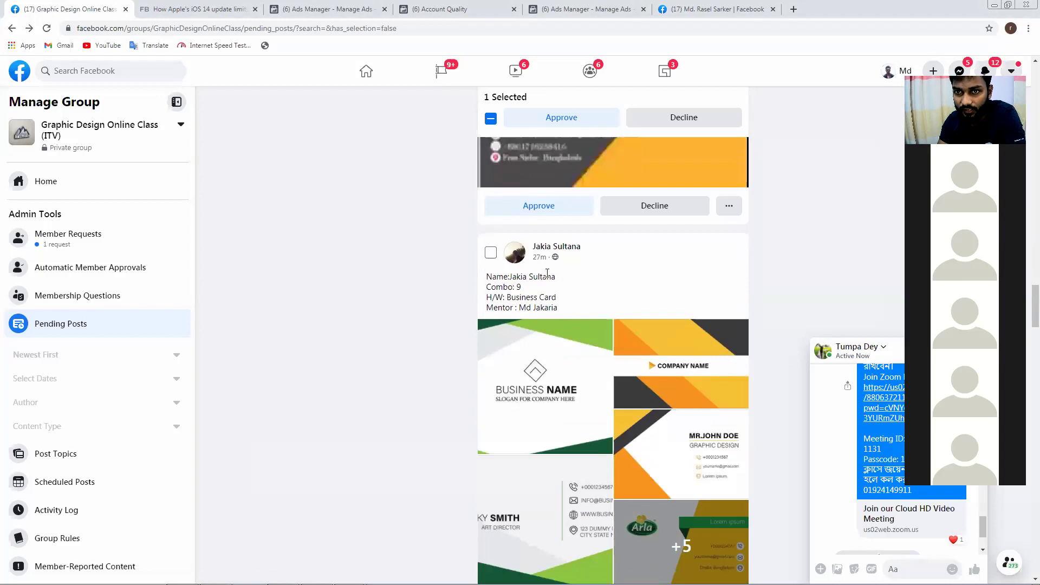
{"action": "left_click", "coordinate": [551, 346]}
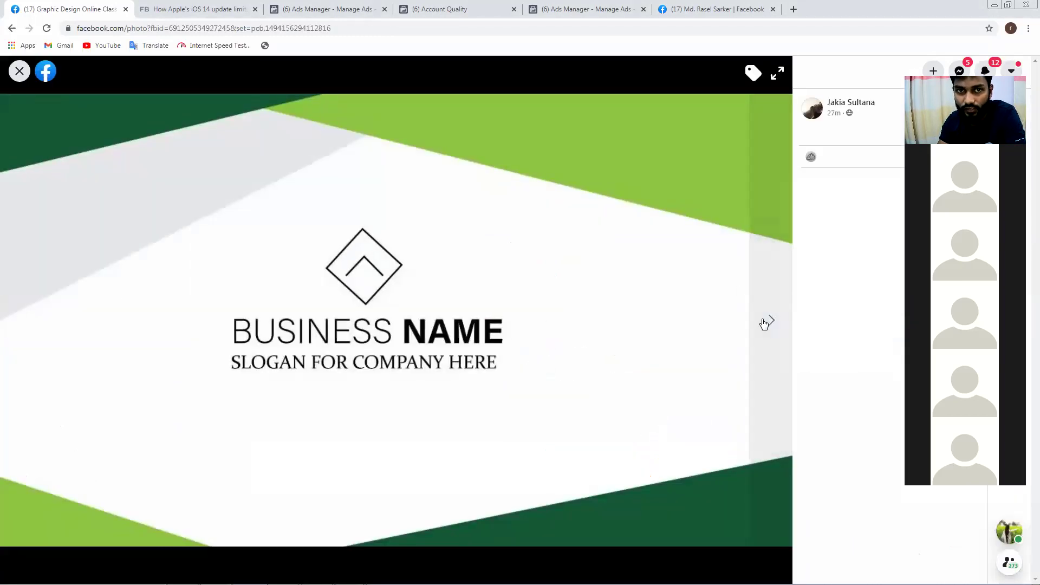
{"action": "left_click", "coordinate": [778, 318]}
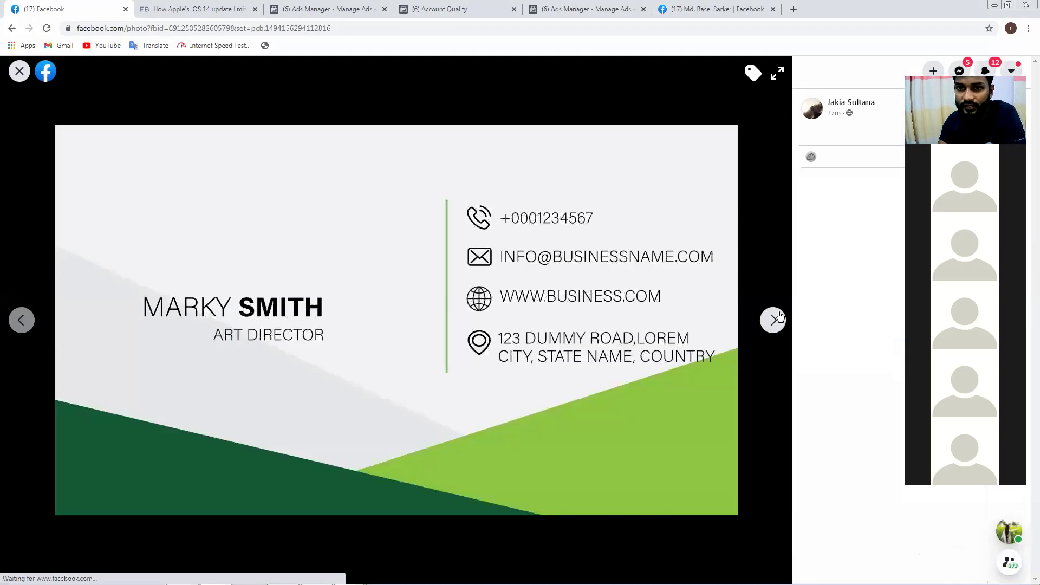
{"action": "left_click", "coordinate": [779, 317]}
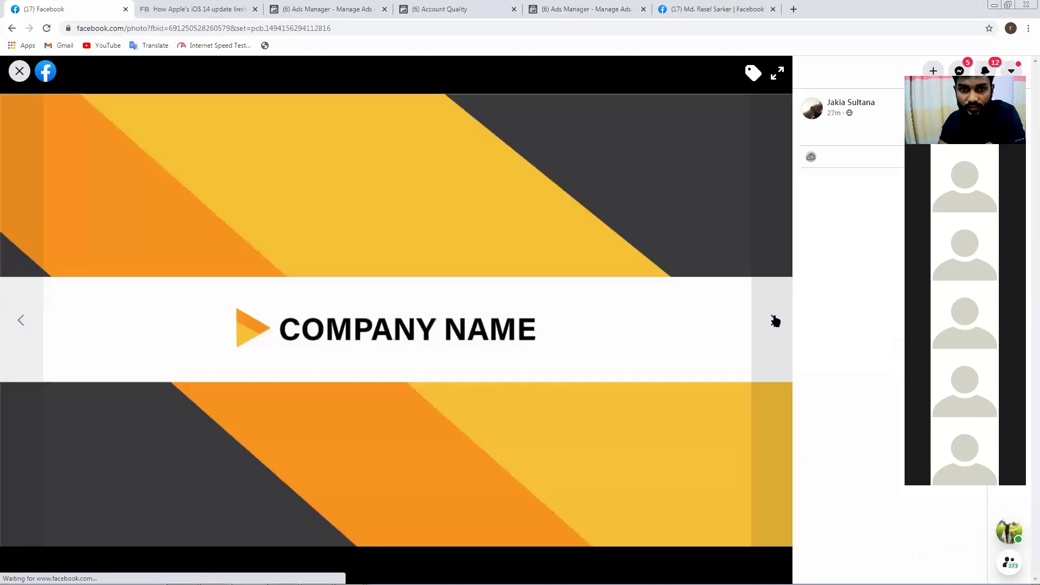
{"action": "left_click", "coordinate": [775, 321]}
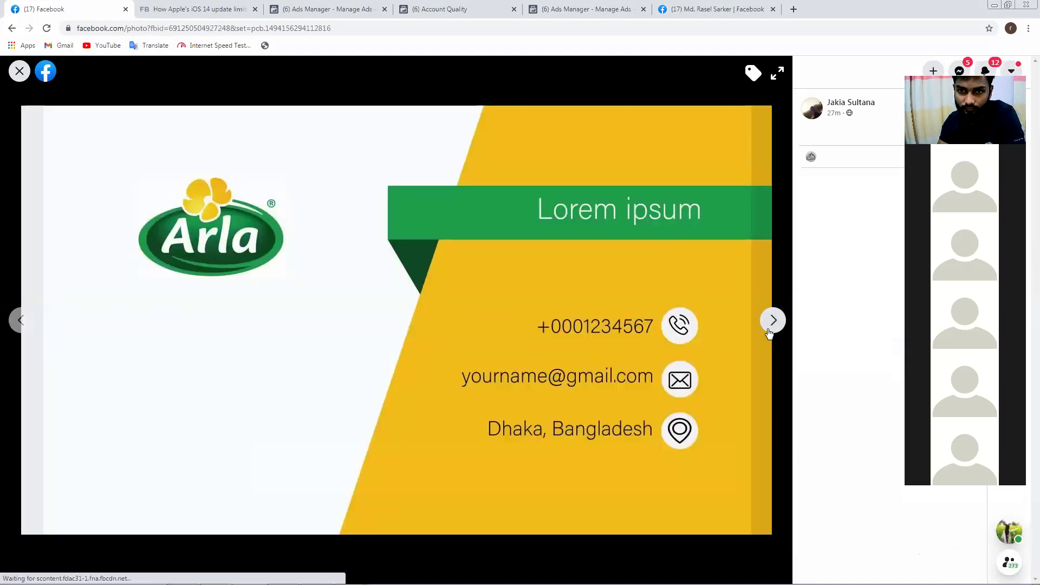
{"action": "left_click", "coordinate": [769, 323]}
{"action": "left_click", "coordinate": [770, 332]}
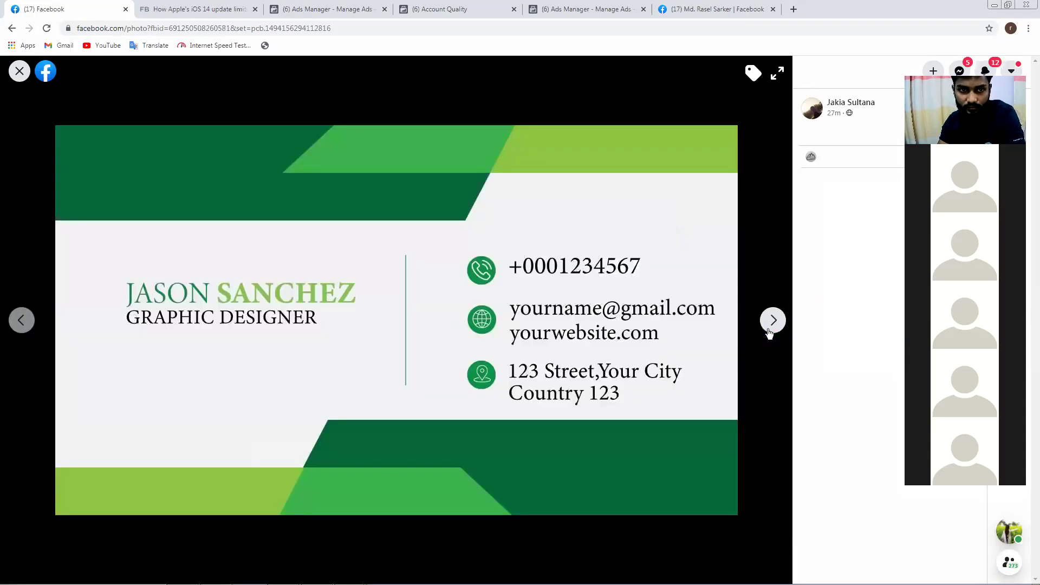
{"action": "left_click", "coordinate": [770, 332]}
{"action": "left_click", "coordinate": [770, 332]}
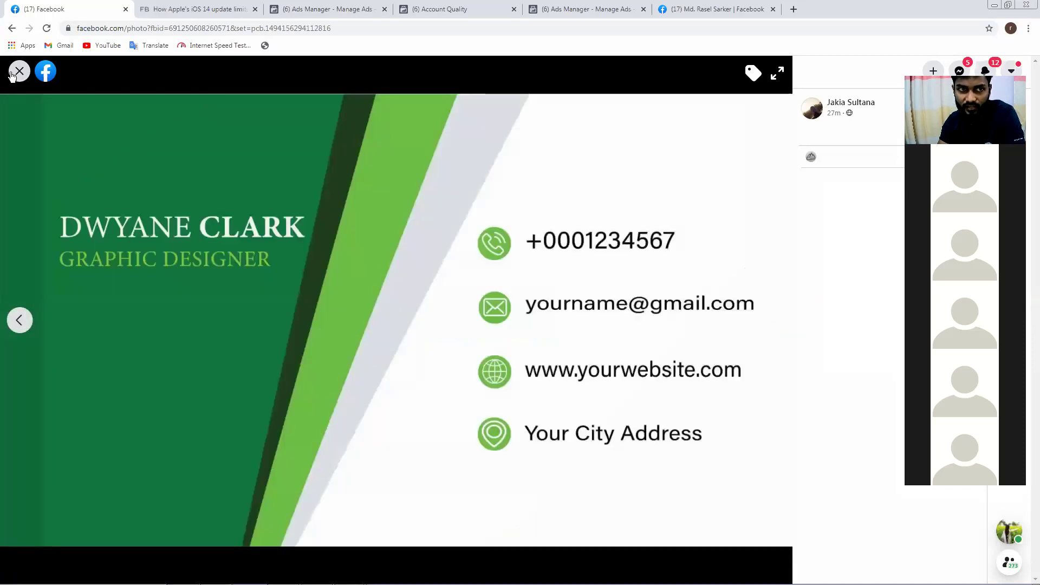
{"action": "key", "text": "Escape"}
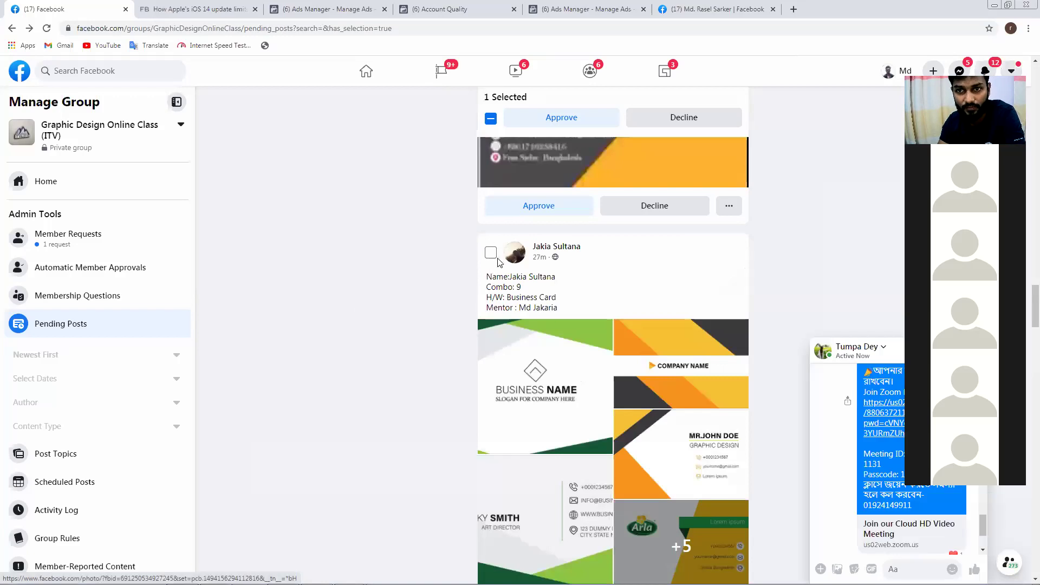
- Add the BUSINESS NAME card post and the following Combo 9 post with the VERAZO card to the bulk selection
{"action": "left_click", "coordinate": [491, 253]}
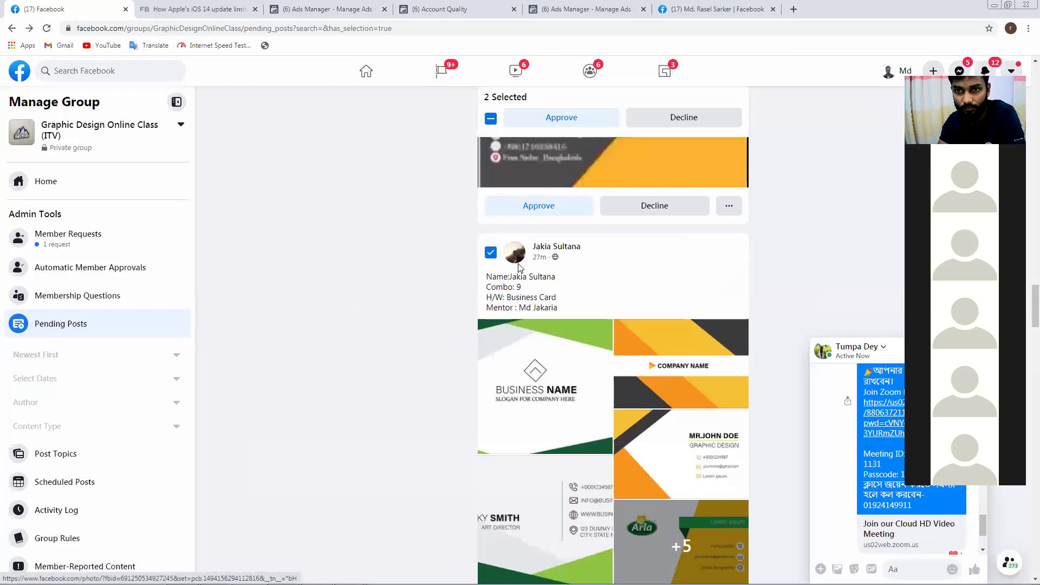
{"action": "scroll", "coordinate": [560, 344], "scroll_direction": "down", "scroll_amount": 8}
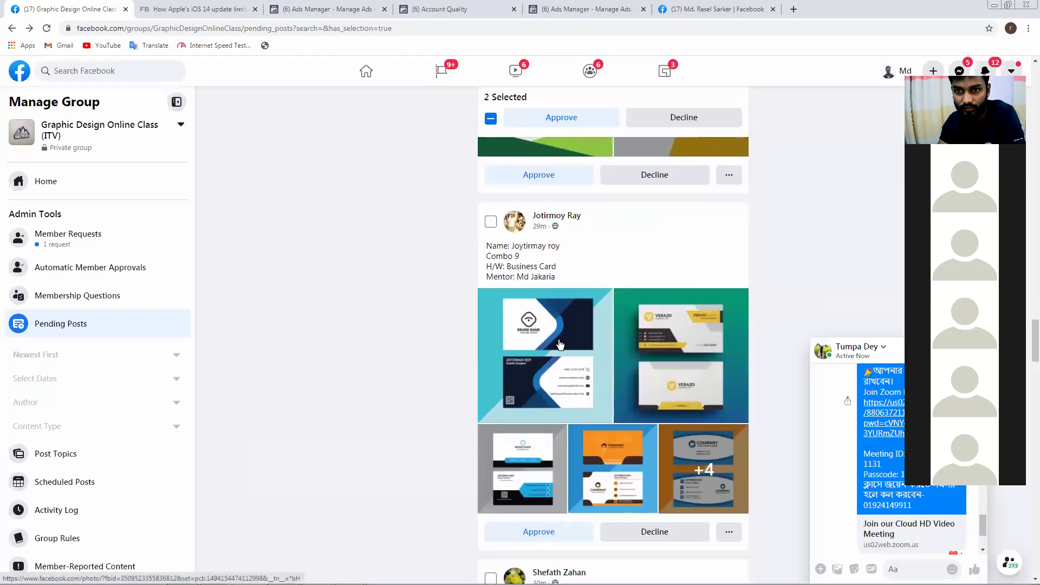
{"action": "left_click", "coordinate": [491, 222]}
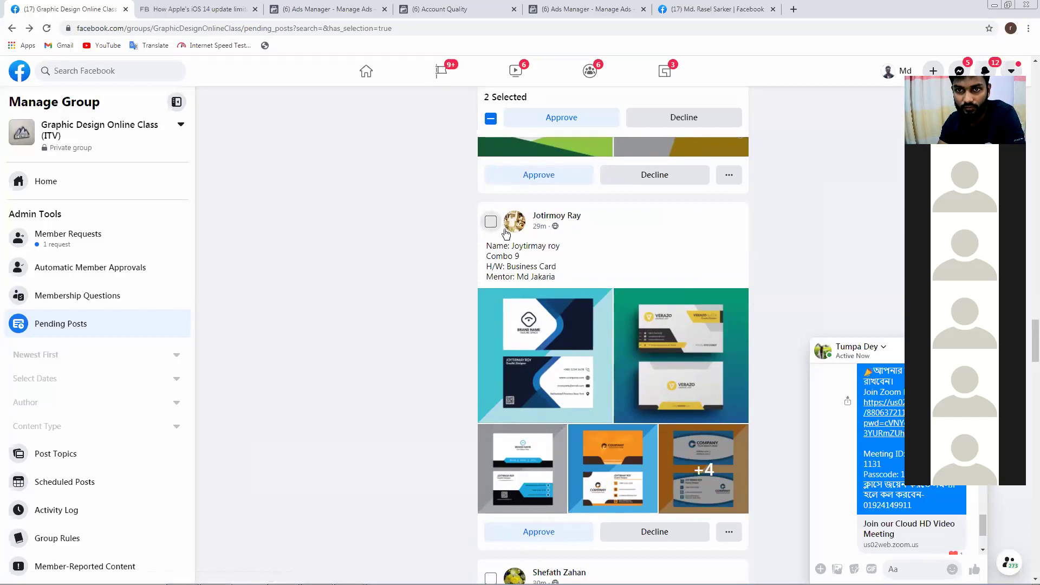
- Examine the business card photos in the Combo 9 post with the VERAZO design, from BRAND NAME to VEDANTHA NATURAL
{"action": "left_click", "coordinate": [564, 304]}
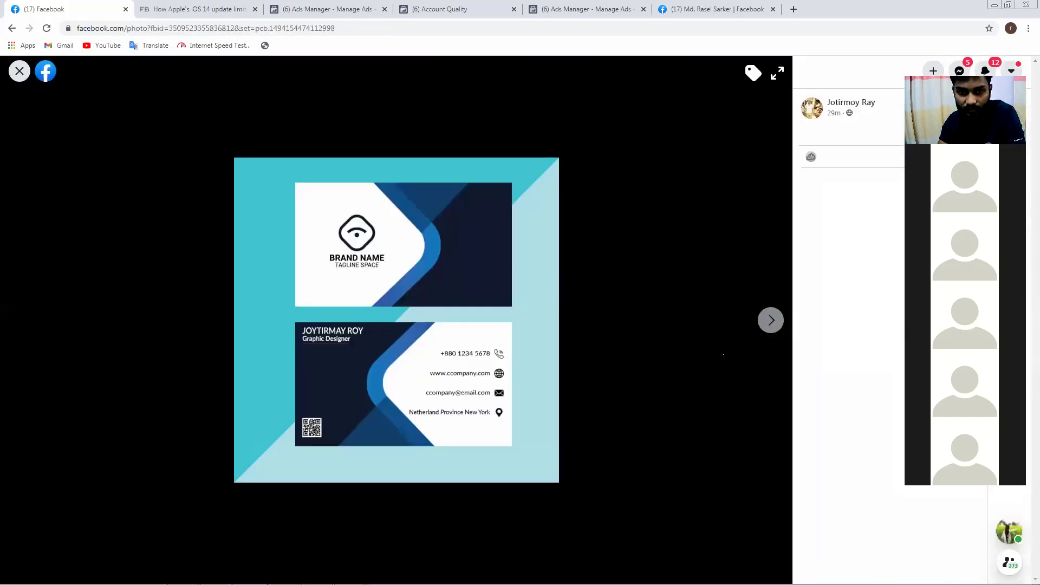
{"action": "left_click", "coordinate": [772, 321]}
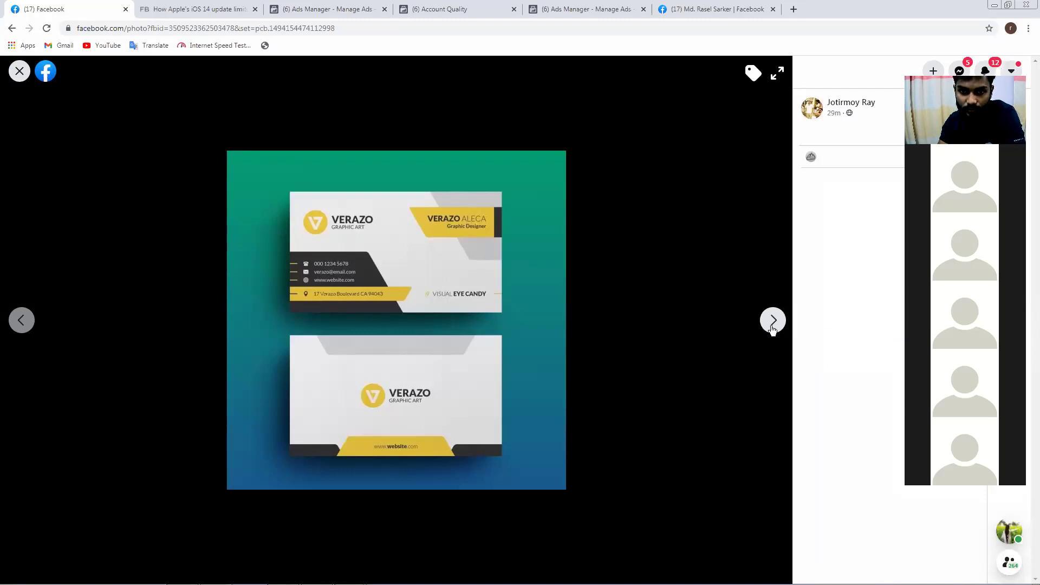
{"action": "left_click", "coordinate": [772, 325]}
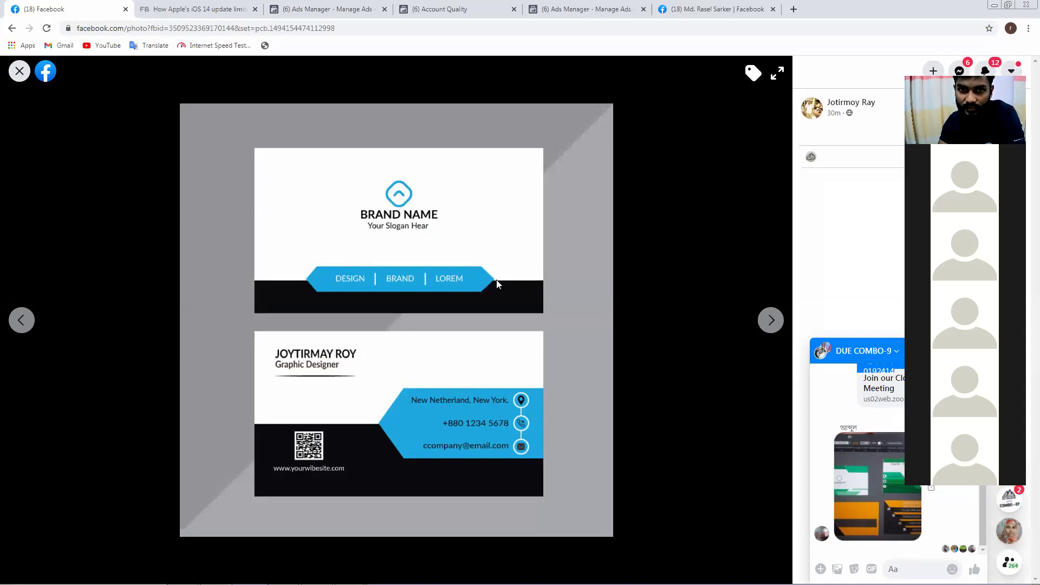
{"action": "left_click", "coordinate": [774, 321]}
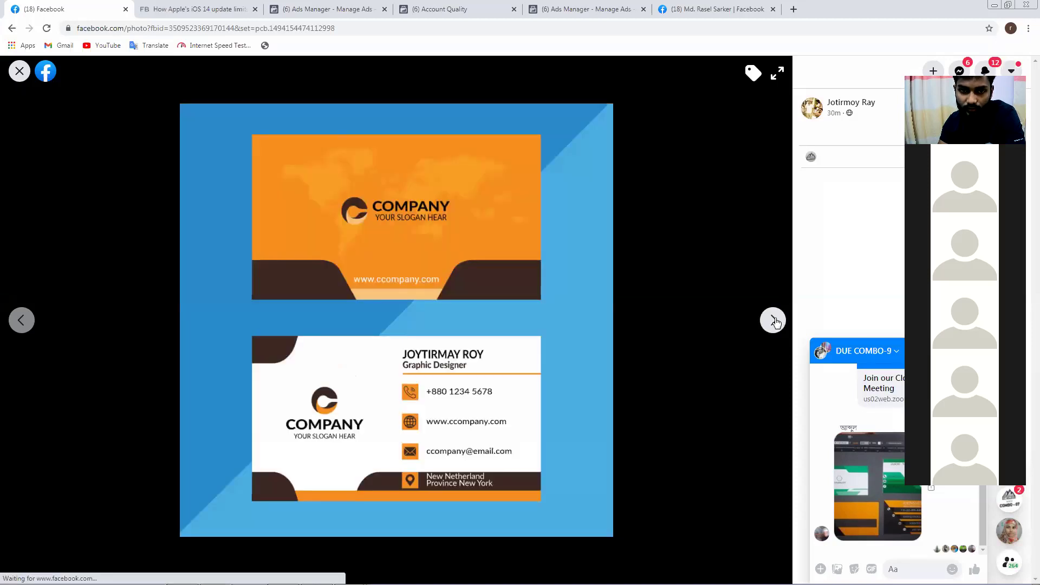
{"action": "left_click", "coordinate": [773, 320]}
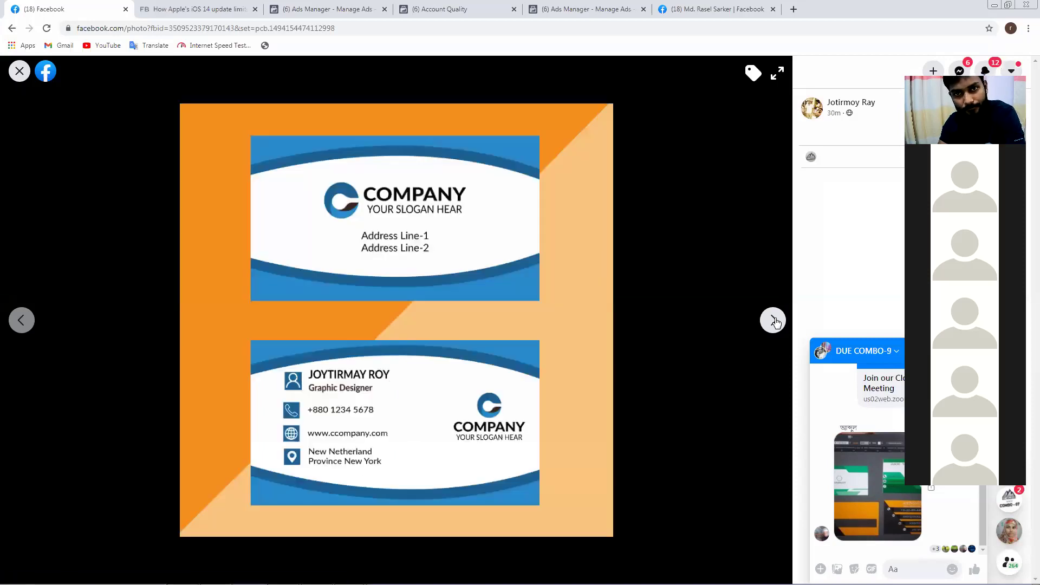
{"action": "left_click", "coordinate": [774, 321]}
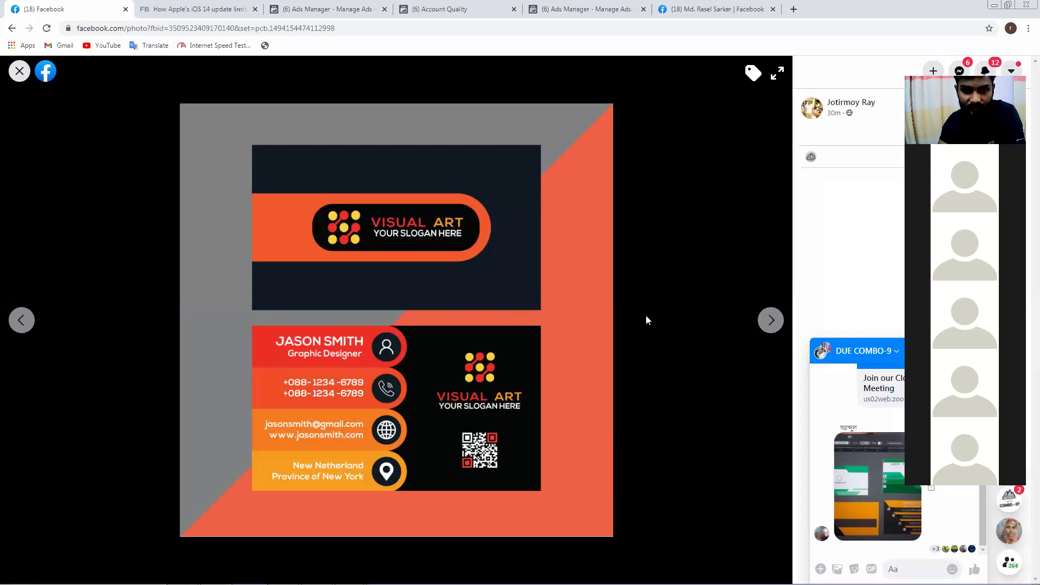
{"action": "left_click", "coordinate": [773, 320]}
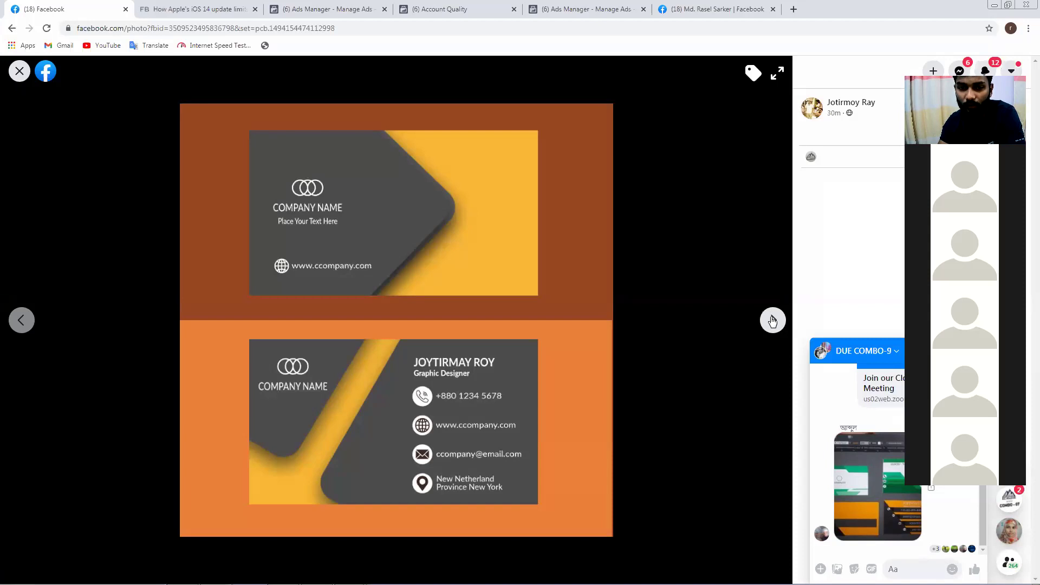
{"action": "left_click", "coordinate": [773, 320]}
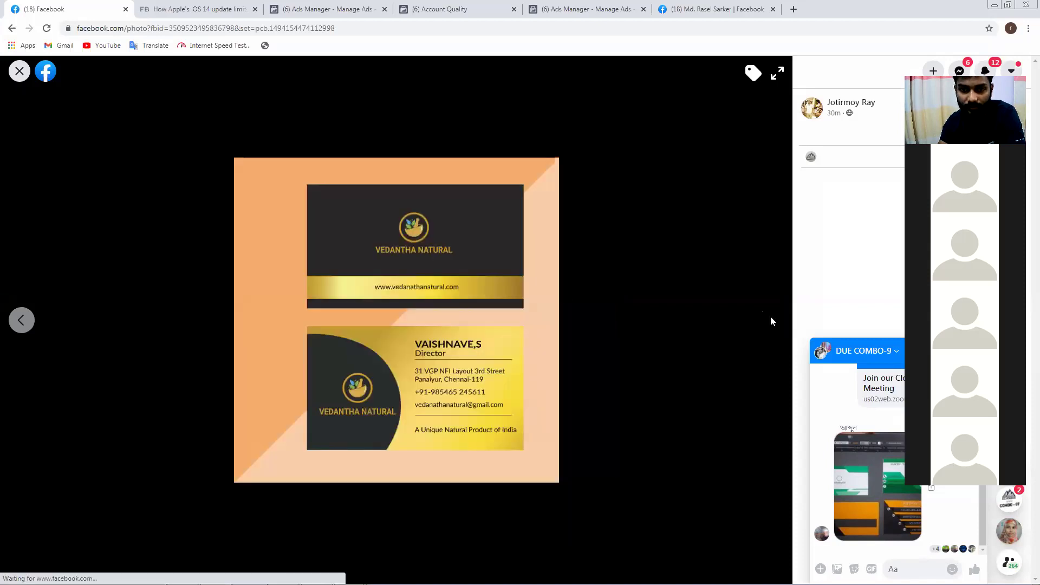
- Leave the photo viewer and open the Facebook notifications list
{"action": "key", "text": "Escape"}
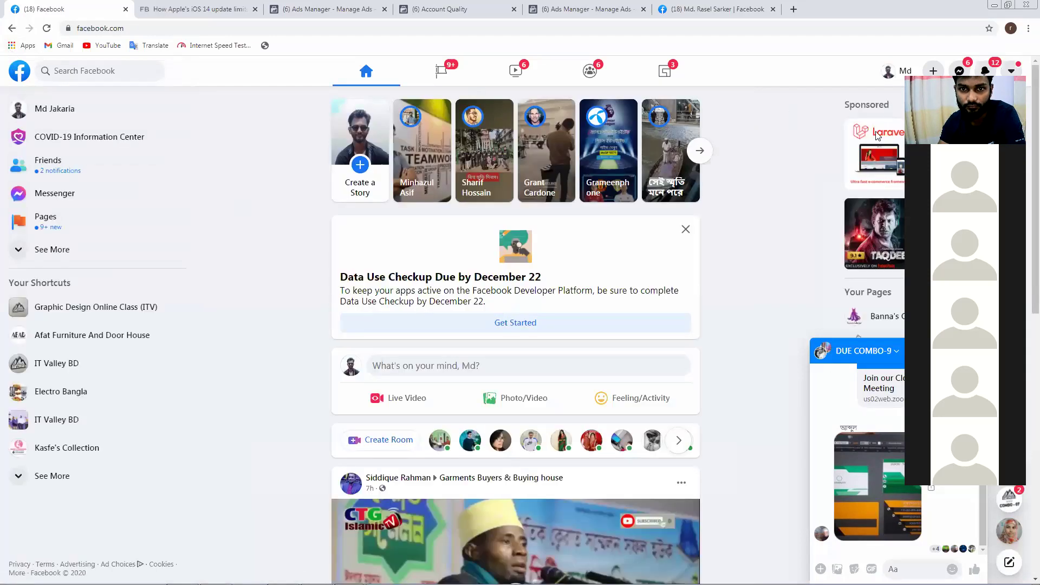
{"action": "left_click", "coordinate": [985, 71]}
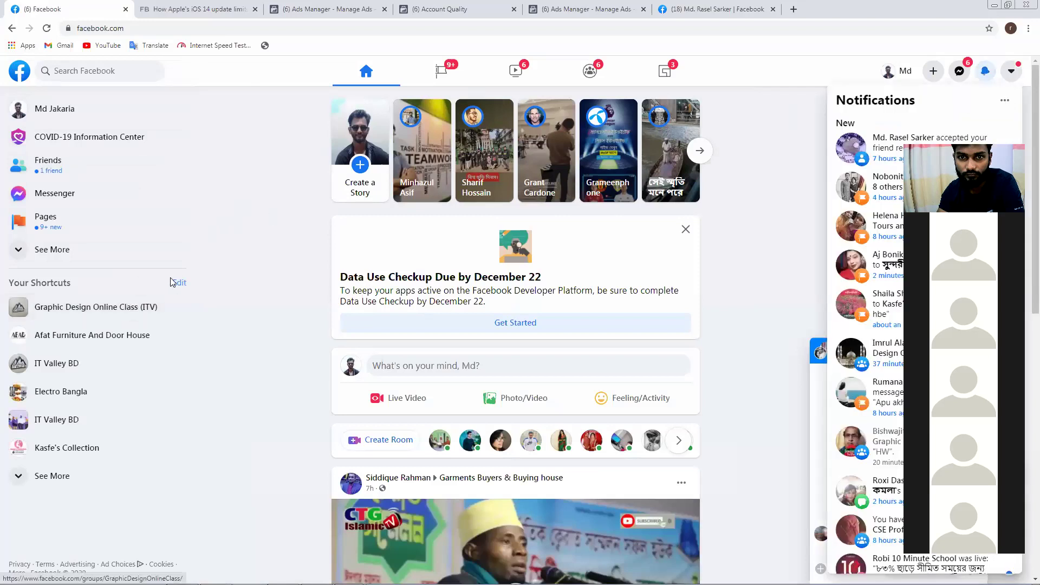
- Open the Graphic Design Online Class (ITV) group's pending posts and go down past the PROMOTION and Arange Gift card posts
{"action": "left_click", "coordinate": [111, 307]}
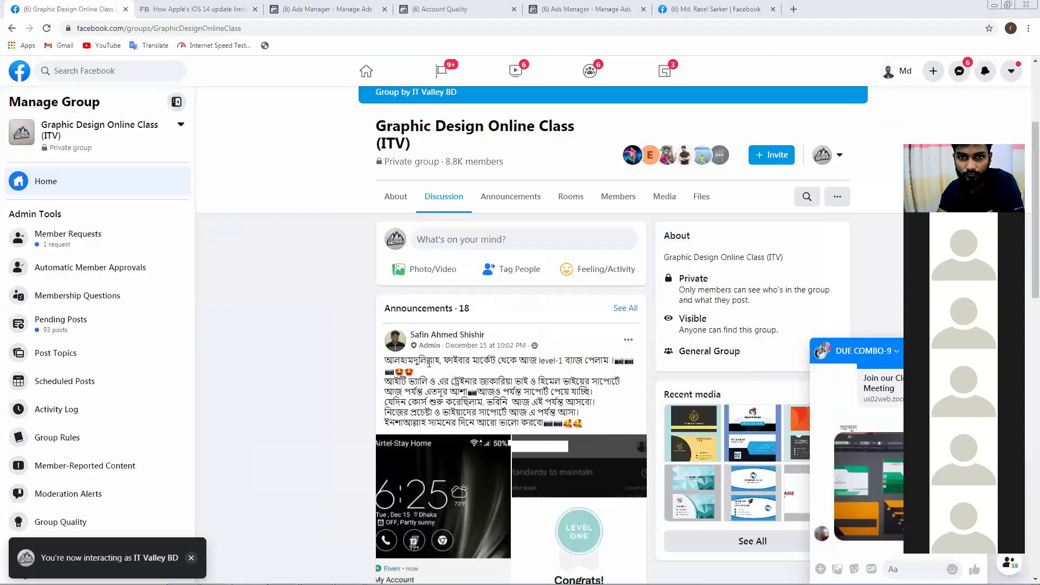
{"action": "left_click", "coordinate": [84, 328]}
{"action": "scroll", "coordinate": [591, 416], "scroll_direction": "down", "scroll_amount": 2}
{"action": "scroll", "coordinate": [591, 416], "scroll_direction": "down", "scroll_amount": 20}
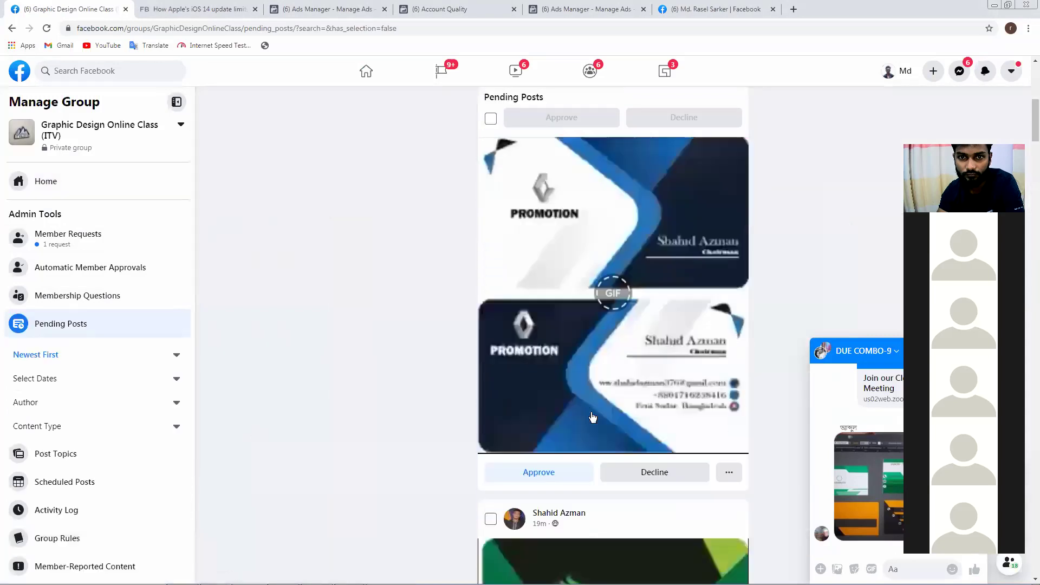
{"action": "scroll", "coordinate": [596, 413], "scroll_direction": "down", "scroll_amount": 10}
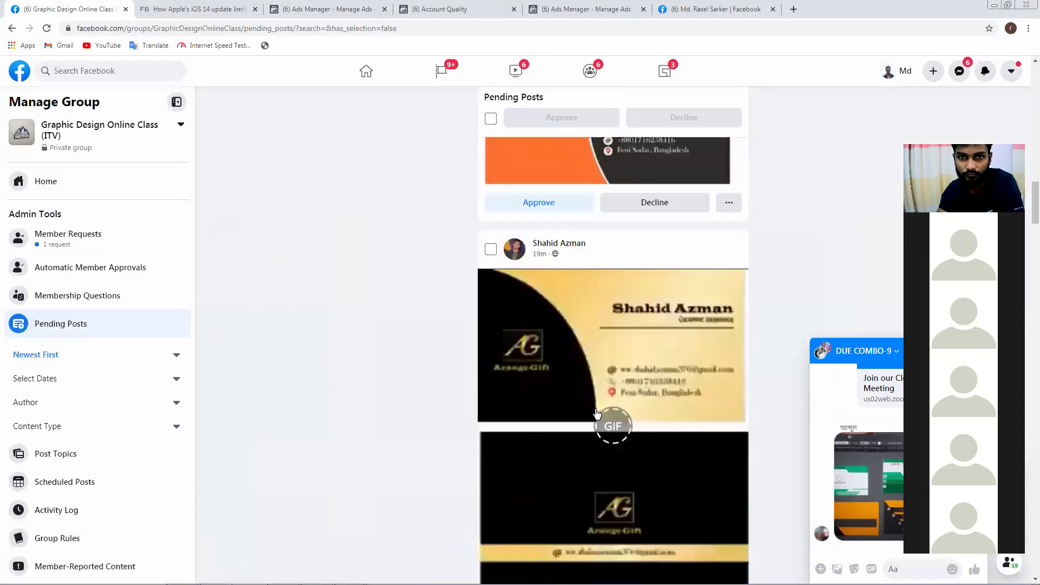
- View the photos in the Combo 9 post with the green Company Name card, up to the black and yellow adidas card
{"action": "left_click", "coordinate": [556, 336]}
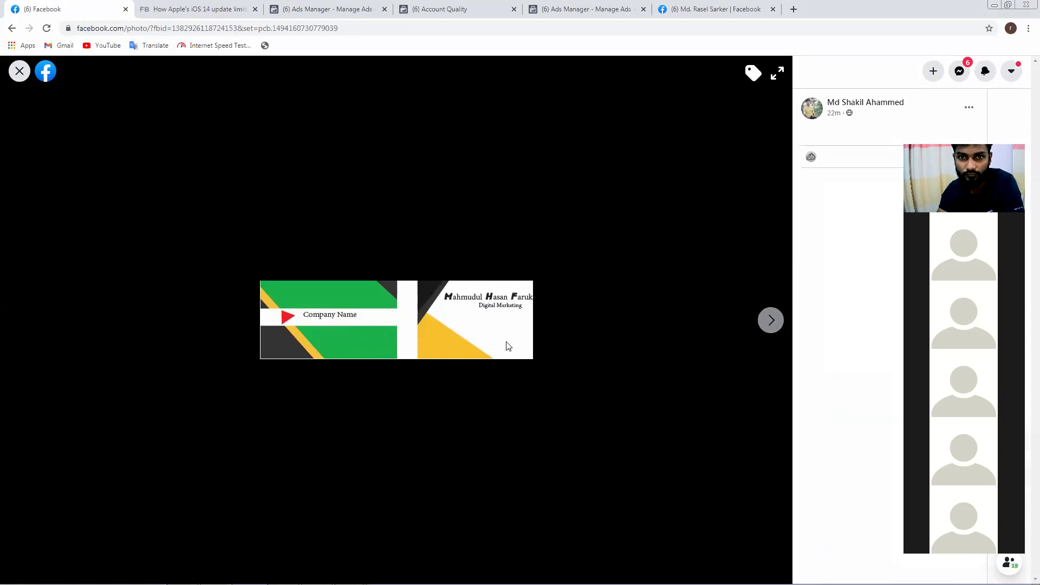
{"action": "left_click", "coordinate": [777, 324]}
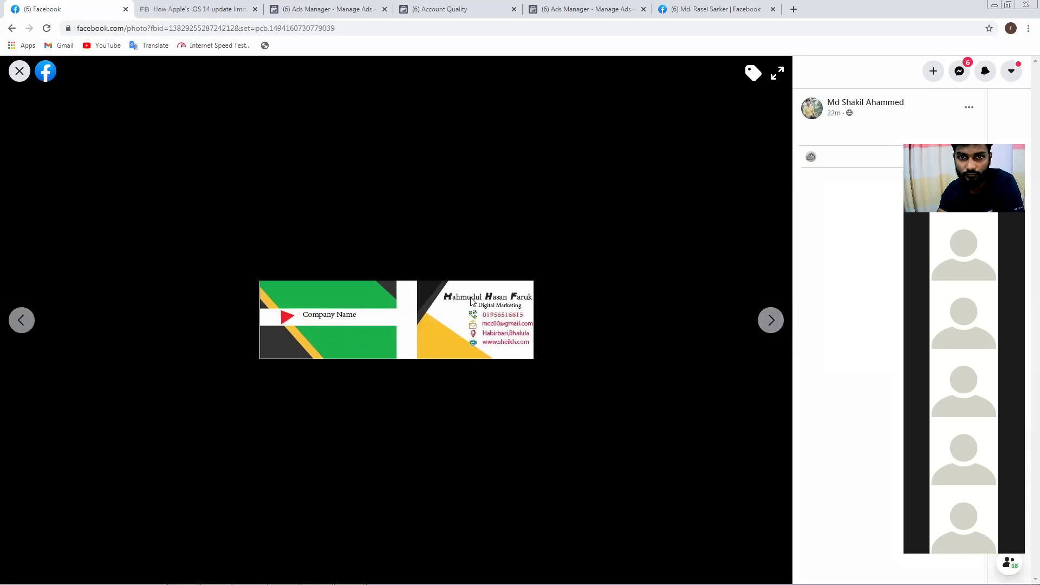
{"action": "left_click", "coordinate": [774, 322]}
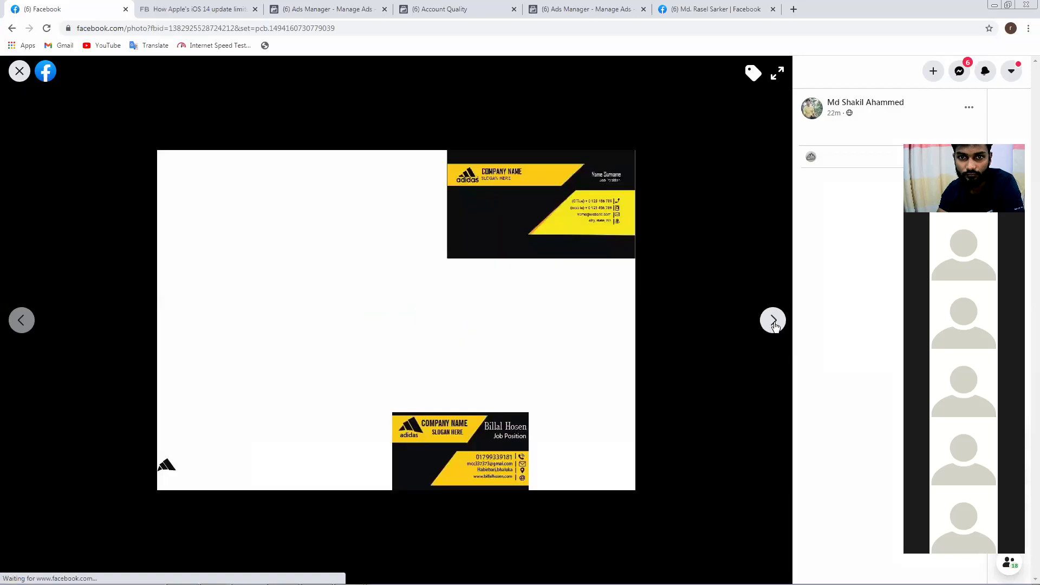
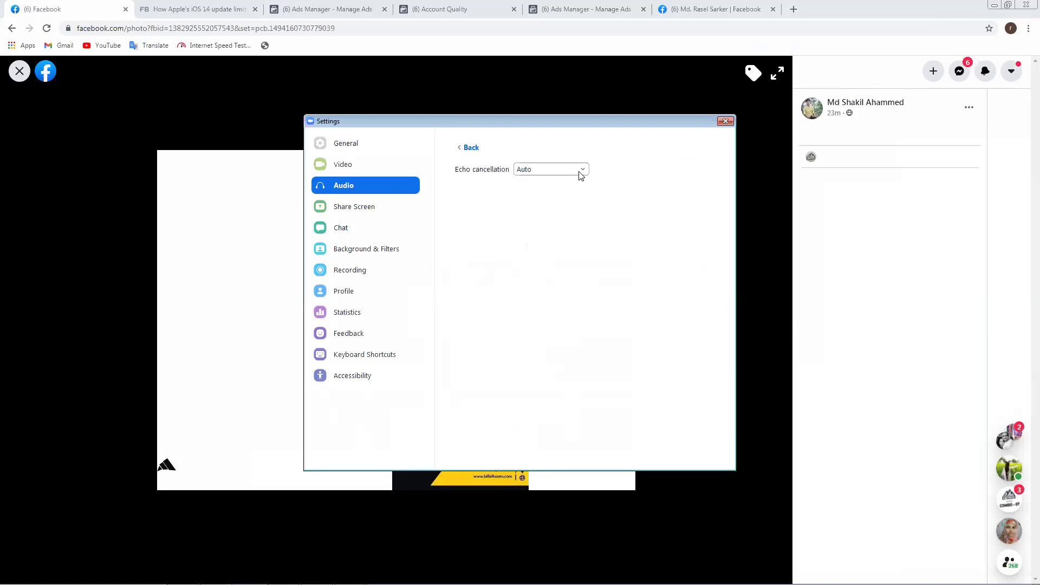
- Close the meeting's audio settings and lower the computer's speaker volume to the minimum
{"action": "left_click", "coordinate": [725, 120]}
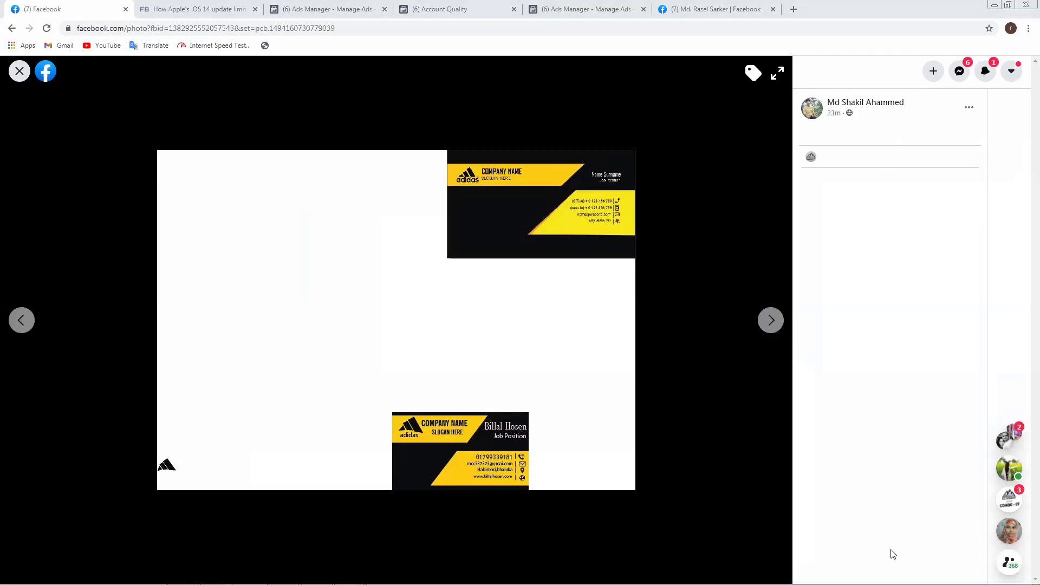
{"action": "left_click", "coordinate": [985, 574]}
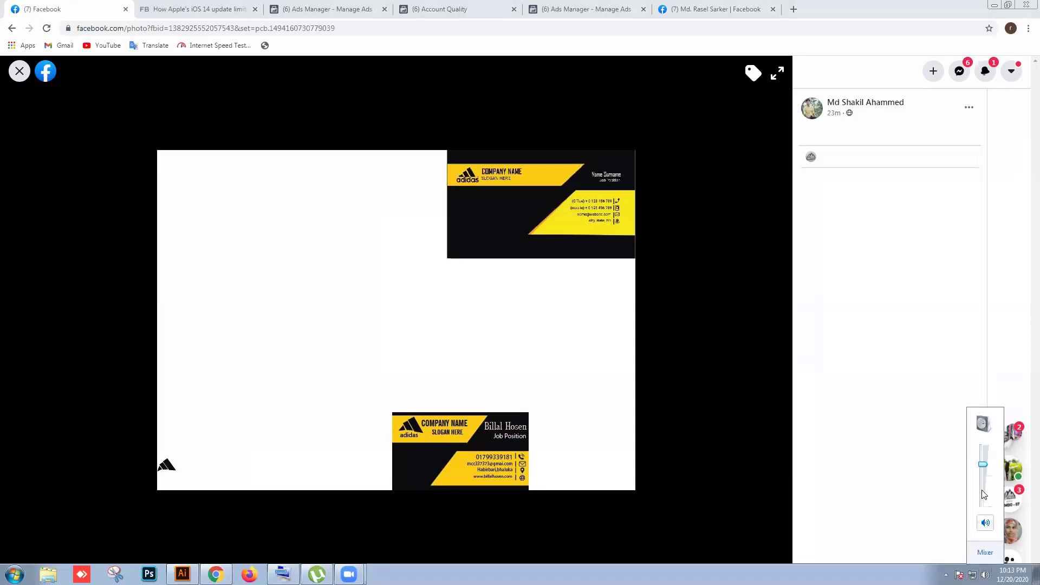
{"action": "left_click_drag", "start_coordinate": [985, 495], "coordinate": [985, 528]}
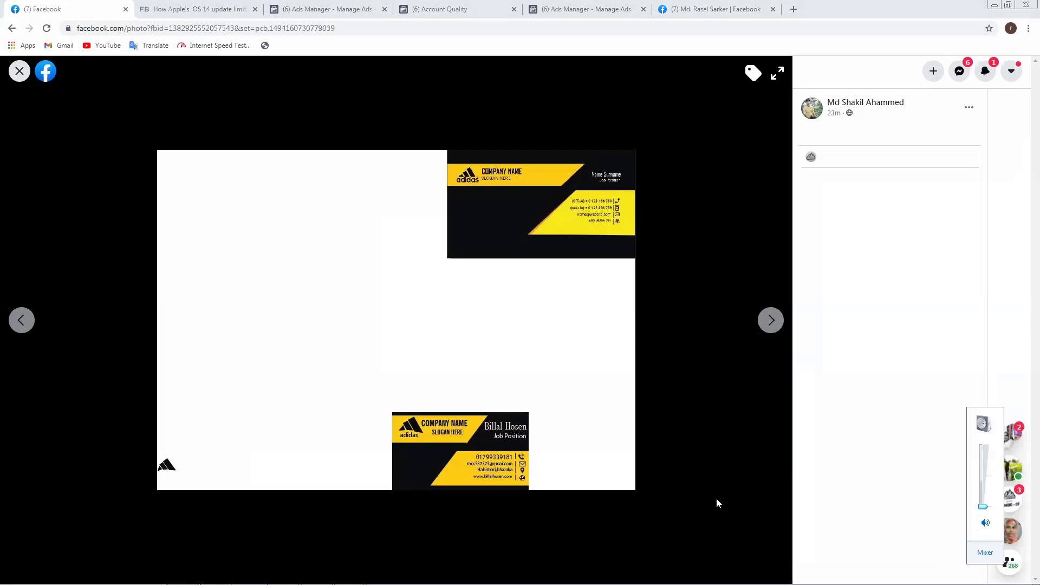
{"action": "left_click", "coordinate": [444, 449]}
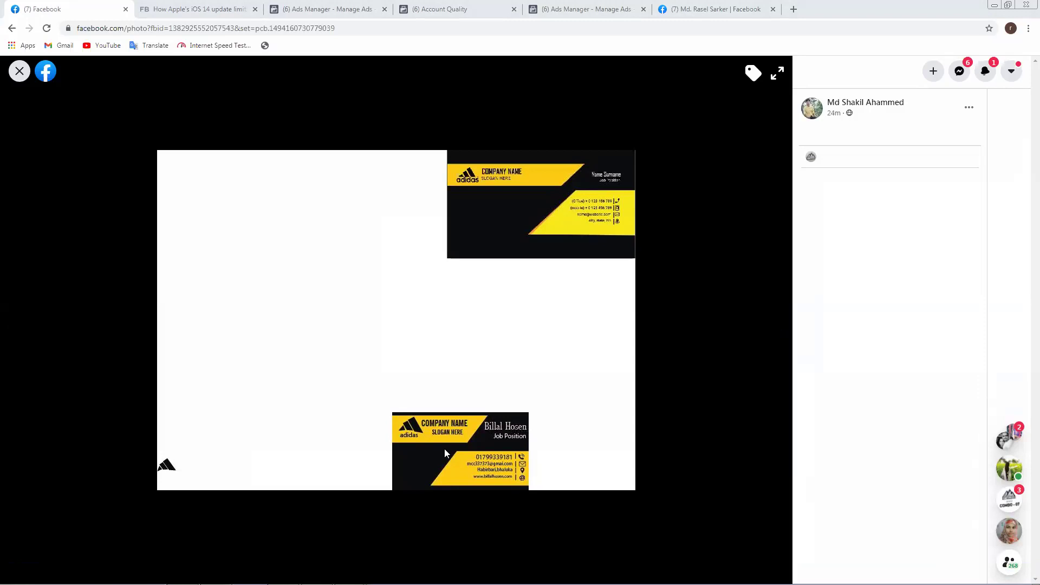
- View the orange DESIGN card and the red COMPANY NAME card in the same post, and return to the pending posts
{"action": "left_click", "coordinate": [772, 321]}
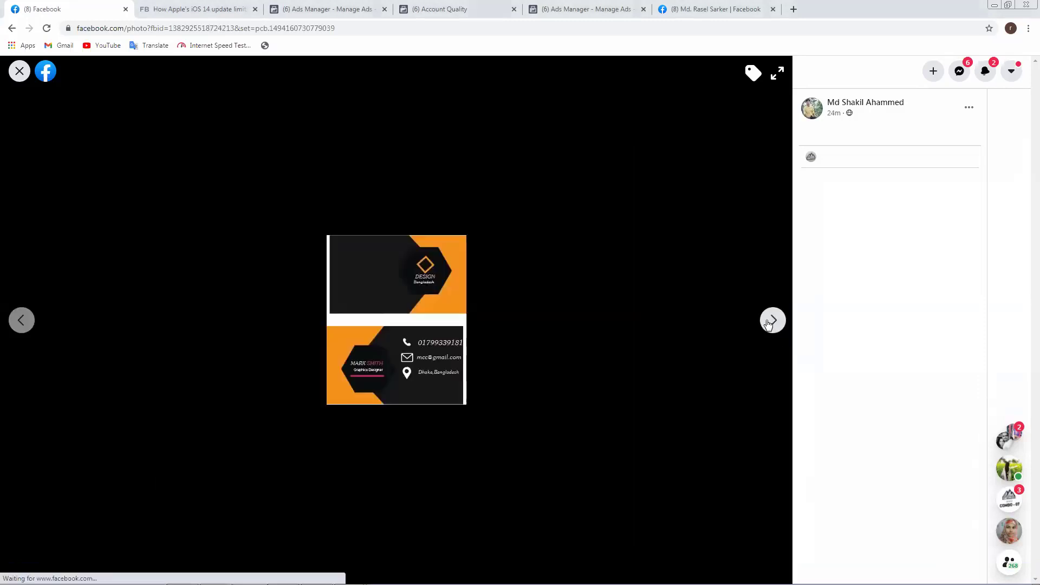
{"action": "left_click", "coordinate": [768, 323]}
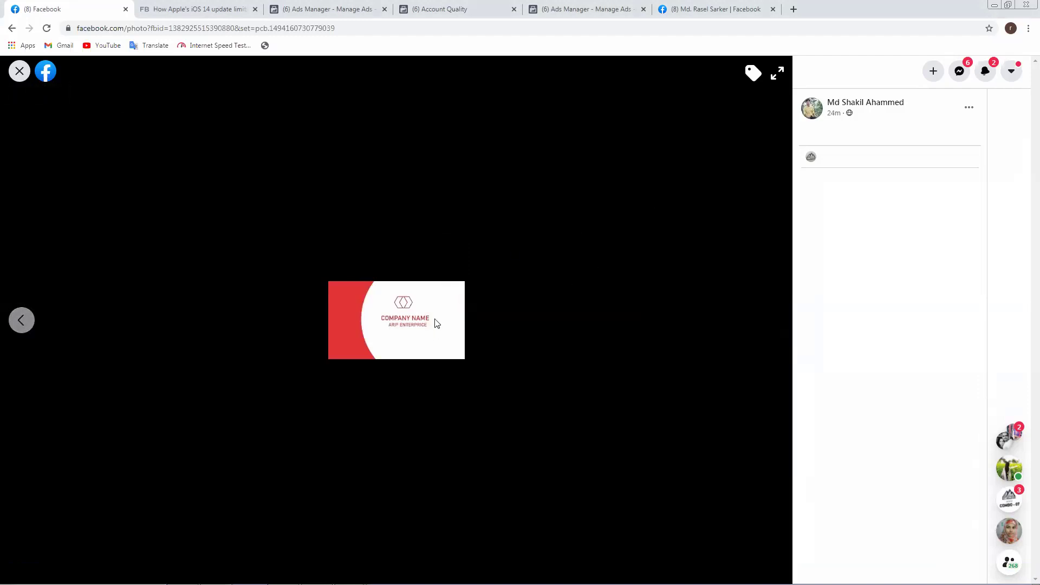
{"action": "left_click", "coordinate": [26, 79]}
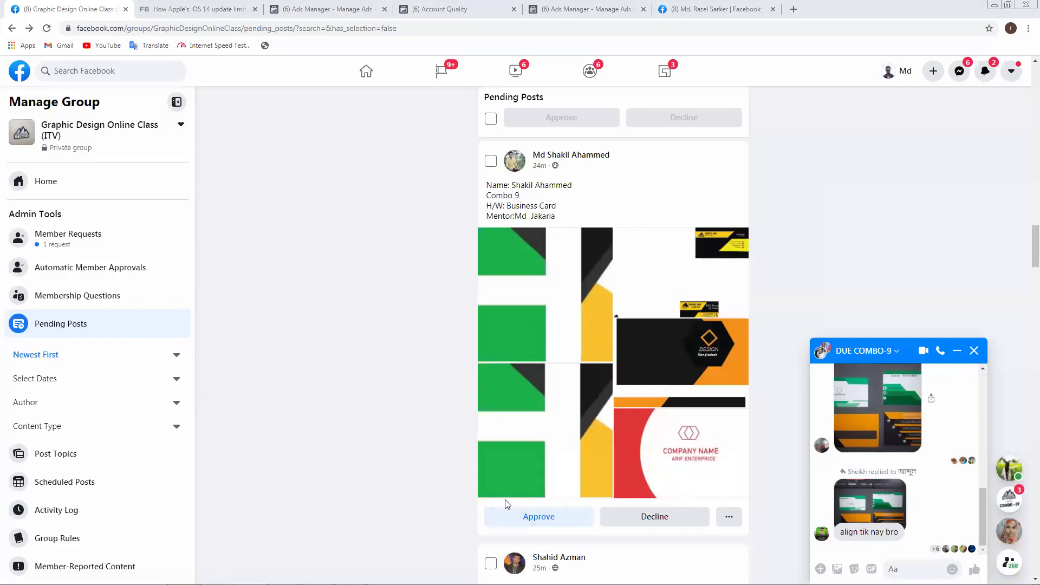
- Select the green BUSINESS NAME card post and the following Combo 9 post with the VERAZO card for bulk handling
{"action": "scroll", "coordinate": [543, 380], "scroll_direction": "down", "scroll_amount": 15}
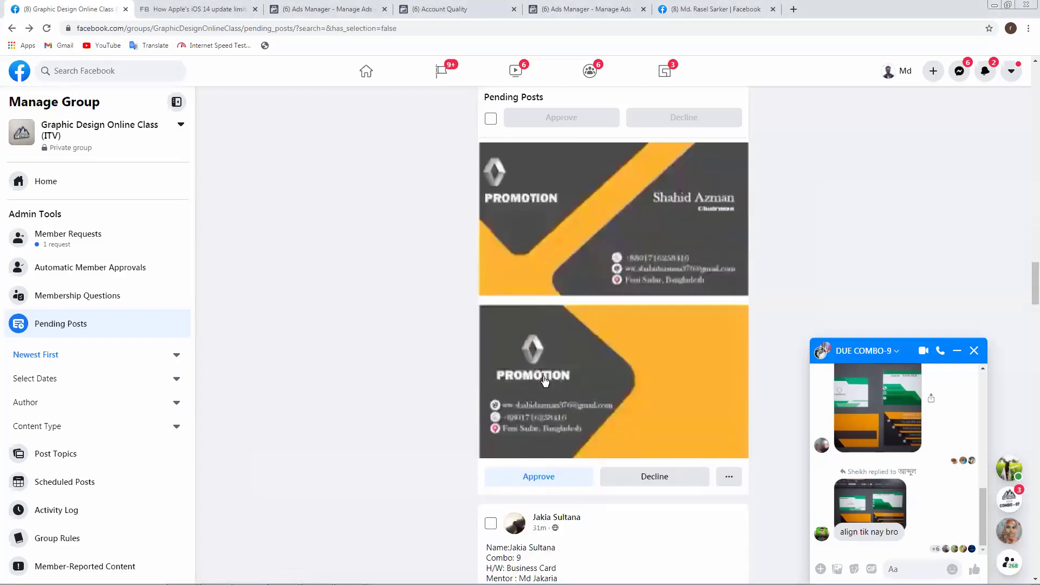
{"action": "scroll", "coordinate": [543, 379], "scroll_direction": "up", "scroll_amount": 7}
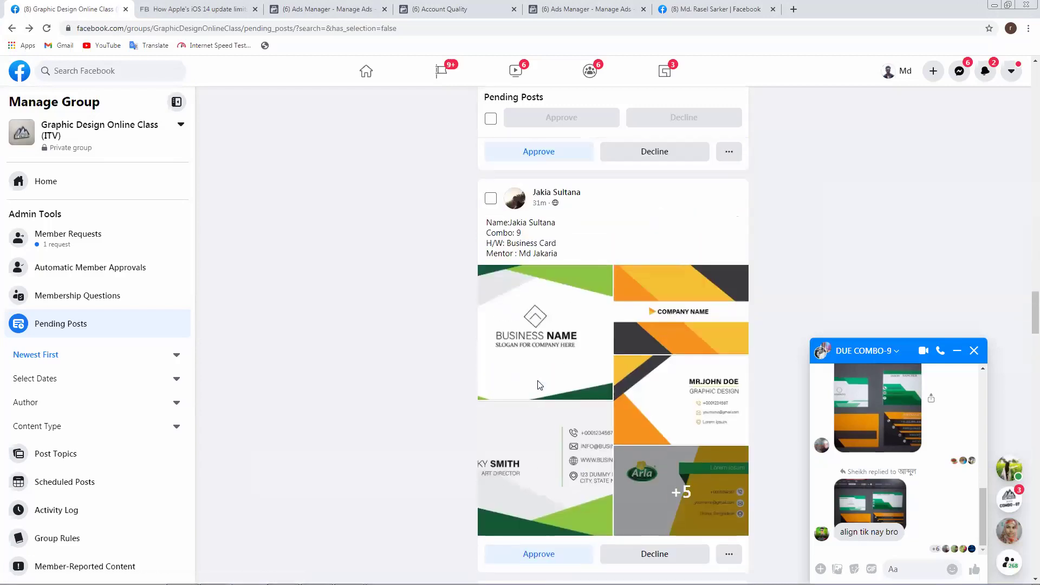
{"action": "left_click", "coordinate": [490, 199]}
{"action": "scroll", "coordinate": [485, 332], "scroll_direction": "down", "scroll_amount": 6}
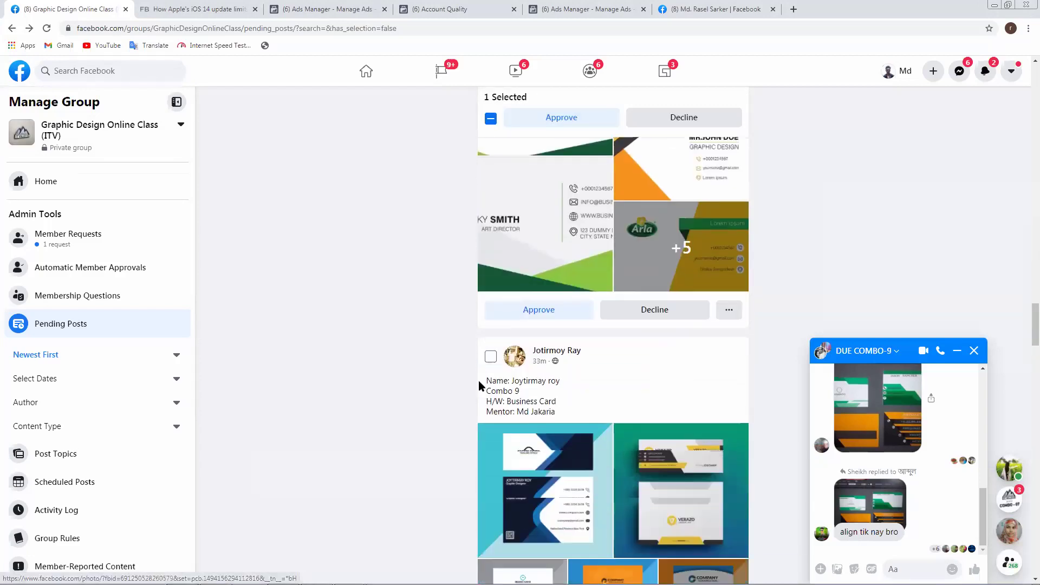
{"action": "left_click", "coordinate": [490, 276]}
{"action": "scroll", "coordinate": [496, 294], "scroll_direction": "down", "scroll_amount": 7}
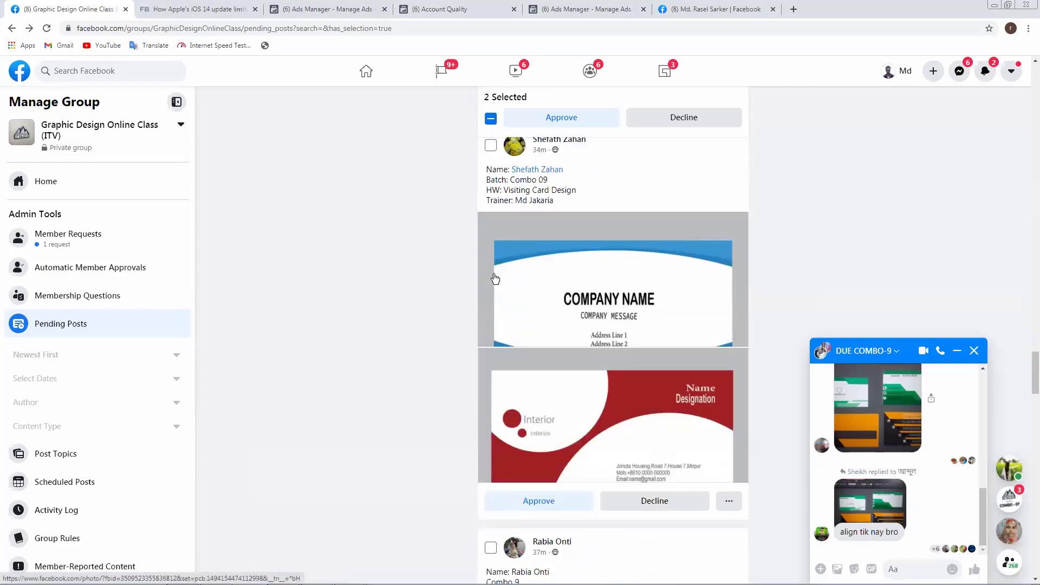
- Examine the blue COMPANY NAME card and the red Interior card in the Combo 09 visiting card post, and leave the photo viewer
{"action": "left_click", "coordinate": [561, 379]}
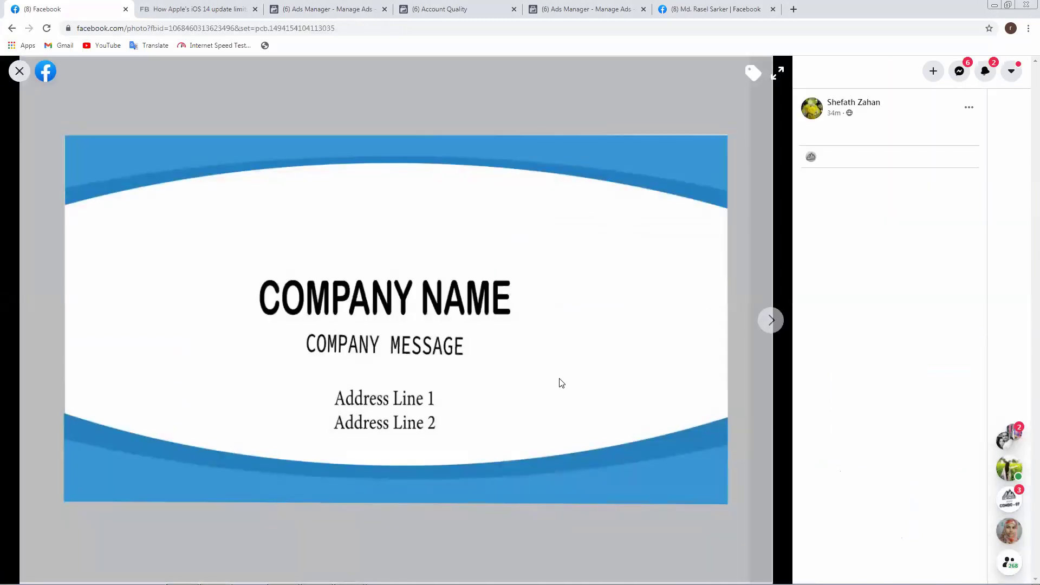
{"action": "left_click", "coordinate": [773, 319]}
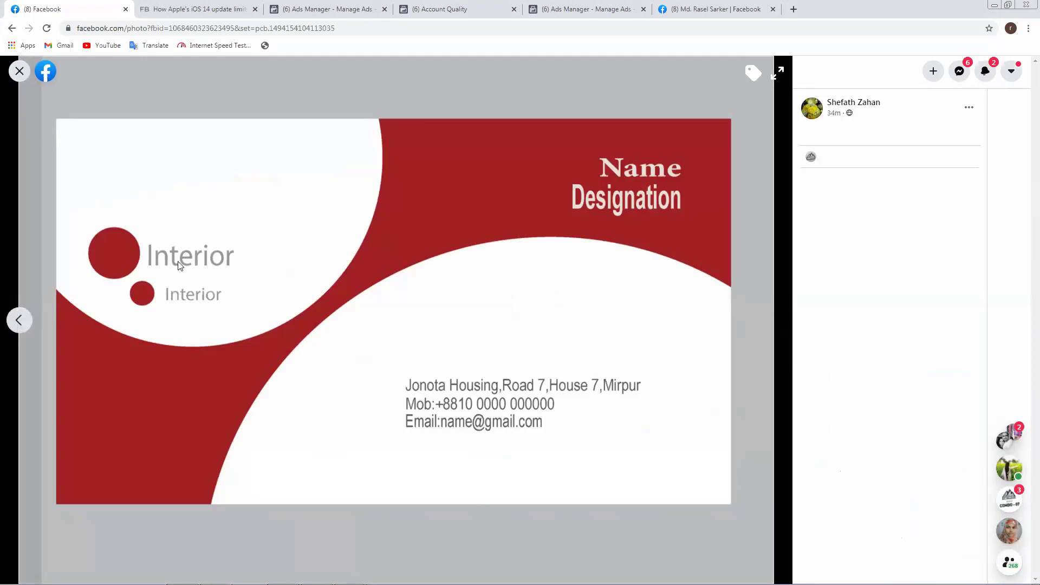
{"action": "left_click", "coordinate": [19, 71]}
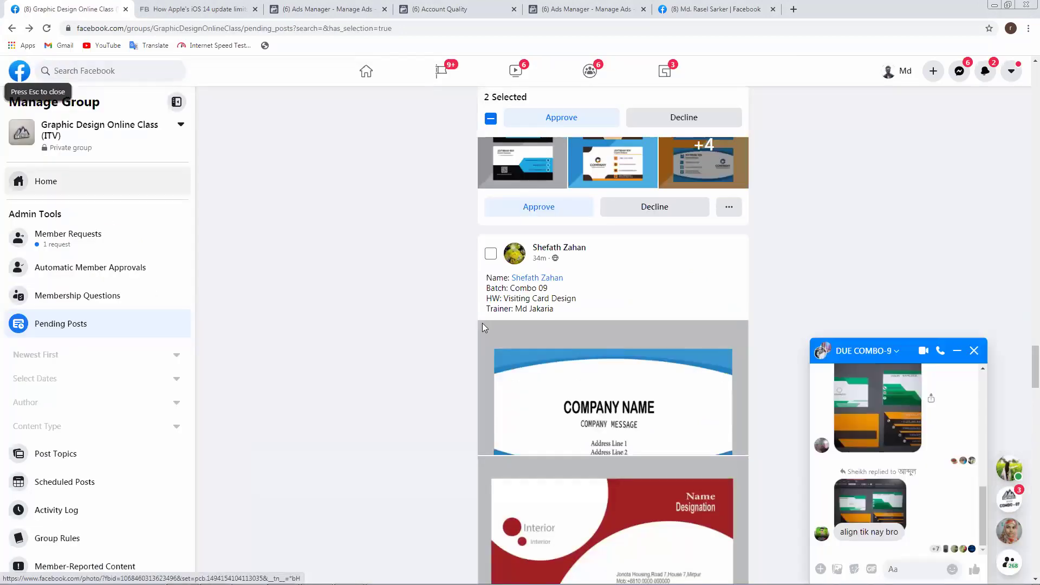
- Close the DUE COMBO-9 chat window and add the blue COMPANY NAME visiting card post to the bulk selection
{"action": "scroll", "coordinate": [515, 353], "scroll_direction": "down", "scroll_amount": 3}
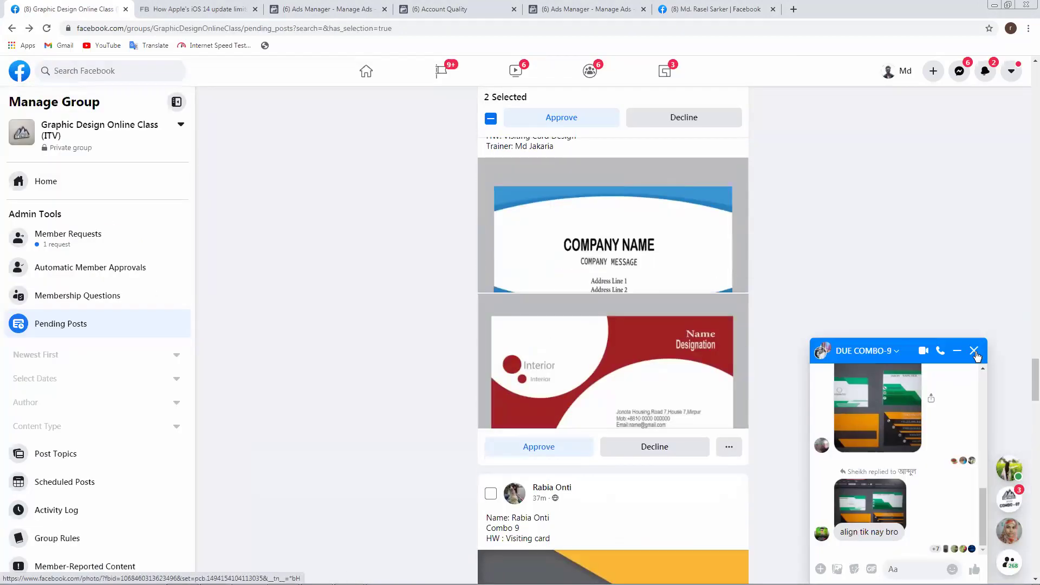
{"action": "left_click", "coordinate": [973, 351]}
{"action": "scroll", "coordinate": [495, 317], "scroll_direction": "up", "scroll_amount": 3}
{"action": "left_click", "coordinate": [490, 255]}
- Review both sides of the grey and yellow LOGO visiting card in the next Combo 9 post, and add that post to the selection
{"action": "scroll", "coordinate": [515, 411], "scroll_direction": "down", "scroll_amount": 7}
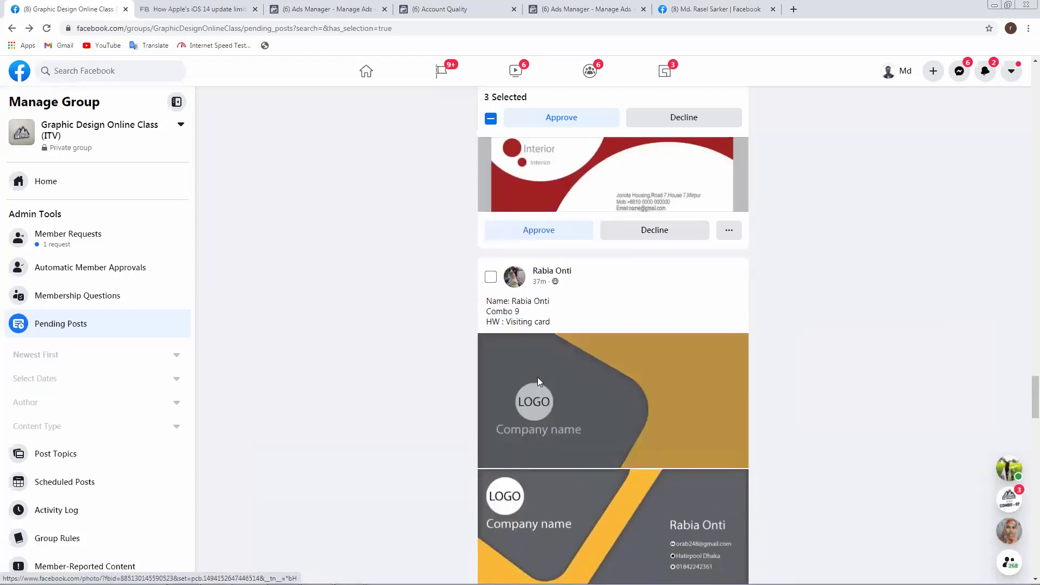
{"action": "left_click", "coordinate": [538, 377]}
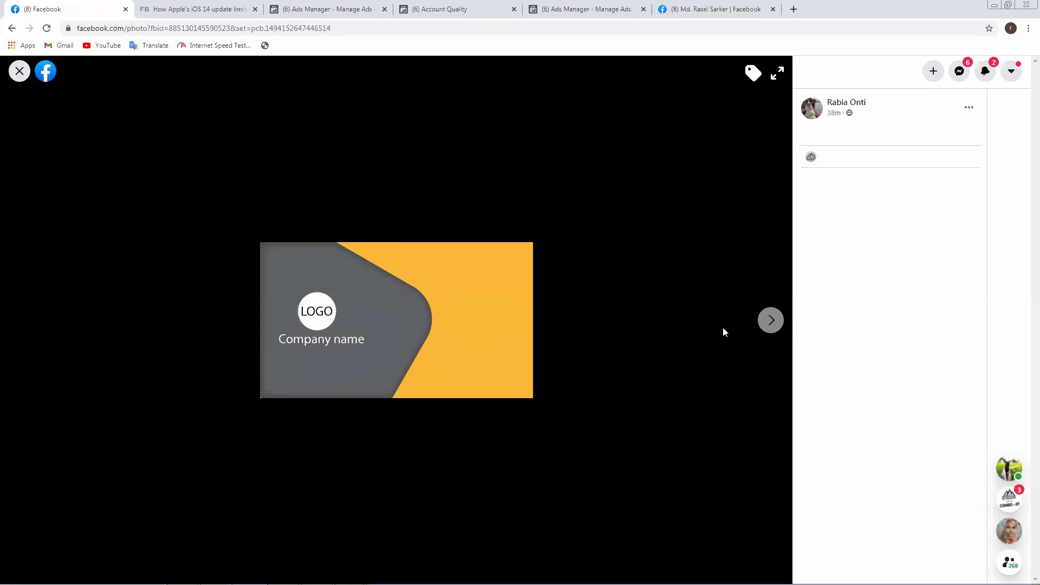
{"action": "left_click", "coordinate": [768, 321]}
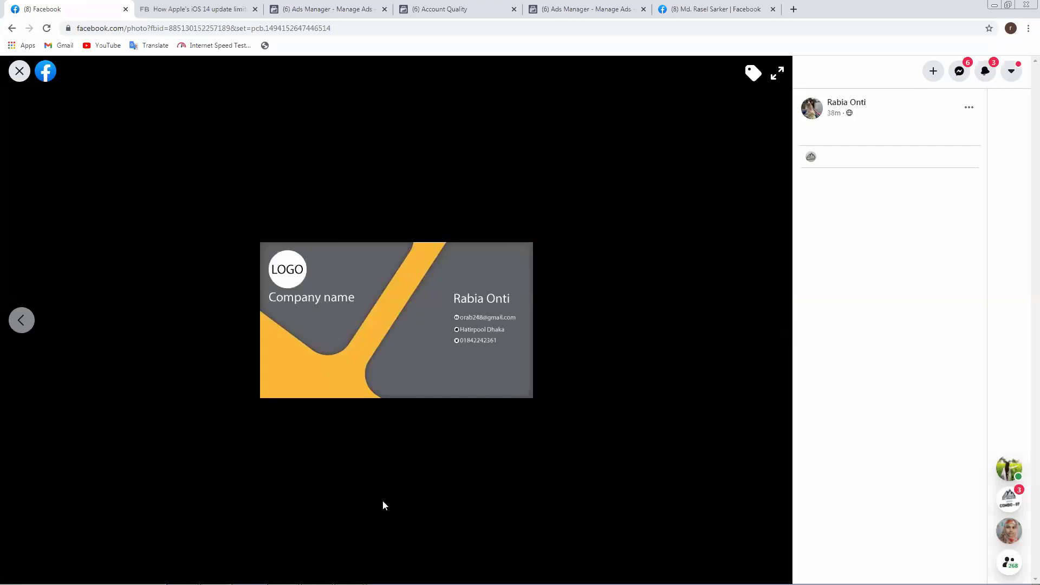
{"action": "left_click", "coordinate": [20, 71]}
{"action": "left_click", "coordinate": [490, 277]}
- Examine both sides of the grey card with orange circles in the next HW post, and leave the photo viewer
{"action": "scroll", "coordinate": [473, 333], "scroll_direction": "down", "scroll_amount": 8}
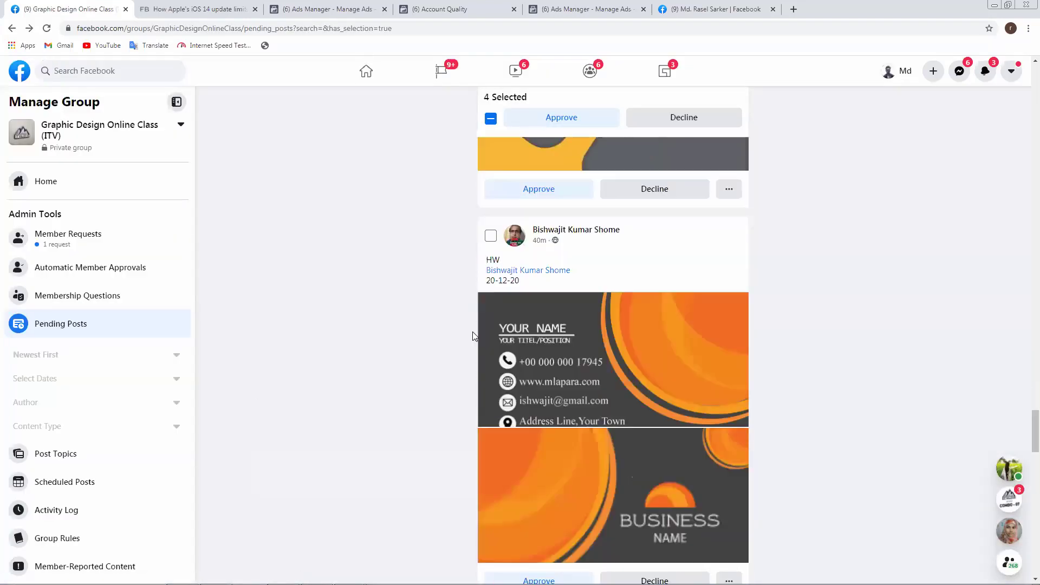
{"action": "left_click", "coordinate": [559, 358]}
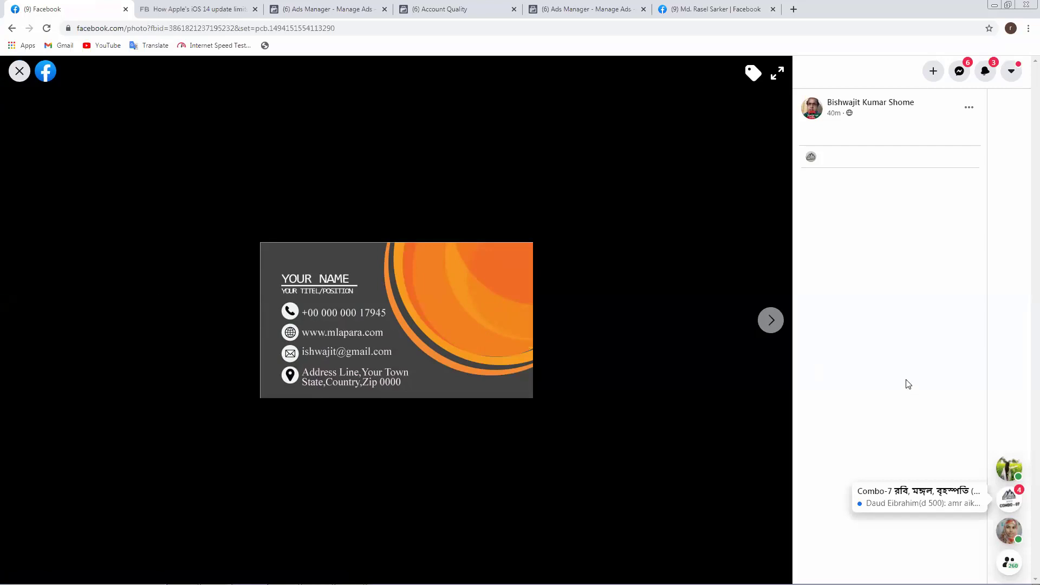
{"action": "left_click", "coordinate": [773, 321]}
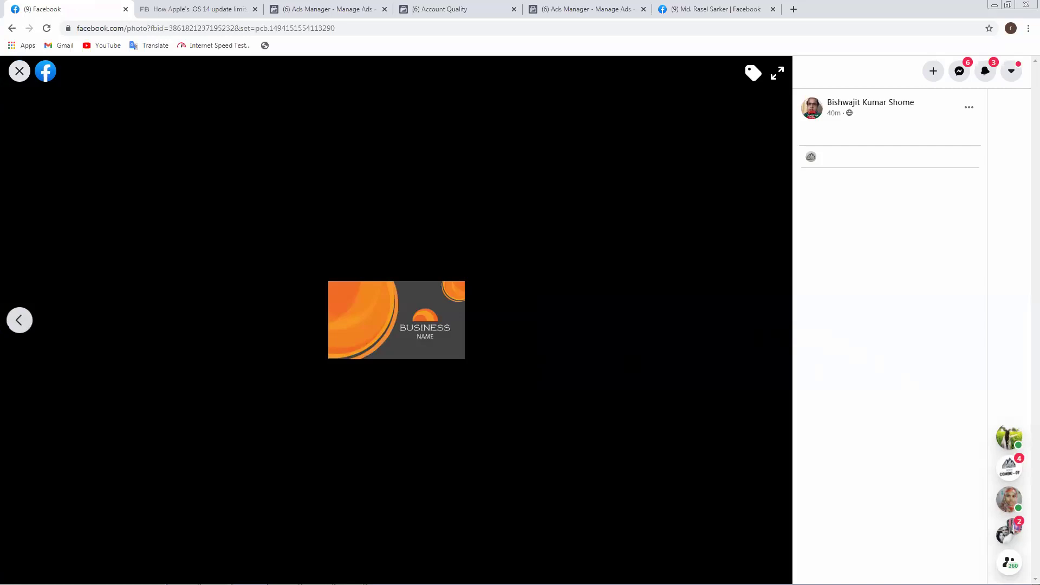
{"action": "left_click", "coordinate": [21, 321]}
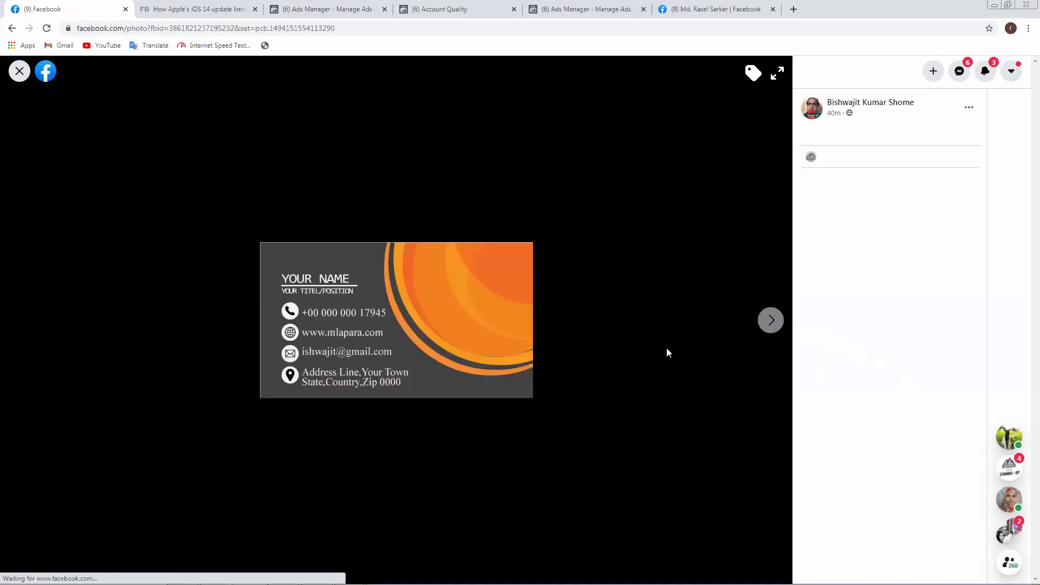
{"action": "left_click", "coordinate": [771, 320]}
{"action": "left_click", "coordinate": [19, 71]}
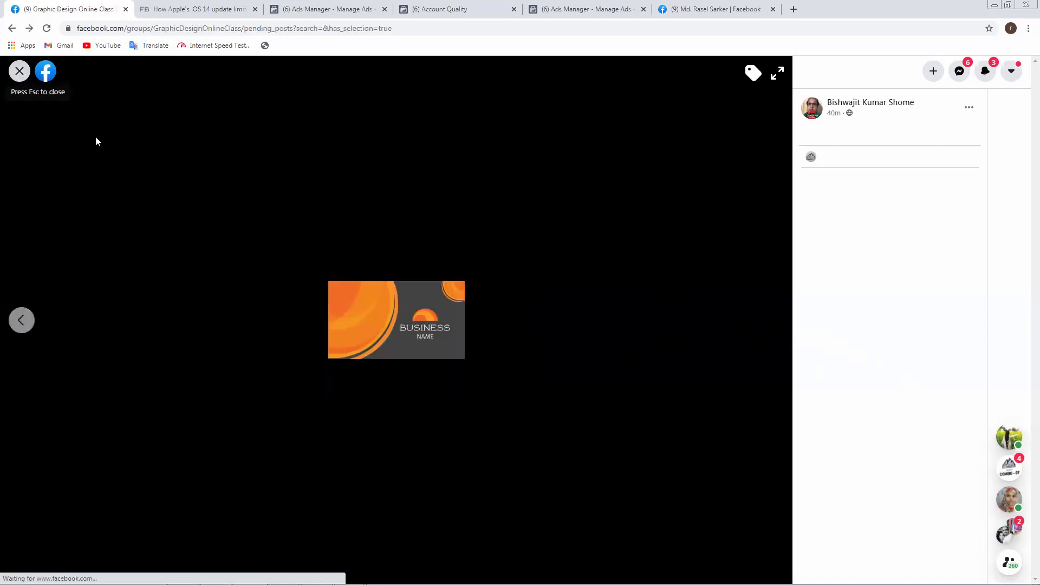
- Examine both sides of the red and black PROMOTION card in the following HW post dated 20-12-2020
{"action": "scroll", "coordinate": [561, 355], "scroll_direction": "down", "scroll_amount": 6}
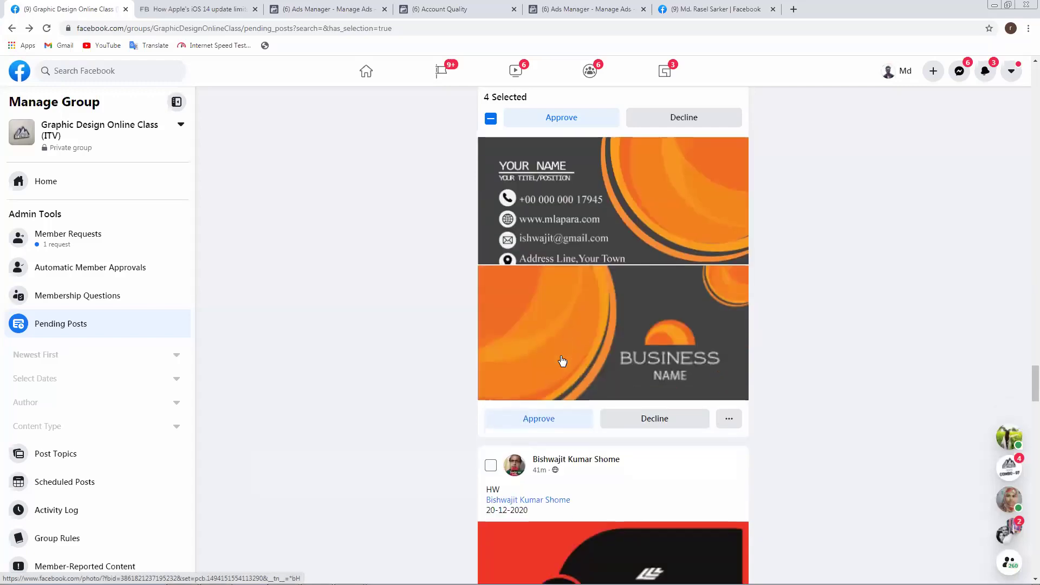
{"action": "scroll", "coordinate": [561, 358], "scroll_direction": "down", "scroll_amount": 2}
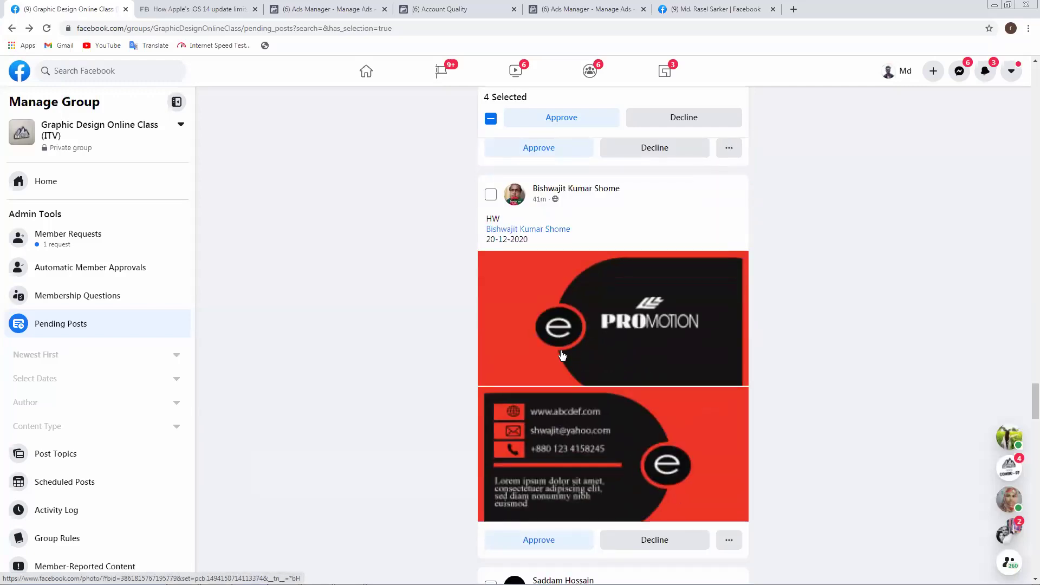
{"action": "scroll", "coordinate": [560, 346], "scroll_direction": "down", "scroll_amount": 1}
{"action": "scroll", "coordinate": [560, 335], "scroll_direction": "up", "scroll_amount": 2}
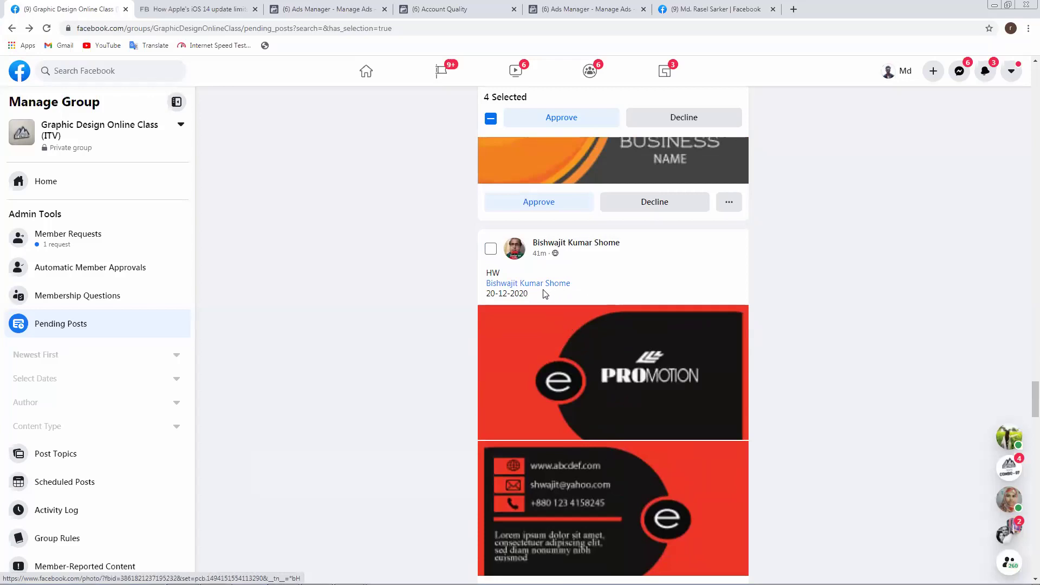
{"action": "left_click", "coordinate": [624, 356]}
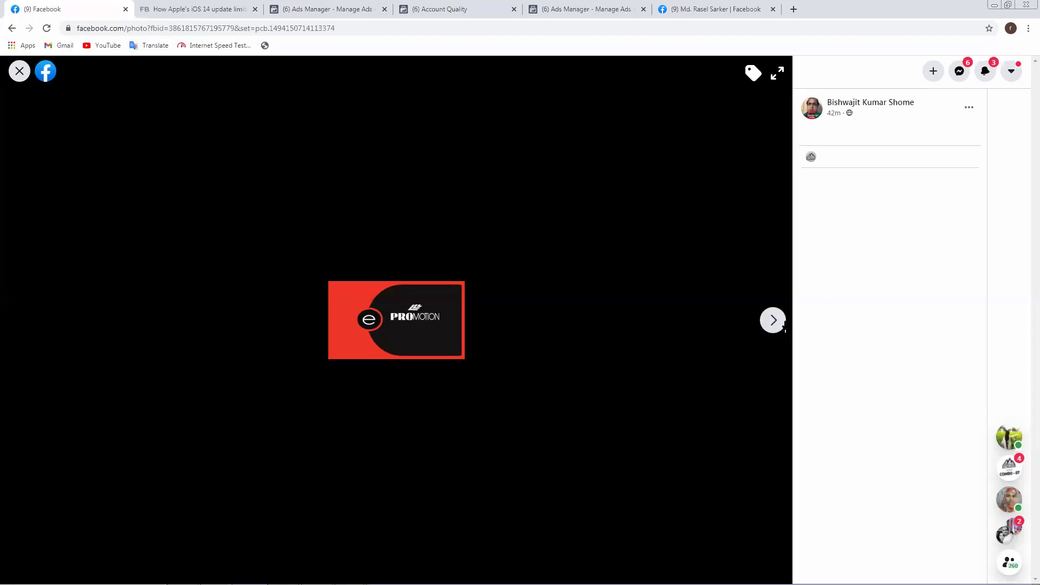
{"action": "left_click", "coordinate": [771, 320]}
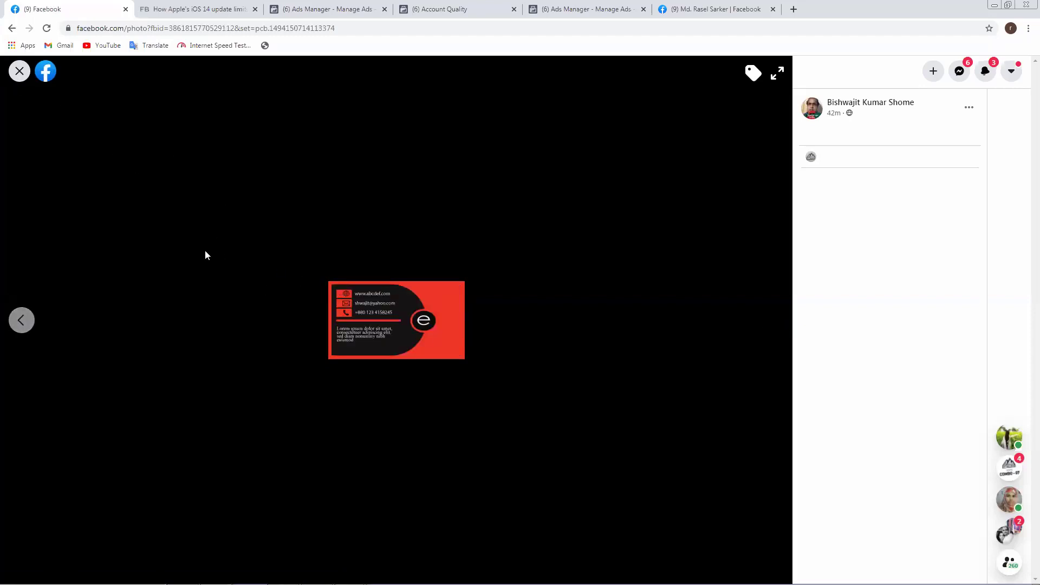
- Review the blue Graphic Designer and grey and orange The Orange Tree cards in the next Combo 9 post, and add that post to the selection
{"action": "left_click", "coordinate": [20, 79]}
{"action": "scroll", "coordinate": [396, 346], "scroll_direction": "down", "scroll_amount": 7}
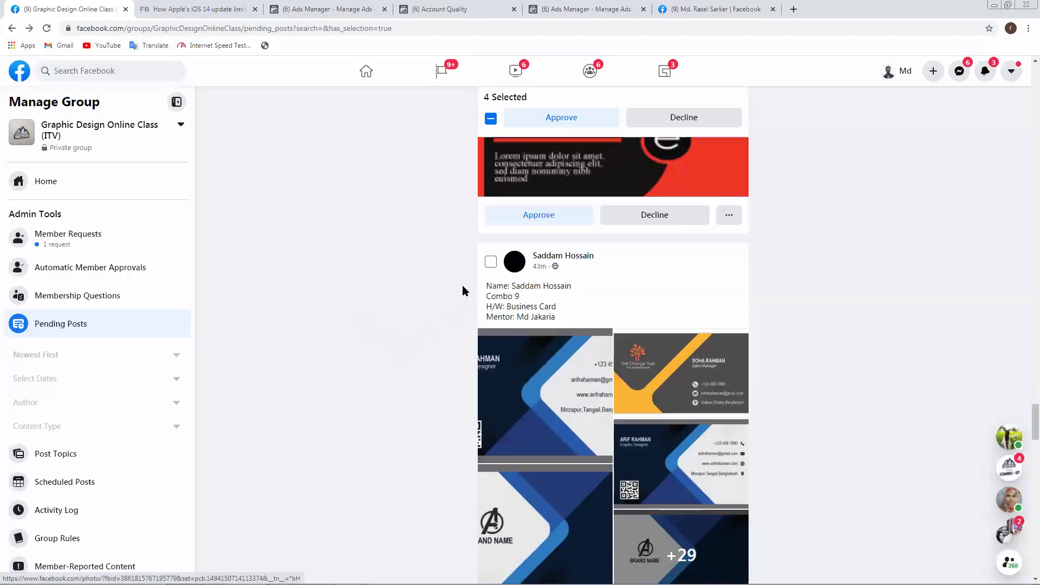
{"action": "left_click", "coordinate": [545, 391]}
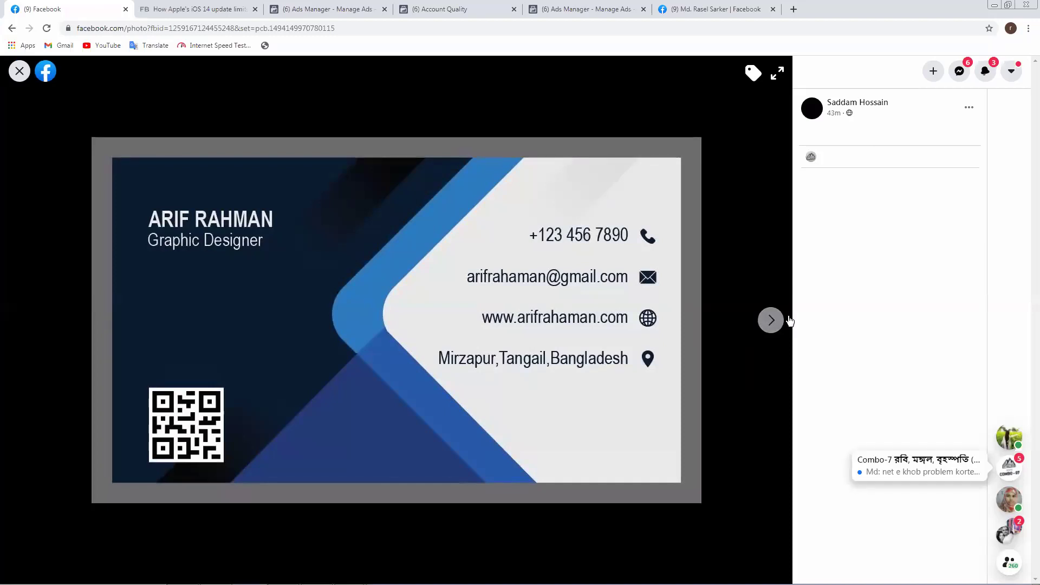
{"action": "left_click", "coordinate": [774, 320]}
{"action": "left_click", "coordinate": [774, 320]}
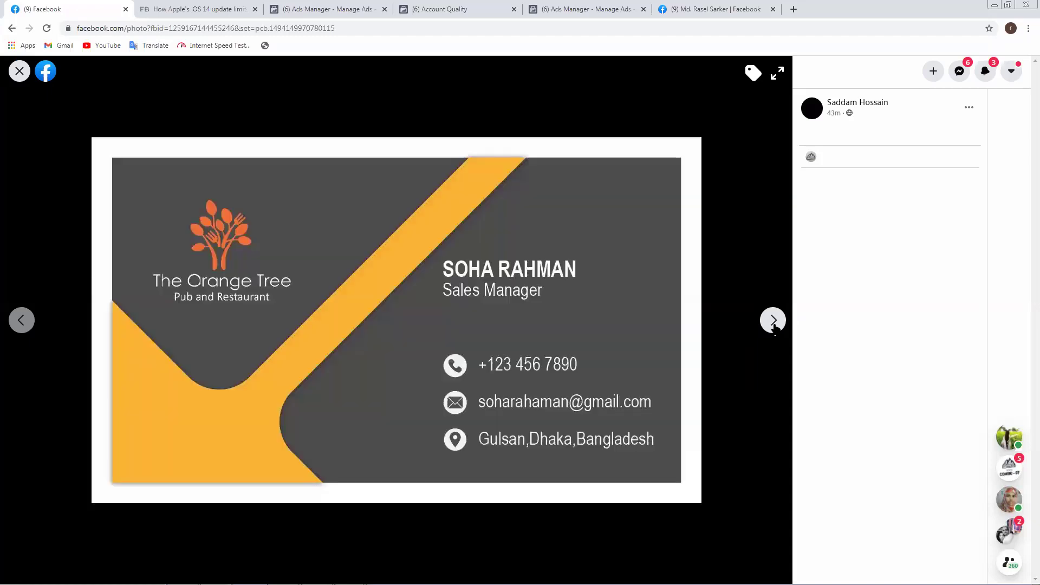
{"action": "left_click", "coordinate": [774, 322]}
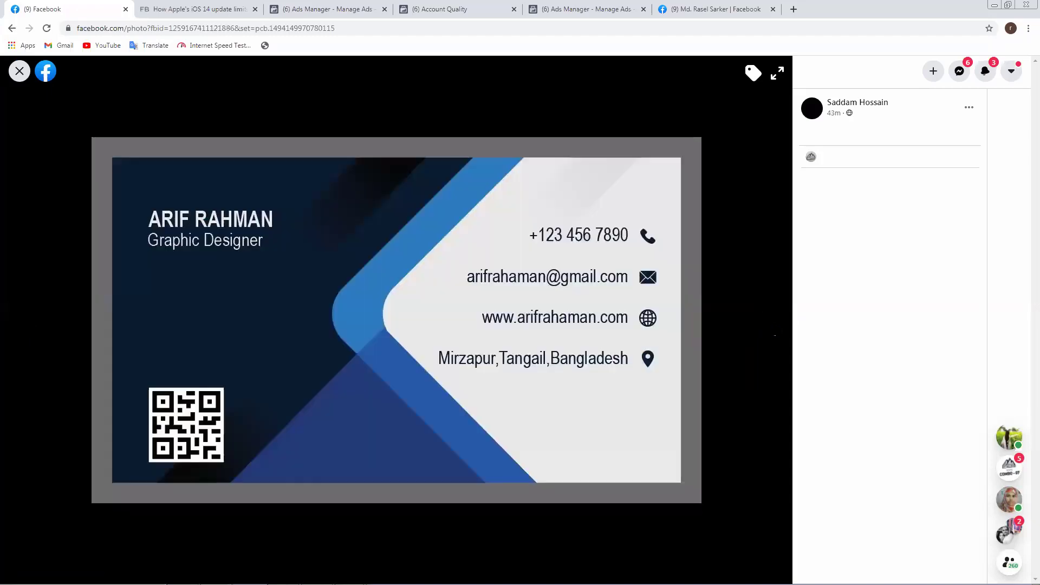
{"action": "left_click", "coordinate": [19, 71]}
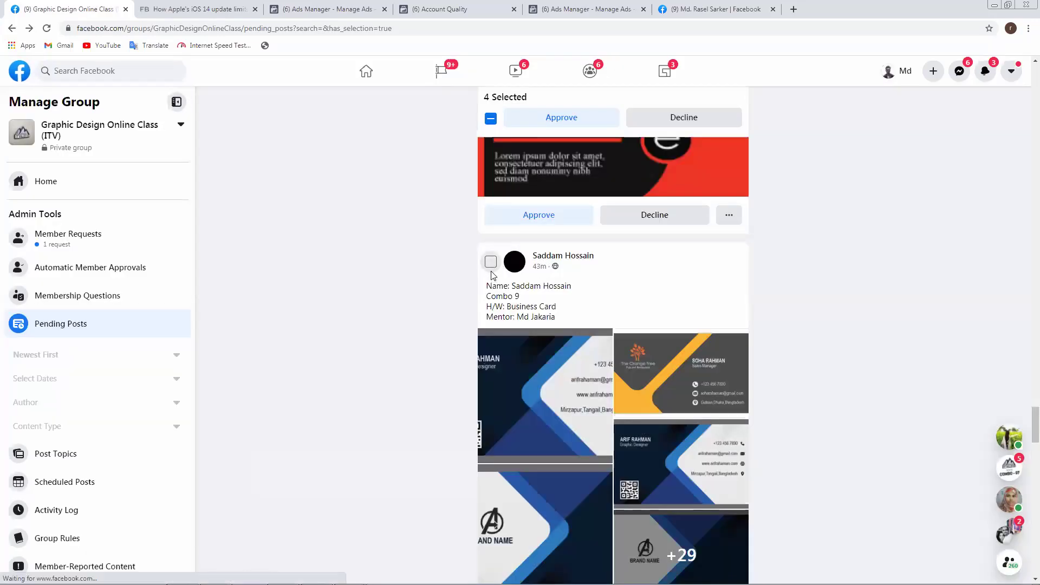
{"action": "scroll", "coordinate": [511, 284], "scroll_direction": "down", "scroll_amount": 3}
- Examine every card in the next Combo-9 Visiting Card post, from Stockton Ports to the turquoise COMPANY NAME card, dismissing the chat window that interrupts
{"action": "scroll", "coordinate": [511, 285], "scroll_direction": "down", "scroll_amount": 5}
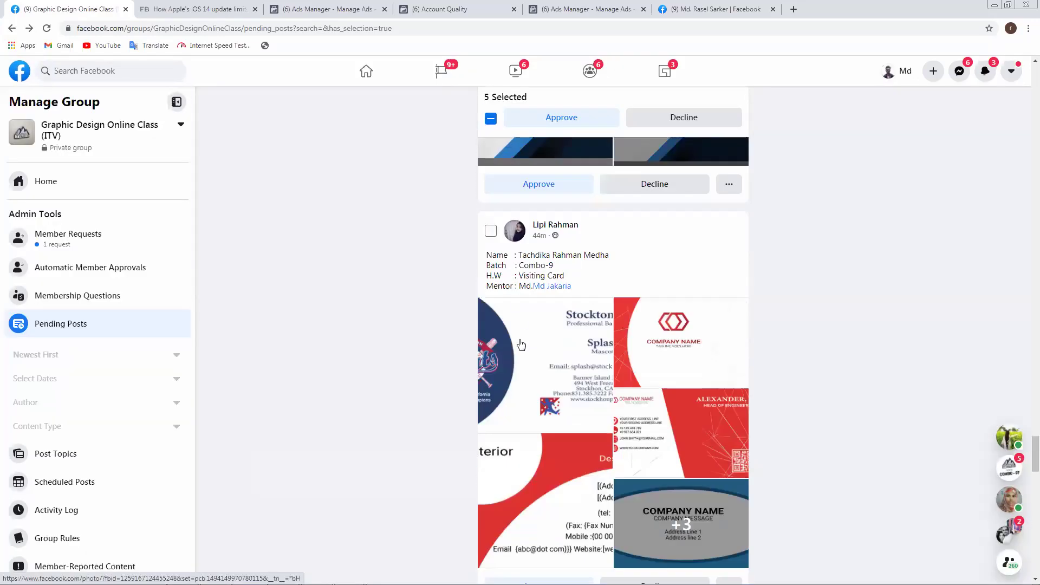
{"action": "left_click", "coordinate": [518, 343]}
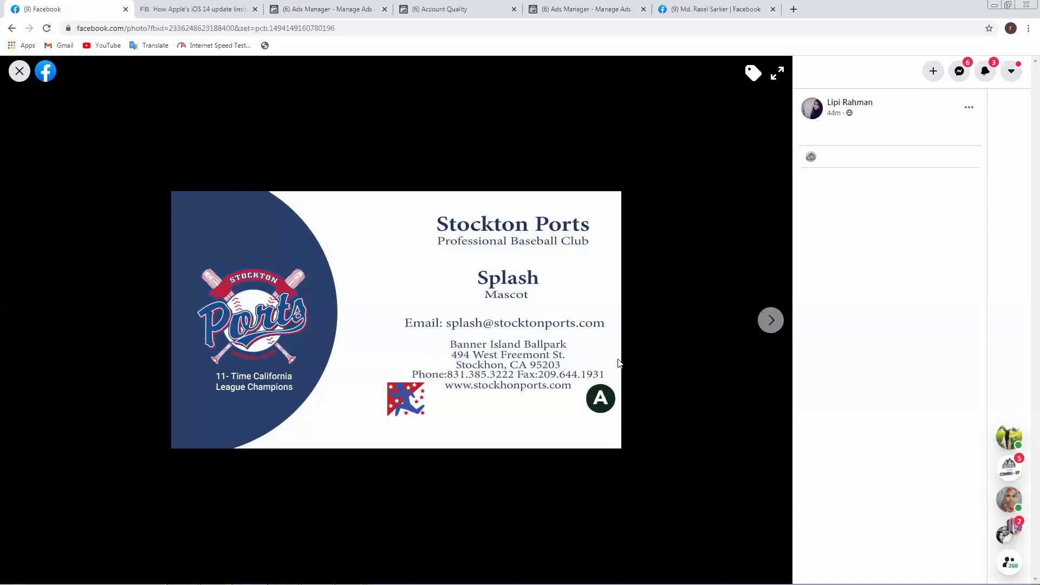
{"action": "left_click", "coordinate": [774, 328]}
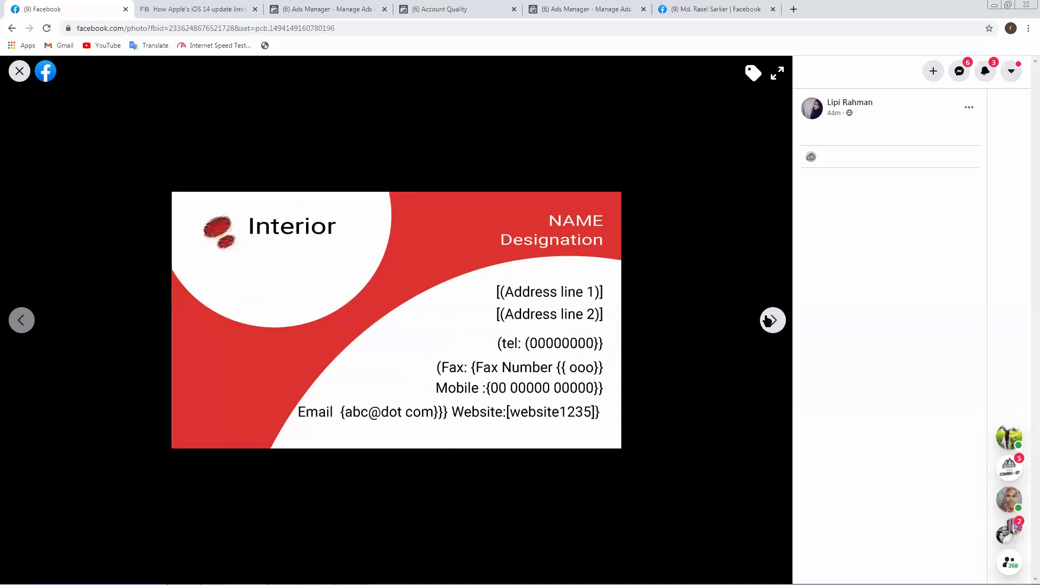
{"action": "left_click", "coordinate": [768, 320]}
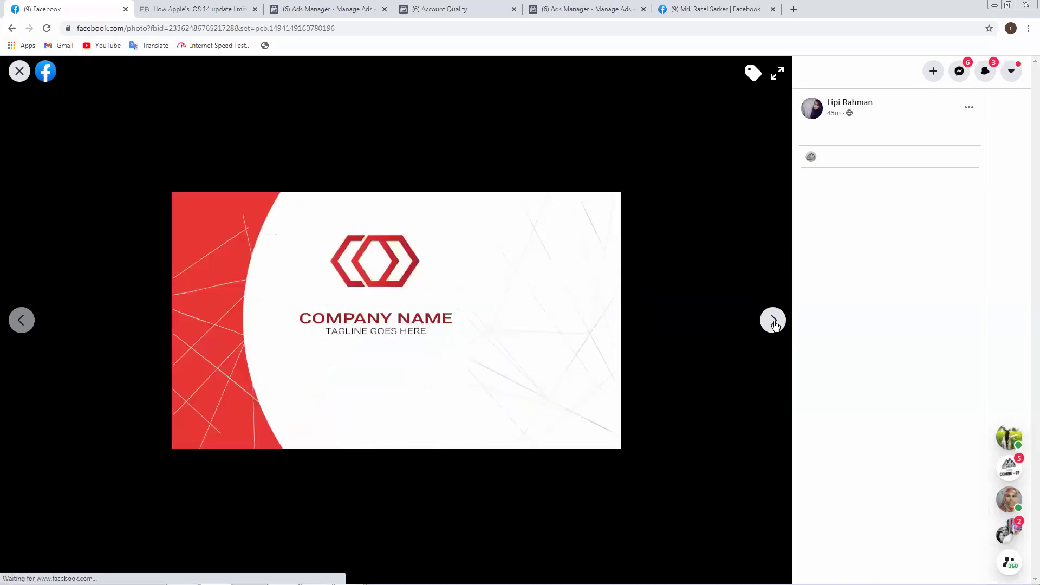
{"action": "left_click", "coordinate": [776, 324]}
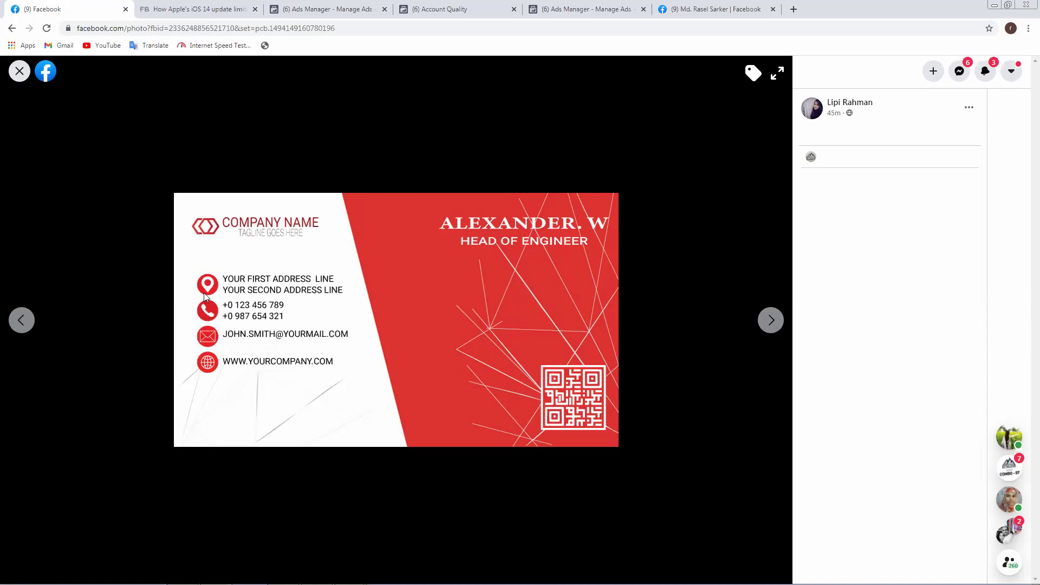
{"action": "left_click", "coordinate": [780, 328]}
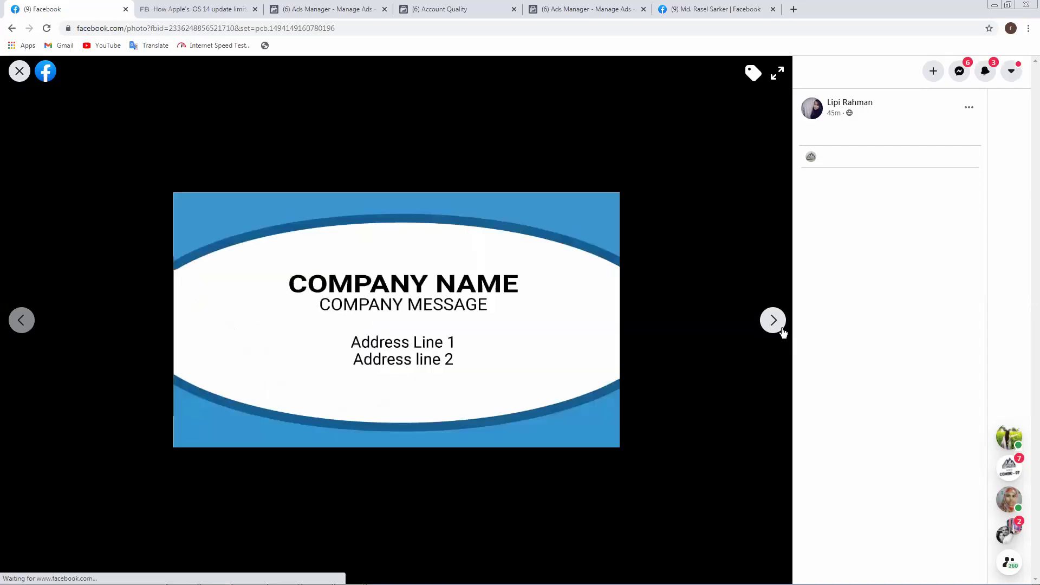
{"action": "left_click", "coordinate": [782, 332]}
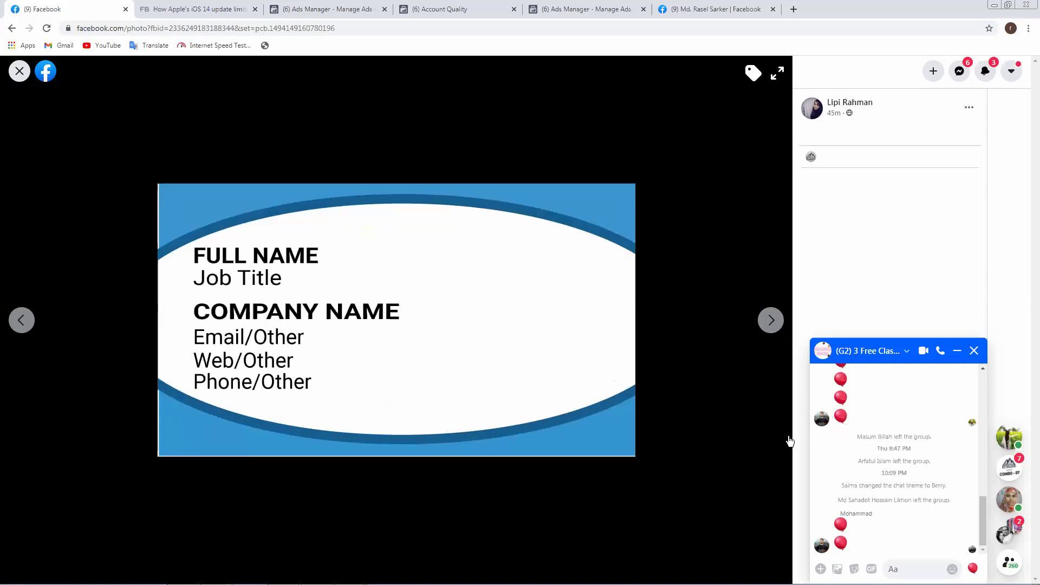
{"action": "left_click", "coordinate": [974, 352]}
{"action": "left_click", "coordinate": [772, 321]}
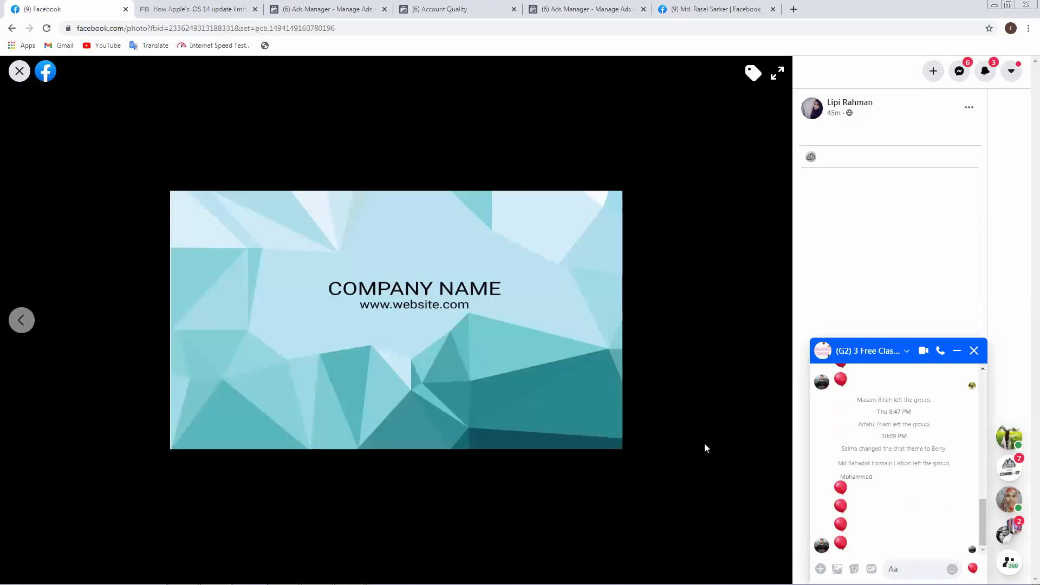
- Bring up the options for the last balloon message in the (G2) 3 Free Class chat, and close the photo viewer and that chat
{"action": "right_click", "coordinate": [822, 545]}
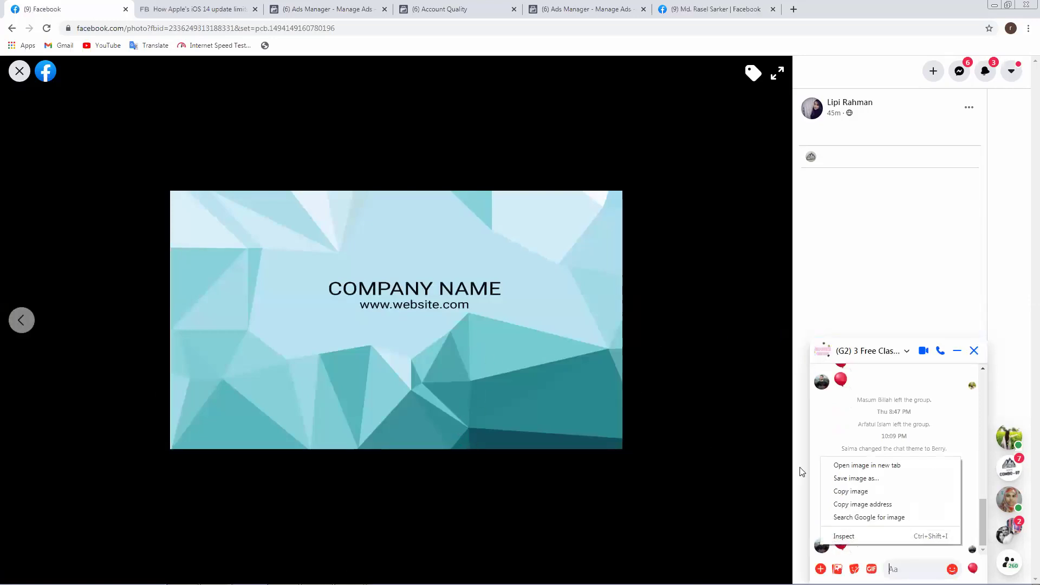
{"action": "left_click", "coordinate": [818, 445]}
{"action": "left_click", "coordinate": [887, 544]}
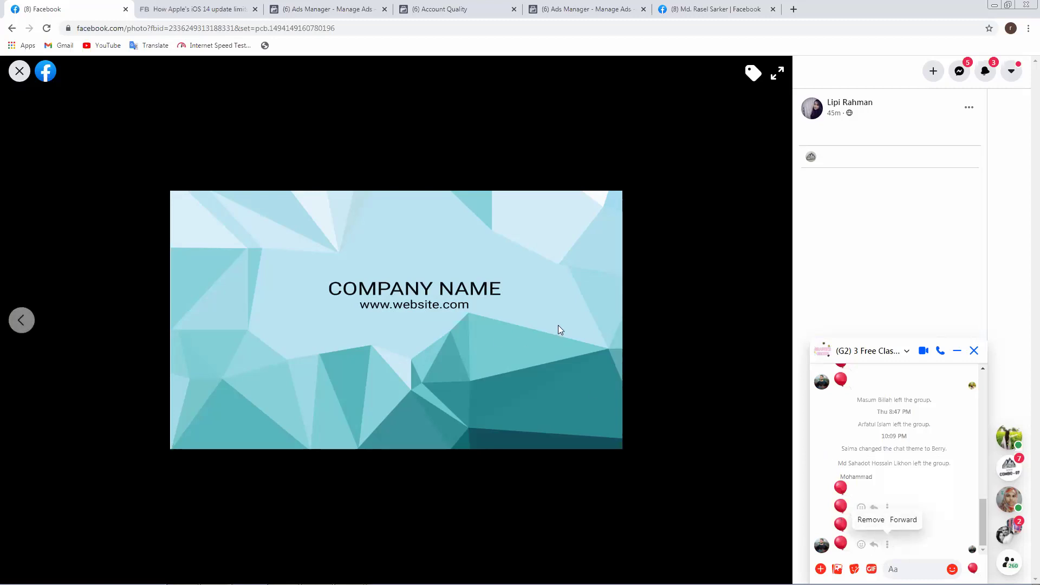
{"action": "left_click", "coordinate": [20, 71]}
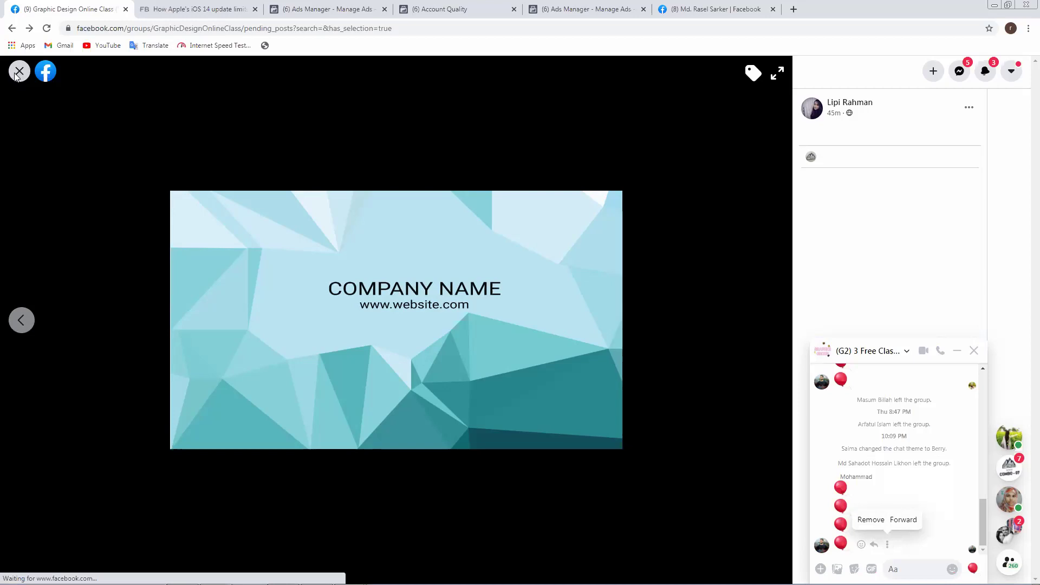
{"action": "left_click", "coordinate": [974, 351]}
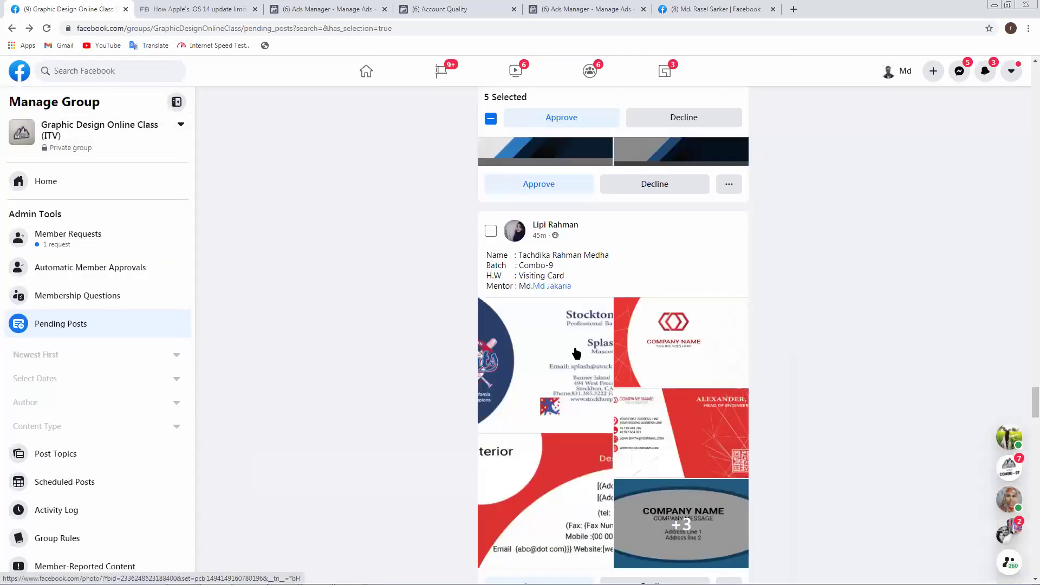
- Examine the ACCESS MY, ATI and ADIDAS cards in the Combo 9 Visiting Cards post, and close the chat window and photo viewer
{"action": "scroll", "coordinate": [555, 376], "scroll_direction": "down", "scroll_amount": 8}
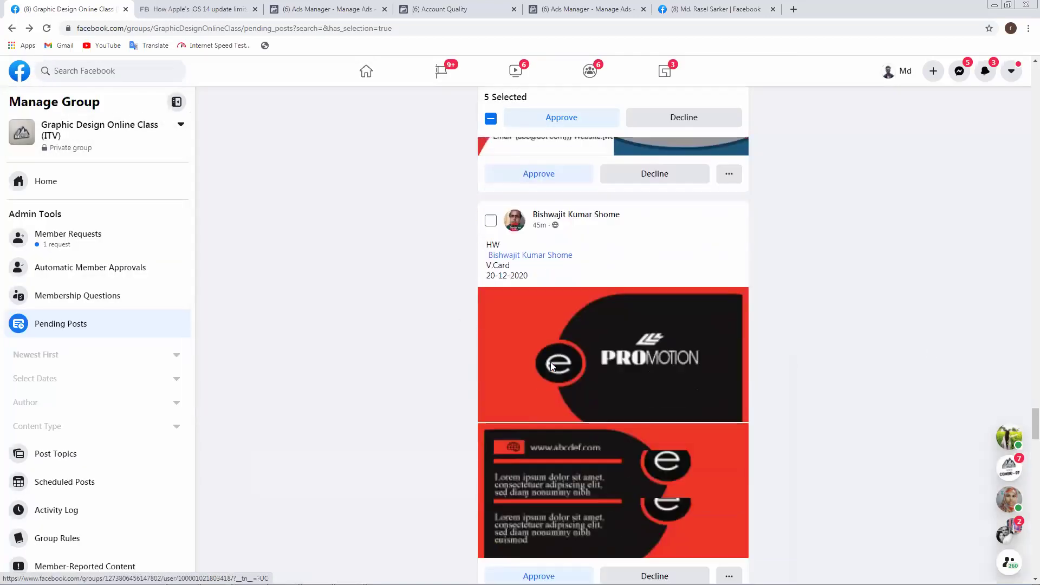
{"action": "scroll", "coordinate": [563, 326], "scroll_direction": "down", "scroll_amount": 6}
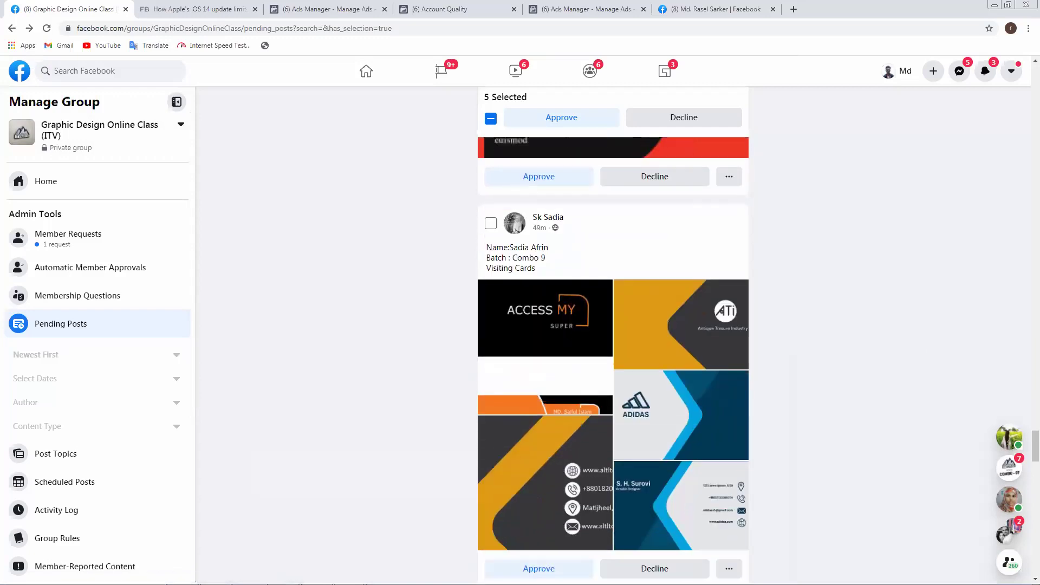
{"action": "left_click", "coordinate": [559, 330]}
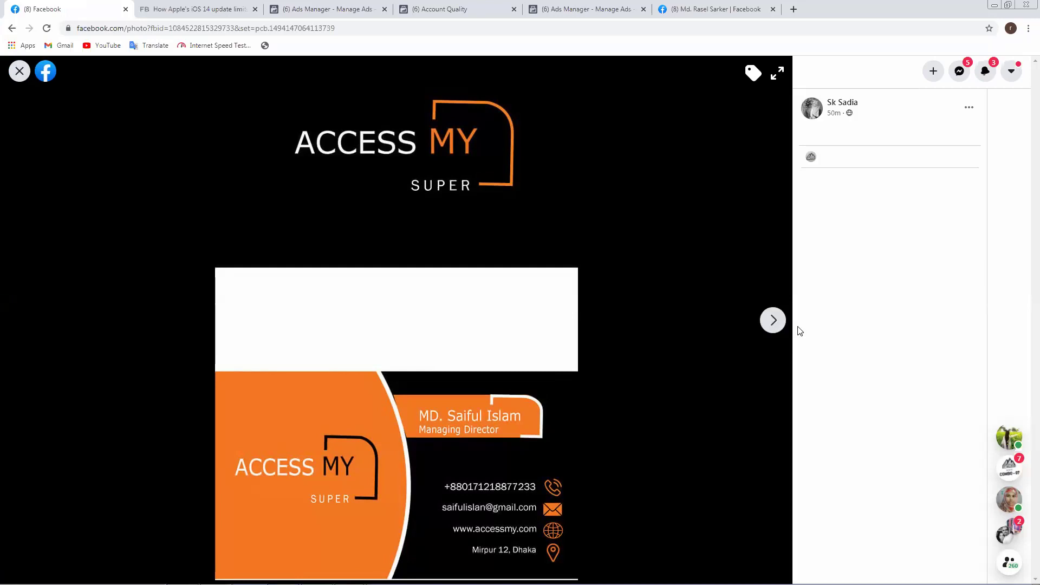
{"action": "left_click", "coordinate": [773, 322]}
{"action": "left_click", "coordinate": [774, 321]}
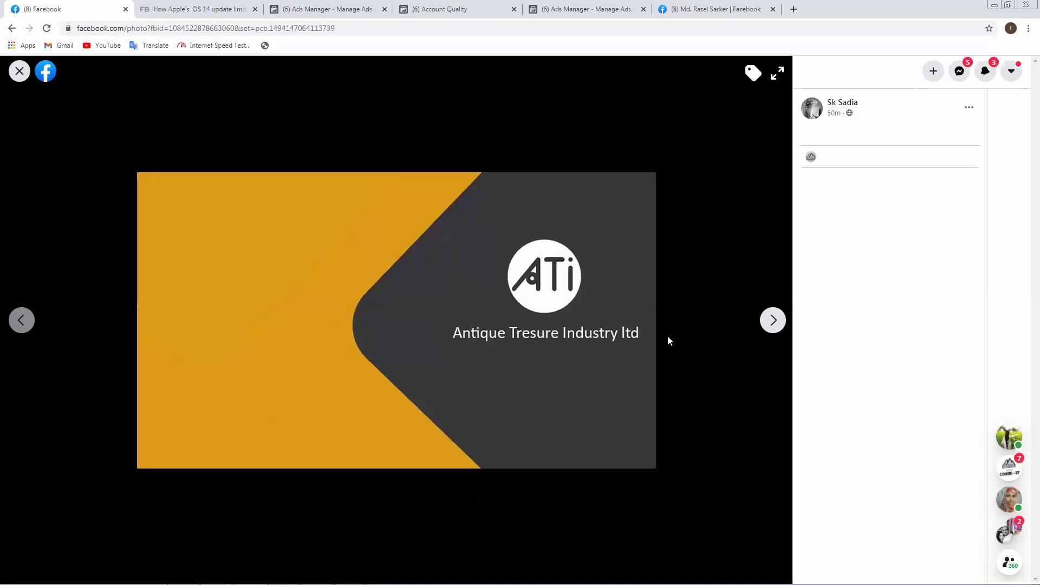
{"action": "left_click", "coordinate": [772, 322]}
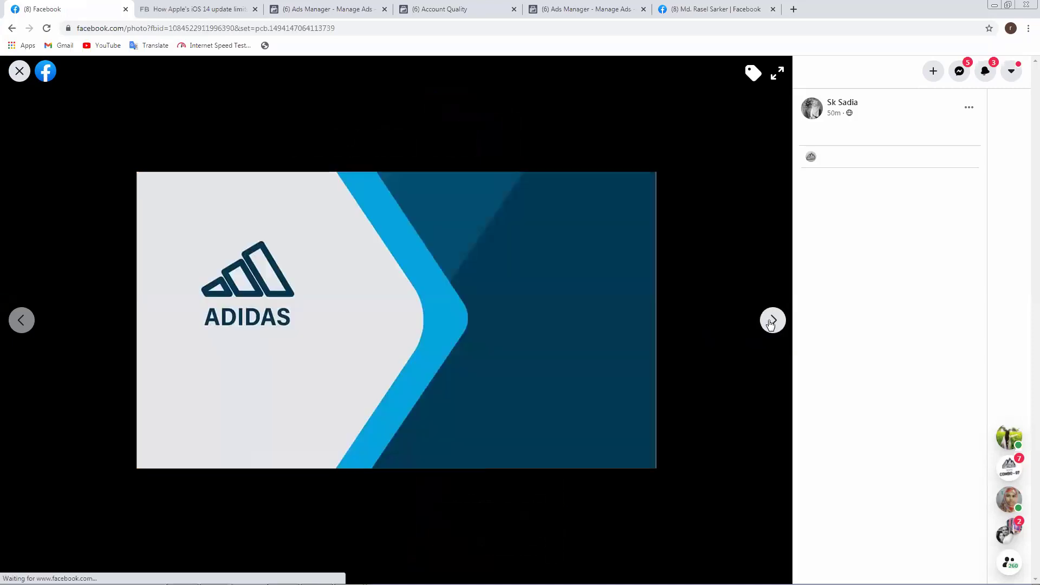
{"action": "left_click", "coordinate": [772, 323]}
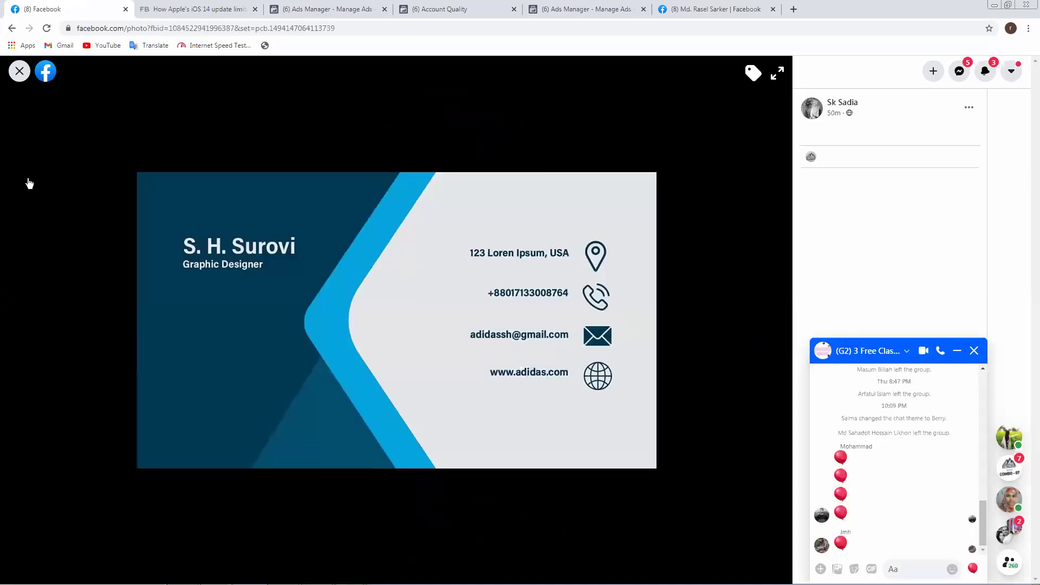
{"action": "left_click", "coordinate": [975, 352]}
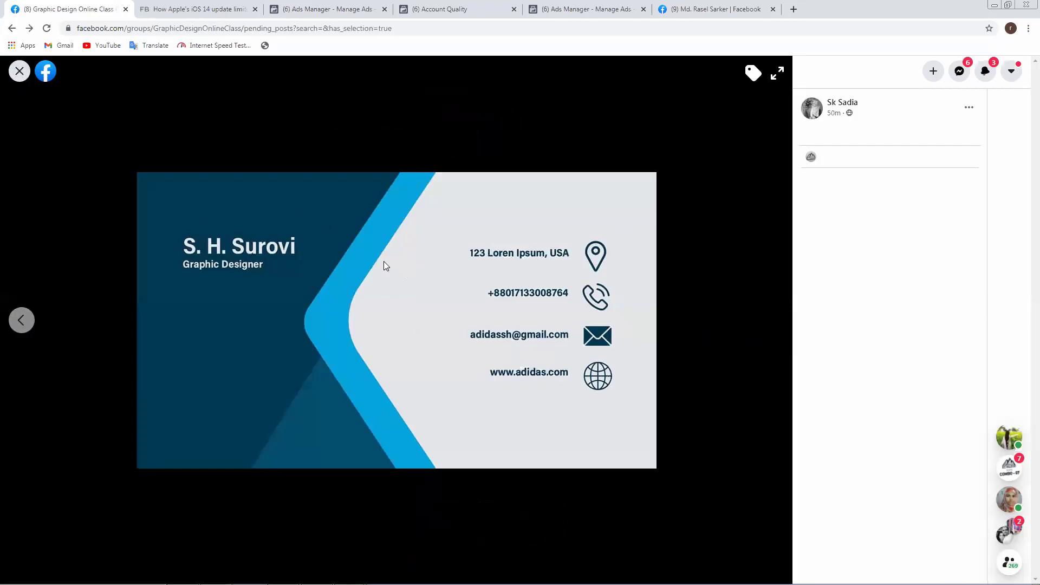
{"action": "left_click", "coordinate": [20, 75]}
- Add the Combo 09 post titled Visiting Card Design, with the ACCESSMY and COMPANY cards, to the bulk selection
{"action": "scroll", "coordinate": [498, 420], "scroll_direction": "down", "scroll_amount": 6}
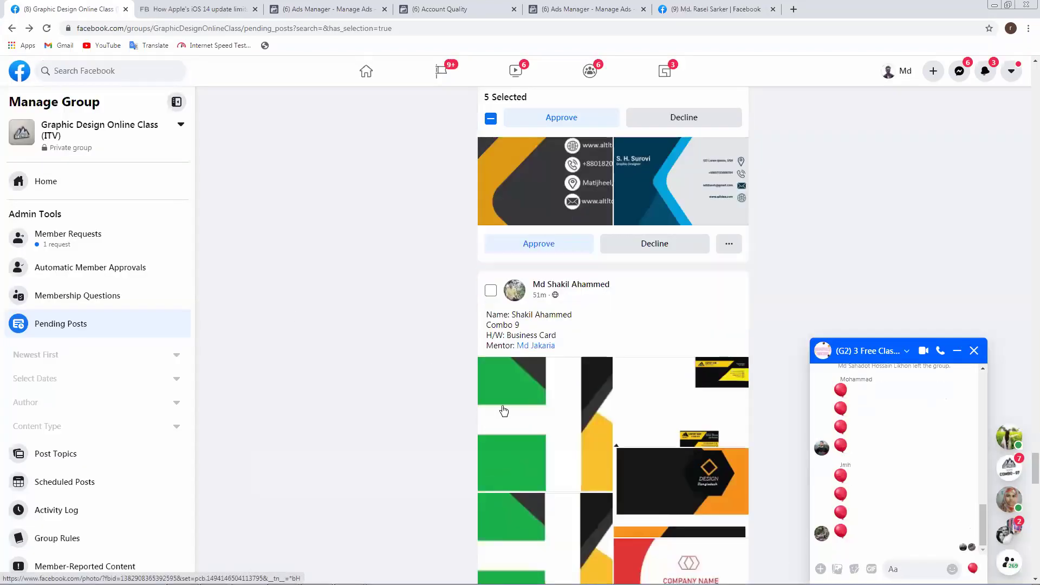
{"action": "scroll", "coordinate": [504, 411], "scroll_direction": "down", "scroll_amount": 7}
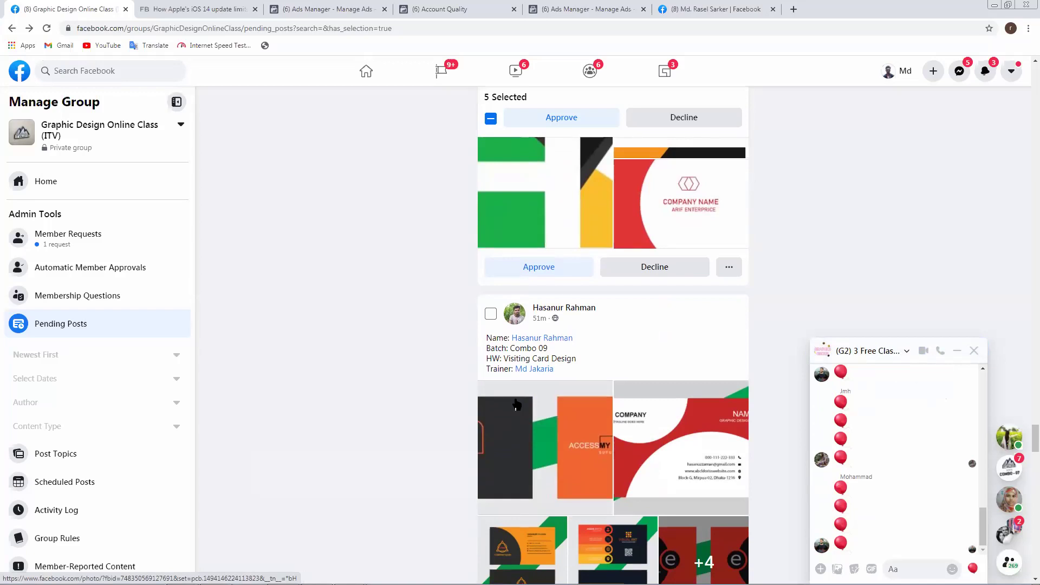
{"action": "scroll", "coordinate": [469, 359], "scroll_direction": "down", "scroll_amount": 3}
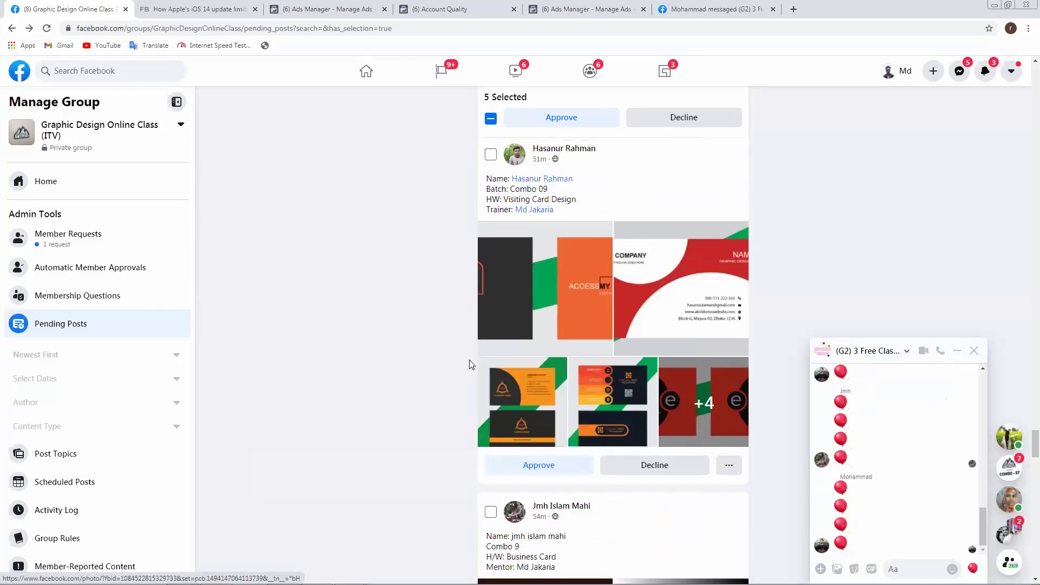
{"action": "scroll", "coordinate": [469, 360], "scroll_direction": "up", "scroll_amount": 2}
{"action": "left_click", "coordinate": [490, 259]}
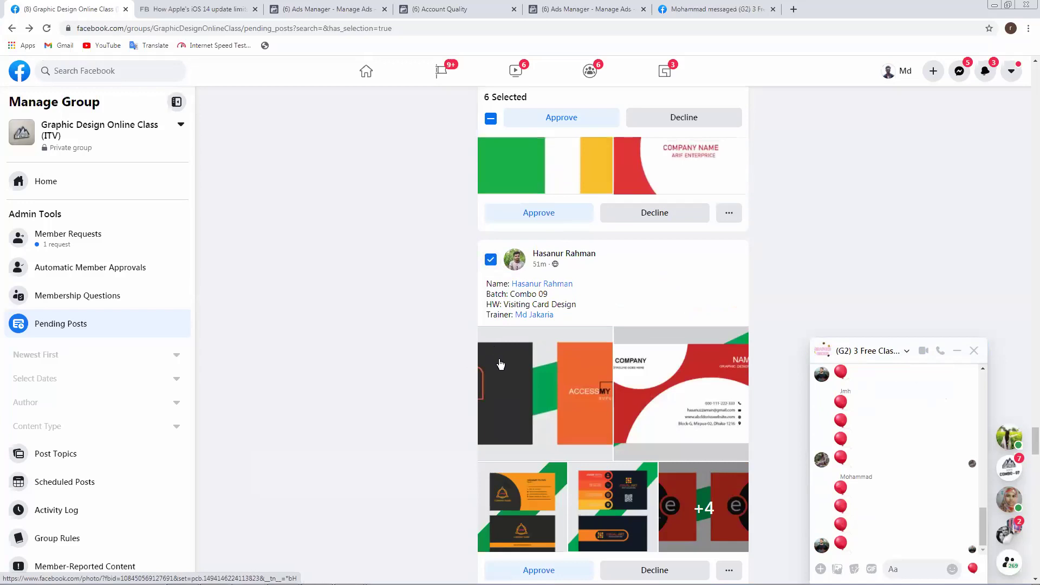
- Examine every card in the selected Combo 09 Visiting Card Design post, from ACCESSMY to the blue-and-black YOUR NAME card, and close the photo viewer
{"action": "left_click", "coordinate": [540, 407]}
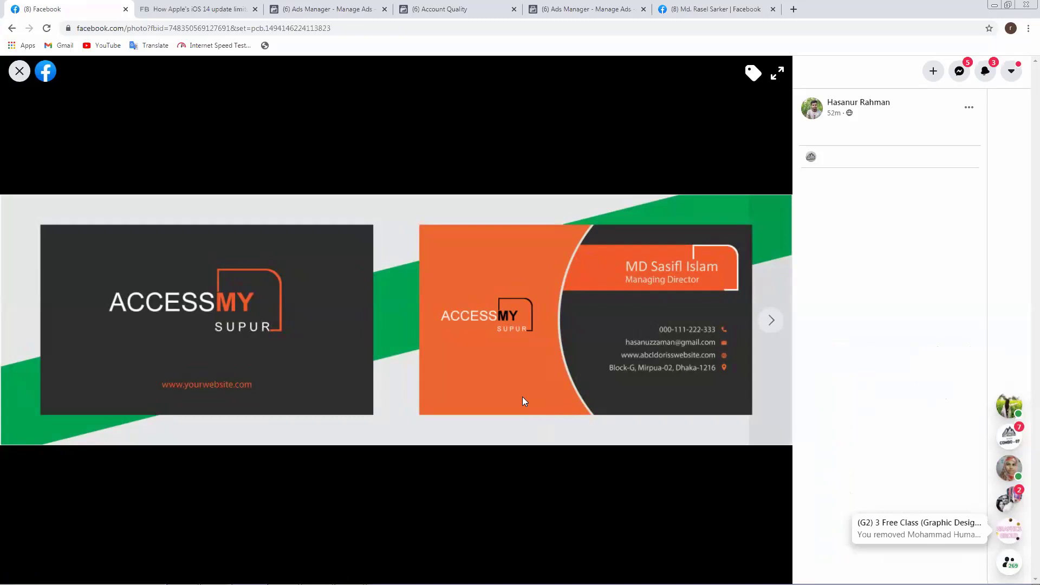
{"action": "left_click", "coordinate": [774, 321]}
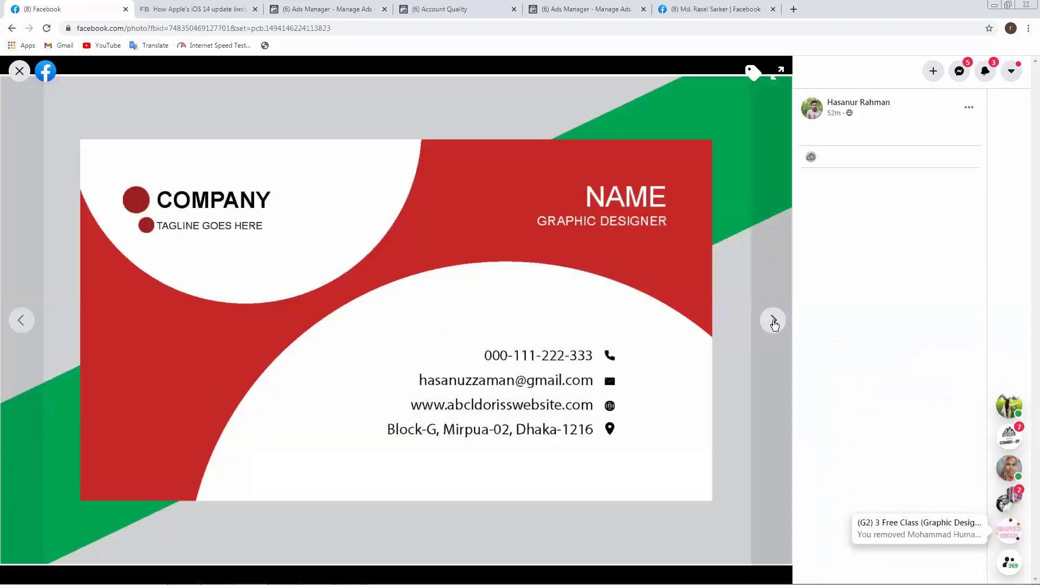
{"action": "left_click", "coordinate": [774, 322]}
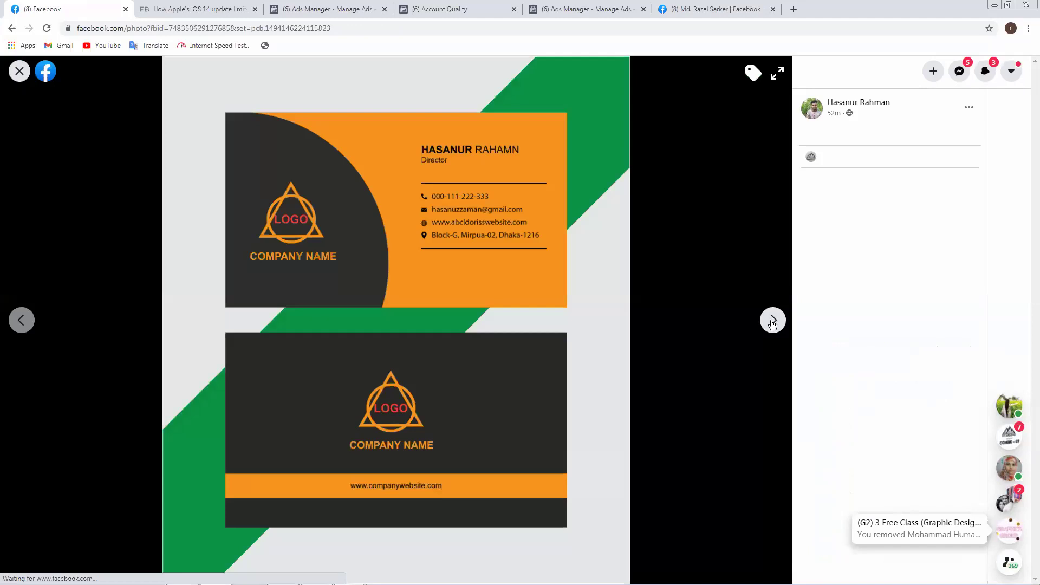
{"action": "mouse_move", "coordinate": [770, 326]}
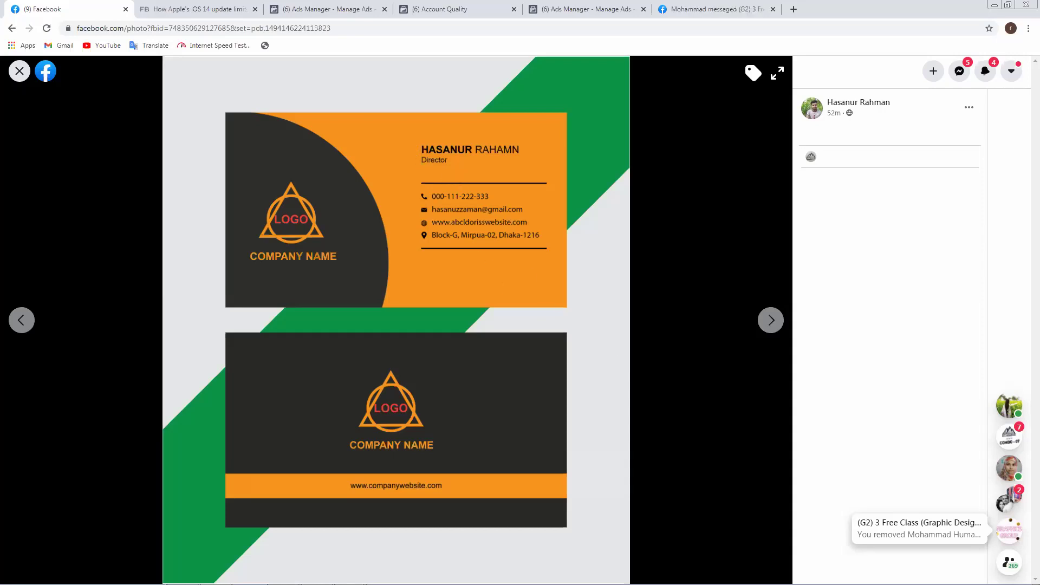
{"action": "left_click", "coordinate": [774, 320]}
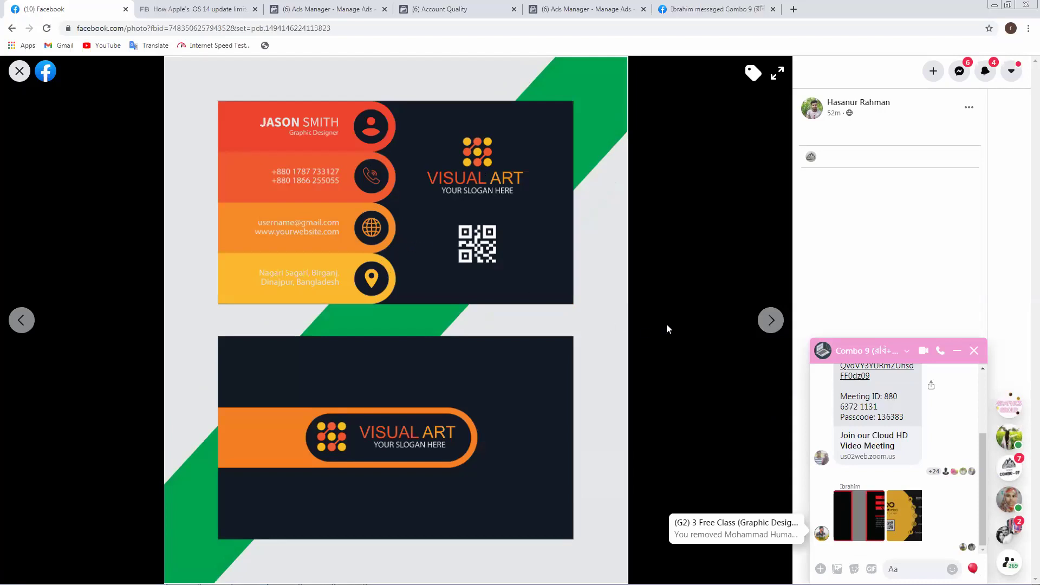
{"action": "left_click", "coordinate": [774, 321]}
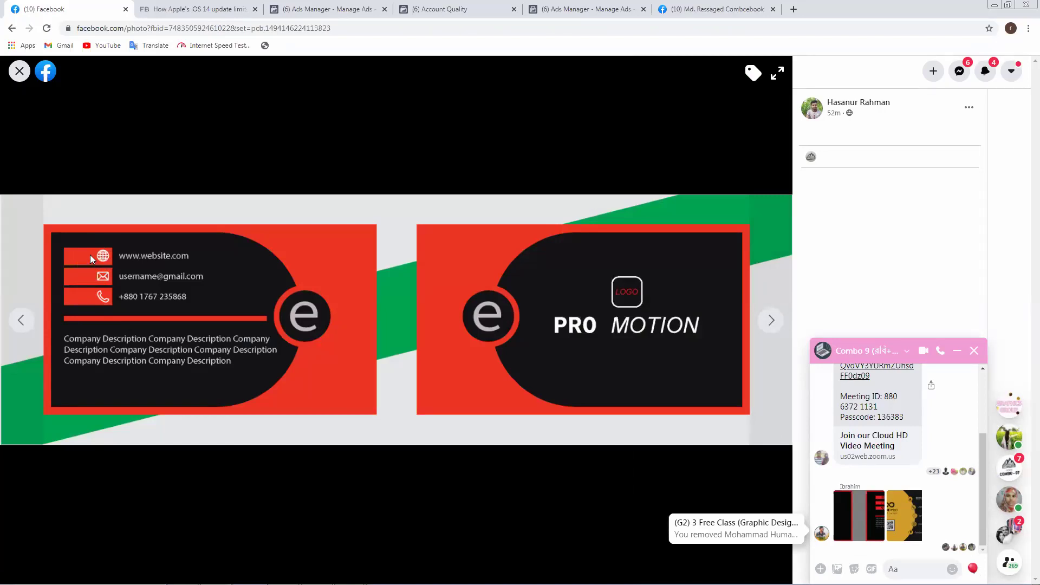
{"action": "left_click", "coordinate": [772, 320]}
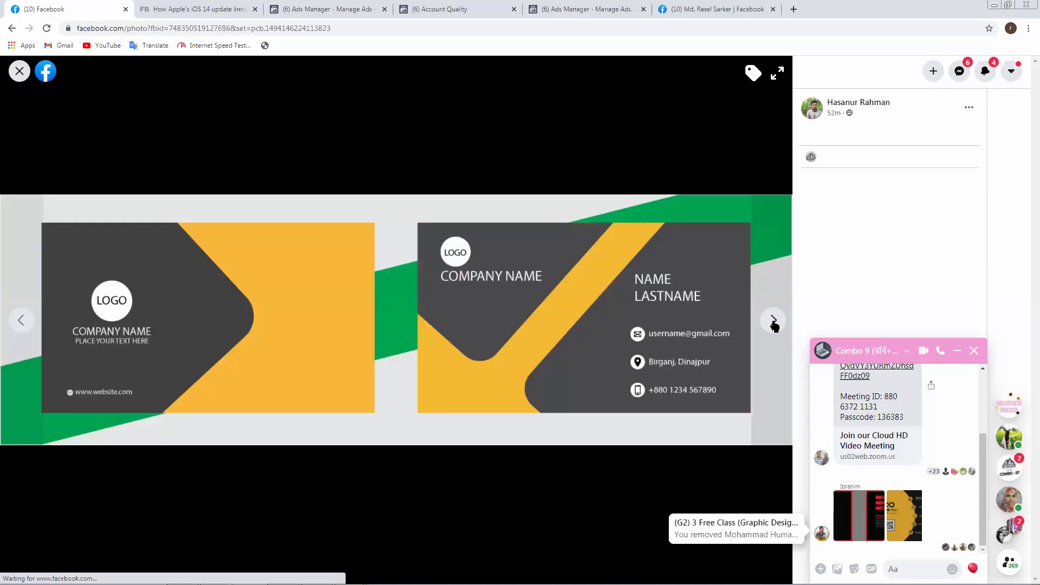
{"action": "left_click", "coordinate": [775, 325]}
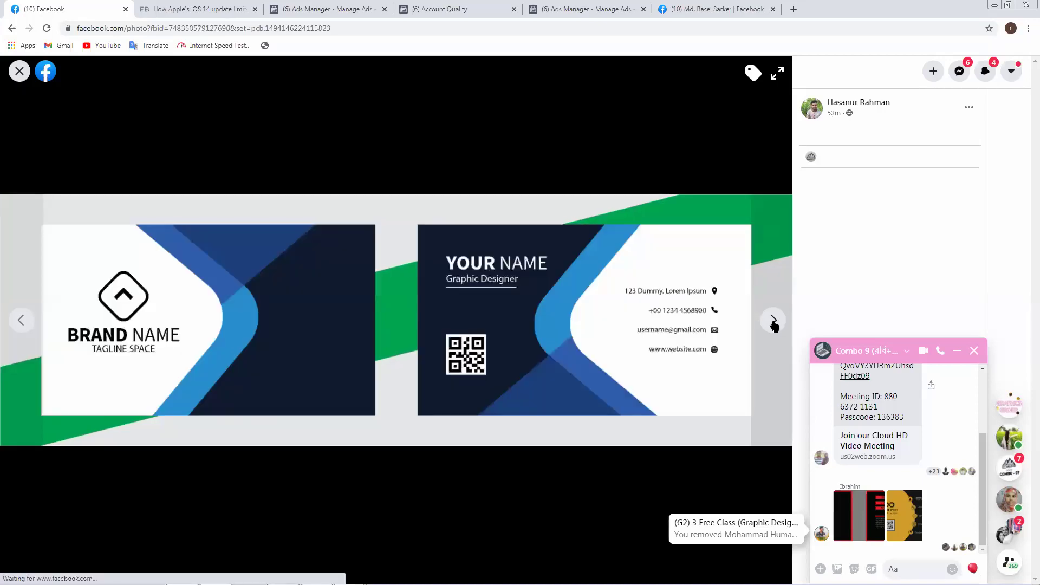
{"action": "left_click", "coordinate": [775, 325]}
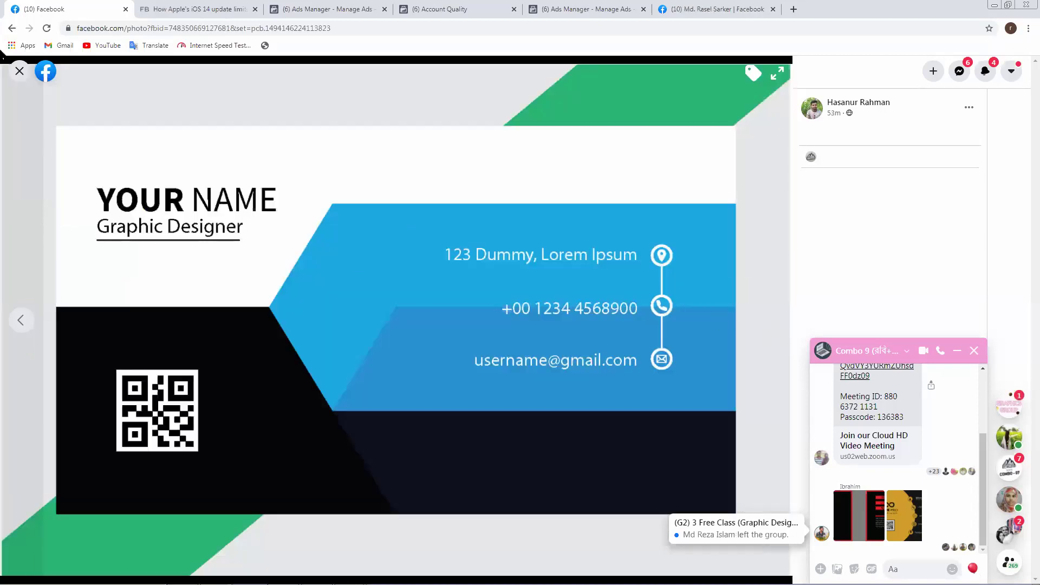
{"action": "left_click", "coordinate": [19, 71]}
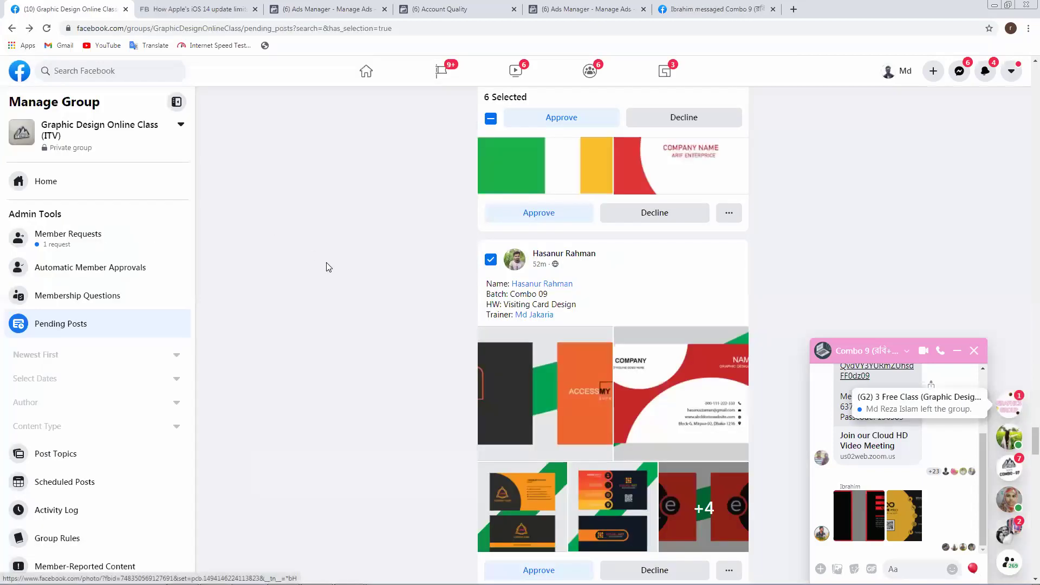
- Add the next Combo 9 Business Card post, with the brown-background cards, to the bulk selection and examine its photos through the SMART DESIGN card
{"action": "scroll", "coordinate": [540, 321], "scroll_direction": "down", "scroll_amount": 4}
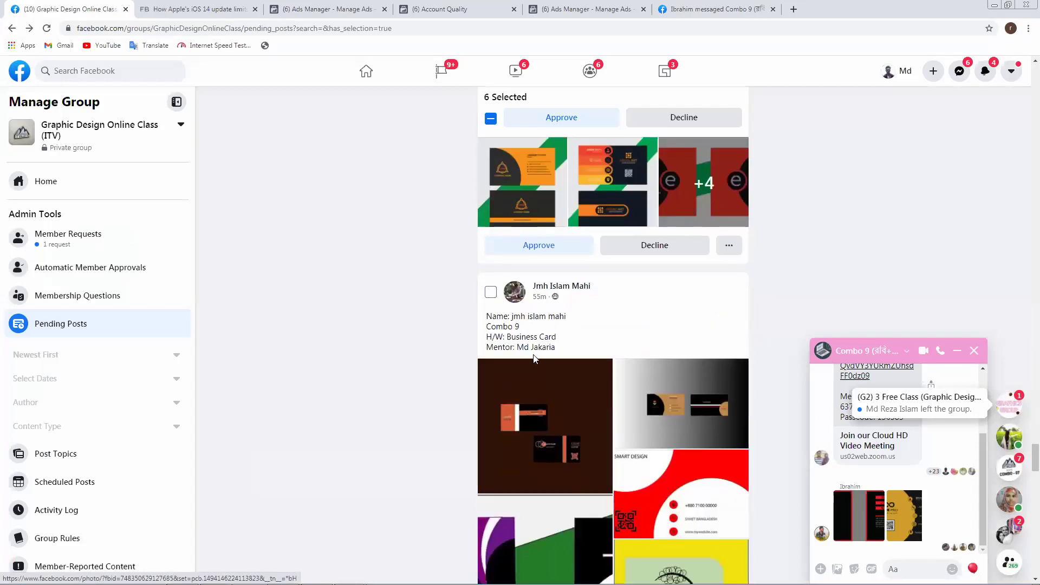
{"action": "left_click", "coordinate": [490, 292]}
{"action": "left_click", "coordinate": [550, 394]}
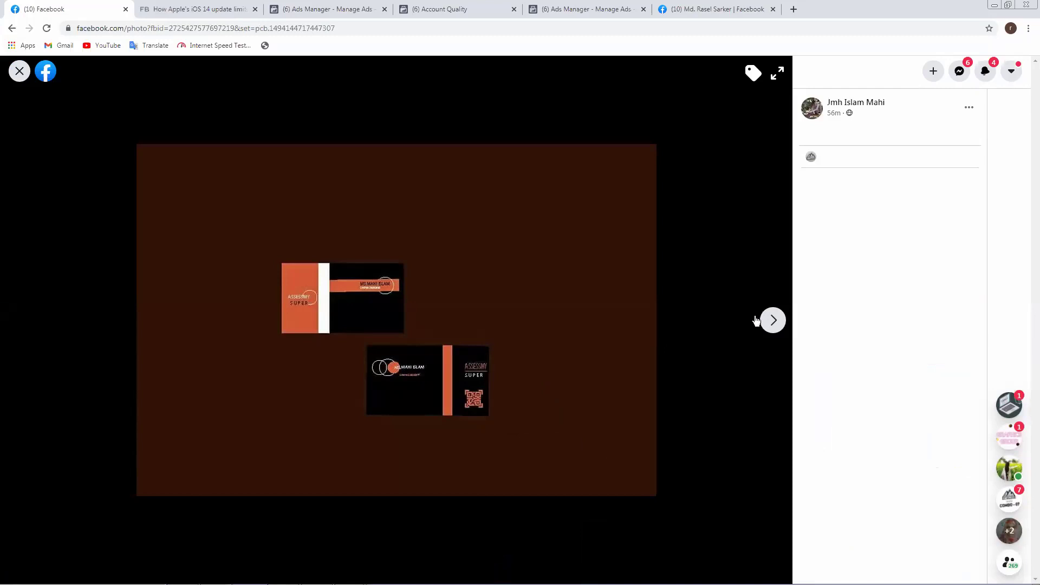
{"action": "left_click", "coordinate": [775, 322]}
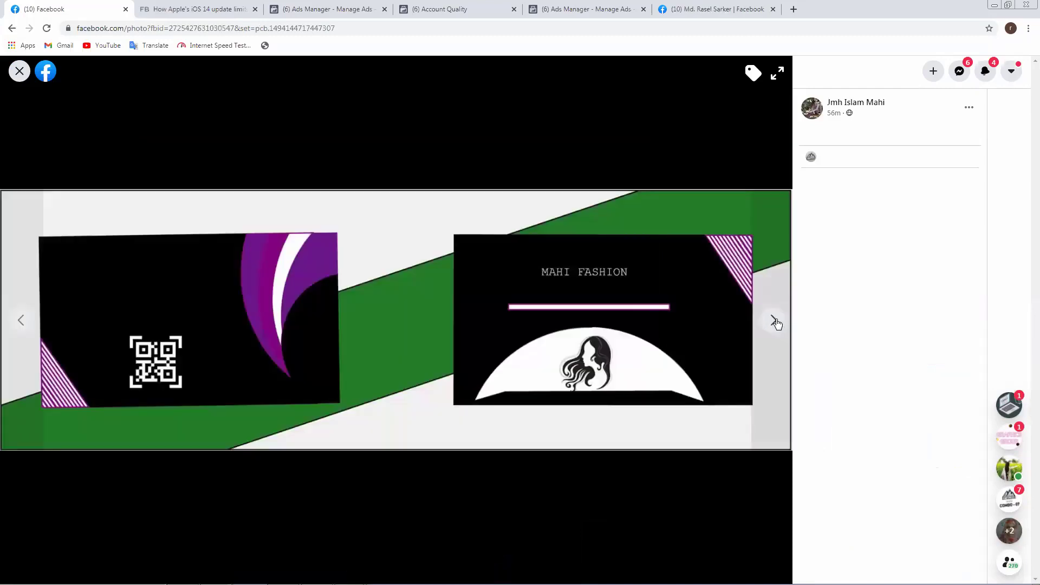
{"action": "left_click", "coordinate": [775, 323]}
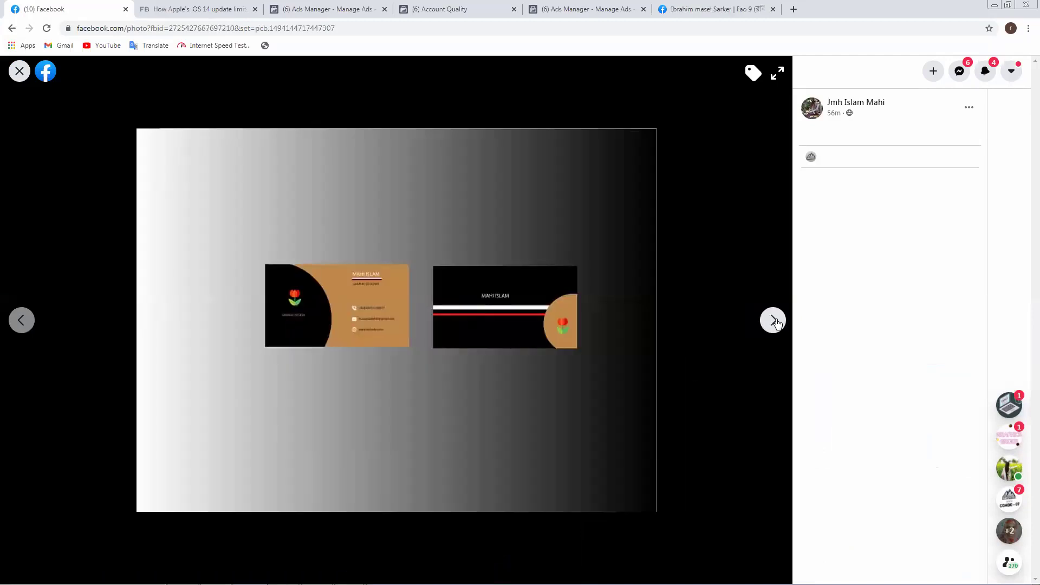
{"action": "left_click", "coordinate": [777, 323]}
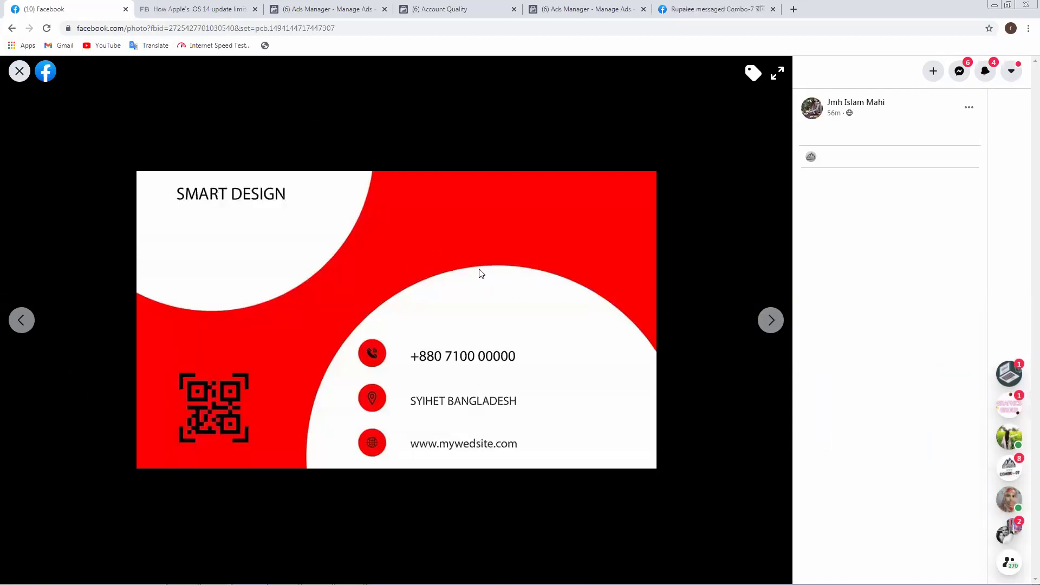
- Compare the SMART DESIGN and yellow-background cards, review back to the brown first photo, and remove this post from the bulk selection
{"action": "left_click", "coordinate": [769, 320]}
{"action": "left_click", "coordinate": [19, 320]}
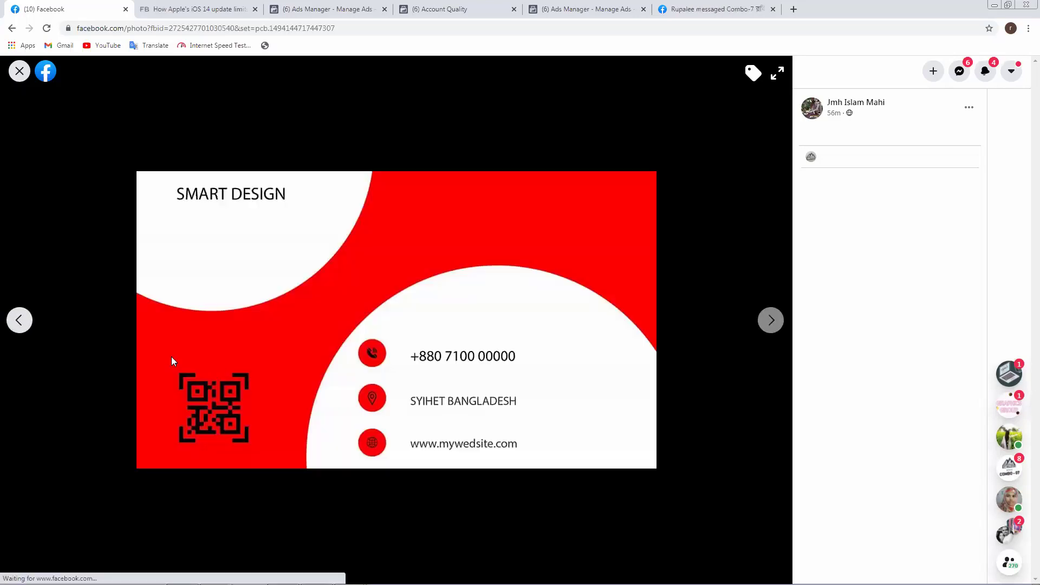
{"action": "left_click", "coordinate": [772, 327]}
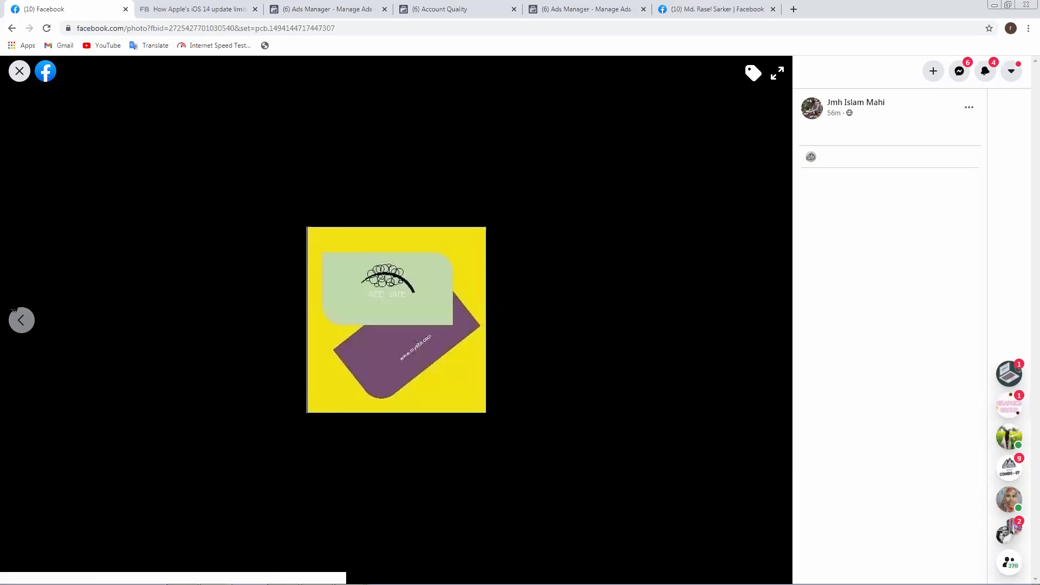
{"action": "left_click", "coordinate": [24, 327]}
{"action": "left_click", "coordinate": [24, 328]}
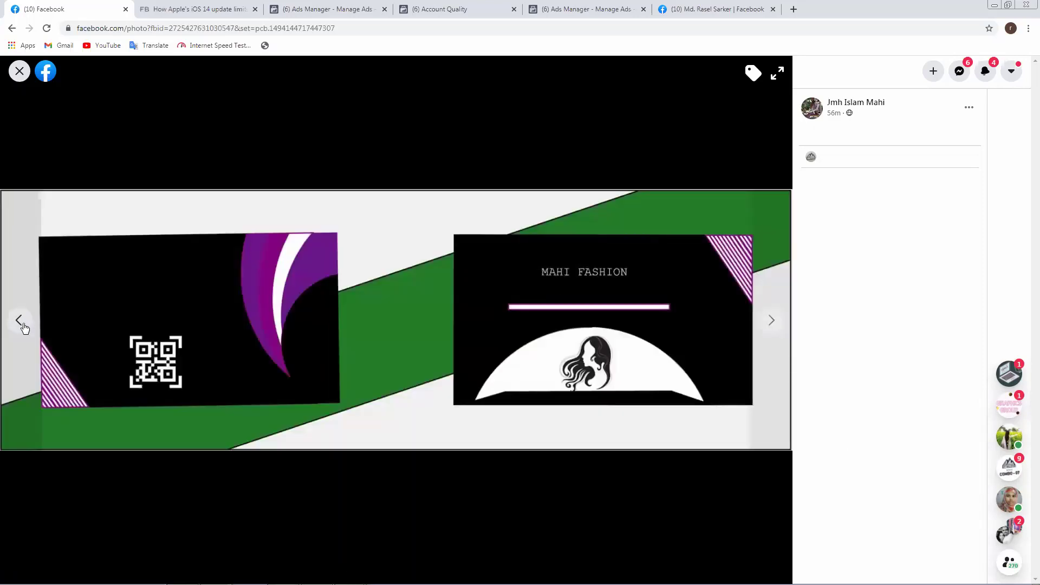
{"action": "left_click", "coordinate": [23, 321]}
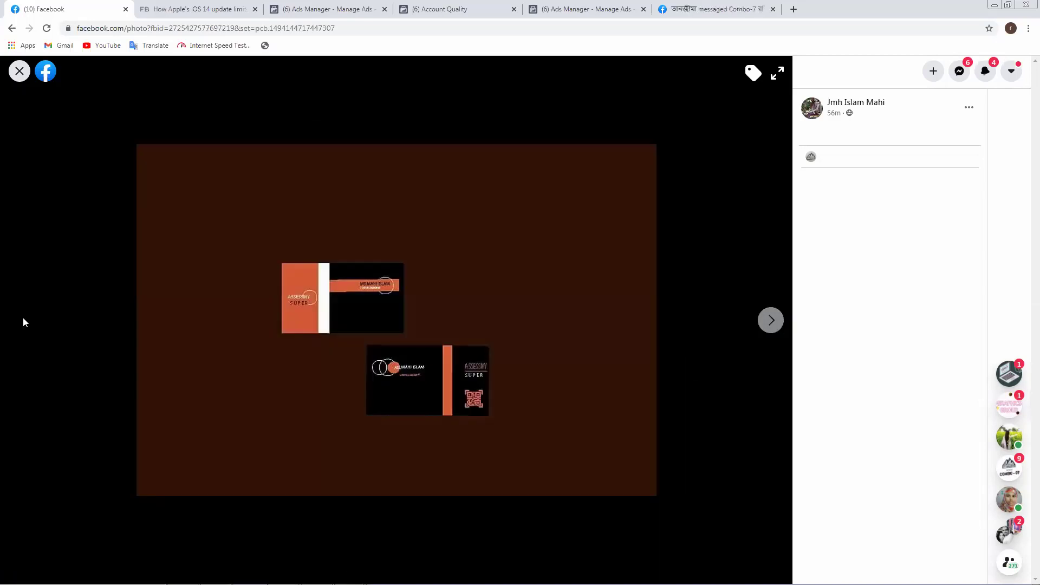
{"action": "key", "text": "Escape"}
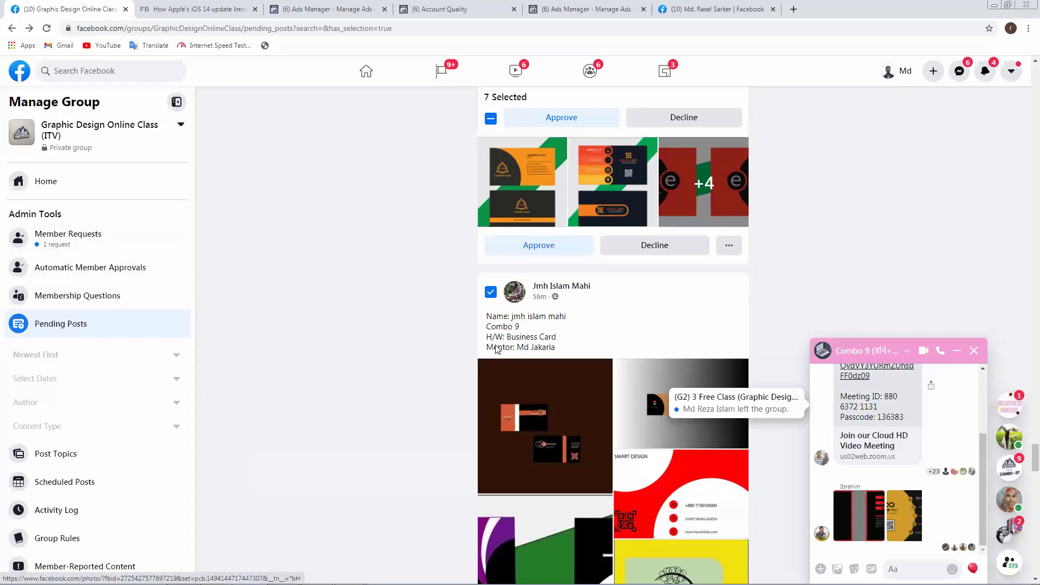
{"action": "scroll", "coordinate": [512, 347], "scroll_direction": "down", "scroll_amount": 1}
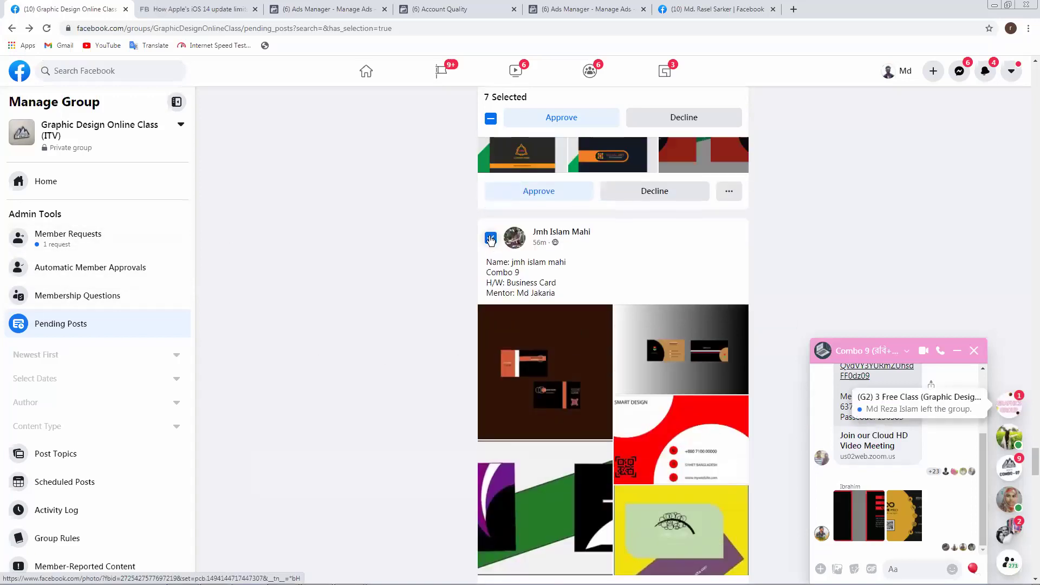
{"action": "left_click", "coordinate": [491, 237]}
- Examine the cards in the combo 9 Visiting Card Design post, from the red hexagon-logo card to the orange-banded tree card, and close the viewer
{"action": "scroll", "coordinate": [490, 275], "scroll_direction": "down", "scroll_amount": 8}
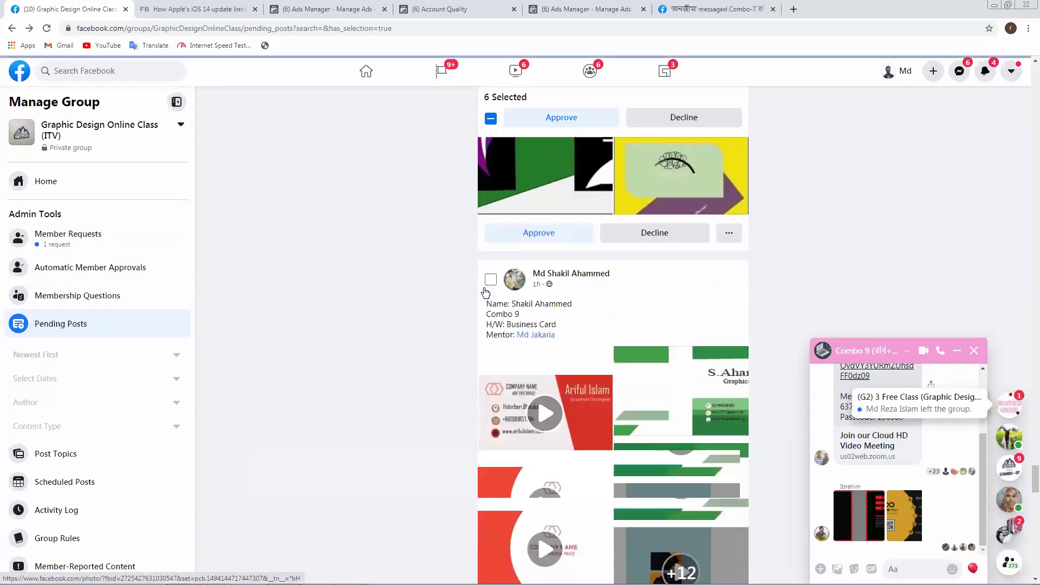
{"action": "scroll", "coordinate": [578, 308], "scroll_direction": "down", "scroll_amount": 7}
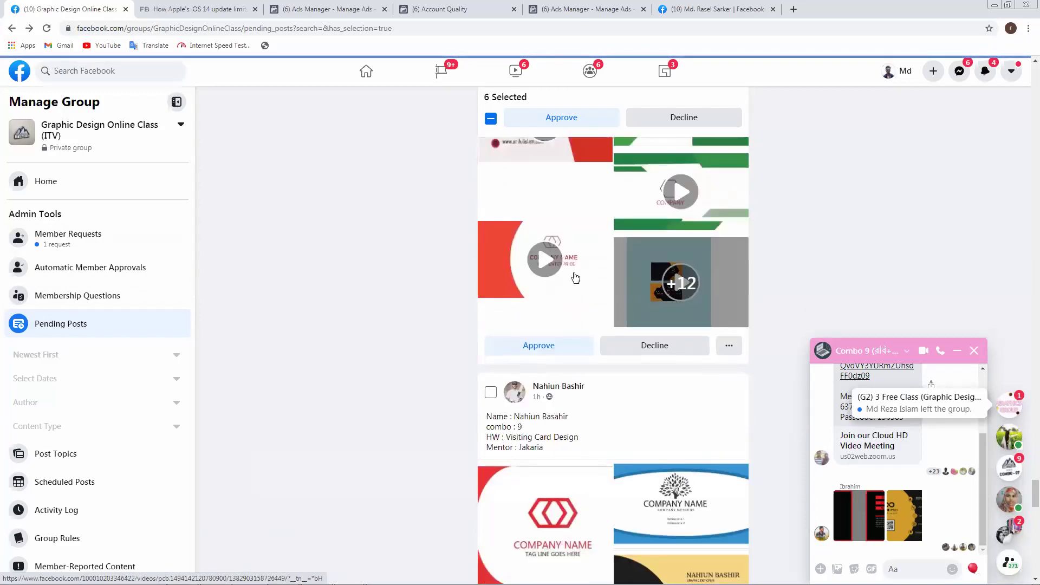
{"action": "left_click", "coordinate": [543, 356]}
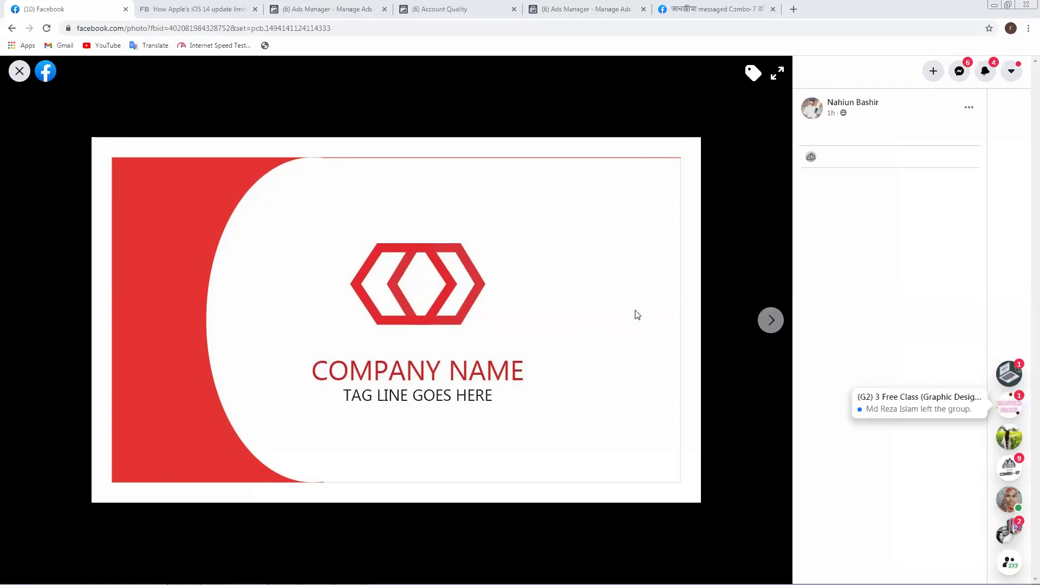
{"action": "left_click", "coordinate": [772, 320]}
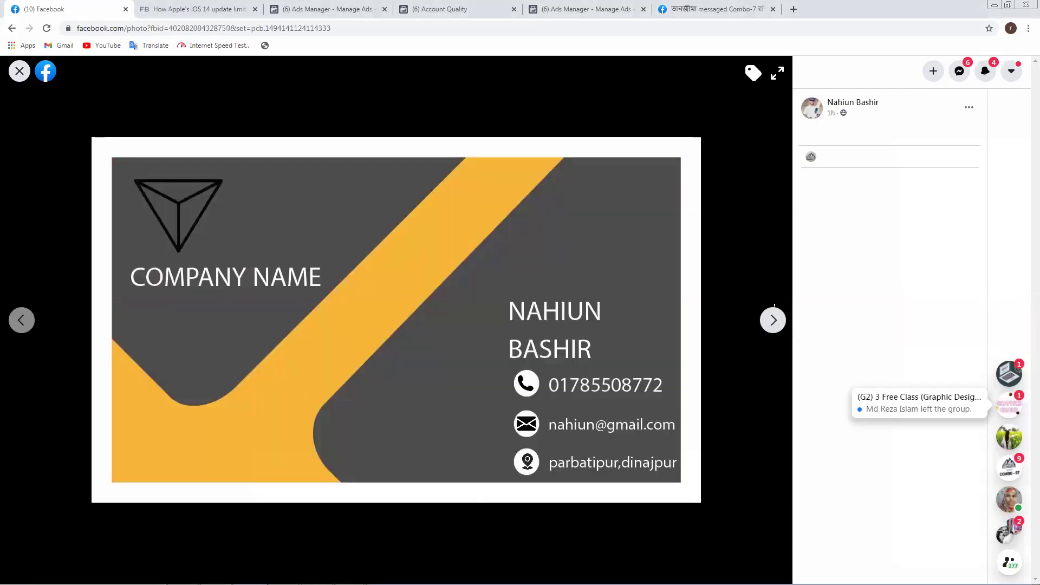
{"action": "left_click", "coordinate": [22, 320]}
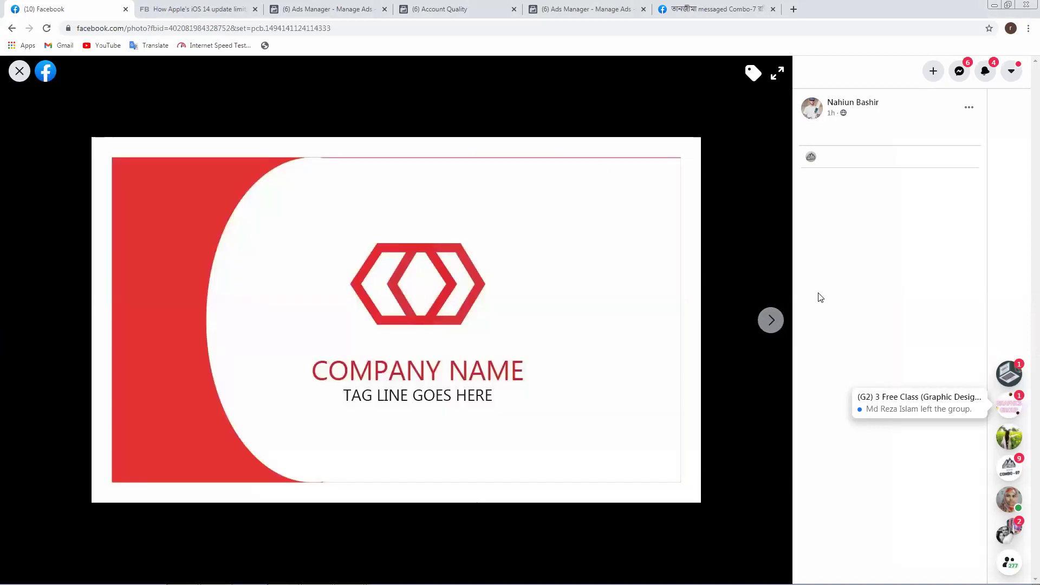
{"action": "left_click", "coordinate": [772, 321]}
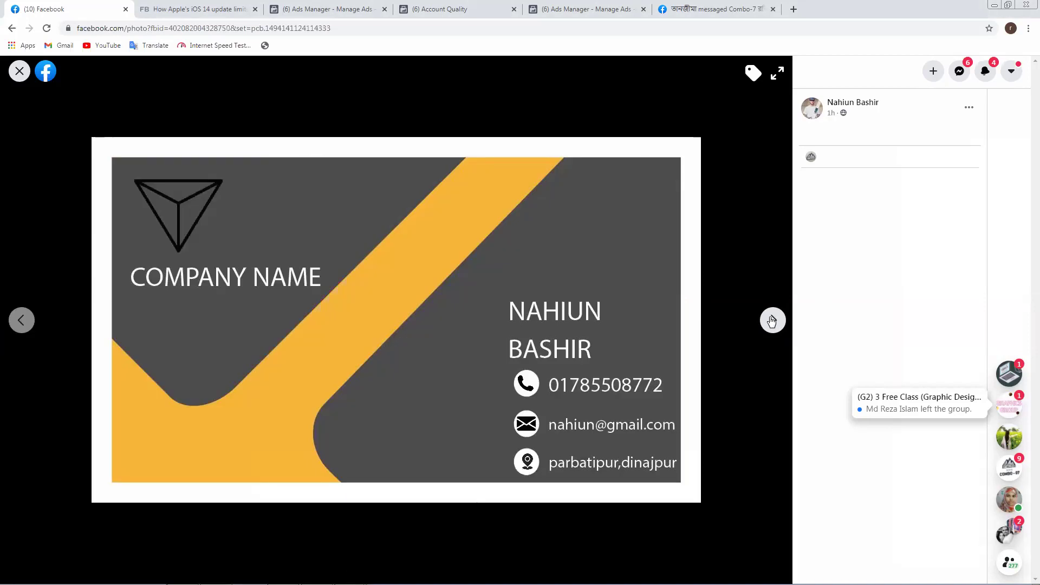
{"action": "left_click", "coordinate": [774, 321]}
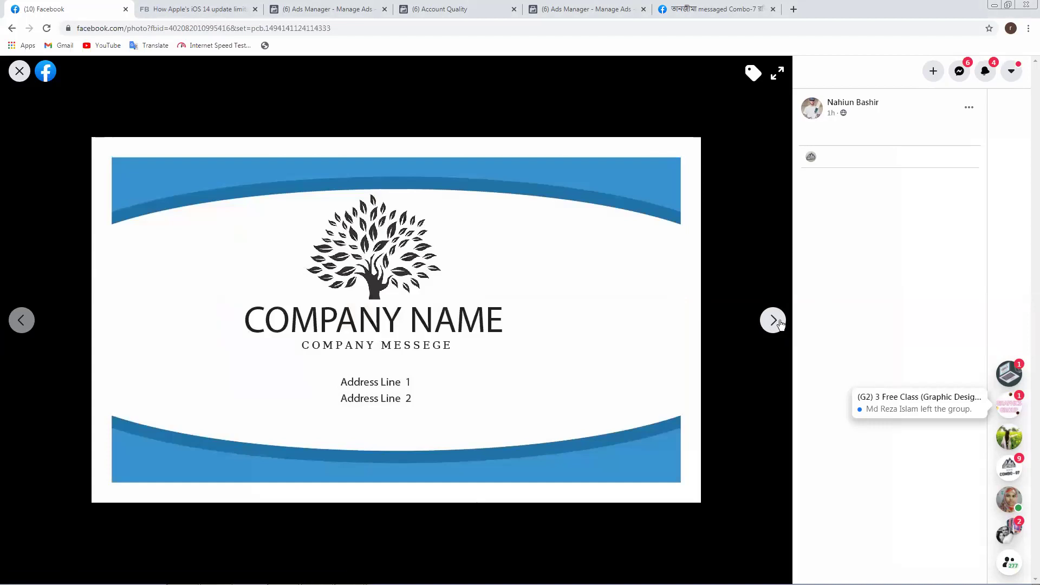
{"action": "left_click", "coordinate": [778, 322]}
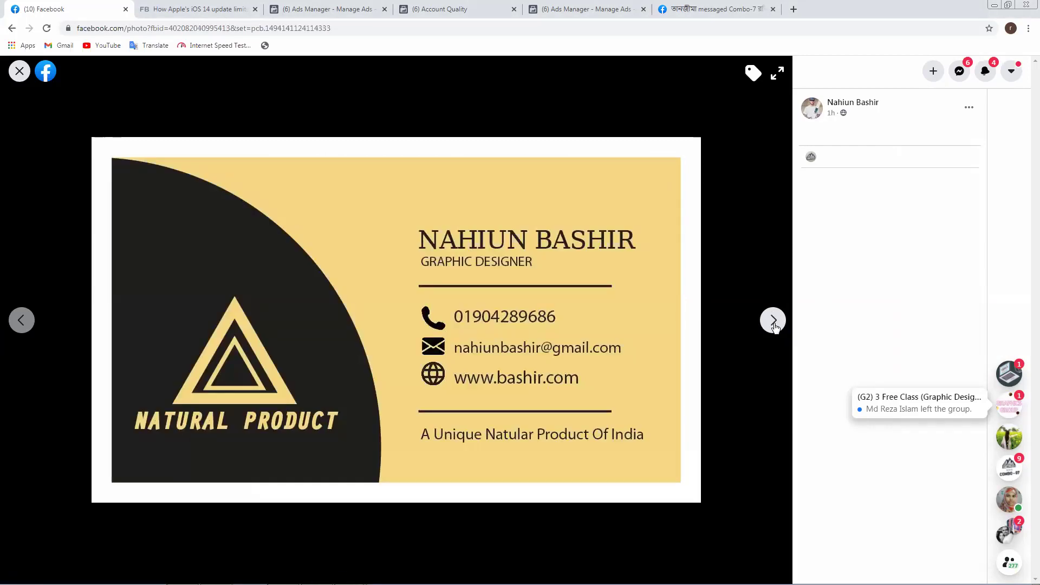
{"action": "left_click", "coordinate": [774, 325]}
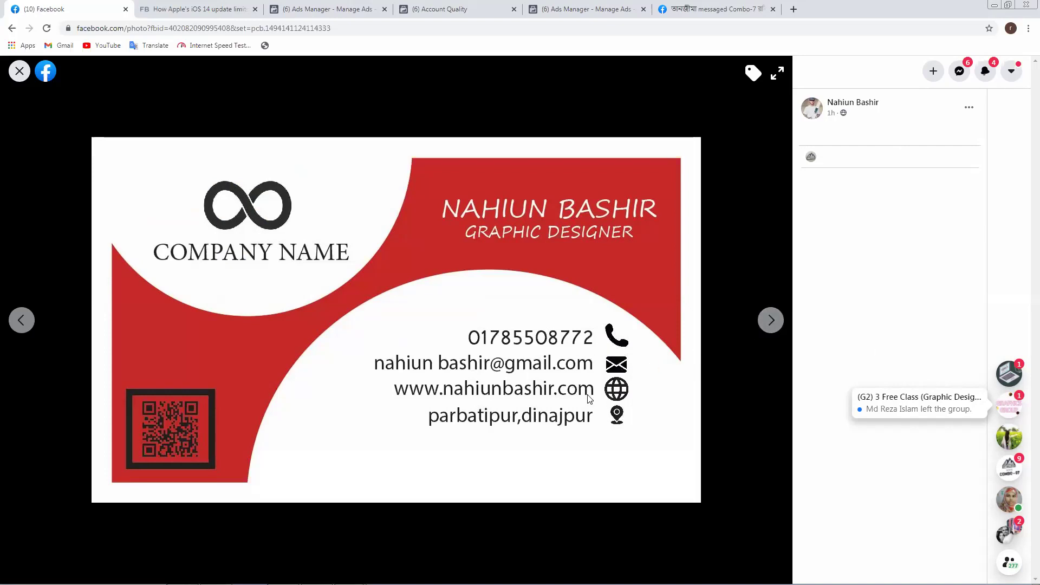
{"action": "left_click", "coordinate": [772, 322]}
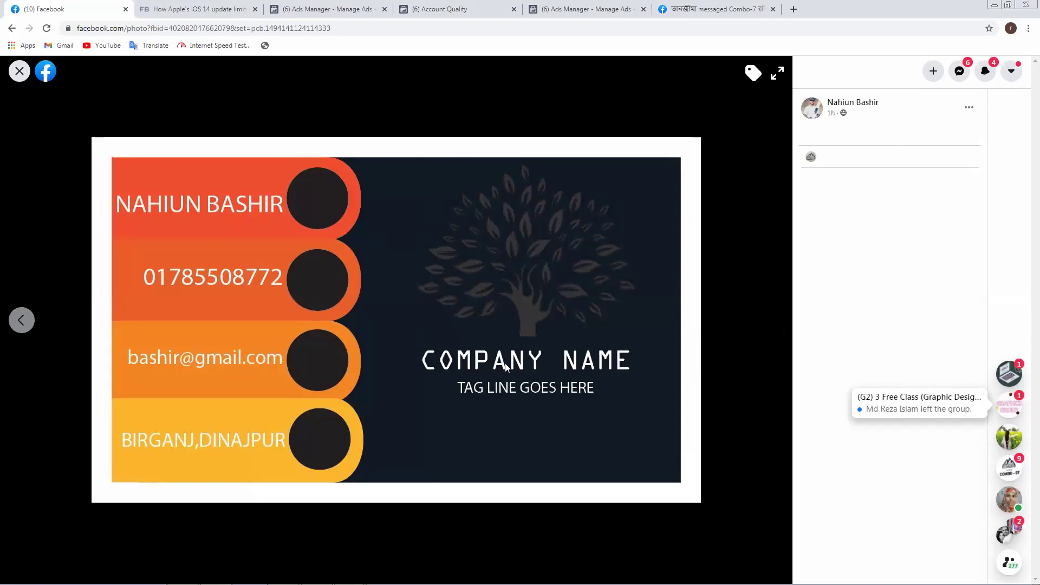
{"action": "left_click", "coordinate": [20, 71]}
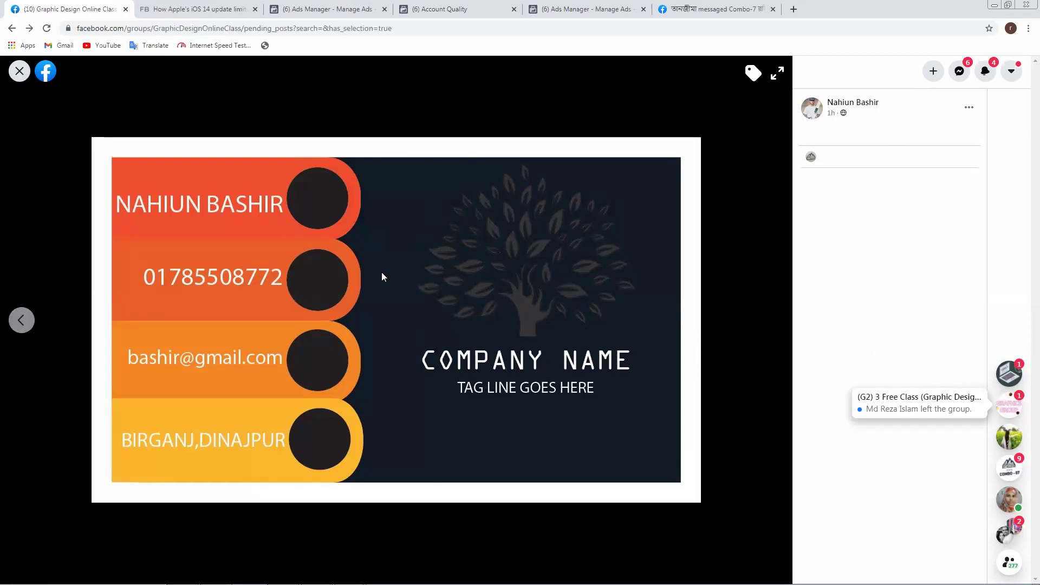
- Add the Combo 9 Business Card post with the yellow-and-black BRAND NAME card to the bulk selection, and open that card's photo
{"action": "scroll", "coordinate": [721, 350], "scroll_direction": "down", "scroll_amount": 6}
{"action": "scroll", "coordinate": [721, 349], "scroll_direction": "down", "scroll_amount": 7}
{"action": "scroll", "coordinate": [499, 276], "scroll_direction": "up", "scroll_amount": 2}
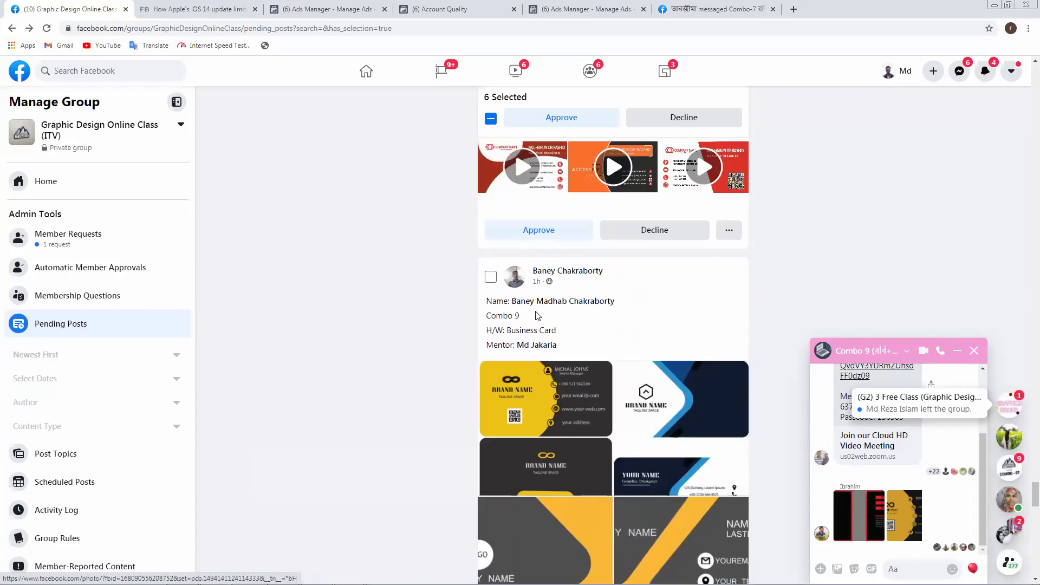
{"action": "left_click", "coordinate": [492, 278]}
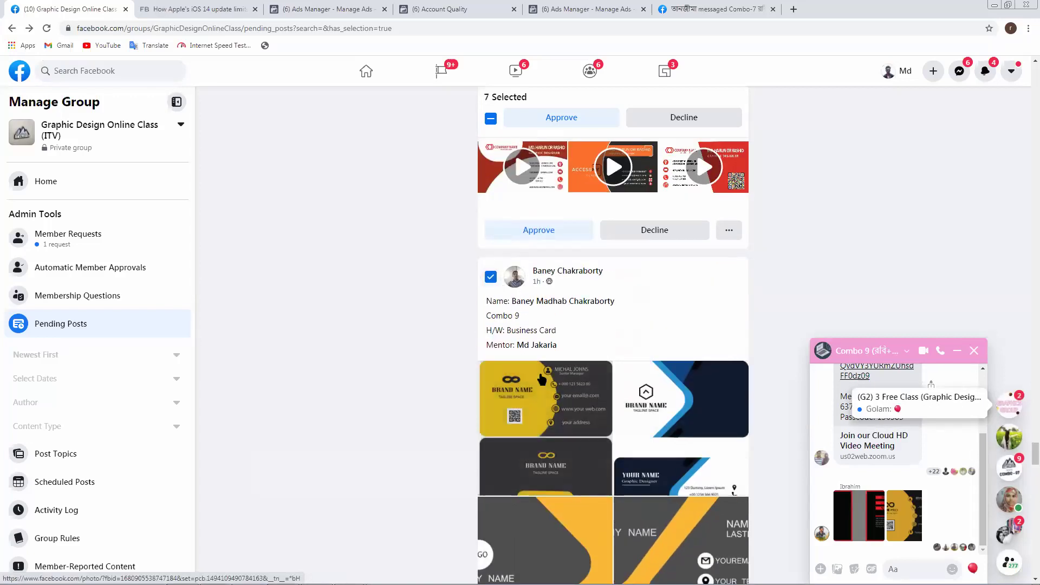
{"action": "left_click", "coordinate": [541, 378]}
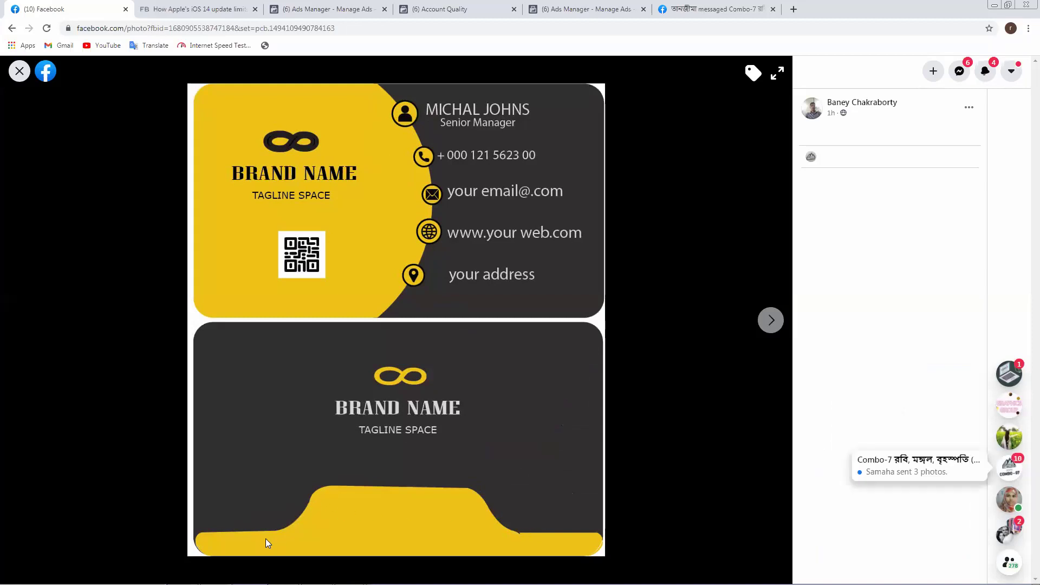
- Compare the yellow-and-black and blue BRAND NAME cards, examine the grey-and-orange COMPANY NAME cards in this post, and close the viewer
{"action": "left_click", "coordinate": [774, 321]}
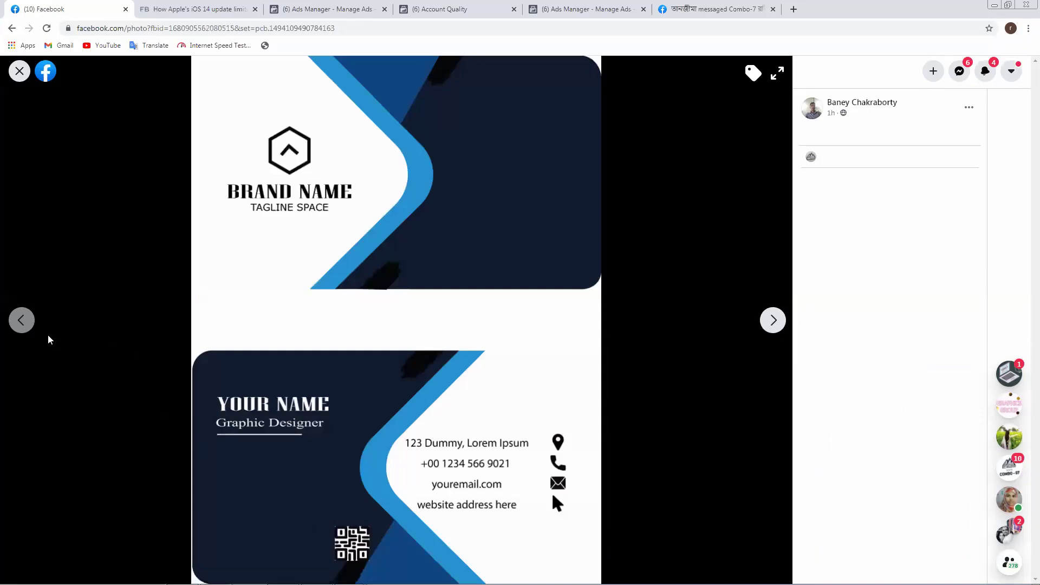
{"action": "left_click", "coordinate": [29, 327]}
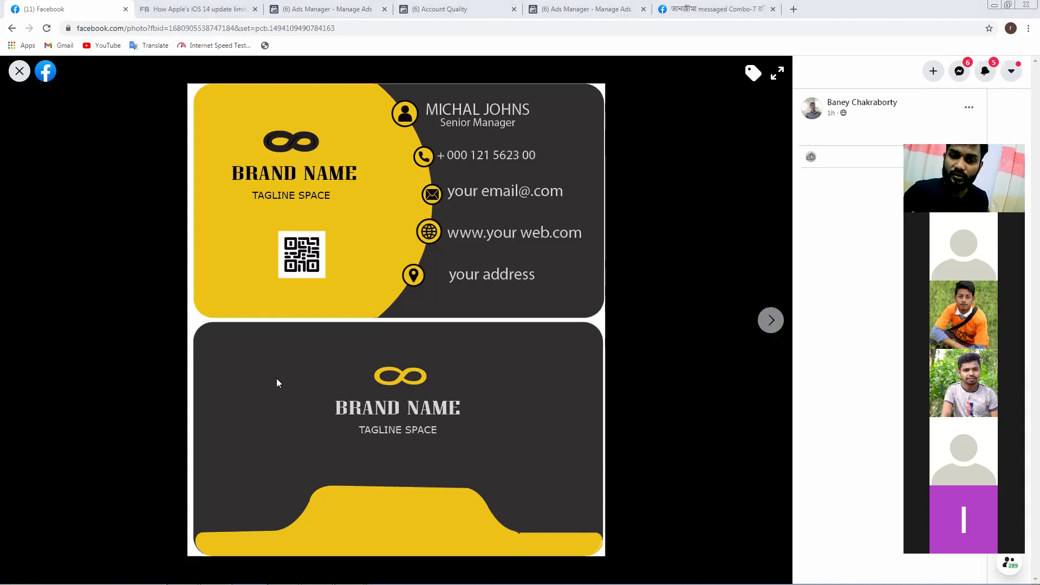
{"action": "left_click", "coordinate": [773, 321]}
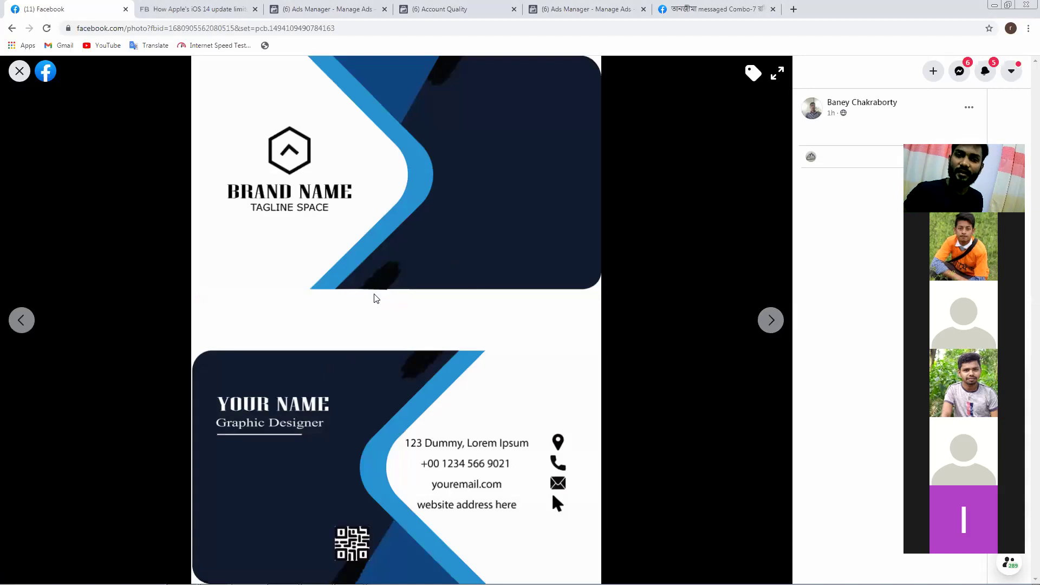
{"action": "left_click", "coordinate": [774, 320]}
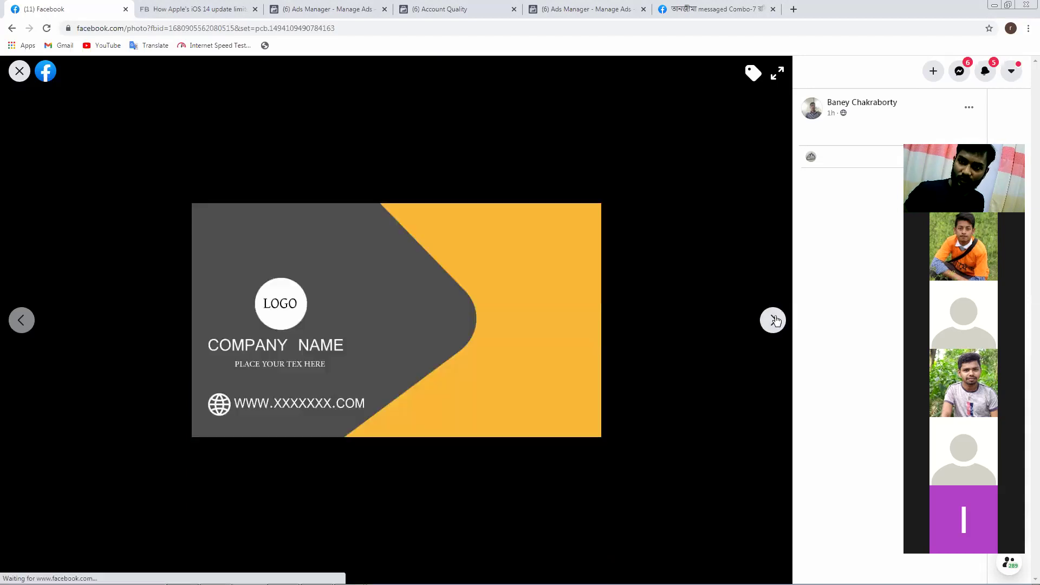
{"action": "left_click", "coordinate": [774, 320]}
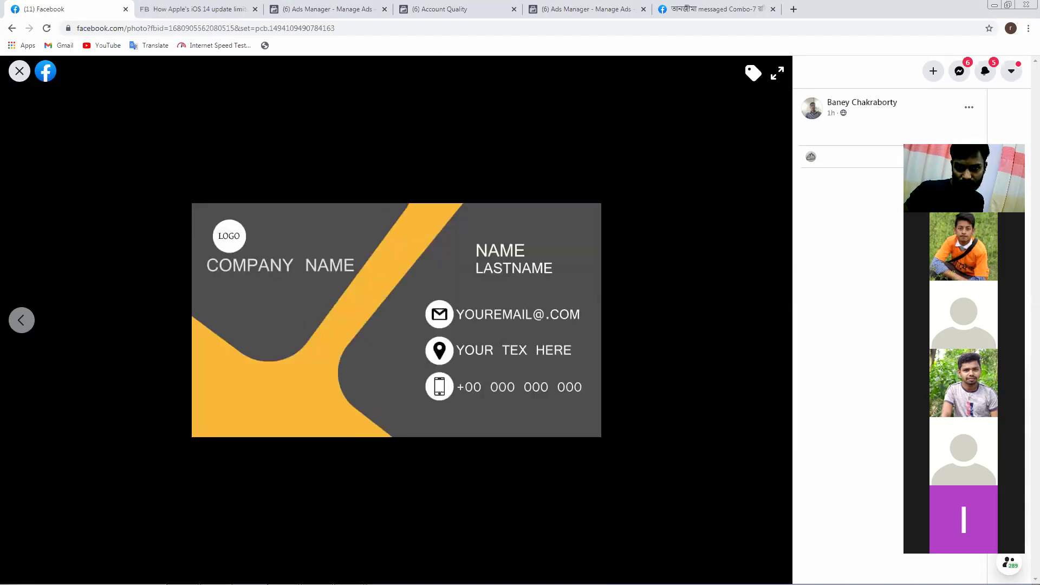
{"action": "left_click", "coordinate": [20, 71]}
- Examine the cards in the Combo 9 post with the red interior card, through the blue COMPANY NAME card, and close the viewer
{"action": "scroll", "coordinate": [538, 302], "scroll_direction": "down", "scroll_amount": 10}
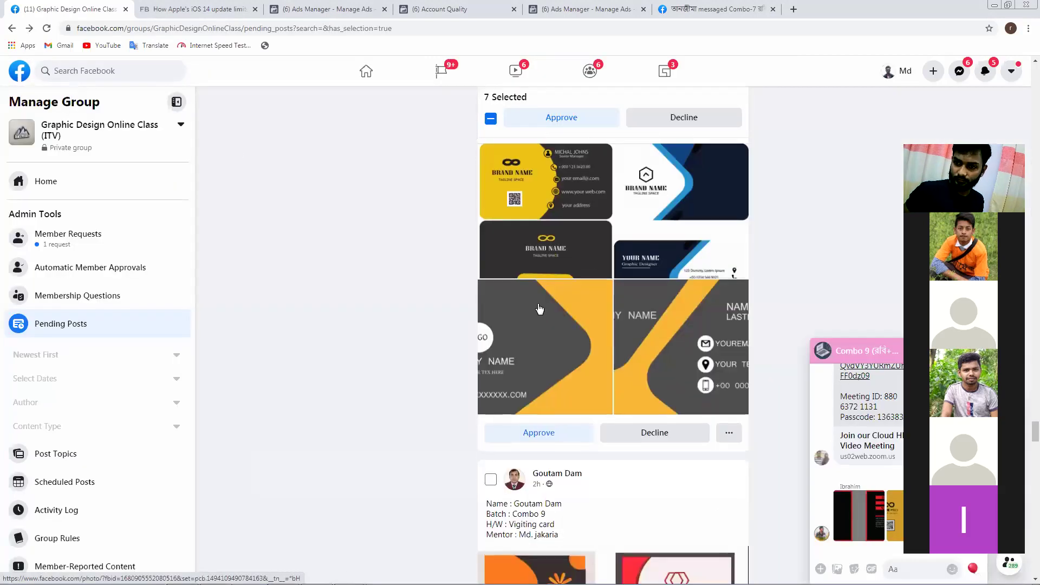
{"action": "scroll", "coordinate": [538, 302], "scroll_direction": "down", "scroll_amount": 2}
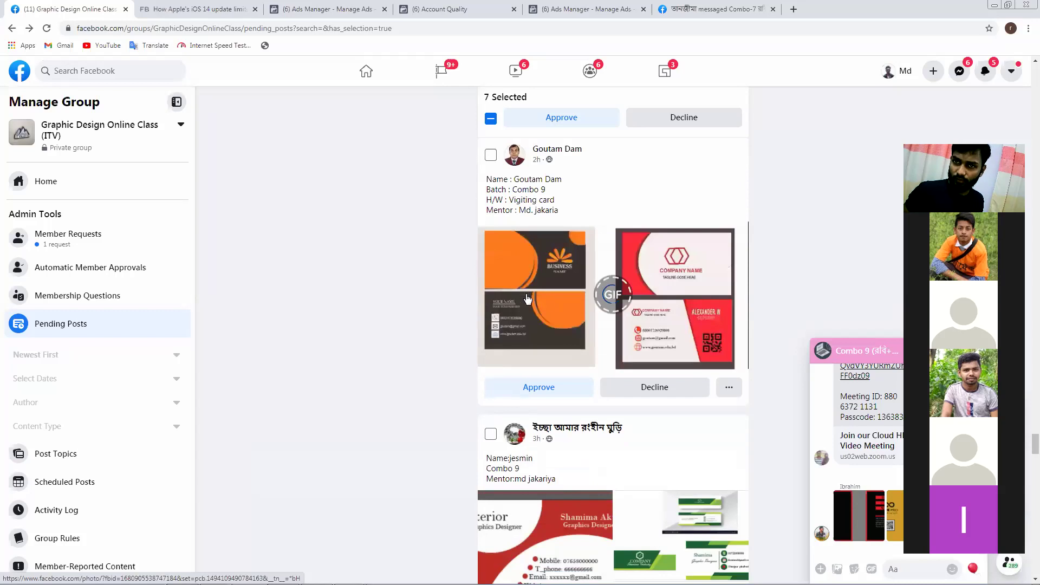
{"action": "scroll", "coordinate": [517, 295], "scroll_direction": "down", "scroll_amount": 4}
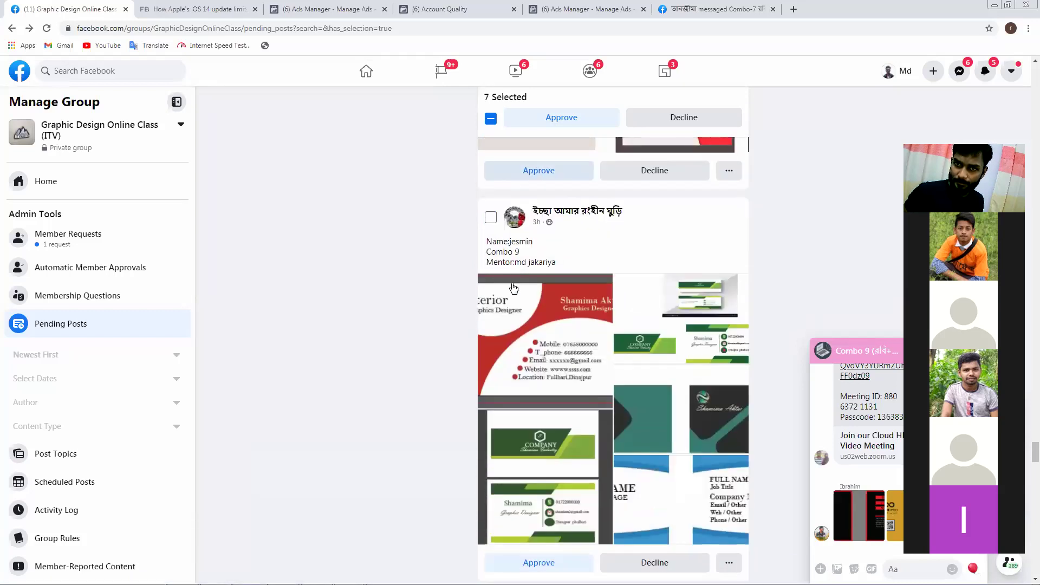
{"action": "left_click", "coordinate": [534, 324]}
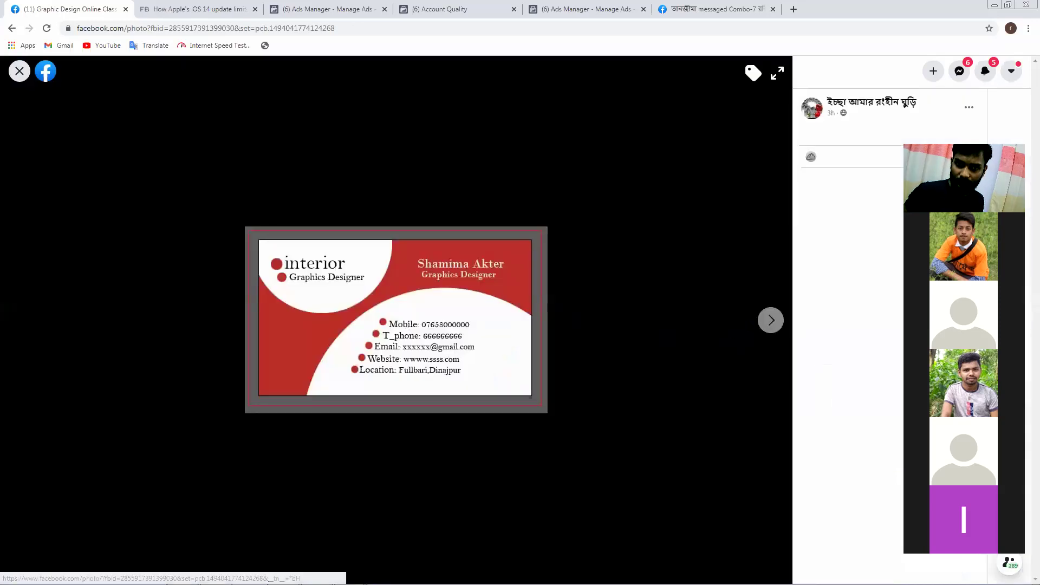
{"action": "left_click", "coordinate": [775, 323]}
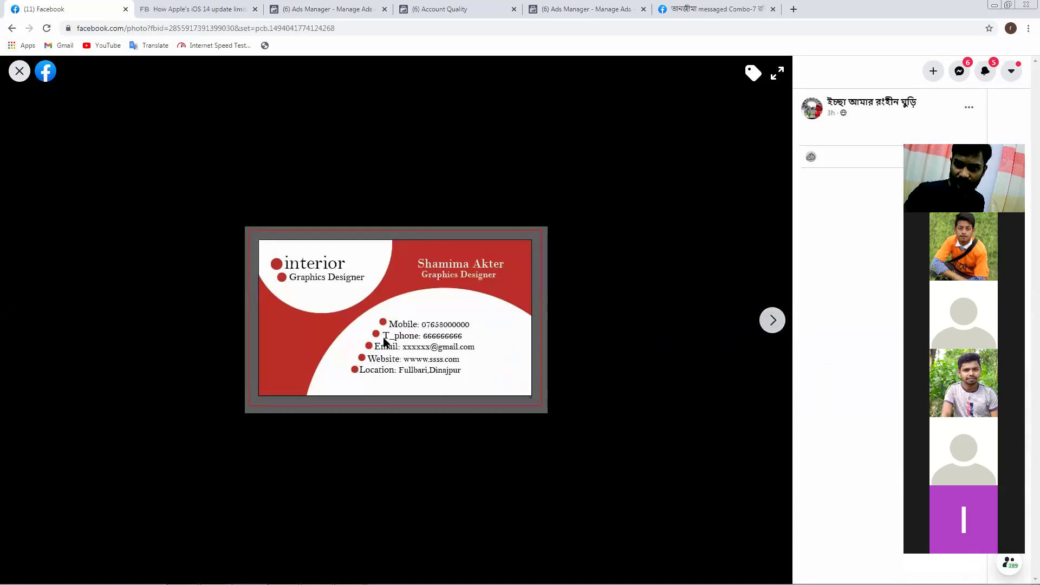
{"action": "left_click", "coordinate": [769, 324]}
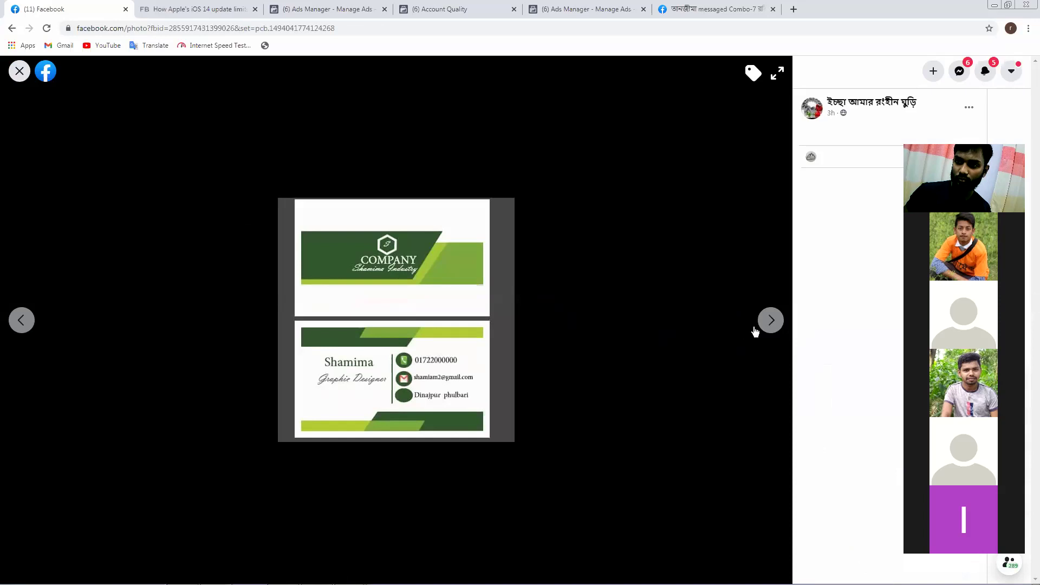
{"action": "left_click", "coordinate": [771, 320]}
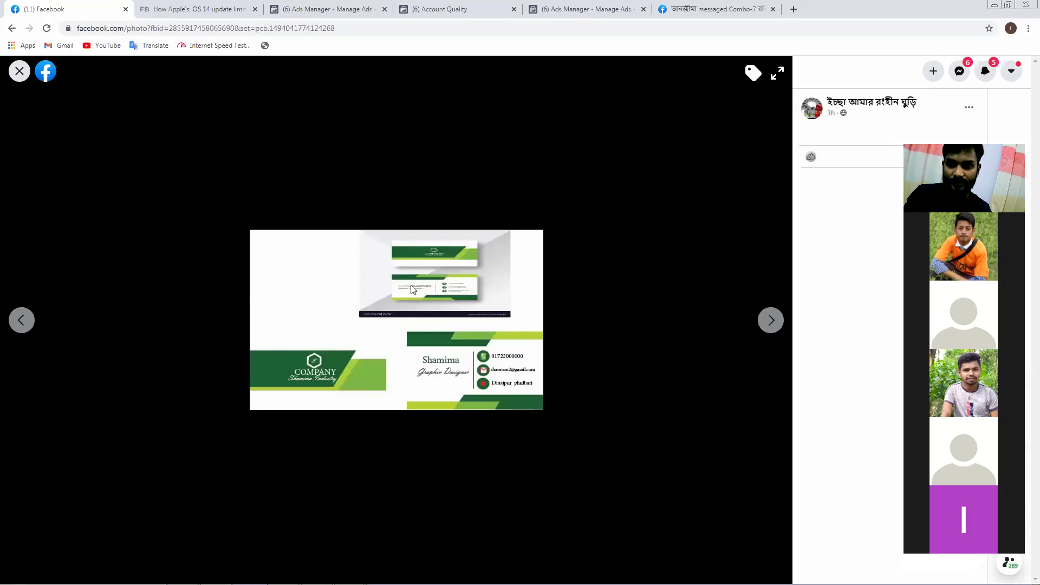
{"action": "left_click", "coordinate": [764, 321]}
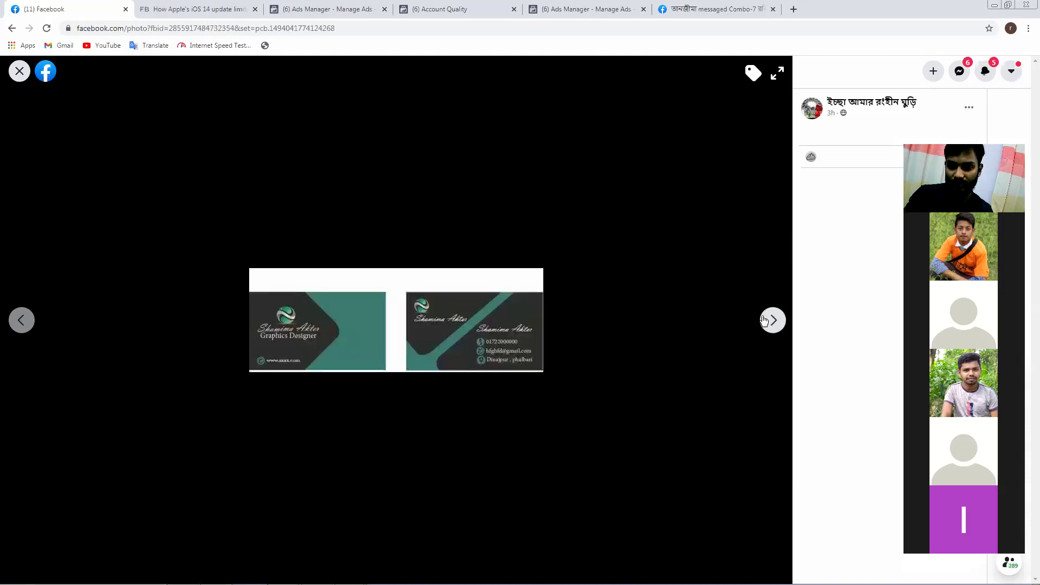
{"action": "left_click", "coordinate": [765, 321]}
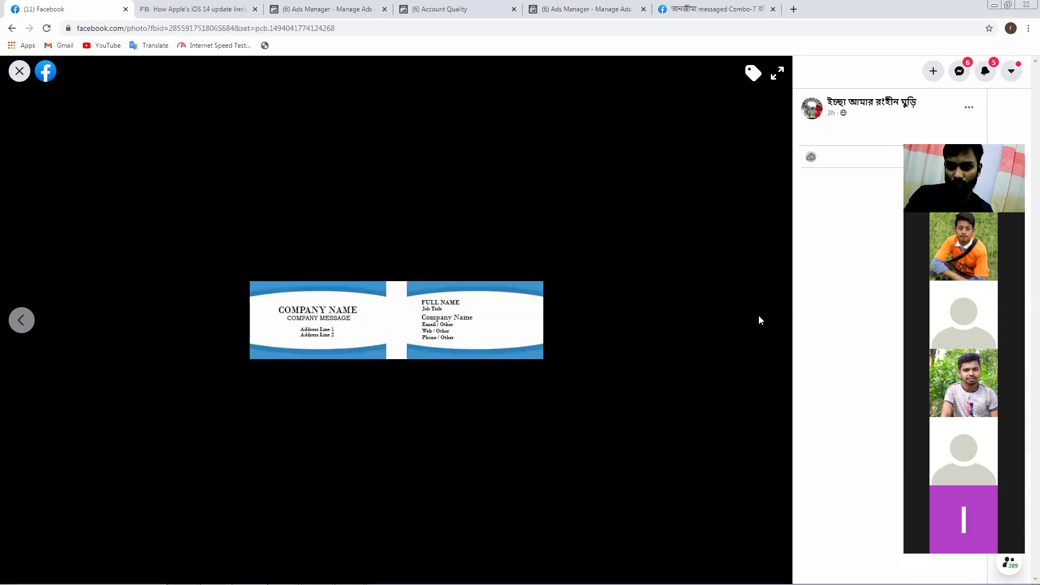
{"action": "left_click", "coordinate": [20, 71]}
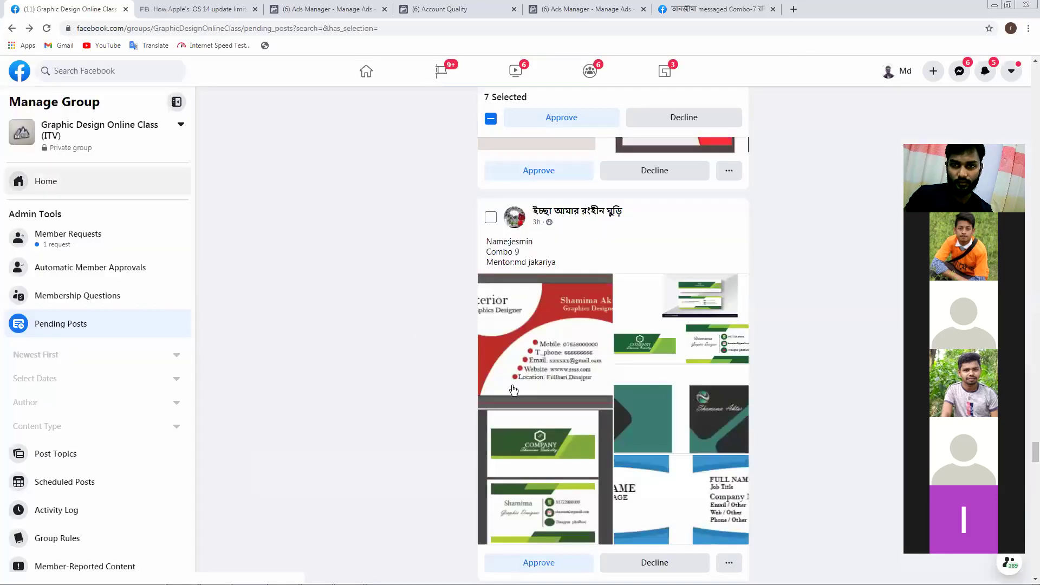
- Find the combo 9 visiting card post with the VISUAL ART SIGNATUURE card and examine its photos through the orange BUSINESS NAME card
{"action": "scroll", "coordinate": [514, 390], "scroll_direction": "down", "scroll_amount": 5}
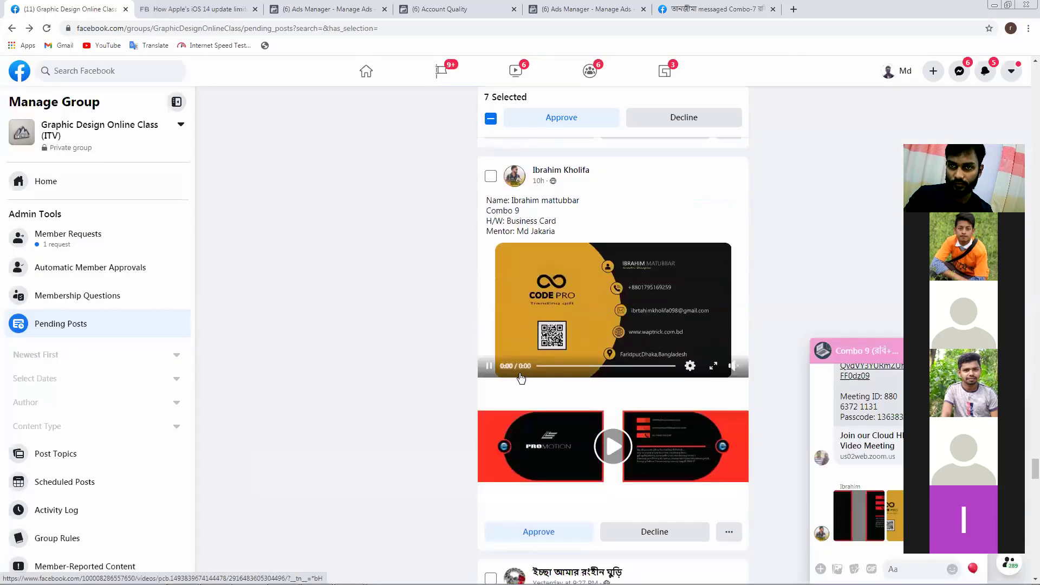
{"action": "scroll", "coordinate": [534, 379], "scroll_direction": "up", "scroll_amount": 1}
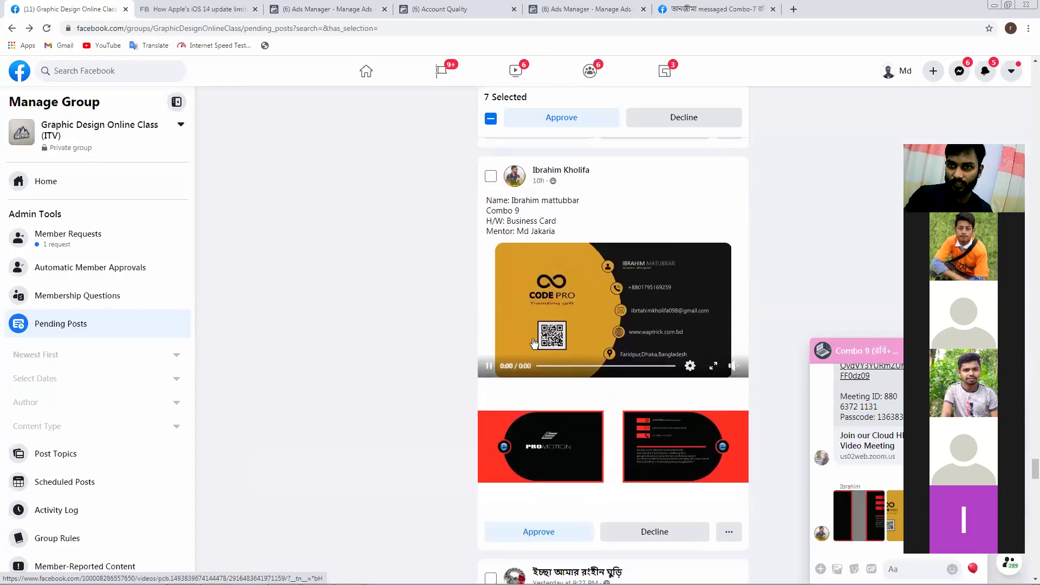
{"action": "scroll", "coordinate": [566, 362], "scroll_direction": "down", "scroll_amount": 9}
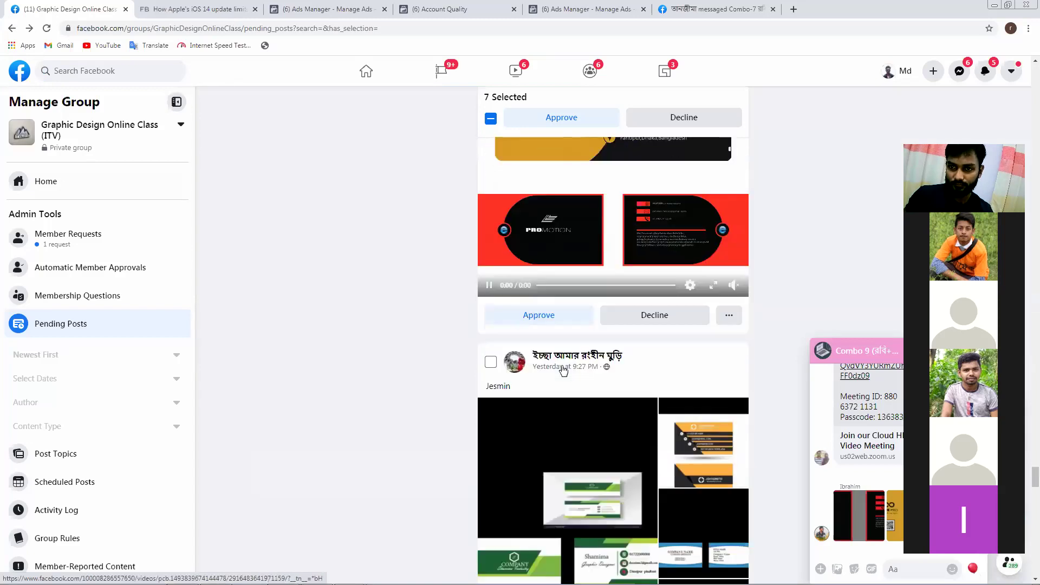
{"action": "scroll", "coordinate": [560, 360], "scroll_direction": "down", "scroll_amount": 7}
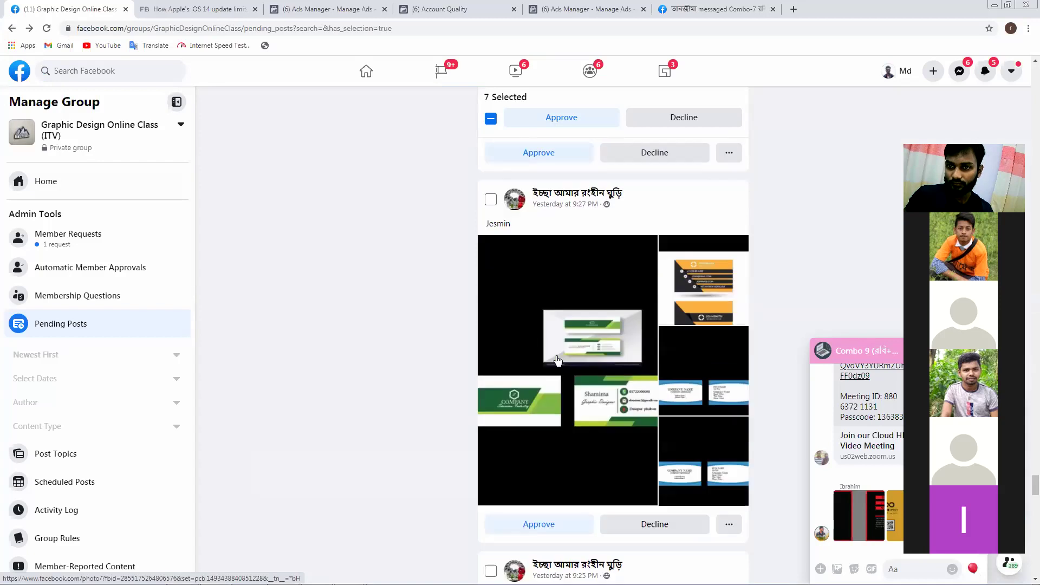
{"action": "scroll", "coordinate": [538, 380], "scroll_direction": "down", "scroll_amount": 4}
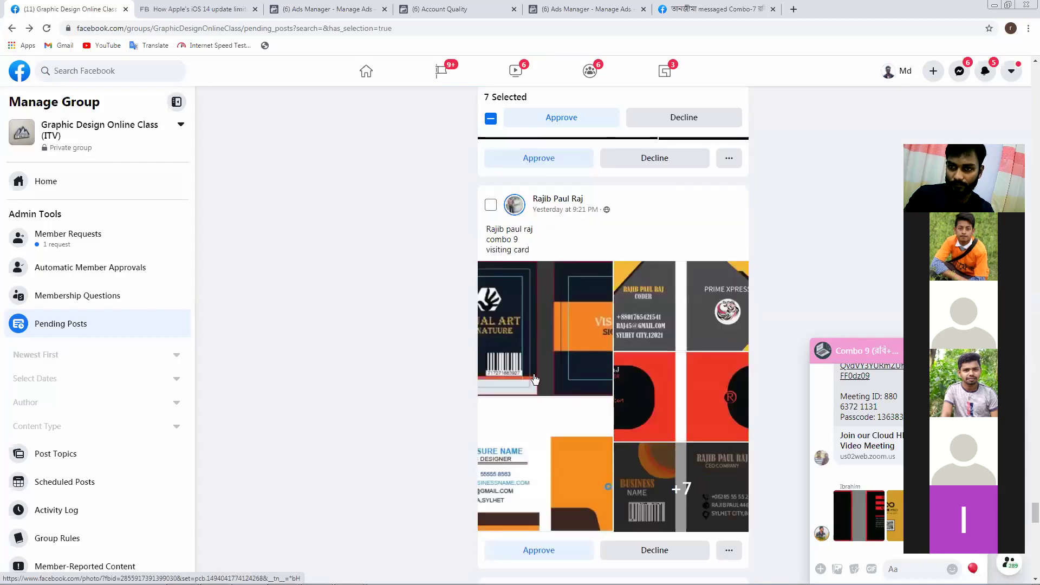
{"action": "left_click", "coordinate": [528, 317]}
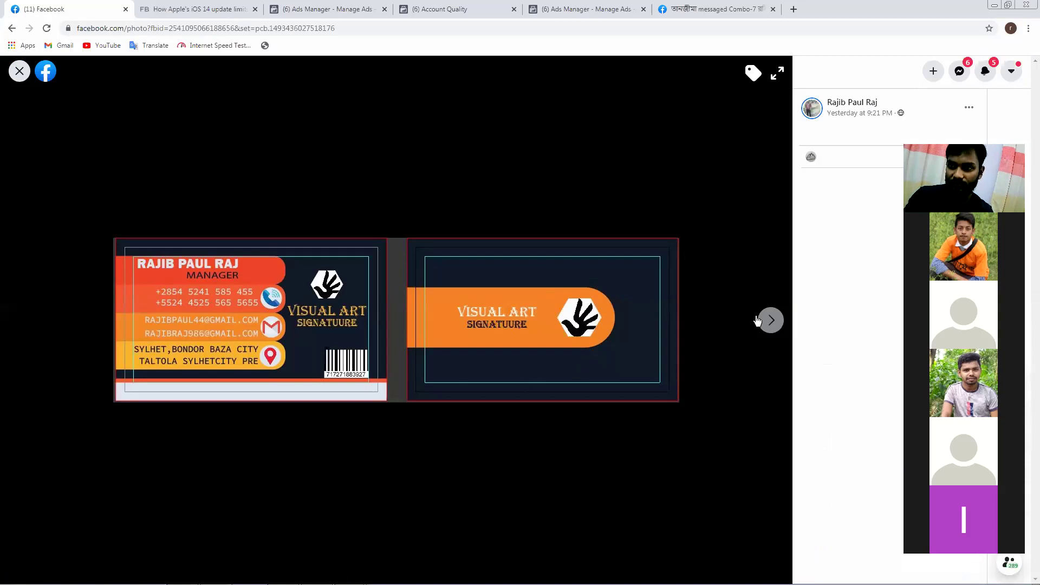
{"action": "left_click", "coordinate": [772, 321]}
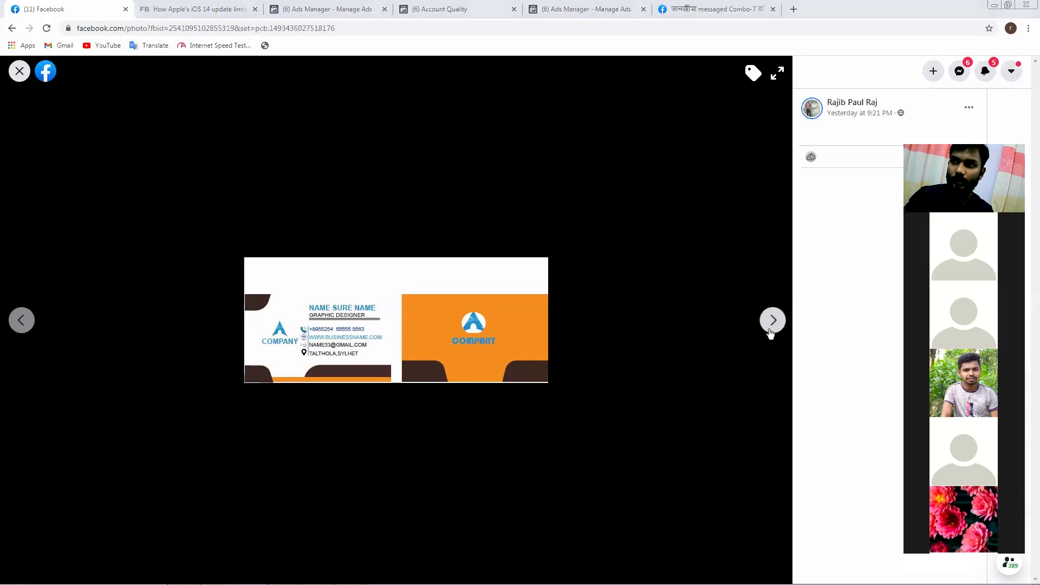
{"action": "left_click", "coordinate": [764, 324]}
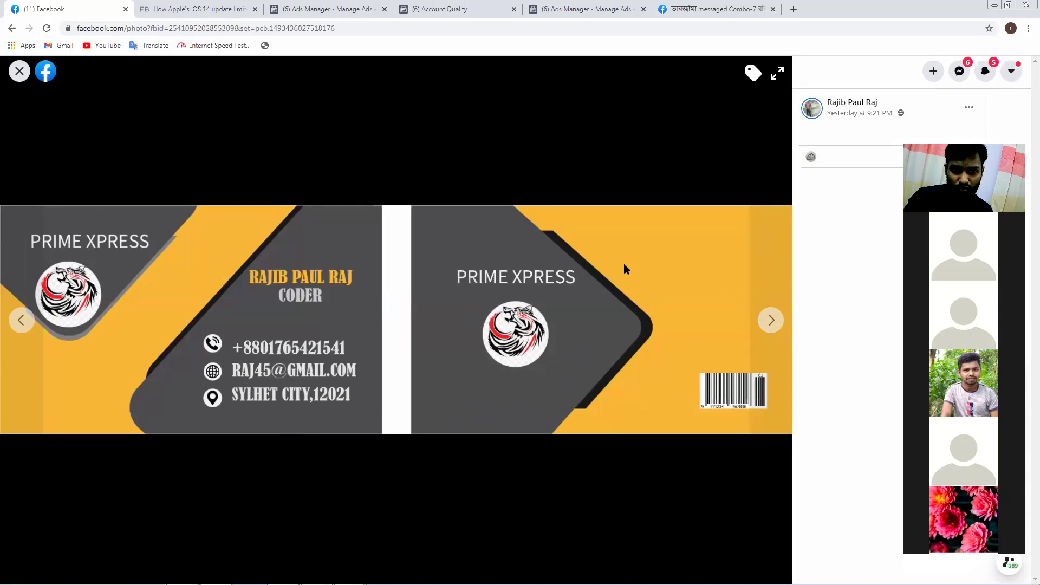
{"action": "left_click", "coordinate": [758, 321]}
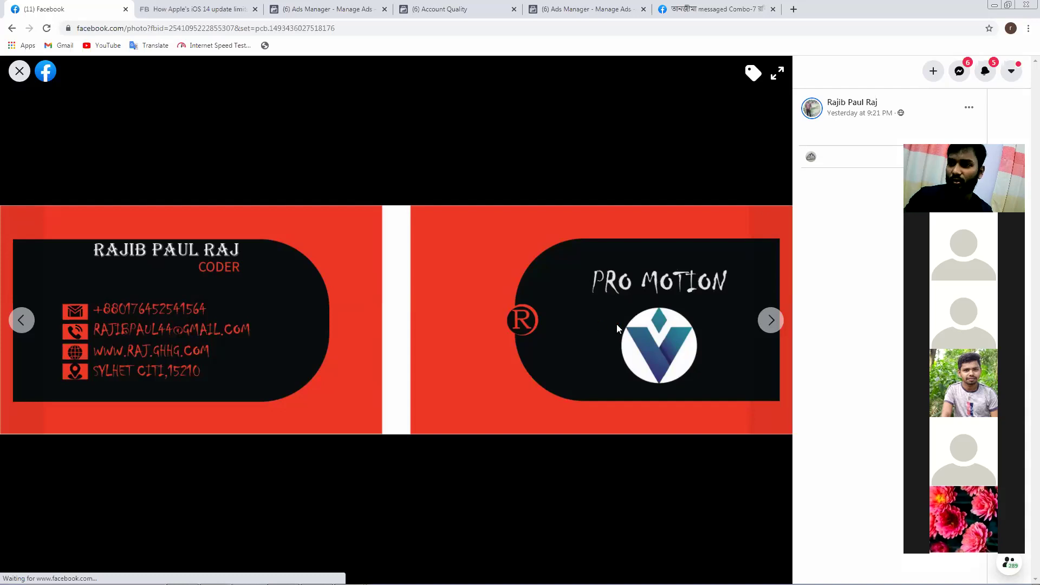
{"action": "left_click", "coordinate": [771, 322]}
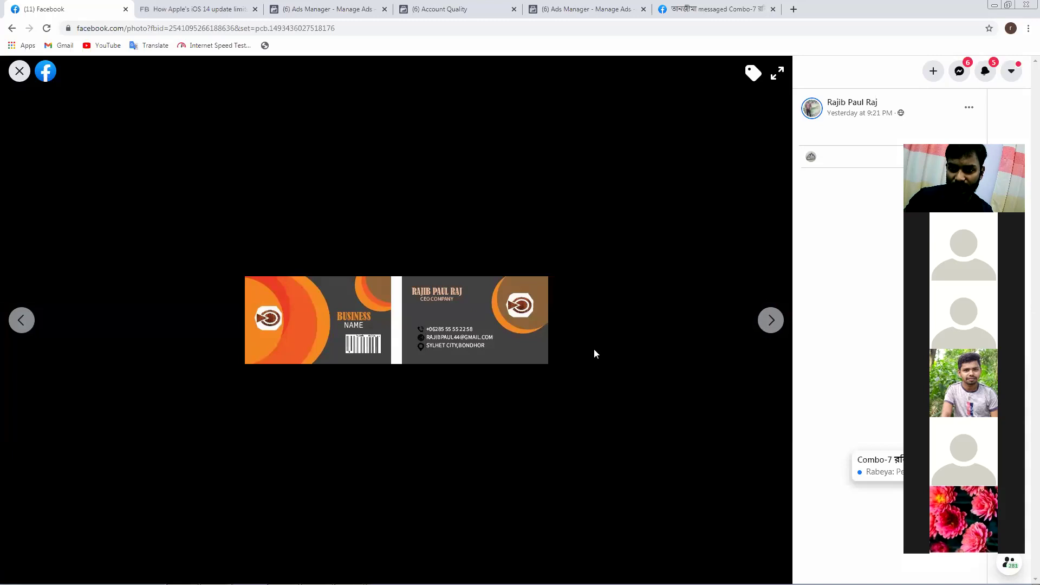
- Examine the rest of this post's cards, from the red COMPANY NAME card to the ACCESS MY SUPER COMPANY card, and close the viewer
{"action": "left_click", "coordinate": [772, 322]}
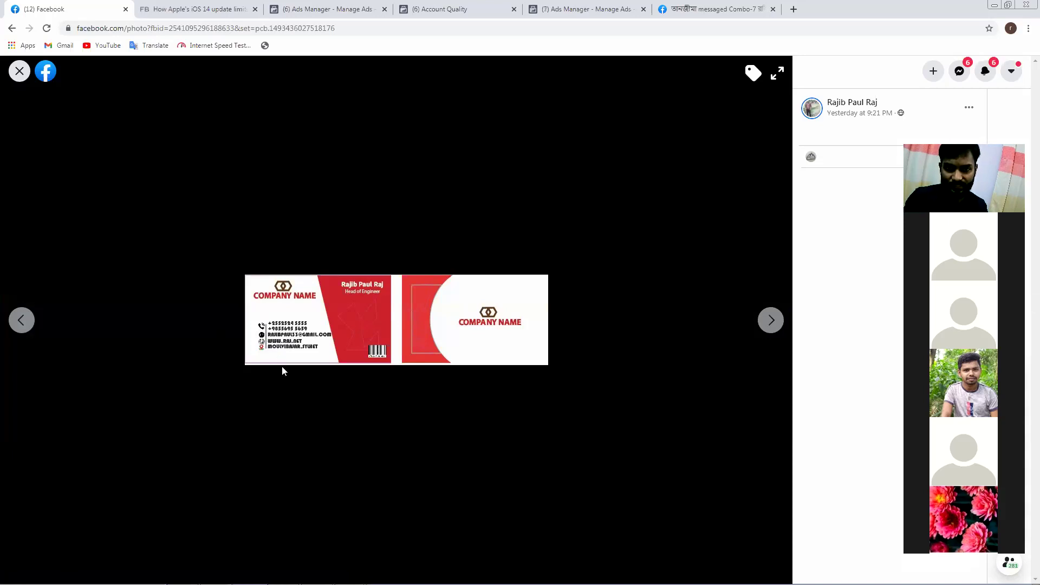
{"action": "left_click", "coordinate": [772, 320]}
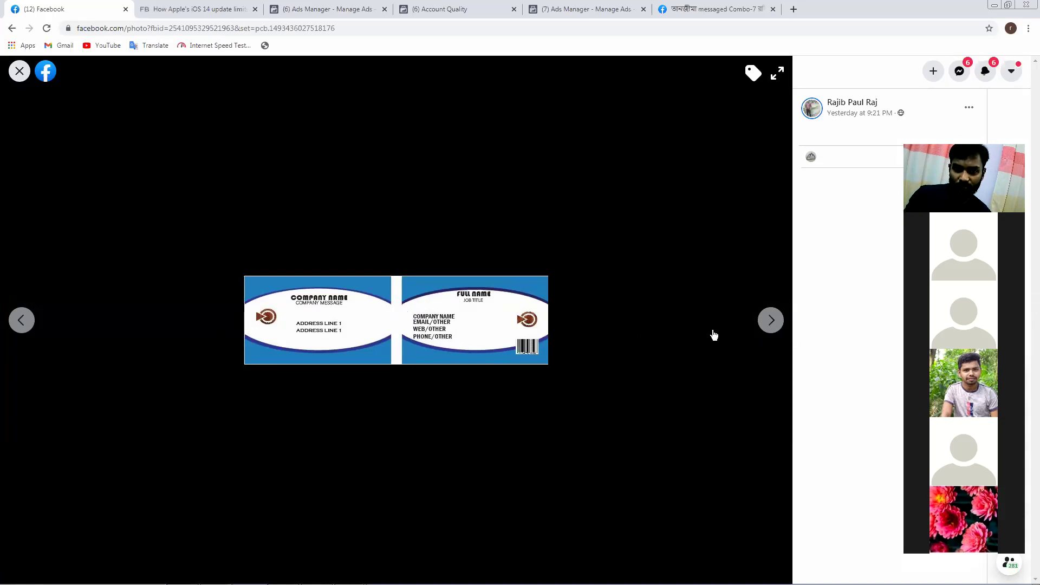
{"action": "left_click", "coordinate": [780, 326]}
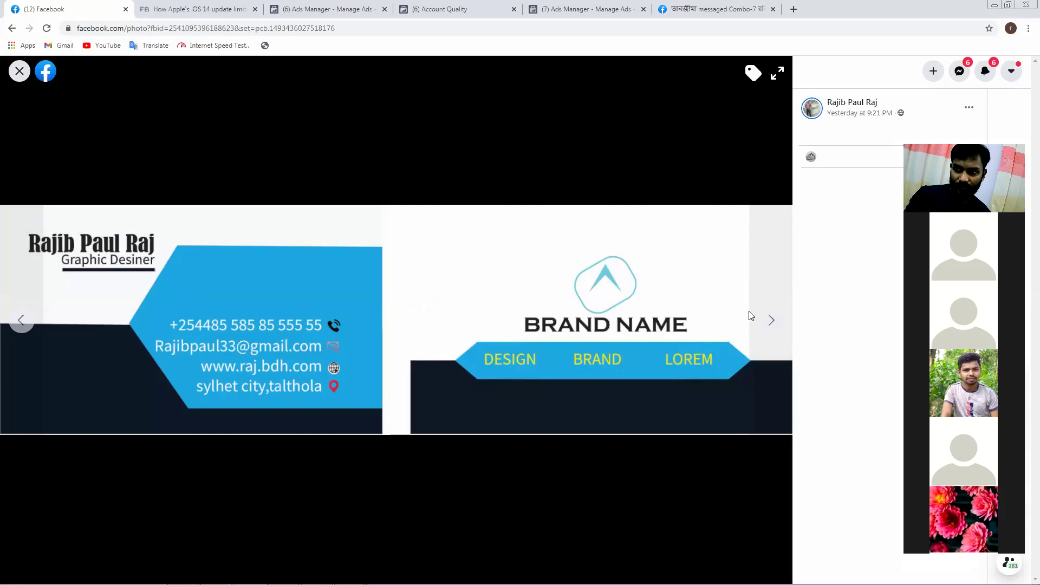
{"action": "left_click", "coordinate": [773, 320]}
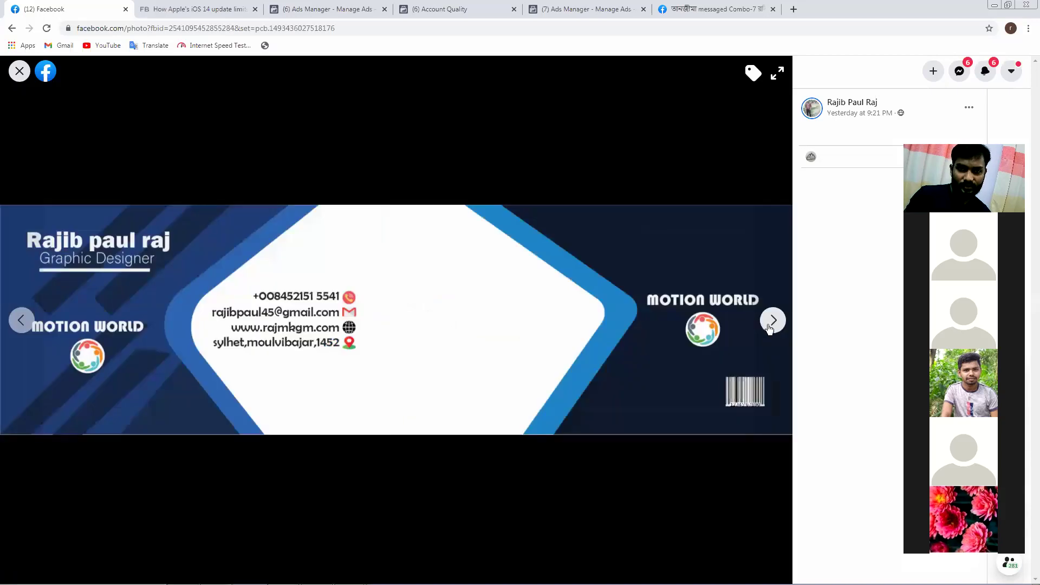
{"action": "left_click", "coordinate": [773, 321]}
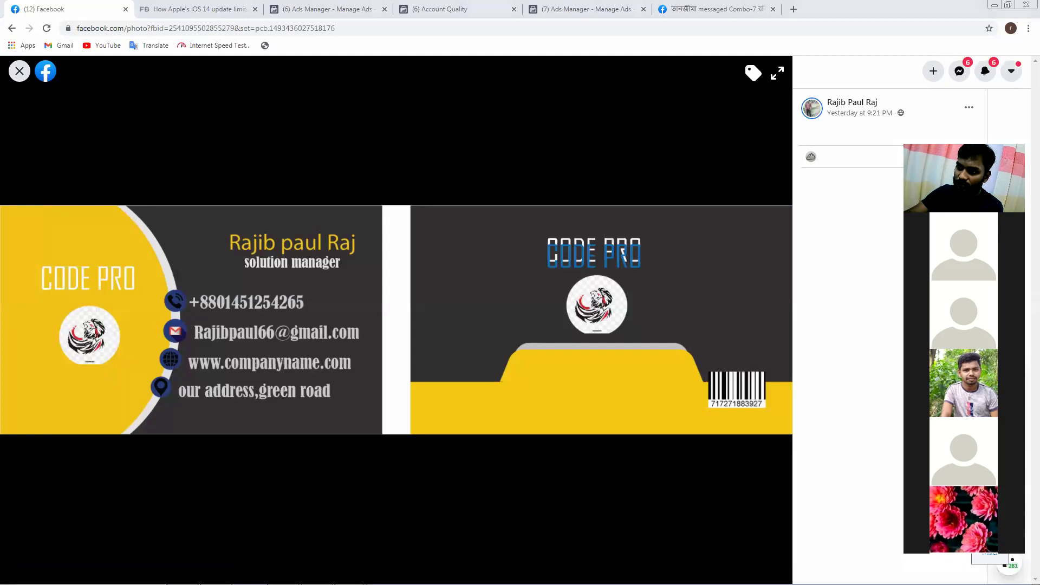
{"action": "left_click", "coordinate": [765, 329]}
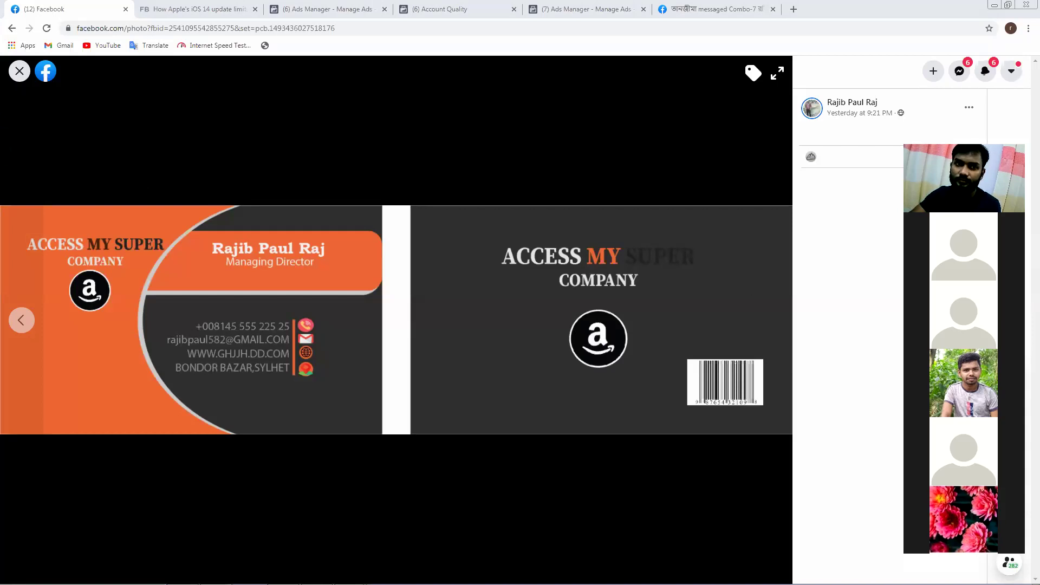
{"action": "left_click", "coordinate": [20, 74]}
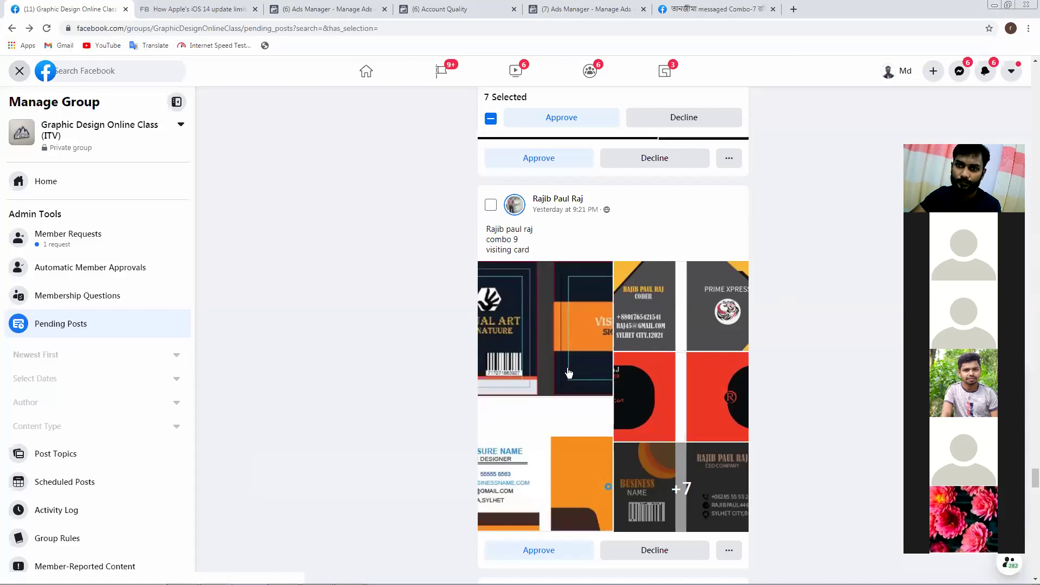
- Add the Combo : 6 post with the certificates photo to the bulk selection and go on to the Combo-8 Visiting Card post
{"action": "scroll", "coordinate": [574, 377], "scroll_direction": "down", "scroll_amount": 3}
{"action": "scroll", "coordinate": [574, 377], "scroll_direction": "down", "scroll_amount": 5}
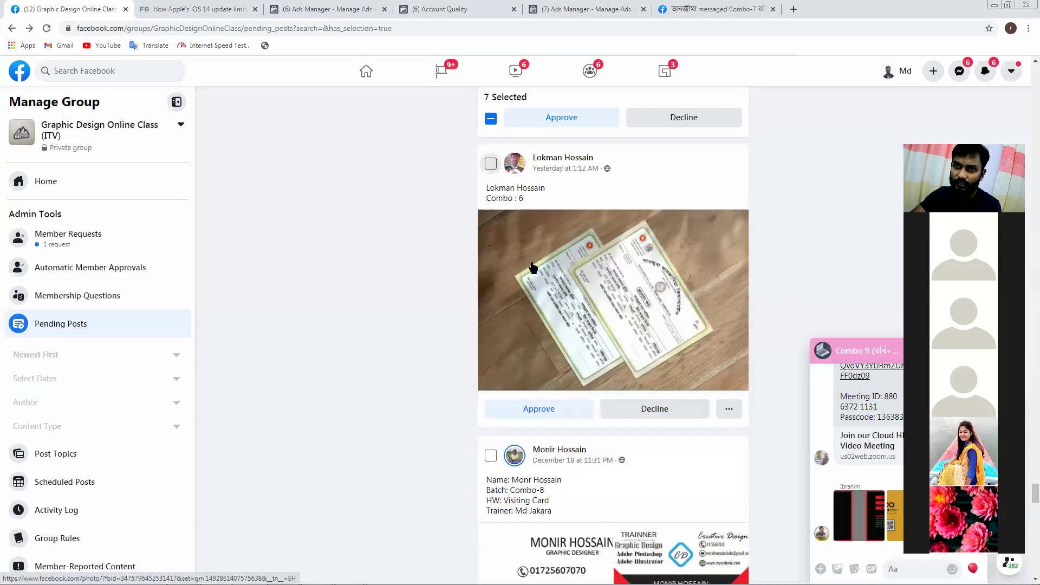
{"action": "scroll", "coordinate": [535, 282], "scroll_direction": "down", "scroll_amount": 4}
{"action": "scroll", "coordinate": [536, 282], "scroll_direction": "down", "scroll_amount": 6}
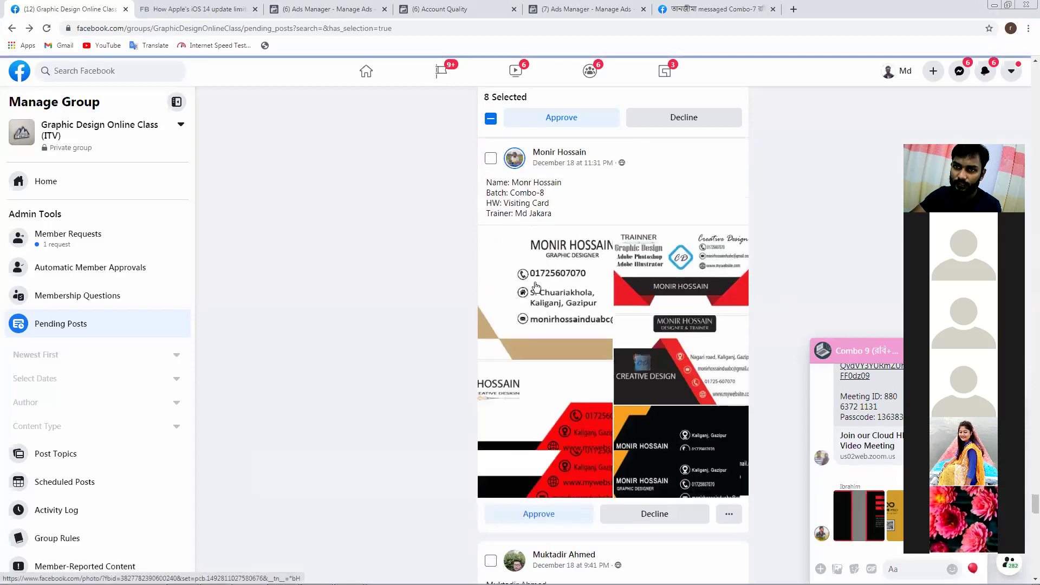
- Look through the Combo-8 homework submissions in the group's pending posts, including the visiting card, image retouch and YouTube banner designs
{"action": "scroll", "coordinate": [536, 284], "scroll_direction": "down", "scroll_amount": 9}
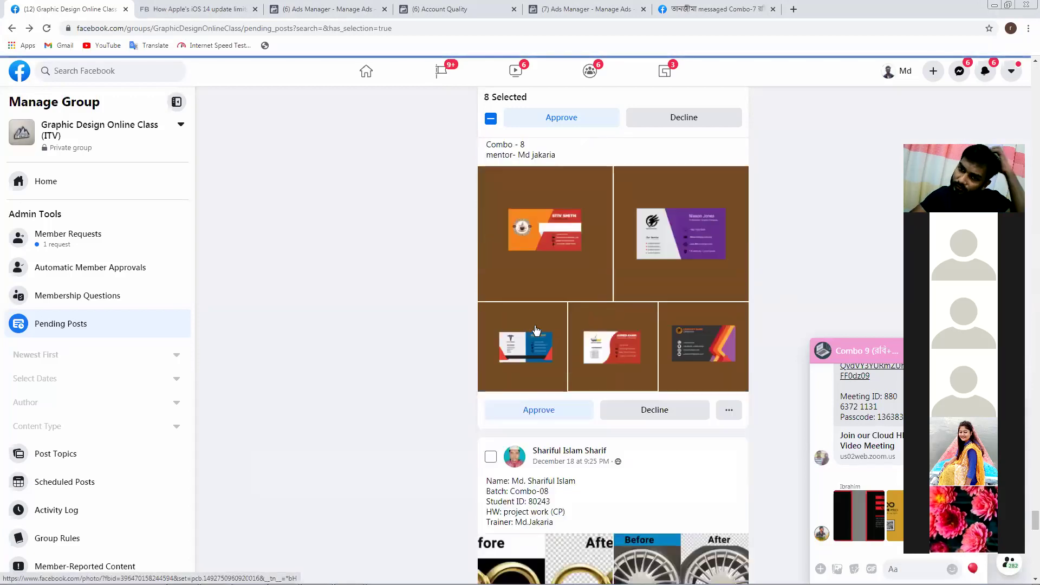
{"action": "scroll", "coordinate": [530, 326], "scroll_direction": "down", "scroll_amount": 15}
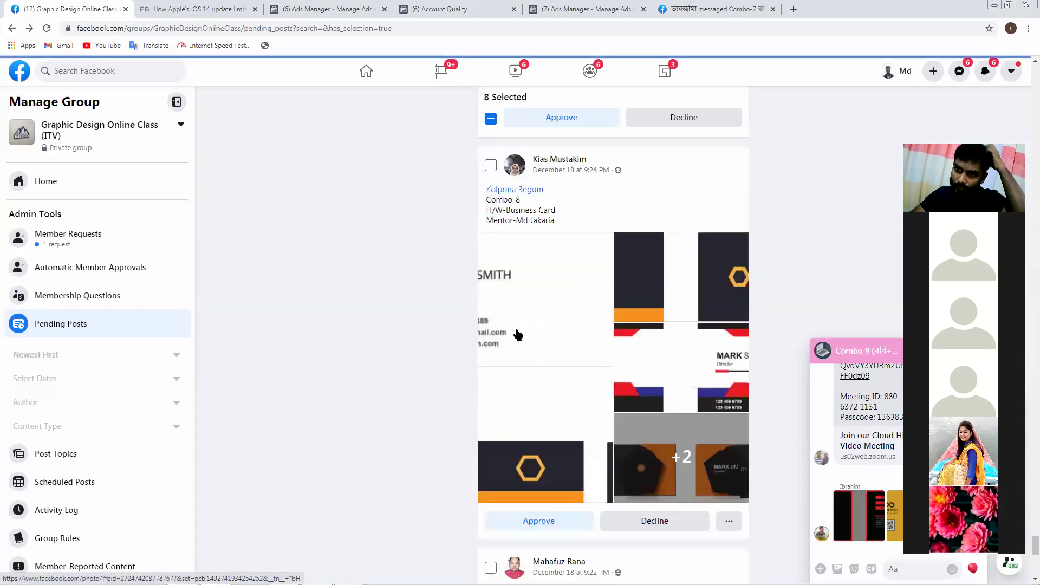
{"action": "scroll", "coordinate": [519, 333], "scroll_direction": "down", "scroll_amount": 3}
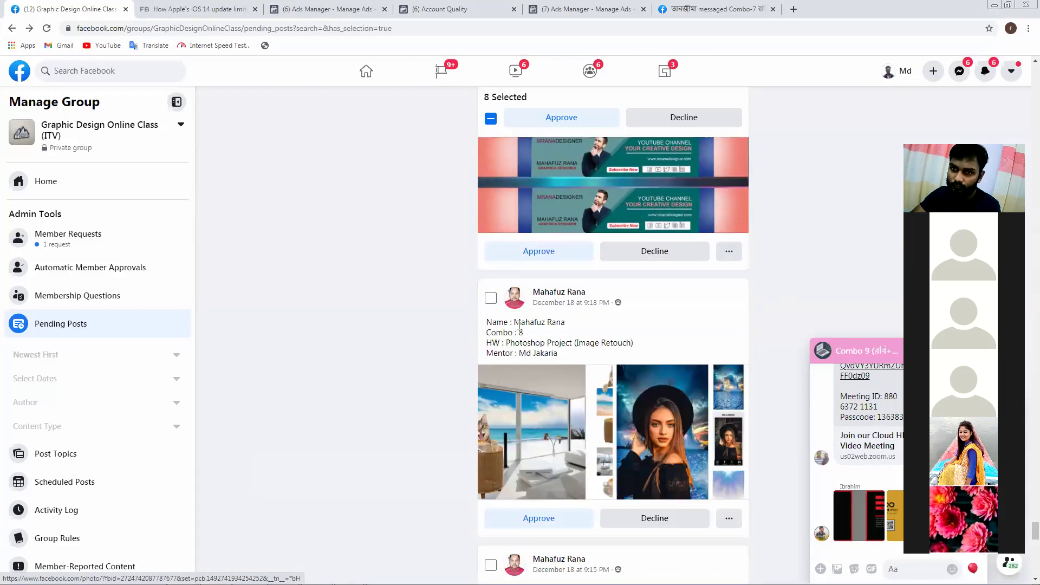
{"action": "scroll", "coordinate": [519, 329], "scroll_direction": "down", "scroll_amount": 5}
{"action": "scroll", "coordinate": [519, 327], "scroll_direction": "down", "scroll_amount": 3}
{"action": "scroll", "coordinate": [519, 327], "scroll_direction": "up", "scroll_amount": 4}
{"action": "scroll", "coordinate": [471, 450], "scroll_direction": "down", "scroll_amount": 10}
{"action": "scroll", "coordinate": [467, 439], "scroll_direction": "down", "scroll_amount": 10}
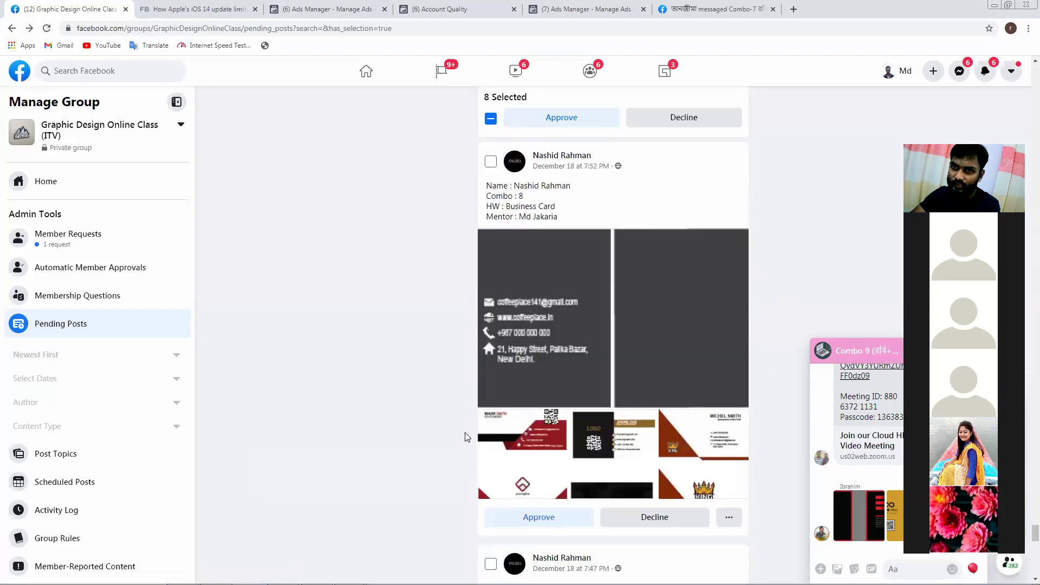
{"action": "scroll", "coordinate": [465, 429], "scroll_direction": "down", "scroll_amount": 6}
{"action": "scroll", "coordinate": [471, 431], "scroll_direction": "down", "scroll_amount": 8}
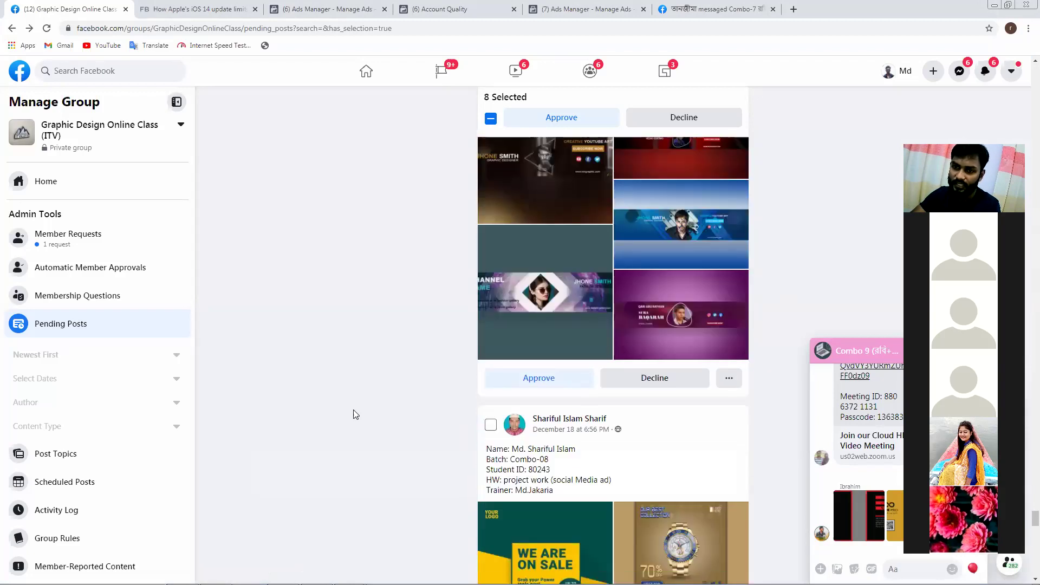
- Approve the selected pending posts in the Graphic Design Online Class group and confirm the bulk approval
{"action": "scroll", "coordinate": [353, 413], "scroll_direction": "up", "scroll_amount": 12}
{"action": "scroll", "coordinate": [475, 250], "scroll_direction": "up", "scroll_amount": 3}
{"action": "left_click", "coordinate": [534, 114]}
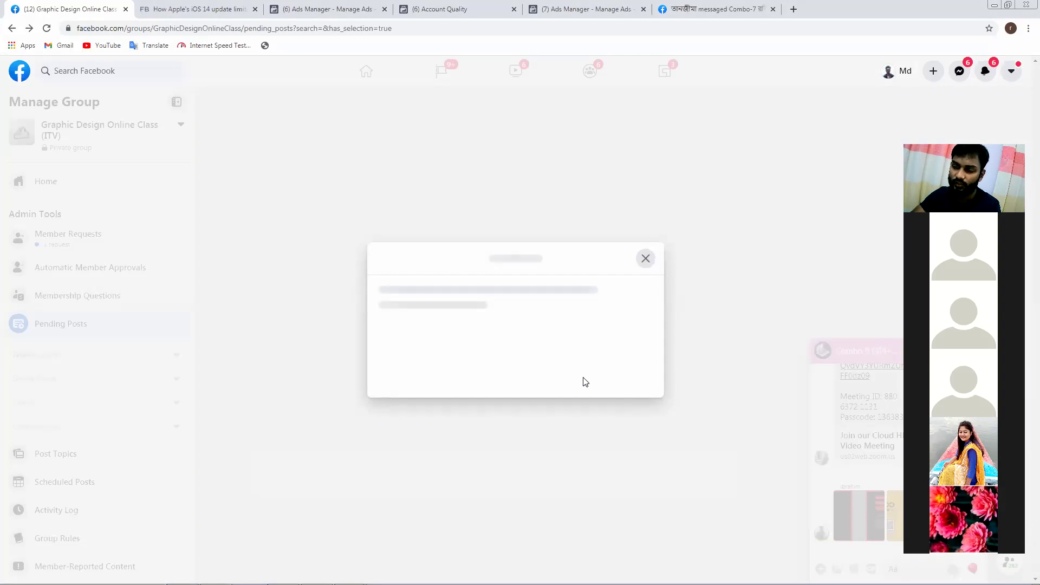
{"action": "left_click", "coordinate": [623, 355]}
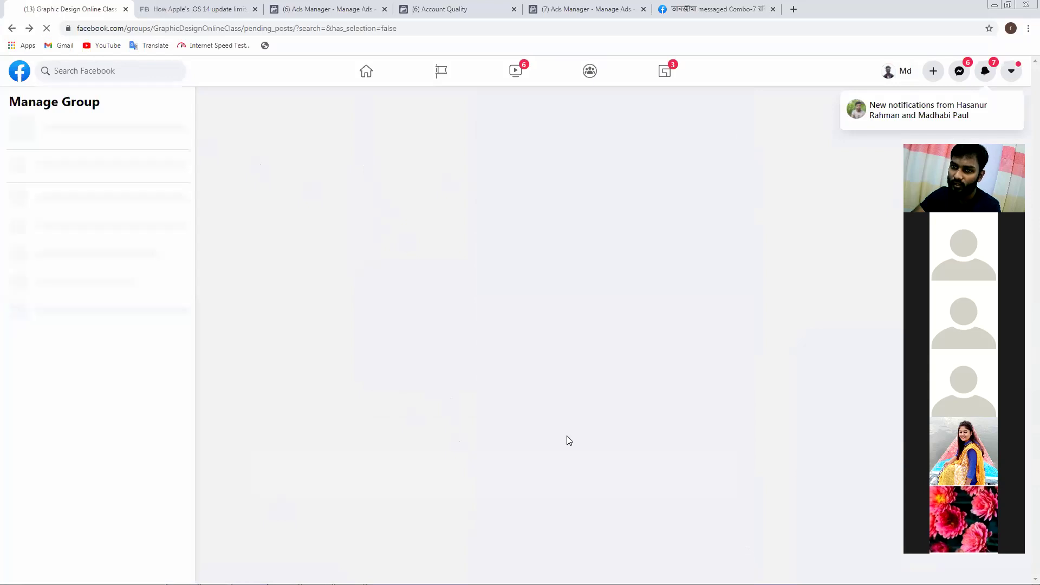
- Review the business card images one by one in the combo 09 pending post marked "Course: Graphics Design", from the first to the last
{"action": "scroll", "coordinate": [585, 342], "scroll_direction": "down", "scroll_amount": 6}
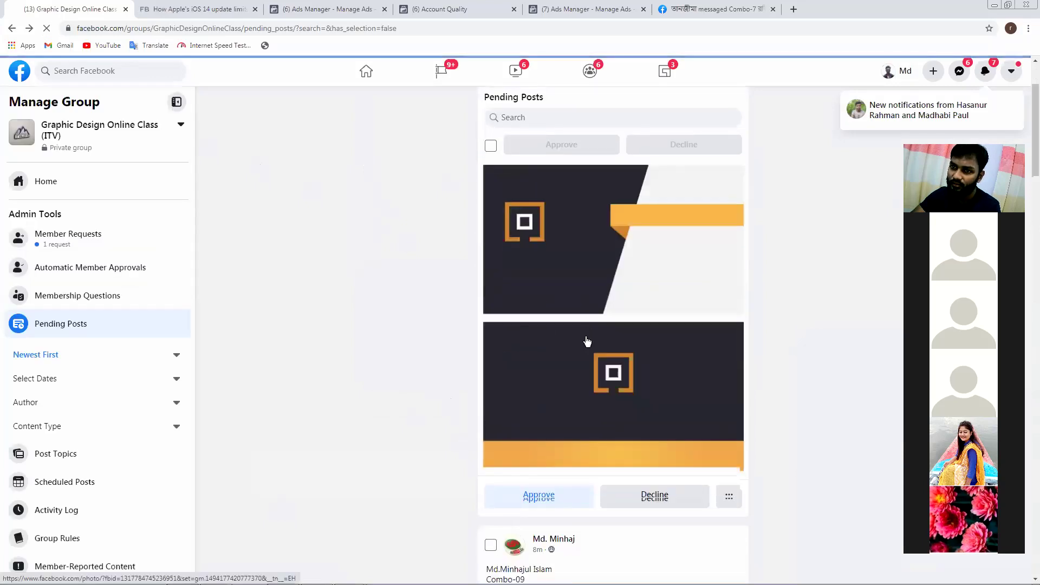
{"action": "scroll", "coordinate": [585, 340], "scroll_direction": "down", "scroll_amount": 7}
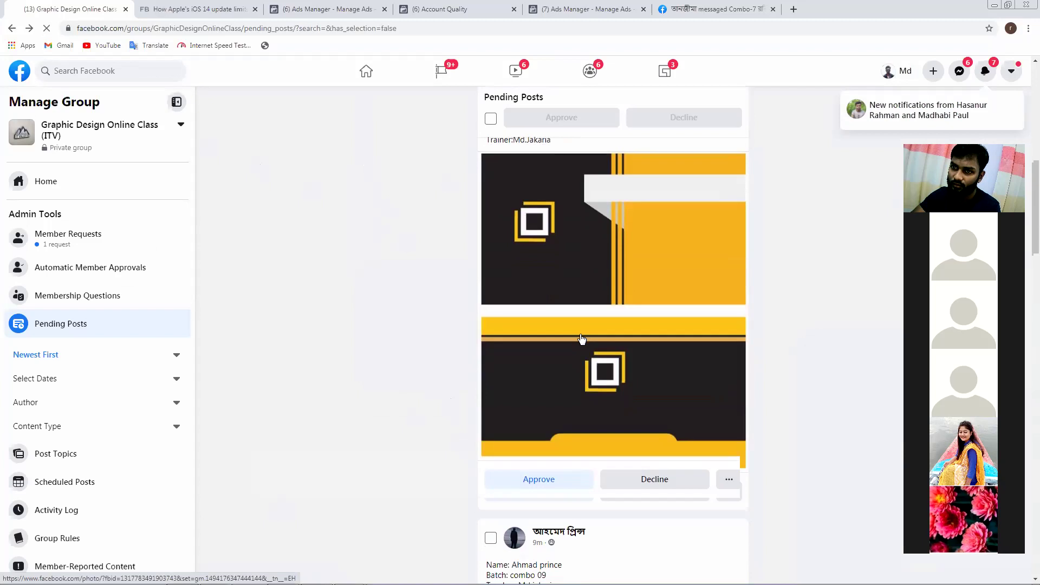
{"action": "scroll", "coordinate": [582, 340], "scroll_direction": "down", "scroll_amount": 5}
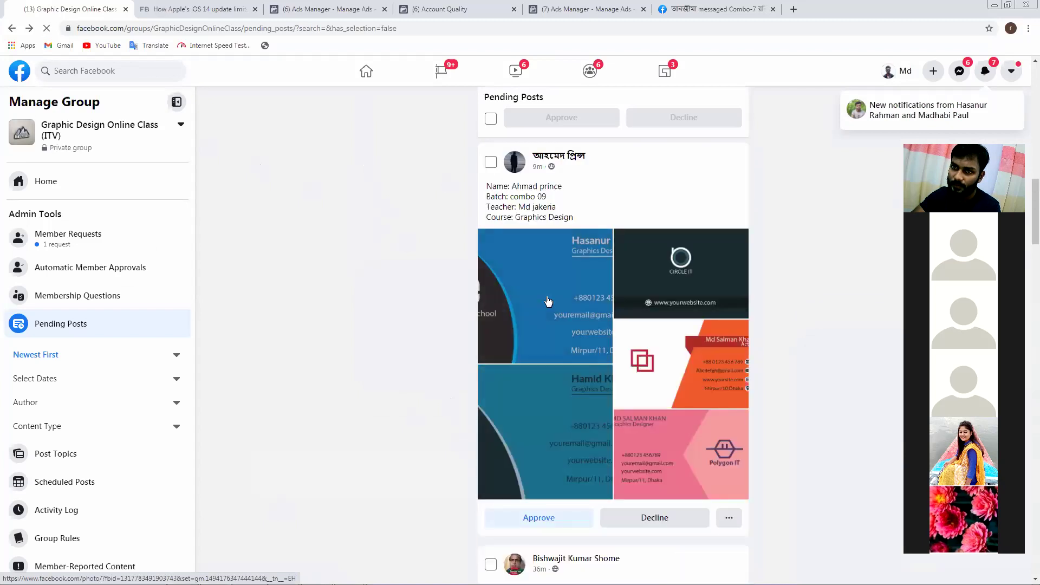
{"action": "left_click", "coordinate": [547, 296]}
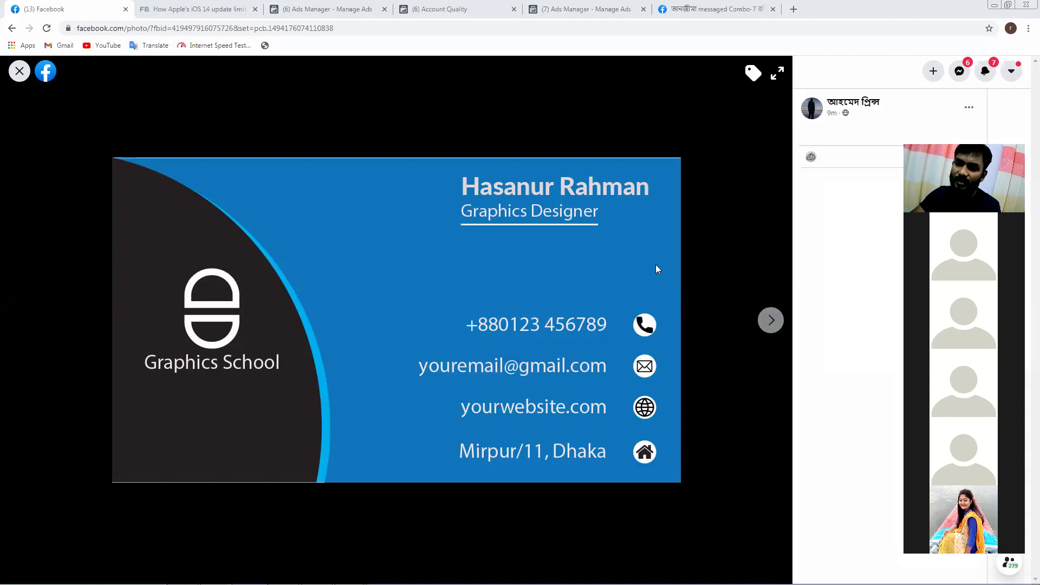
{"action": "left_click", "coordinate": [770, 319]}
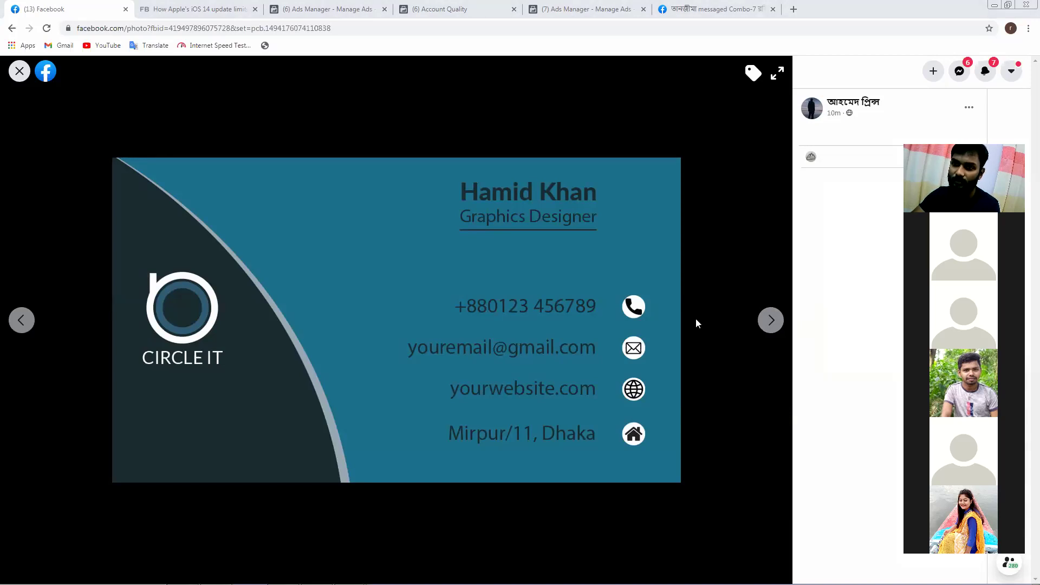
{"action": "left_click", "coordinate": [771, 319]}
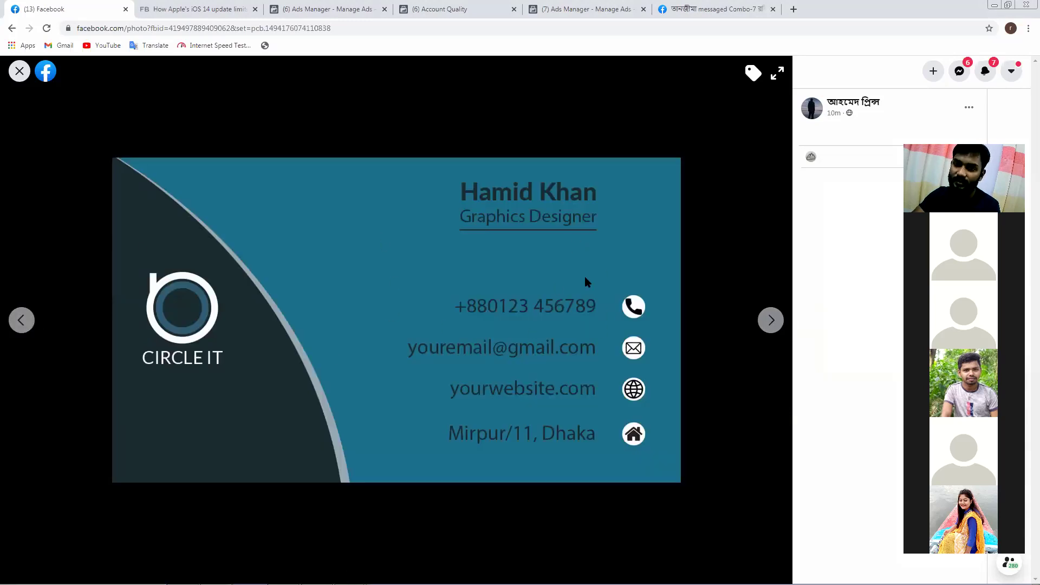
{"action": "left_click", "coordinate": [773, 323]}
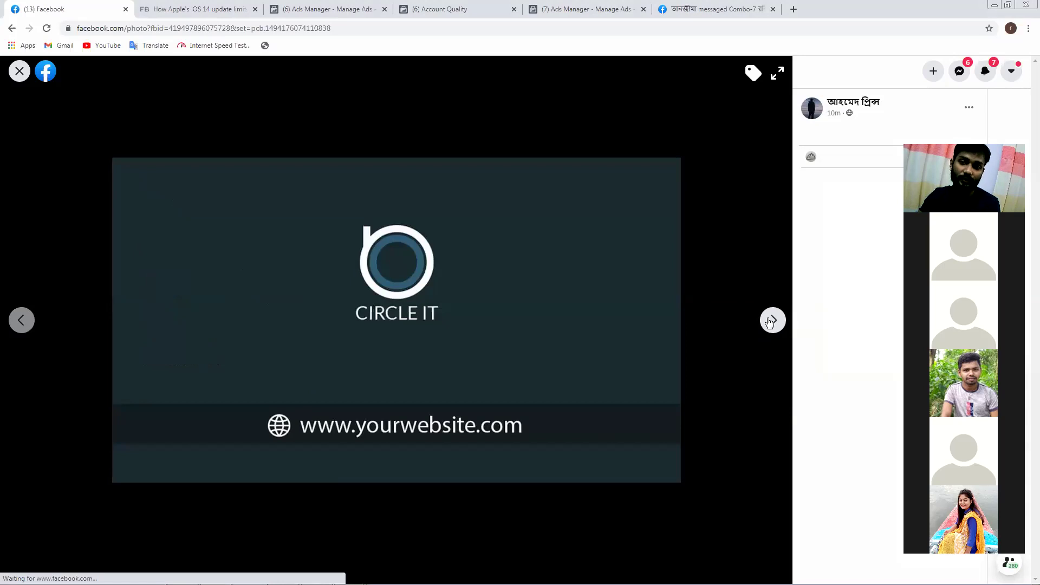
{"action": "left_click", "coordinate": [772, 320]}
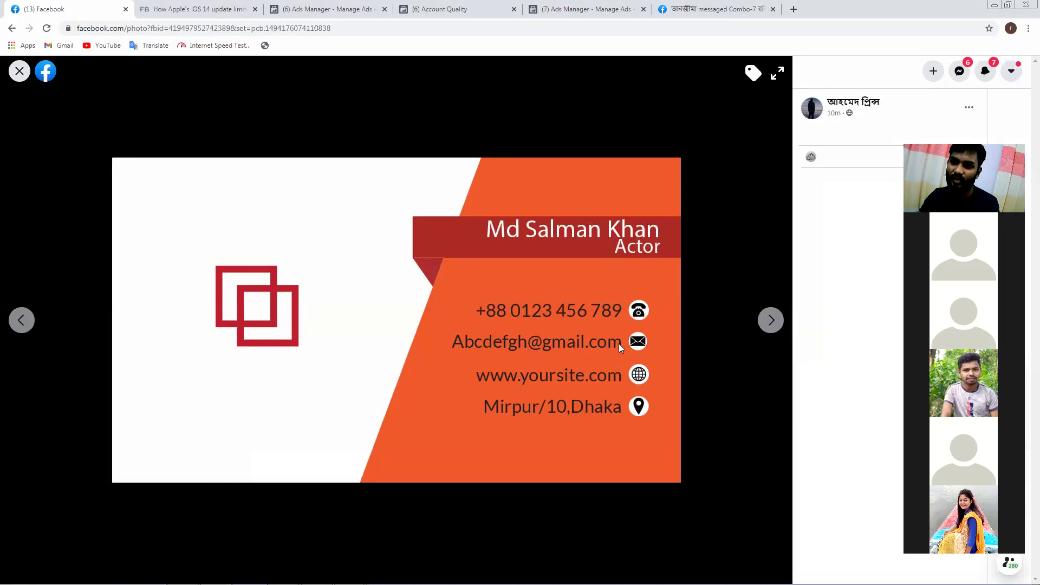
{"action": "left_click", "coordinate": [774, 317]}
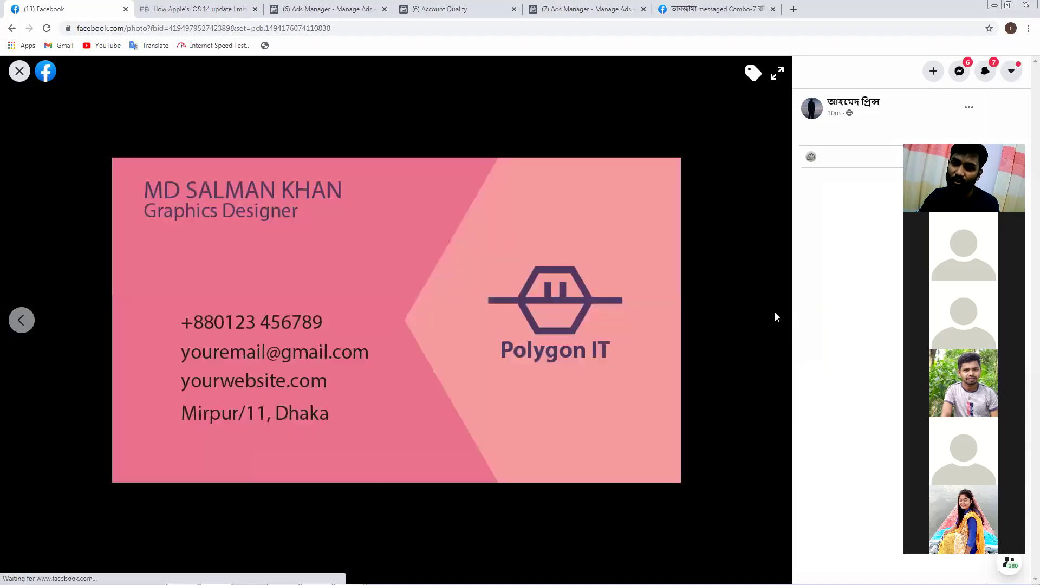
{"action": "key", "text": "Escape"}
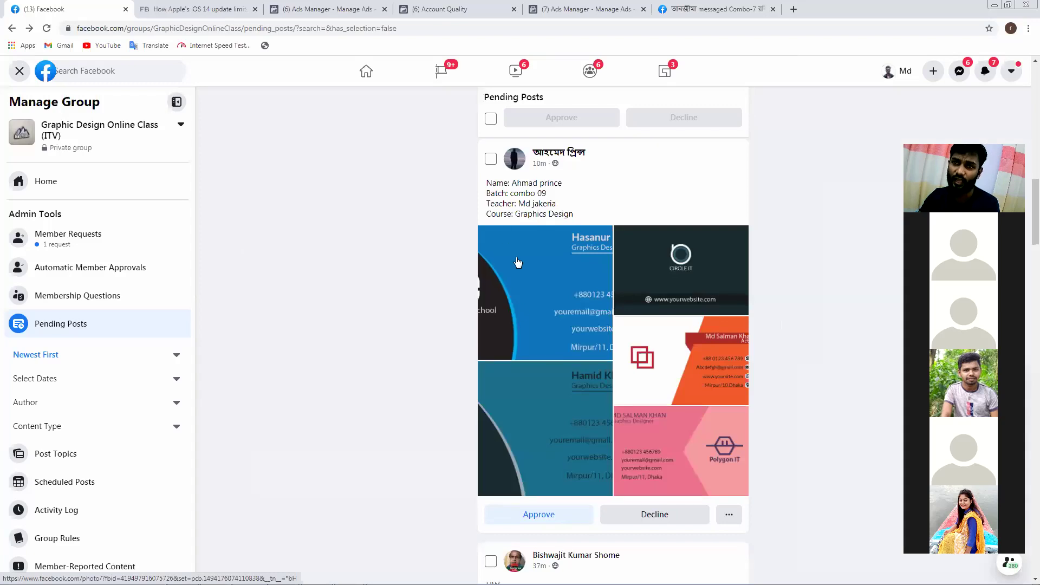
- Examine the visiting card and business card designs in the remaining Combo 9 pending posts
{"action": "scroll", "coordinate": [516, 258], "scroll_direction": "down", "scroll_amount": 6}
{"action": "scroll", "coordinate": [516, 257], "scroll_direction": "down", "scroll_amount": 15}
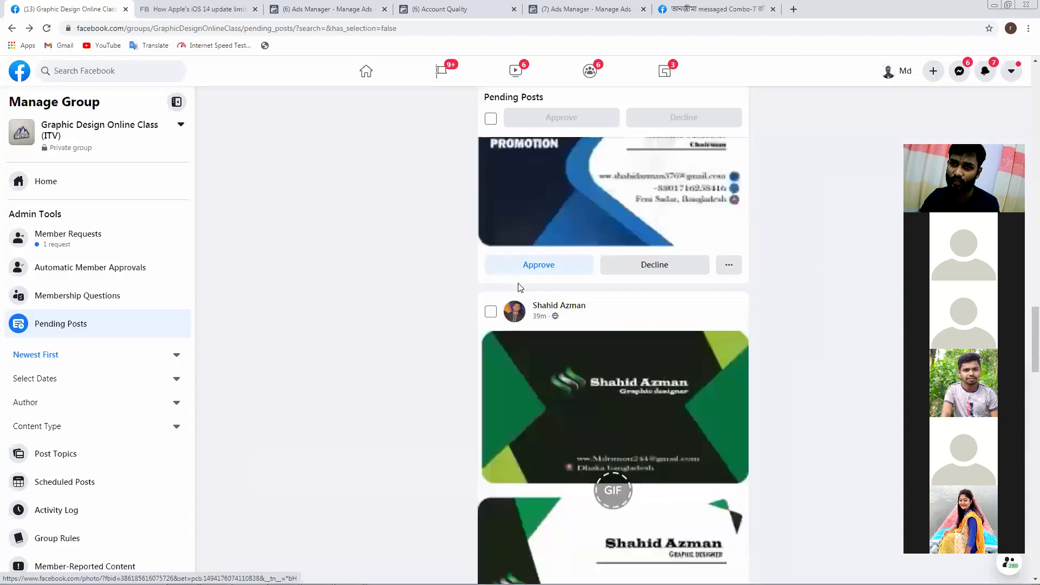
{"action": "scroll", "coordinate": [522, 286], "scroll_direction": "down", "scroll_amount": 14}
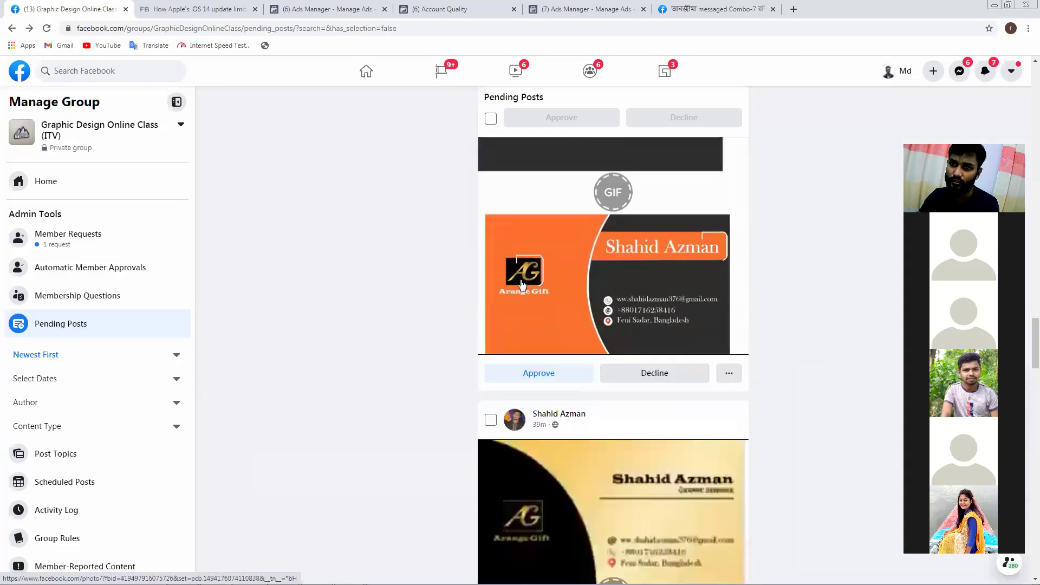
{"action": "scroll", "coordinate": [523, 283], "scroll_direction": "down", "scroll_amount": 15}
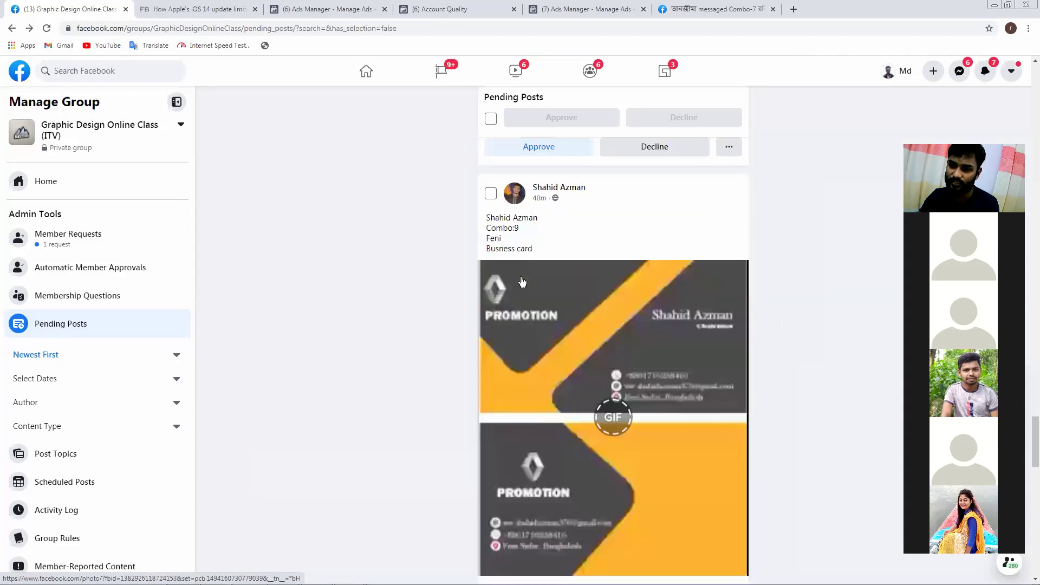
{"action": "scroll", "coordinate": [522, 281], "scroll_direction": "down", "scroll_amount": 12}
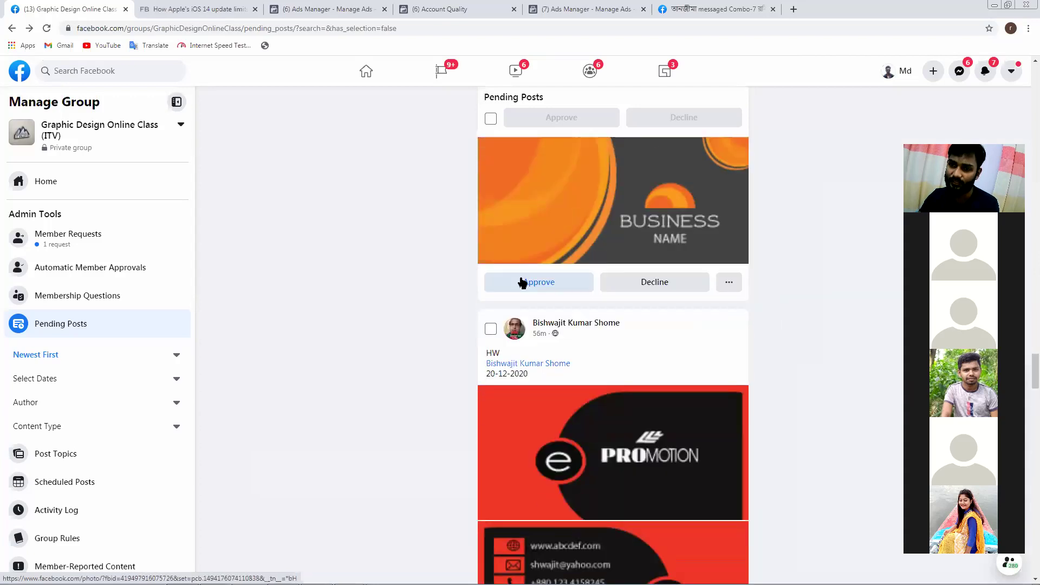
{"action": "scroll", "coordinate": [522, 281], "scroll_direction": "down", "scroll_amount": 10}
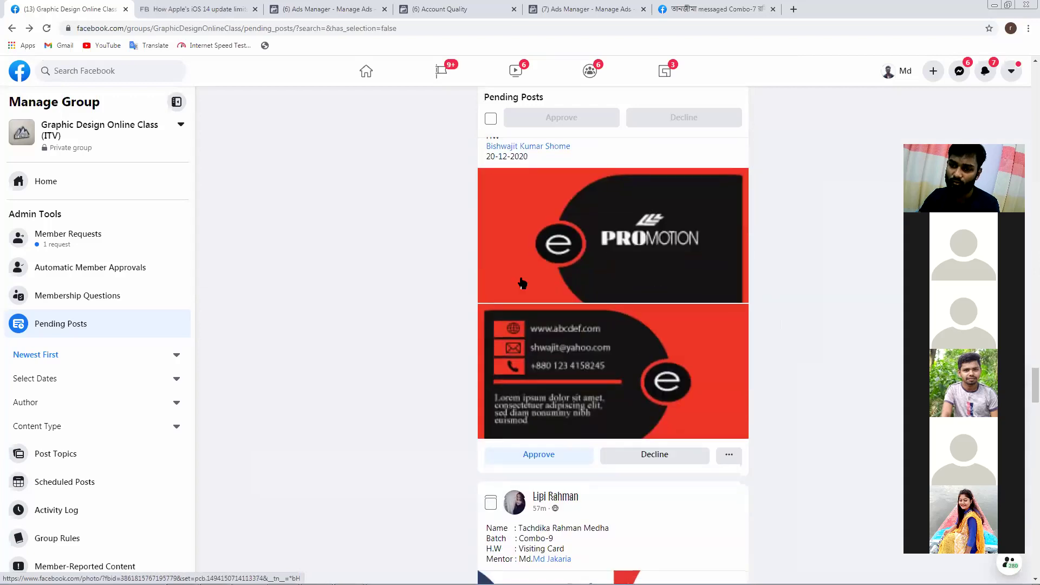
{"action": "scroll", "coordinate": [522, 283], "scroll_direction": "down", "scroll_amount": 8}
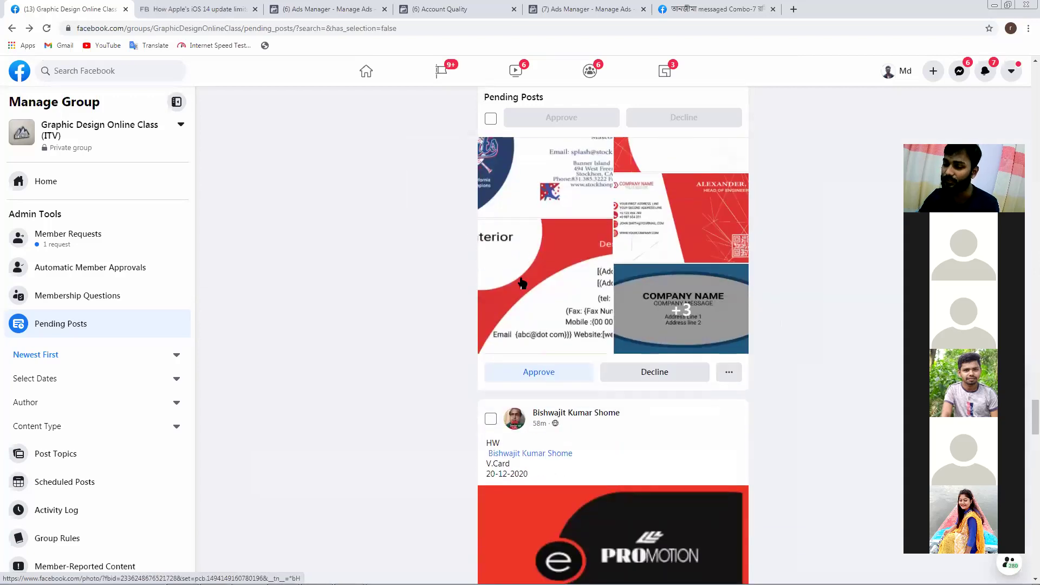
{"action": "scroll", "coordinate": [521, 283], "scroll_direction": "down", "scroll_amount": 2}
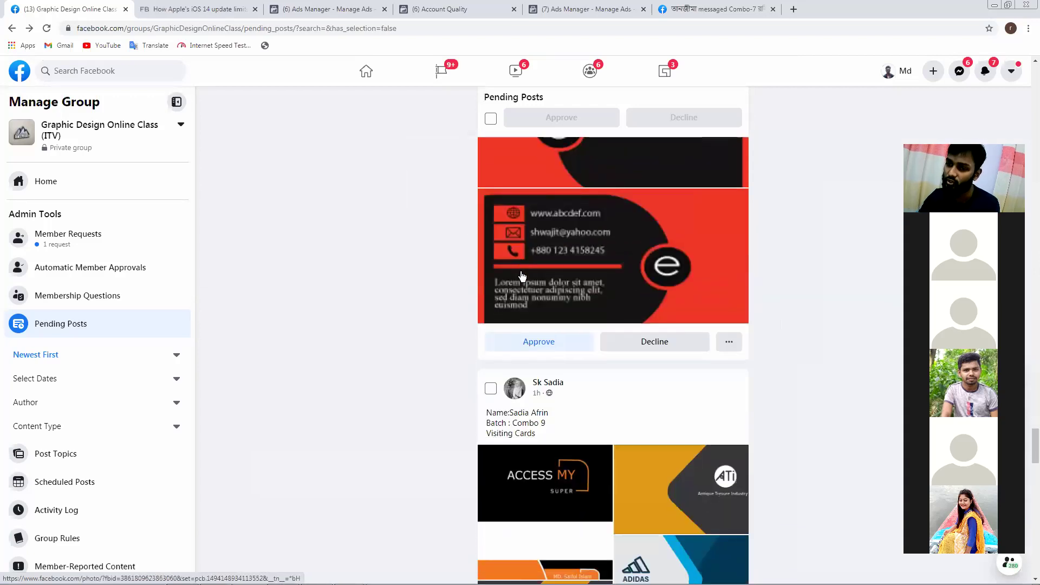
{"action": "scroll", "coordinate": [522, 277], "scroll_direction": "down", "scroll_amount": 3}
{"action": "scroll", "coordinate": [525, 255], "scroll_direction": "down", "scroll_amount": 1}
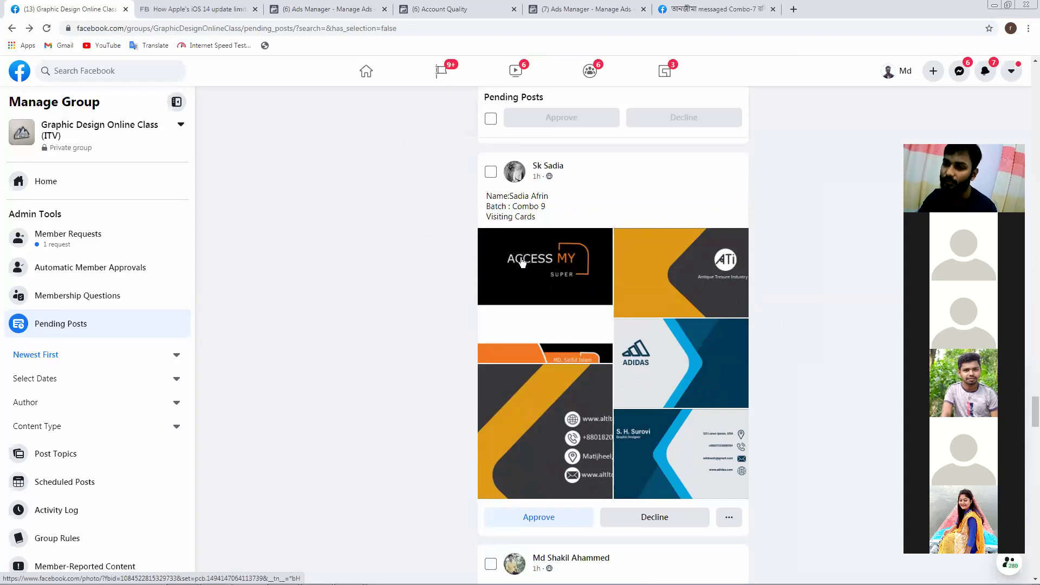
{"action": "scroll", "coordinate": [522, 262], "scroll_direction": "down", "scroll_amount": 6}
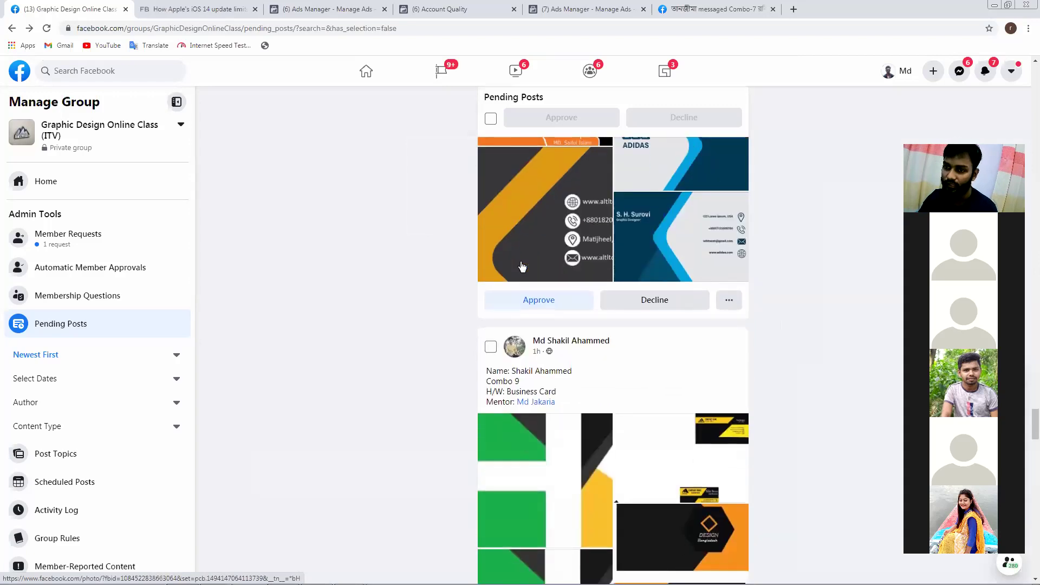
{"action": "scroll", "coordinate": [522, 263], "scroll_direction": "down", "scroll_amount": 8}
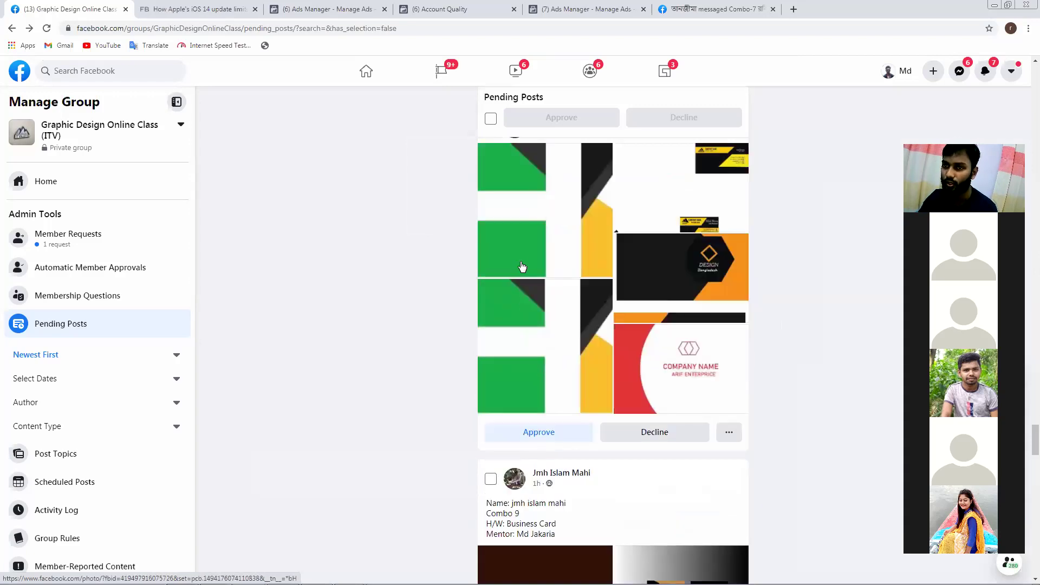
{"action": "scroll", "coordinate": [540, 271], "scroll_direction": "down", "scroll_amount": 8}
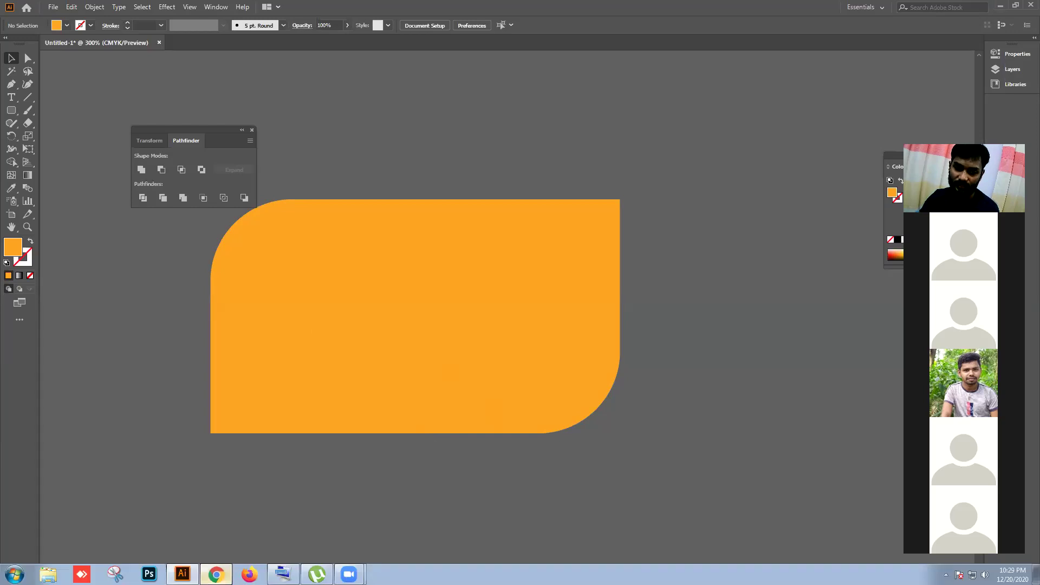
- Switch from Illustrator to Chrome and search Google for "food visiting card" in a new tab
{"action": "left_click", "coordinate": [216, 574]}
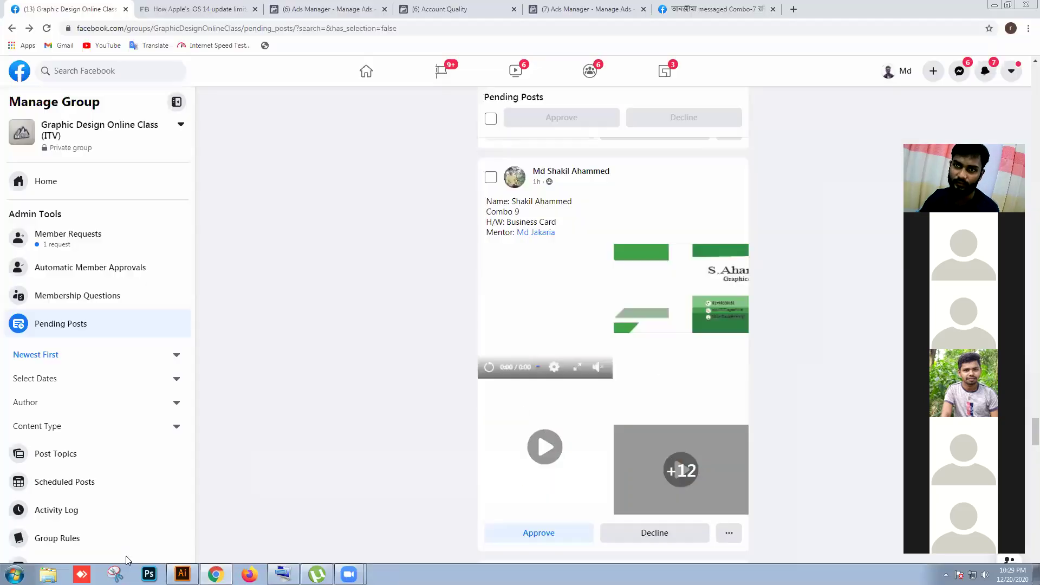
{"action": "left_click", "coordinate": [798, 9]}
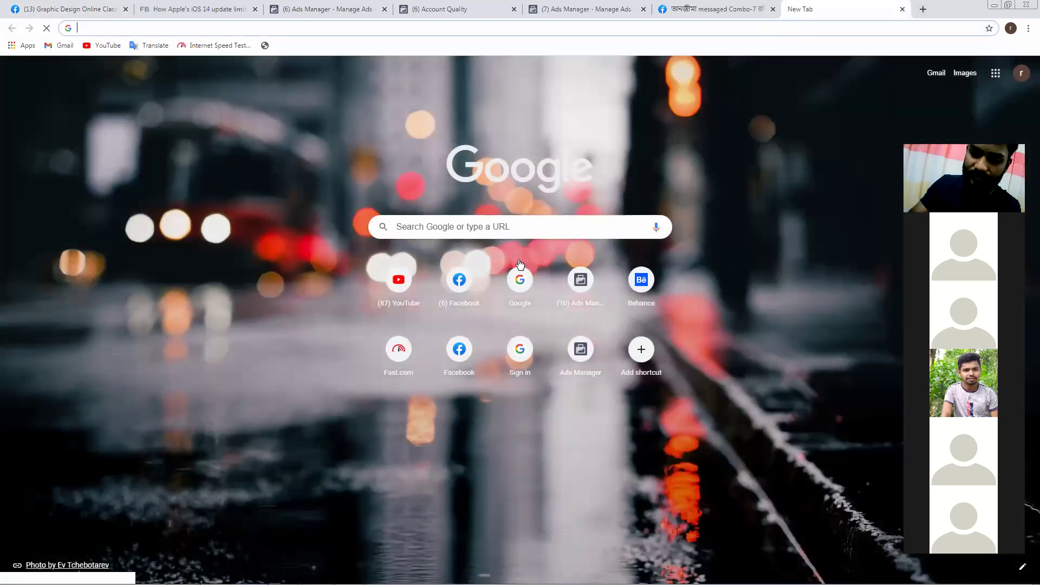
{"action": "type", "text": "food"}
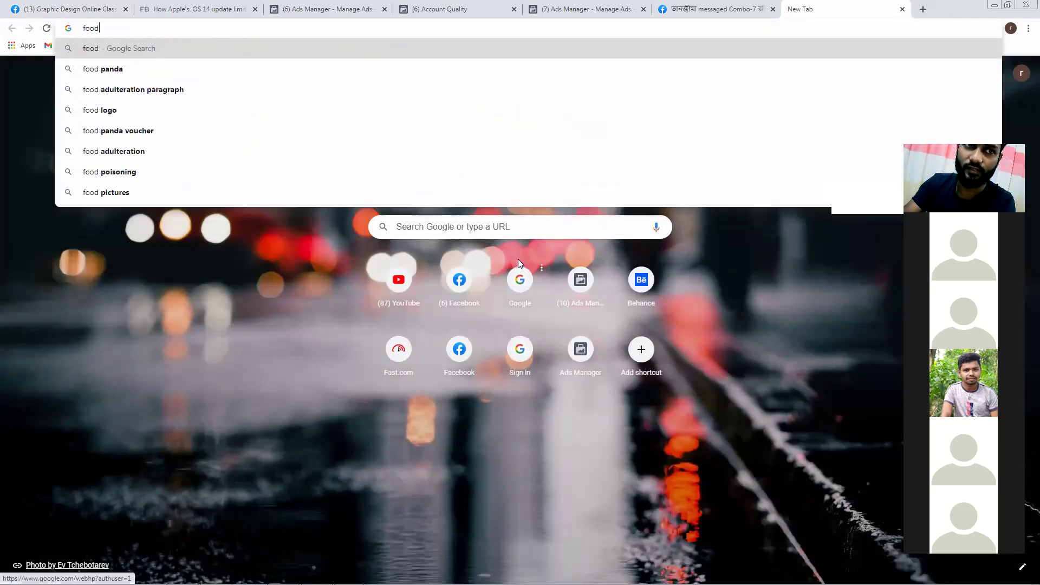
{"action": "type", "text": " visi"}
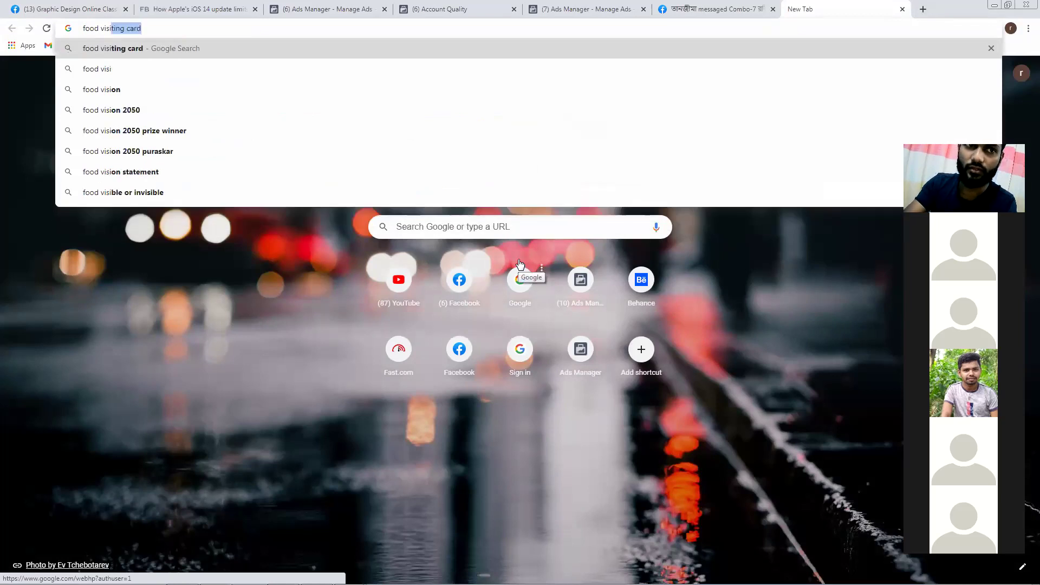
{"action": "key", "text": "Return"}
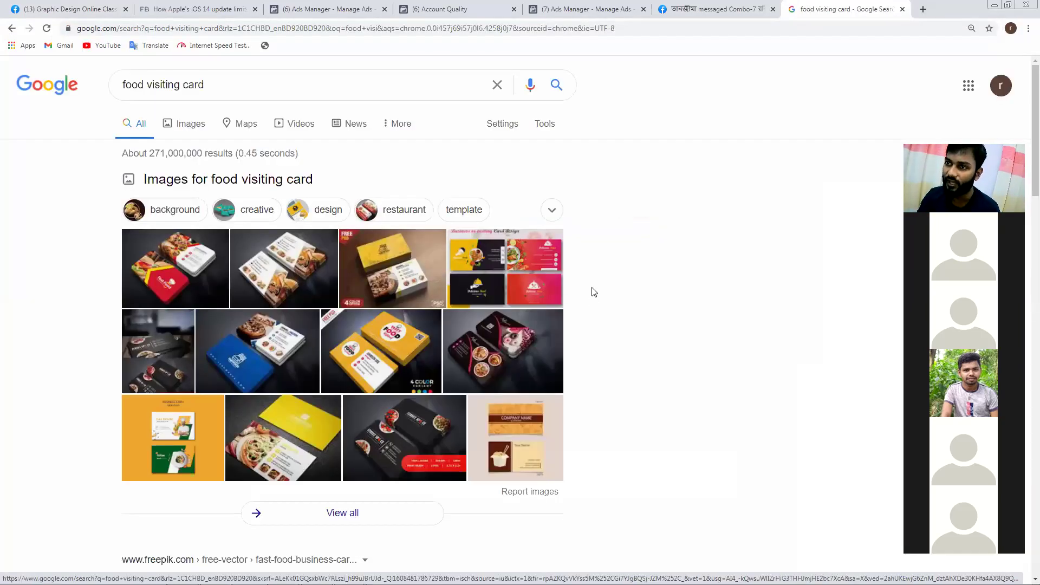
- Show the image results for the food visiting card search and open the preview of the first Fast Food Business Card Template
{"action": "left_click", "coordinate": [177, 127]}
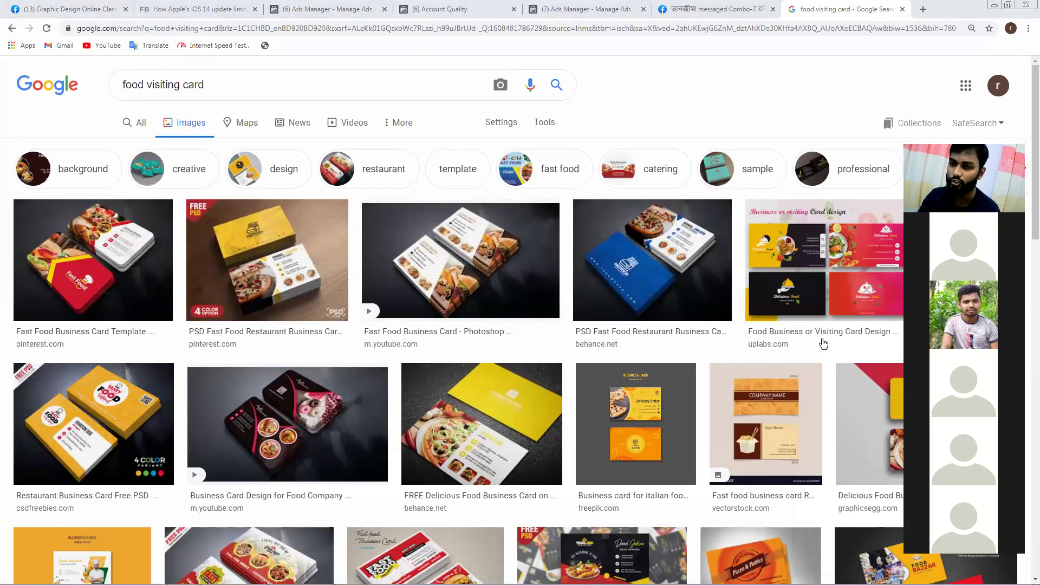
{"action": "left_click", "coordinate": [113, 257]}
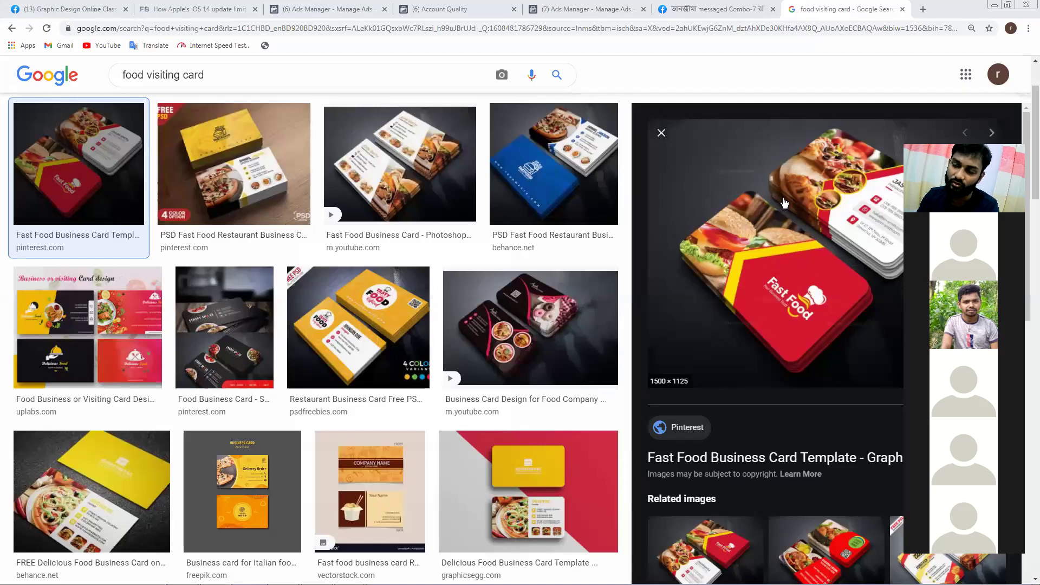
- Copy the previewed Fast Food card image, switch to Illustrator and delete the orange rounded shape from the artboard
{"action": "right_click", "coordinate": [766, 233]}
{"action": "left_click", "coordinate": [798, 345]}
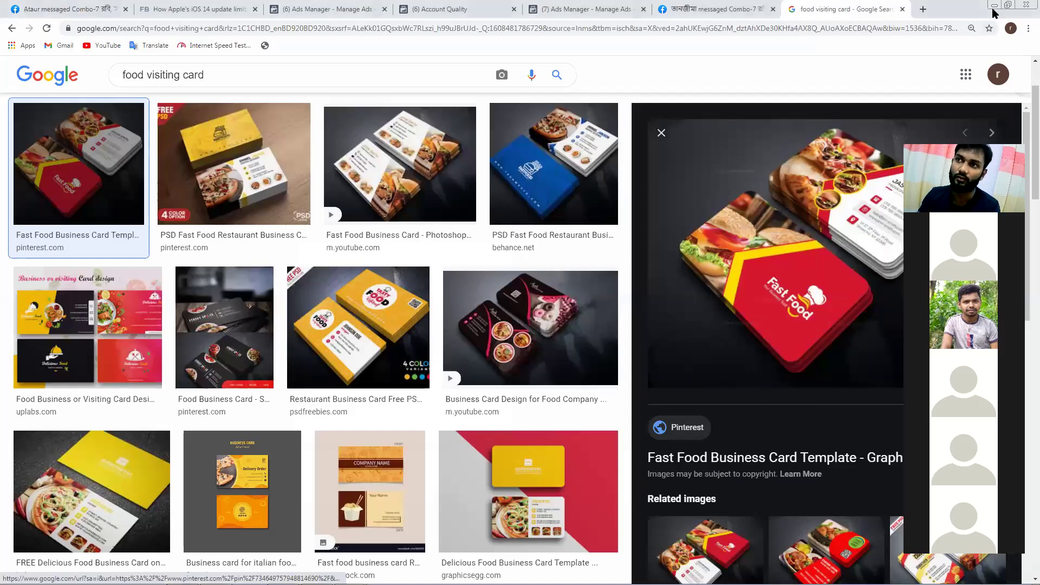
{"action": "key", "text": "alt+Tab"}
{"action": "key", "text": "ctrl+a"}
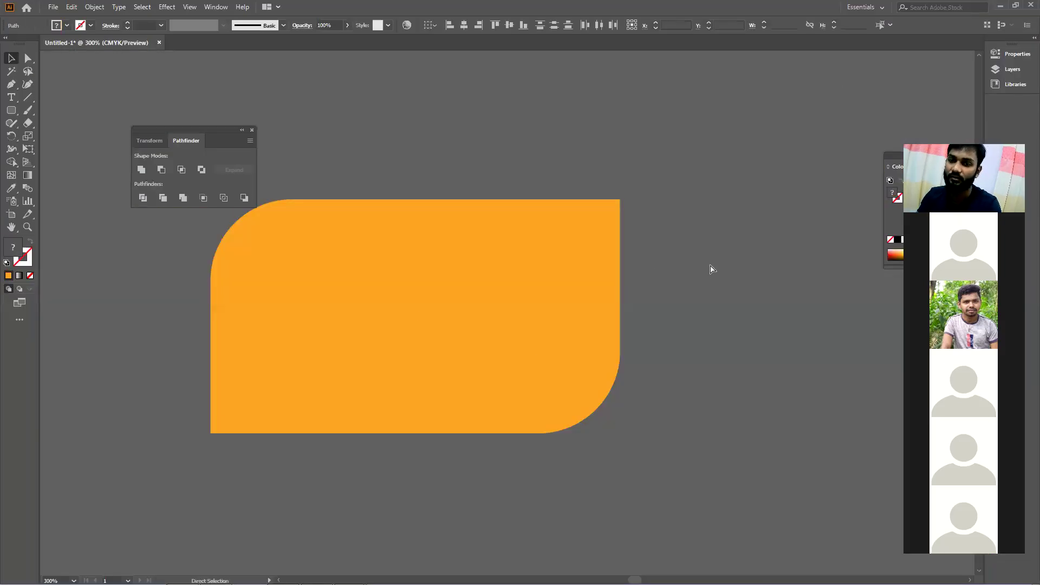
{"action": "key", "text": "Delete"}
- Paste the Fast Food card image, scale it down to about 2.91 × 2.18 in and place it above the artboard
{"action": "key", "text": "ctrl+v"}
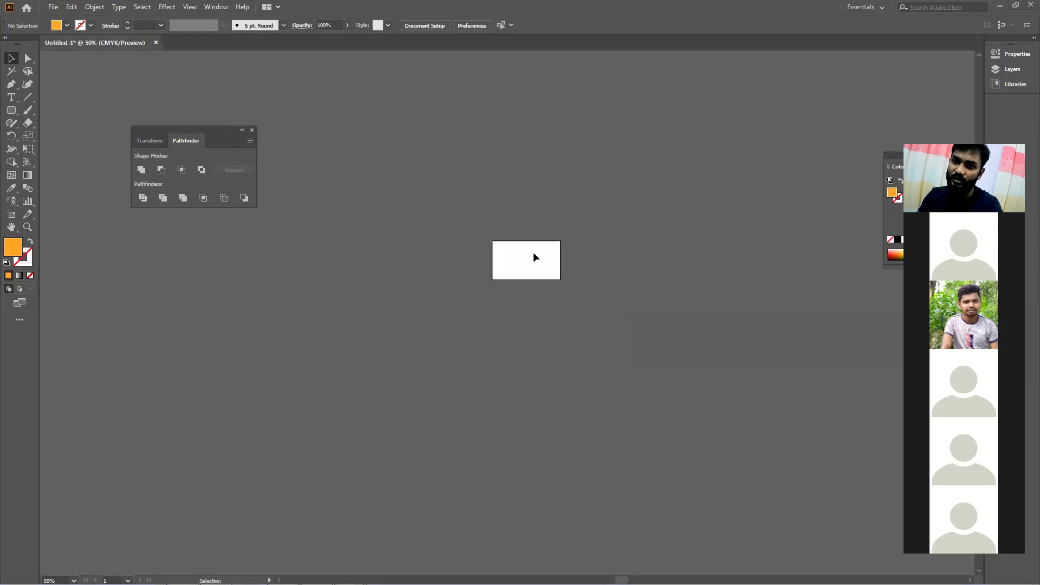
{"action": "scroll", "coordinate": [542, 264], "scroll_direction": "up", "scroll_amount": 3}
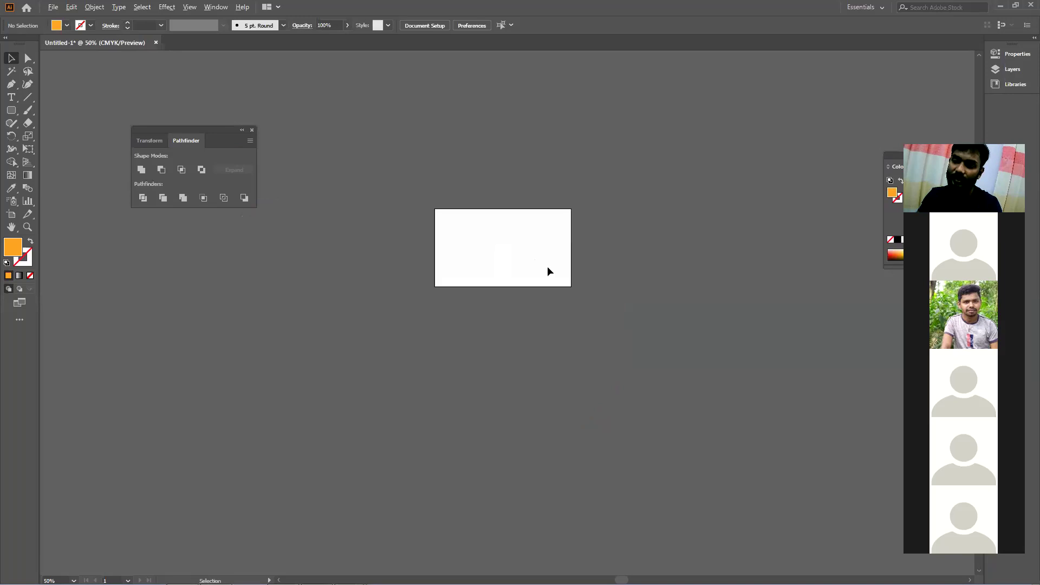
{"action": "left_click_drag", "start_coordinate": [547, 266], "coordinate": [525, 228]}
{"action": "key", "text": "ctrl+v"}
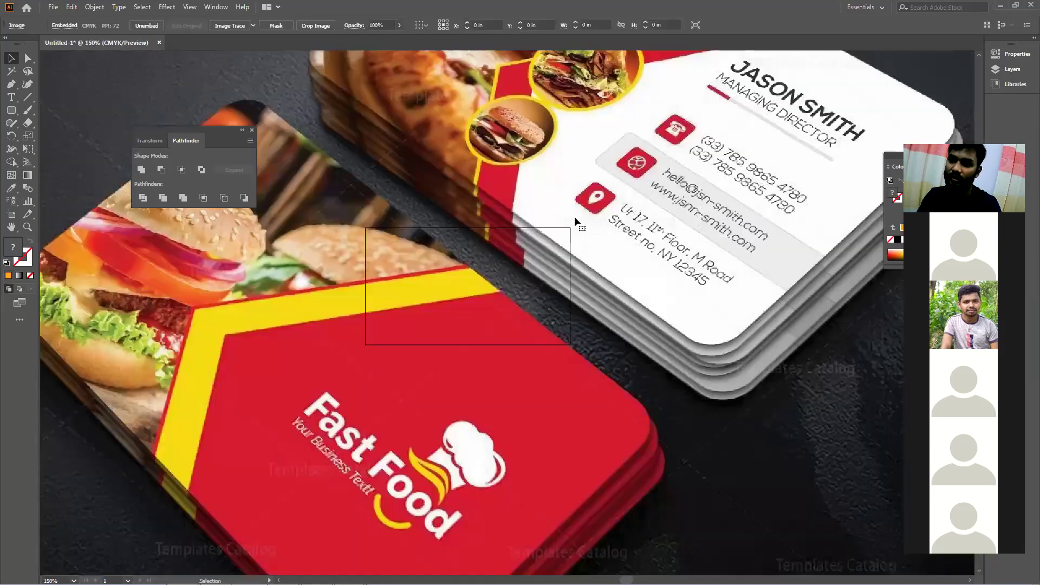
{"action": "scroll", "coordinate": [575, 220], "scroll_direction": "down", "scroll_amount": 2}
{"action": "left_click_drag", "start_coordinate": [816, 65], "coordinate": [746, 124]}
{"action": "left_click_drag", "start_coordinate": [780, 93], "coordinate": [559, 189]}
{"action": "scroll", "coordinate": [575, 248], "scroll_direction": "up", "scroll_amount": 1}
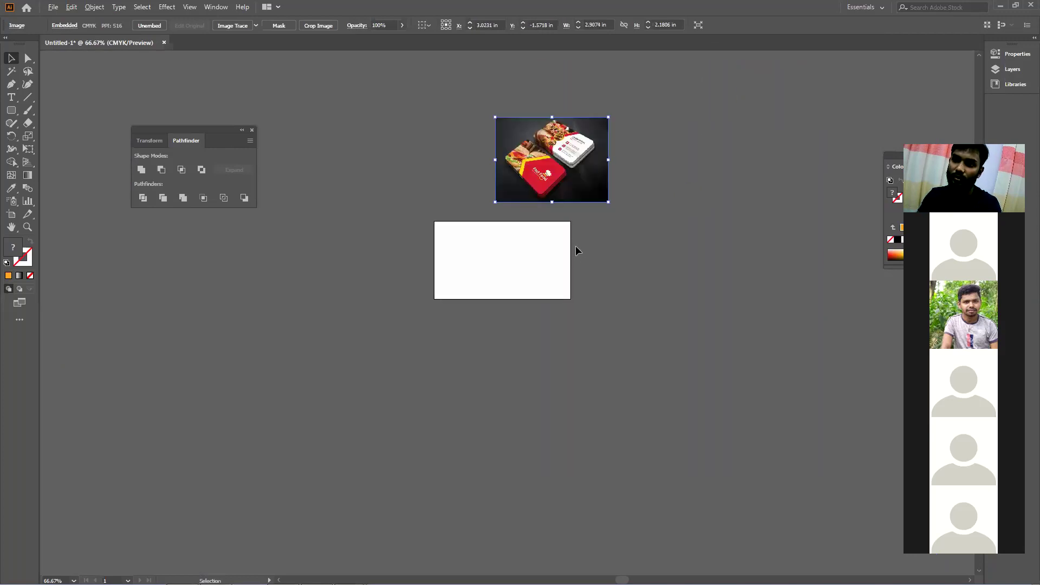
{"action": "scroll", "coordinate": [575, 248], "scroll_direction": "up", "scroll_amount": 2}
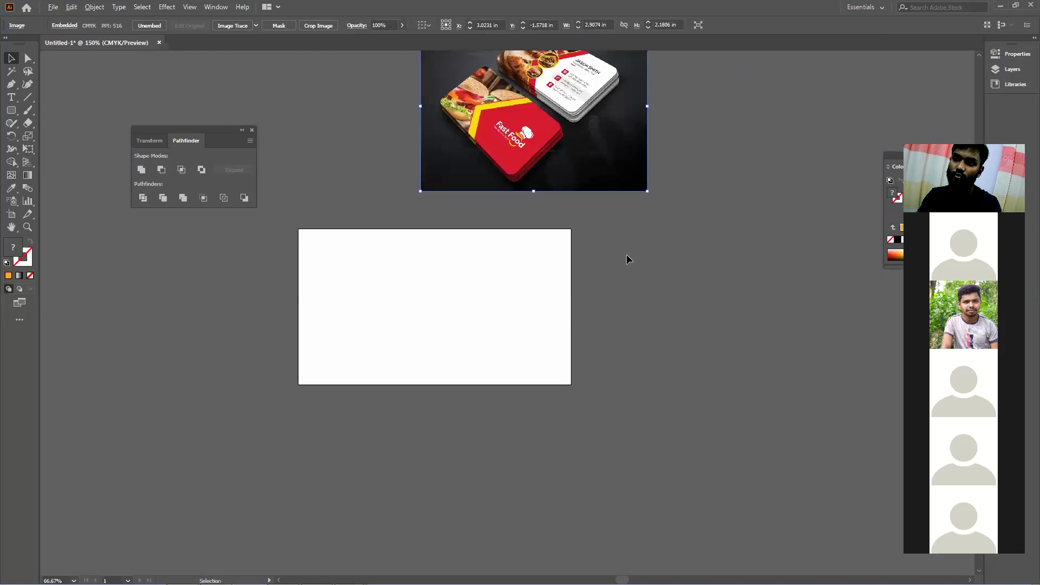
{"action": "left_click", "coordinate": [653, 302]}
- Draw a rectangle about 1.13 × 0.78 in beside the artboard with the Rectangle tool and fill it with black
{"action": "scroll", "coordinate": [662, 326], "scroll_direction": "up", "scroll_amount": 1}
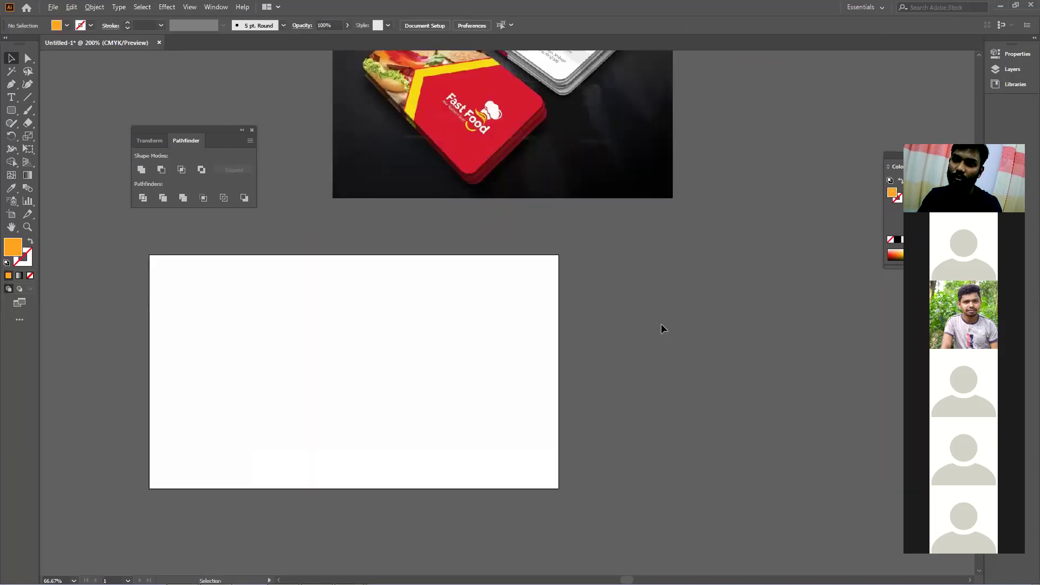
{"action": "left_click_drag", "start_coordinate": [634, 307], "coordinate": [668, 359]}
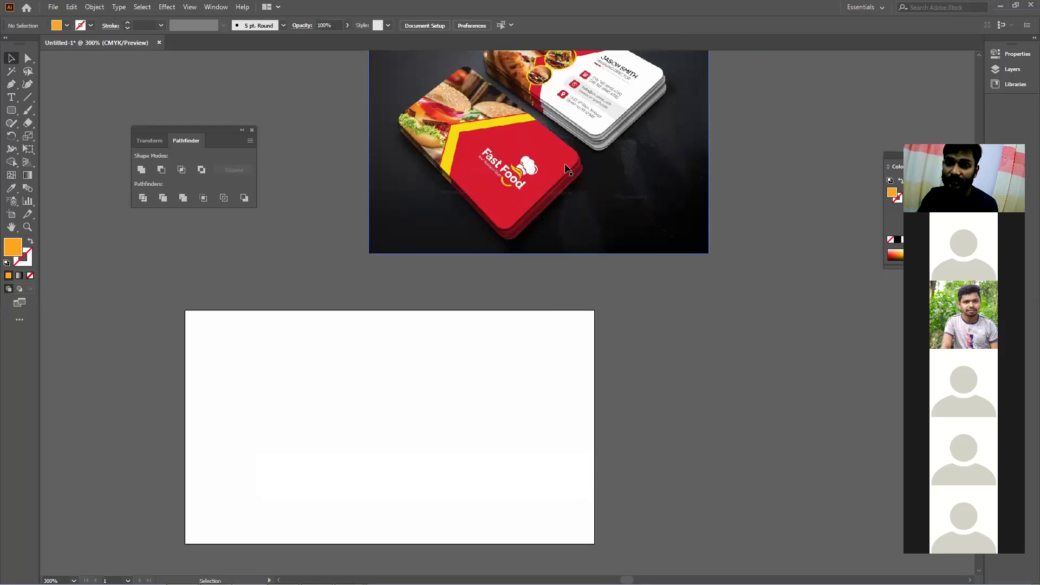
{"action": "left_click", "coordinate": [12, 113]}
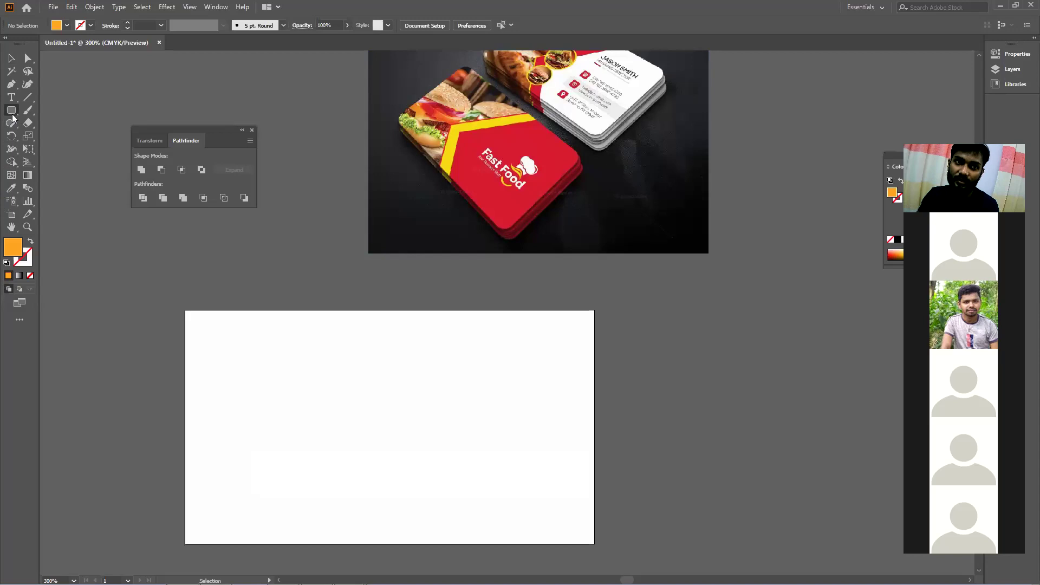
{"action": "left_click", "coordinate": [12, 114]}
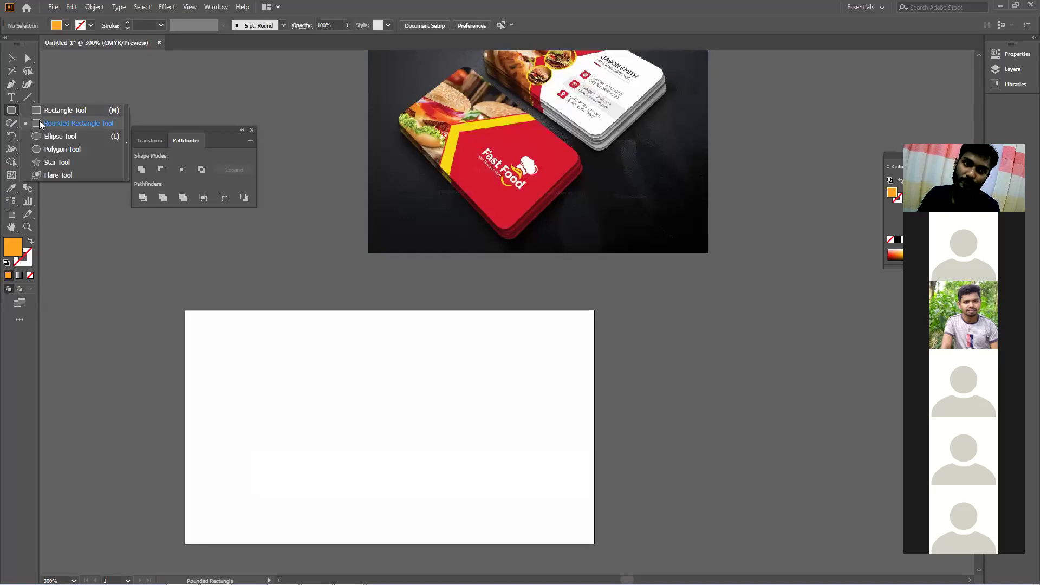
{"action": "left_click", "coordinate": [55, 110]}
{"action": "left_click_drag", "start_coordinate": [646, 304], "coordinate": [779, 395]}
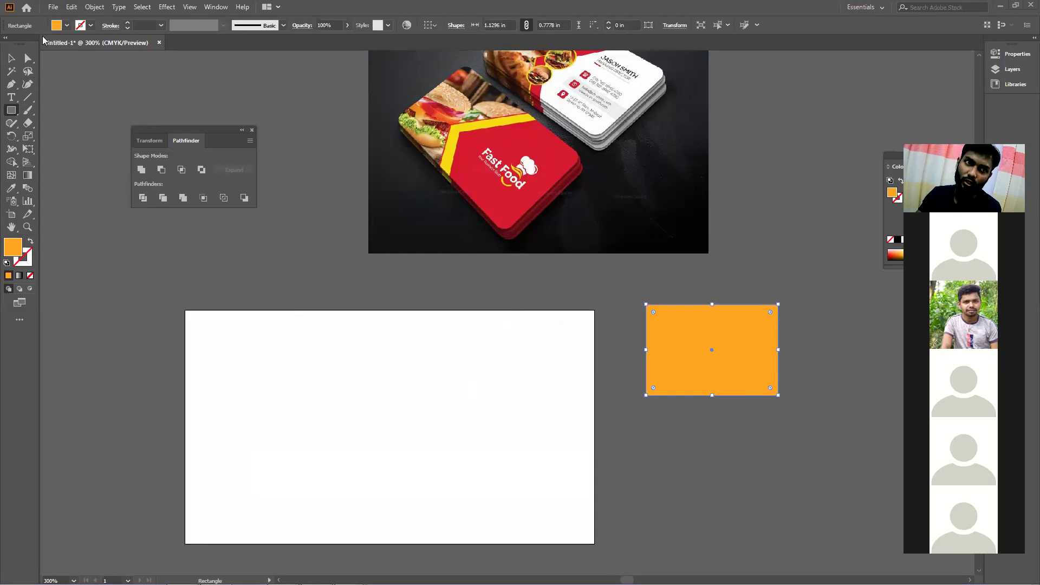
{"action": "left_click", "coordinate": [66, 26]}
{"action": "left_click", "coordinate": [29, 44]}
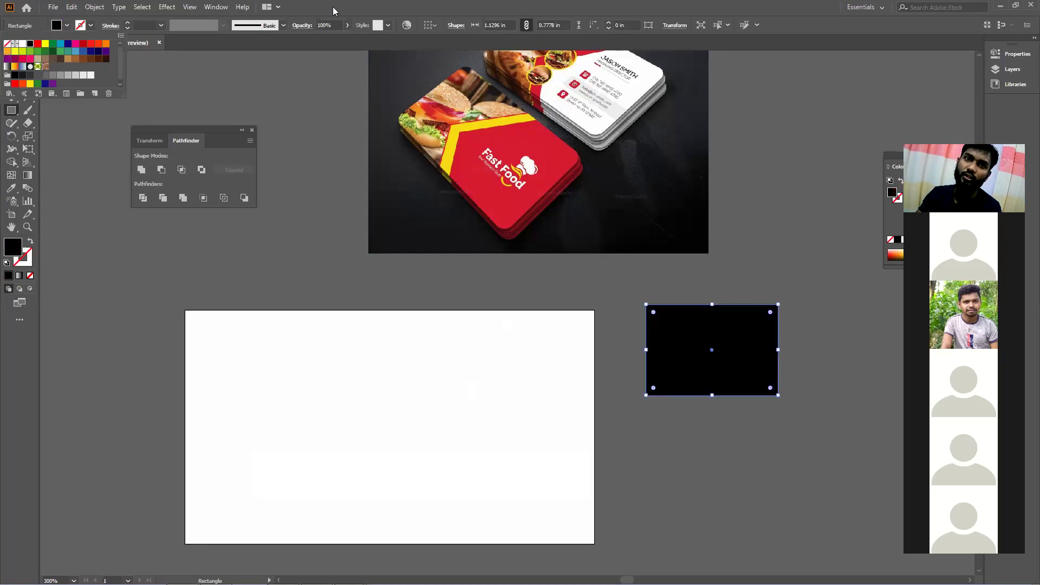
- Narrow the black rectangle to about 0.44 in wide and notch its bottom edge by moving an added anchor point up to the centre
{"action": "left_click", "coordinate": [8, 59]}
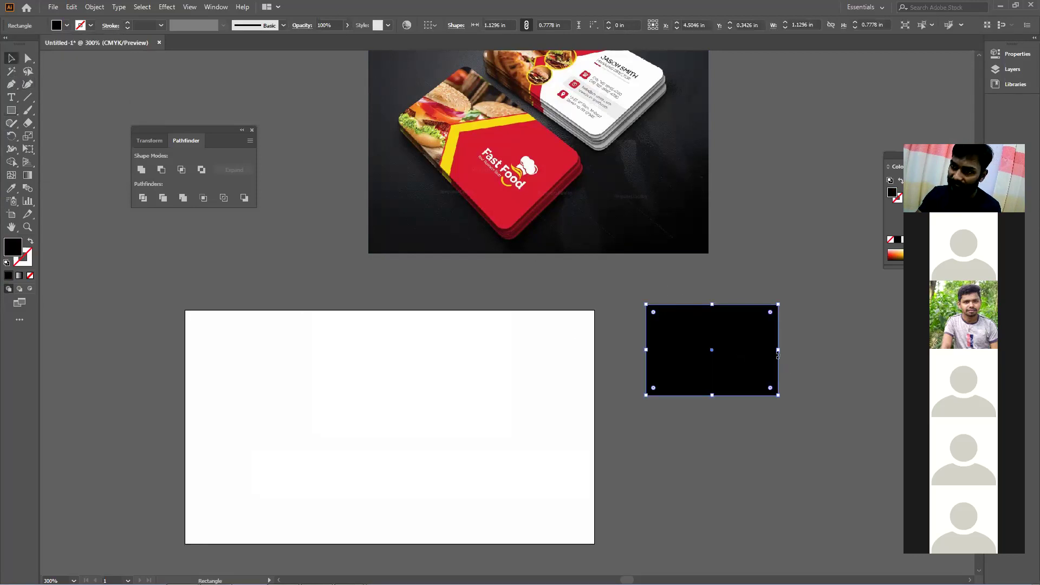
{"action": "left_click_drag", "start_coordinate": [778, 351], "coordinate": [697, 361]}
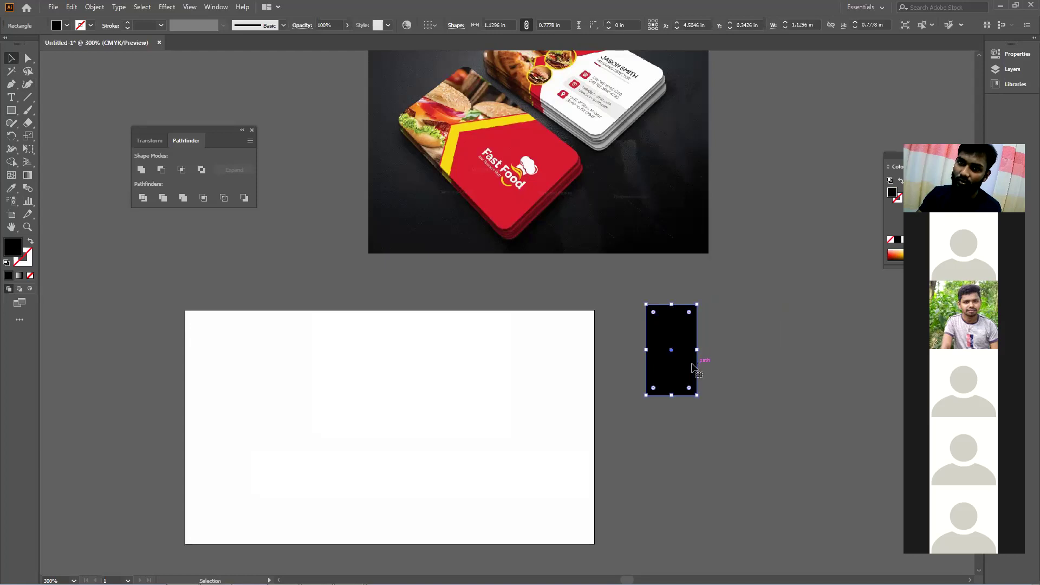
{"action": "left_click", "coordinate": [12, 86]}
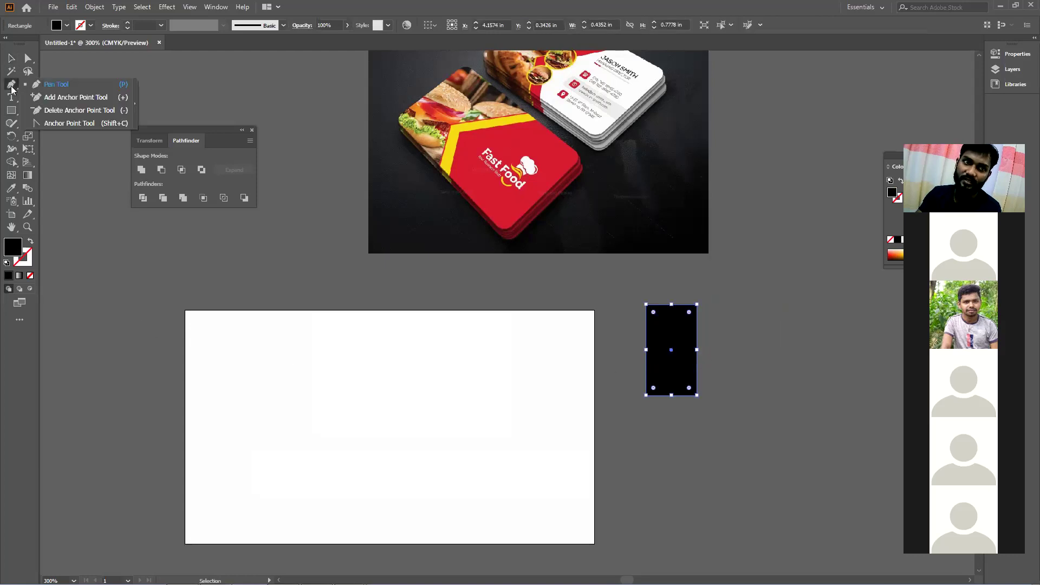
{"action": "left_click", "coordinate": [90, 98]}
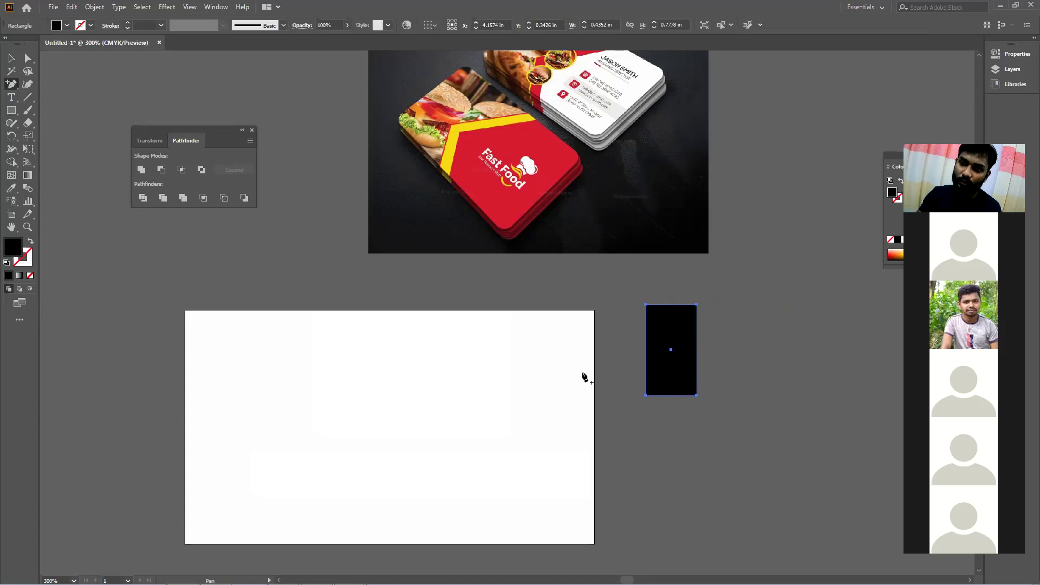
{"action": "left_click", "coordinate": [668, 395]}
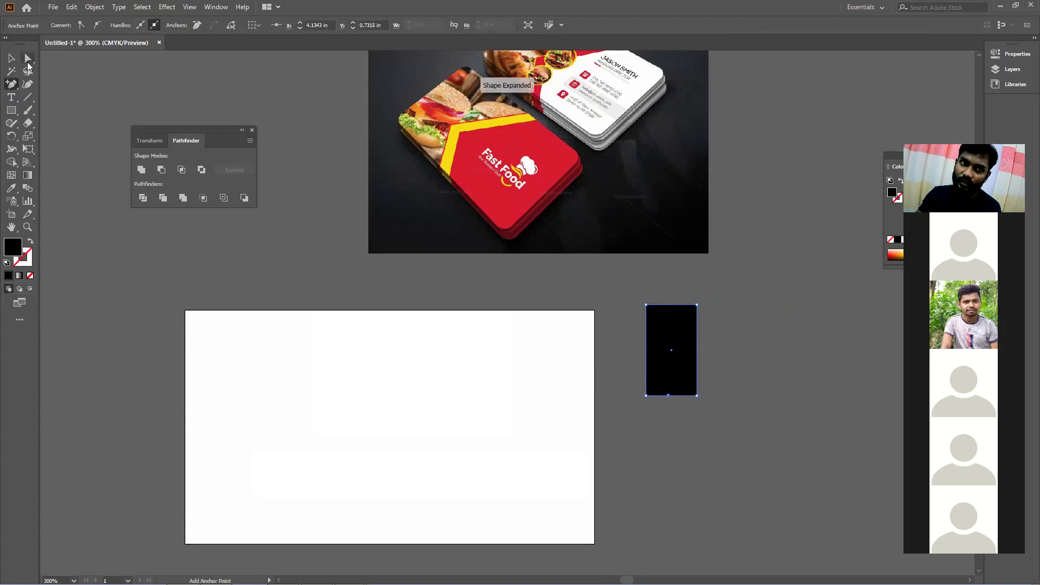
{"action": "left_click_drag", "start_coordinate": [668, 395], "coordinate": [670, 352]}
{"action": "left_click", "coordinate": [729, 378]}
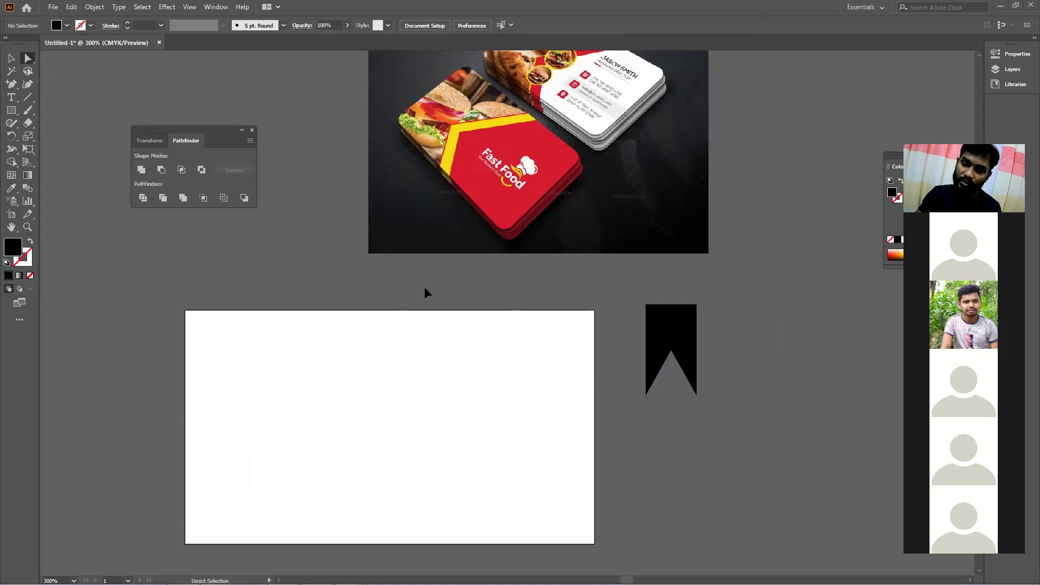
- Draw a black rectangle about 1.15 × 0.66 in on the artboard and notch its left edge inward with an added anchor point
{"action": "left_click", "coordinate": [11, 110]}
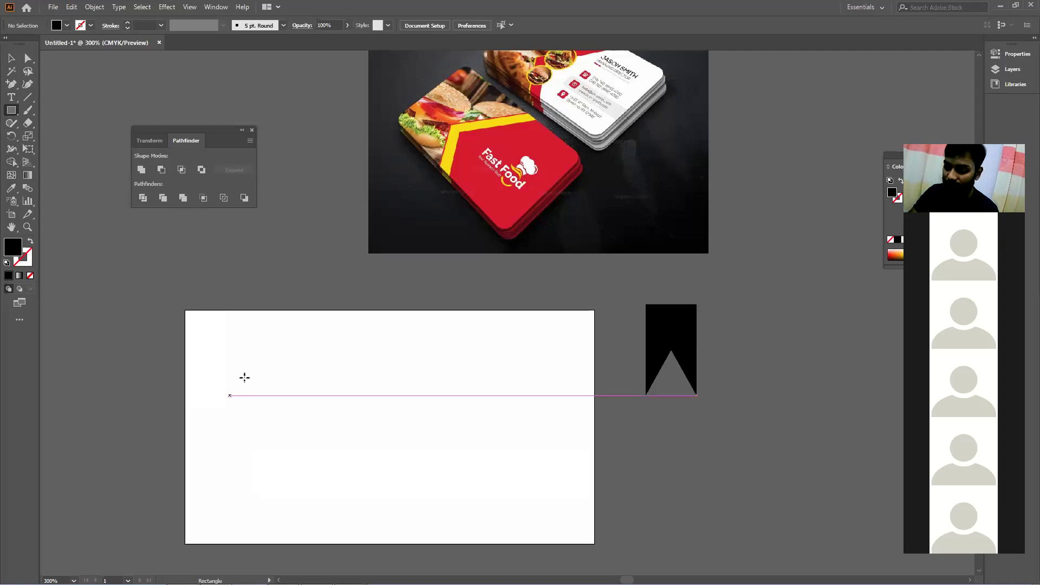
{"action": "left_click_drag", "start_coordinate": [333, 334], "coordinate": [469, 412]}
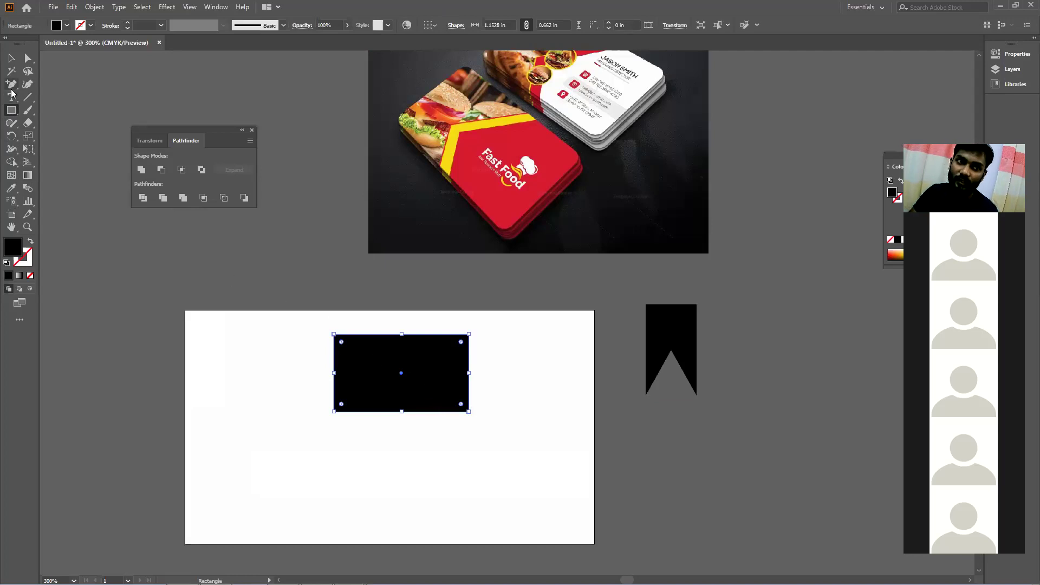
{"action": "left_click_drag", "start_coordinate": [12, 85], "coordinate": [48, 84]}
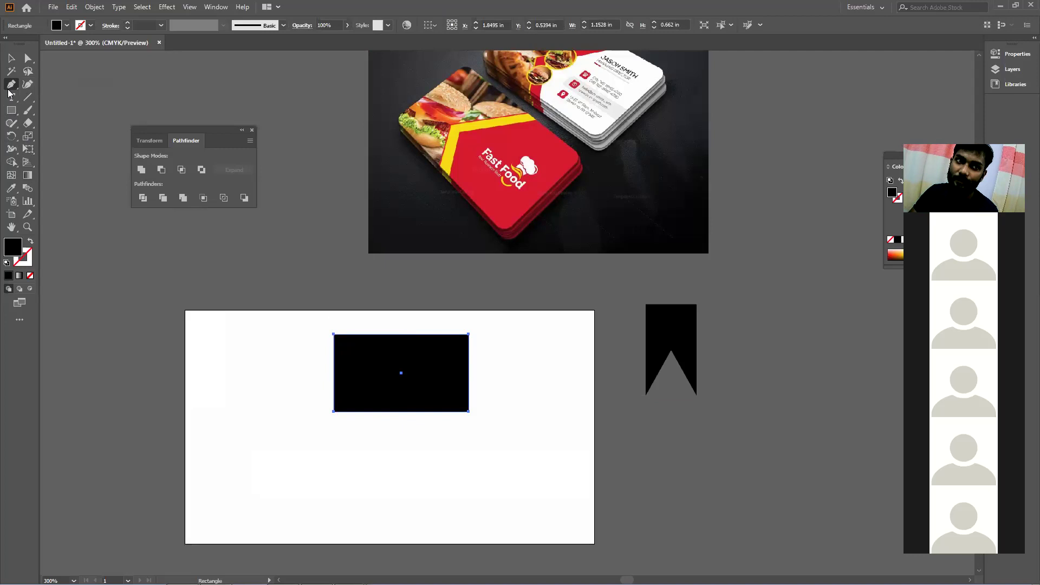
{"action": "left_click", "coordinate": [11, 85]}
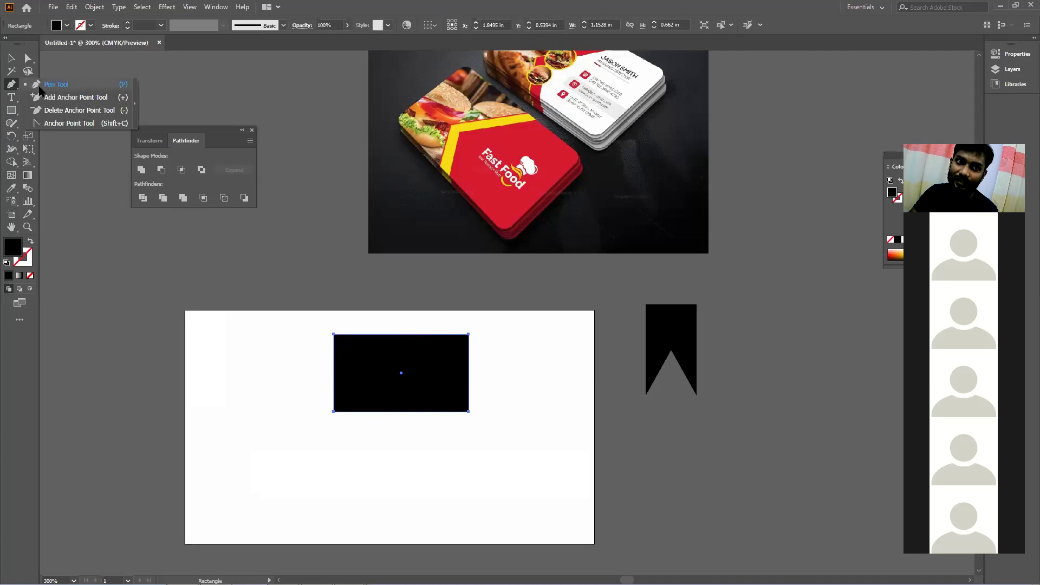
{"action": "left_click", "coordinate": [78, 97]}
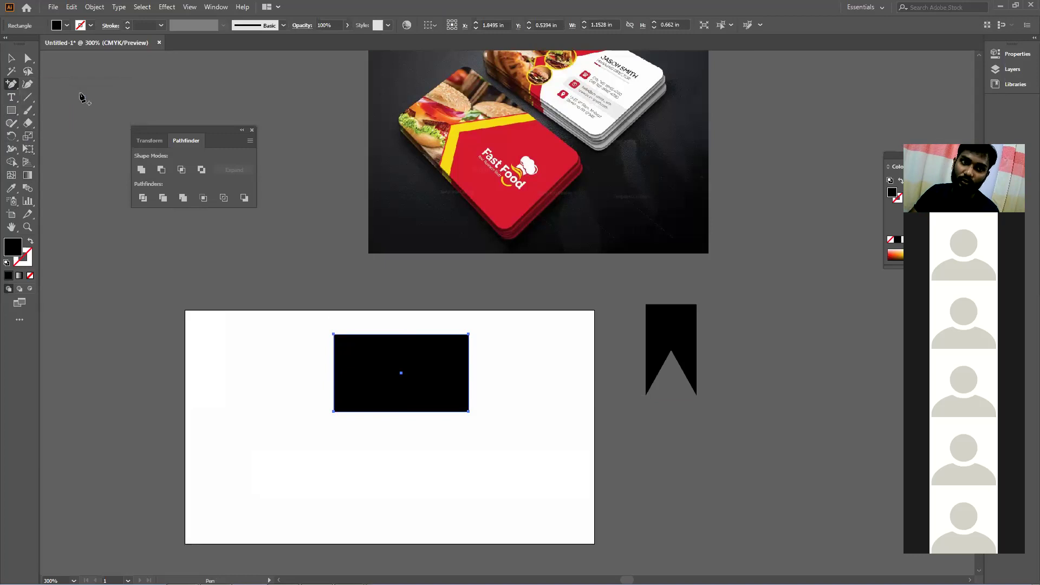
{"action": "left_click", "coordinate": [334, 367]}
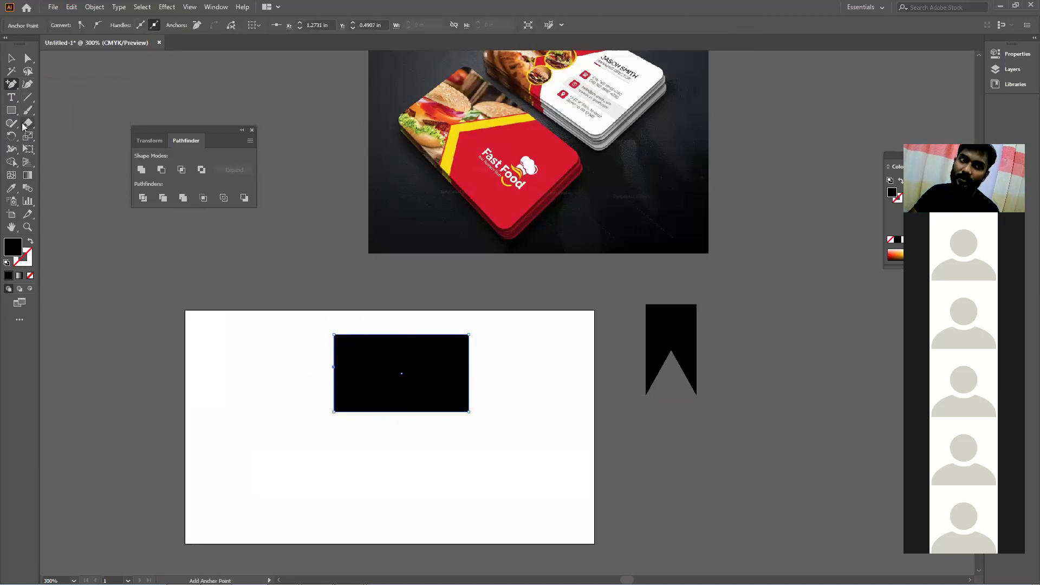
{"action": "left_click", "coordinate": [28, 58]}
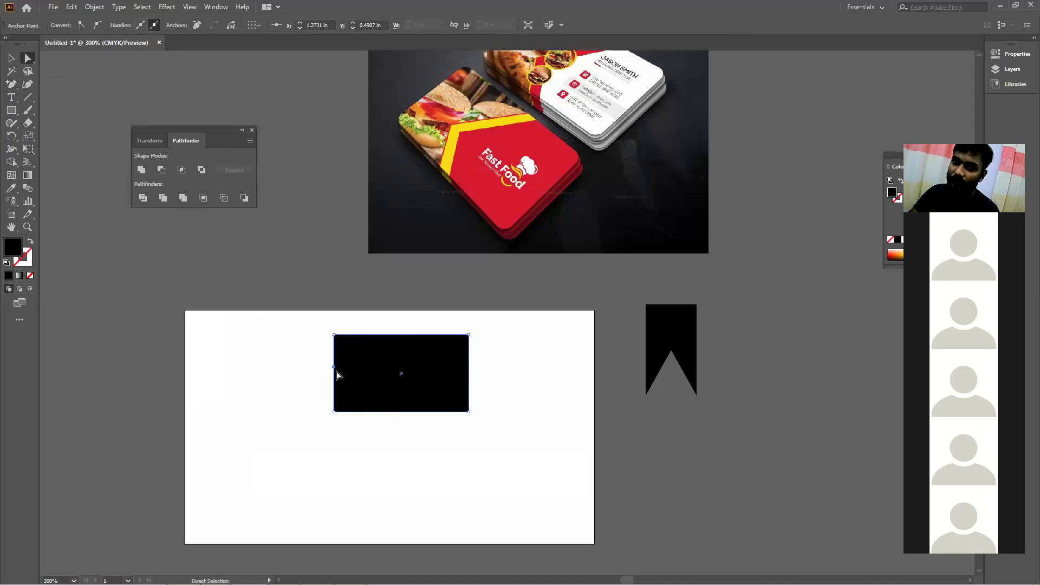
{"action": "left_click_drag", "start_coordinate": [334, 367], "coordinate": [373, 379]}
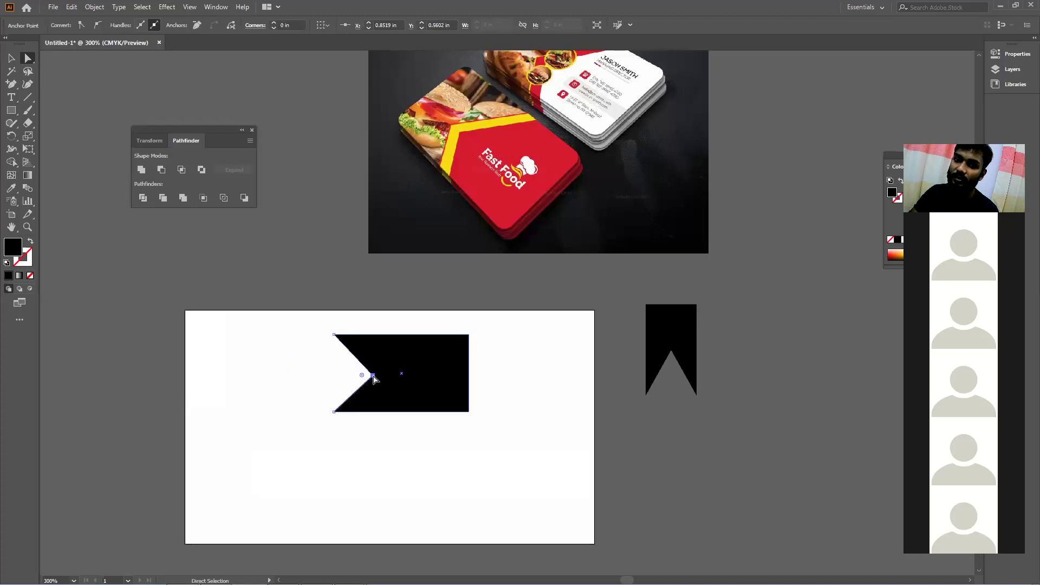
{"action": "left_click", "coordinate": [383, 408]}
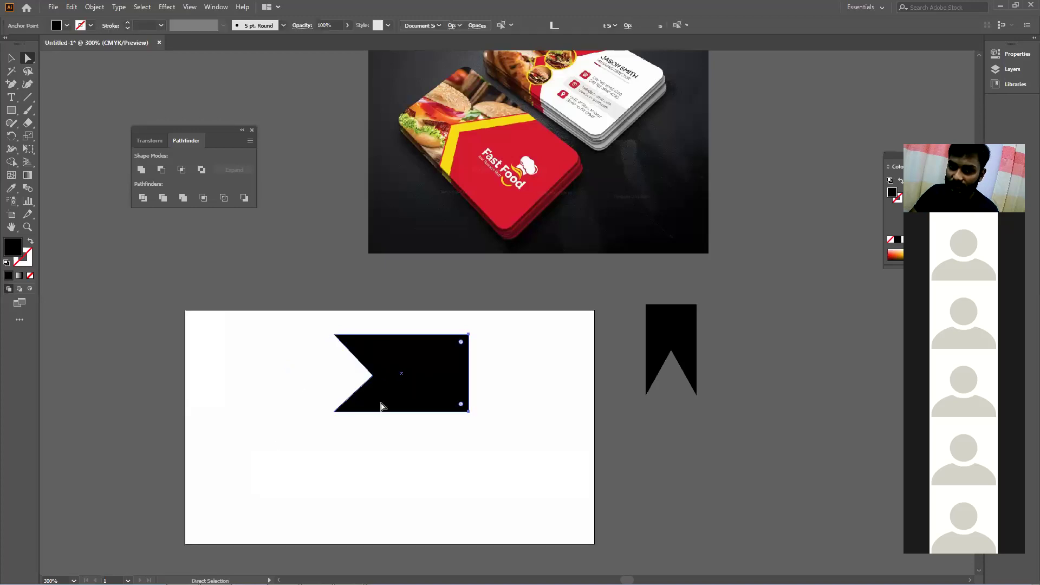
- Add several anchor points along the right and bottom edges of the notched shape on the artboard
{"action": "left_click", "coordinate": [11, 89]}
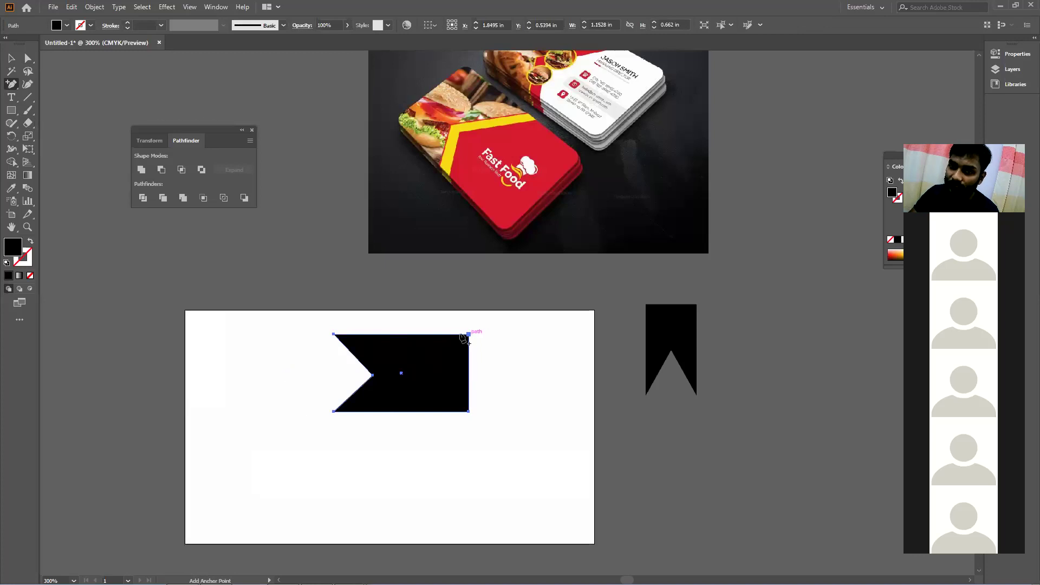
{"action": "left_click", "coordinate": [469, 373]}
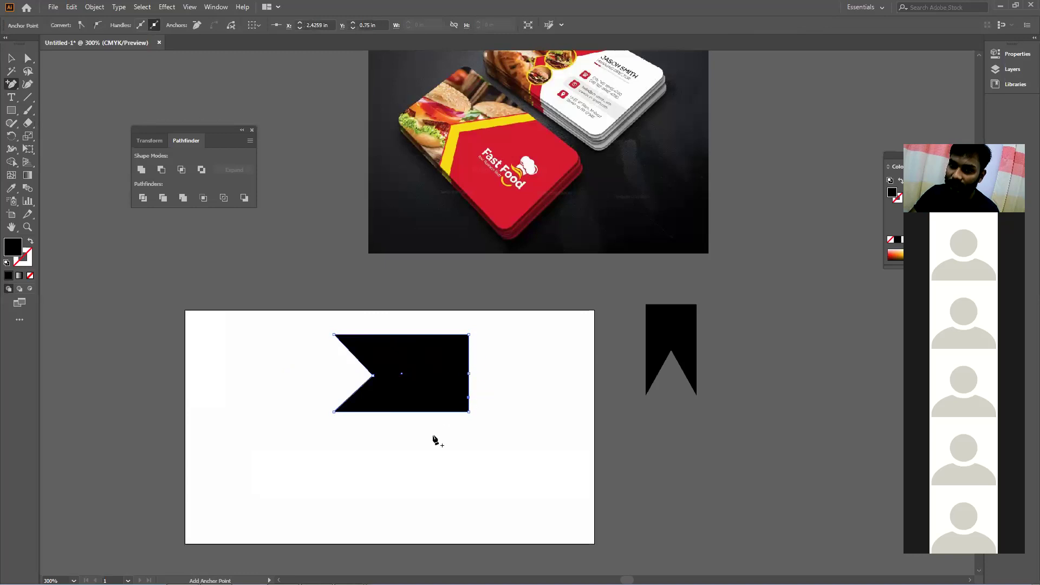
{"action": "left_click", "coordinate": [428, 412]}
{"action": "left_click", "coordinate": [393, 412]}
{"action": "left_click", "coordinate": [372, 412]}
{"action": "left_click", "coordinate": [354, 412]}
- Pull the added bottom anchor points down into spikes and move the right-edge point inward with Direct Selection
{"action": "left_click", "coordinate": [28, 58]}
{"action": "left_click", "coordinate": [355, 412]}
{"action": "left_click_drag", "start_coordinate": [355, 414], "coordinate": [350, 439]}
{"action": "left_click_drag", "start_coordinate": [393, 412], "coordinate": [428, 426]}
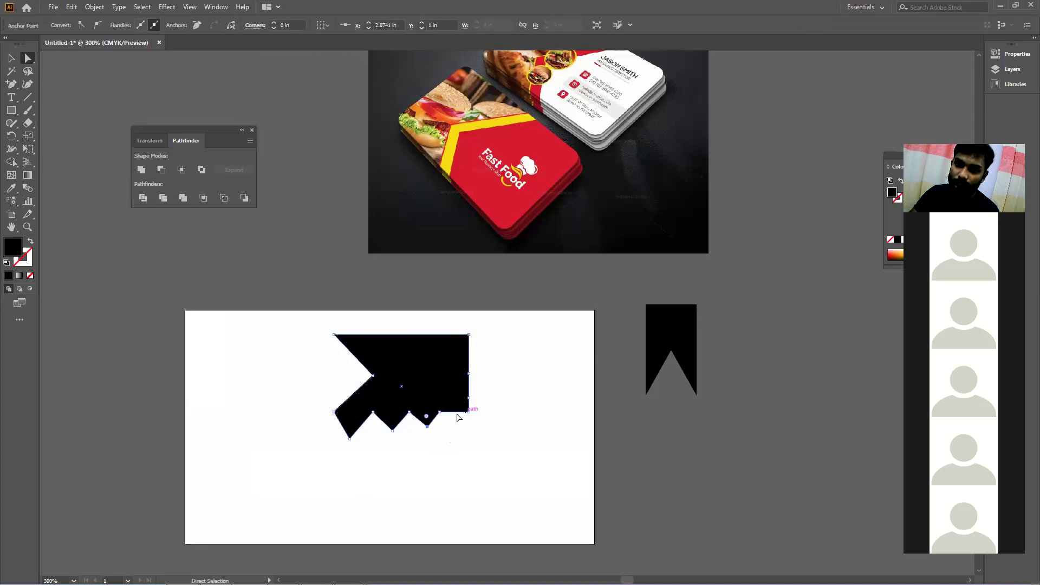
{"action": "left_click_drag", "start_coordinate": [469, 374], "coordinate": [416, 373]}
{"action": "left_click", "coordinate": [511, 401]}
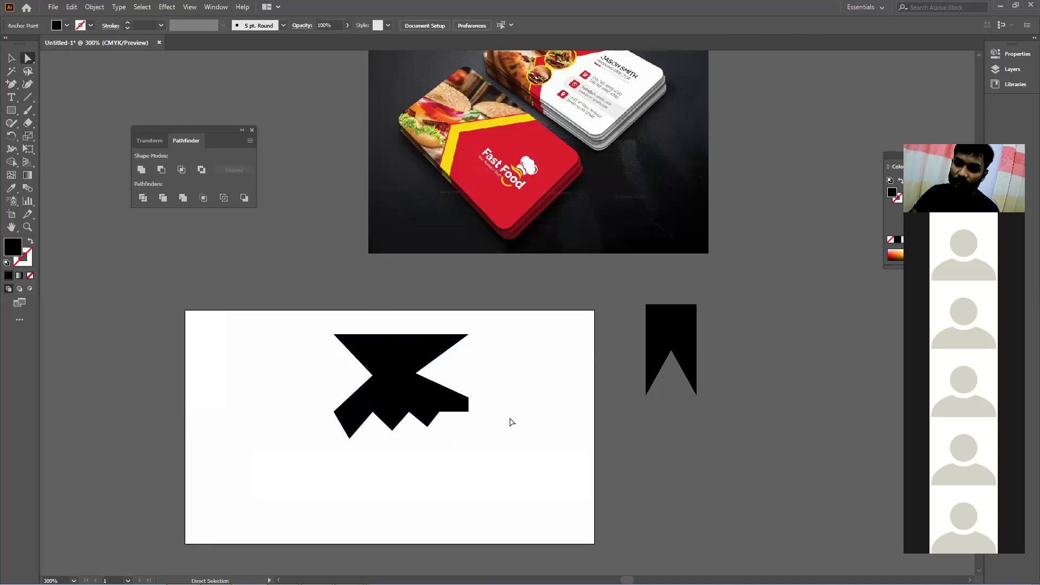
{"action": "left_click", "coordinate": [426, 449]}
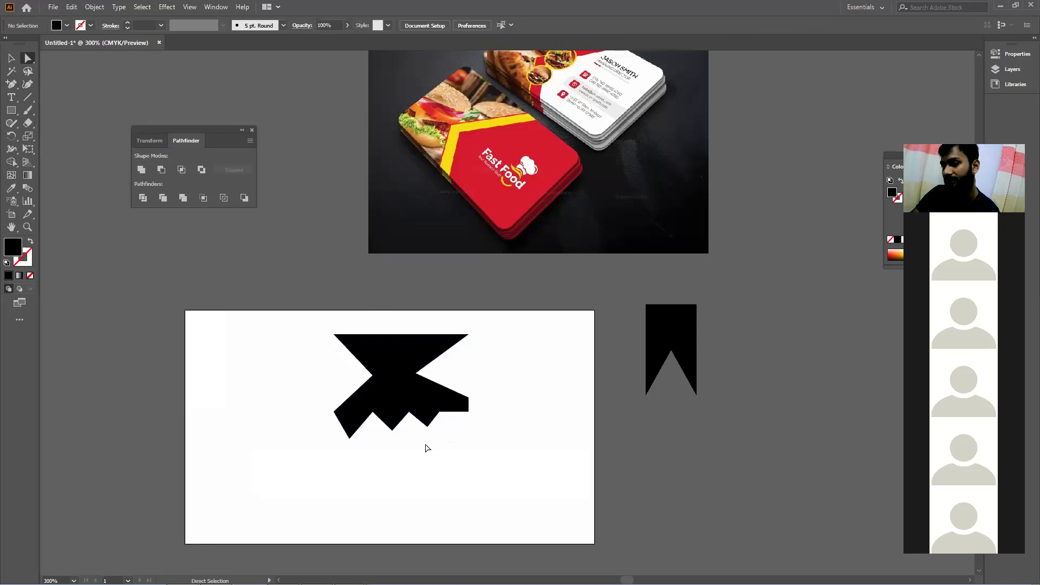
- Delete the spiked black shape from the artboard
{"action": "left_click", "coordinate": [11, 58]}
{"action": "left_click", "coordinate": [383, 362]}
{"action": "key", "text": "Delete"}
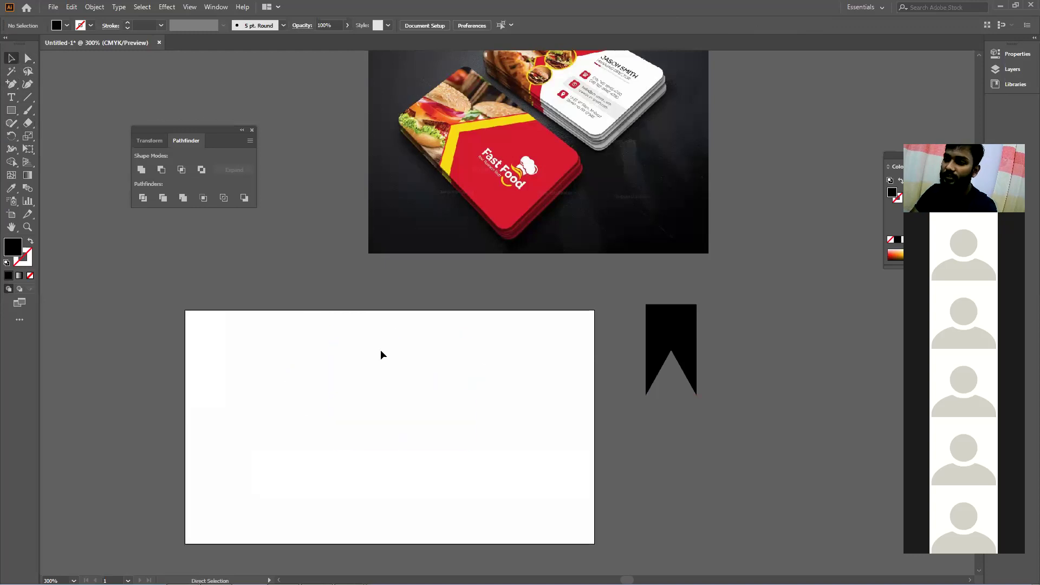
- Draw a black rectangle about 1.61 × 0.81 in on the upper middle of the artboard
{"action": "left_click", "coordinate": [11, 110]}
{"action": "left_click_drag", "start_coordinate": [302, 340], "coordinate": [491, 436]}
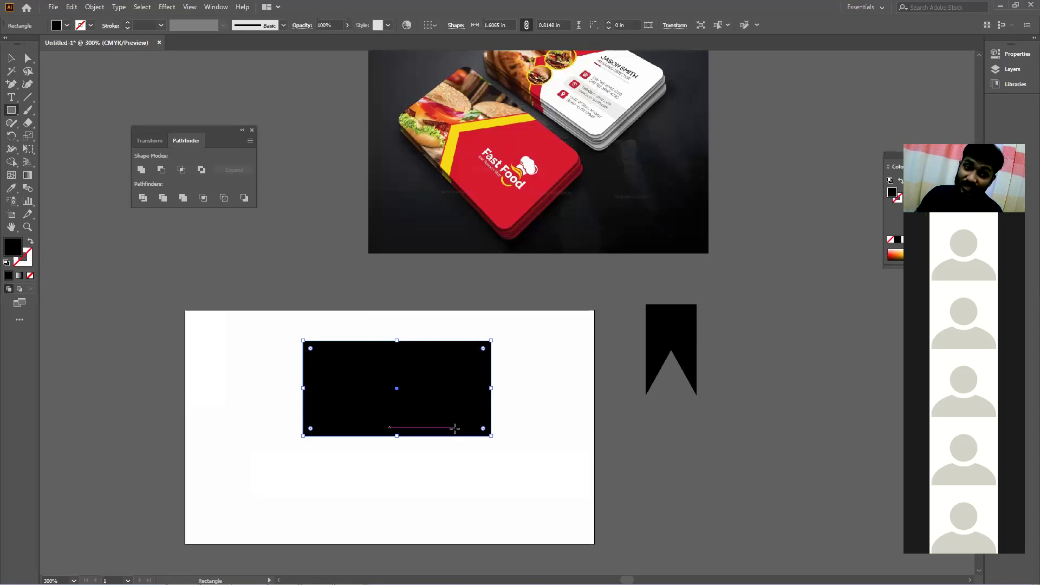
- Add an anchor point at the middle of the black rectangle's right edge and pull it inward to form a V-shaped notch
{"action": "left_click", "coordinate": [11, 85]}
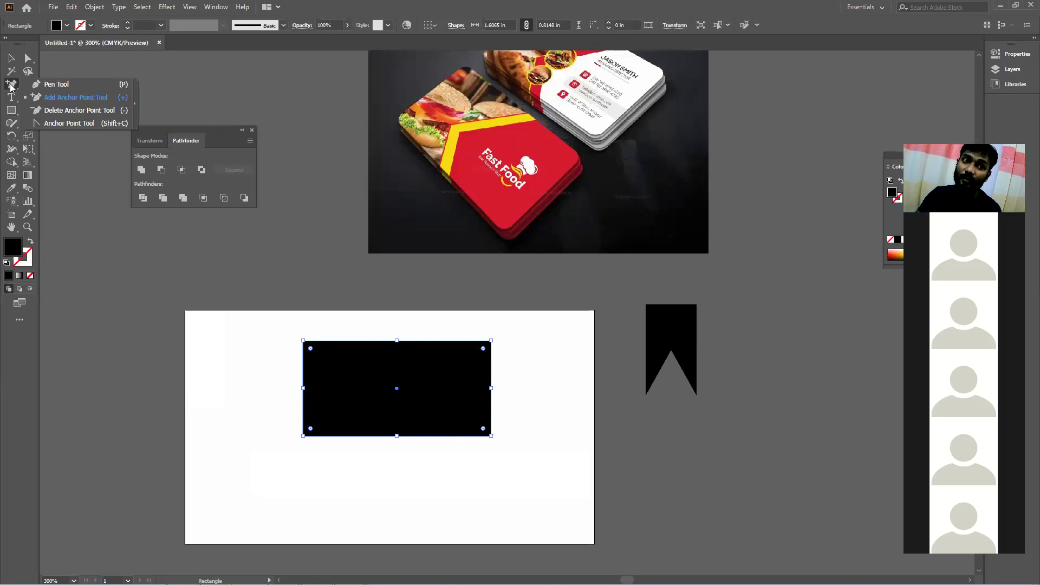
{"action": "left_click", "coordinate": [93, 101]}
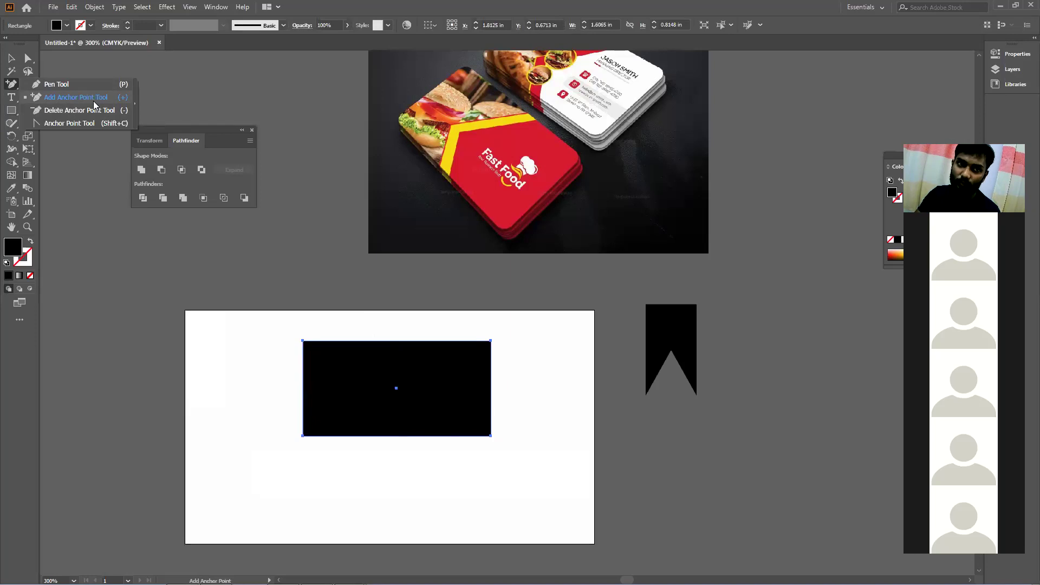
{"action": "left_click", "coordinate": [492, 388]}
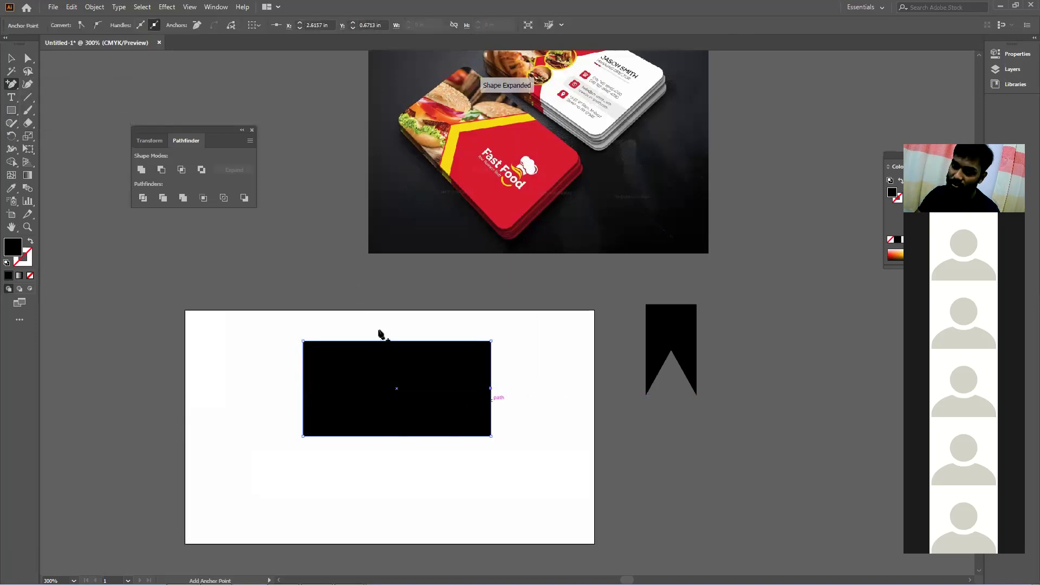
{"action": "left_click", "coordinate": [28, 58]}
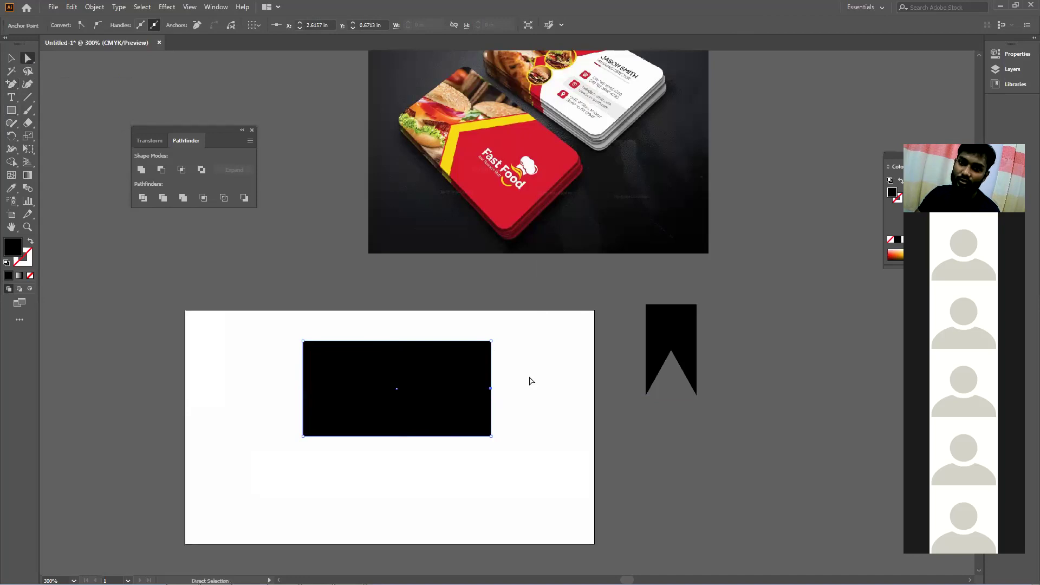
{"action": "left_click_drag", "start_coordinate": [491, 389], "coordinate": [456, 390]}
{"action": "mouse_move", "coordinate": [455, 390]}
{"action": "left_mouse_down"}
{"action": "mouse_move", "coordinate": [437, 397]}
{"action": "mouse_move", "coordinate": [476, 395]}
{"action": "mouse_move", "coordinate": [454, 390]}
{"action": "left_mouse_up"}
{"action": "left_click", "coordinate": [500, 394]}
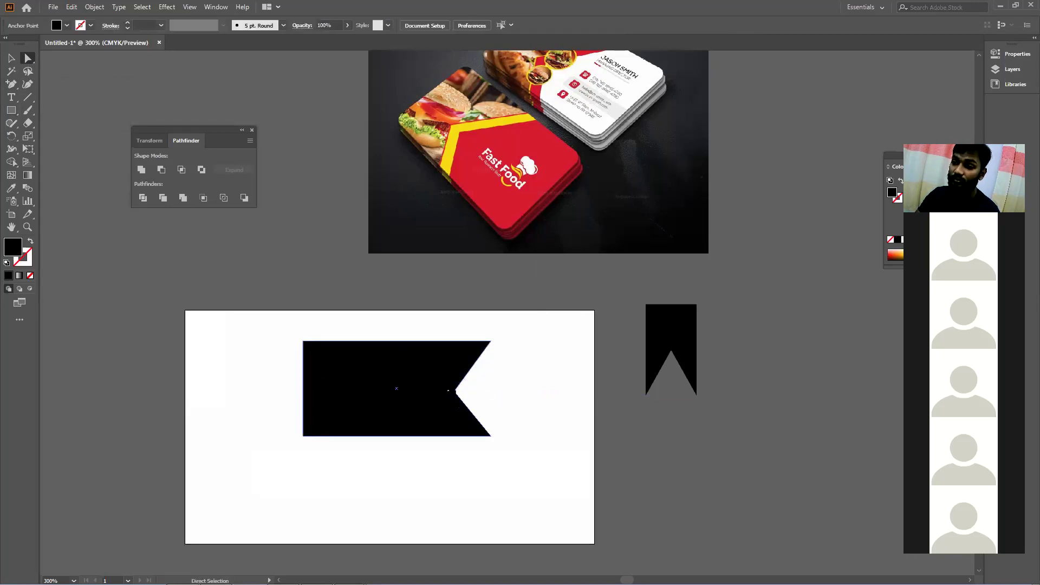
- Delete the notched black shape on the artboard and the black ribbon shape beside it
{"action": "left_click", "coordinate": [434, 400]}
{"action": "left_click_drag", "start_coordinate": [450, 401], "coordinate": [471, 411]}
{"action": "key", "text": "Delete"}
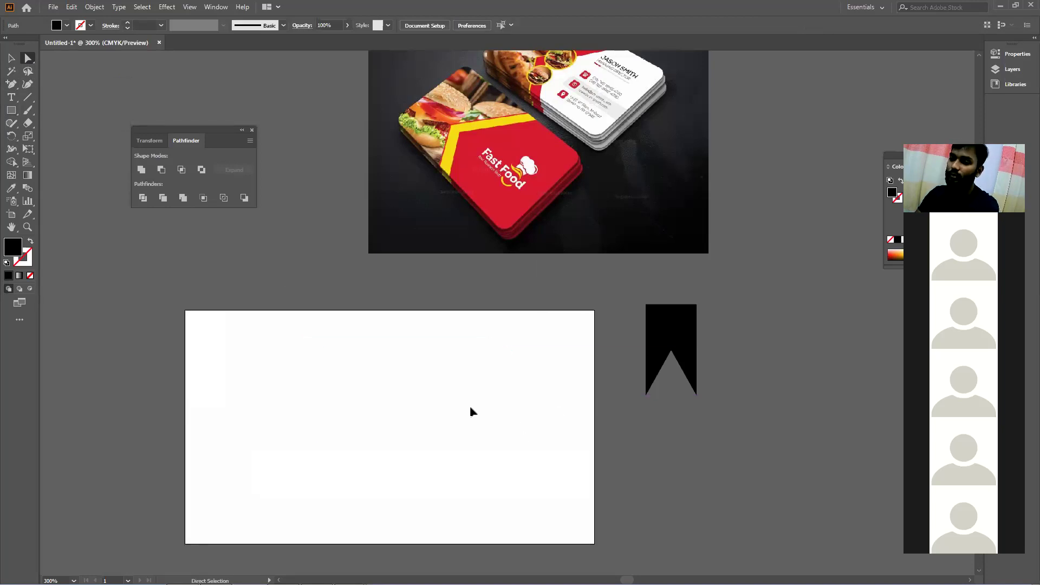
{"action": "left_click", "coordinate": [692, 332]}
{"action": "key", "text": "Delete"}
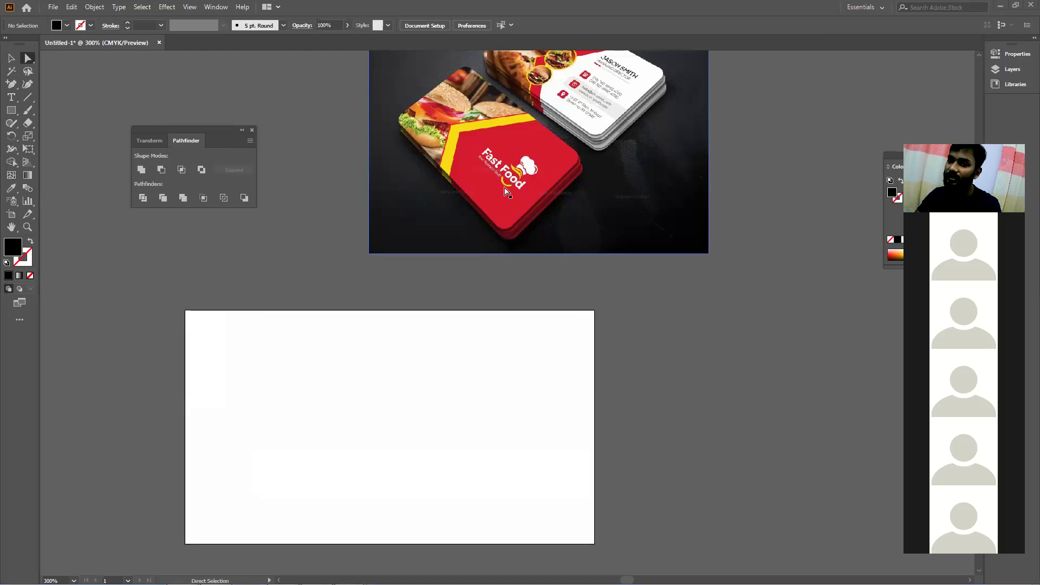
{"action": "left_click", "coordinate": [11, 110]}
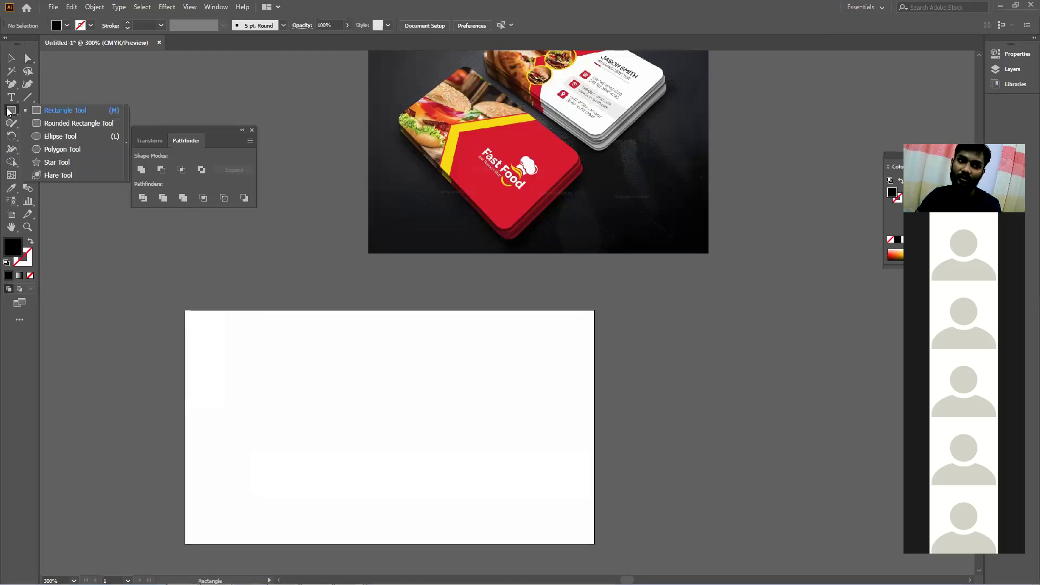
{"action": "left_click", "coordinate": [73, 123]}
{"action": "left_click_drag", "start_coordinate": [269, 340], "coordinate": [521, 497]}
{"action": "key", "text": "Down"}
{"action": "key", "text": "Down"}
{"action": "key", "text": "Down"}
{"action": "key", "text": "Down"}
{"action": "key", "text": "Down"}
{"action": "key", "text": "Down"}
{"action": "key", "text": "Down"}
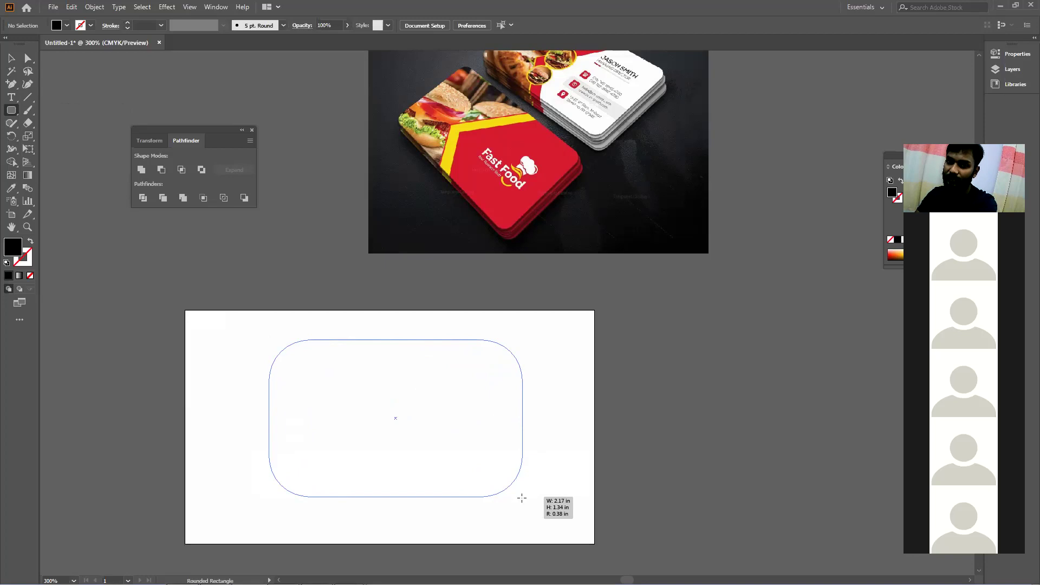
{"action": "key", "text": "Escape"}
- Create a 3.5 × 2 in rounded rectangle and move it so that it exactly covers the artboard
{"action": "left_click", "coordinate": [295, 372]}
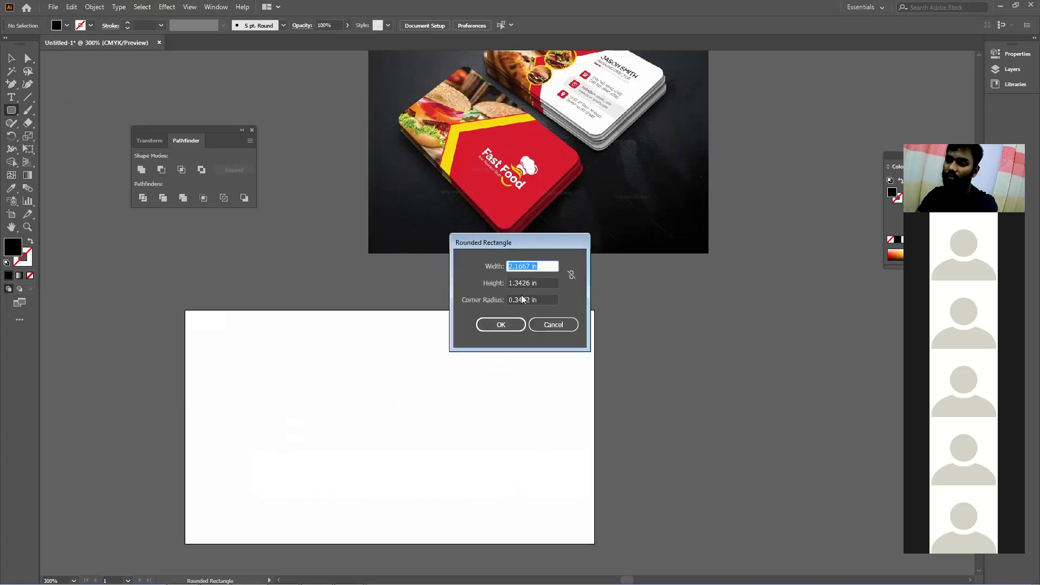
{"action": "key", "text": "Tab"}
{"action": "type", "text": "2"}
{"action": "key", "text": "Return"}
{"action": "left_click", "coordinate": [11, 58]}
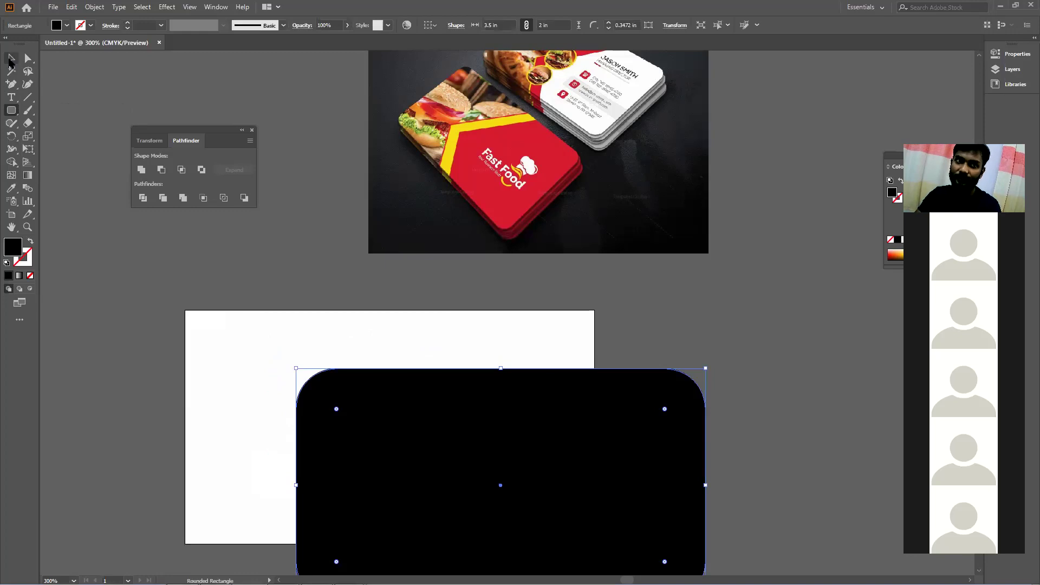
{"action": "left_click_drag", "start_coordinate": [388, 424], "coordinate": [274, 366]}
- Fill the rounded rectangle with the red sampled from the Fast Food card in the reference image
{"action": "left_click", "coordinate": [10, 188]}
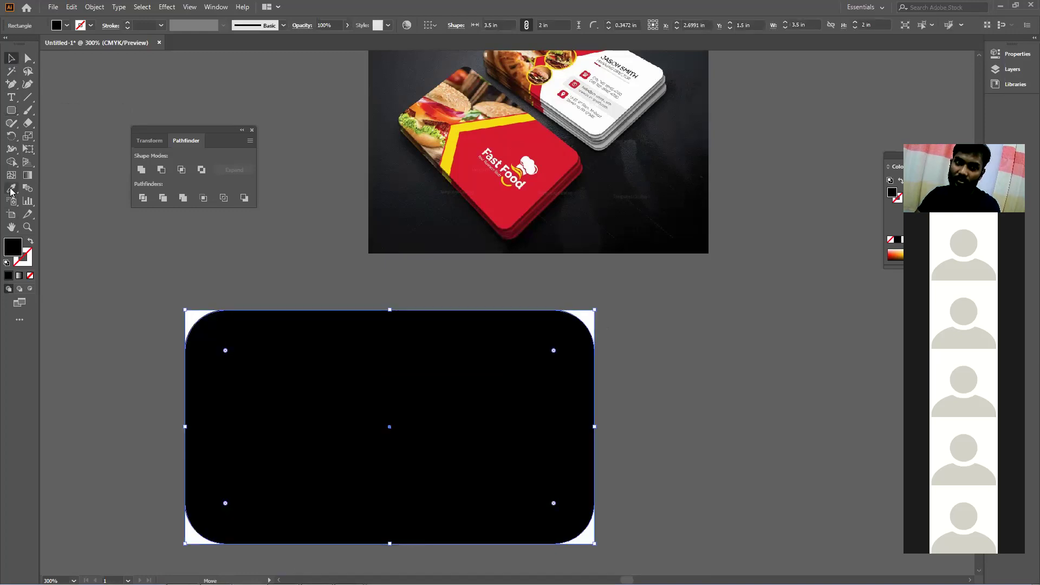
{"action": "left_click", "coordinate": [516, 196]}
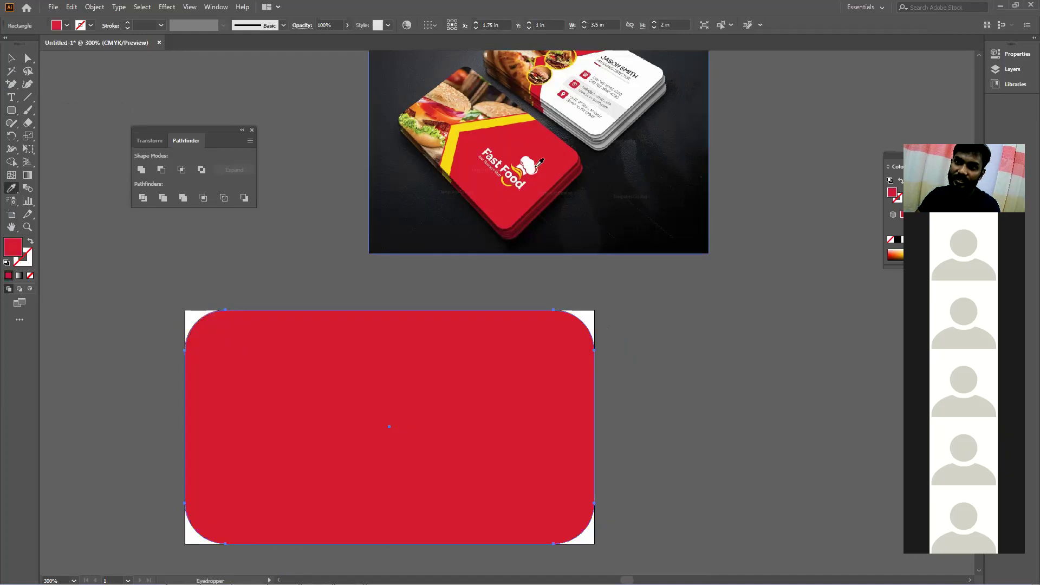
{"action": "left_click", "coordinate": [490, 144]}
{"action": "left_click", "coordinate": [11, 58]}
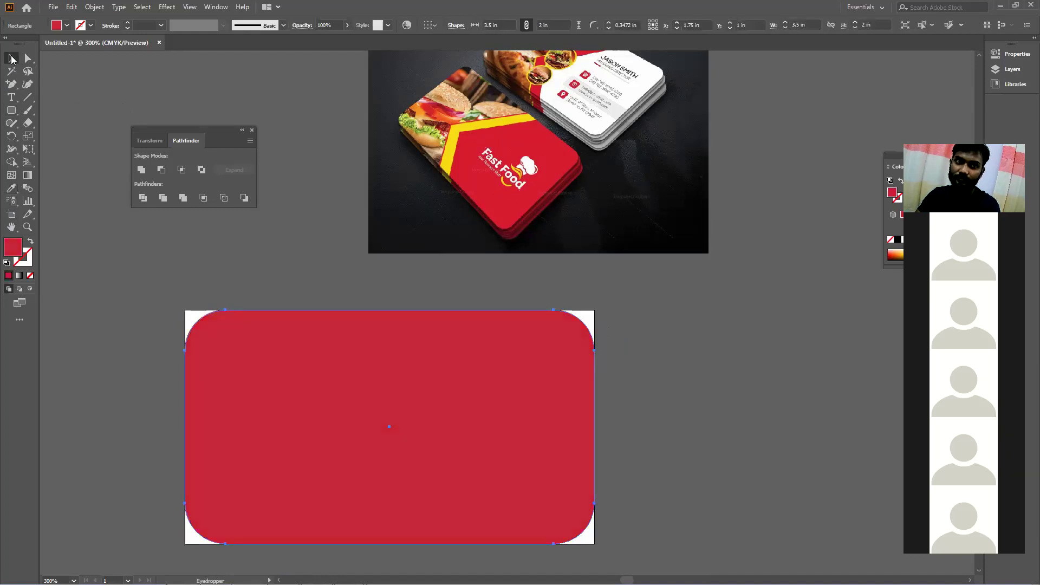
{"action": "left_click", "coordinate": [62, 102]}
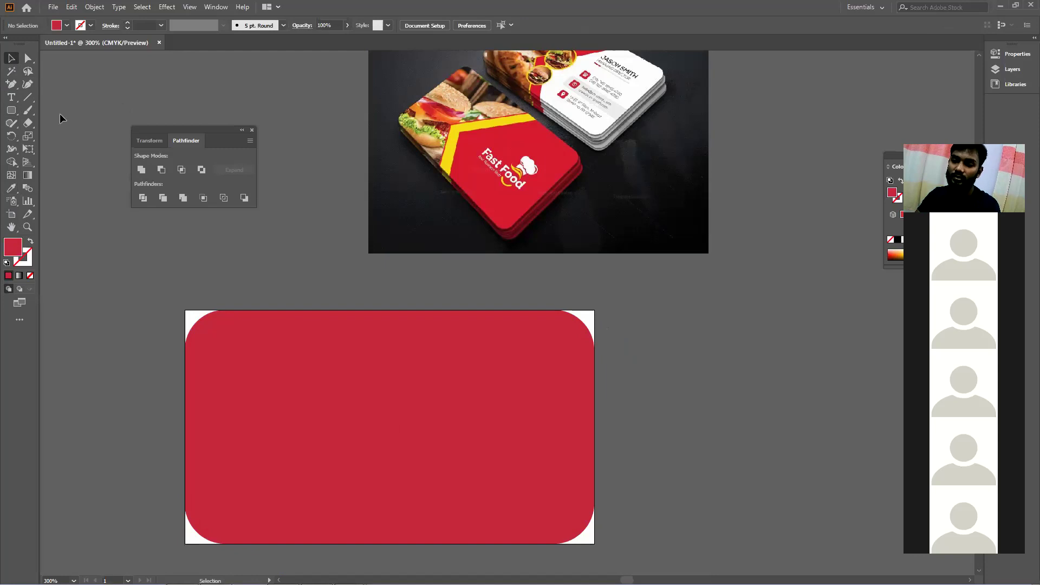
- Draw a slanted line about 0.70 in wide and 2.63 in high across the red rectangle, extending past its top and bottom edges
{"action": "left_click_drag", "start_coordinate": [11, 110], "coordinate": [42, 112]}
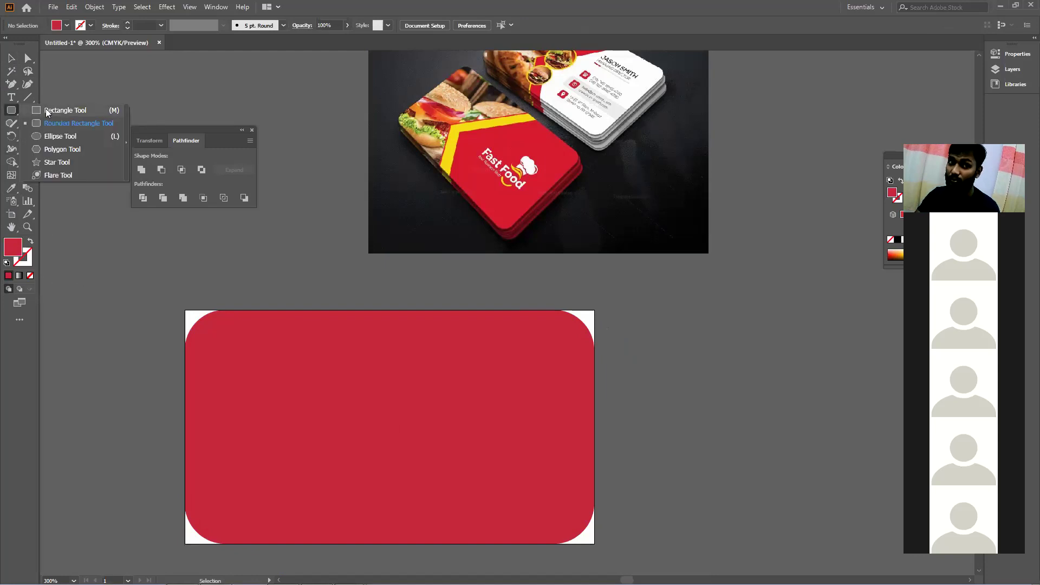
{"action": "left_click_drag", "start_coordinate": [46, 110], "coordinate": [66, 104]}
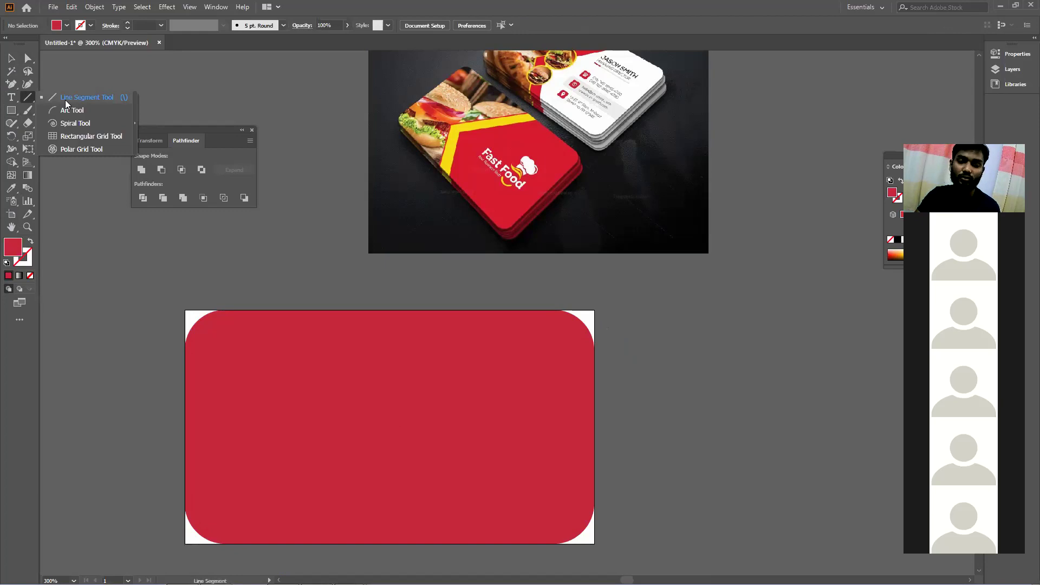
{"action": "left_click_drag", "start_coordinate": [66, 103], "coordinate": [66, 103]}
{"action": "scroll", "coordinate": [332, 269], "scroll_direction": "down", "scroll_amount": 1}
{"action": "left_click_drag", "start_coordinate": [299, 236], "coordinate": [380, 544]}
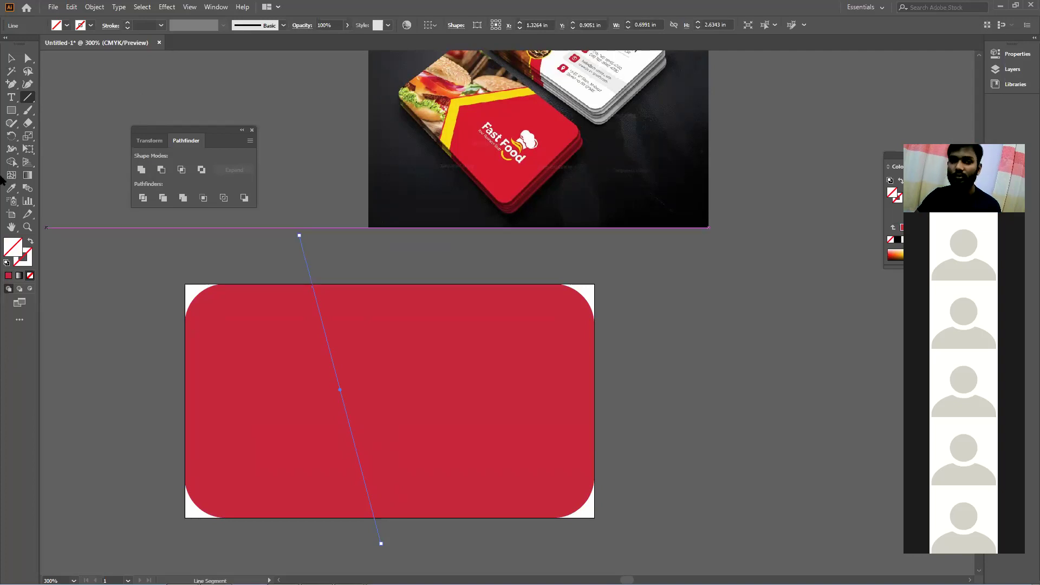
{"action": "left_click", "coordinate": [11, 58]}
{"action": "left_click", "coordinate": [145, 240]}
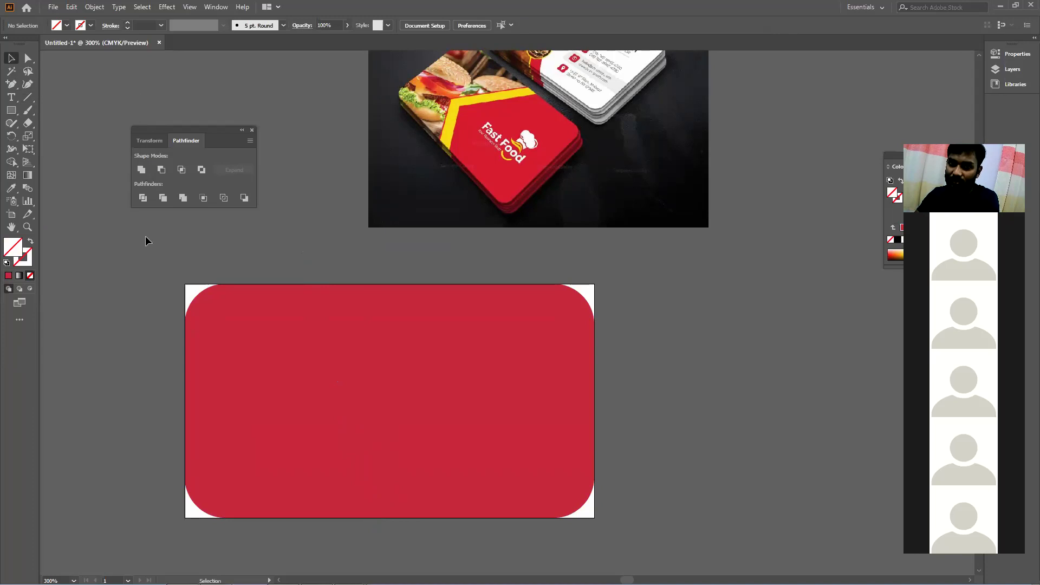
- Divide the red rounded rectangle along the slanted line with Pathfinder and ungroup the resulting pieces
{"action": "key", "text": "ctrl+z"}
{"action": "left_click", "coordinate": [268, 249]}
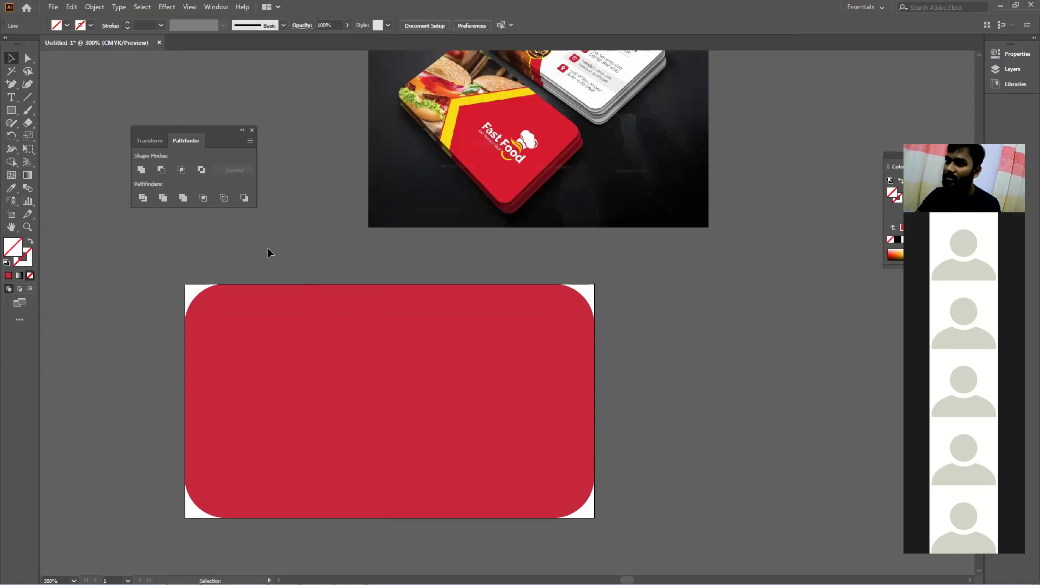
{"action": "key", "text": "ctrl+z"}
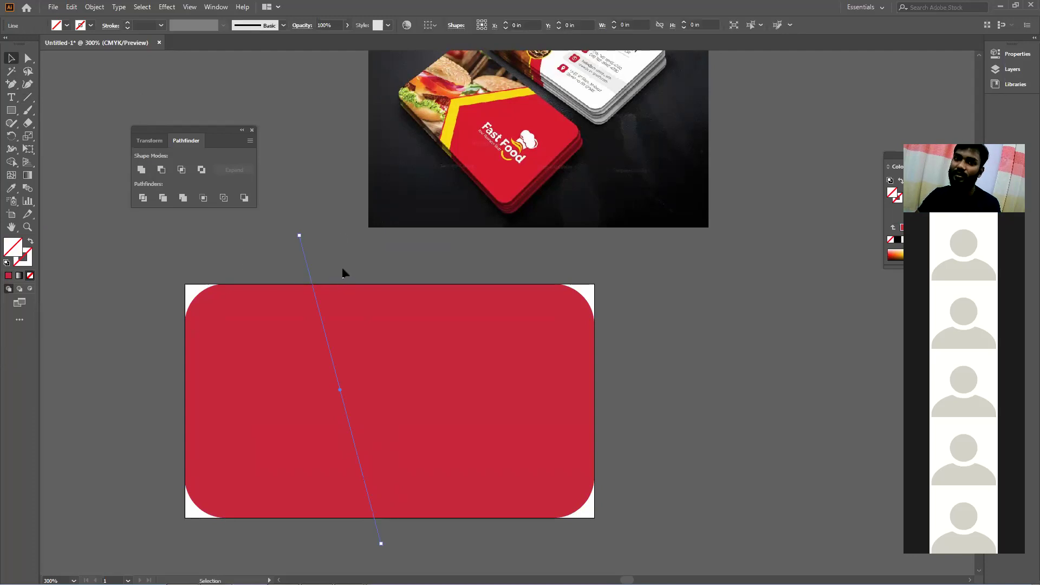
{"action": "left_click", "coordinate": [340, 267]}
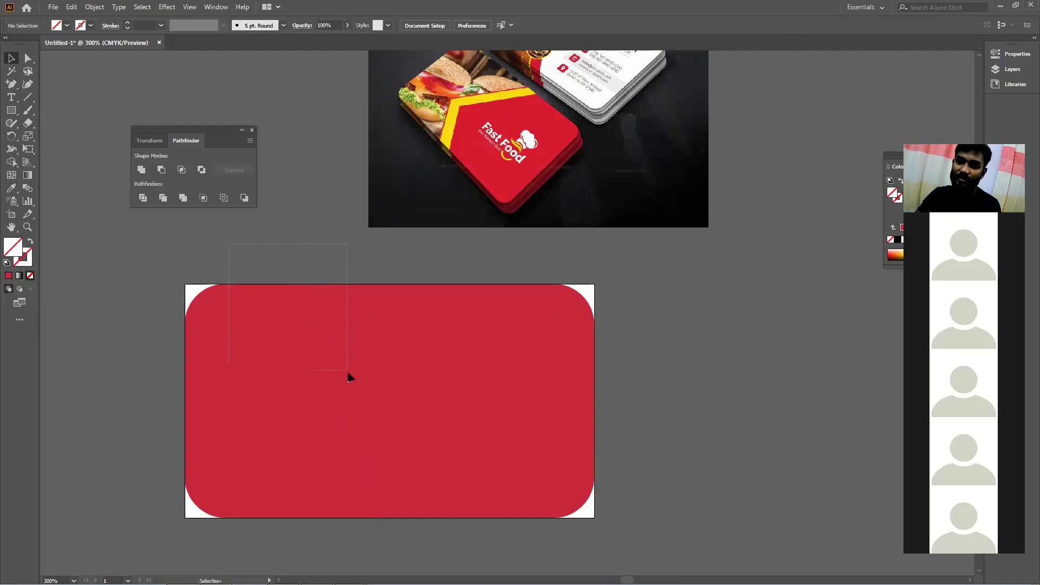
{"action": "key", "text": "ctrl+a"}
{"action": "left_click", "coordinate": [230, 272]}
{"action": "key", "text": "ctrl+a"}
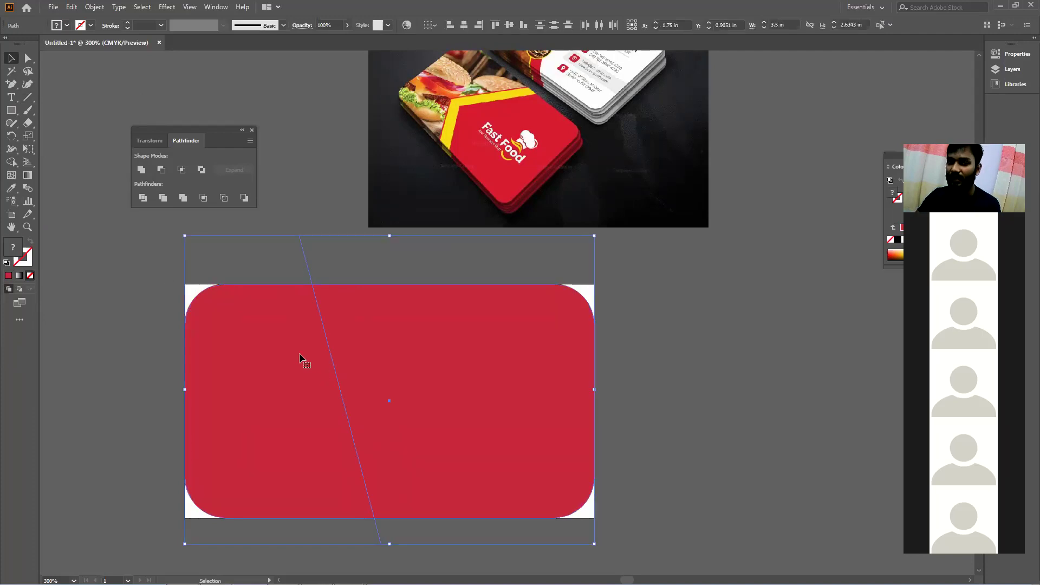
{"action": "left_click", "coordinate": [149, 201]}
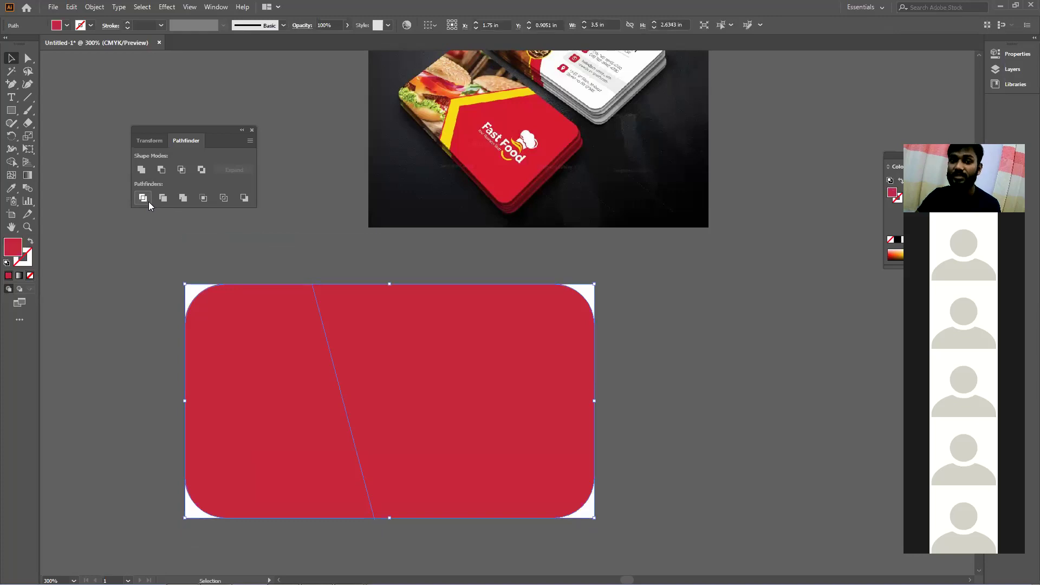
{"action": "right_click", "coordinate": [312, 332]}
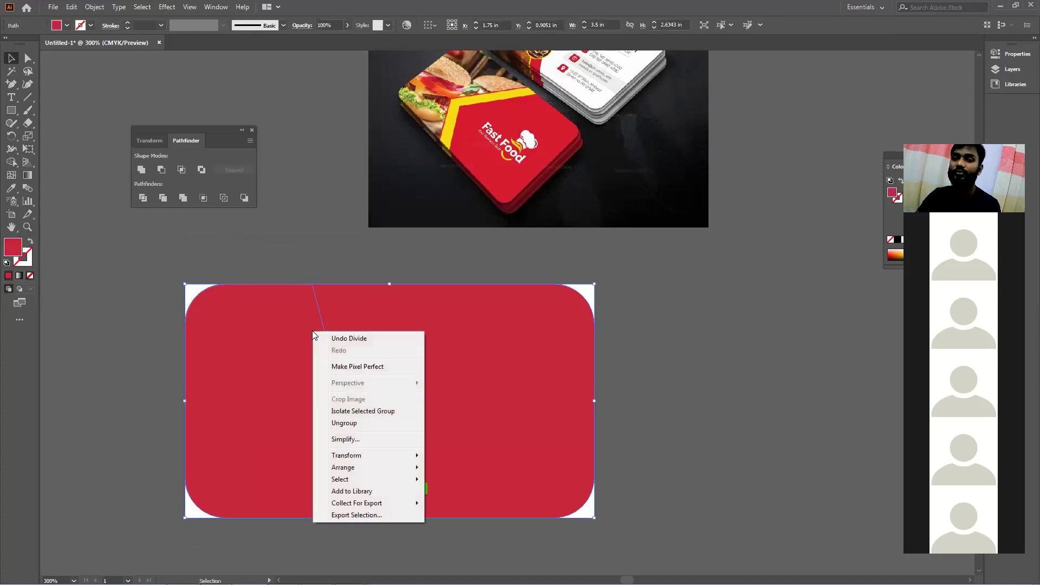
{"action": "left_click", "coordinate": [344, 423]}
- Move the two red pieces apart, shifting the larger one up and right and the smaller one down beside it
{"action": "left_click_drag", "start_coordinate": [456, 401], "coordinate": [516, 401]}
{"action": "left_click_drag", "start_coordinate": [320, 391], "coordinate": [259, 425]}
{"action": "left_click_drag", "start_coordinate": [418, 353], "coordinate": [494, 288]}
{"action": "left_click_drag", "start_coordinate": [263, 380], "coordinate": [284, 379]}
{"action": "left_click", "coordinate": [349, 359]}
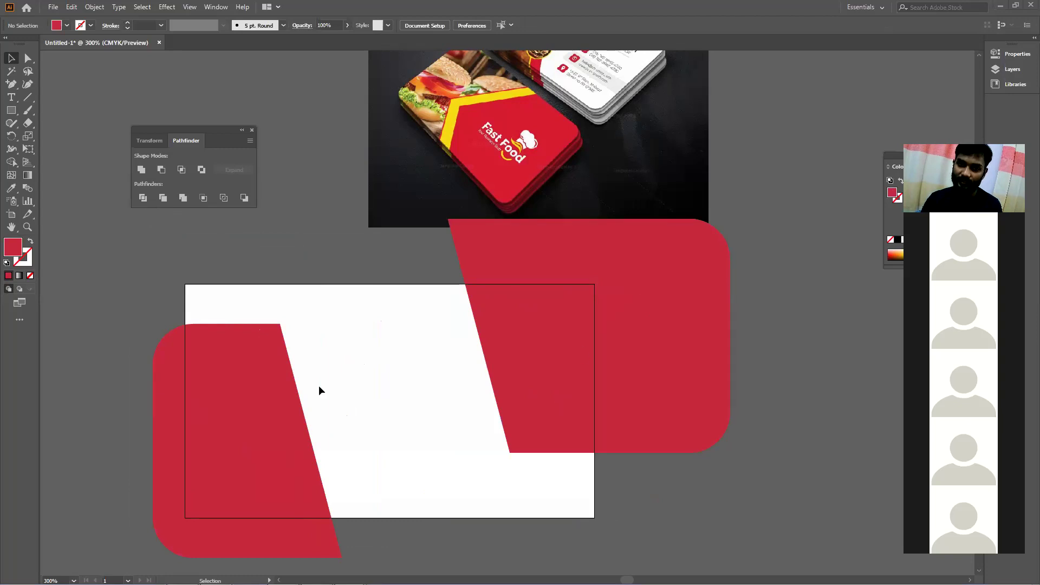
{"action": "left_click_drag", "start_coordinate": [267, 395], "coordinate": [383, 382]}
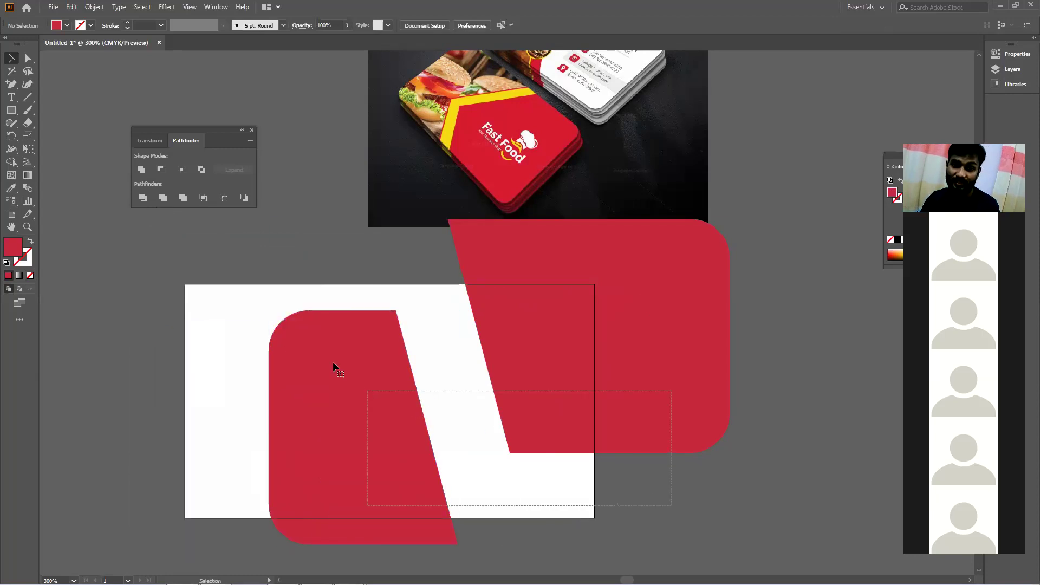
- Delete both red pieces
{"action": "key", "text": "ctrl+a"}
{"action": "key", "text": "Delete"}
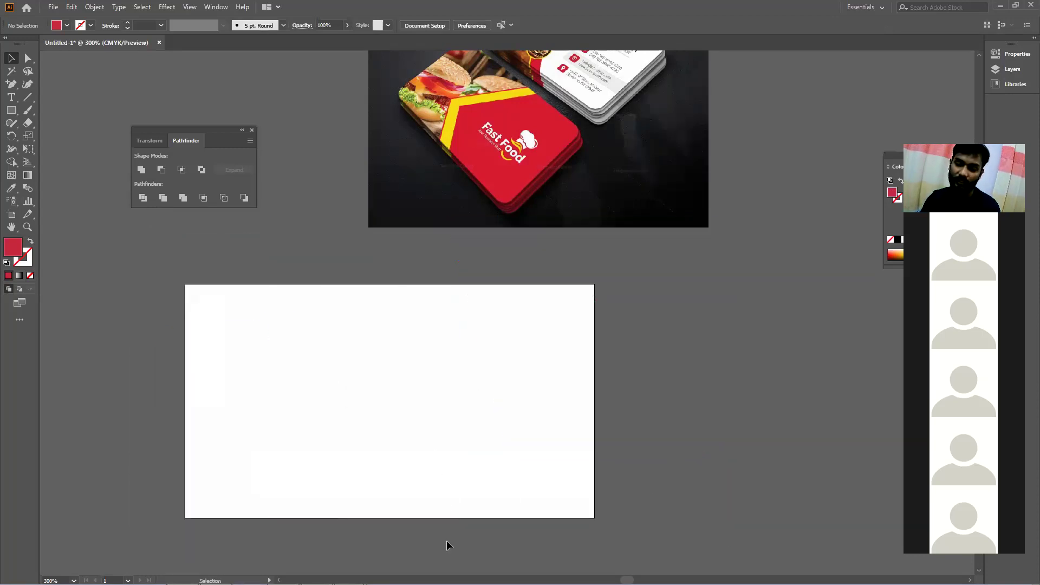
- Draw a red circle about 1.58 in in diameter below the artboard
{"action": "left_click_drag", "start_coordinate": [444, 514], "coordinate": [545, 390]}
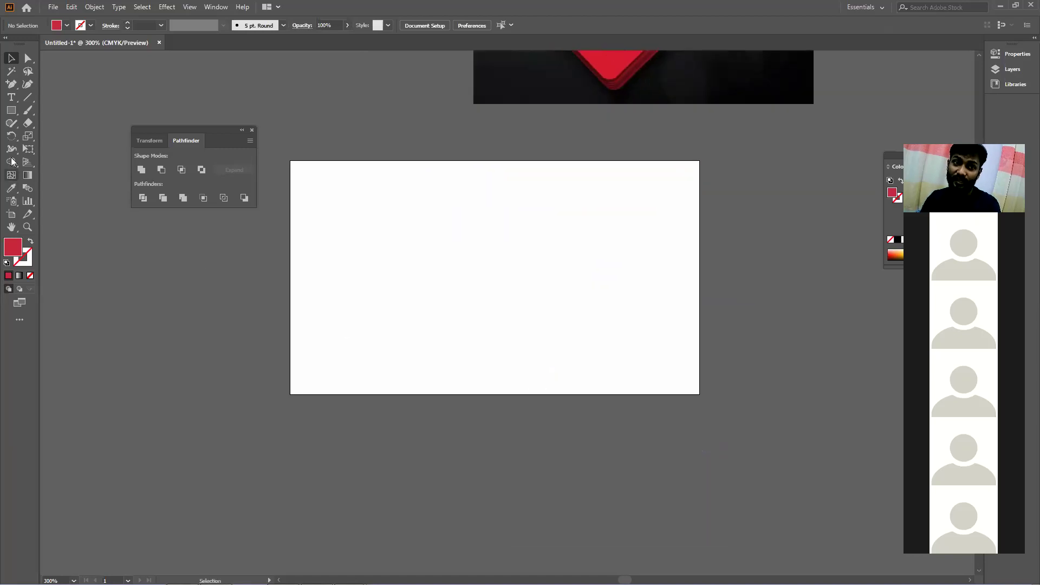
{"action": "left_click", "coordinate": [10, 114]}
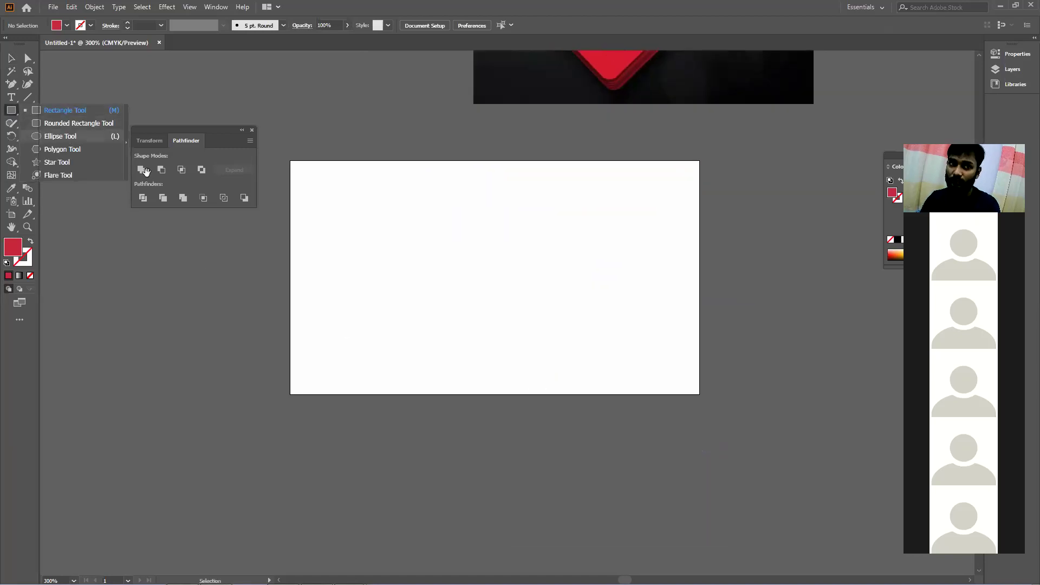
{"action": "left_click", "coordinate": [70, 139]}
{"action": "left_click_drag", "start_coordinate": [360, 292], "coordinate": [549, 450]}
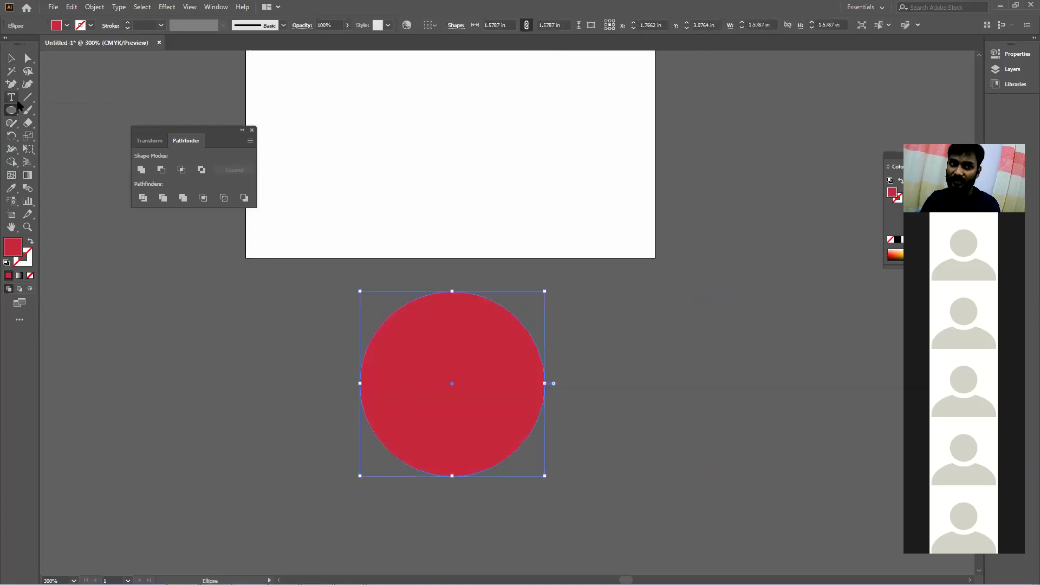
- Draw a diagonal line across the red circle from its upper left to its lower right, extending past both edges, and deselect it
{"action": "left_click_drag", "start_coordinate": [27, 101], "coordinate": [76, 97]}
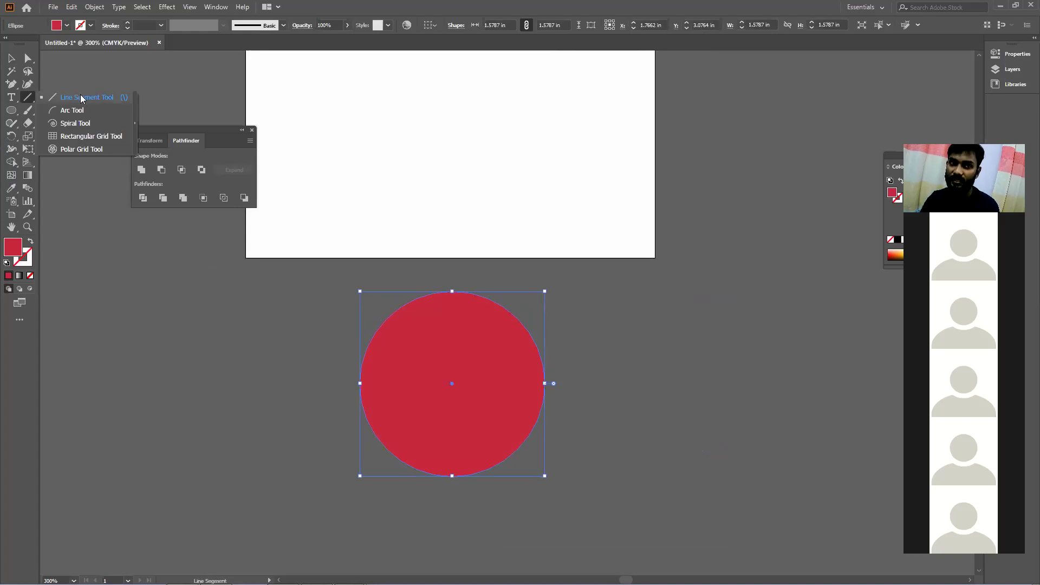
{"action": "left_click_drag", "start_coordinate": [81, 97], "coordinate": [81, 97]}
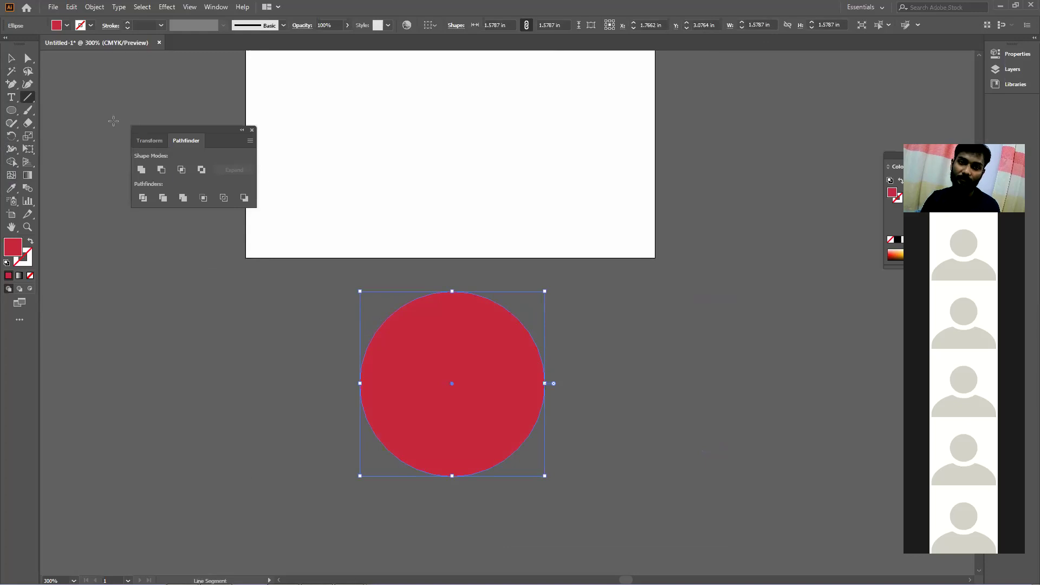
{"action": "left_click_drag", "start_coordinate": [383, 262], "coordinate": [565, 479]}
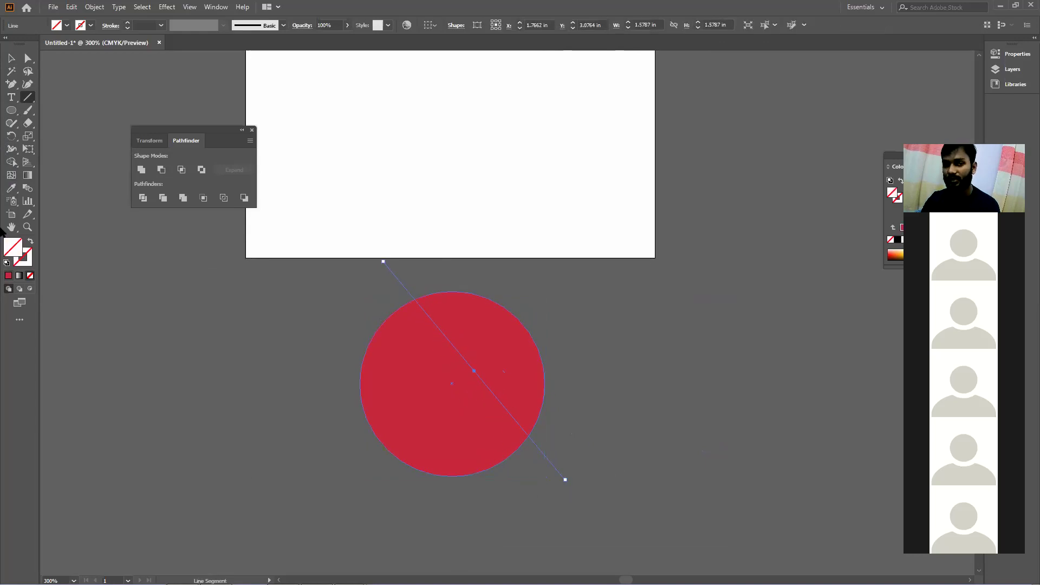
{"action": "left_click", "coordinate": [12, 58]}
{"action": "left_click", "coordinate": [563, 324]}
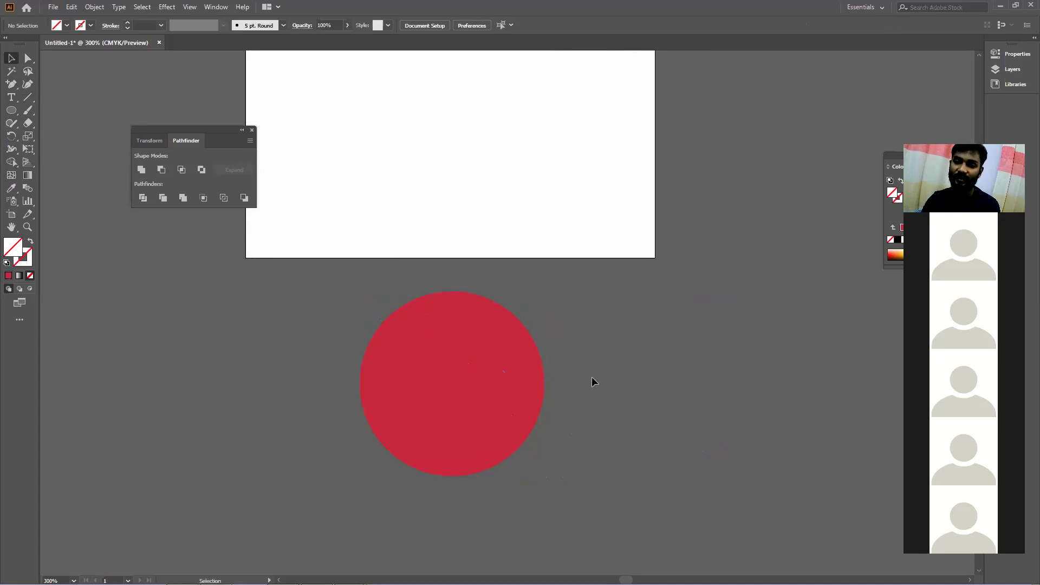
- Divide the red circle along the diagonal line with Pathfinder and ungroup the result
{"action": "left_click_drag", "start_coordinate": [544, 536], "coordinate": [547, 534]}
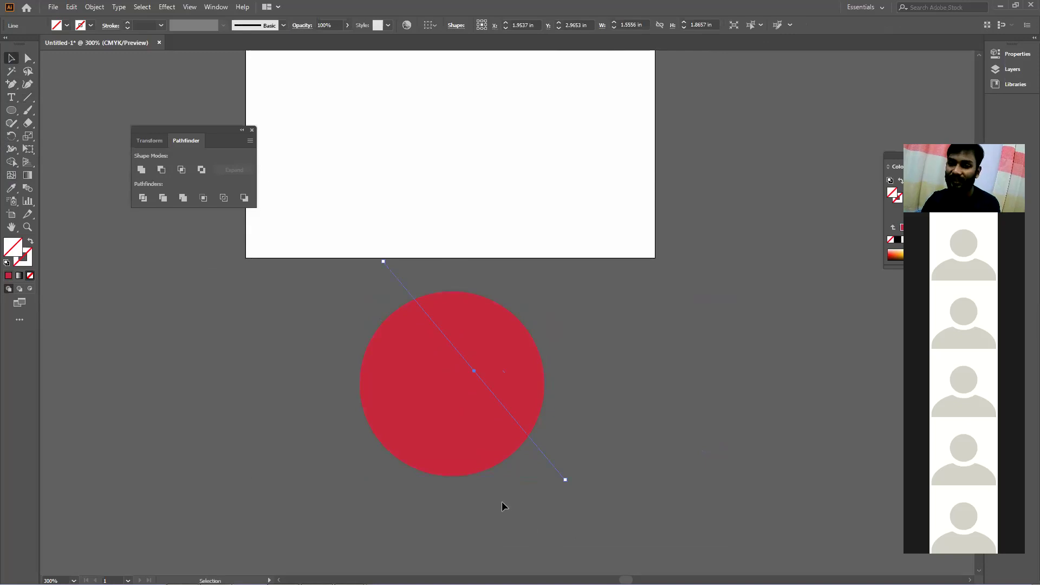
{"action": "left_click", "coordinate": [623, 366]}
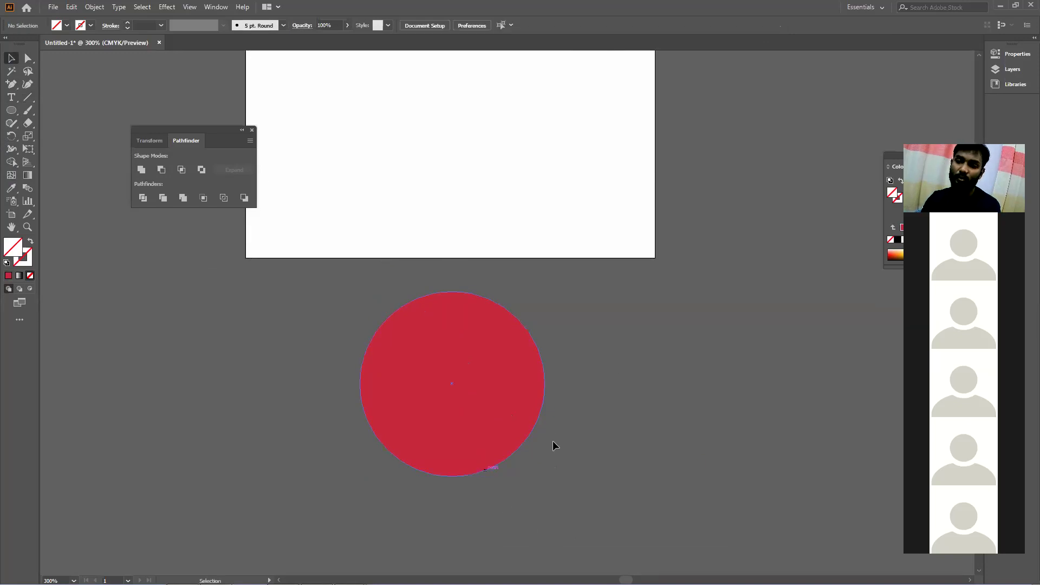
{"action": "left_click_drag", "start_coordinate": [585, 418], "coordinate": [585, 418]}
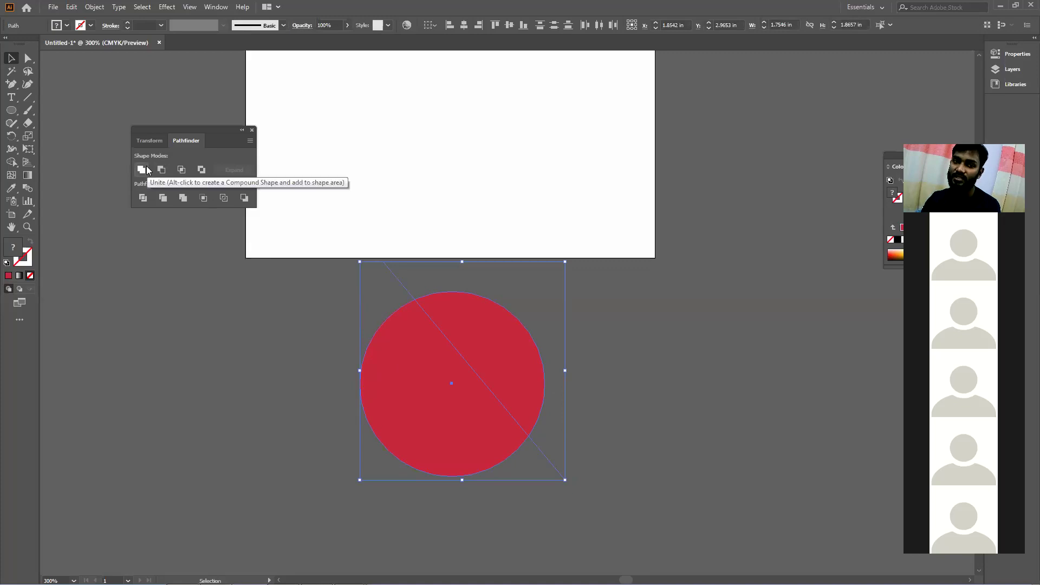
{"action": "left_click", "coordinate": [143, 199]}
{"action": "right_click", "coordinate": [421, 309]}
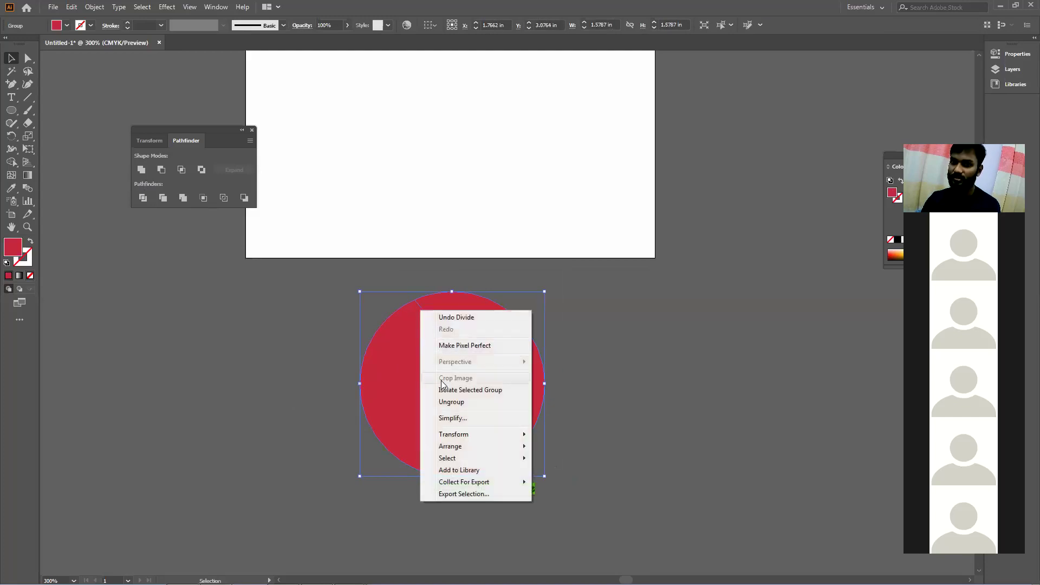
{"action": "left_click", "coordinate": [449, 401]}
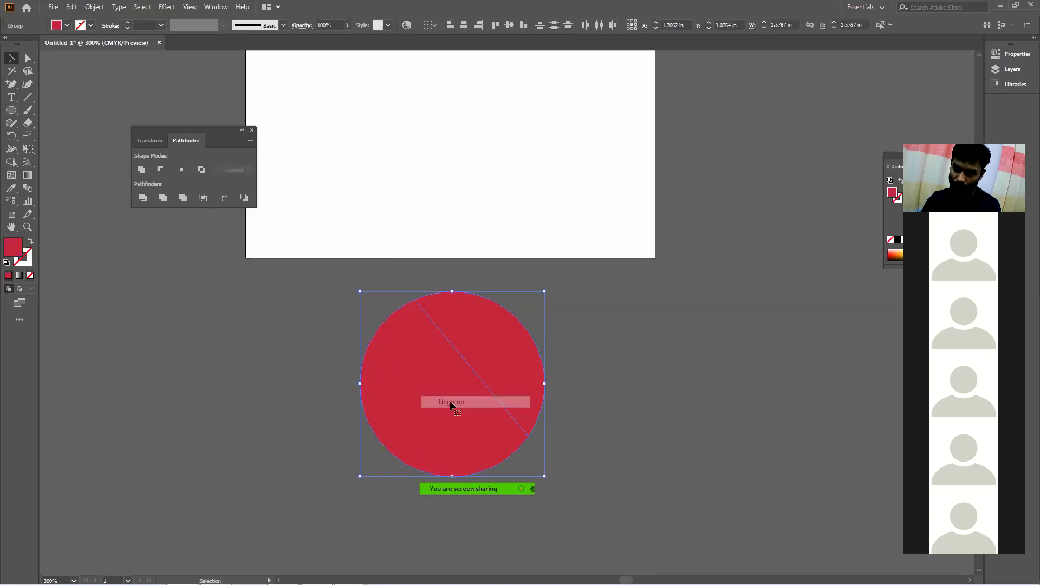
- Separate the two circle pieces, shifting the smaller one slightly up and right and the larger one down and left
{"action": "left_click", "coordinate": [646, 372]}
{"action": "left_click_drag", "start_coordinate": [522, 399], "coordinate": [528, 390]}
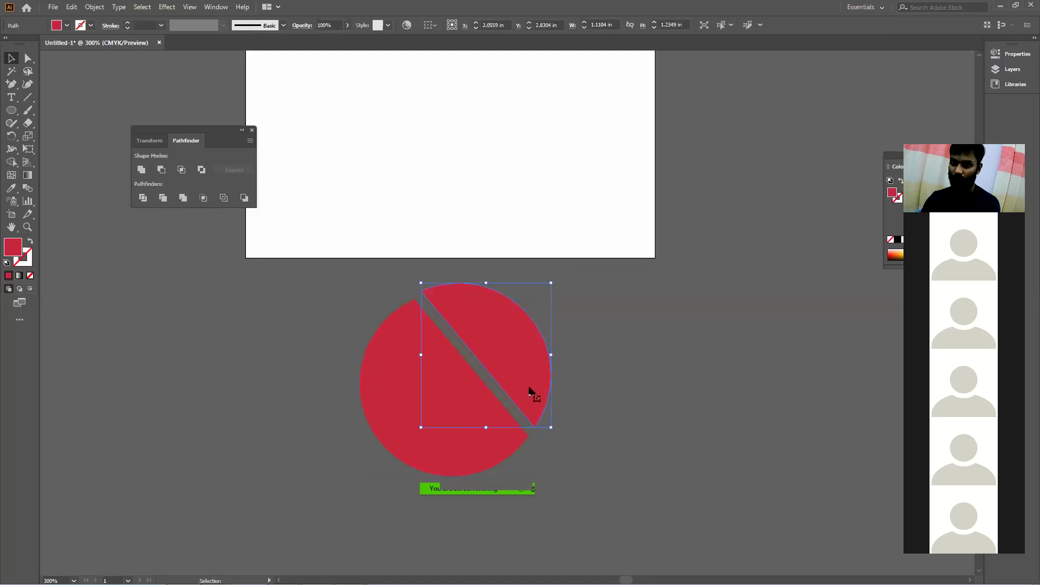
{"action": "left_click_drag", "start_coordinate": [377, 398], "coordinate": [281, 435]}
- Delete both pieces of the divided red circle
{"action": "scroll", "coordinate": [570, 437], "scroll_direction": "up", "scroll_amount": 1}
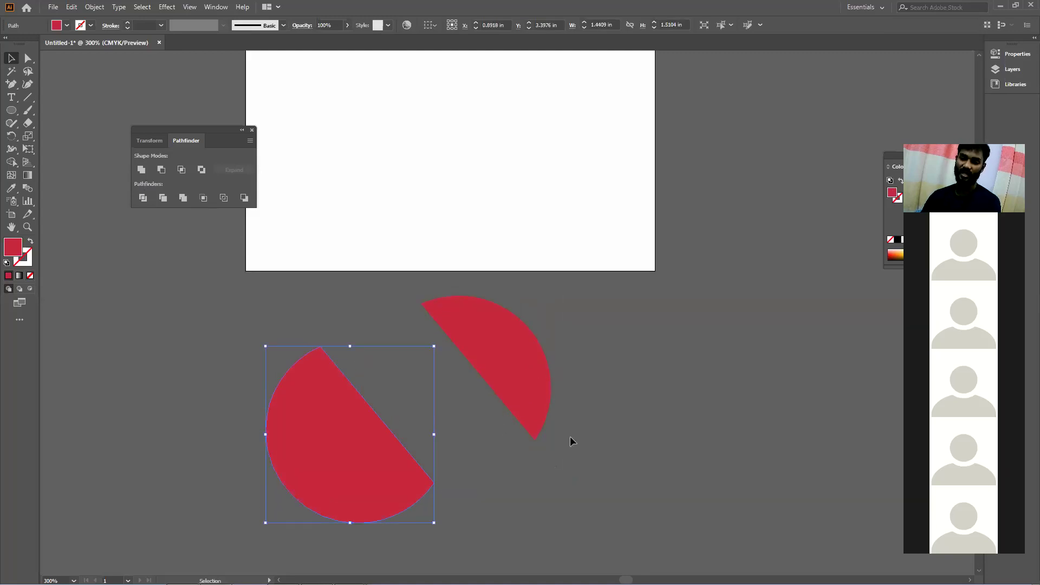
{"action": "left_click_drag", "start_coordinate": [266, 388], "coordinate": [262, 386]}
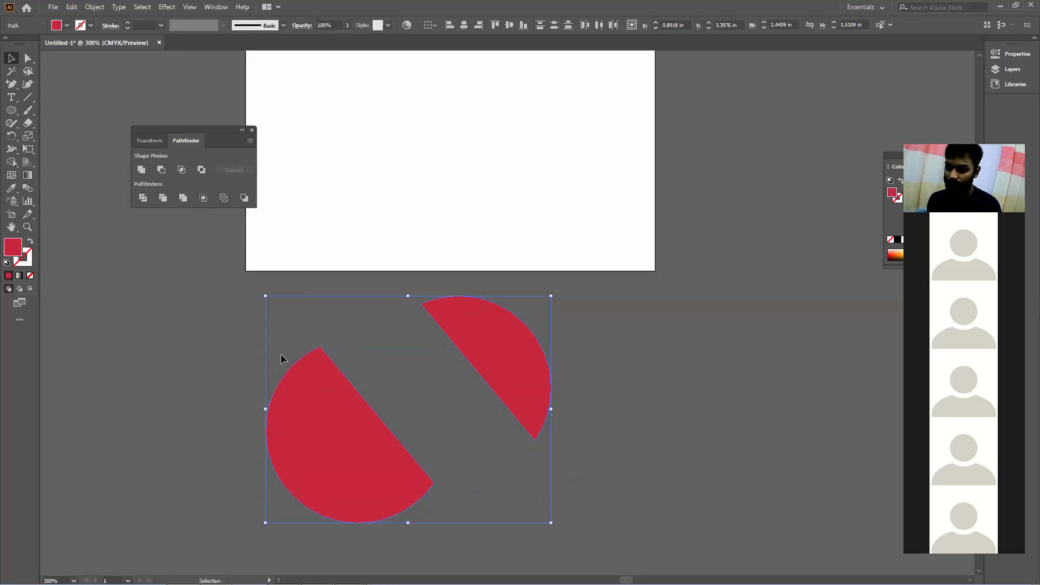
{"action": "key", "text": "Delete"}
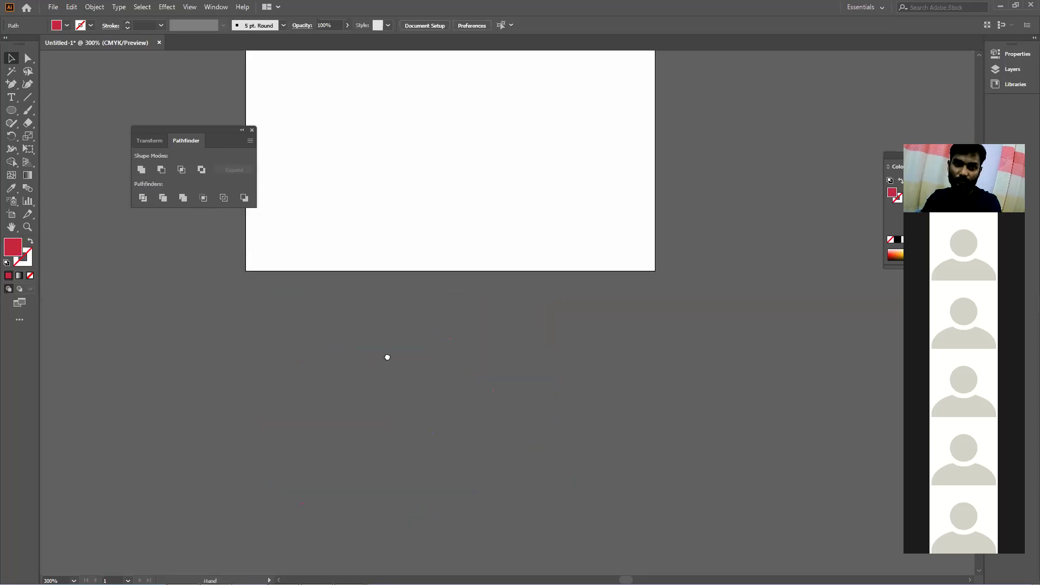
- Create a 3.5 by 2 in red rounded rectangle with a 0.3472 in corner radius and move it over the artboard
{"action": "scroll", "coordinate": [297, 302], "scroll_direction": "up", "scroll_amount": 5}
{"action": "left_click_drag", "start_coordinate": [11, 110], "coordinate": [52, 124]}
{"action": "left_click", "coordinate": [318, 201]}
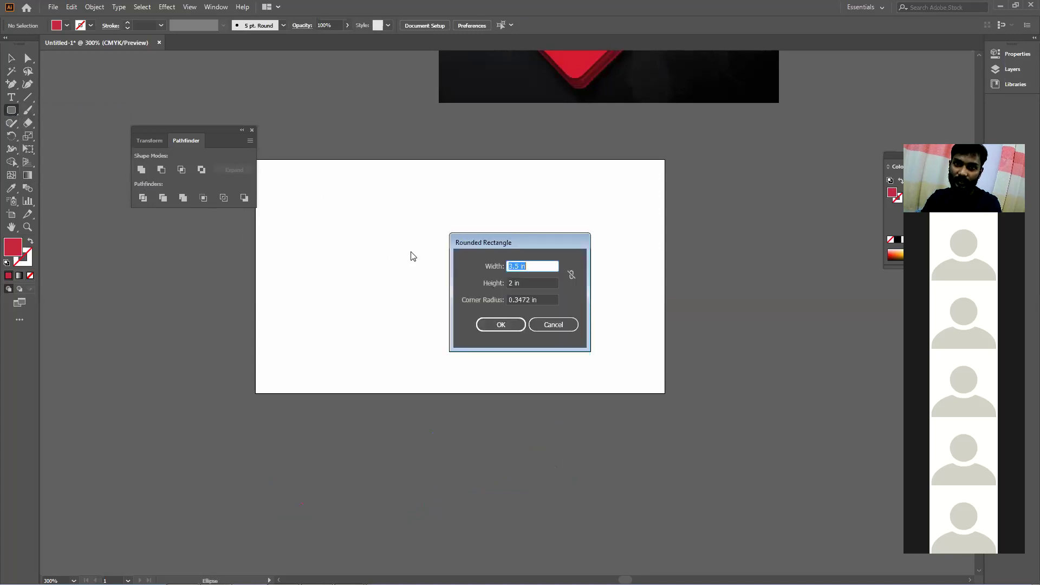
{"action": "left_click", "coordinate": [510, 324]}
{"action": "key", "text": "v"}
{"action": "left_click_drag", "start_coordinate": [346, 254], "coordinate": [294, 217]}
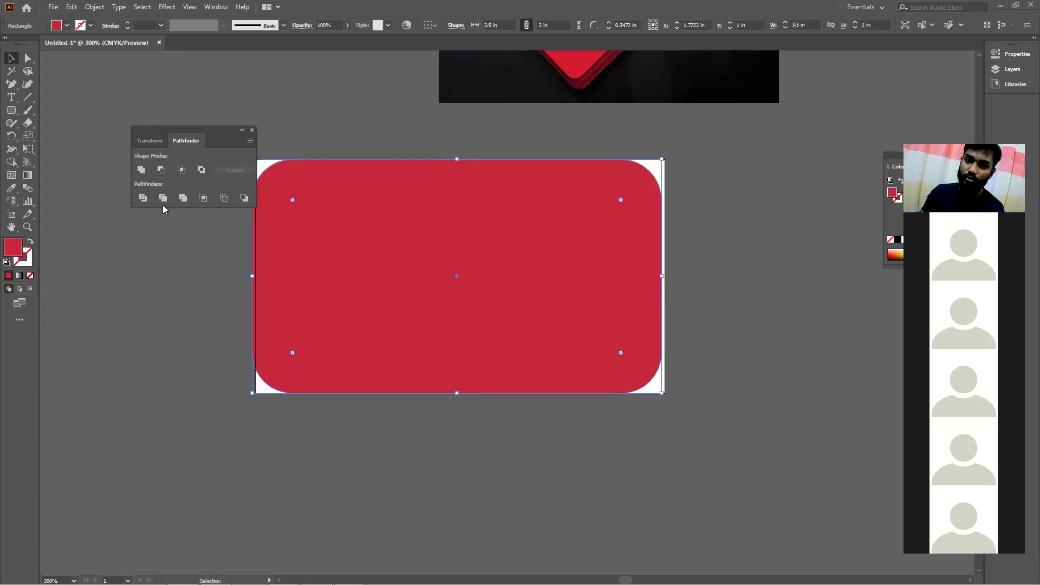
- Show where the Advanced and Basic toolbar options are found
{"action": "left_click", "coordinate": [205, 7]}
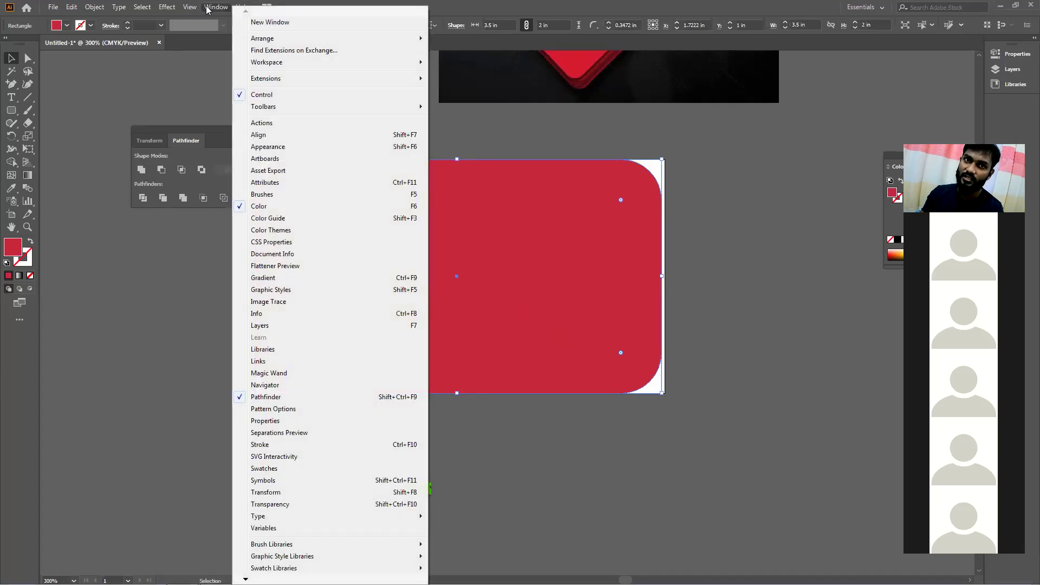
{"action": "mouse_move", "coordinate": [281, 108]}
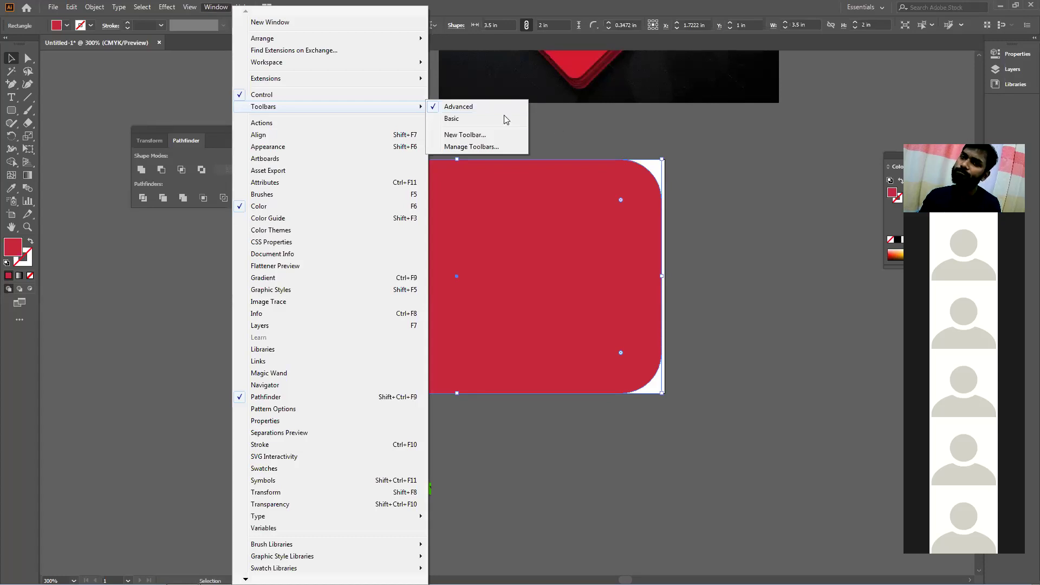
{"action": "left_click", "coordinate": [230, 302]}
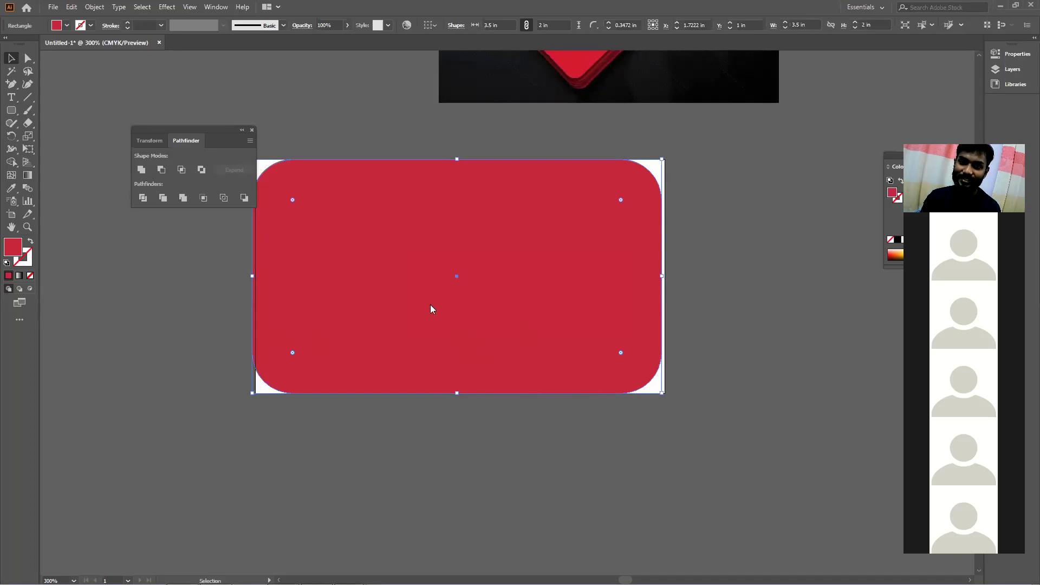
- Align the rounded rectangle with the artboard and draw a steep diagonal line across it, about 1.12 in wide and 2.62 in high
{"action": "left_click_drag", "start_coordinate": [469, 332], "coordinate": [473, 332]}
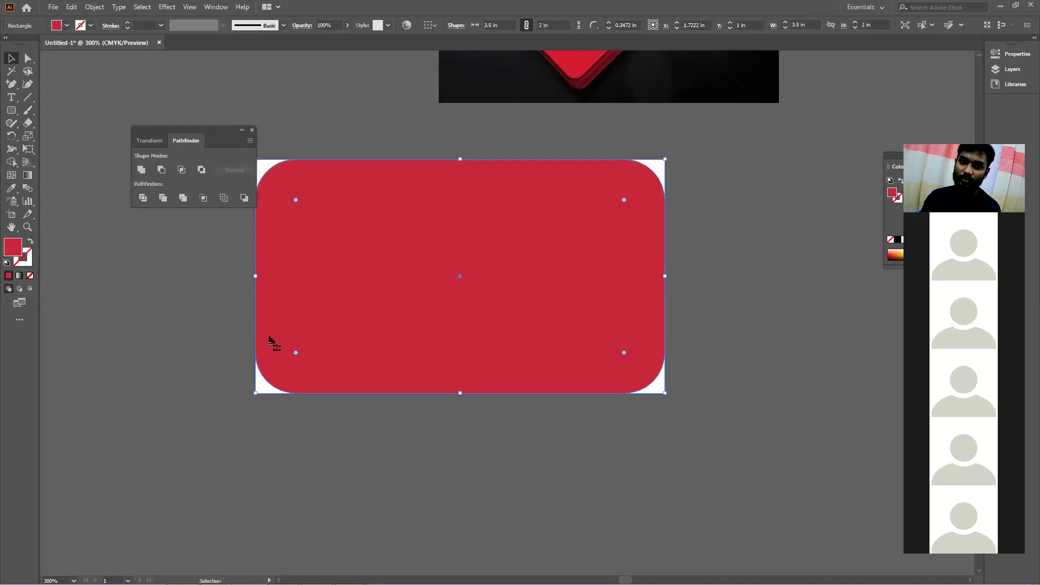
{"action": "left_click", "coordinate": [28, 97]}
{"action": "left_click_drag", "start_coordinate": [369, 121], "coordinate": [500, 428]}
{"action": "left_click", "coordinate": [12, 56]}
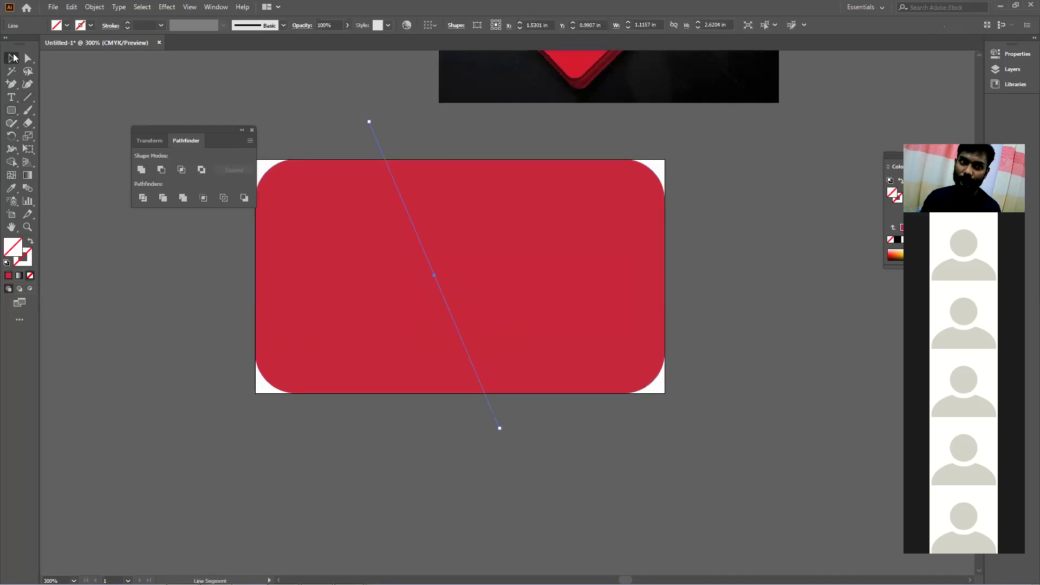
- Divide the rounded rectangle along the diagonal line with Pathfinder and ungroup the pieces
{"action": "left_click_drag", "start_coordinate": [307, 133], "coordinate": [619, 366]}
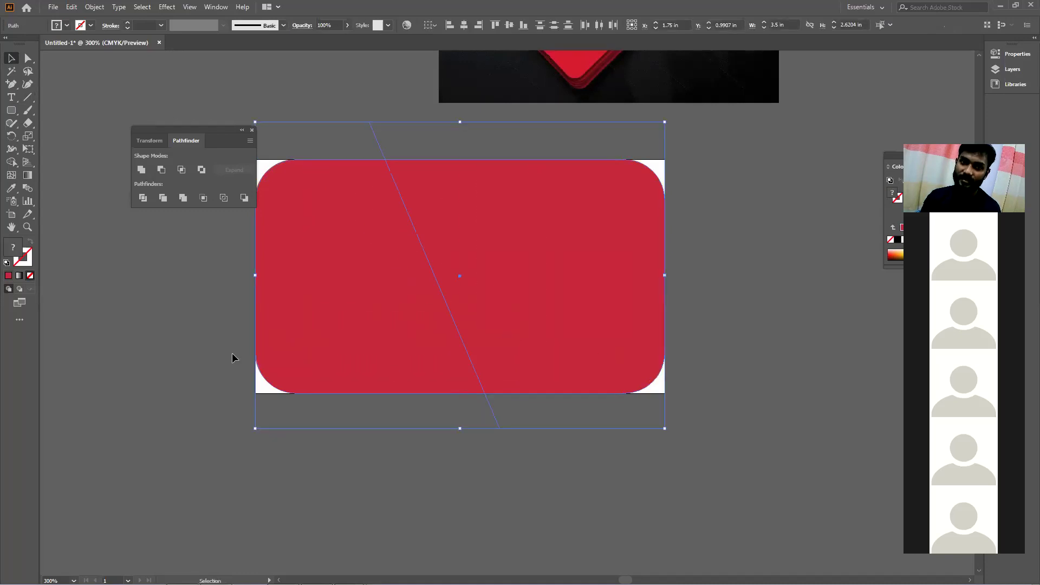
{"action": "left_click", "coordinate": [143, 199]}
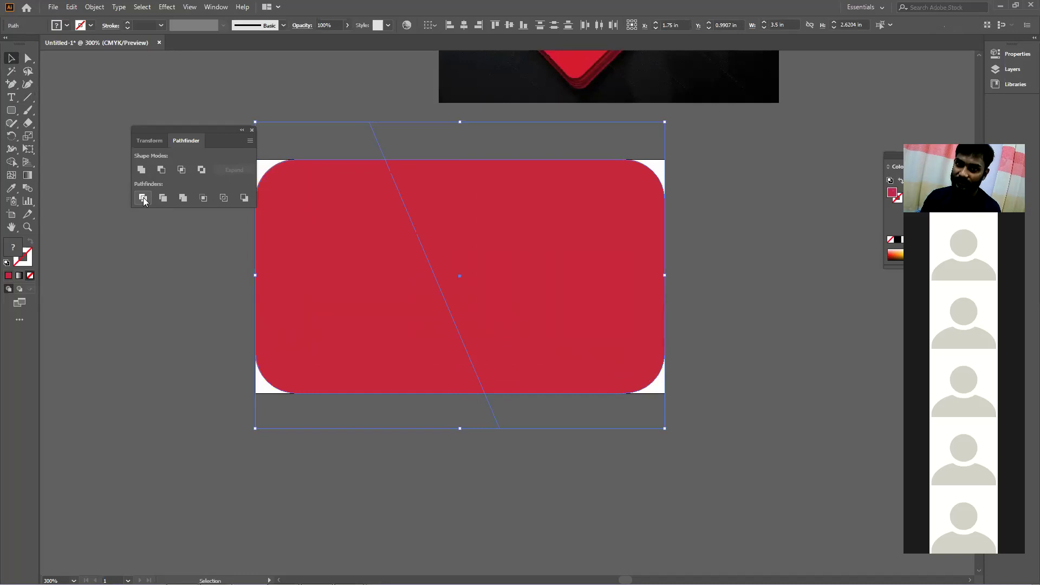
{"action": "right_click", "coordinate": [476, 245]}
{"action": "left_click", "coordinate": [508, 338]}
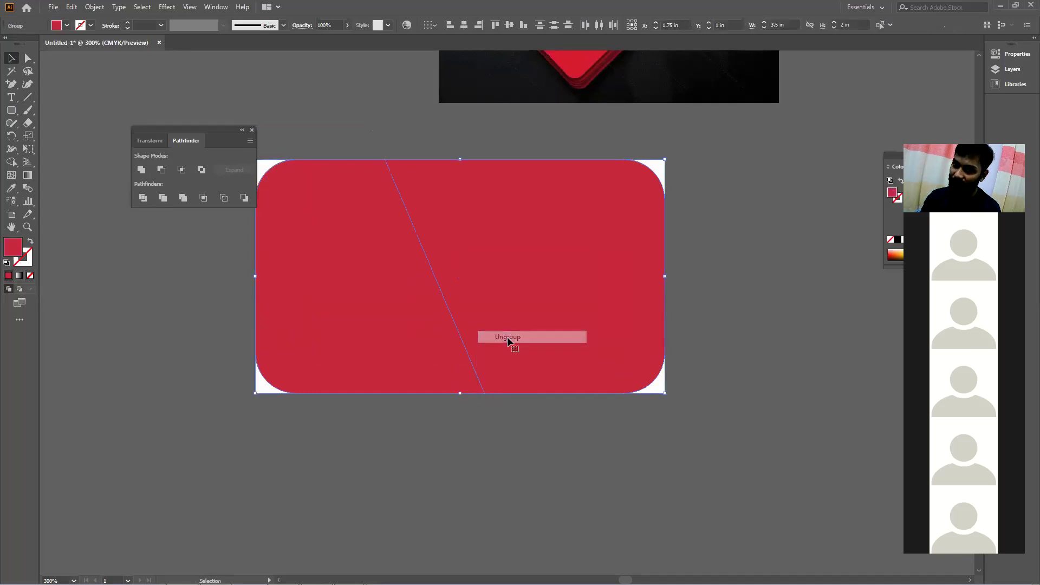
- Shift the right-hand piece of the rectangle slightly away from the other piece and fill it with yellow
{"action": "left_click_drag", "start_coordinate": [422, 326], "coordinate": [439, 322]}
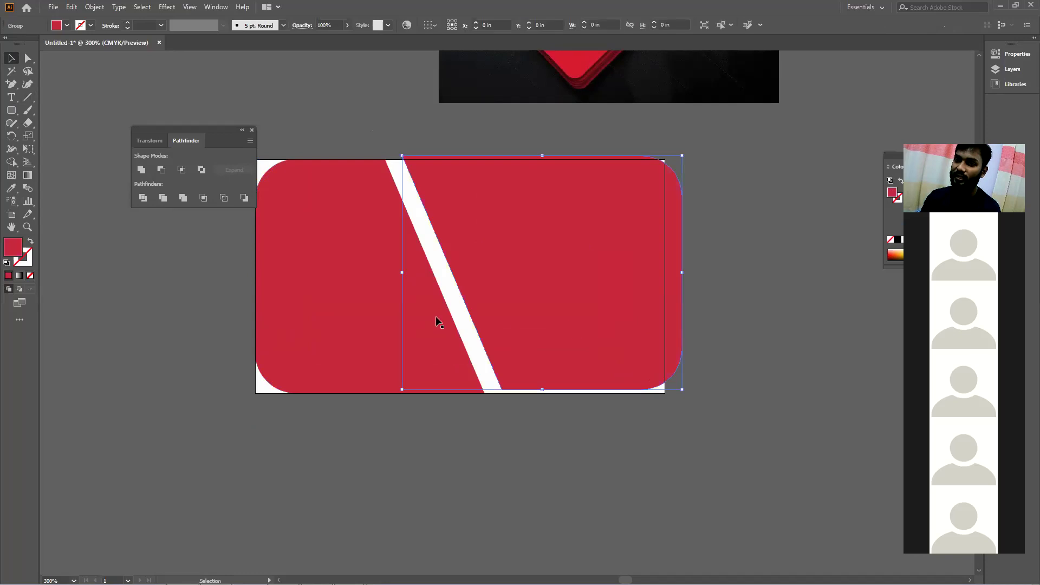
{"action": "left_click", "coordinate": [66, 25]}
{"action": "left_click", "coordinate": [45, 43]}
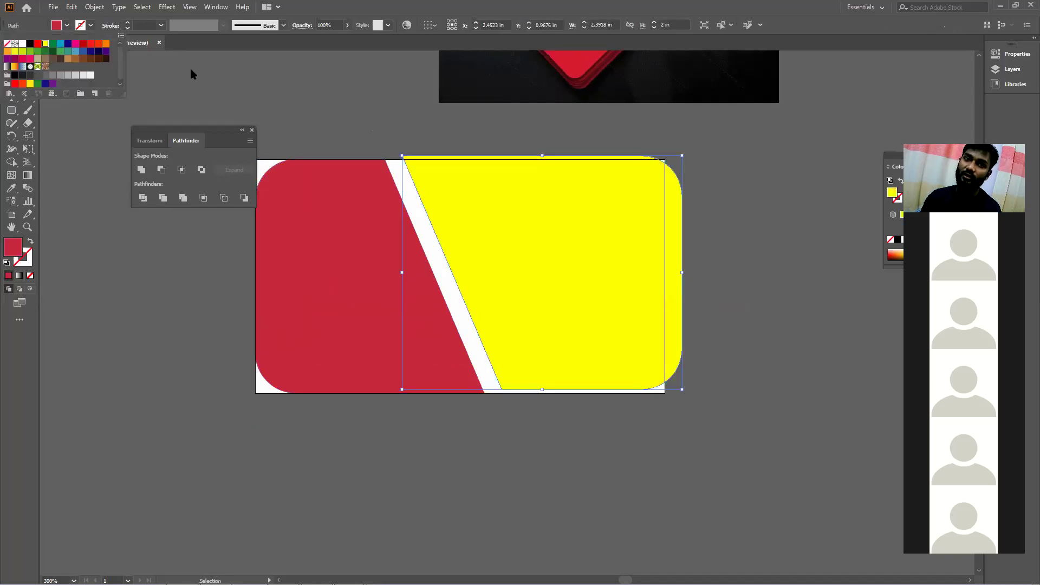
{"action": "left_click", "coordinate": [294, 135]}
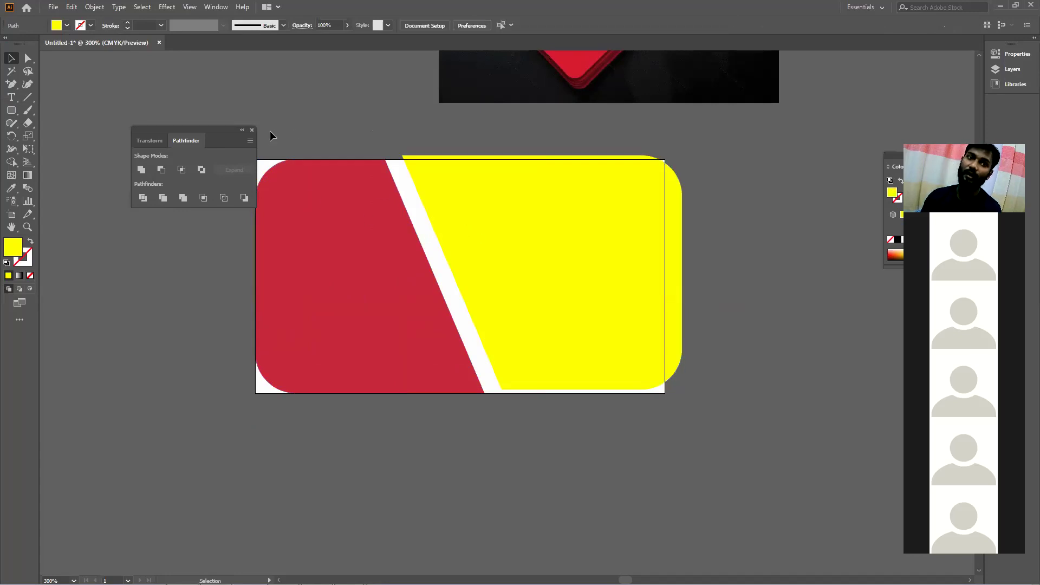
- Add an anchor point midway along the red piece's slanted edge and pull it inward to about X 0.95 in, Y 1.08 in
{"action": "left_click_drag", "start_coordinate": [11, 84], "coordinate": [79, 100]}
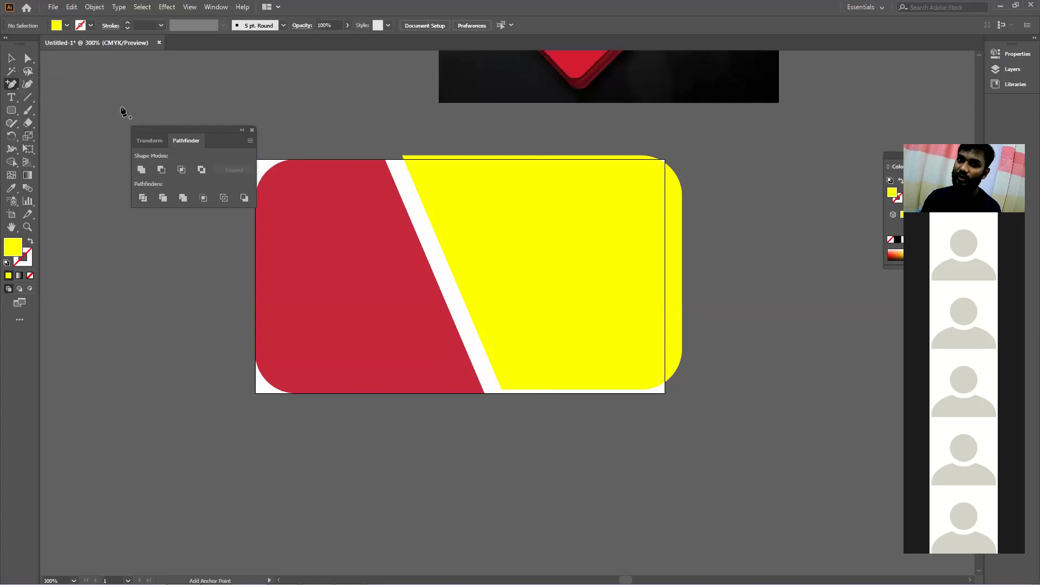
{"action": "left_click", "coordinate": [435, 280]}
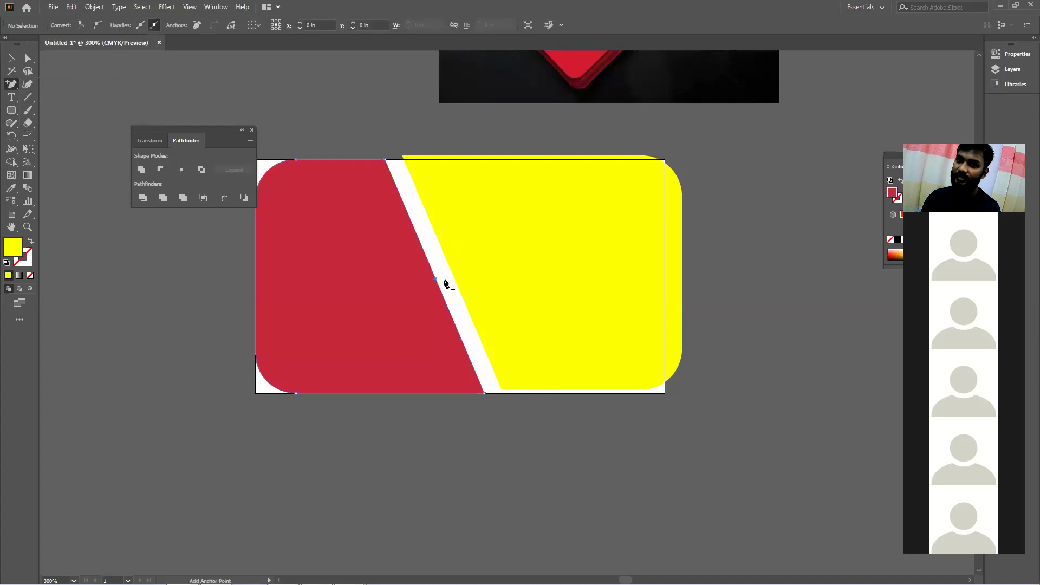
{"action": "key", "text": "a"}
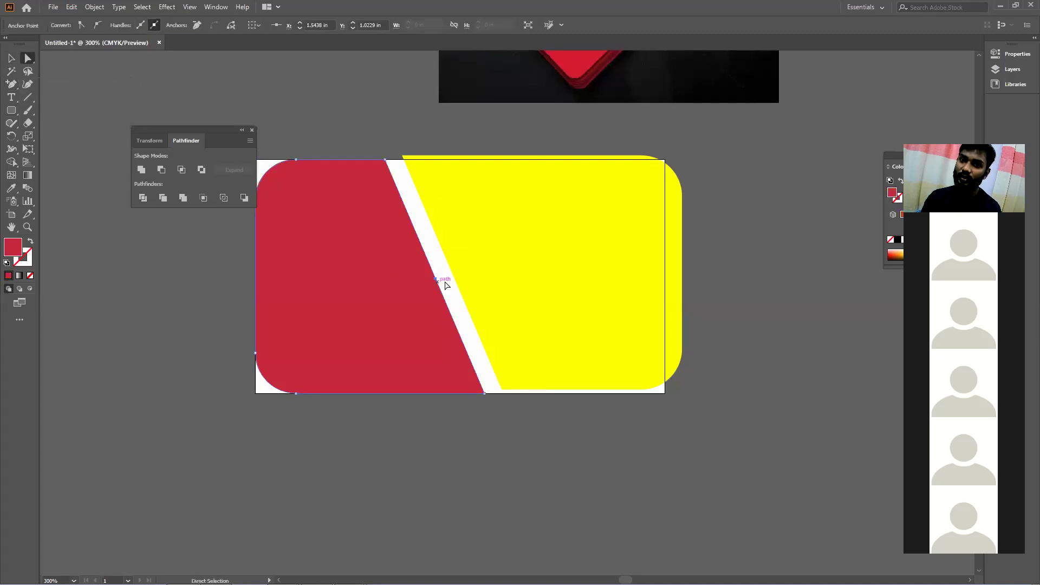
{"action": "left_click_drag", "start_coordinate": [435, 280], "coordinate": [366, 290]}
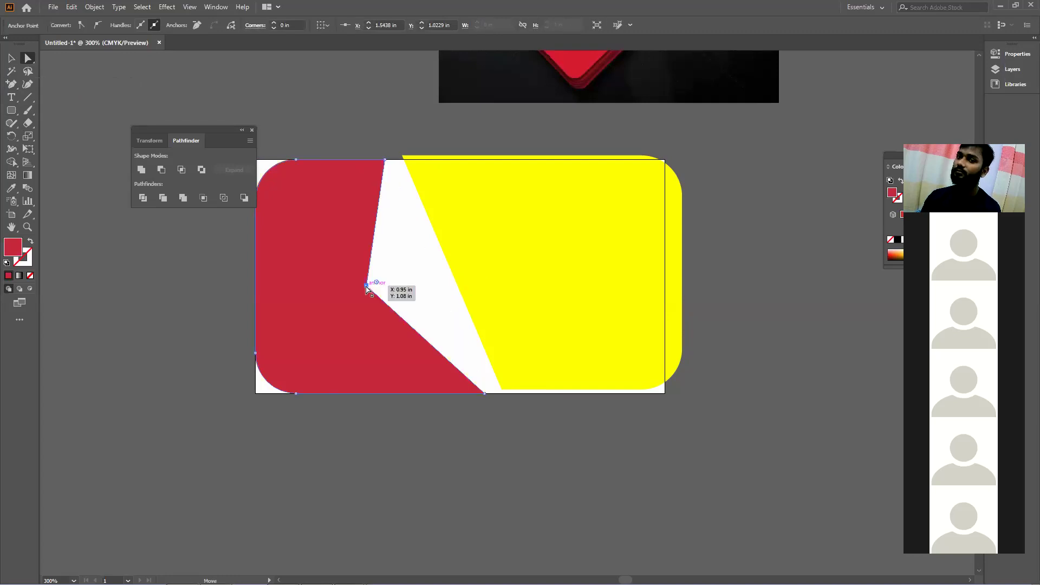
{"action": "left_click", "coordinate": [362, 445]}
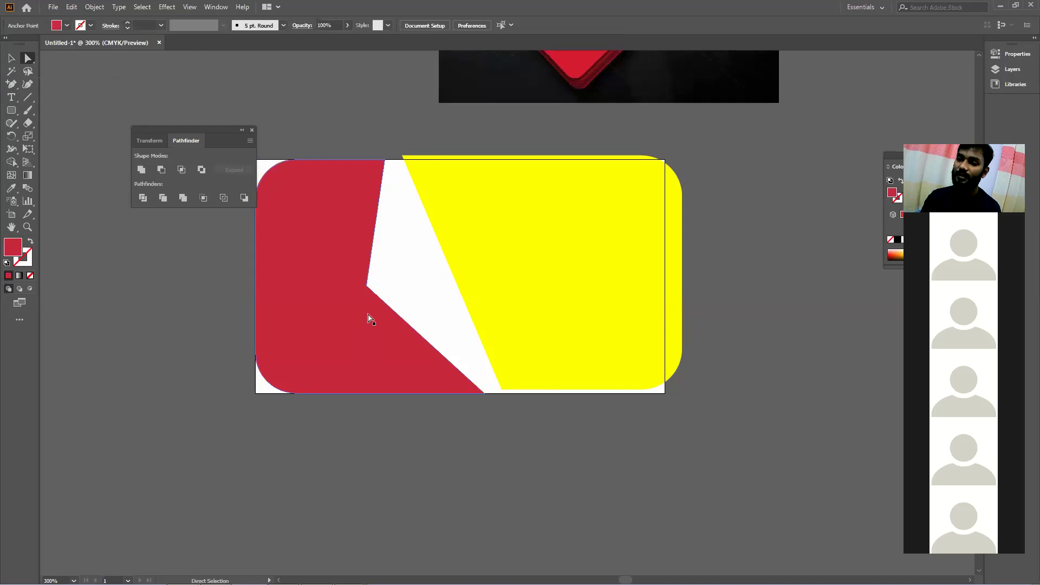
- Move the yellow piece back into line with the artboard so its corners meet the red piece
{"action": "left_click", "coordinate": [354, 340]}
{"action": "left_click", "coordinate": [363, 448]}
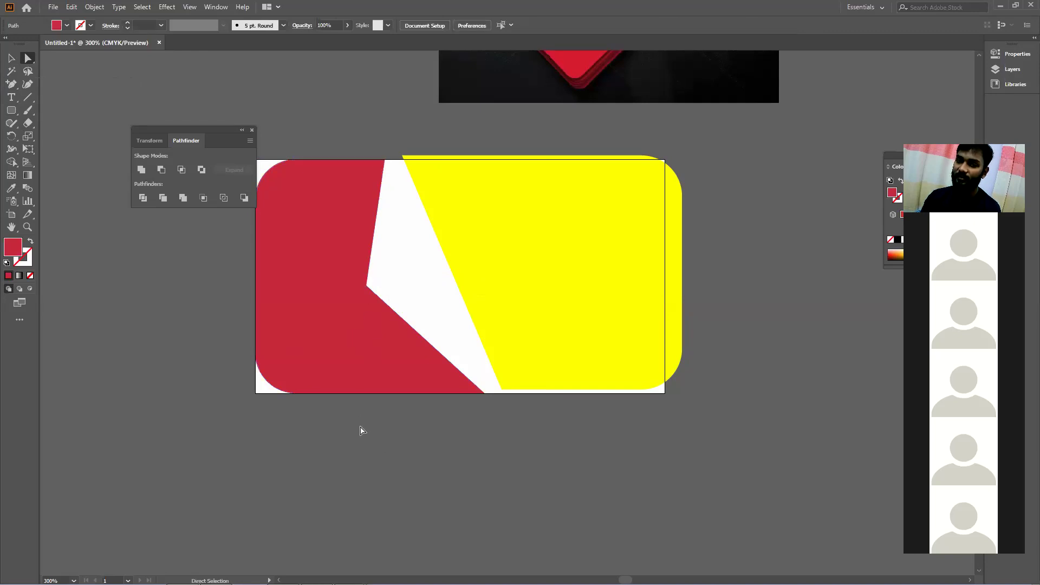
{"action": "mouse_move", "coordinate": [490, 325]}
{"action": "left_mouse_down"}
{"action": "mouse_move", "coordinate": [479, 337]}
{"action": "mouse_move", "coordinate": [473, 323]}
{"action": "left_mouse_up"}
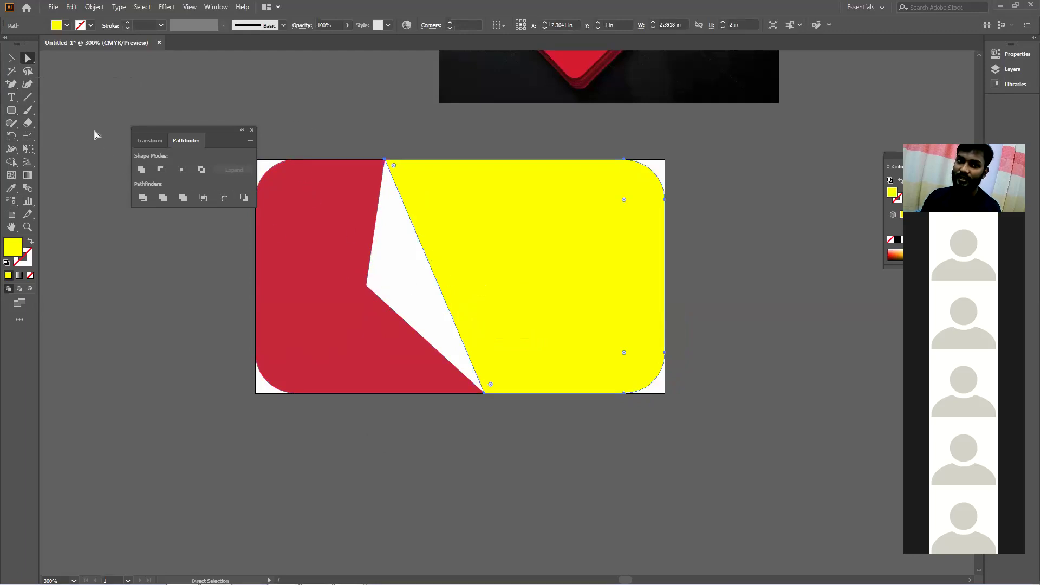
{"action": "left_click", "coordinate": [11, 58]}
{"action": "left_click", "coordinate": [293, 168]}
{"action": "left_click_drag", "start_coordinate": [299, 131], "coordinate": [451, 515]}
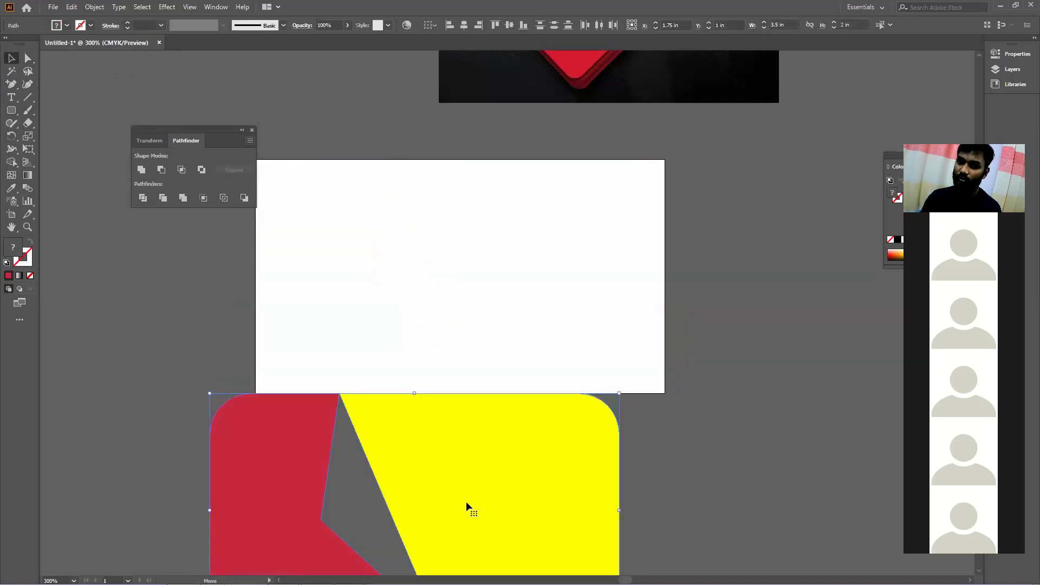
{"action": "left_click_drag", "start_coordinate": [420, 405], "coordinate": [423, 347]}
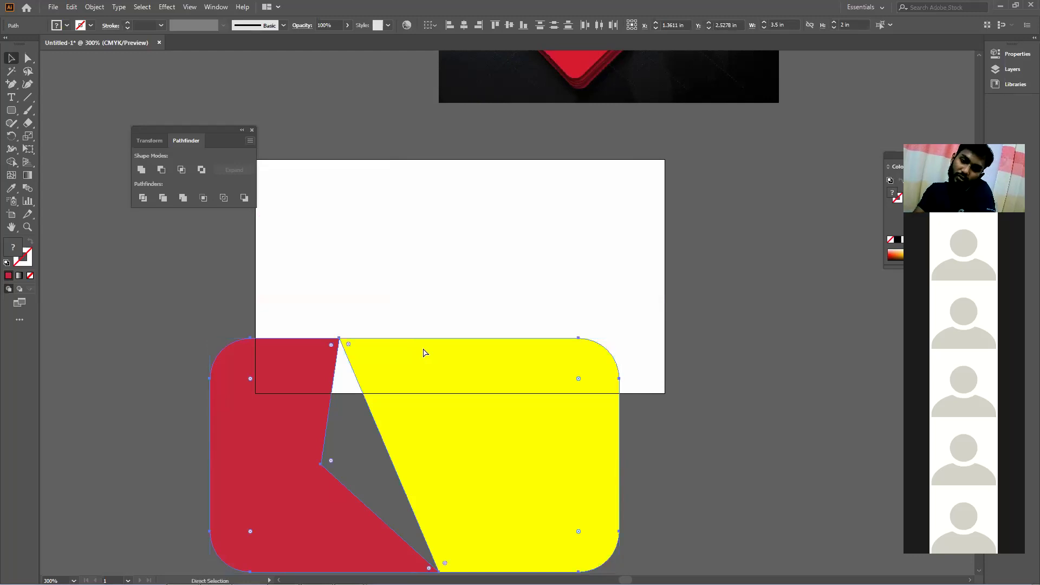
{"action": "key", "text": "ctrl+z"}
{"action": "key", "text": "ctrl+z"}
- Add an anchor point on the yellow piece's slanted edge and move it to the red piece's inner corner to close the gap
{"action": "left_click", "coordinate": [514, 437]}
{"action": "left_click", "coordinate": [486, 301]}
{"action": "left_click", "coordinate": [11, 85]}
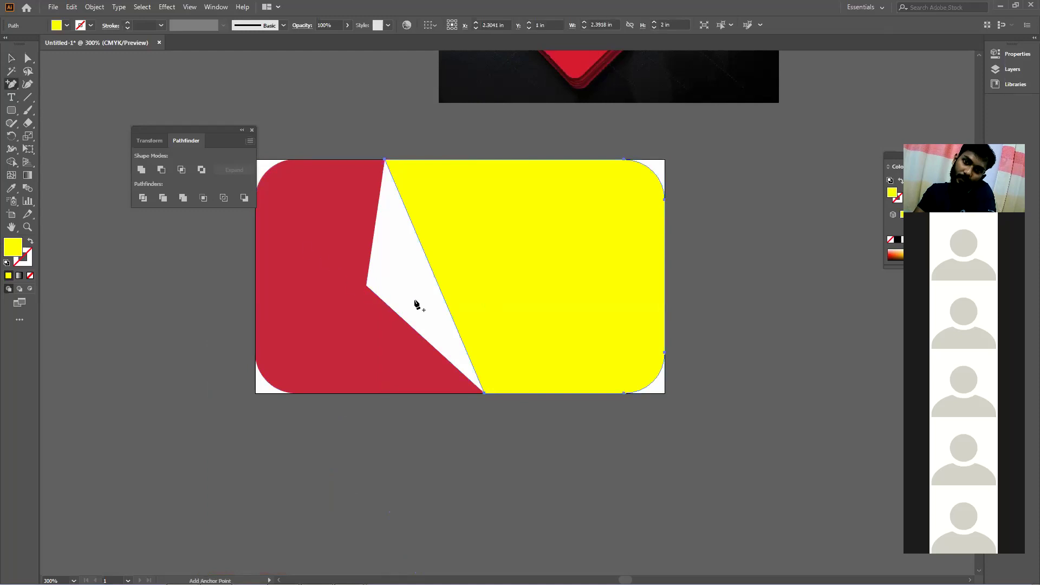
{"action": "left_click", "coordinate": [431, 268]}
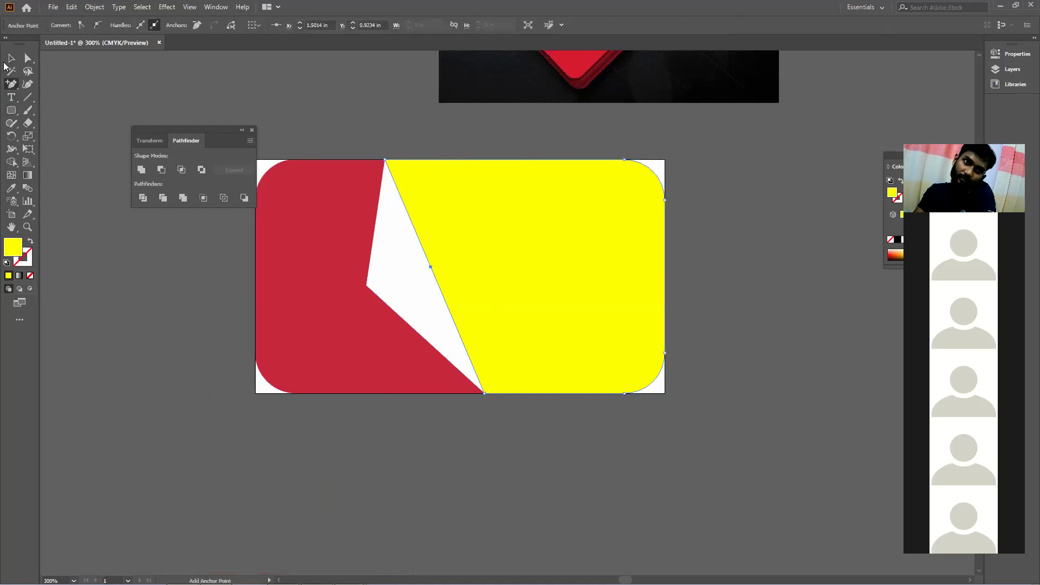
{"action": "left_click", "coordinate": [28, 58]}
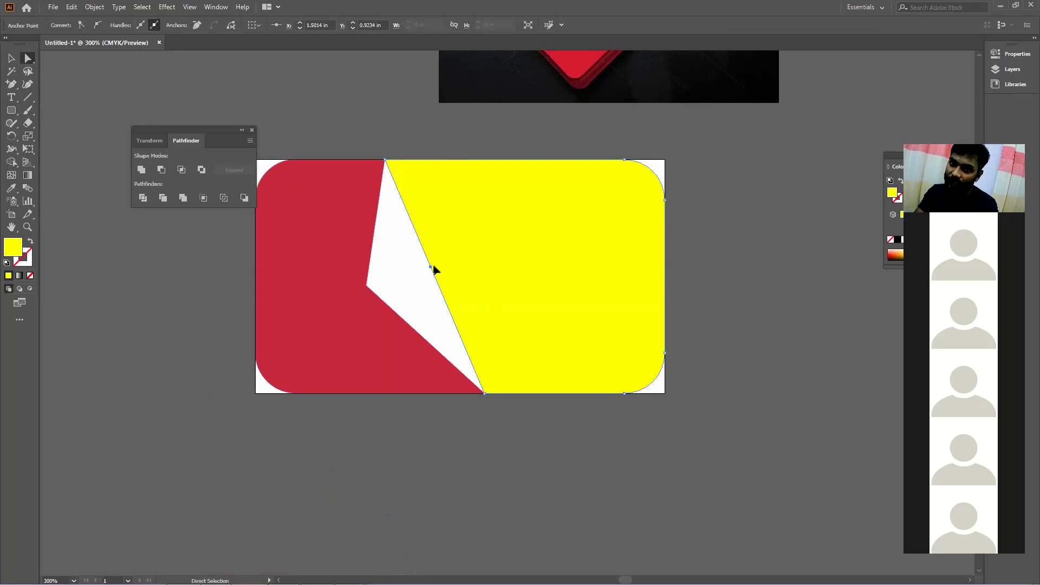
{"action": "left_click_drag", "start_coordinate": [430, 266], "coordinate": [366, 286]}
{"action": "left_click", "coordinate": [388, 427]}
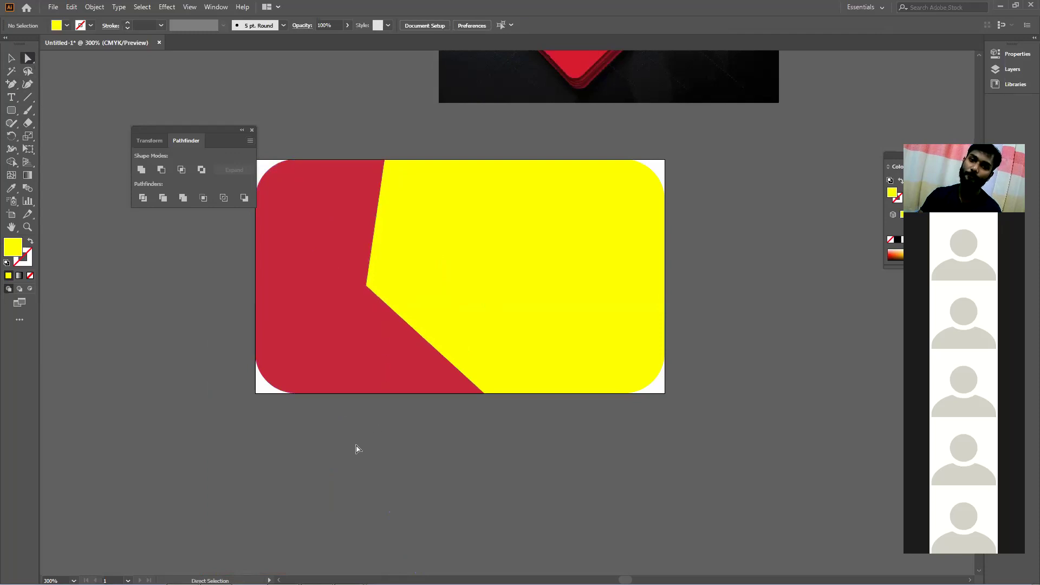
- Move the upper end of the boundary between the red and yellow pieces along the card's top edge to about X 1.5 in
{"action": "scroll", "coordinate": [357, 448], "scroll_direction": "up", "scroll_amount": 2}
{"action": "scroll", "coordinate": [356, 443], "scroll_direction": "up", "scroll_amount": 5}
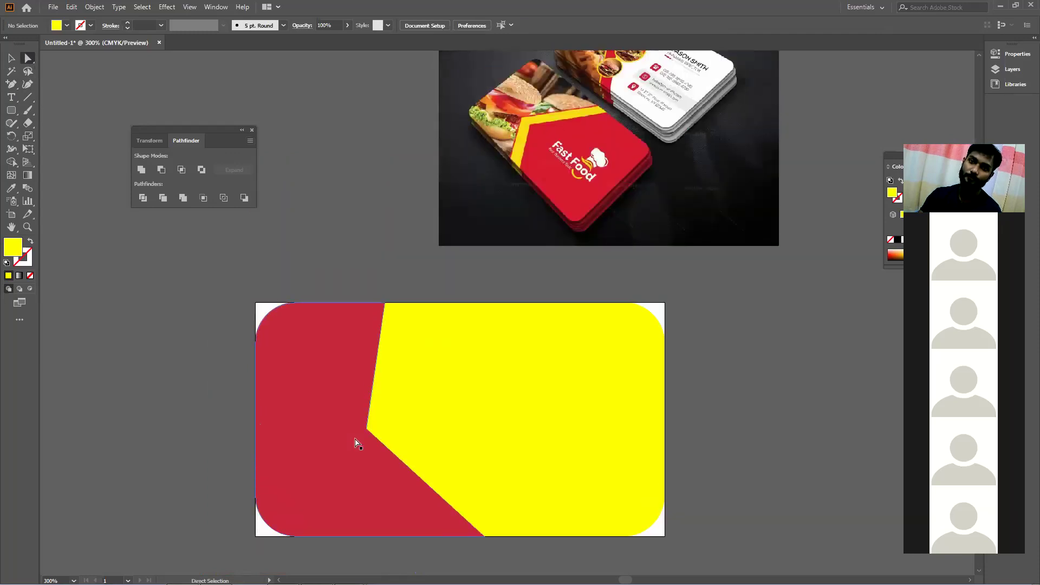
{"action": "scroll", "coordinate": [356, 440], "scroll_direction": "down", "scroll_amount": 3}
{"action": "scroll", "coordinate": [358, 439], "scroll_direction": "down", "scroll_amount": 1}
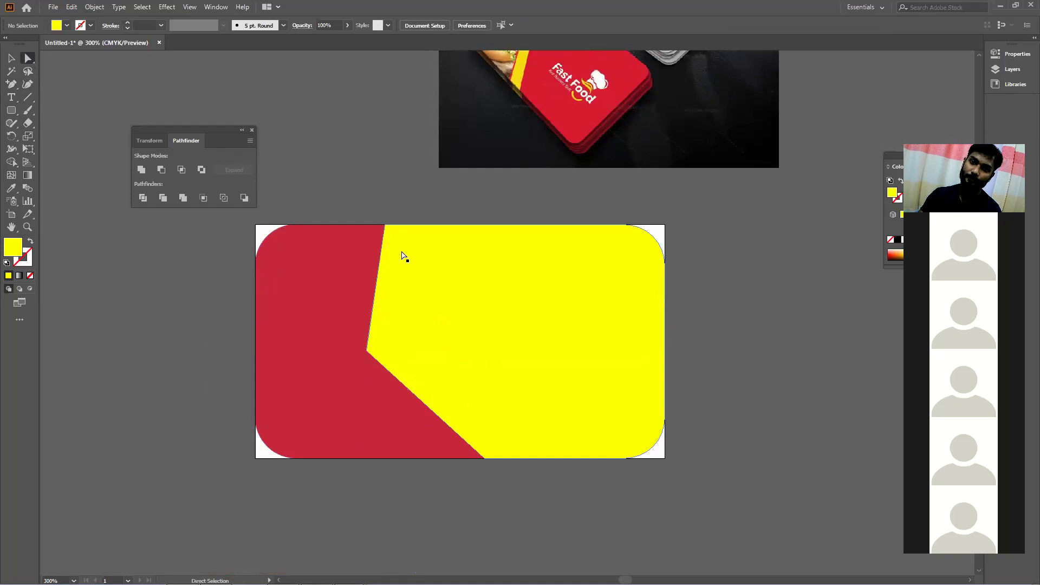
{"action": "left_click_drag", "start_coordinate": [386, 225], "coordinate": [431, 224]}
{"action": "left_click", "coordinate": [386, 225]}
{"action": "left_click", "coordinate": [412, 208]}
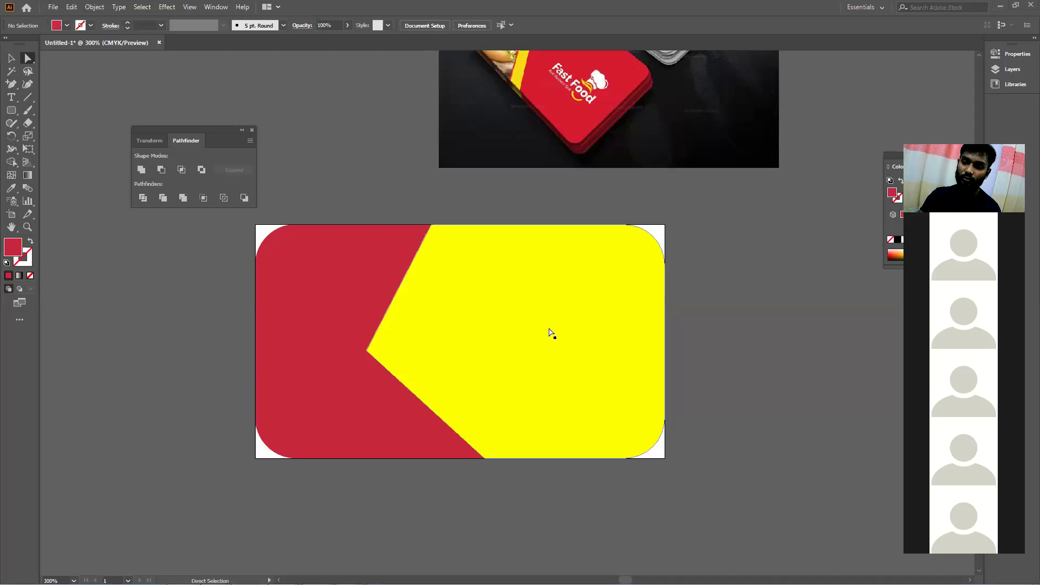
- Place a copy of the red piece below and to the left of the card and narrow it to 1.8125 in wide
{"action": "left_click", "coordinate": [12, 58]}
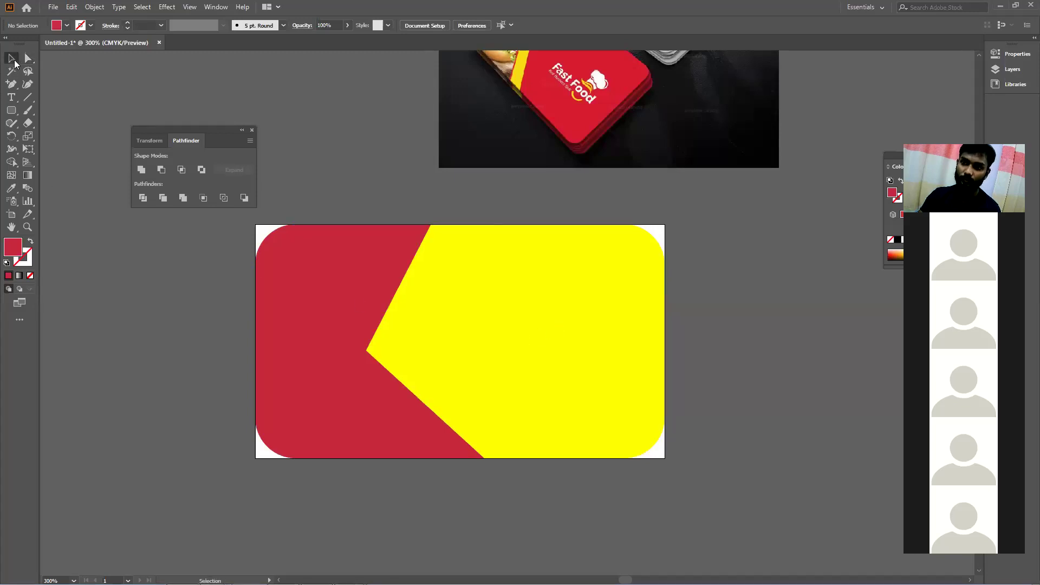
{"action": "left_click", "coordinate": [494, 337]}
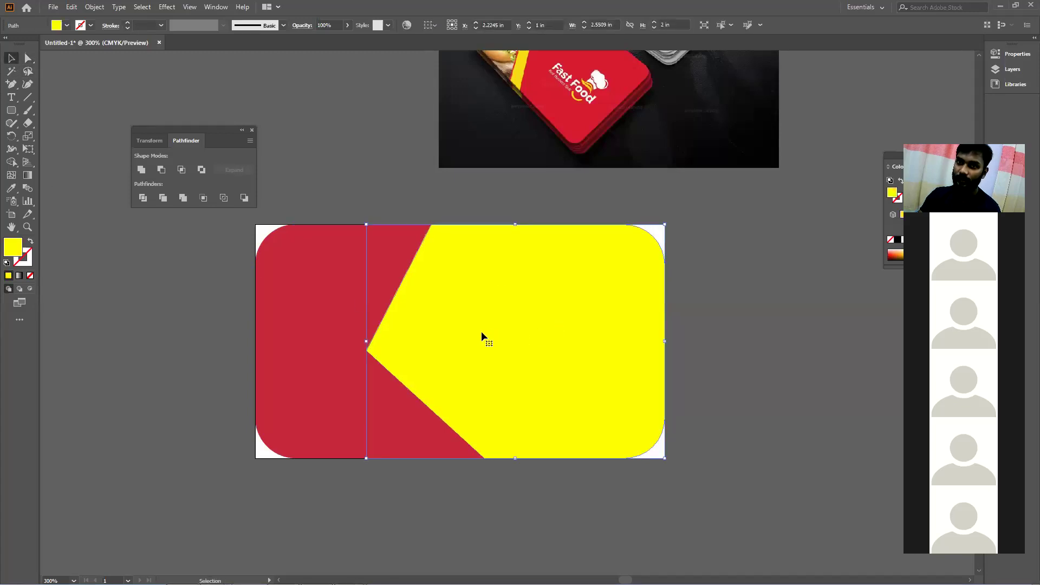
{"action": "scroll", "coordinate": [569, 229], "scroll_direction": "up", "scroll_amount": 3}
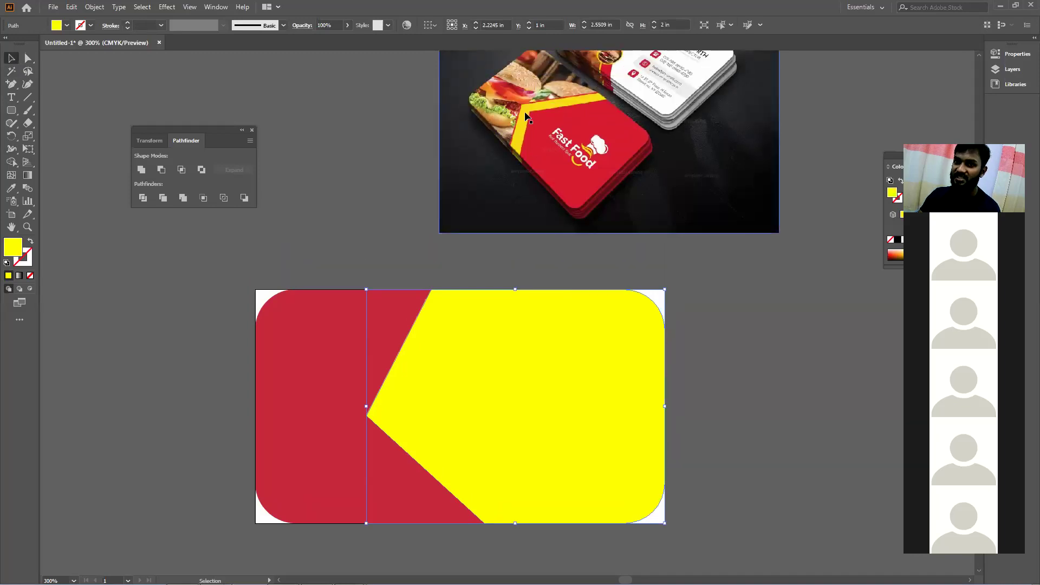
{"action": "scroll", "coordinate": [483, 337], "scroll_direction": "down", "scroll_amount": 1}
{"action": "scroll", "coordinate": [482, 333], "scroll_direction": "down", "scroll_amount": 1}
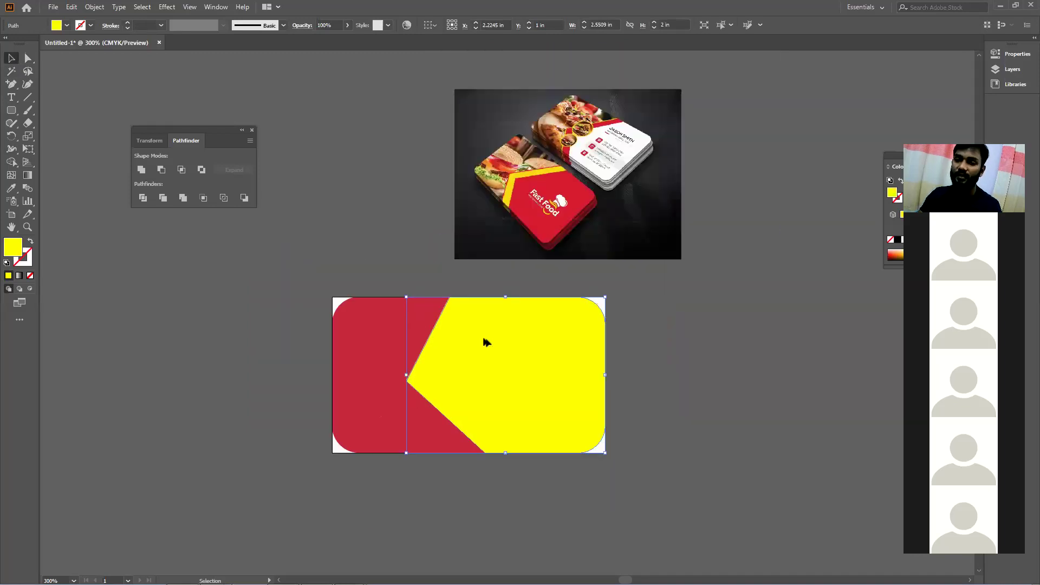
{"action": "left_click", "coordinate": [308, 444]}
{"action": "left_click_drag", "start_coordinate": [396, 364], "coordinate": [289, 452]}
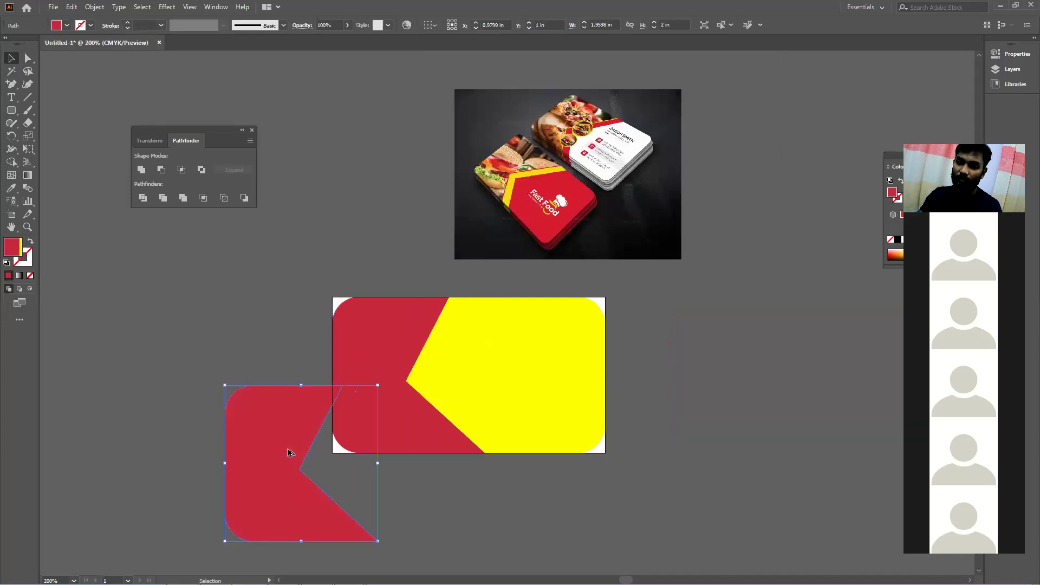
{"action": "left_click_drag", "start_coordinate": [378, 464], "coordinate": [366, 464]}
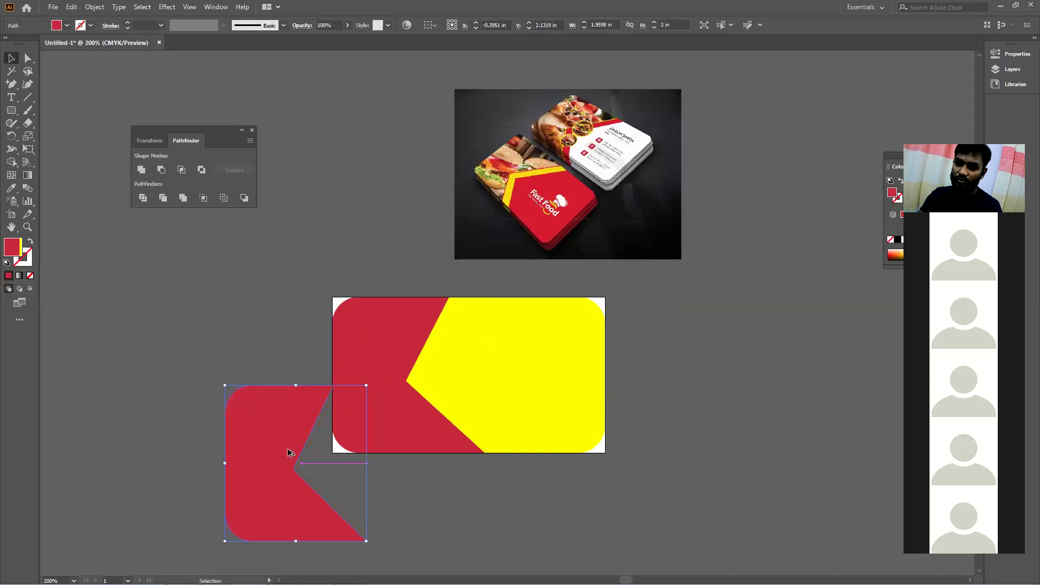
- Fill the narrowed copy with black and place it over the original red piece, aligned with the artboard's left corners
{"action": "left_click", "coordinate": [66, 26]}
{"action": "left_click", "coordinate": [30, 43]}
{"action": "left_click_drag", "start_coordinate": [291, 457], "coordinate": [399, 368]}
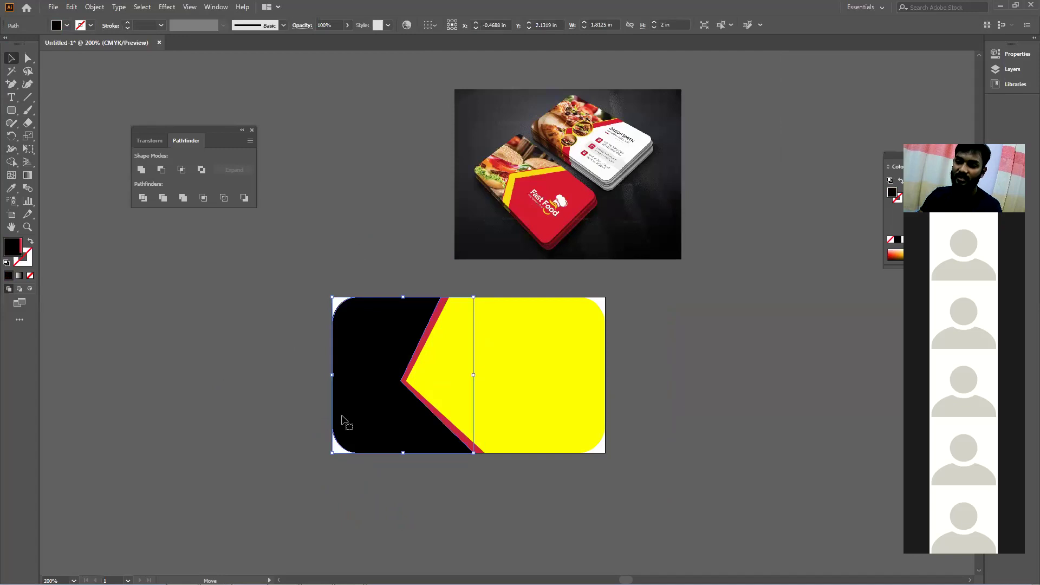
{"action": "key", "text": "ctrl+shift+a"}
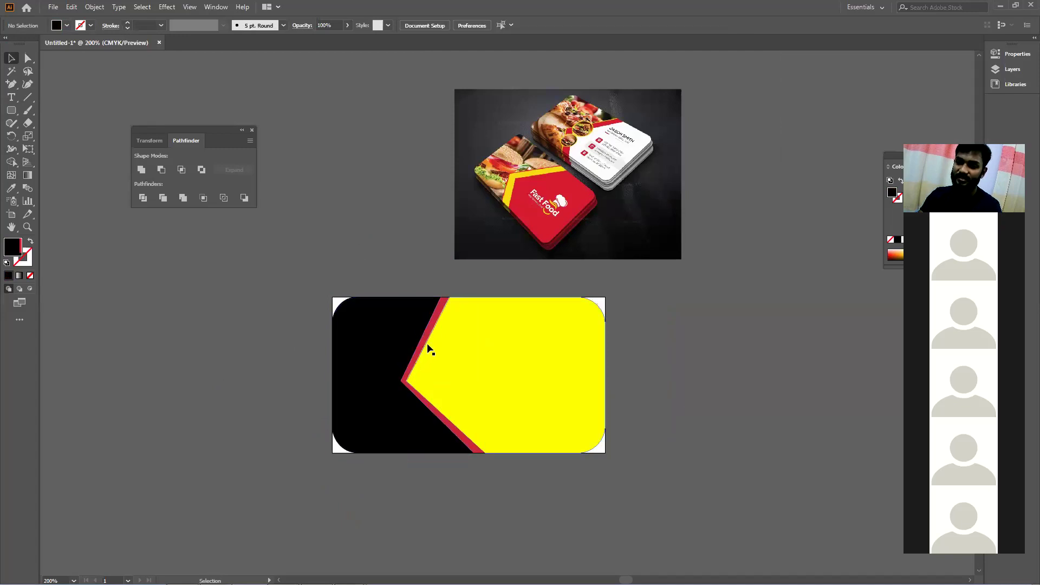
- Widen the black piece to 1.875 in to thin the red strip beside the yellow piece
{"action": "left_click_drag", "start_coordinate": [395, 337], "coordinate": [301, 383]}
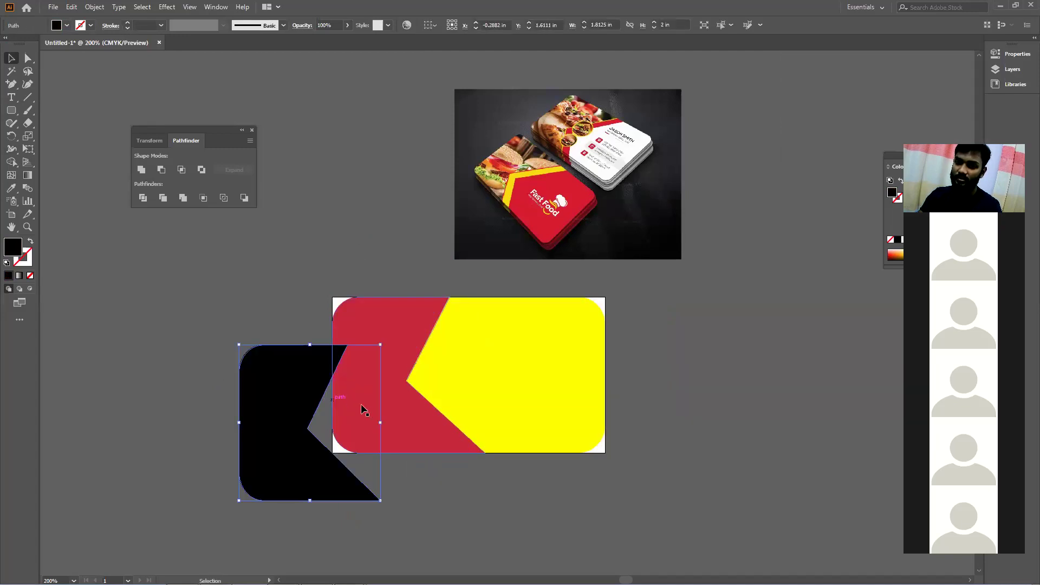
{"action": "key", "text": "ctrl+z"}
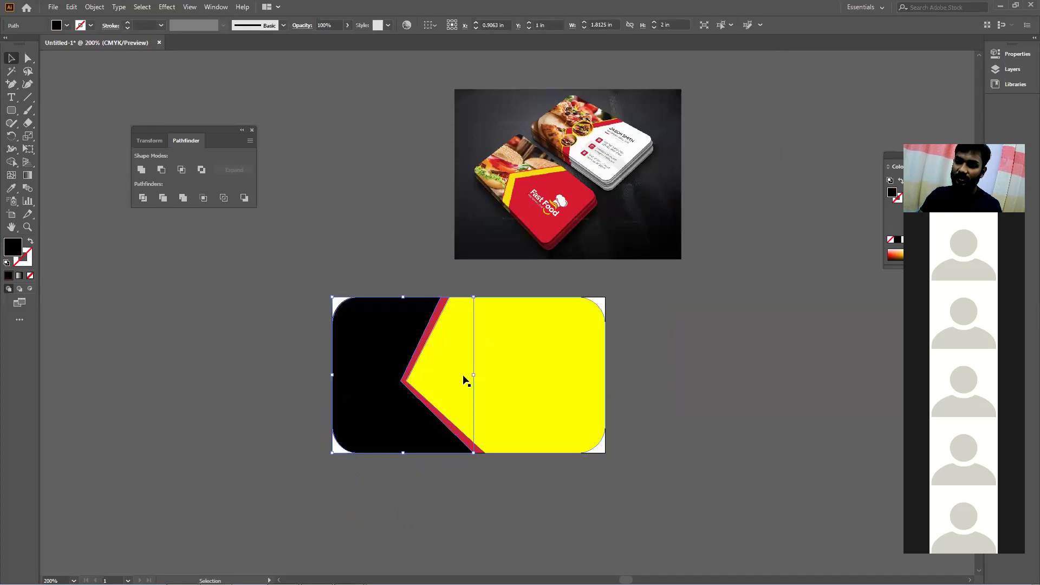
{"action": "left_click_drag", "start_coordinate": [474, 375], "coordinate": [479, 375]}
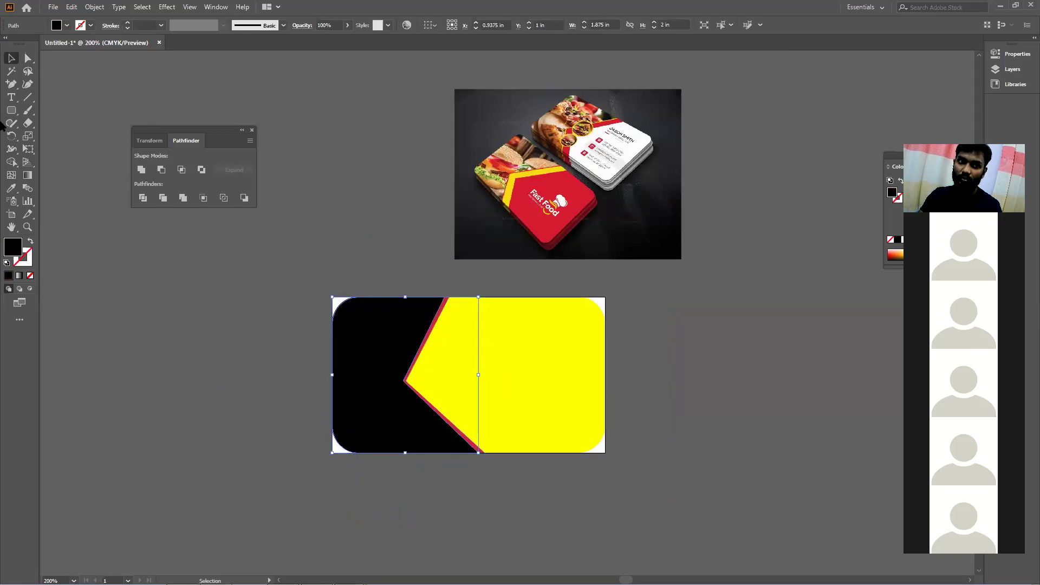
- Move the black piece's upper and lower inner anchor points onto the yellow piece's corners to taper the red strip
{"action": "left_click", "coordinate": [27, 71]}
{"action": "scroll", "coordinate": [503, 302], "scroll_direction": "up", "scroll_amount": 1}
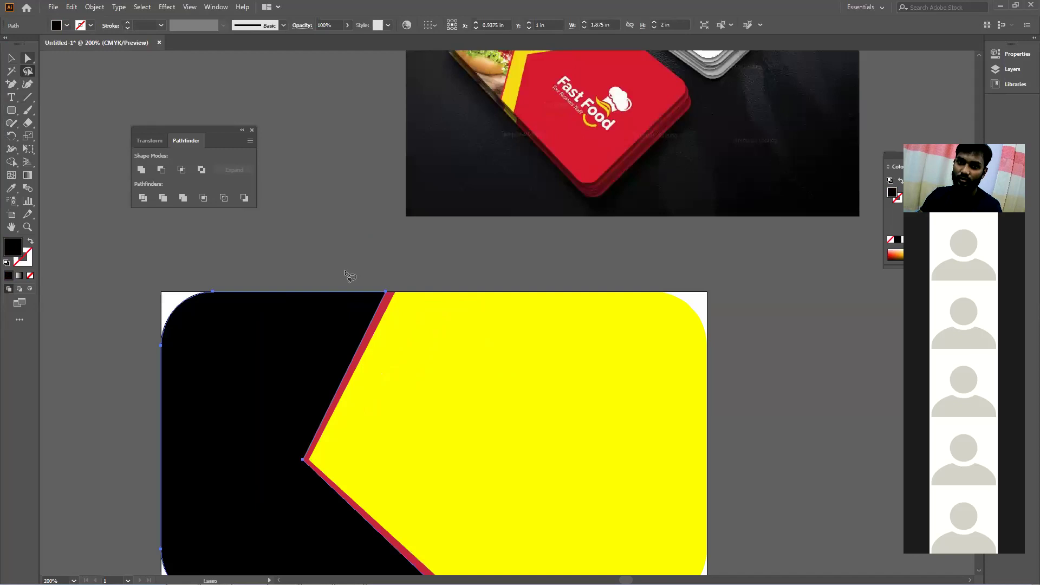
{"action": "left_click", "coordinate": [27, 58]}
{"action": "left_click", "coordinate": [386, 293]}
{"action": "left_click_drag", "start_coordinate": [386, 293], "coordinate": [396, 293]}
{"action": "scroll", "coordinate": [383, 271], "scroll_direction": "right", "scroll_amount": 1}
{"action": "scroll", "coordinate": [380, 227], "scroll_direction": "down", "scroll_amount": 3}
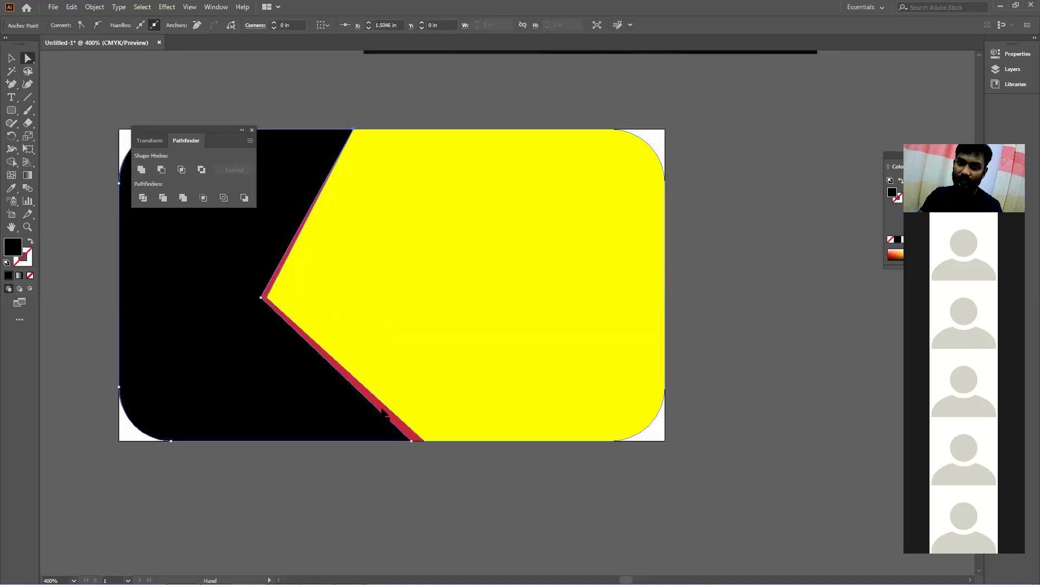
{"action": "left_click_drag", "start_coordinate": [415, 443], "coordinate": [423, 442]}
{"action": "left_click", "coordinate": [398, 449]}
{"action": "scroll", "coordinate": [399, 450], "scroll_direction": "down", "scroll_amount": 2}
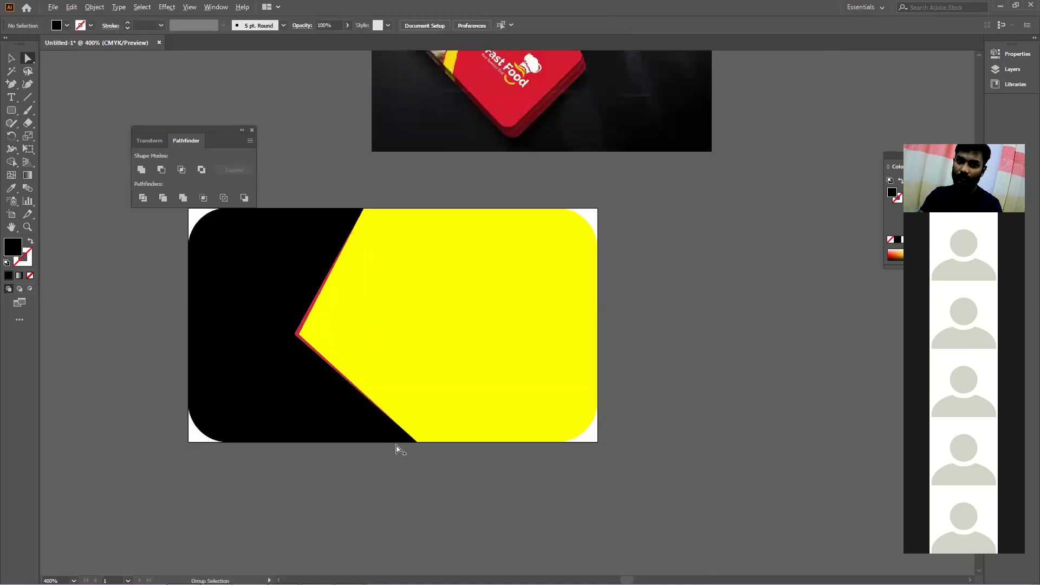
{"action": "scroll", "coordinate": [461, 402], "scroll_direction": "left", "scroll_amount": 2}
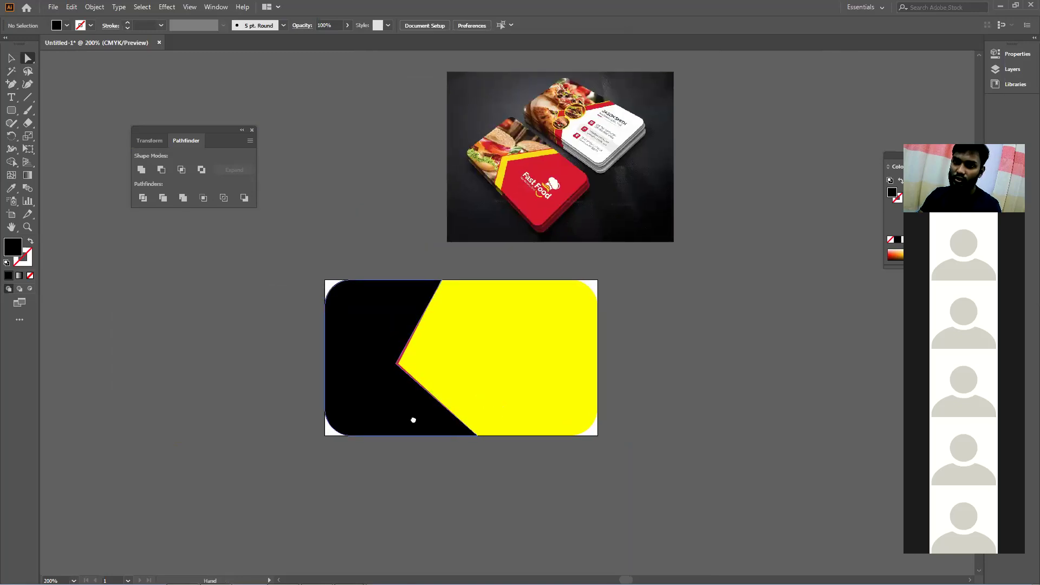
{"action": "scroll", "coordinate": [411, 420], "scroll_direction": "up", "scroll_amount": 2}
{"action": "scroll", "coordinate": [411, 421], "scroll_direction": "left", "scroll_amount": 1}
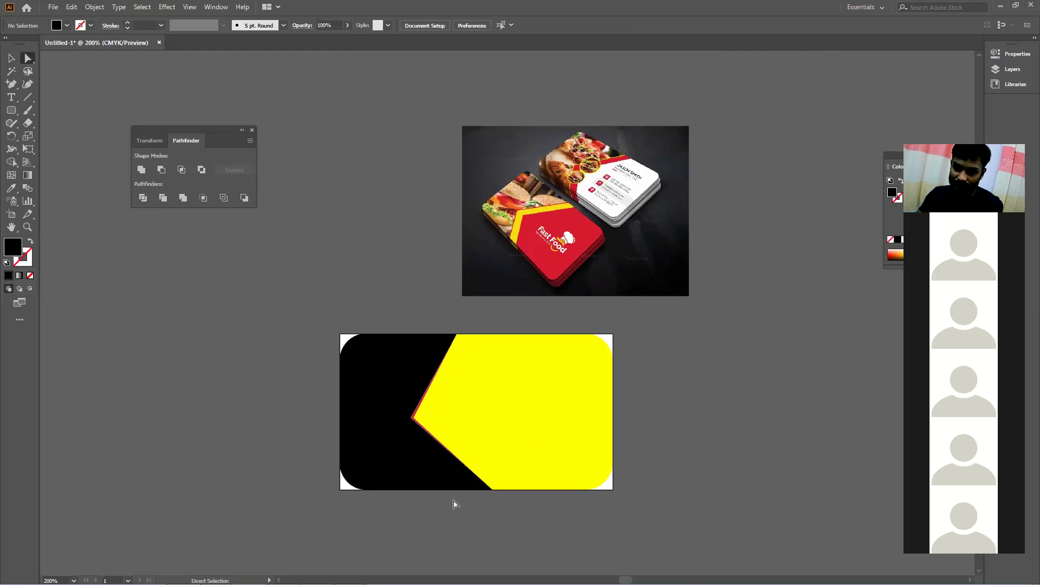
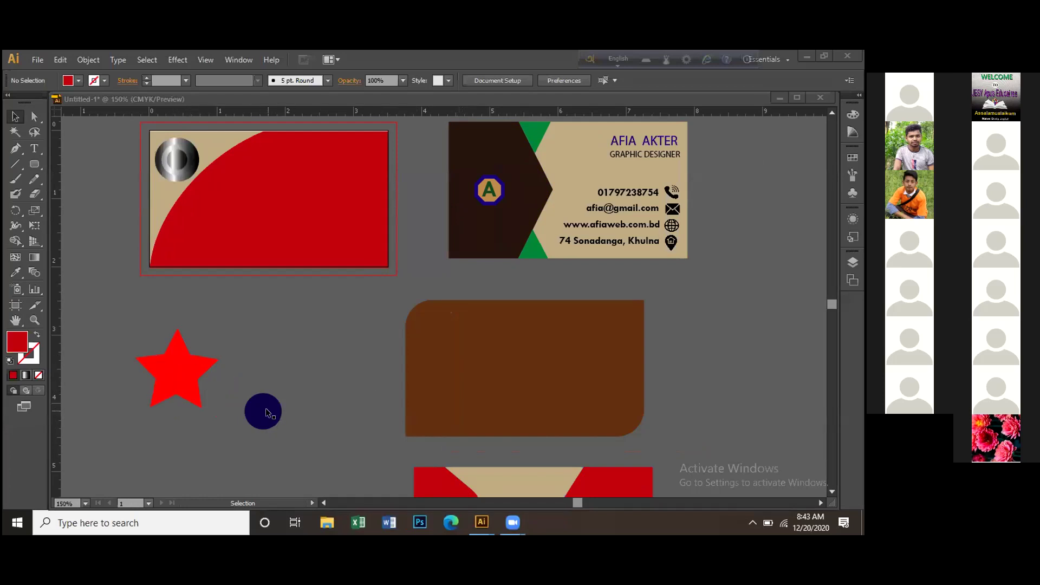
- Swap the places of the red star and the dark blue circle so the circle sits just left of the star
{"action": "left_click", "coordinate": [204, 388]}
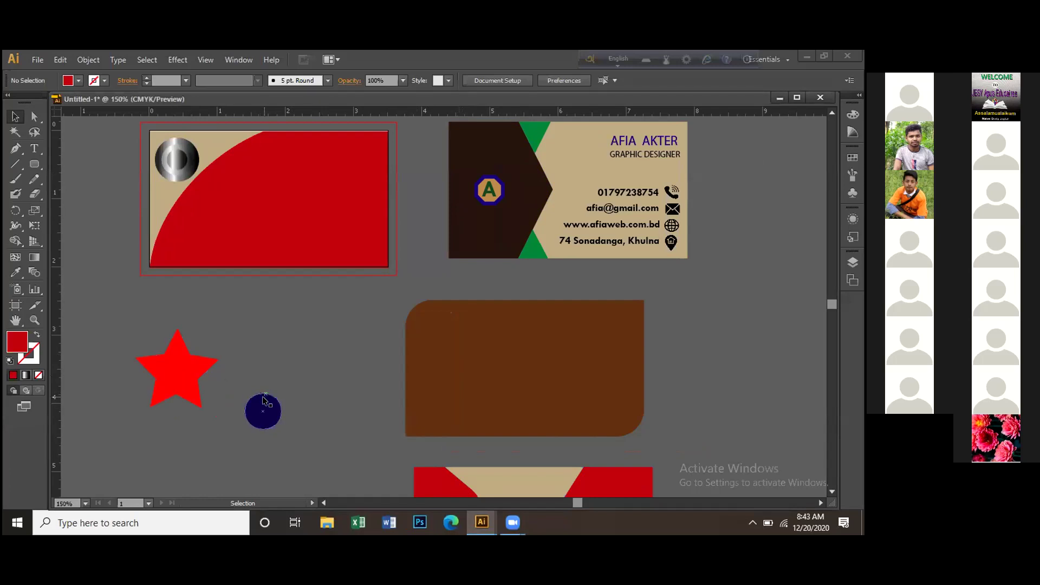
{"action": "left_click_drag", "start_coordinate": [271, 412], "coordinate": [263, 379]}
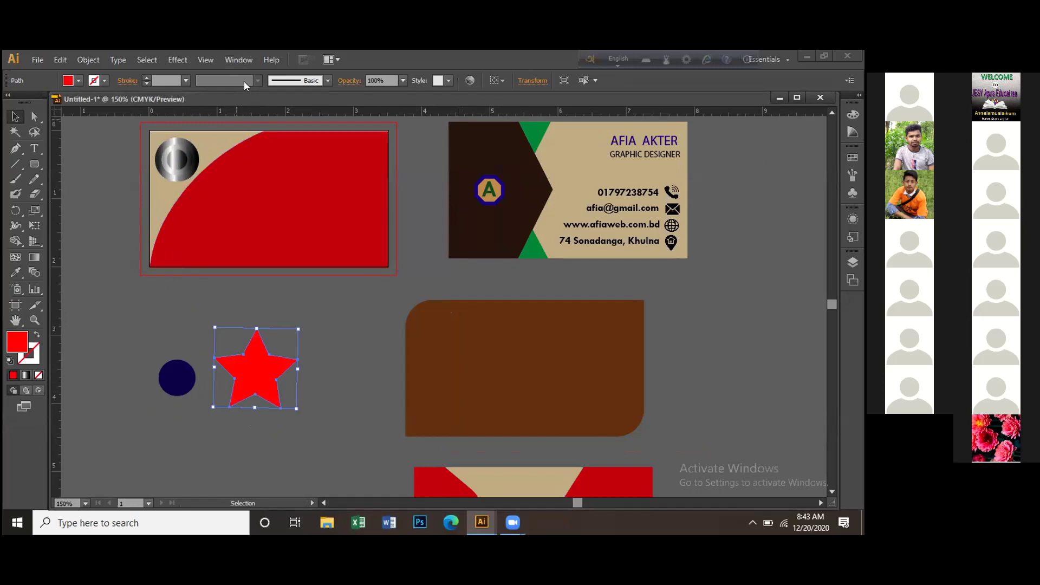
{"action": "key", "text": "alt+w"}
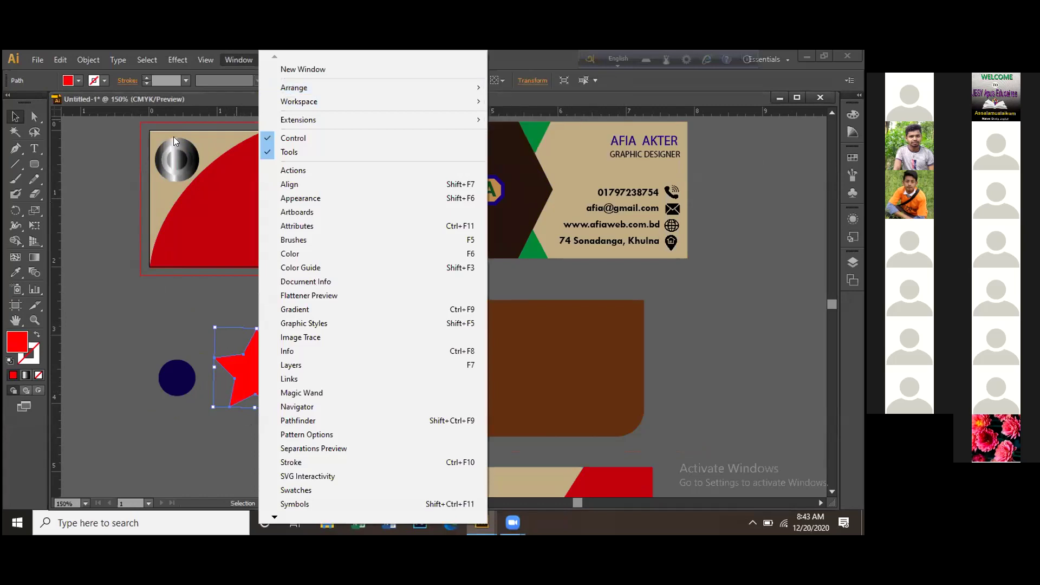
{"action": "key", "text": "Escape"}
{"action": "key", "text": "alt+w"}
{"action": "key", "text": "Escape"}
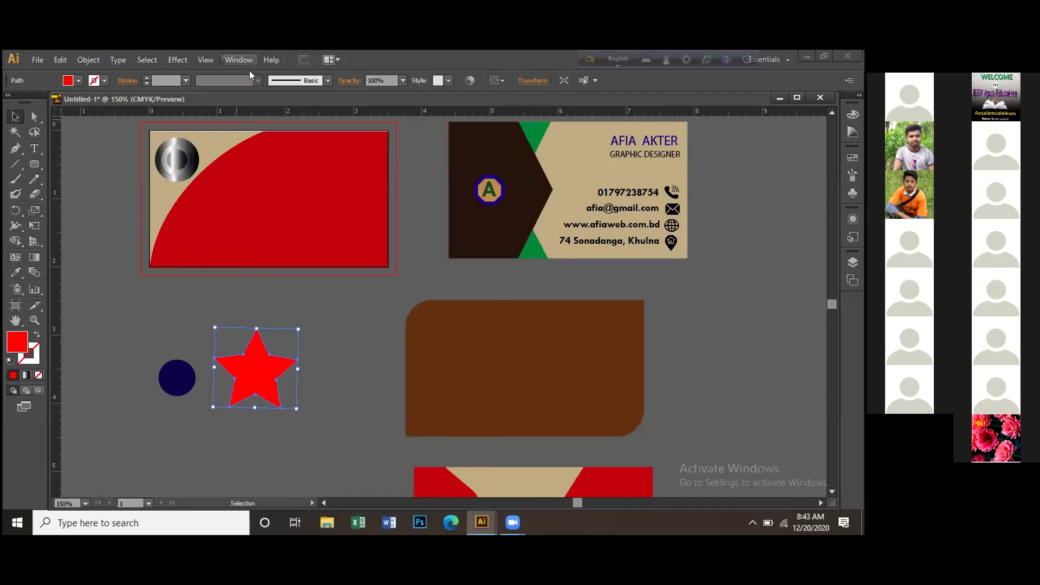
{"action": "key", "text": "alt+w"}
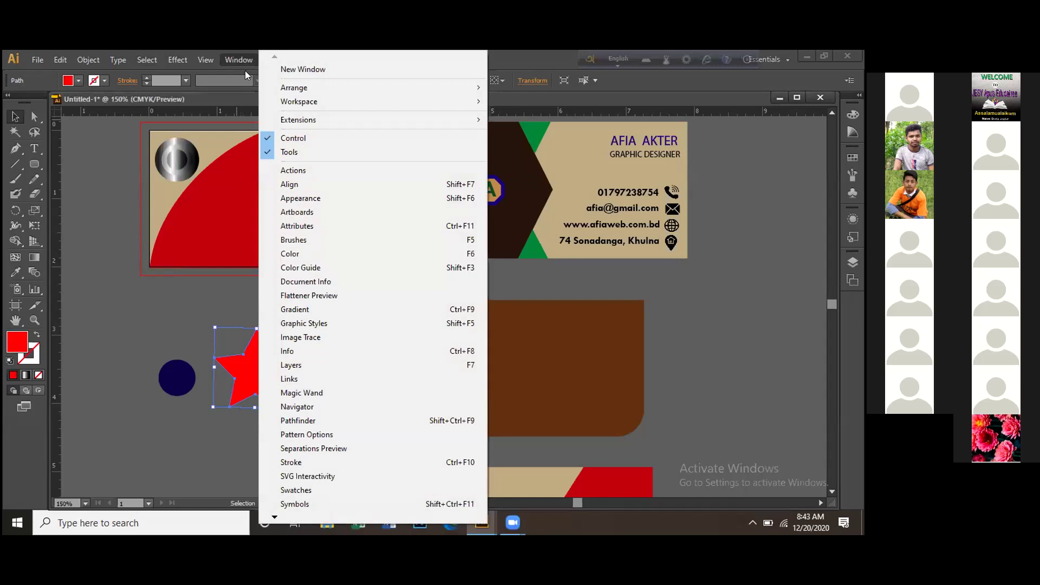
{"action": "mouse_move", "coordinate": [320, 90]}
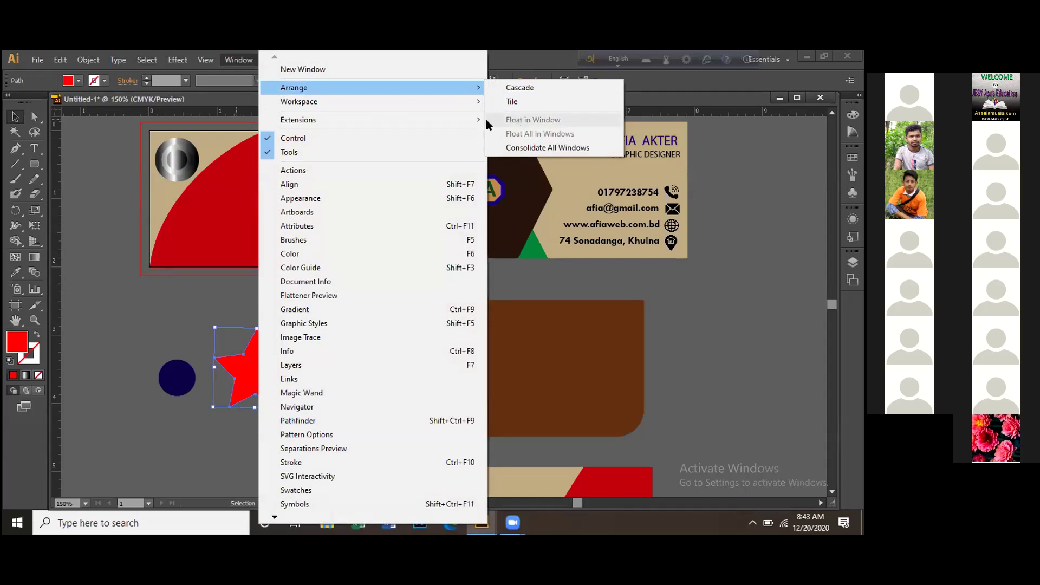
{"action": "left_click", "coordinate": [174, 317]}
- Send the dark blue circle to the back and move it behind the lower middle of the red star
{"action": "left_click_drag", "start_coordinate": [169, 361], "coordinate": [202, 413]}
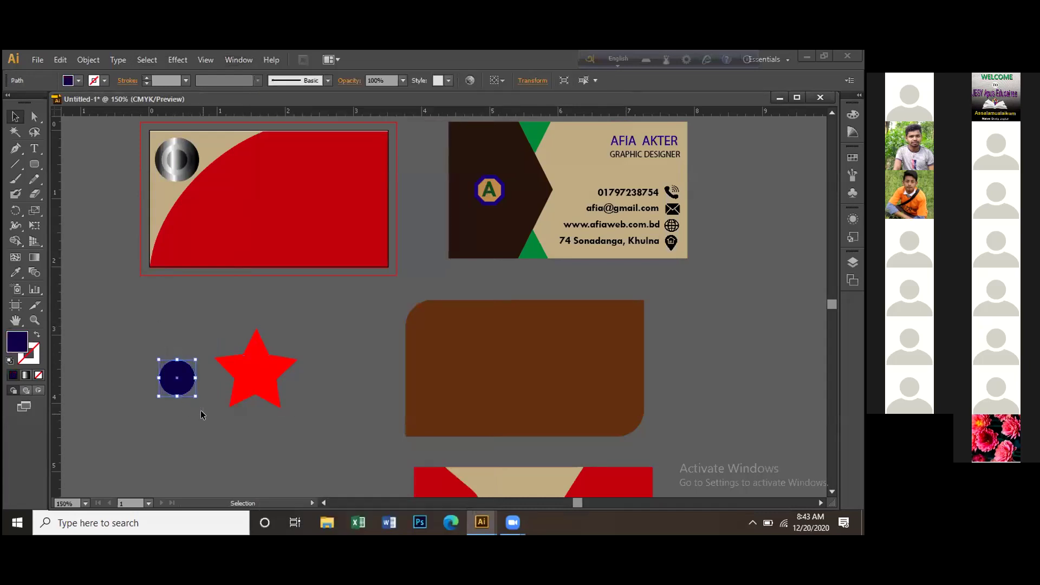
{"action": "right_click", "coordinate": [179, 386]}
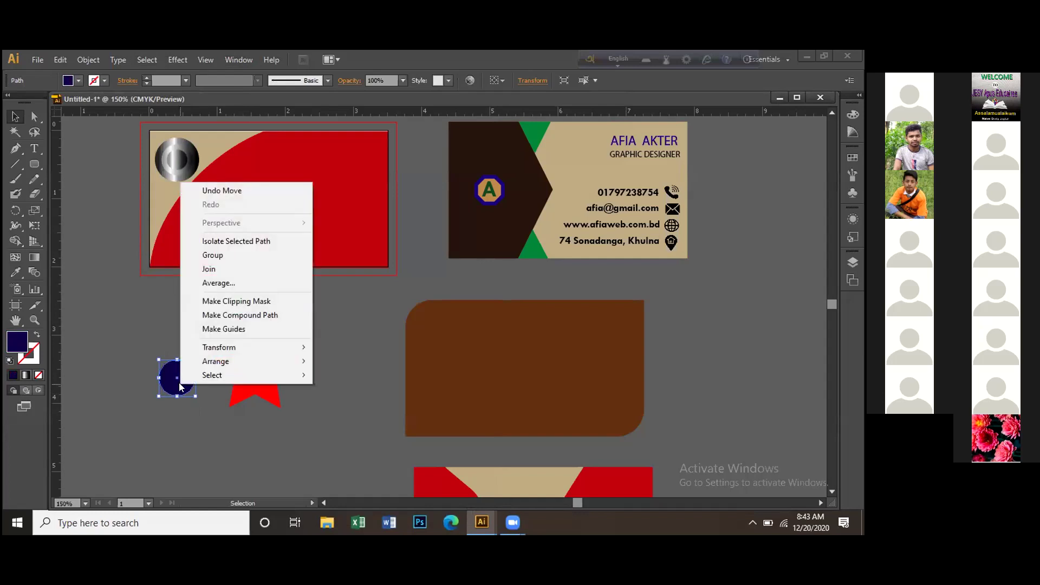
{"action": "mouse_move", "coordinate": [212, 365]}
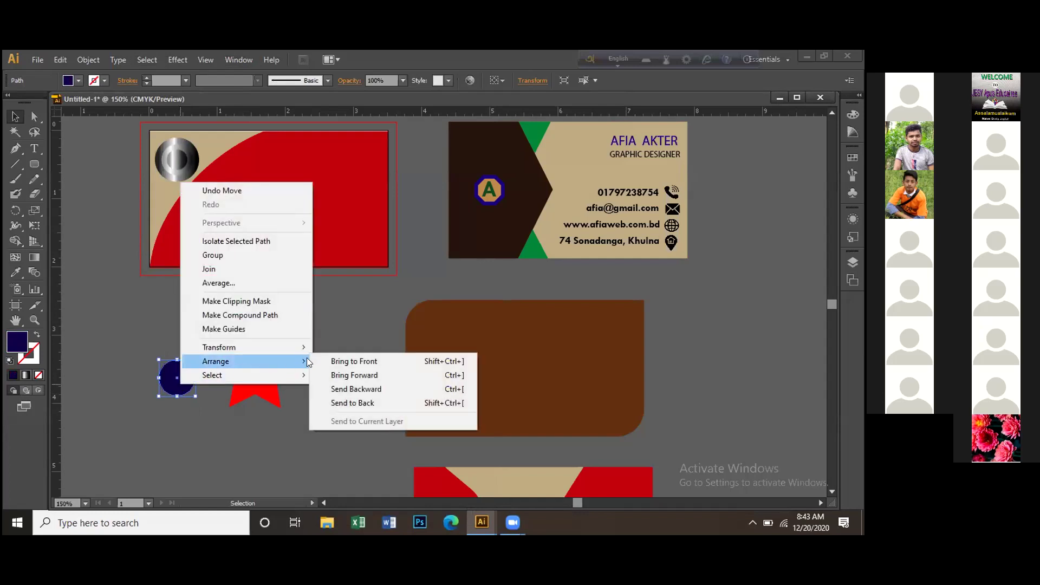
{"action": "left_click", "coordinate": [357, 403]}
{"action": "left_click_drag", "start_coordinate": [168, 373], "coordinate": [247, 379]}
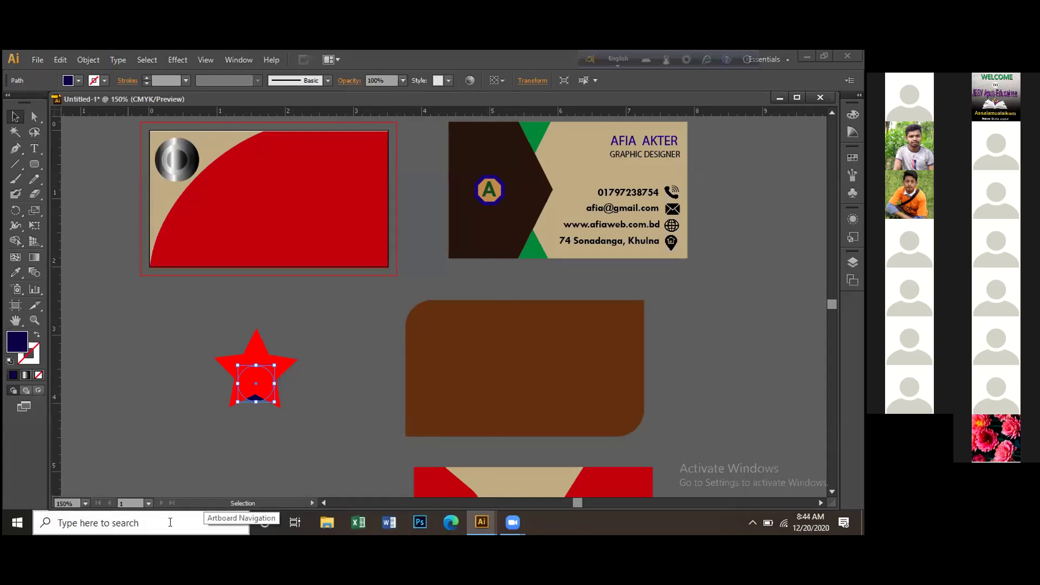
- Open Snipping Tool and capture a rectangular snip covering the red card and the contact-details business card
{"action": "left_click", "coordinate": [170, 522]}
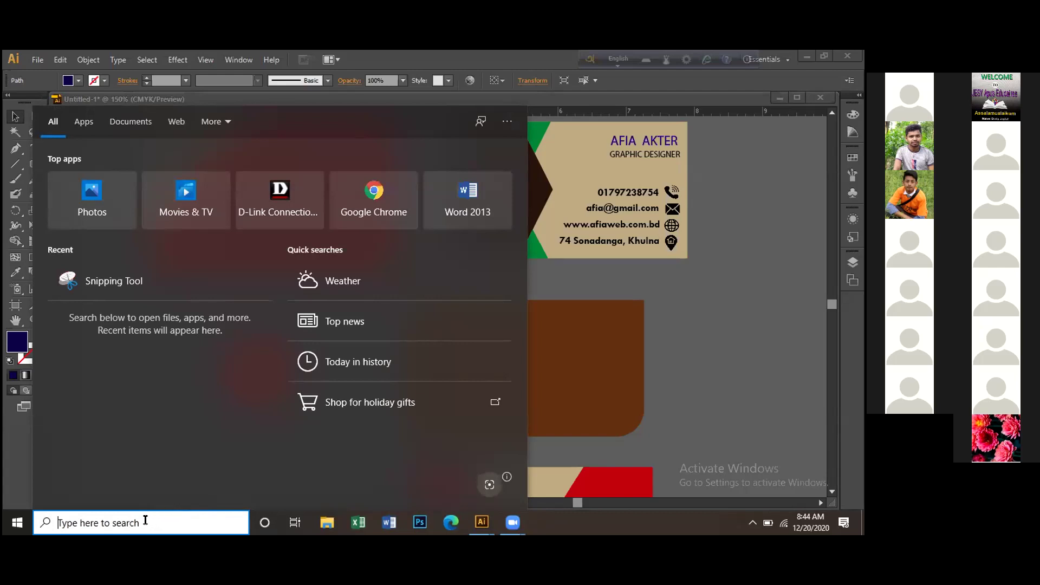
{"action": "type", "text": "sni"}
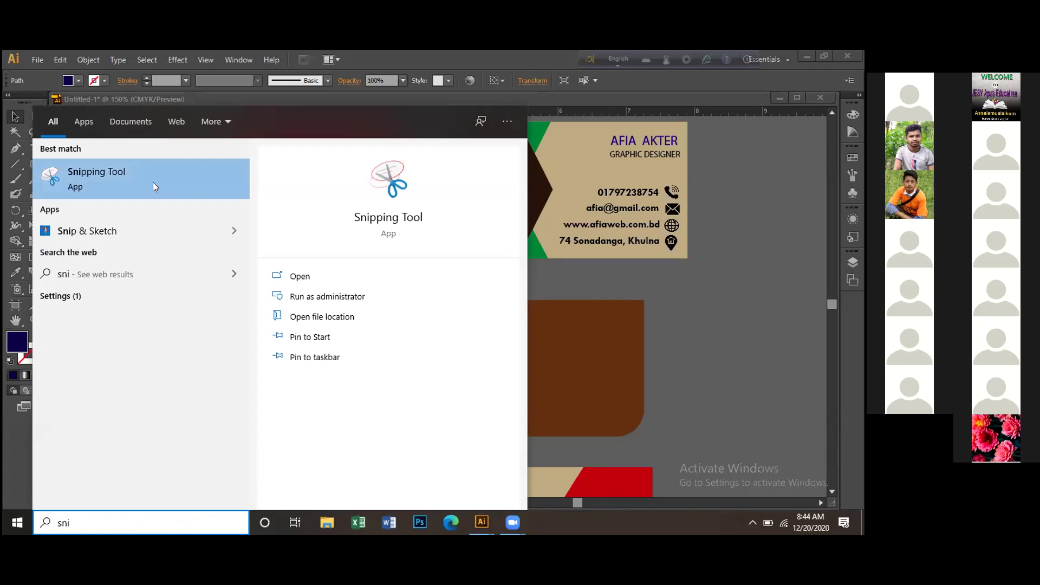
{"action": "left_click", "coordinate": [180, 191]}
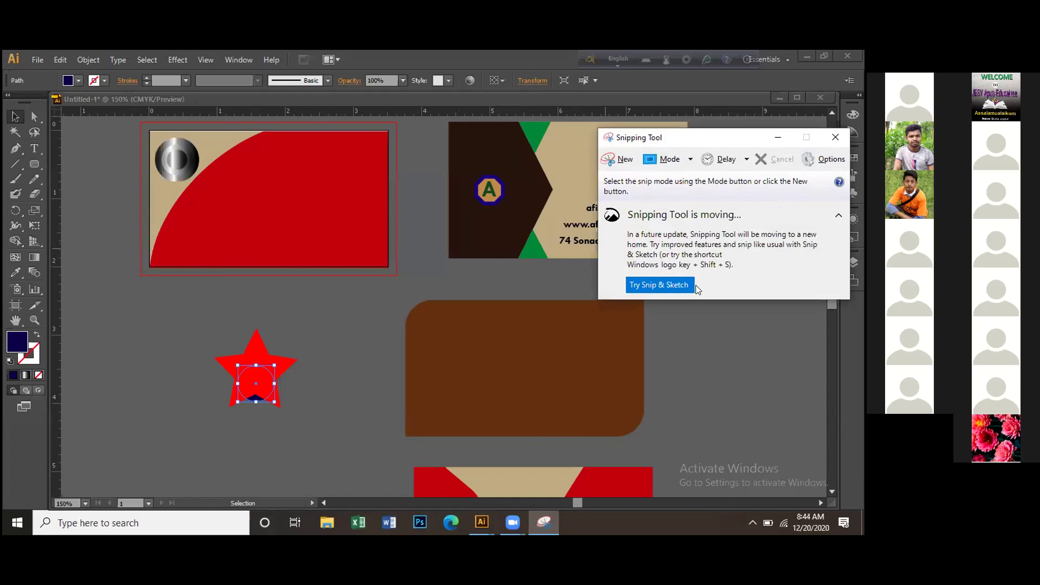
{"action": "left_click", "coordinate": [622, 158]}
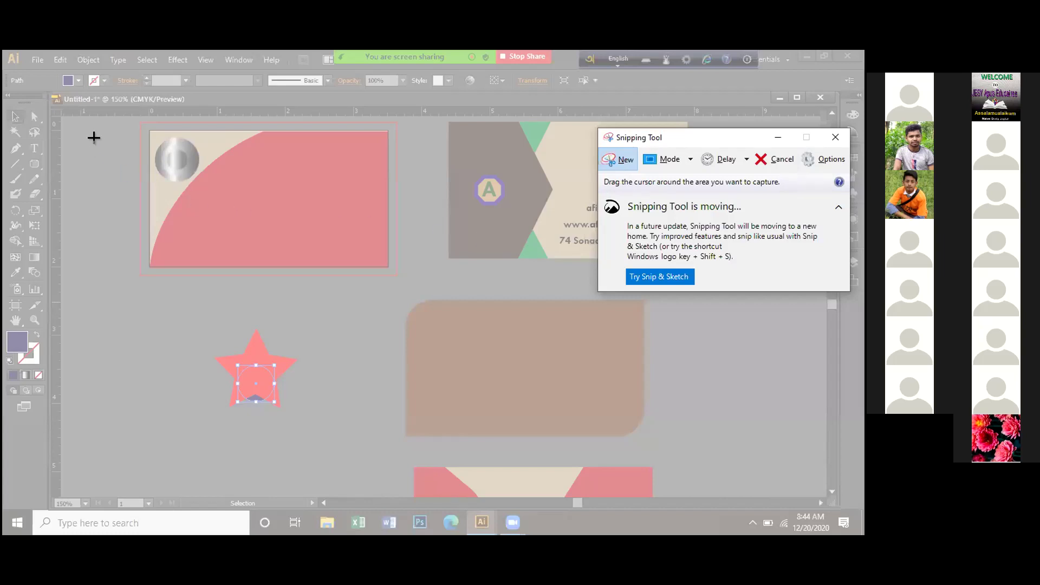
{"action": "left_click_drag", "start_coordinate": [101, 129], "coordinate": [720, 319]}
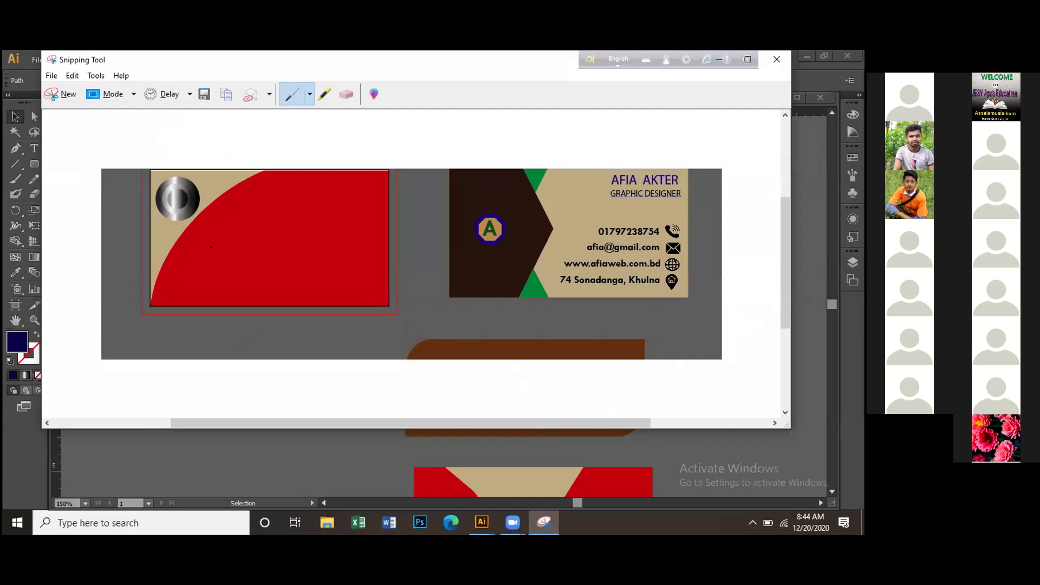
- Open the Save As command for the captured snip
{"action": "left_click", "coordinate": [52, 76]}
{"action": "left_click", "coordinate": [86, 110]}
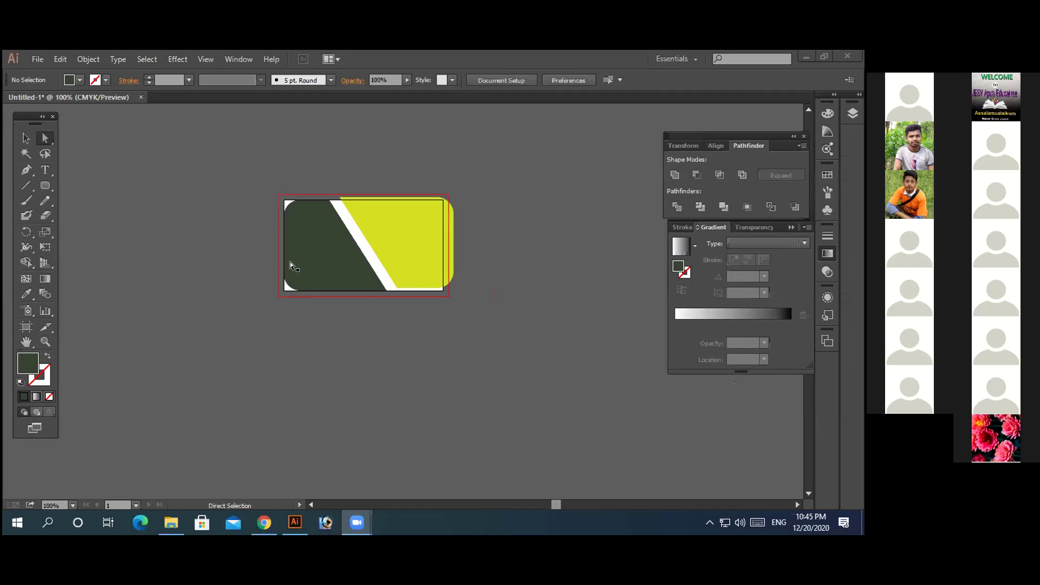
{"action": "left_click", "coordinate": [343, 242]}
{"action": "left_click_drag", "start_coordinate": [246, 164], "coordinate": [405, 265]}
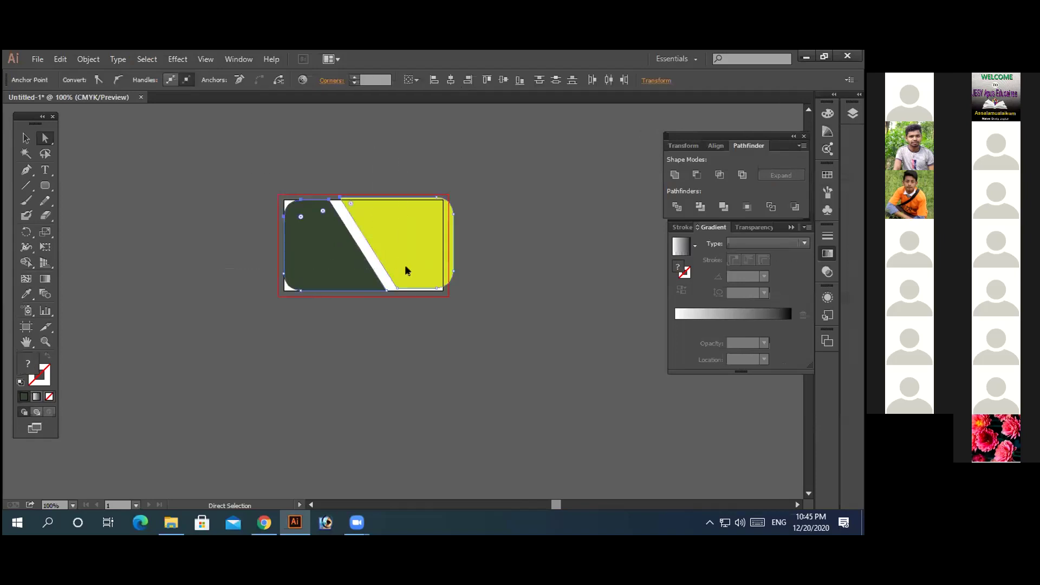
{"action": "left_click", "coordinate": [233, 201]}
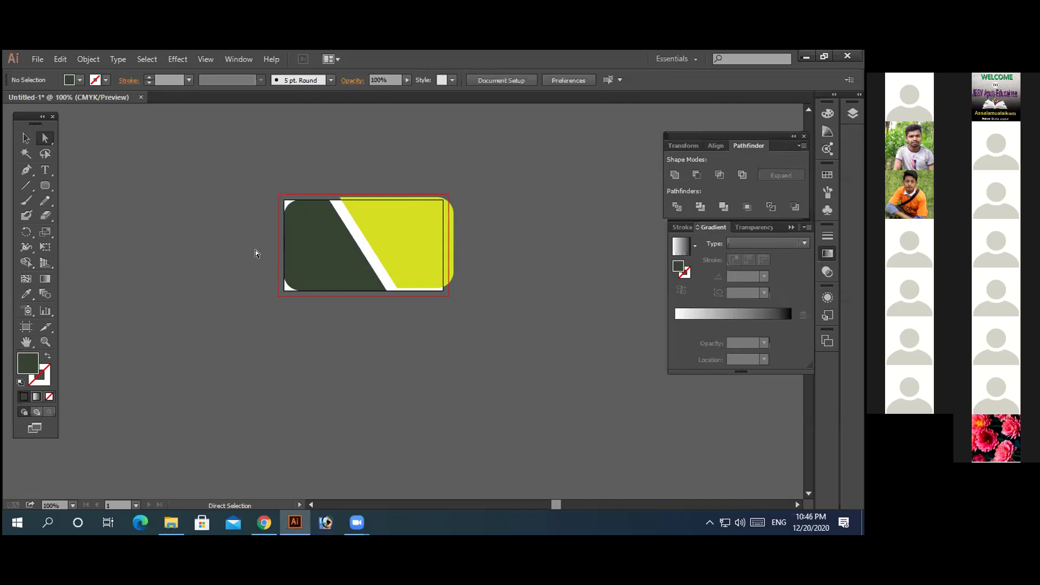
- Nudge the yellow piece left and down until its upper and lower edges line up with the dark green piece
{"action": "left_click", "coordinate": [383, 236]}
{"action": "key", "text": "Left"}
{"action": "key", "text": "Left"}
{"action": "key", "text": "Left"}
{"action": "key", "text": "Left"}
{"action": "key", "text": "Left"}
{"action": "key", "text": "Left"}
{"action": "key", "text": "Left"}
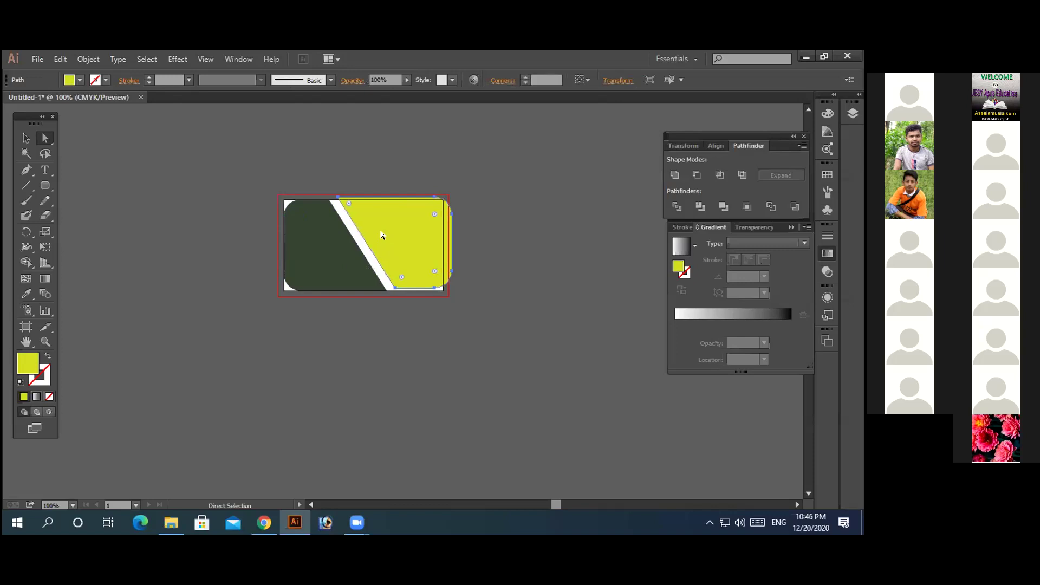
{"action": "key", "text": "Left"}
{"action": "key", "text": "Left"}
{"action": "key", "text": "Down"}
{"action": "key", "text": "Down"}
{"action": "key", "text": "Down"}
{"action": "key", "text": "Down"}
{"action": "key", "text": "Down"}
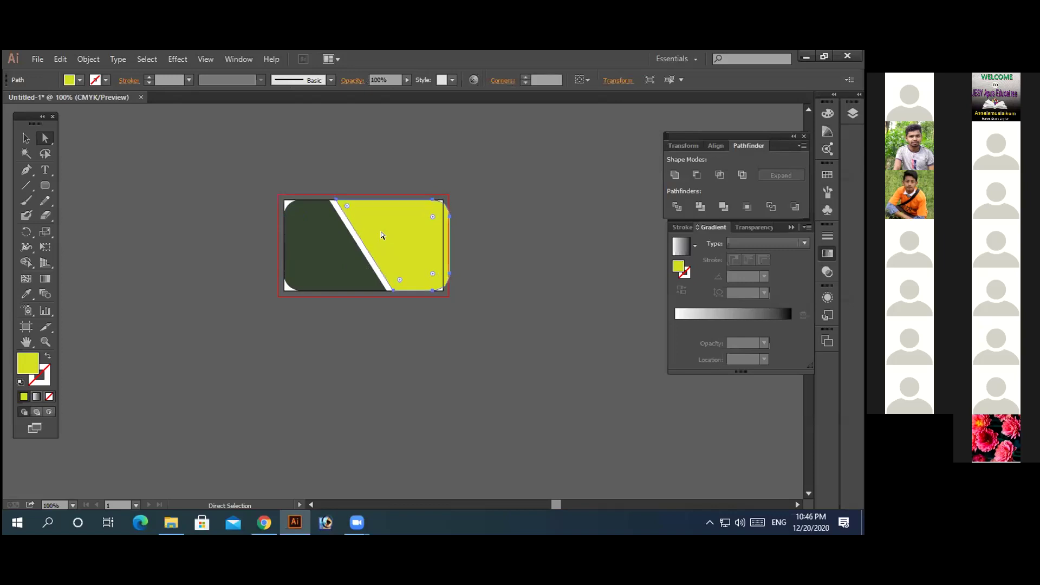
- Nudge the yellow piece closer to the dark green piece to narrow the white diagonal gap
{"action": "key", "text": "Left"}
{"action": "key", "text": "Left"}
{"action": "key", "text": "Left"}
{"action": "key", "text": "Left"}
{"action": "key", "text": "Left"}
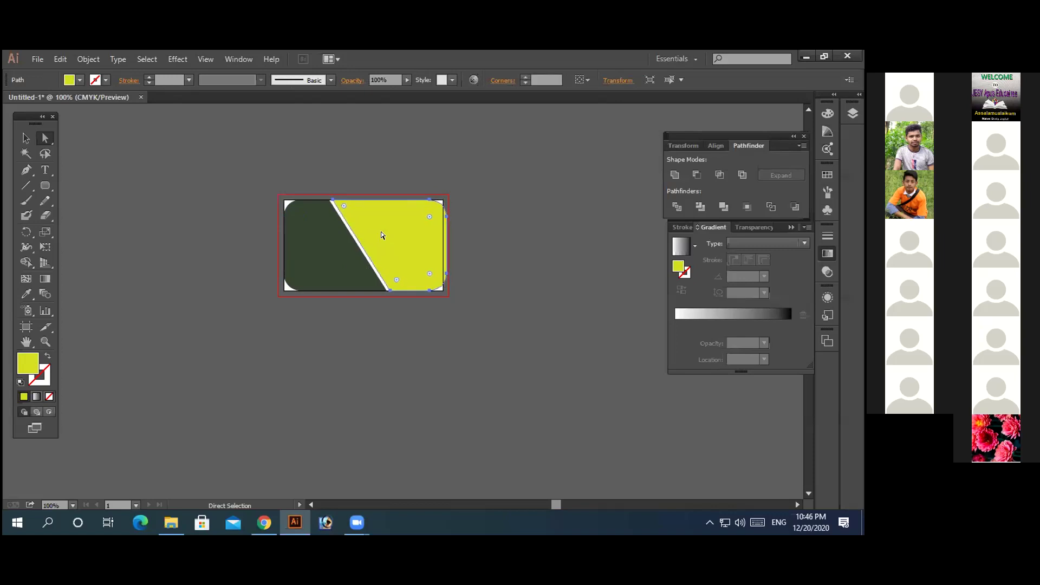
- Nudge the yellow piece to the right to widen the white diagonal strip between the two pieces
{"action": "key", "text": "Right"}
{"action": "key", "text": "Right"}
{"action": "key", "text": "Right"}
{"action": "key", "text": "Right"}
{"action": "key", "text": "Right"}
{"action": "key", "text": "Right"}
{"action": "key", "text": "Right"}
{"action": "key", "text": "Right"}
{"action": "key", "text": "Right"}
{"action": "key", "text": "Right"}
{"action": "key", "text": "Right"}
{"action": "key", "text": "Right"}
{"action": "key", "text": "Right"}
{"action": "key", "text": "Right"}
{"action": "key", "text": "Right"}
{"action": "key", "text": "Right"}
{"action": "key", "text": "Right"}
{"action": "key", "text": "Right"}
{"action": "key", "text": "Right"}
{"action": "key", "text": "Right"}
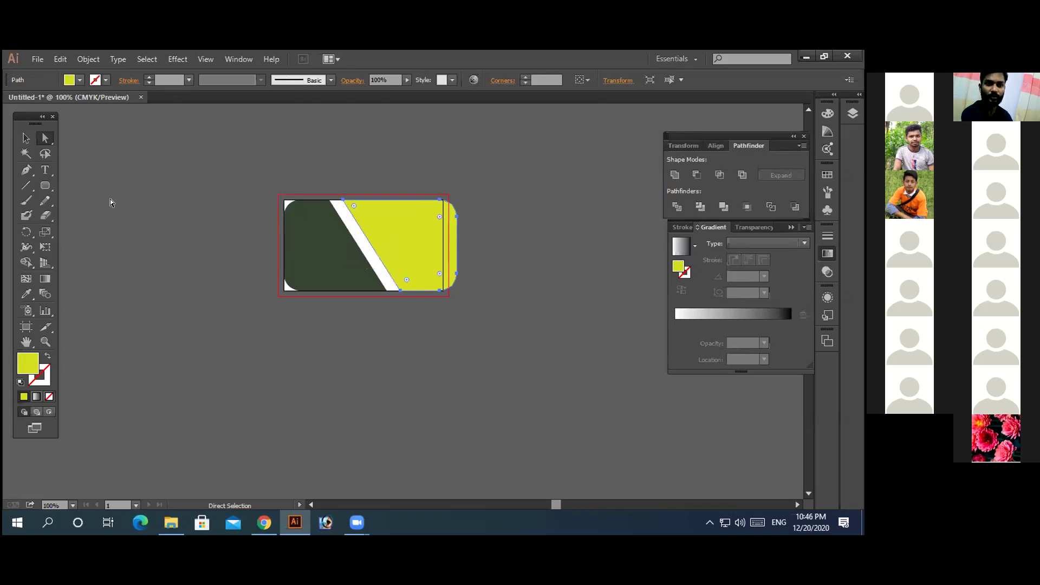
- Add an anchor point midway along the dark green piece's diagonal edge and pull it inward with Direct Selection
{"action": "left_click", "coordinate": [28, 172]}
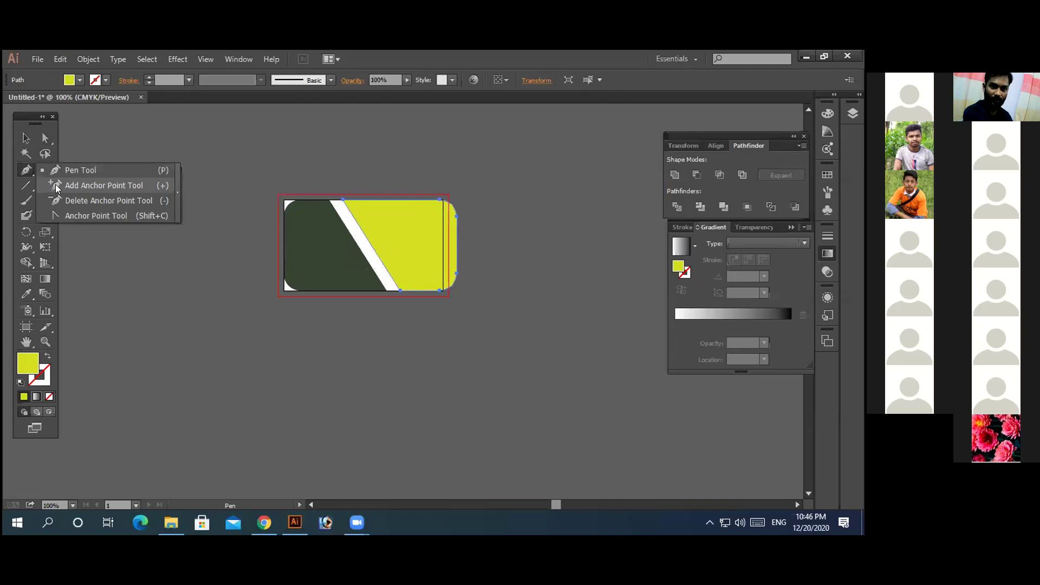
{"action": "left_click", "coordinate": [58, 188]}
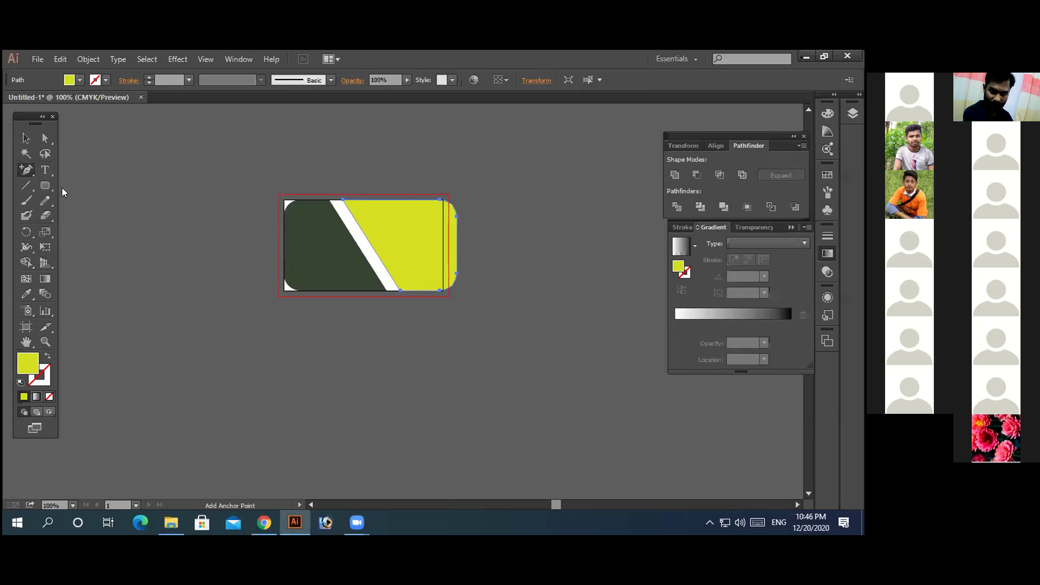
{"action": "left_click", "coordinate": [353, 239]}
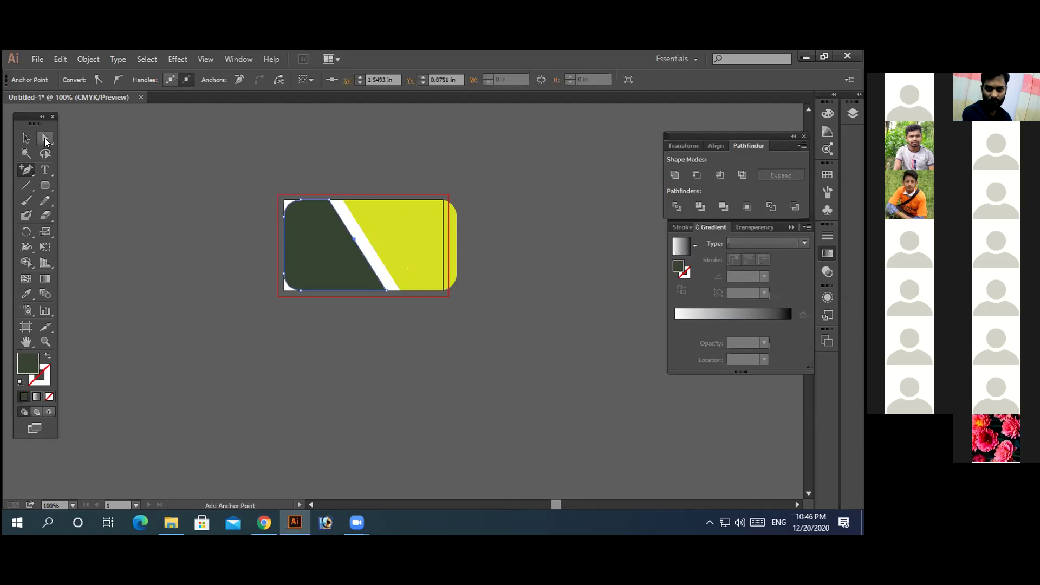
{"action": "key", "text": "v"}
{"action": "left_click", "coordinate": [45, 139]}
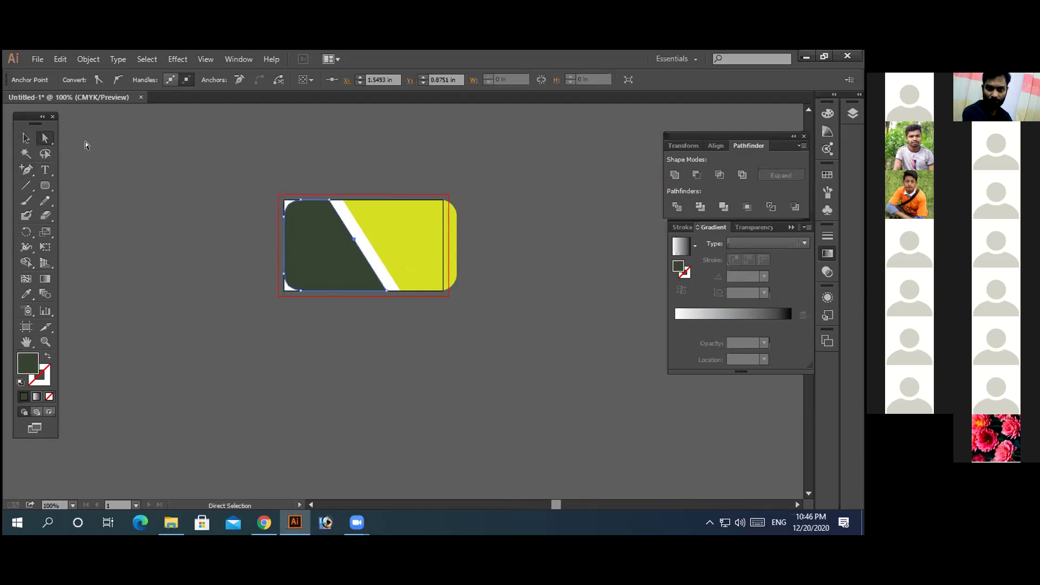
{"action": "left_click_drag", "start_coordinate": [46, 139], "coordinate": [96, 136]}
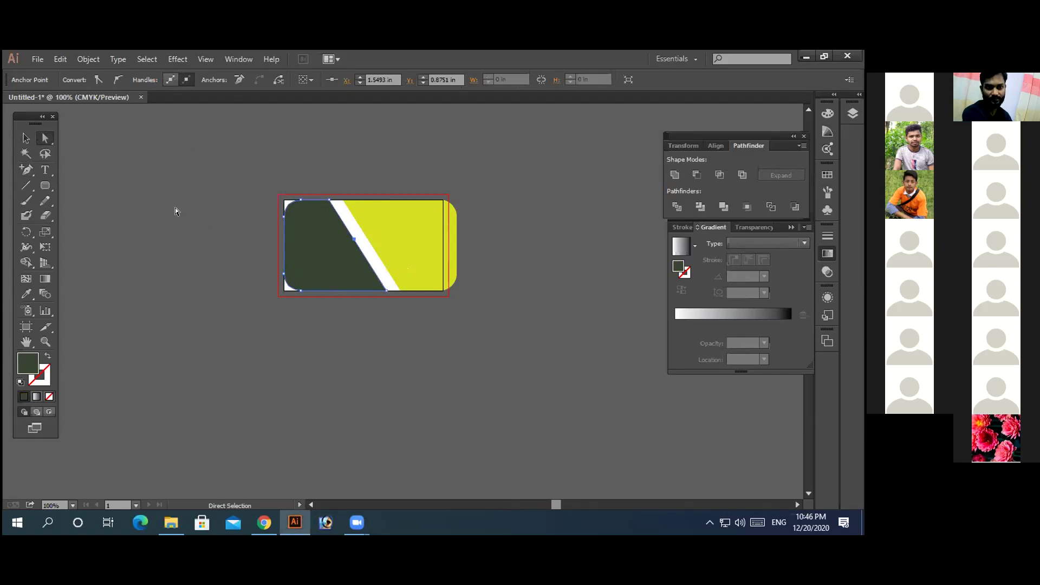
{"action": "left_click_drag", "start_coordinate": [353, 238], "coordinate": [328, 248]}
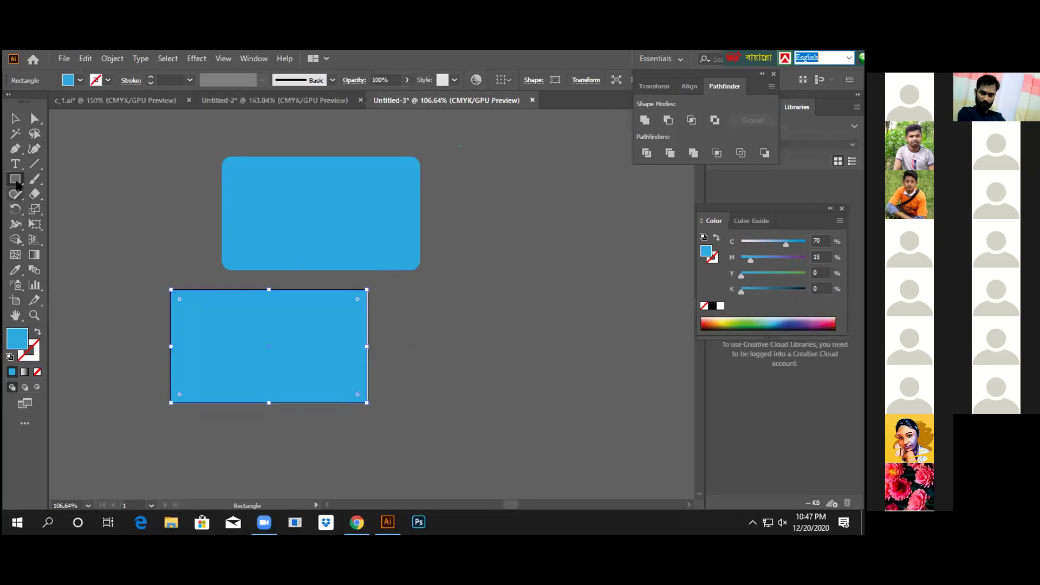
- Draw a diagonal line about 3.32 in long across the upper rounded rectangle, extending past both its upper and lower edges
{"action": "left_click", "coordinate": [31, 166]}
{"action": "left_click_drag", "start_coordinate": [268, 134], "coordinate": [382, 285]}
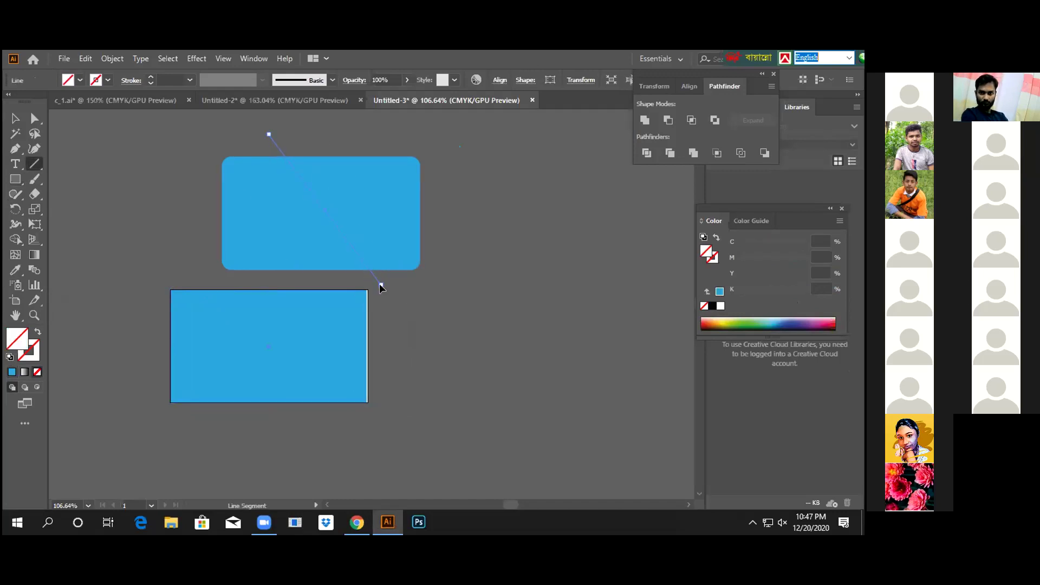
{"action": "left_click", "coordinate": [279, 248]}
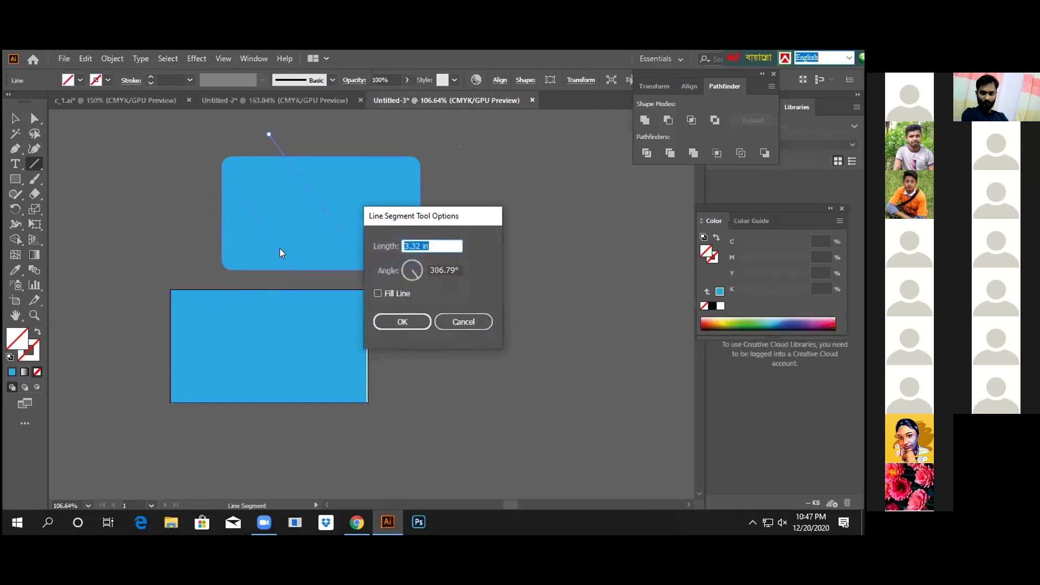
{"action": "left_click", "coordinate": [466, 322]}
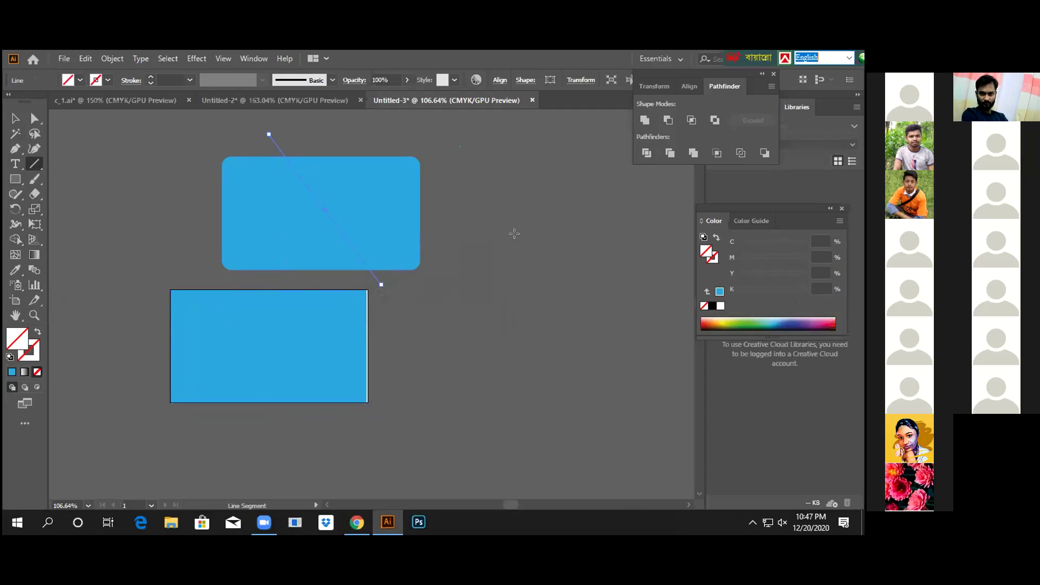
- Divide the upper rounded rectangle along the diagonal lines with Pathfinder and ungroup the resulting pieces
{"action": "key", "text": "v"}
{"action": "left_click_drag", "start_coordinate": [173, 126], "coordinate": [469, 252]}
{"action": "left_click_drag", "start_coordinate": [493, 290], "coordinate": [490, 283]}
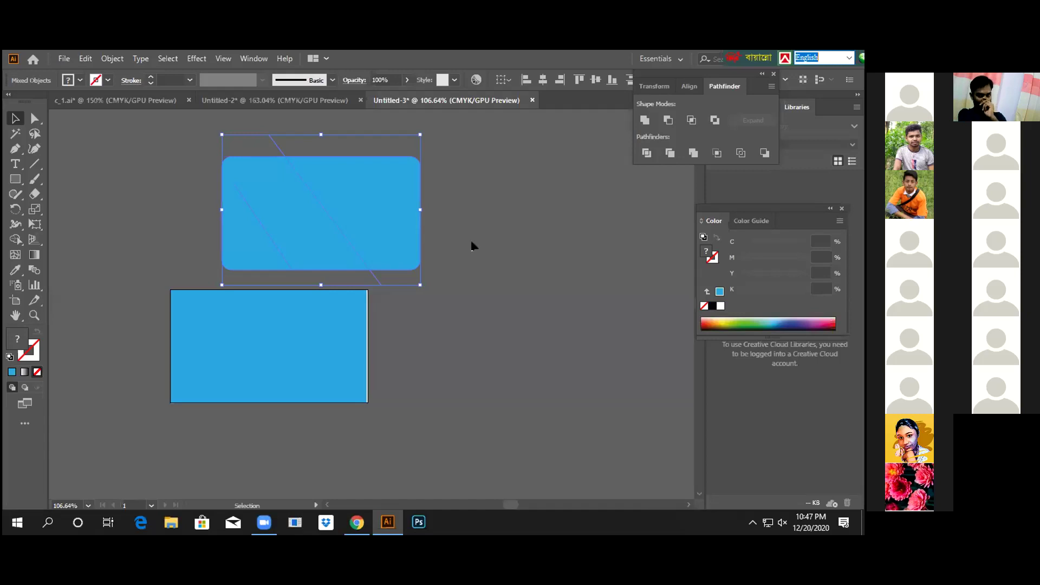
{"action": "left_click", "coordinate": [644, 154]}
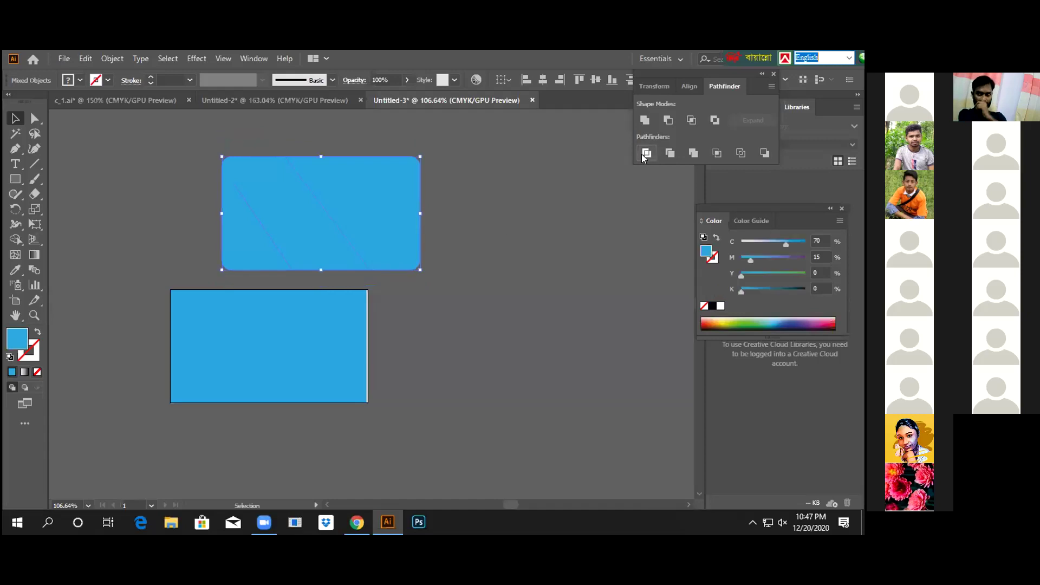
{"action": "right_click", "coordinate": [535, 261]}
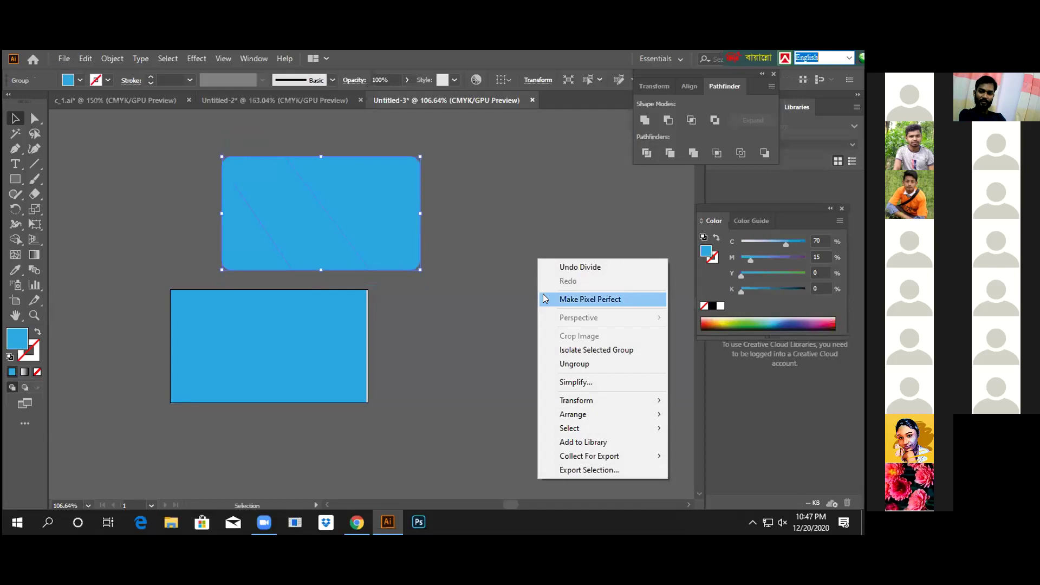
{"action": "left_click", "coordinate": [565, 363]}
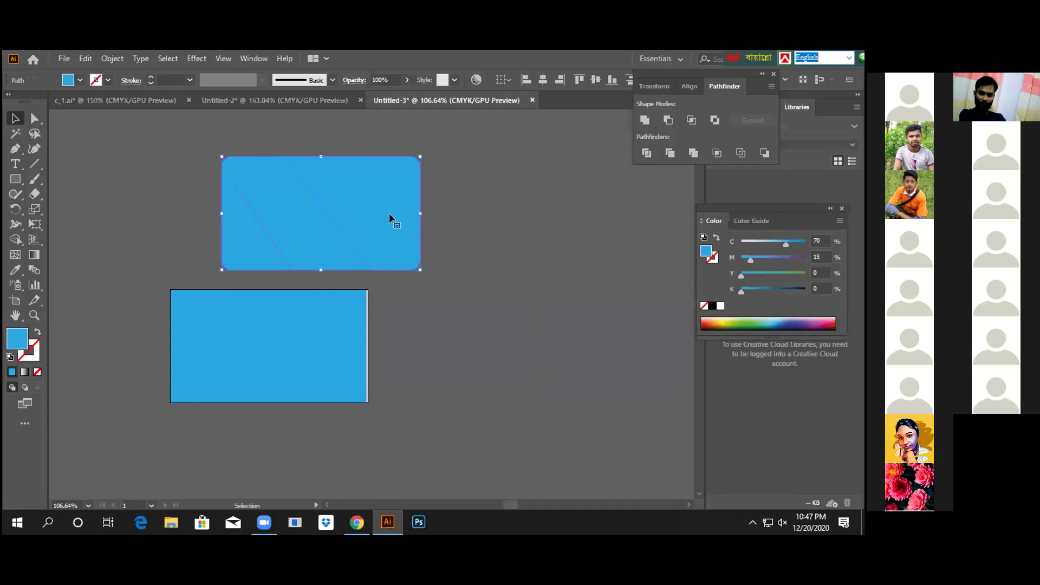
- Move the two divided pieces of the rounded rectangle to the right, leaving a diagonal gap between them
{"action": "left_click", "coordinate": [485, 239]}
{"action": "left_click_drag", "start_coordinate": [381, 211], "coordinate": [499, 230]}
{"action": "left_click_drag", "start_coordinate": [309, 248], "coordinate": [402, 270]}
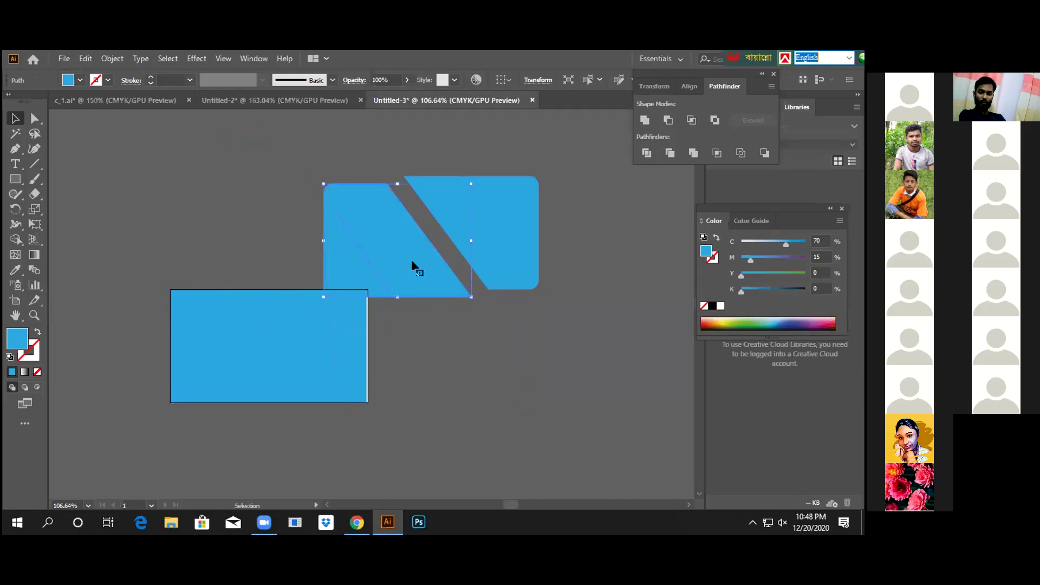
- Add an anchor point midway along the facing diagonal edge of both the right and the left piece
{"action": "left_click", "coordinate": [480, 237]}
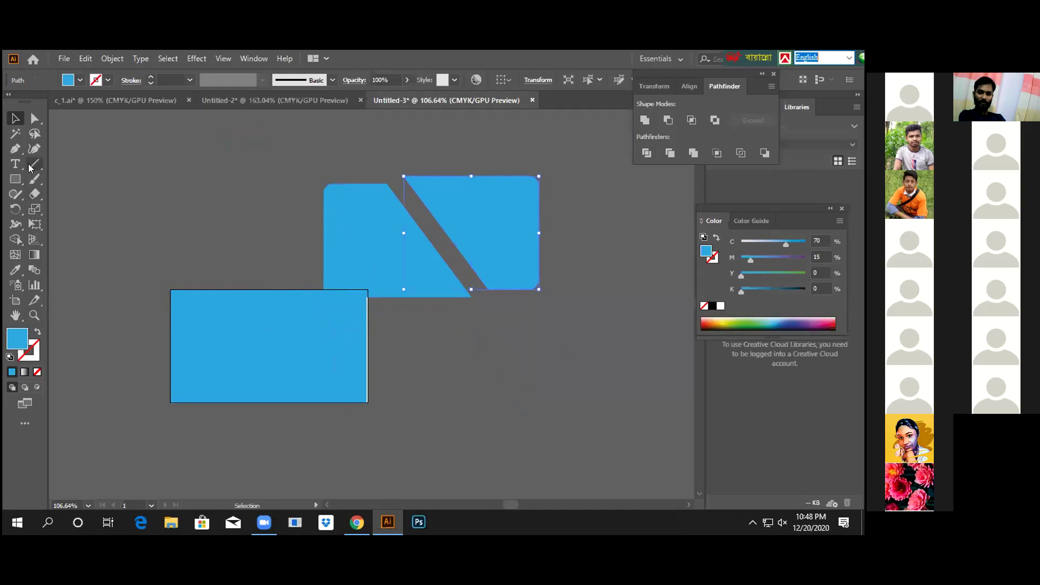
{"action": "left_click", "coordinate": [16, 150]}
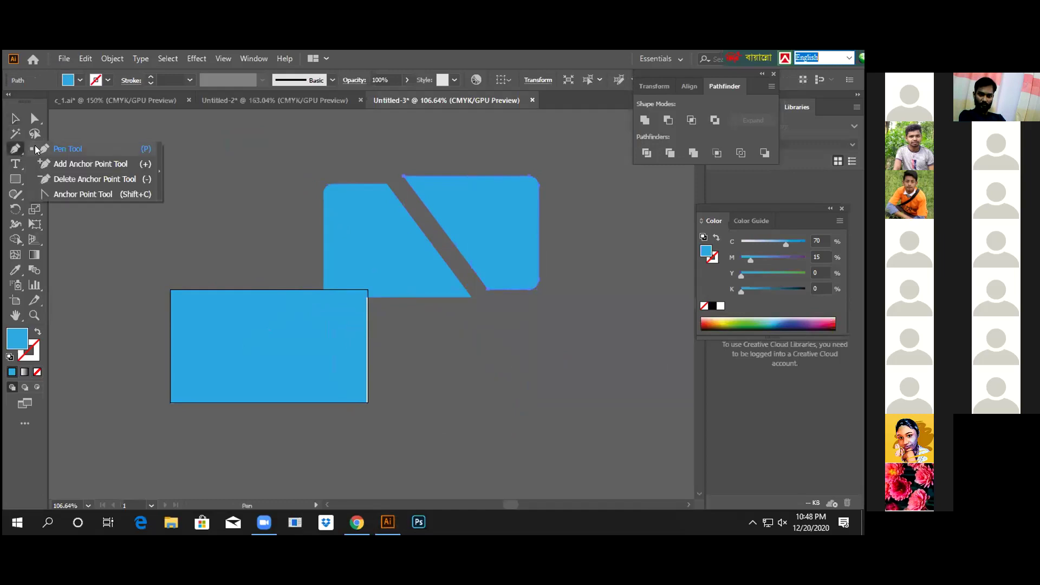
{"action": "left_click", "coordinate": [57, 162]}
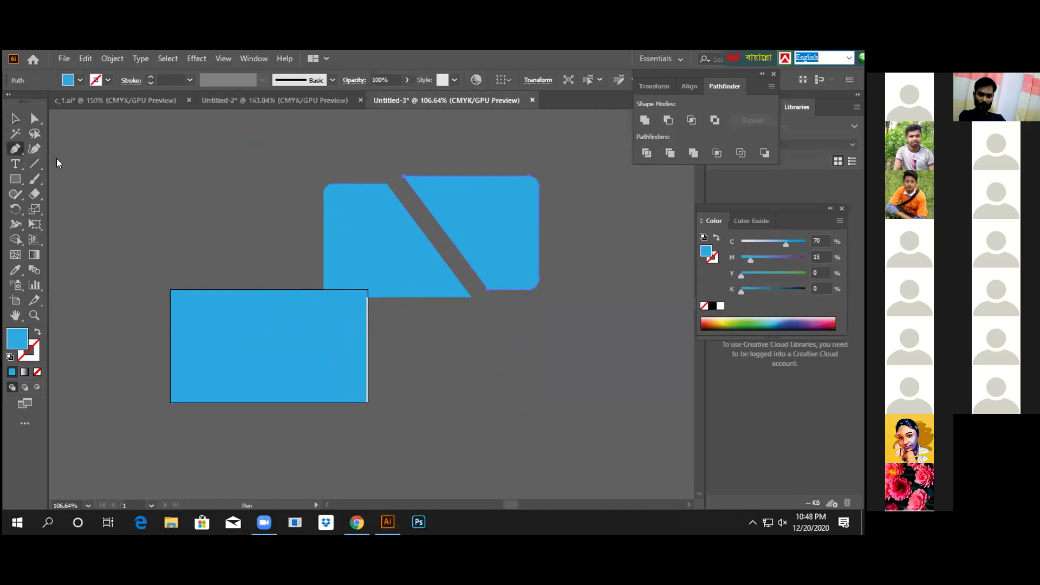
{"action": "left_click", "coordinate": [448, 237]}
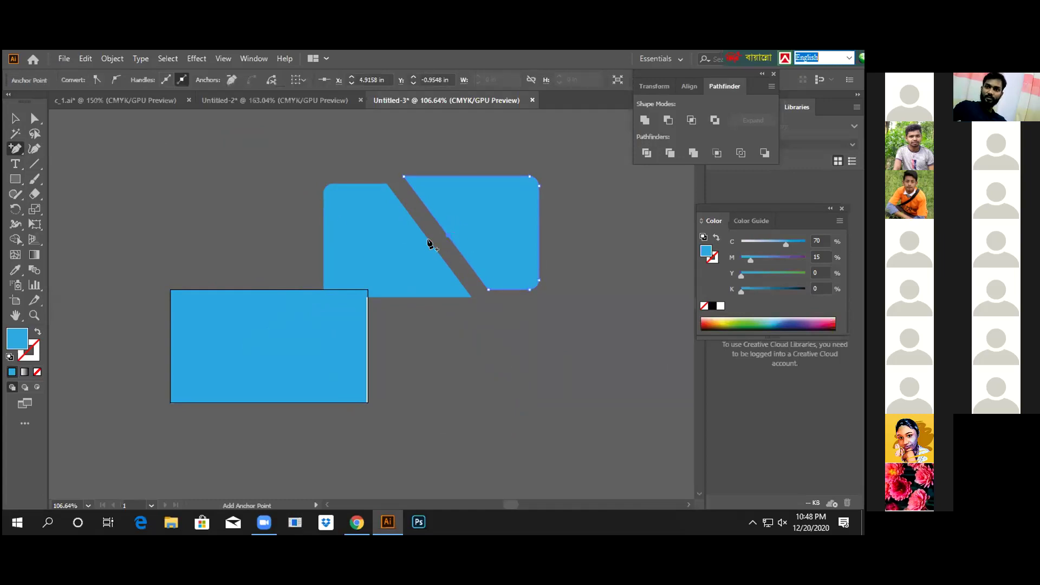
{"action": "left_click", "coordinate": [429, 240]}
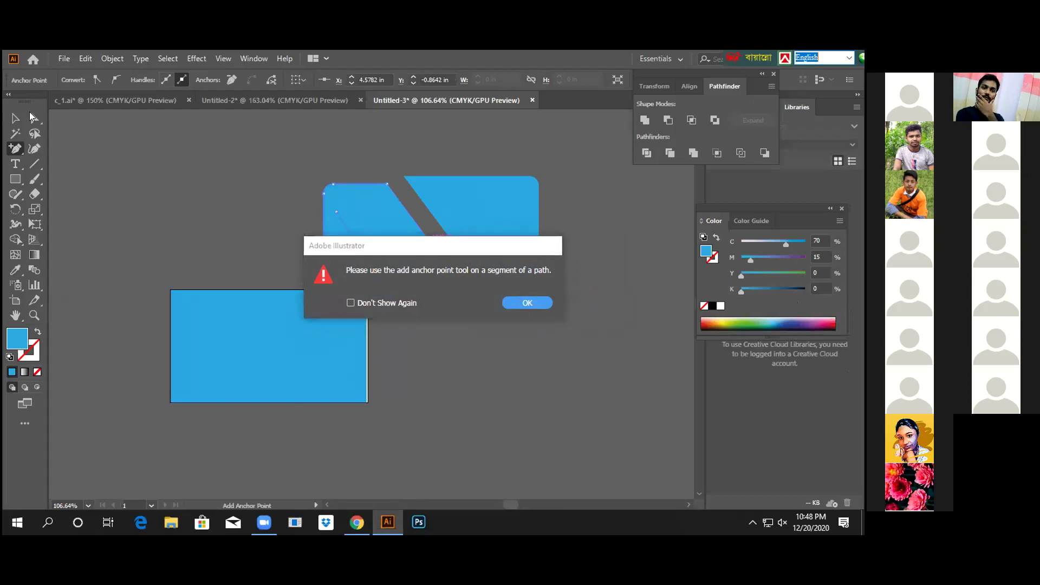
{"action": "left_click", "coordinate": [528, 302]}
- Pull the new middle anchor points of both pieces to the left with Direct Selection to bend the gap into an angle
{"action": "left_click", "coordinate": [34, 117]}
{"action": "left_click_drag", "start_coordinate": [432, 243], "coordinate": [384, 249]}
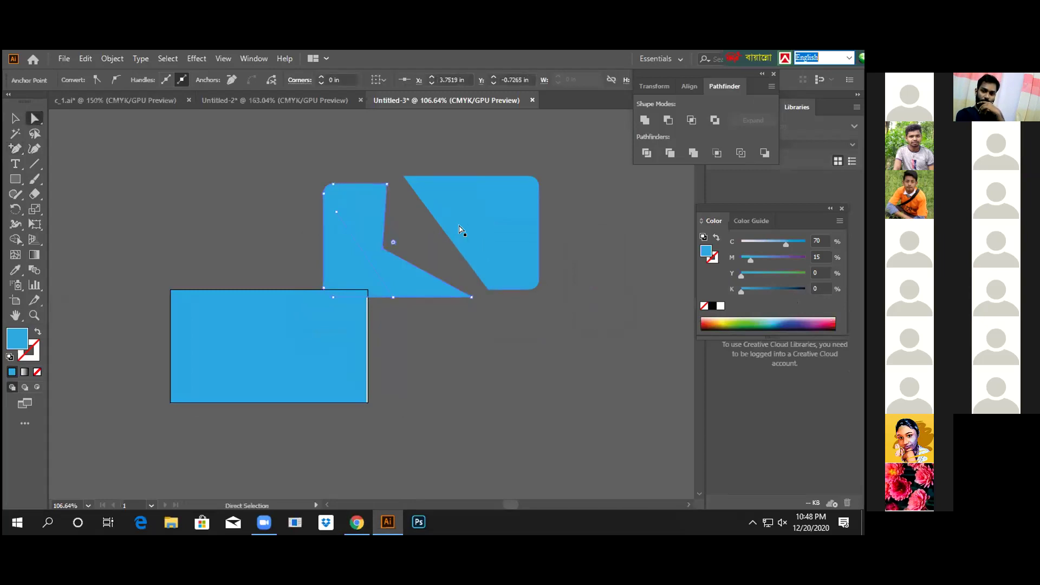
{"action": "left_click", "coordinate": [447, 235]}
{"action": "left_click_drag", "start_coordinate": [447, 235], "coordinate": [403, 248]}
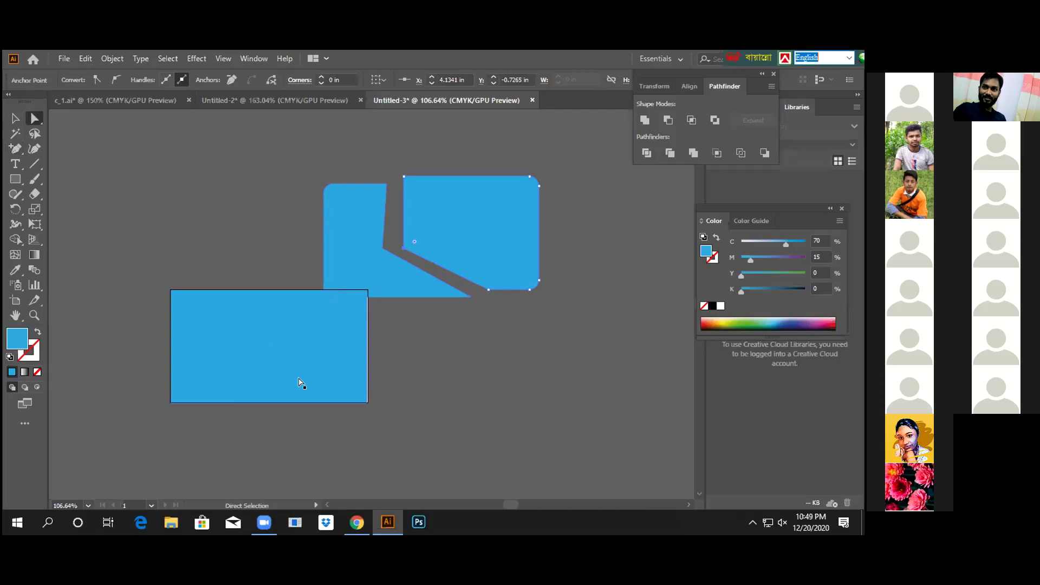
- Return to the Zoom meeting and bring up the Illustrator document with the black and yellow card
{"action": "left_click", "coordinate": [273, 525]}
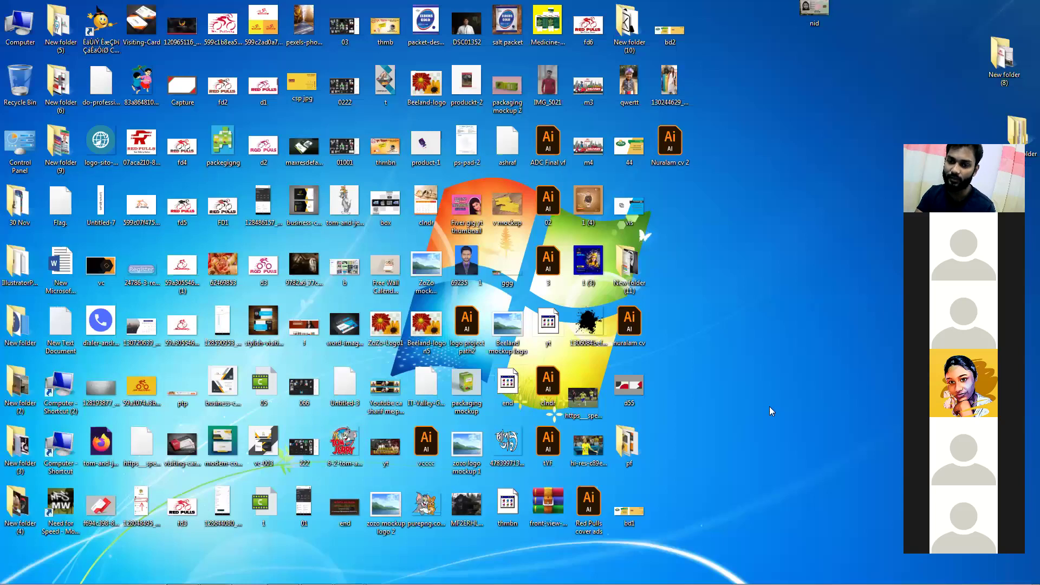
{"action": "mouse_move", "coordinate": [239, 563]}
{"action": "left_click", "coordinate": [183, 573]}
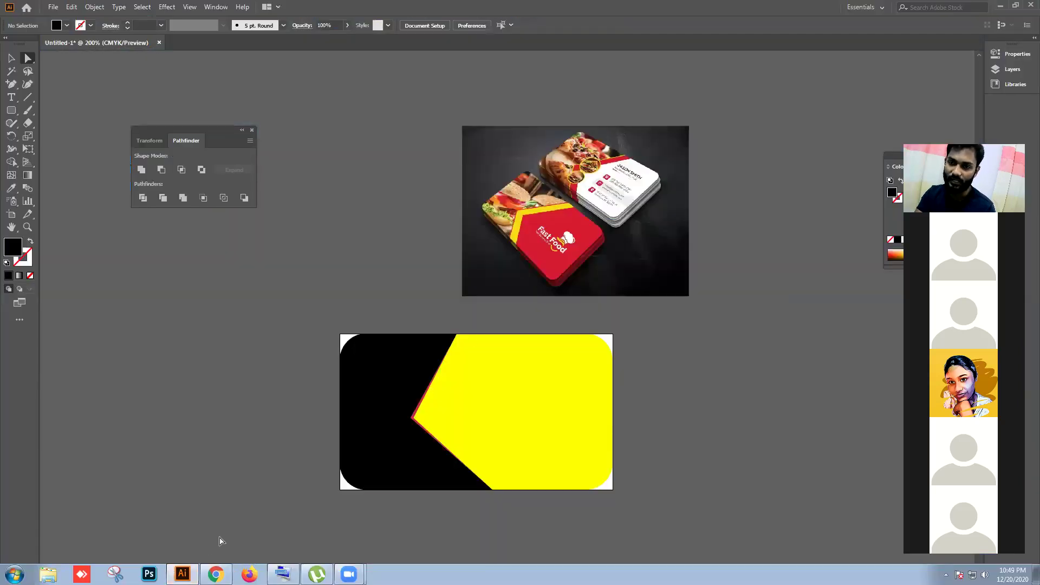
{"action": "scroll", "coordinate": [417, 319], "scroll_direction": "down", "scroll_amount": 1}
{"action": "scroll", "coordinate": [420, 328], "scroll_direction": "down", "scroll_amount": 2}
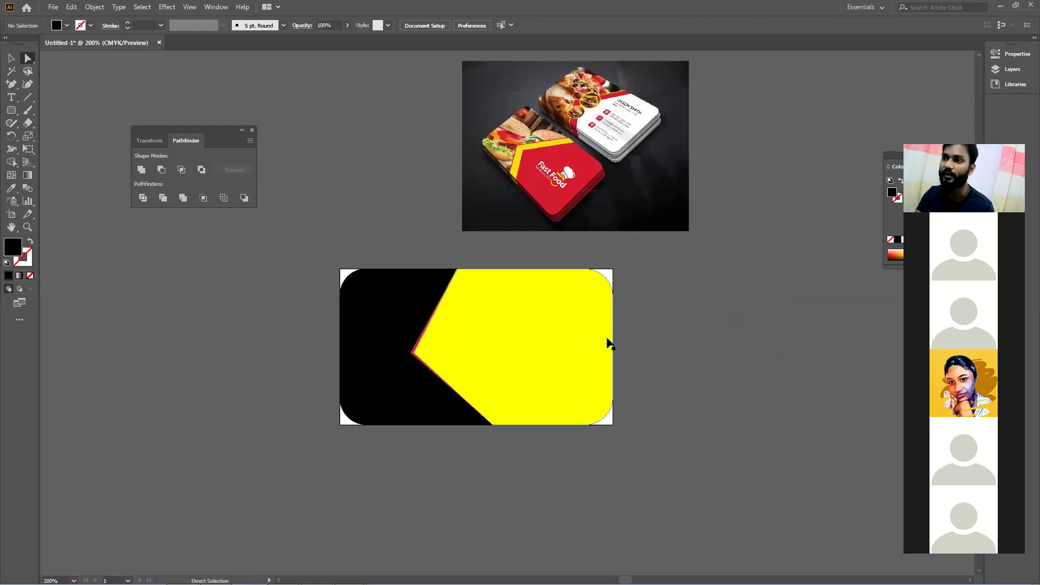
{"action": "scroll", "coordinate": [610, 349], "scroll_direction": "down", "scroll_amount": 10}
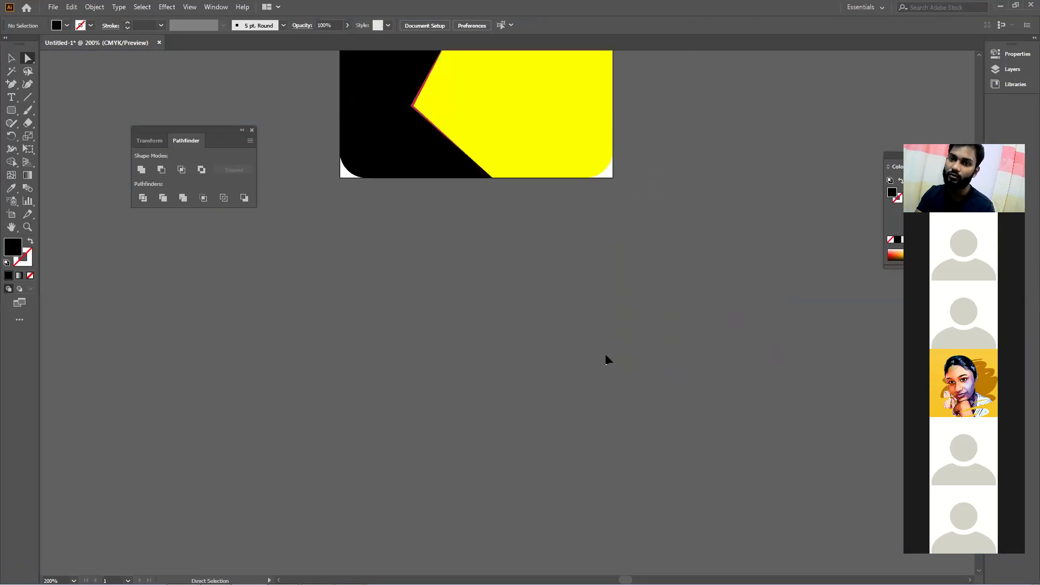
{"action": "scroll", "coordinate": [609, 351], "scroll_direction": "down", "scroll_amount": 2}
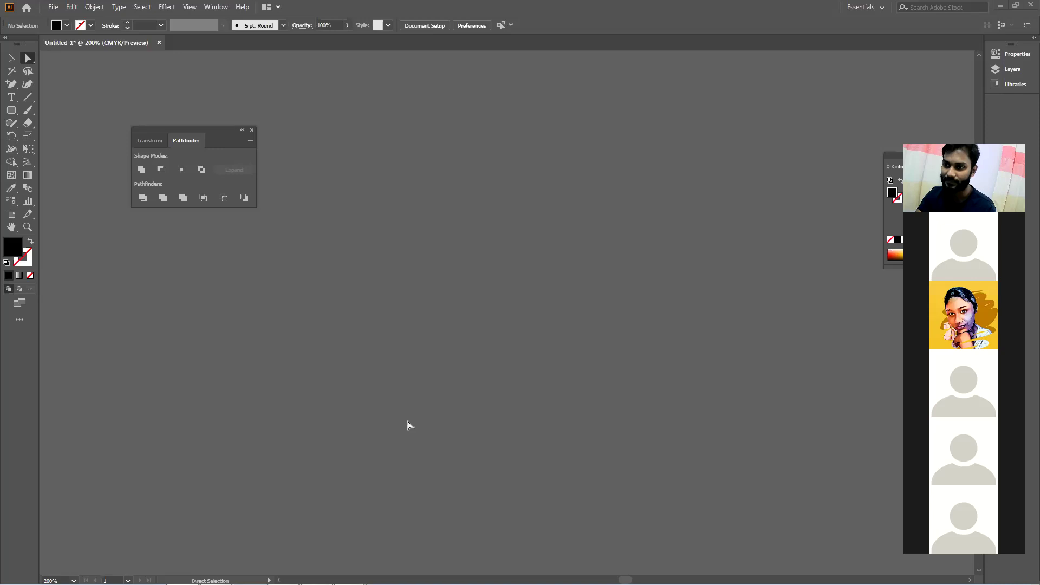
- Switch to Chrome to view the Google image results for food visiting cards
{"action": "mouse_move", "coordinate": [319, 584]}
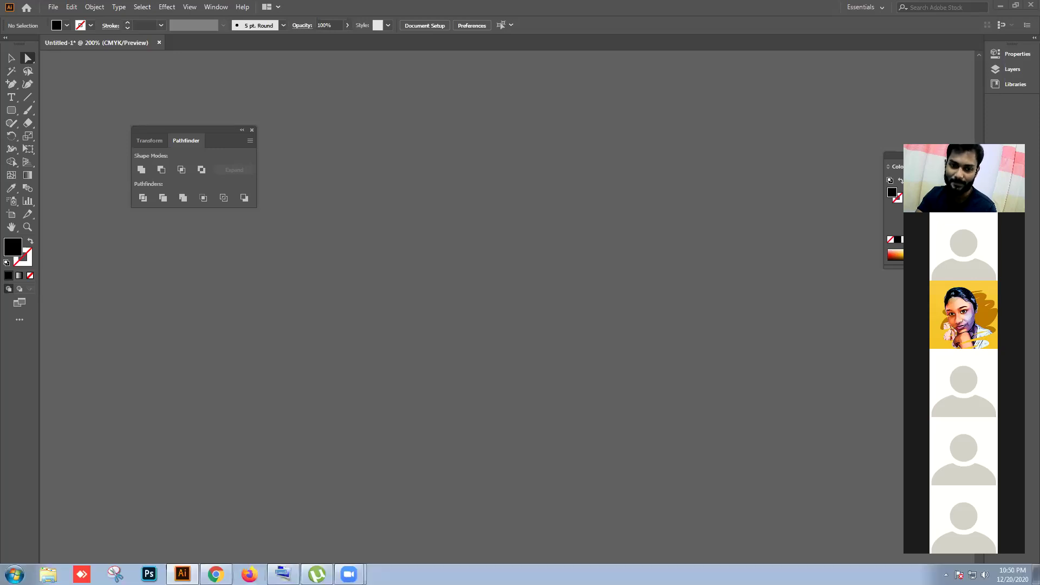
{"action": "left_click", "coordinate": [215, 576]}
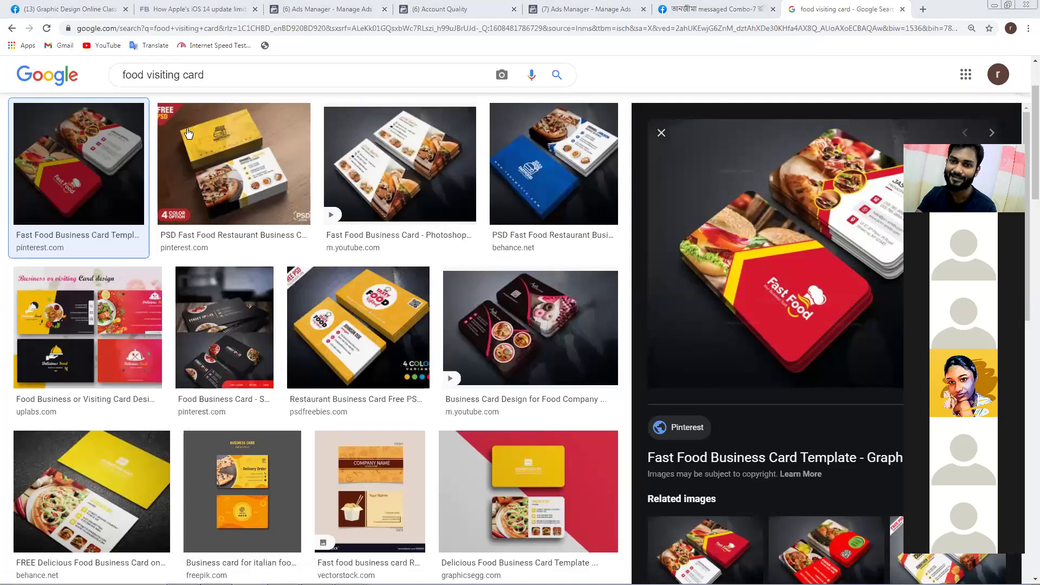
- Search for neymar in a new browser tab and show the image results
{"action": "left_click", "coordinate": [923, 9]}
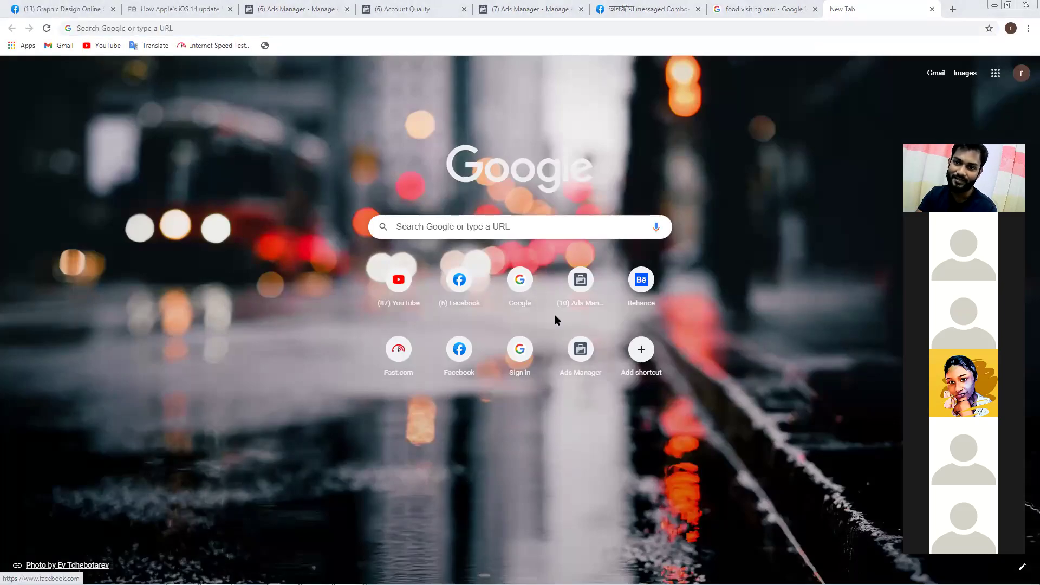
{"action": "left_click", "coordinate": [205, 28]}
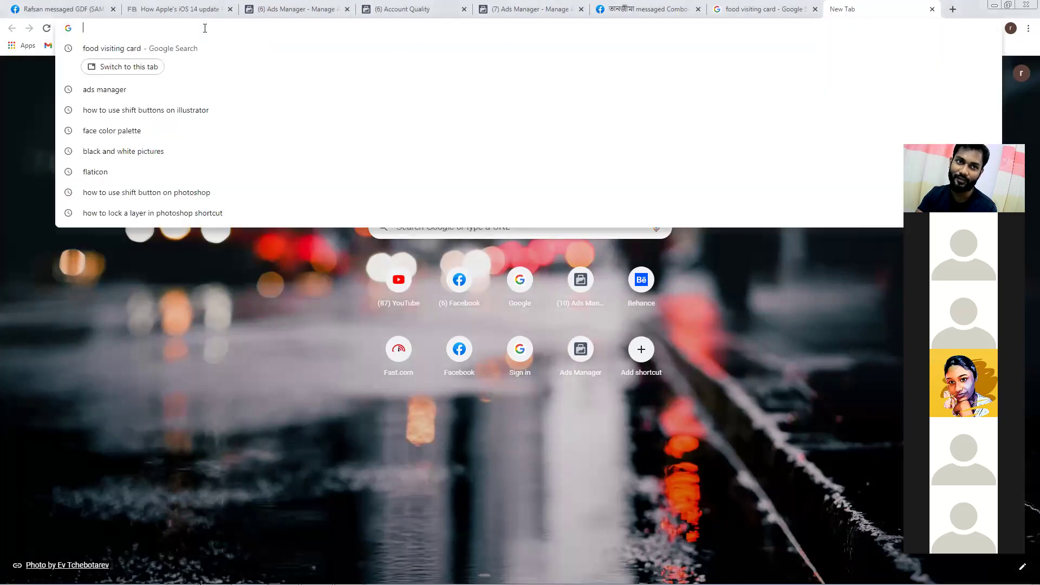
{"action": "type", "text": "ney"}
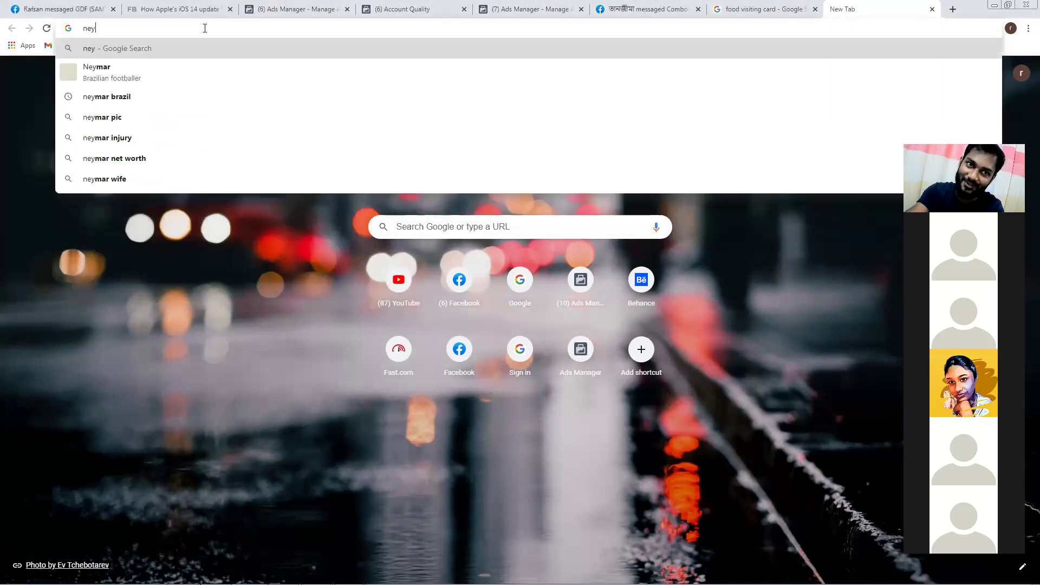
{"action": "key", "text": "Down"}
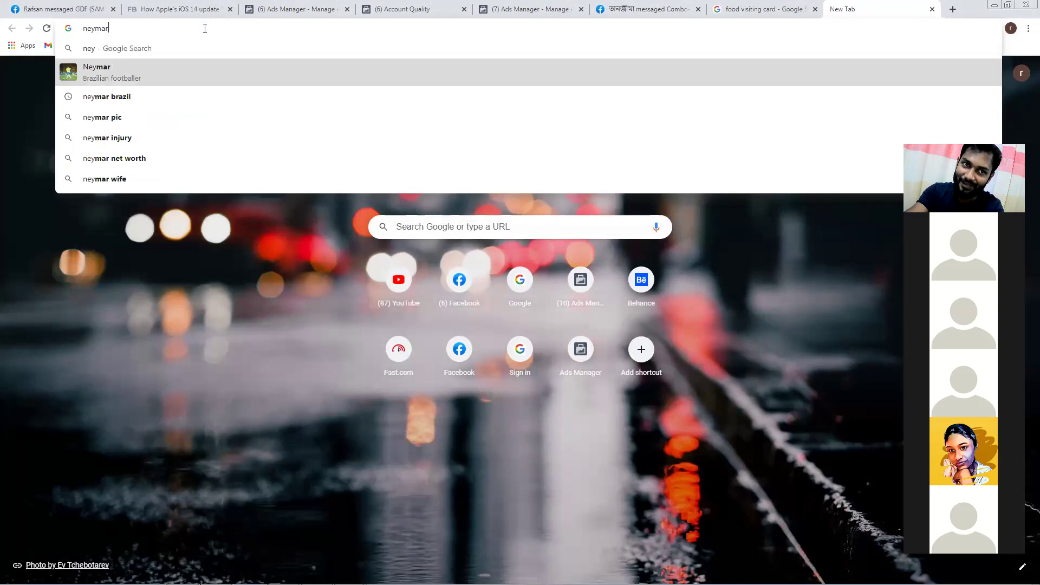
{"action": "key", "text": "Return"}
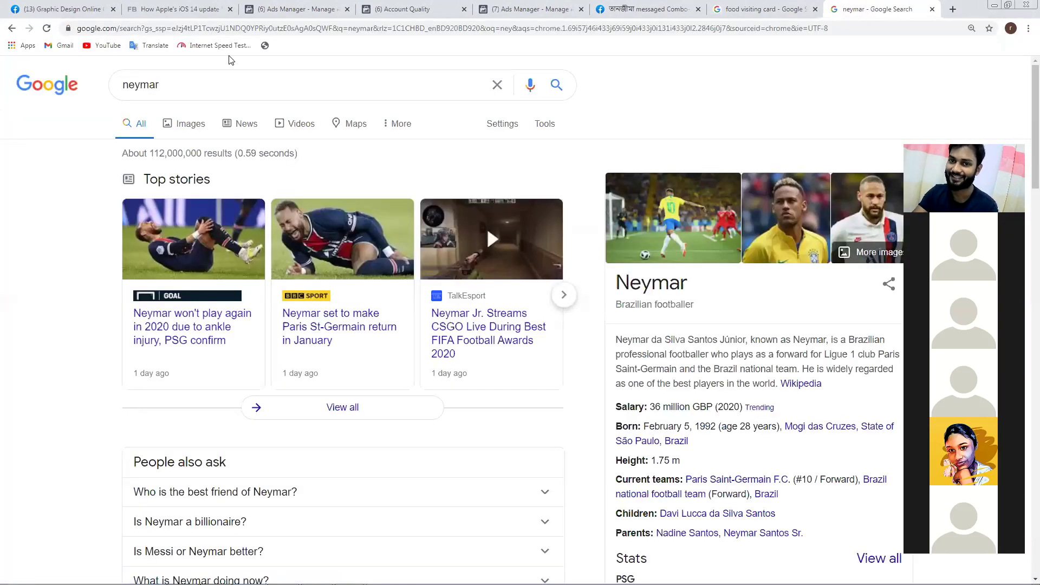
{"action": "left_click", "coordinate": [196, 129]}
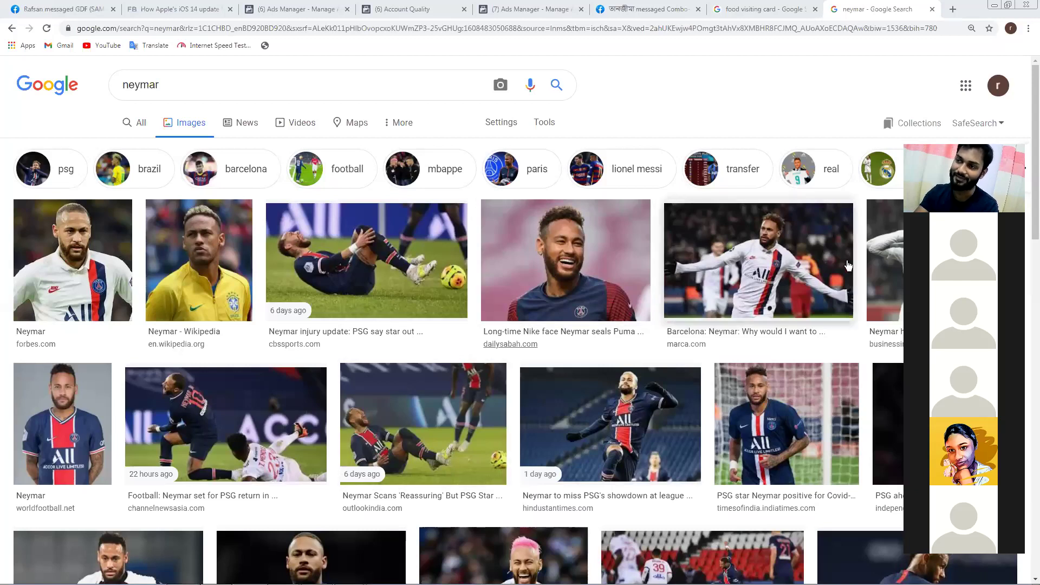
- Open the preview of the Champions League photo of Neymar raising both fists from the image results
{"action": "scroll", "coordinate": [1025, 218], "scroll_direction": "down", "scroll_amount": 2}
{"action": "scroll", "coordinate": [1025, 217], "scroll_direction": "down", "scroll_amount": 1}
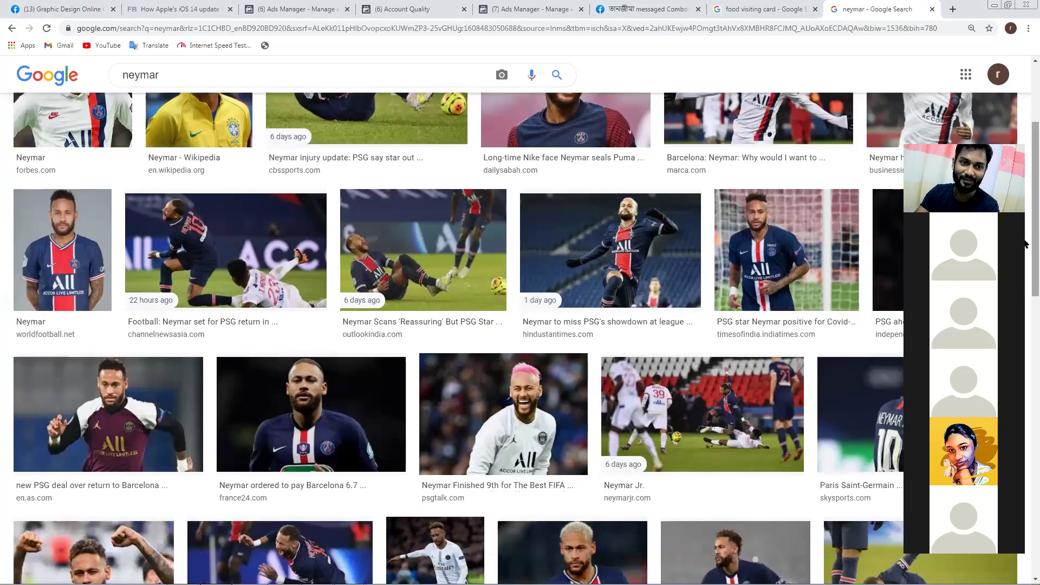
{"action": "scroll", "coordinate": [172, 367], "scroll_direction": "down", "scroll_amount": 2}
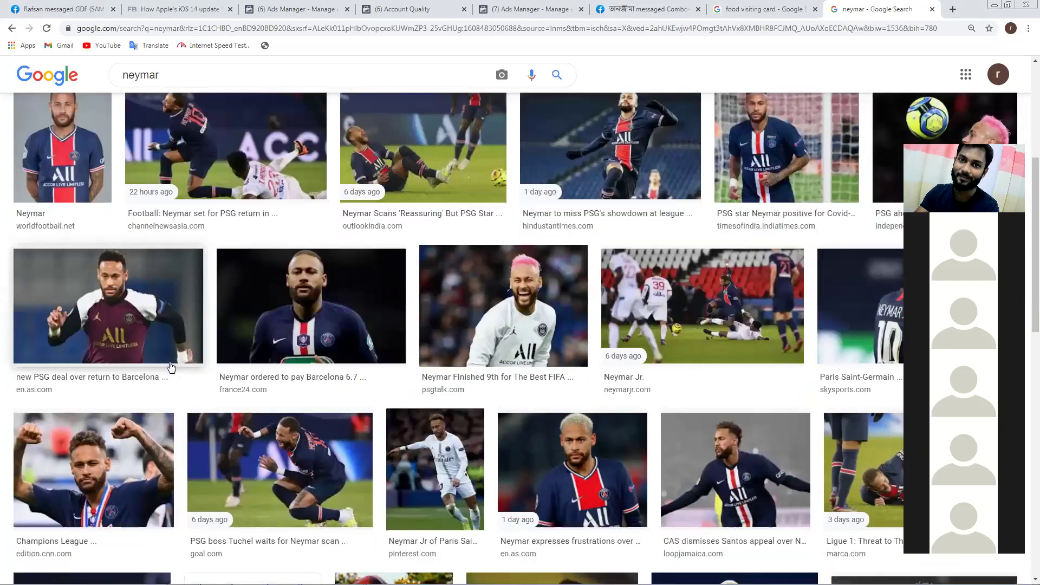
{"action": "left_click", "coordinate": [95, 471]}
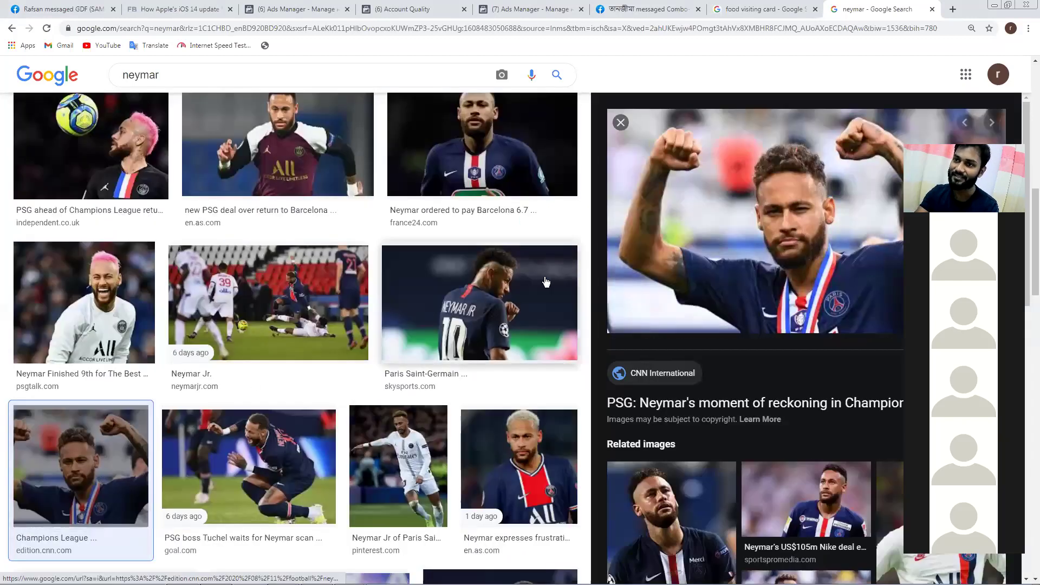
- Save the previewed photo to the Desktop as a JPEG image under its suggested file name
{"action": "right_click", "coordinate": [688, 233]}
{"action": "left_click", "coordinate": [718, 345]}
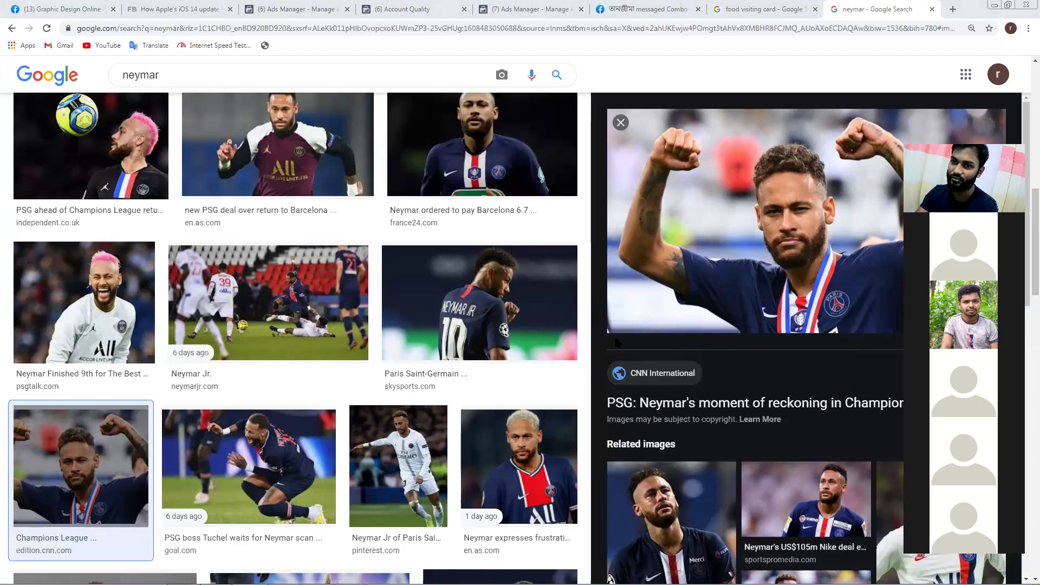
{"action": "right_click", "coordinate": [715, 196]}
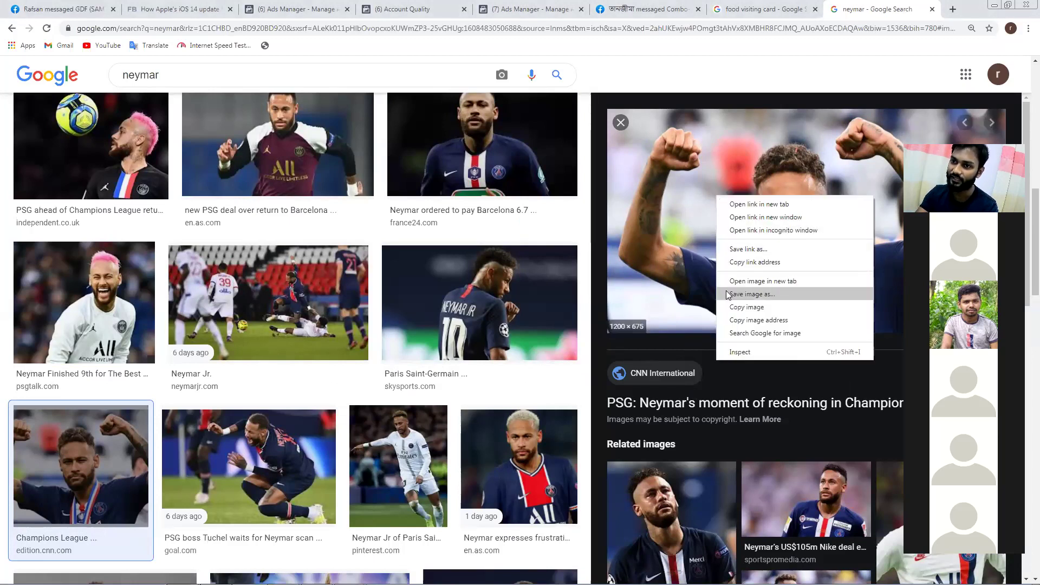
{"action": "left_click", "coordinate": [752, 295]}
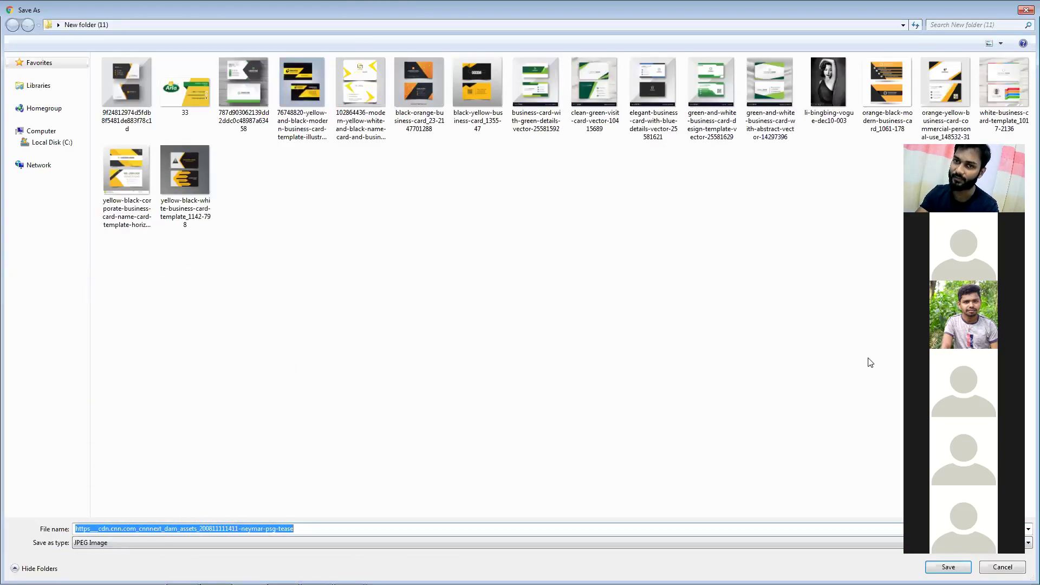
{"action": "left_click", "coordinate": [59, 67]}
{"action": "left_click", "coordinate": [112, 58]}
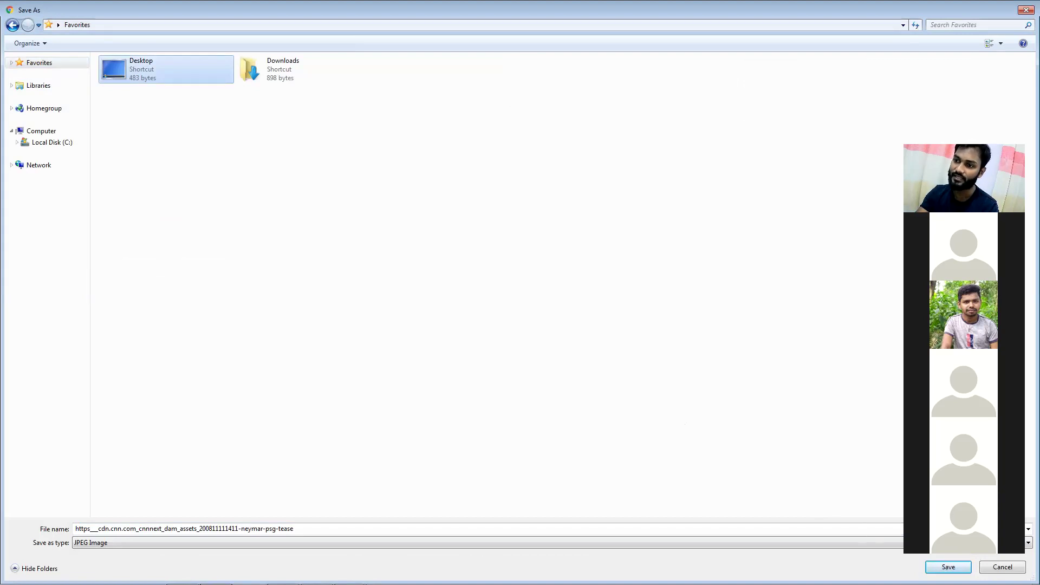
{"action": "key", "text": "Return"}
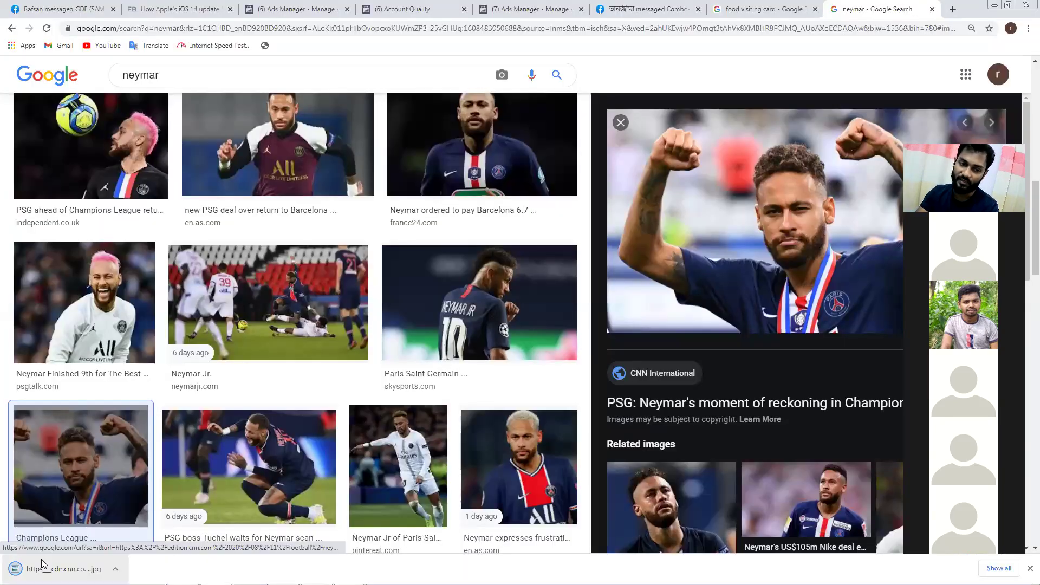
- Place the downloaded Neymar photo into the Illustrator document, below the black and yellow card, and deselect it
{"action": "left_click_drag", "start_coordinate": [62, 569], "coordinate": [240, 419]}
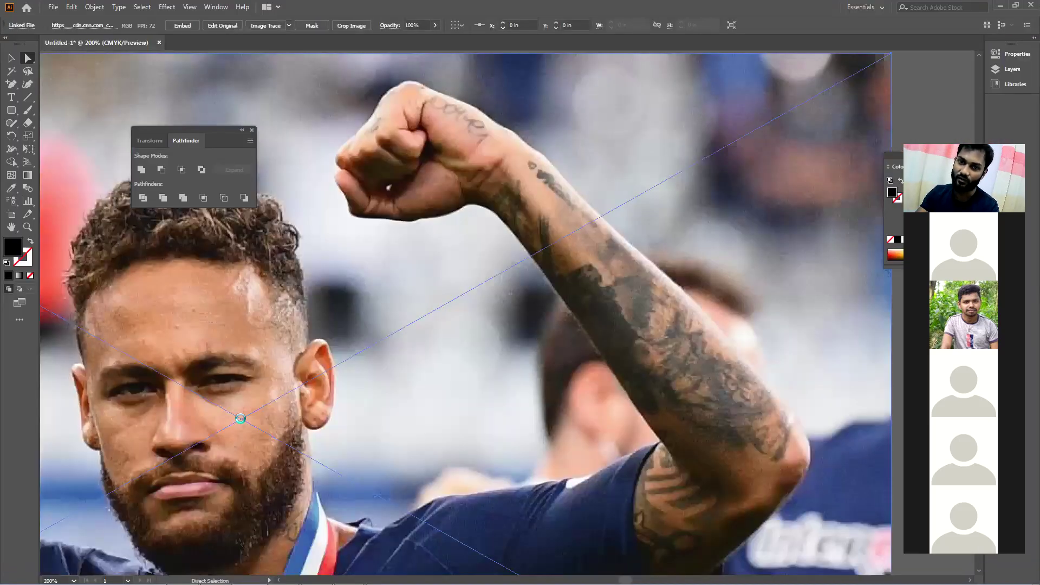
{"action": "scroll", "coordinate": [241, 418], "scroll_direction": "down", "scroll_amount": 4}
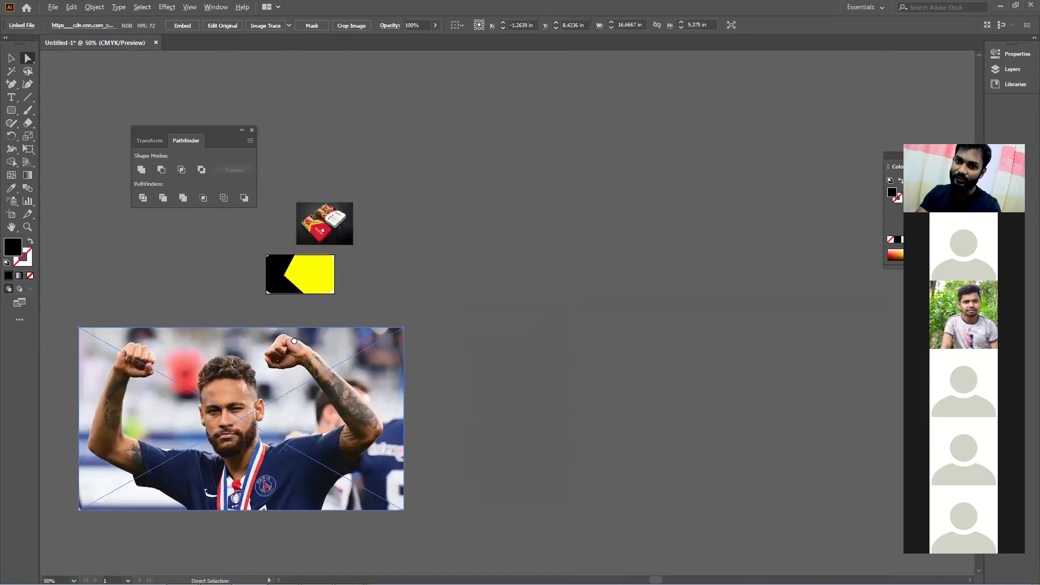
{"action": "scroll", "coordinate": [261, 302], "scroll_direction": "down", "scroll_amount": 3}
{"action": "scroll", "coordinate": [304, 281], "scroll_direction": "down", "scroll_amount": 1}
{"action": "scroll", "coordinate": [303, 281], "scroll_direction": "left", "scroll_amount": 1}
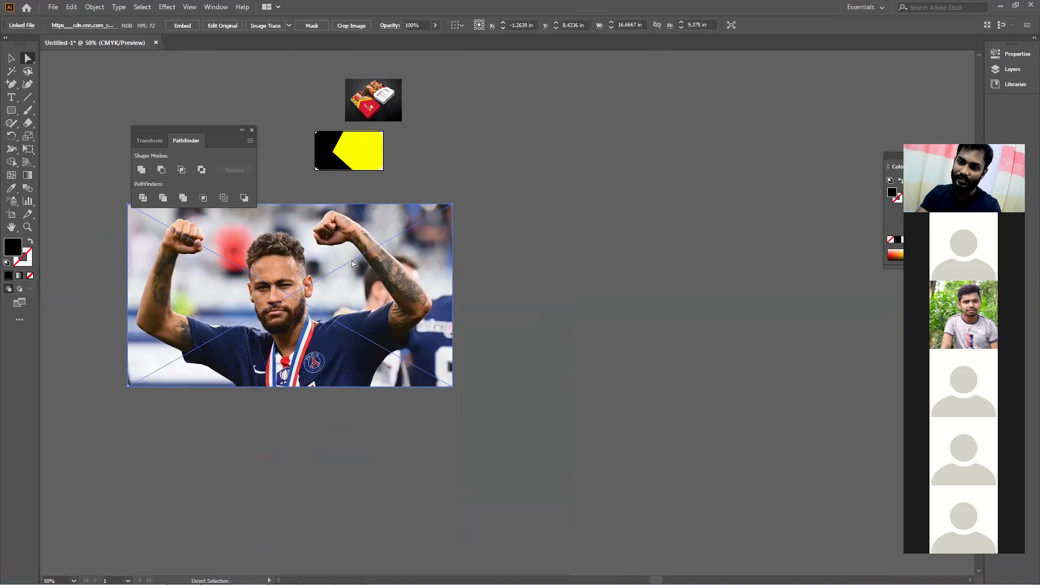
{"action": "scroll", "coordinate": [488, 362], "scroll_direction": "left", "scroll_amount": 2}
{"action": "scroll", "coordinate": [367, 318], "scroll_direction": "up", "scroll_amount": 1}
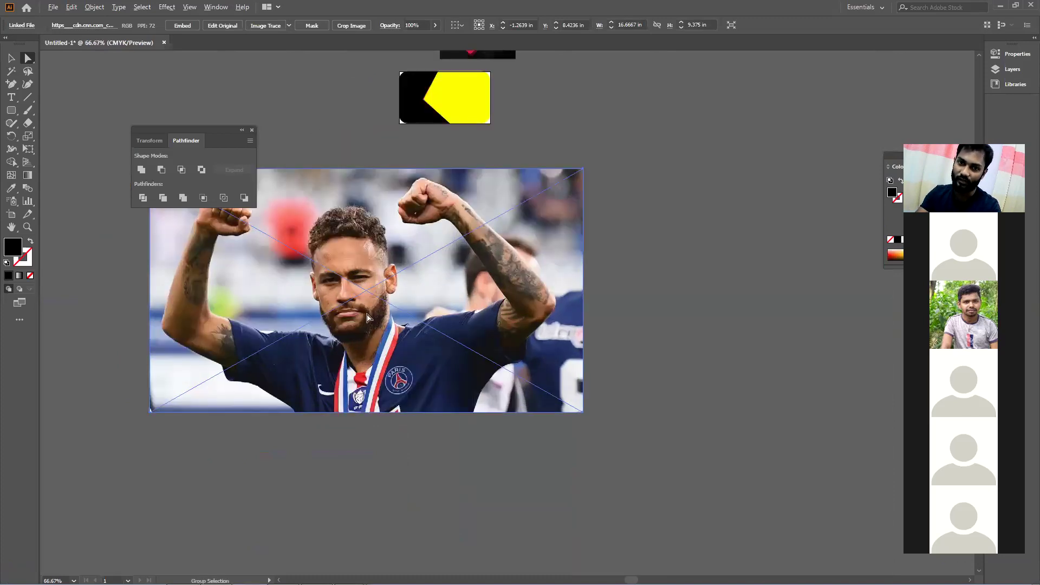
{"action": "scroll", "coordinate": [370, 314], "scroll_direction": "up", "scroll_amount": 1}
{"action": "scroll", "coordinate": [370, 315], "scroll_direction": "left", "scroll_amount": 1}
{"action": "left_click", "coordinate": [368, 437]}
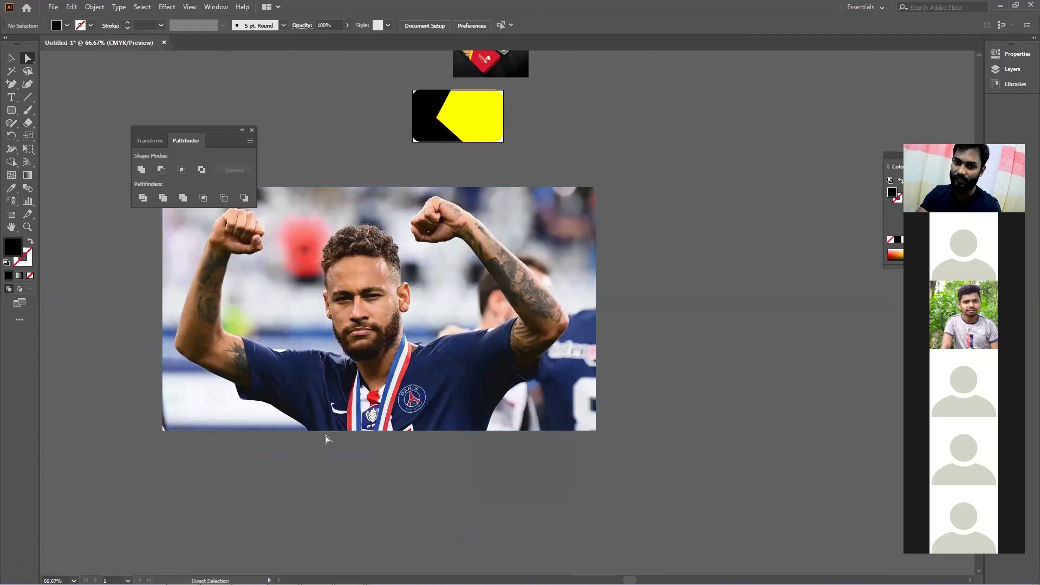
- Scale the placed photo down proportionally to about 8.33 by 4.69 in
{"action": "left_click", "coordinate": [393, 271]}
{"action": "key", "text": "v"}
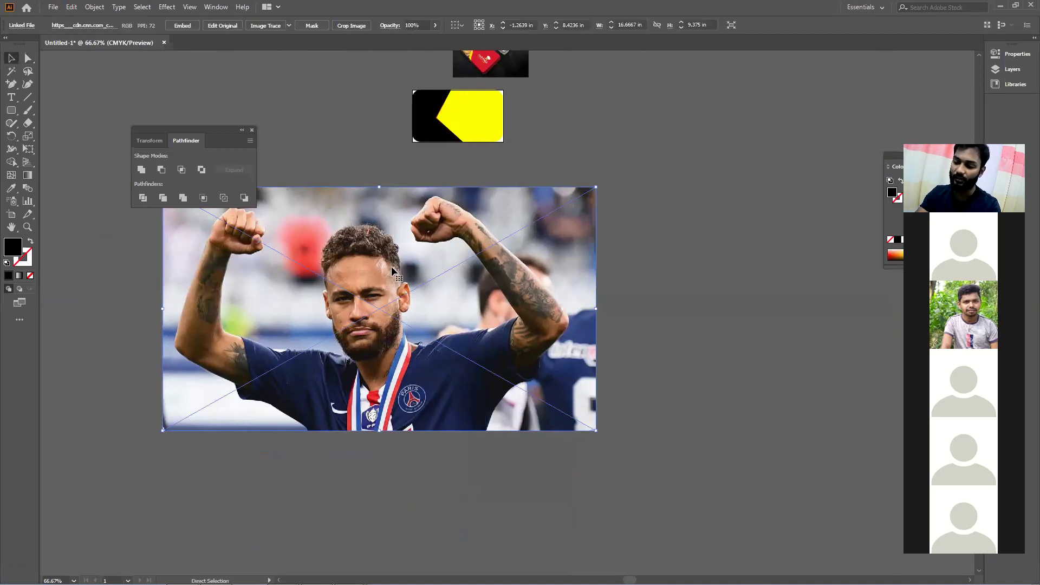
{"action": "left_click_drag", "start_coordinate": [596, 432], "coordinate": [407, 307]}
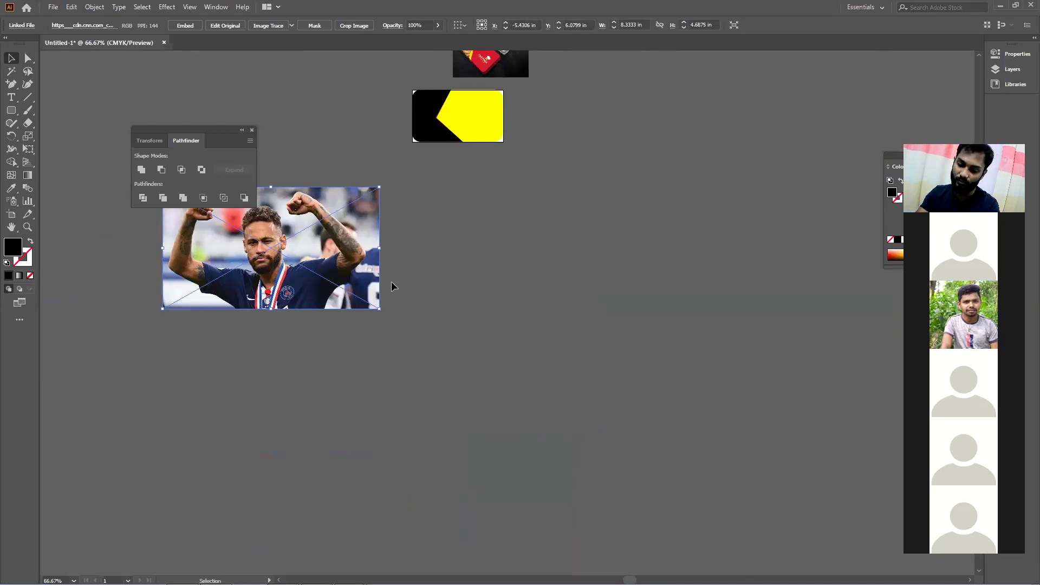
- Draw a circle about 4.48 in across beside the photo with the Ellipse tool and fill it with magenta
{"action": "left_click", "coordinate": [6, 111]}
{"action": "left_click", "coordinate": [61, 136]}
{"action": "left_click_drag", "start_coordinate": [431, 226], "coordinate": [548, 342]}
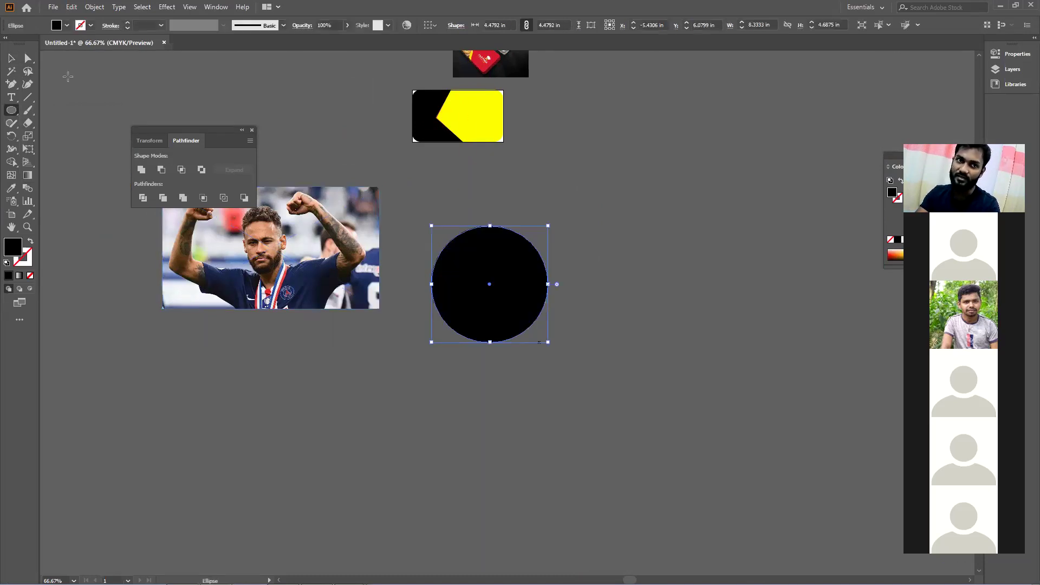
{"action": "left_click", "coordinate": [67, 26]}
{"action": "left_click", "coordinate": [76, 49]}
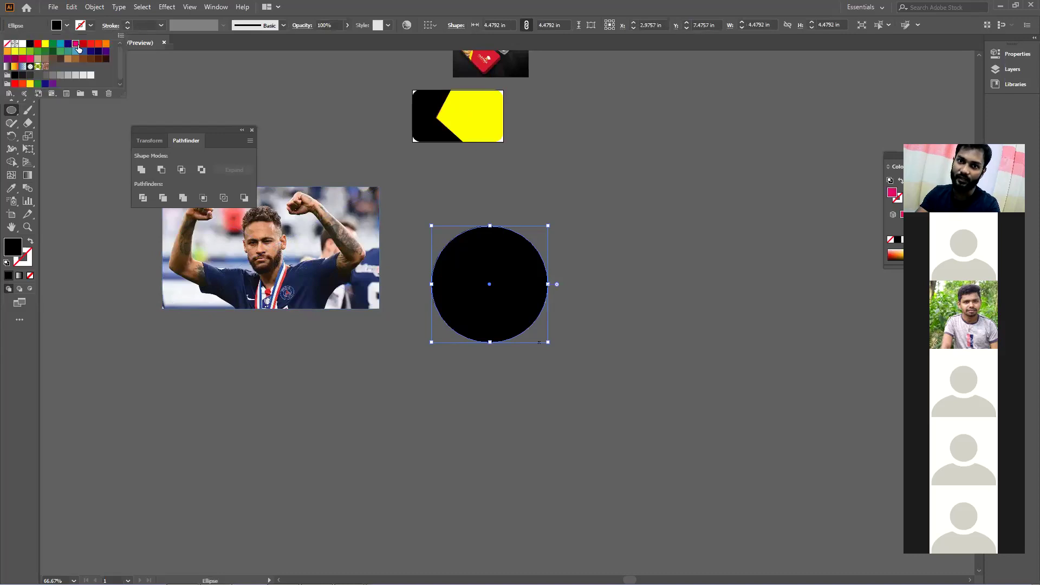
- Move the magenta circle over the face in the photo and shrink it to about 3.82 in across
{"action": "key", "text": "v"}
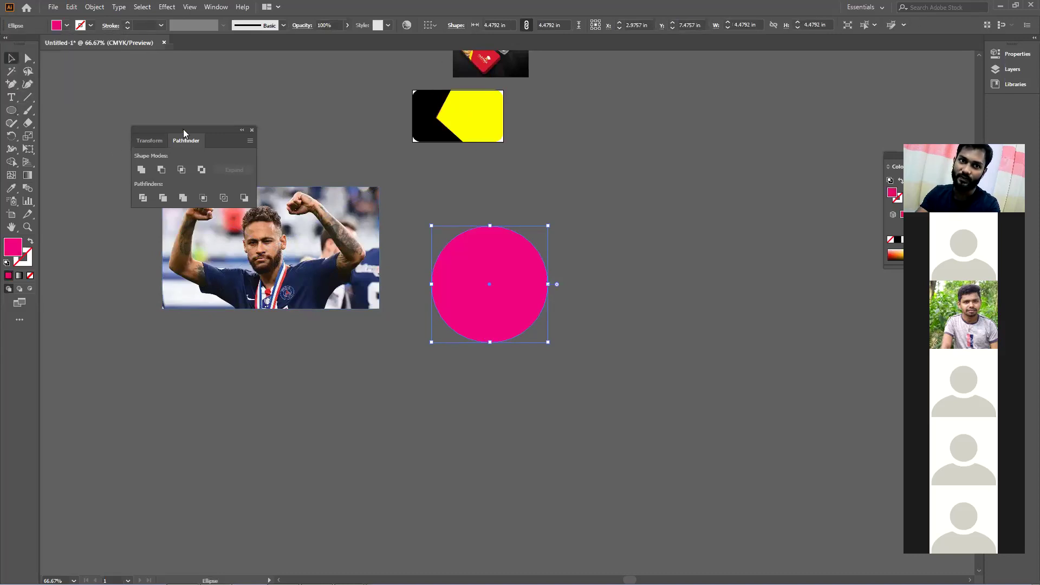
{"action": "left_click_drag", "start_coordinate": [183, 130], "coordinate": [81, 137]}
{"action": "left_click_drag", "start_coordinate": [502, 295], "coordinate": [284, 259]}
{"action": "left_click_drag", "start_coordinate": [328, 189], "coordinate": [315, 208]}
{"action": "left_click_drag", "start_coordinate": [292, 247], "coordinate": [277, 247]}
{"action": "left_click", "coordinate": [483, 256]}
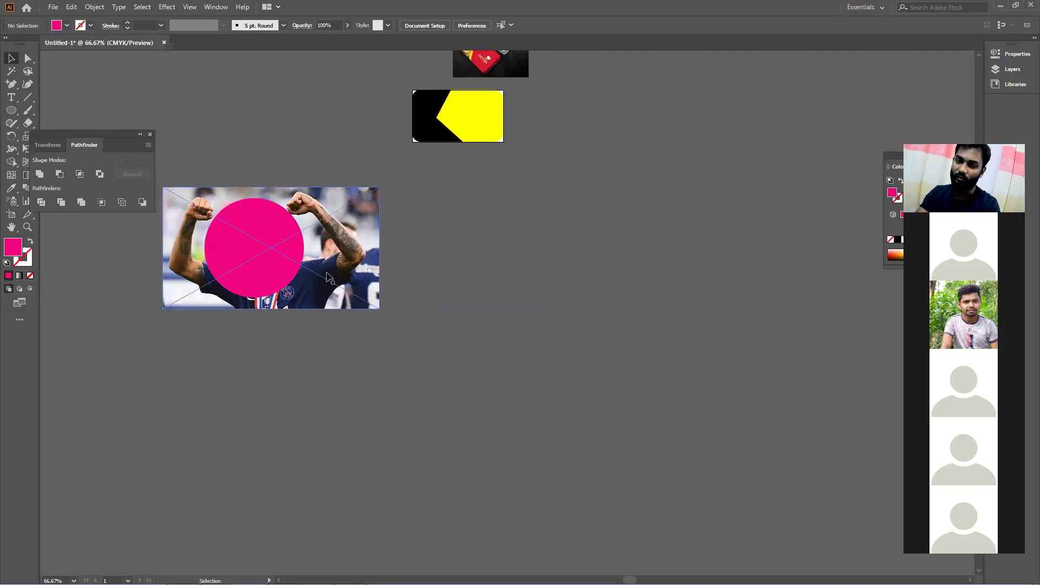
{"action": "left_click_drag", "start_coordinate": [272, 275], "coordinate": [254, 310]}
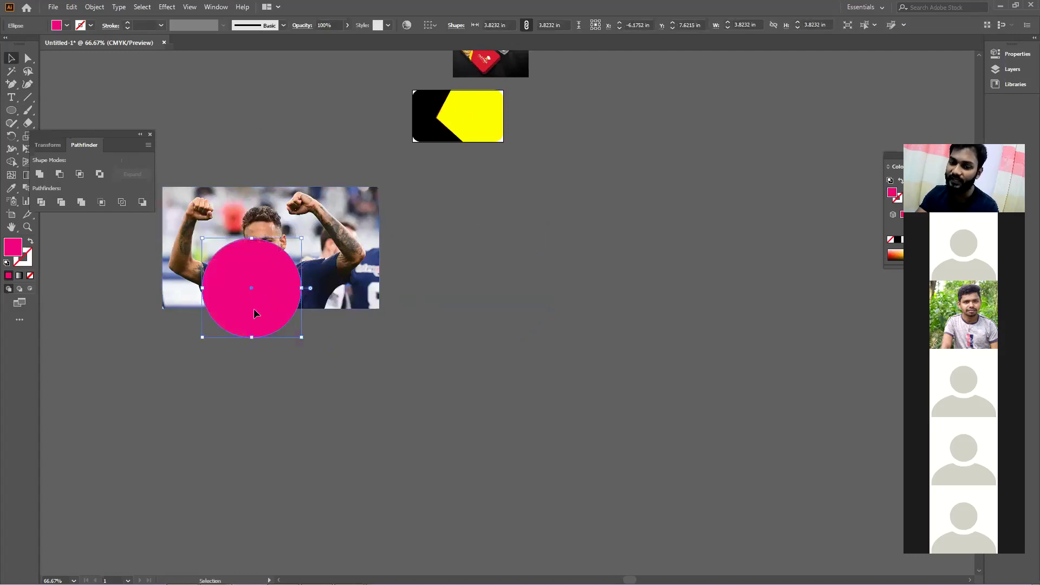
{"action": "key", "text": "ctrl+z"}
{"action": "key", "text": "ctrl+z"}
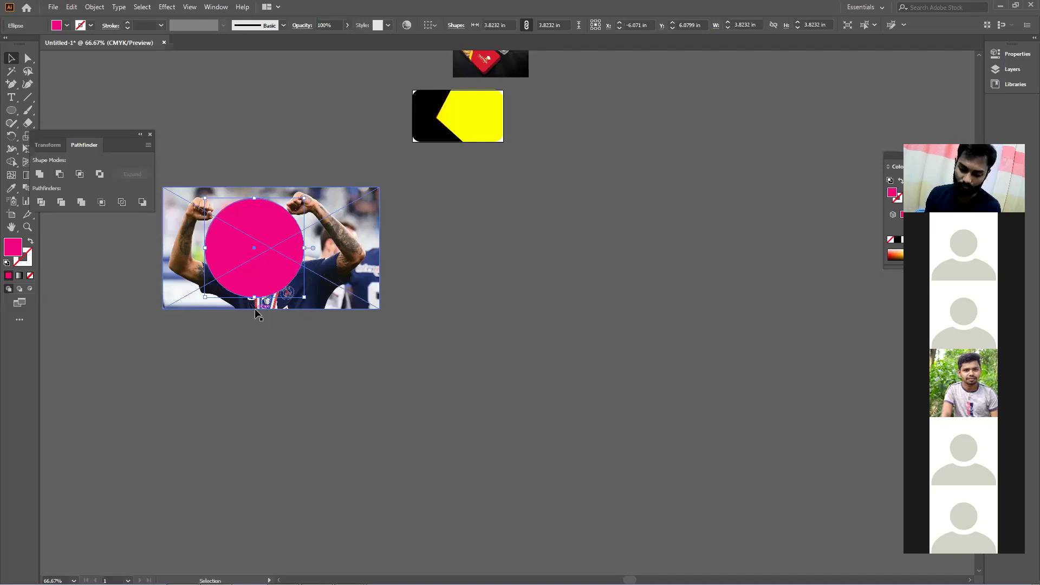
- Select the magenta circle together with the photo and make a clipping mask from them
{"action": "left_click", "coordinate": [343, 327]}
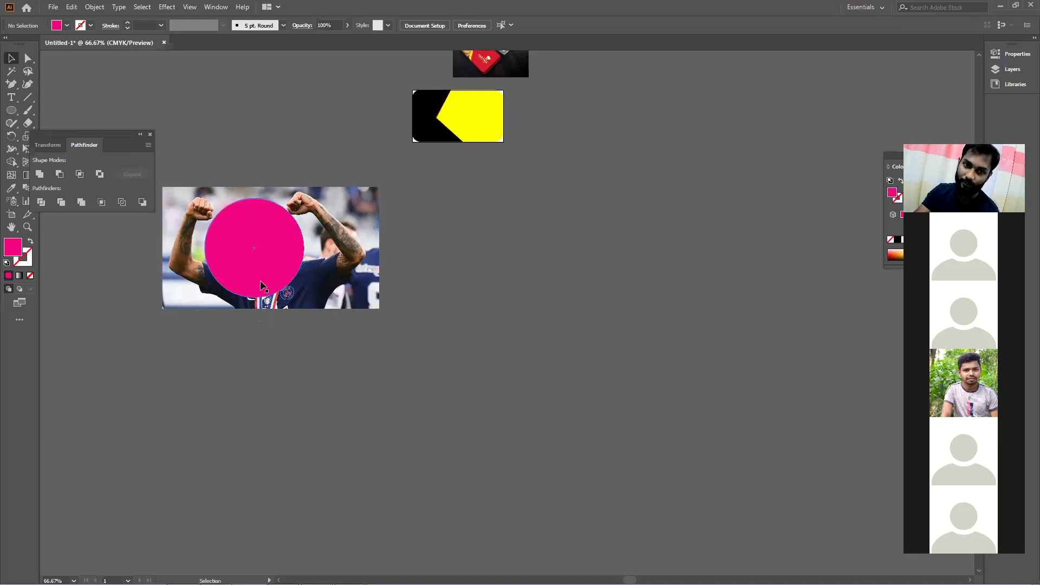
{"action": "left_click_drag", "start_coordinate": [345, 447], "coordinate": [273, 200]}
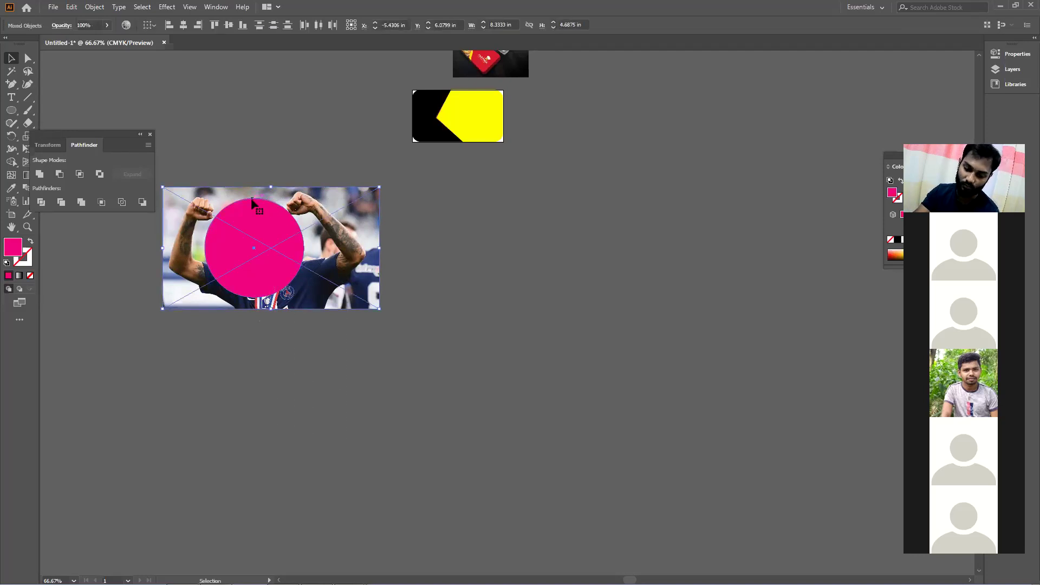
{"action": "right_click", "coordinate": [243, 219]}
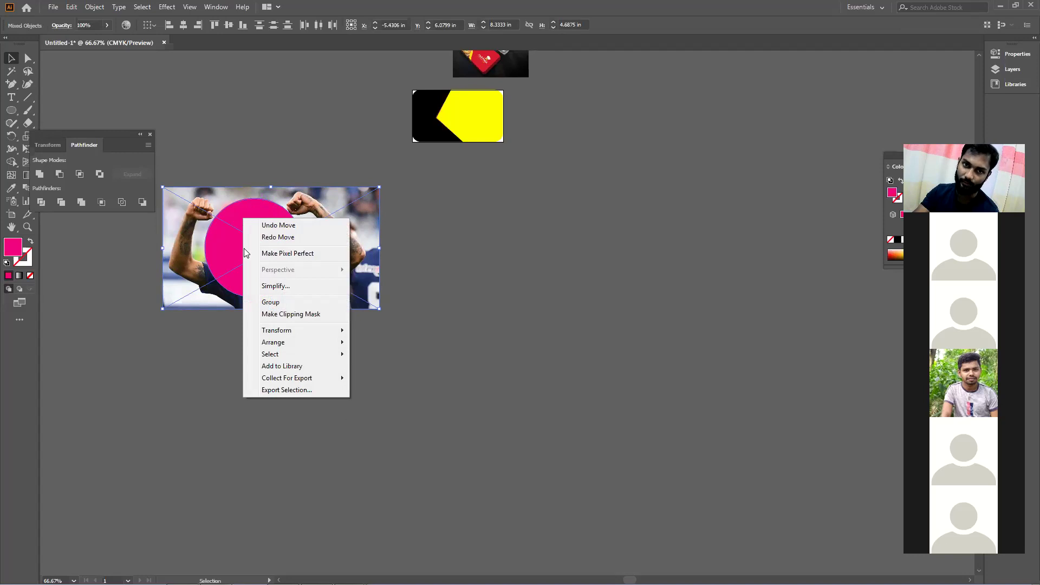
{"action": "left_click", "coordinate": [291, 314]}
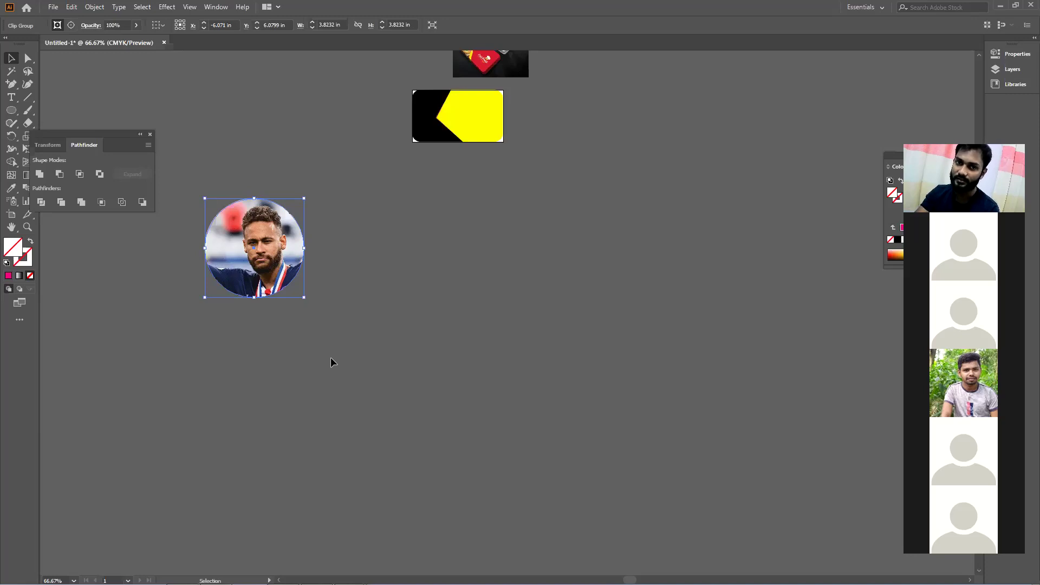
{"action": "scroll", "coordinate": [331, 362], "scroll_direction": "down", "scroll_amount": 3}
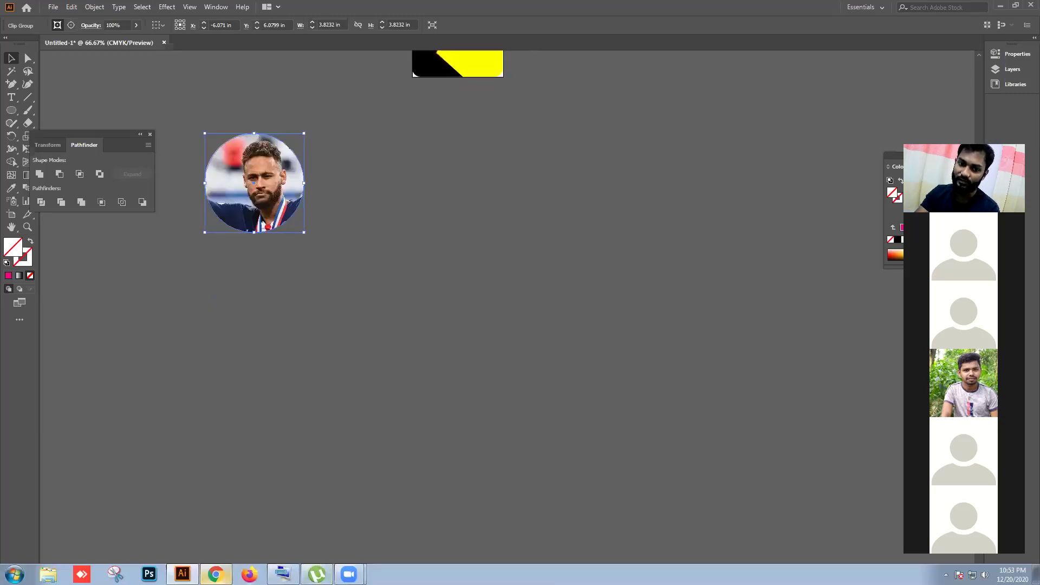
- Switch to Chrome and replace the neymar image search with one for pizza
{"action": "left_click", "coordinate": [215, 574]}
{"action": "double_click", "coordinate": [140, 74]}
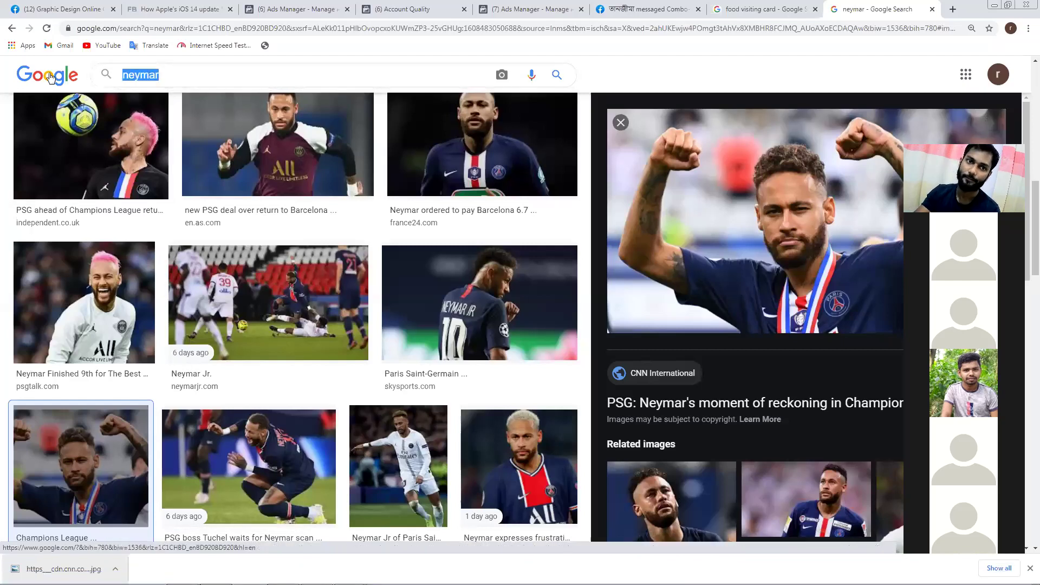
{"action": "type", "text": "pizza"}
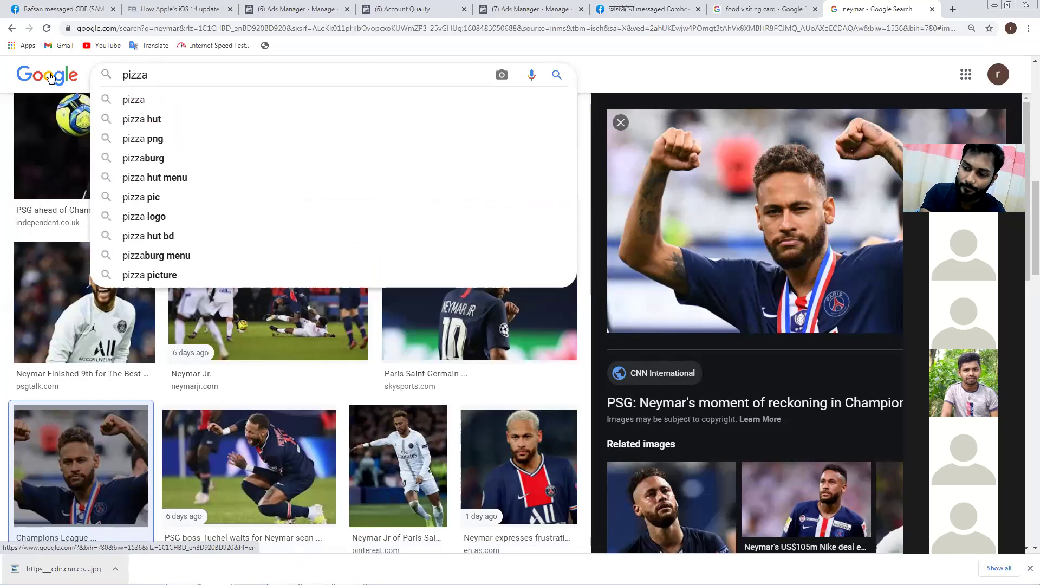
{"action": "key", "text": "Return"}
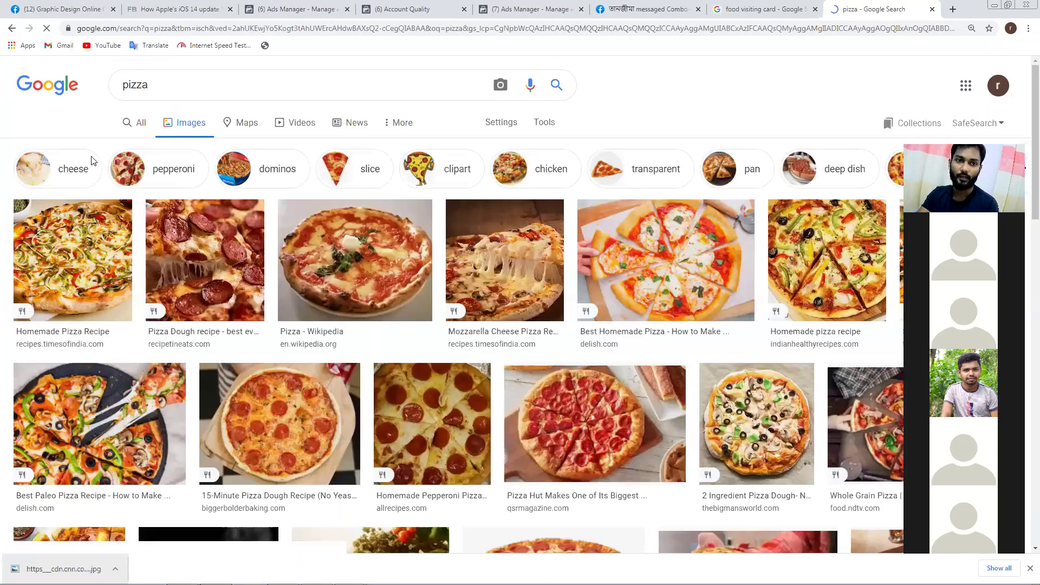
- Find the cheesy pizza photo with a slice being lifted from grazianoscorona.com in the image results and copy the image
{"action": "scroll", "coordinate": [210, 383], "scroll_direction": "down", "scroll_amount": 5}
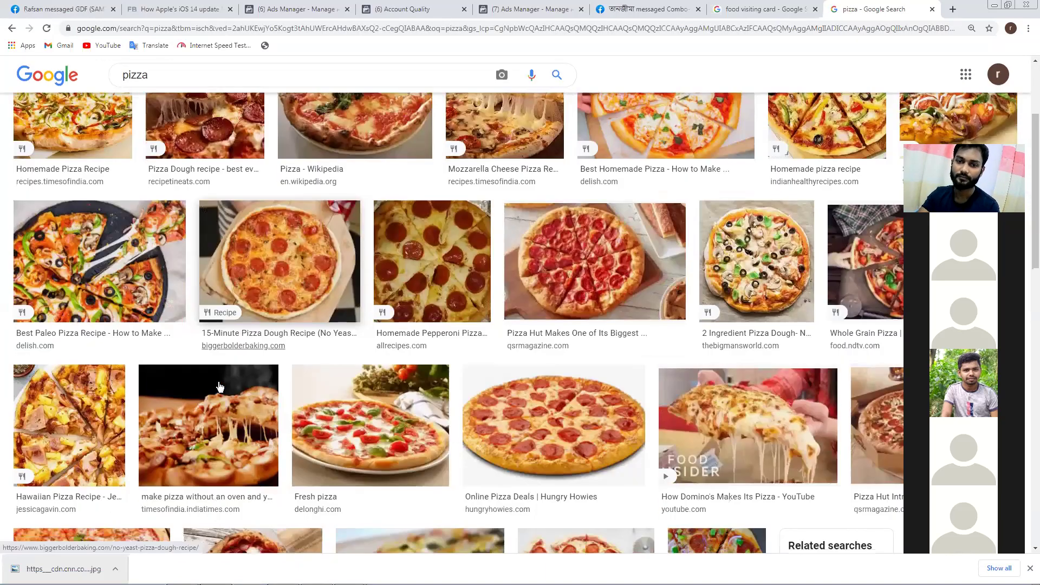
{"action": "scroll", "coordinate": [220, 386], "scroll_direction": "down", "scroll_amount": 2}
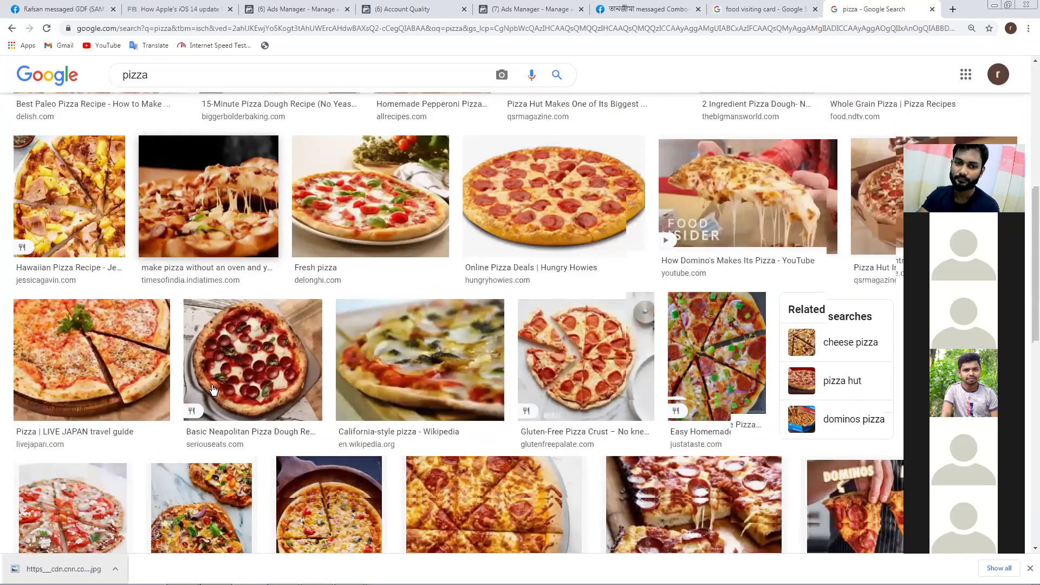
{"action": "scroll", "coordinate": [210, 390], "scroll_direction": "down", "scroll_amount": 4}
{"action": "scroll", "coordinate": [209, 389], "scroll_direction": "down", "scroll_amount": 3}
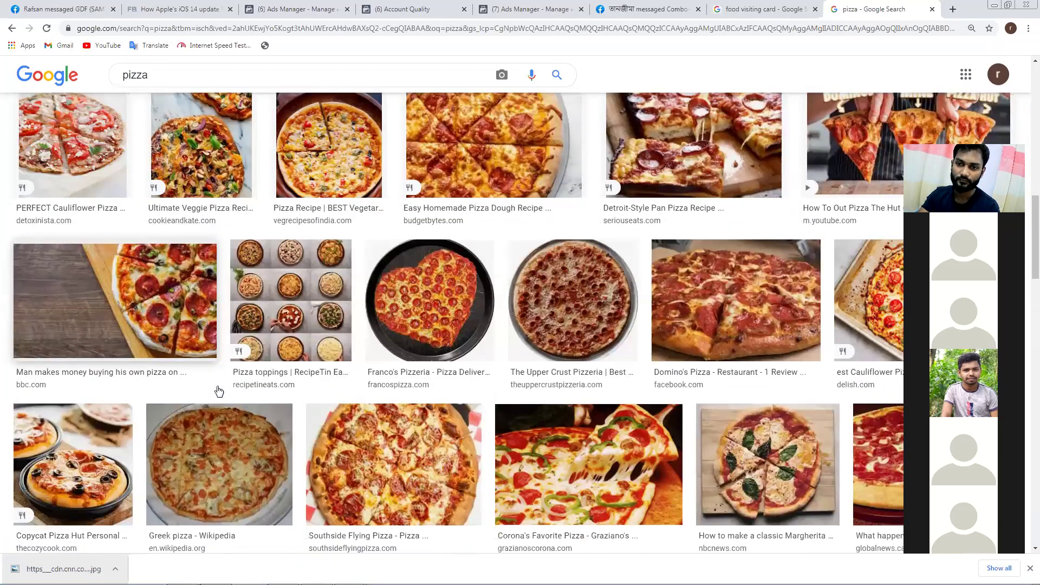
{"action": "scroll", "coordinate": [517, 331], "scroll_direction": "down", "scroll_amount": 3}
{"action": "left_click", "coordinate": [516, 331]}
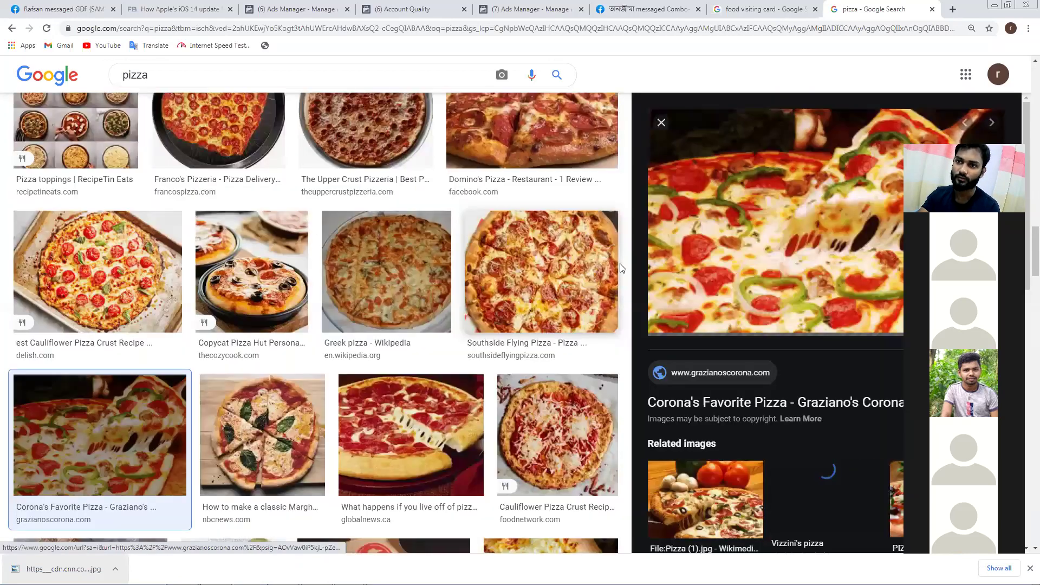
{"action": "right_click", "coordinate": [769, 220]}
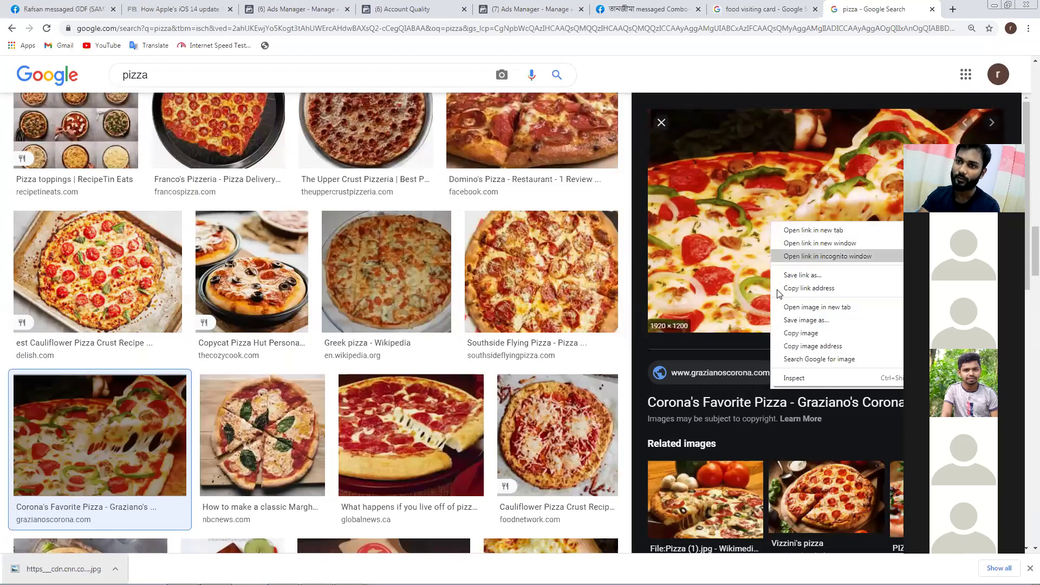
{"action": "left_click", "coordinate": [792, 333]}
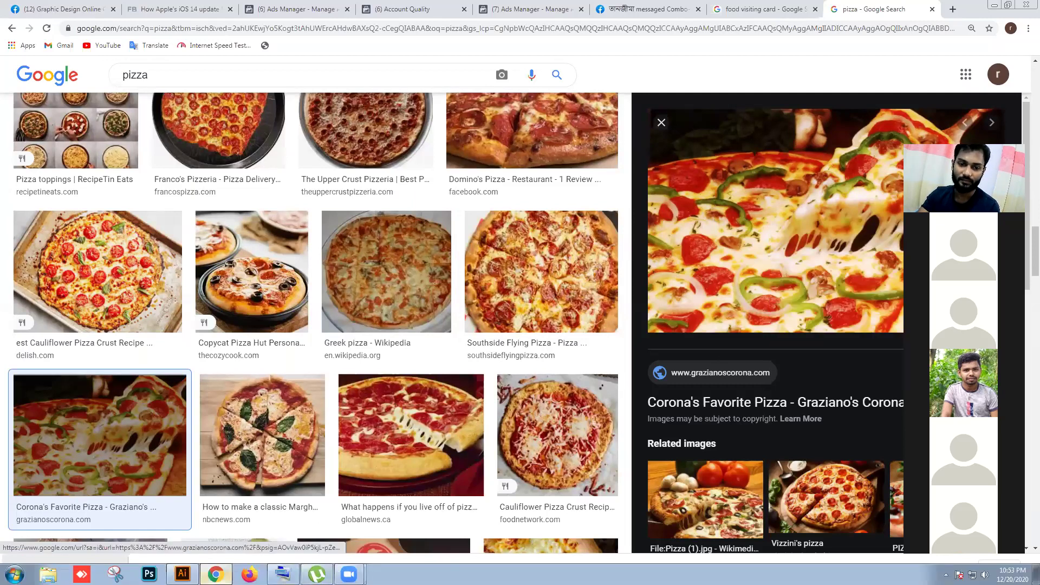
- Switch to Illustrator and paste the copied pizza photo into the business card document
{"action": "left_click", "coordinate": [215, 574]}
{"action": "left_click", "coordinate": [183, 574]}
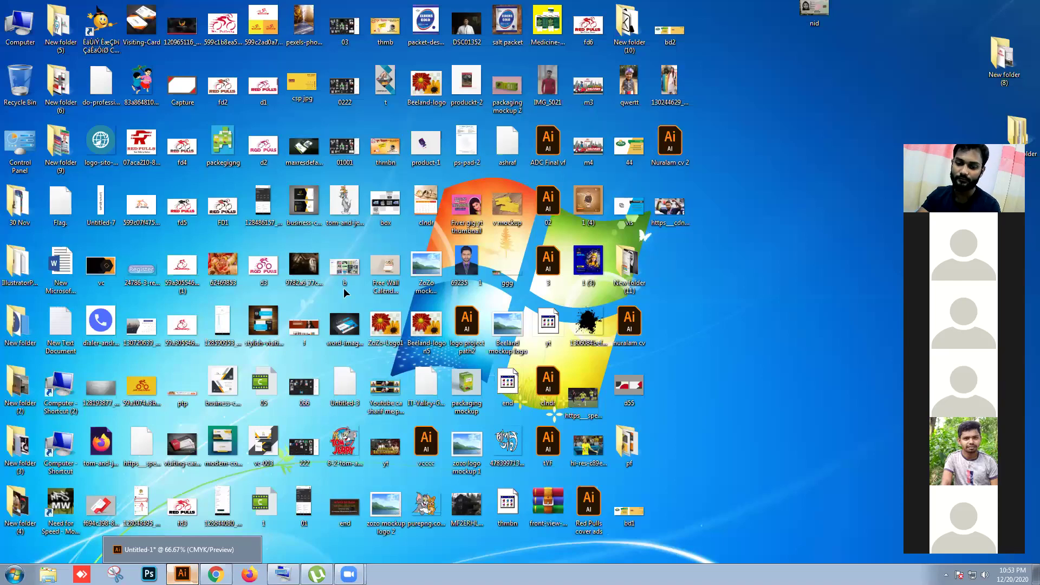
{"action": "key", "text": "alt+Tab"}
{"action": "key", "text": "ctrl+z"}
{"action": "key", "text": "ctrl+z"}
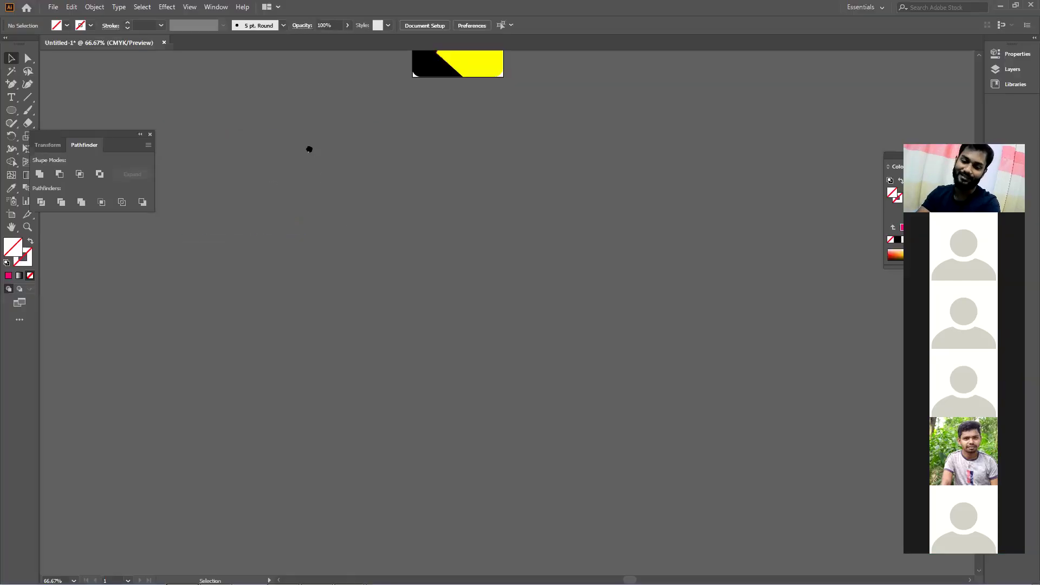
{"action": "scroll", "coordinate": [310, 149], "scroll_direction": "up", "scroll_amount": 5}
{"action": "scroll", "coordinate": [233, 267], "scroll_direction": "right", "scroll_amount": 3}
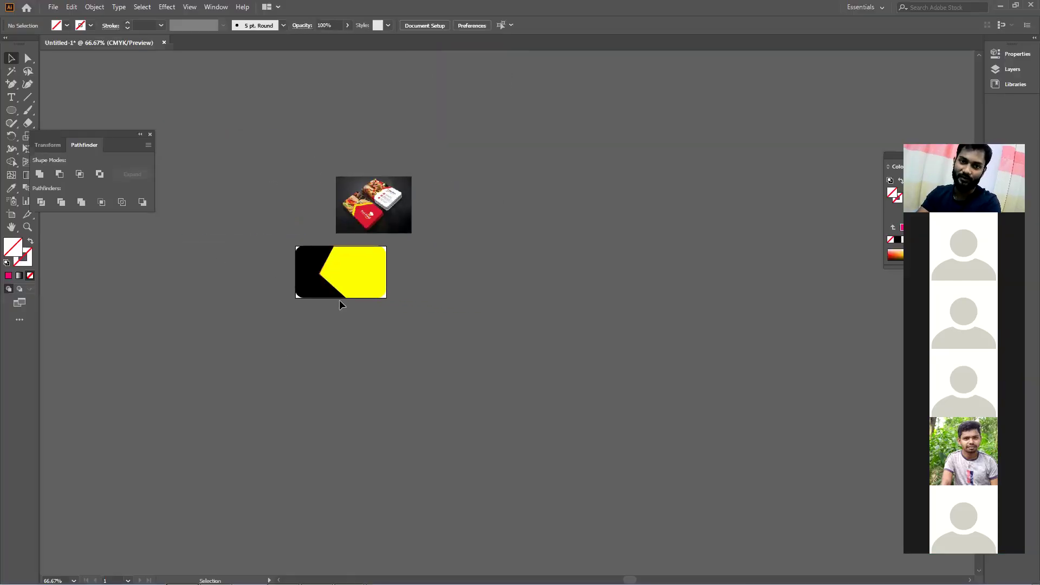
{"action": "scroll", "coordinate": [339, 300], "scroll_direction": "up", "scroll_amount": 3}
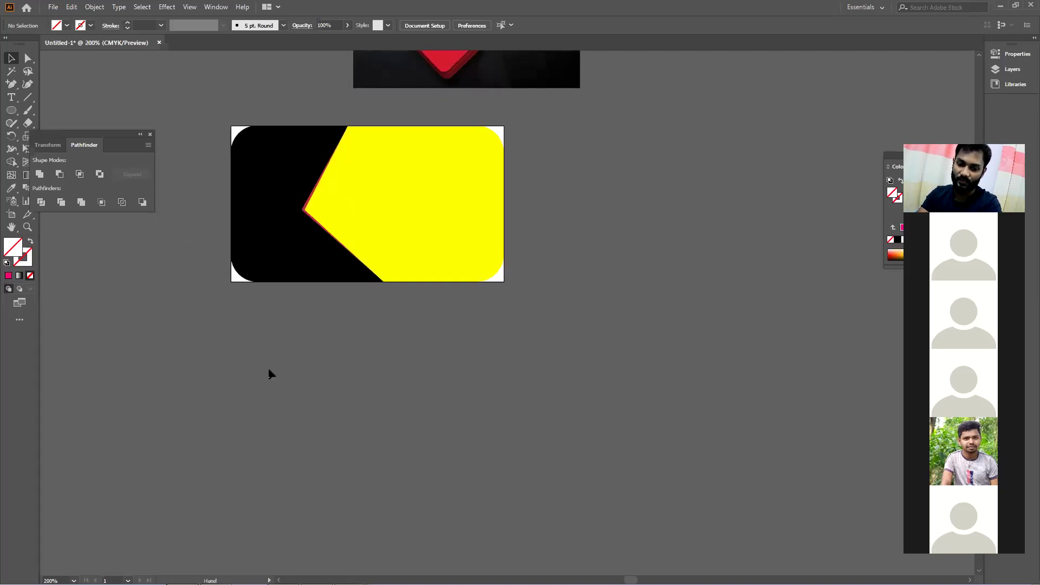
{"action": "key", "text": "ctrl+z"}
{"action": "scroll", "coordinate": [269, 373], "scroll_direction": "down", "scroll_amount": 2}
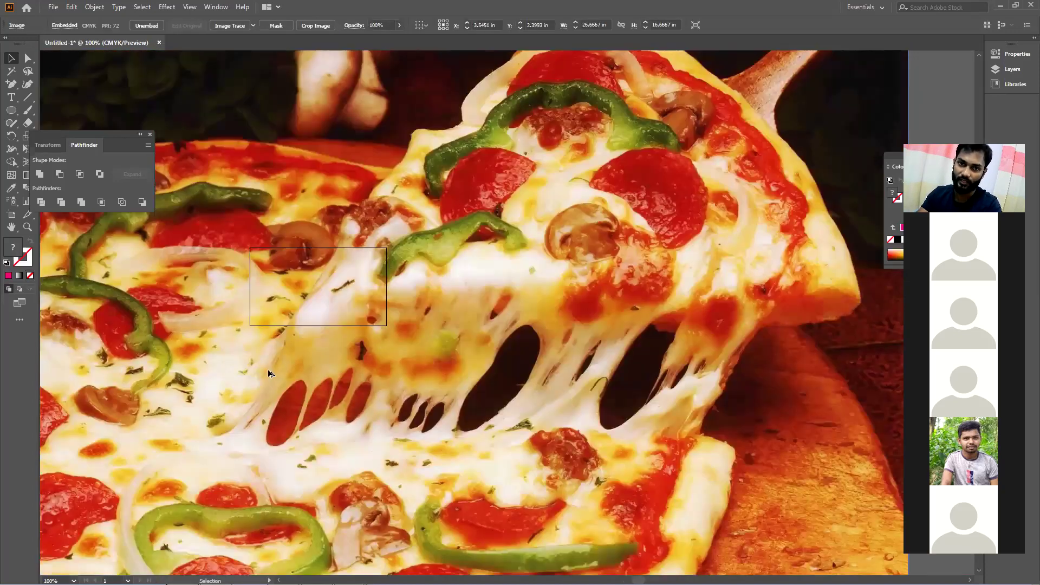
- Shrink the pasted pizza photo to about 9.99 × 6.25 in and move it to the card's left side
{"action": "scroll", "coordinate": [270, 374], "scroll_direction": "down", "scroll_amount": 2}
{"action": "scroll", "coordinate": [238, 241], "scroll_direction": "up", "scroll_amount": 2}
{"action": "scroll", "coordinate": [239, 241], "scroll_direction": "left", "scroll_amount": 3}
{"action": "left_click_drag", "start_coordinate": [137, 245], "coordinate": [463, 448]}
{"action": "left_click_drag", "start_coordinate": [655, 508], "coordinate": [333, 421]}
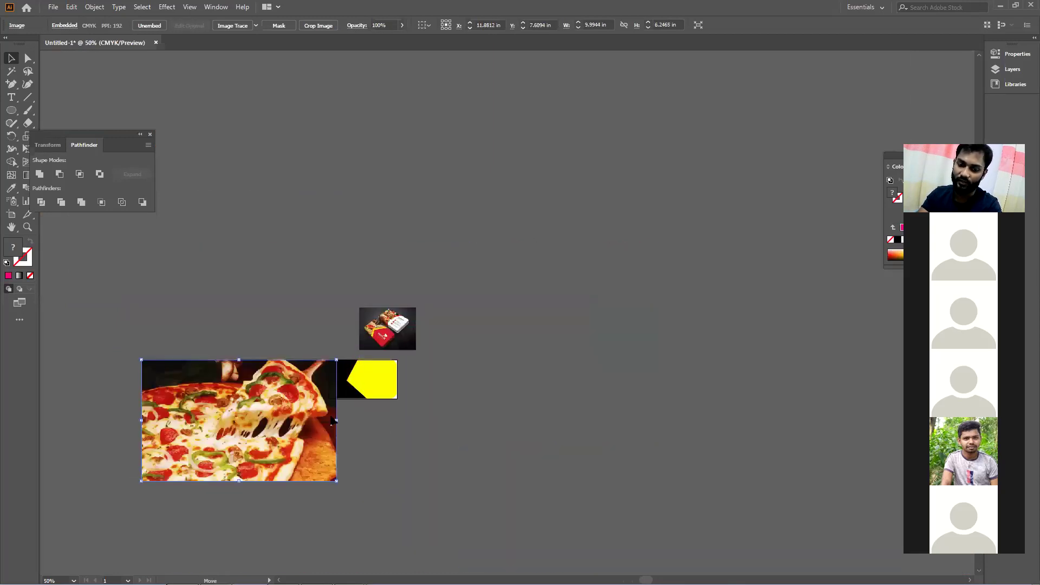
{"action": "scroll", "coordinate": [332, 421], "scroll_direction": "up", "scroll_amount": 2}
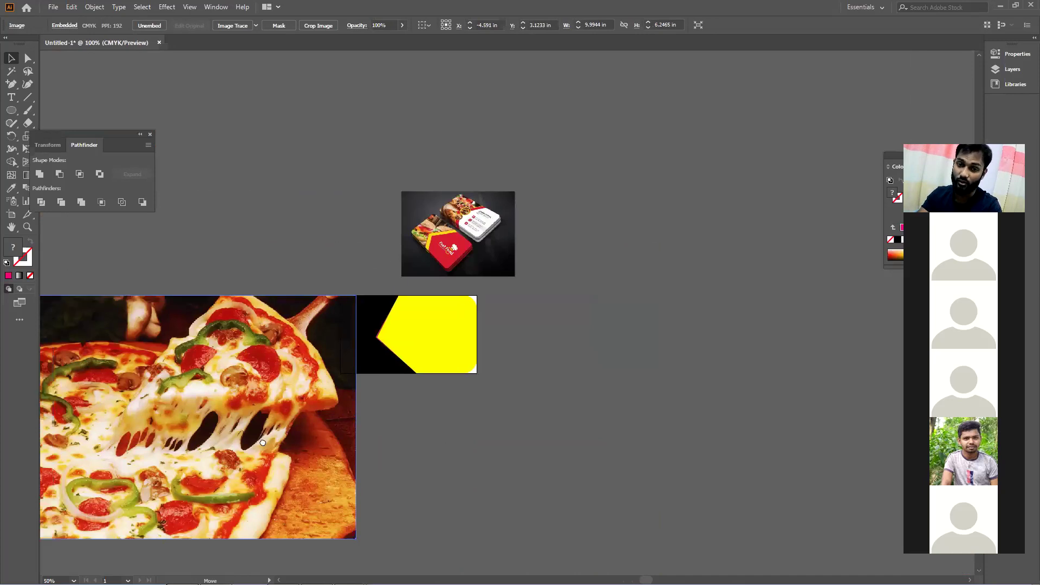
- Scale the pizza photo down to about 3.2 × 2 in and move it off the card to its lower left
{"action": "scroll", "coordinate": [263, 442], "scroll_direction": "left", "scroll_amount": 2}
{"action": "scroll", "coordinate": [133, 499], "scroll_direction": "left", "scroll_amount": 1}
{"action": "left_click_drag", "start_coordinate": [71, 508], "coordinate": [243, 482]}
{"action": "key", "text": "ctrl+z"}
{"action": "left_click_drag", "start_coordinate": [71, 508], "coordinate": [192, 336]}
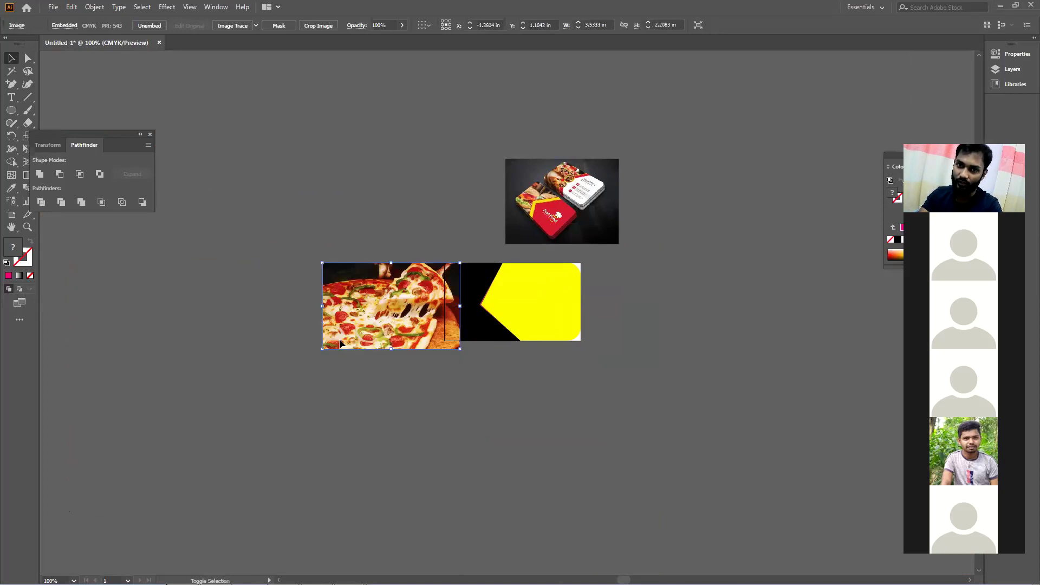
{"action": "left_click_drag", "start_coordinate": [323, 349], "coordinate": [335, 341]}
{"action": "left_click_drag", "start_coordinate": [391, 321], "coordinate": [310, 368]}
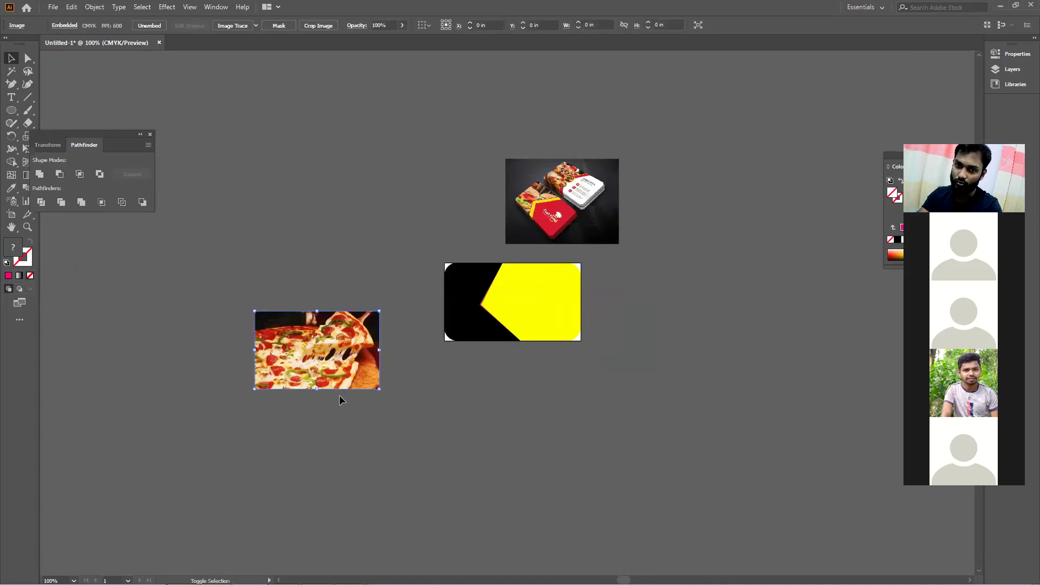
- Move the black angled shape off the card to its lower left and shift the pizza photo down beneath it
{"action": "left_click", "coordinate": [420, 391]}
{"action": "left_click_drag", "start_coordinate": [458, 327], "coordinate": [324, 401]}
{"action": "left_click_drag", "start_coordinate": [322, 344], "coordinate": [332, 398]}
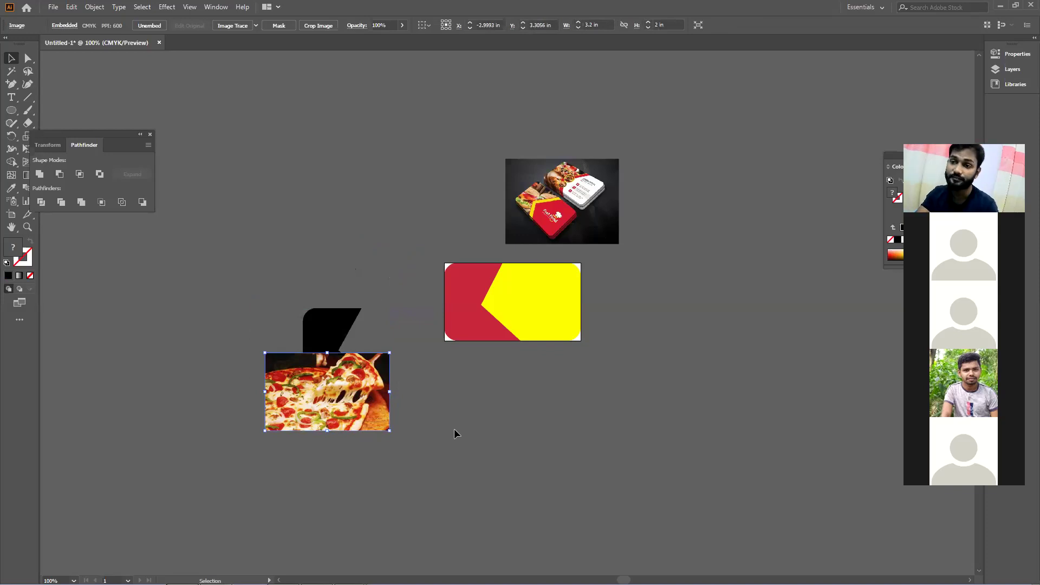
- Move the pizza photo over the black shape, select both and try to make a clipping mask
{"action": "left_click", "coordinate": [330, 337]}
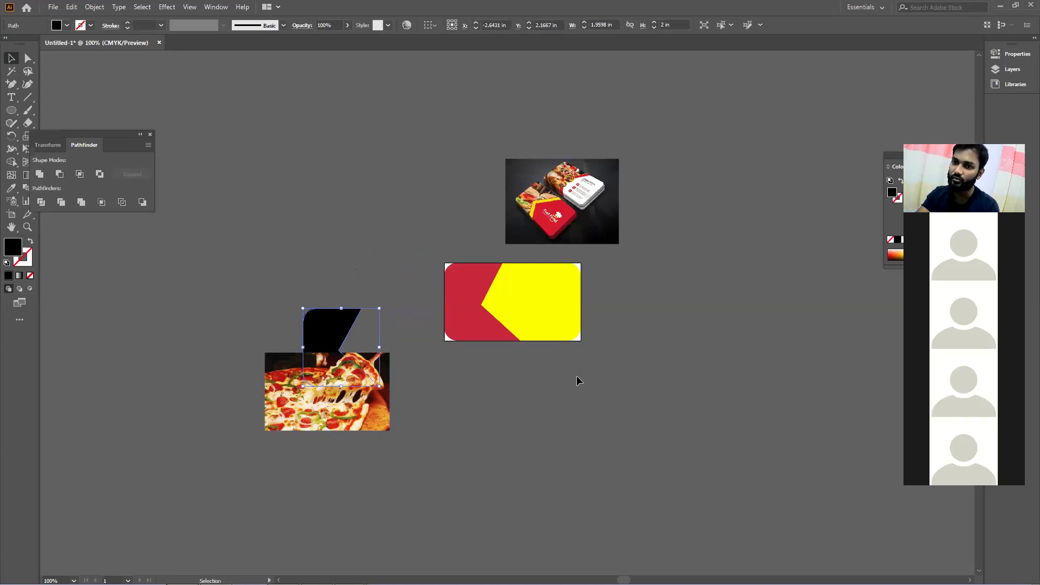
{"action": "left_click_drag", "start_coordinate": [319, 400], "coordinate": [295, 350]}
{"action": "right_click", "coordinate": [295, 349]}
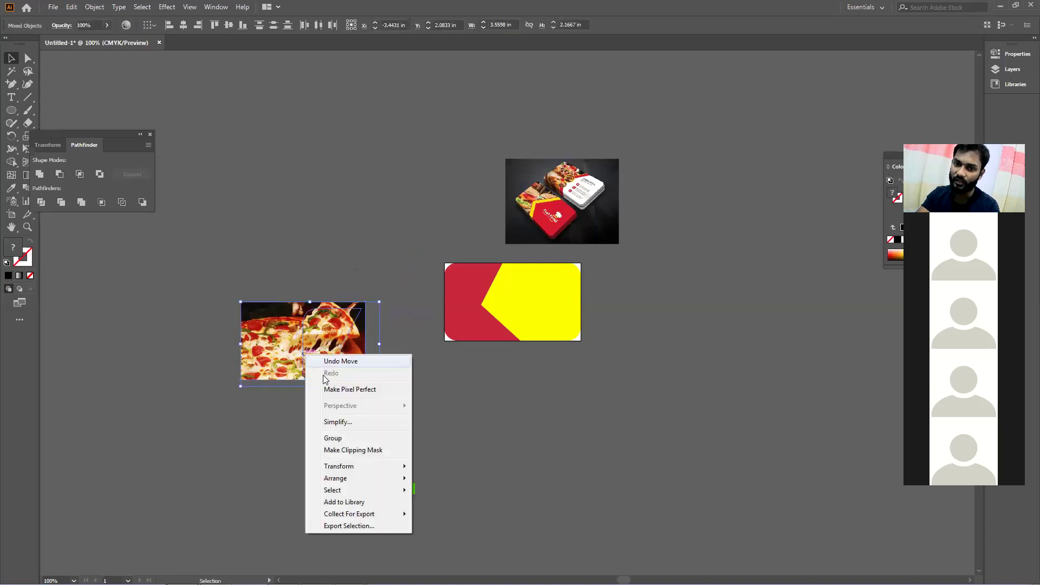
{"action": "left_click", "coordinate": [352, 447]}
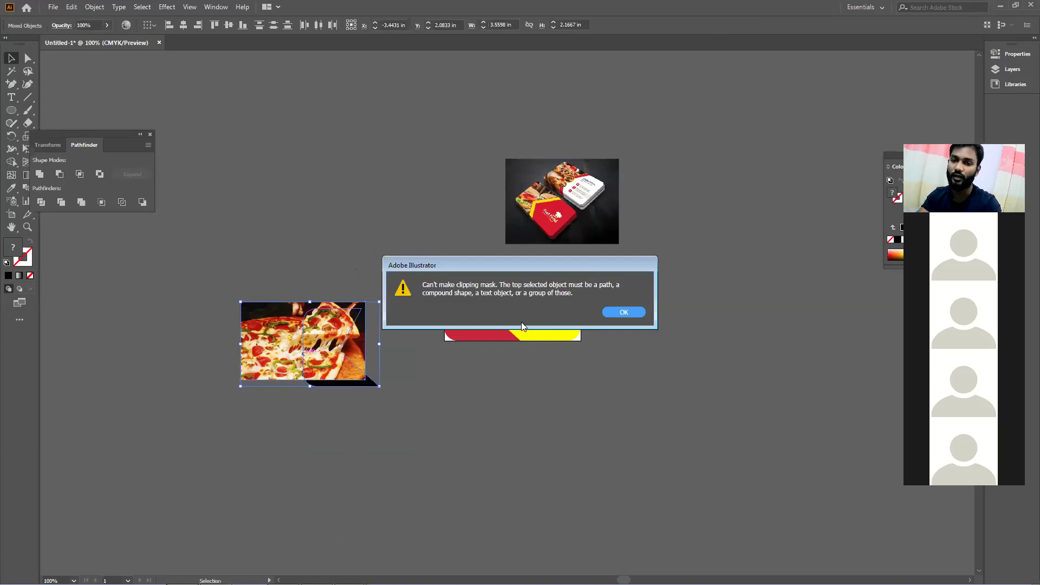
{"action": "left_click", "coordinate": [605, 316]}
- Send the pizza photo to the back and move the black shape so it lies fully within the photo
{"action": "left_click", "coordinate": [486, 404]}
{"action": "left_click", "coordinate": [275, 366]}
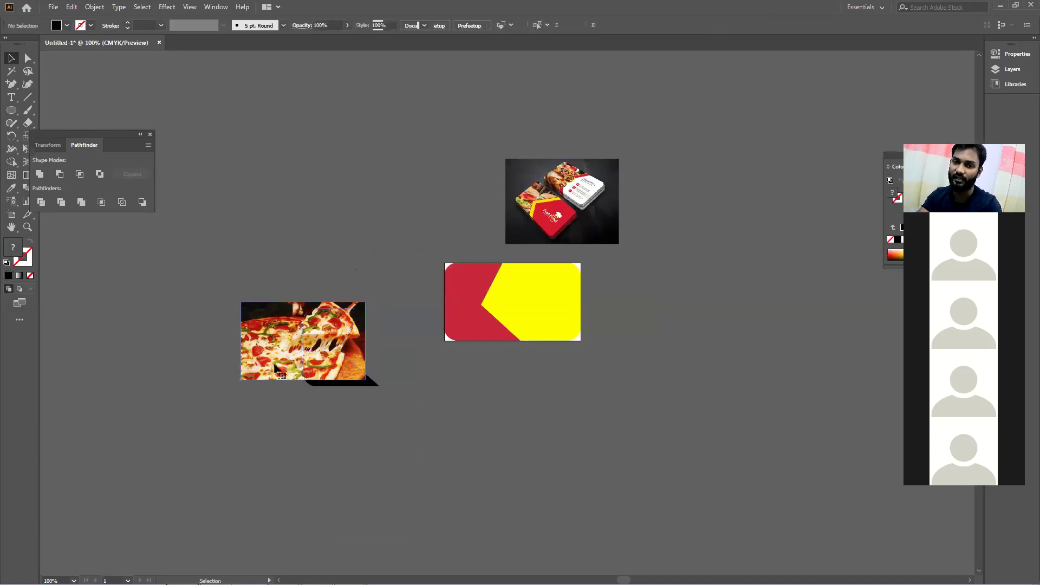
{"action": "right_click", "coordinate": [276, 365]}
{"action": "mouse_move", "coordinate": [317, 462]}
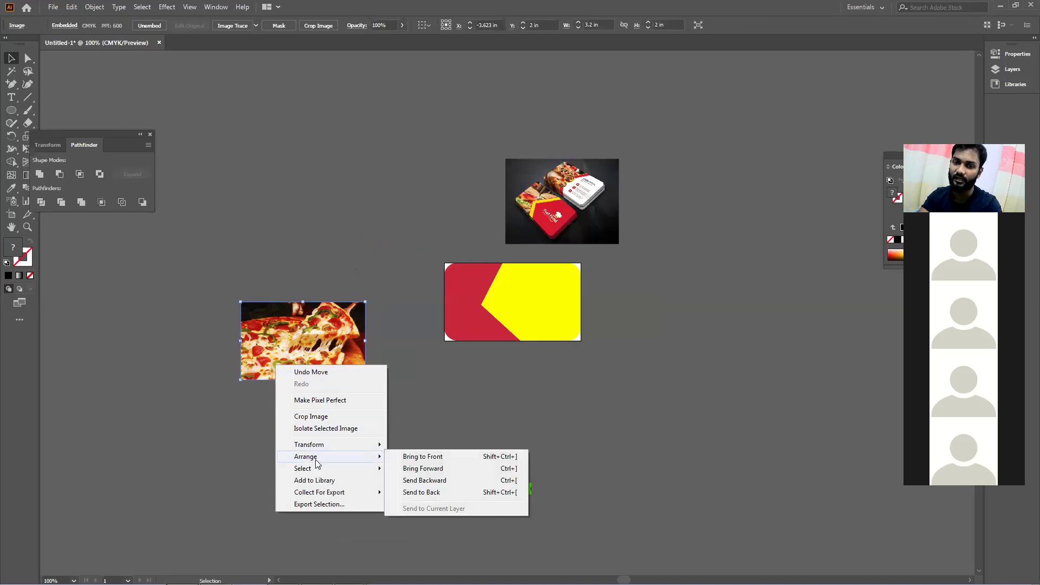
{"action": "left_click", "coordinate": [456, 491]}
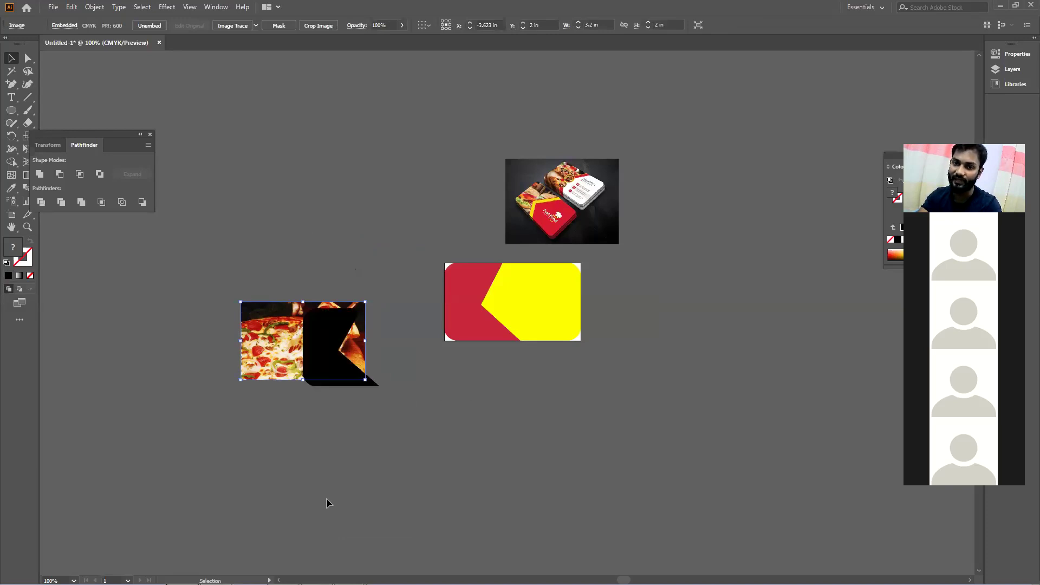
{"action": "left_click", "coordinate": [226, 398]}
{"action": "mouse_move", "coordinate": [302, 363]}
{"action": "left_mouse_down"}
{"action": "mouse_move", "coordinate": [308, 372]}
{"action": "mouse_move", "coordinate": [293, 372]}
{"action": "left_mouse_up"}
{"action": "left_click", "coordinate": [367, 409]}
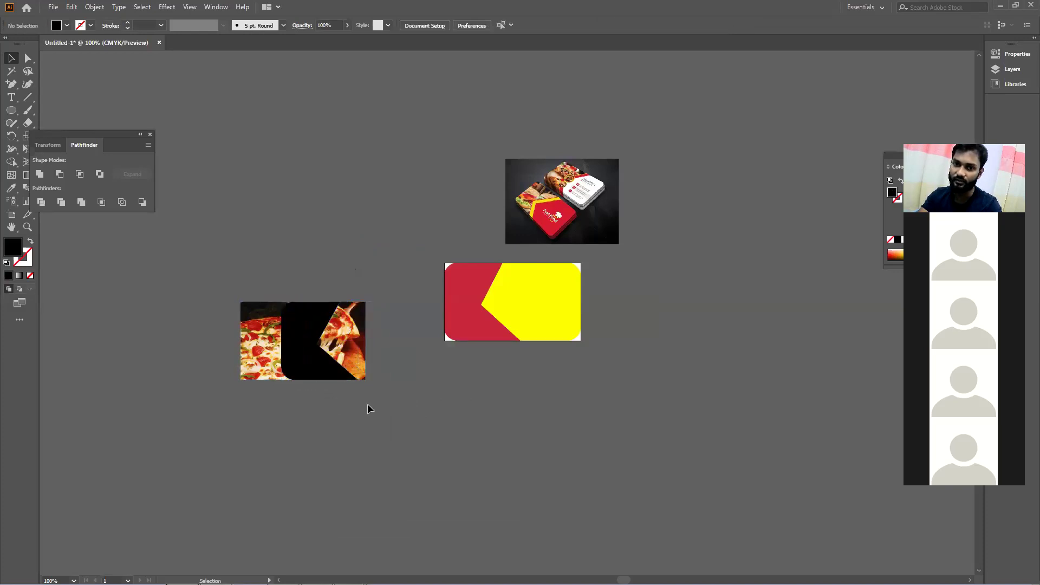
- Make a clipping mask from the black shape and pizza photo, and place the clipped piece over the card's red left part
{"action": "left_click", "coordinate": [299, 319]}
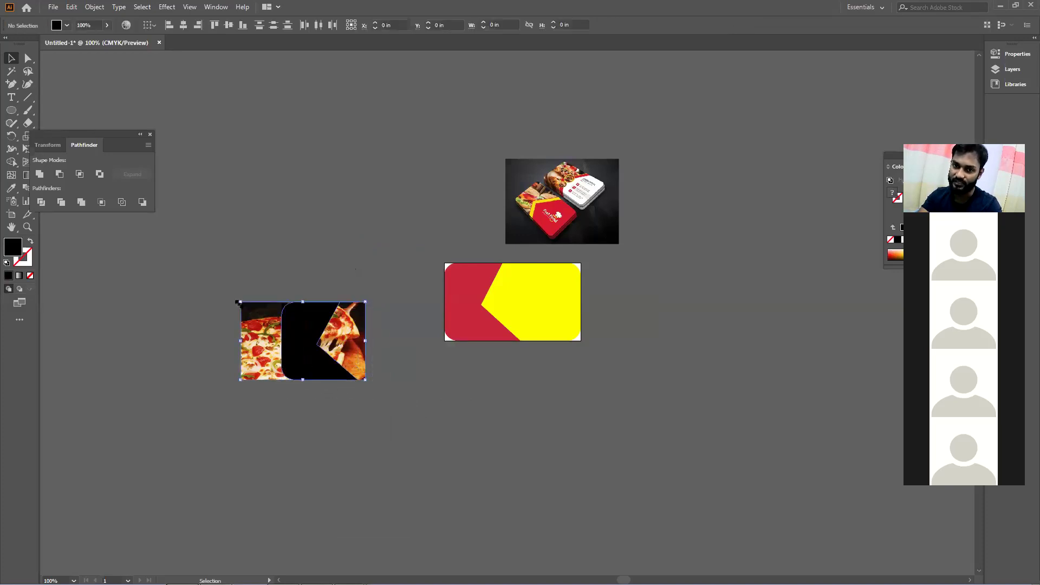
{"action": "right_click", "coordinate": [325, 329]}
{"action": "left_click", "coordinate": [341, 416]}
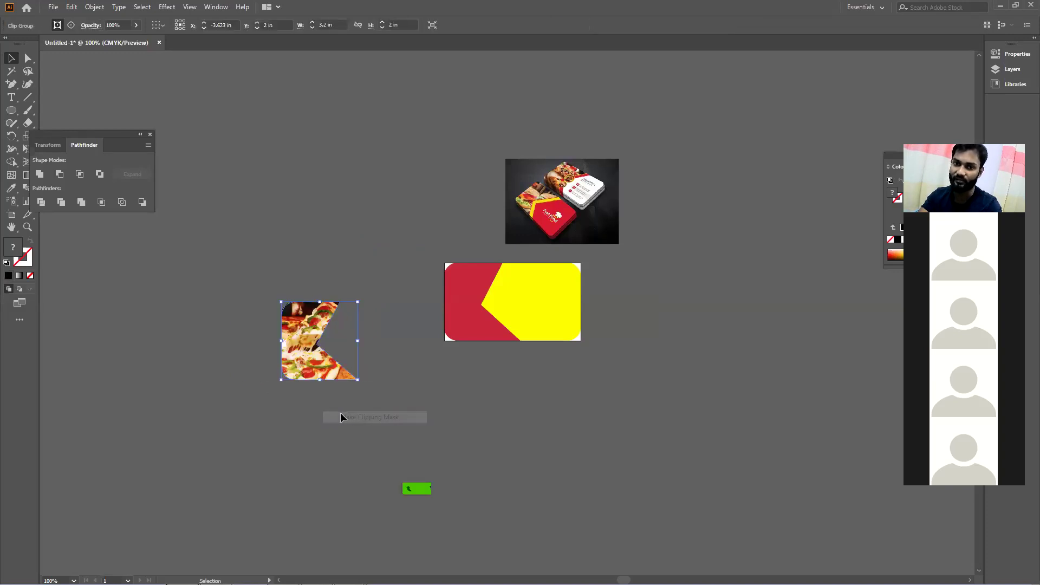
{"action": "left_click", "coordinate": [357, 292]}
{"action": "left_click_drag", "start_coordinate": [323, 352], "coordinate": [487, 316]}
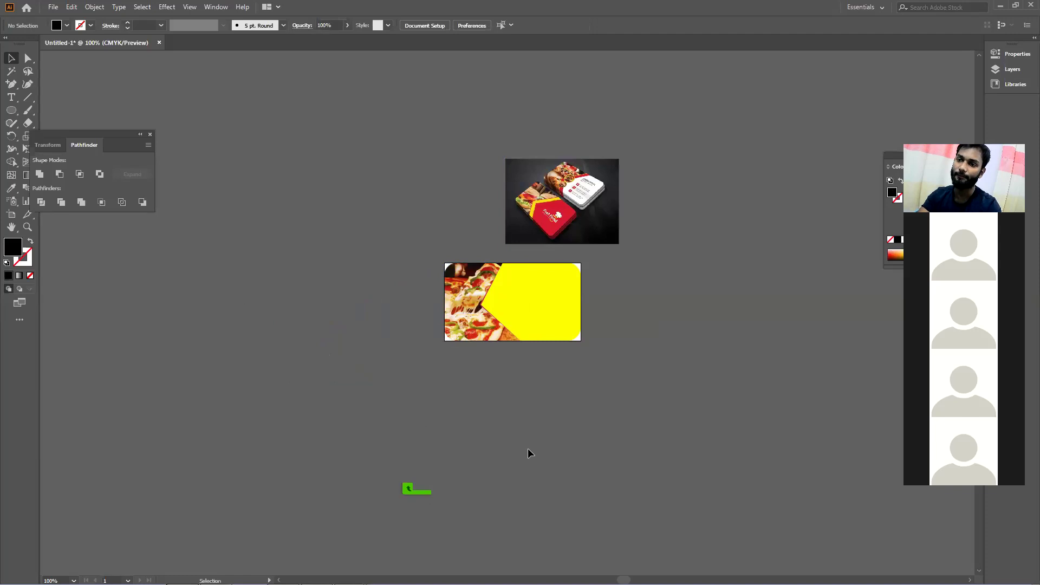
{"action": "scroll", "coordinate": [528, 448], "scroll_direction": "down", "scroll_amount": 3}
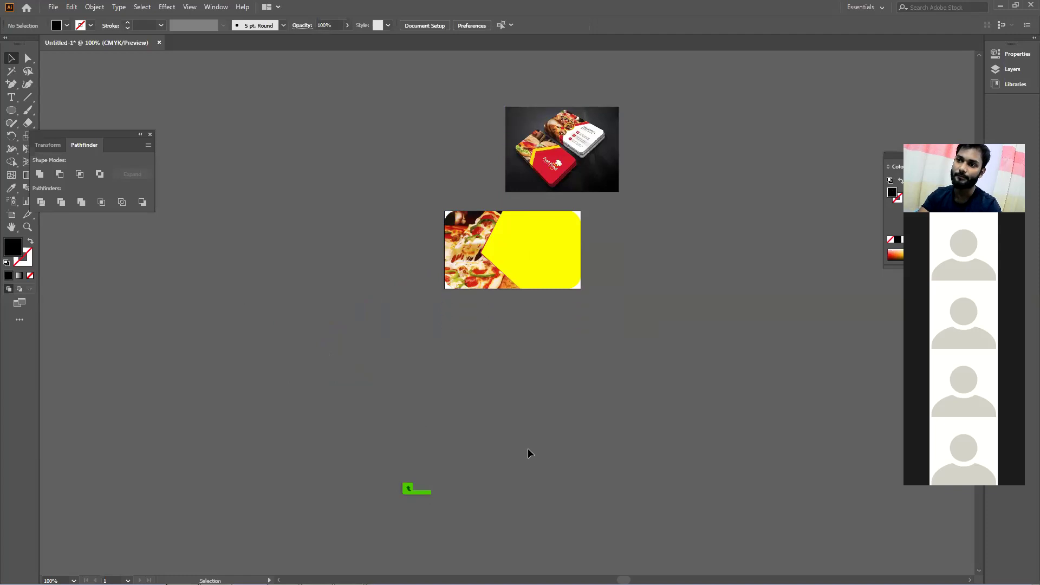
{"action": "scroll", "coordinate": [527, 452], "scroll_direction": "down", "scroll_amount": 2}
{"action": "mouse_move", "coordinate": [901, 583]}
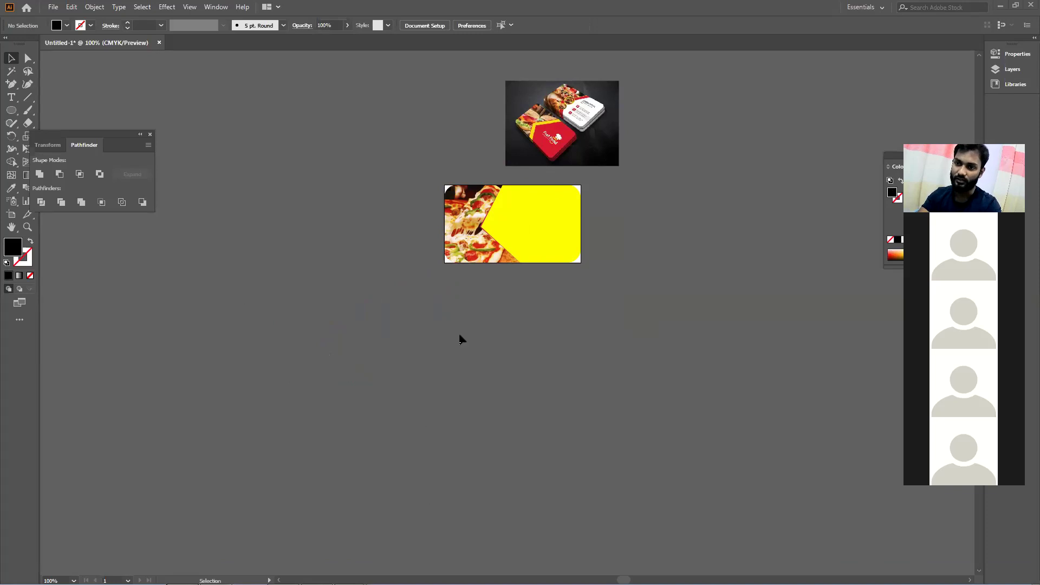
{"action": "left_click_drag", "start_coordinate": [407, 332], "coordinate": [455, 259]}
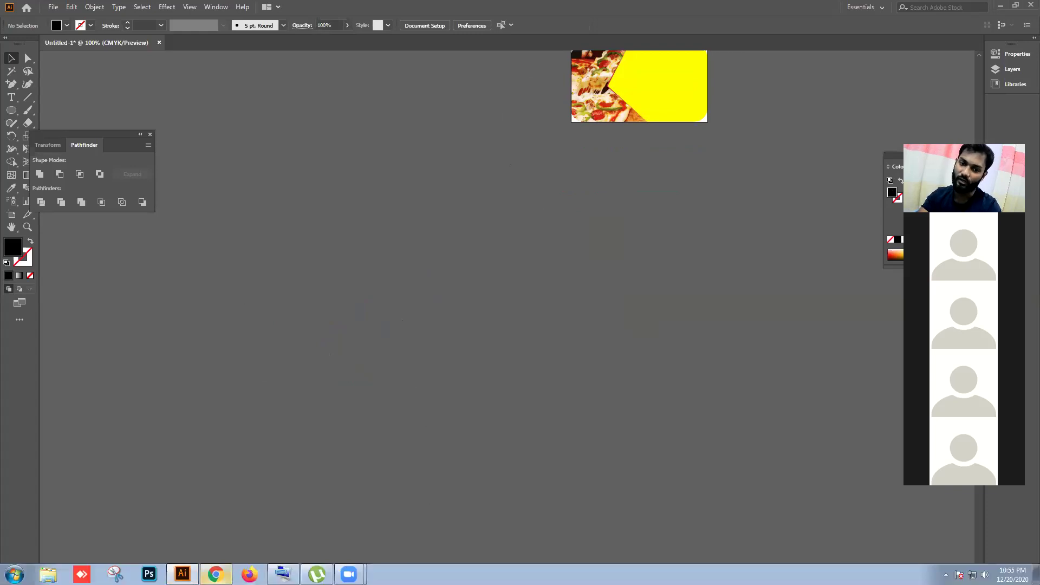
- Switch to Chrome and replace the pizza image search with one for sheikh hasina
{"action": "left_click", "coordinate": [216, 574]}
{"action": "scroll", "coordinate": [106, 235], "scroll_direction": "up", "scroll_amount": 3}
{"action": "left_click_drag", "start_coordinate": [157, 76], "coordinate": [2, 79]}
{"action": "type", "text": "sheikj"}
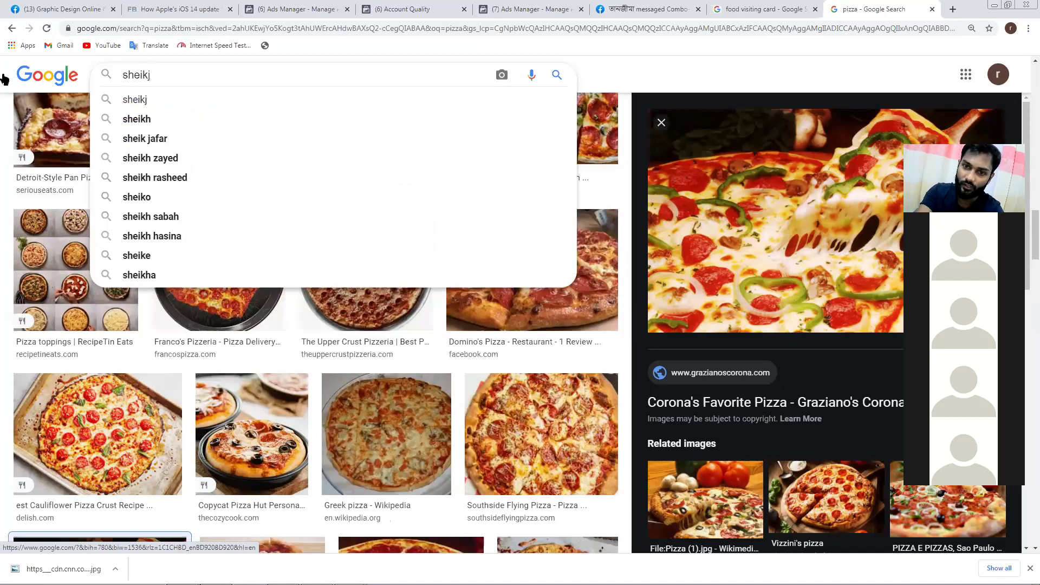
{"action": "key", "text": "BackSpace"}
{"action": "type", "text": "h hasina"}
{"action": "key", "text": "Return"}
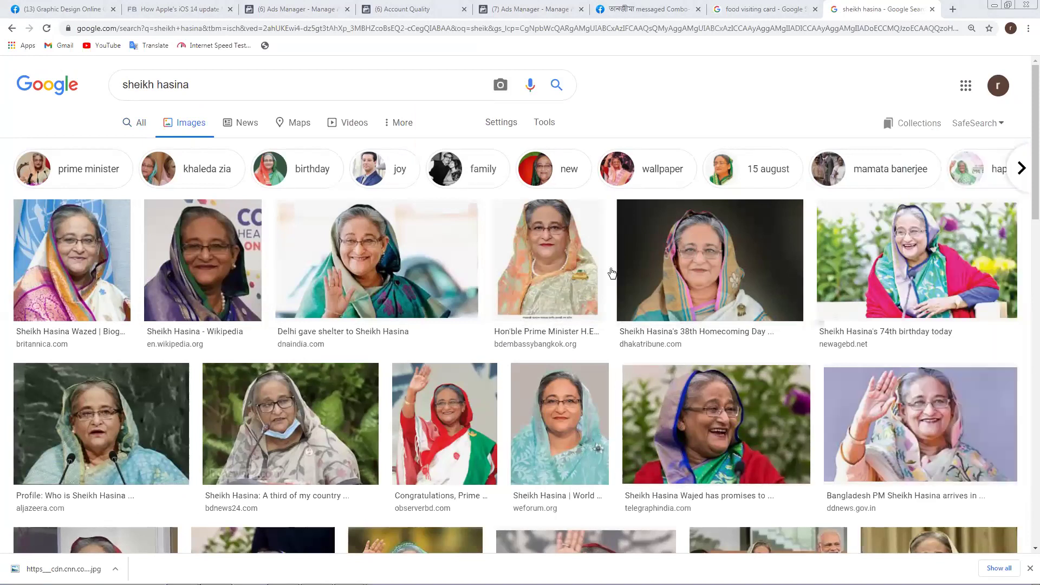
- Look through the sheikh hasina image results for a usable portrait, previewing the Diplomat magazine photo with the green sari
{"action": "scroll", "coordinate": [609, 262], "scroll_direction": "down", "scroll_amount": 4}
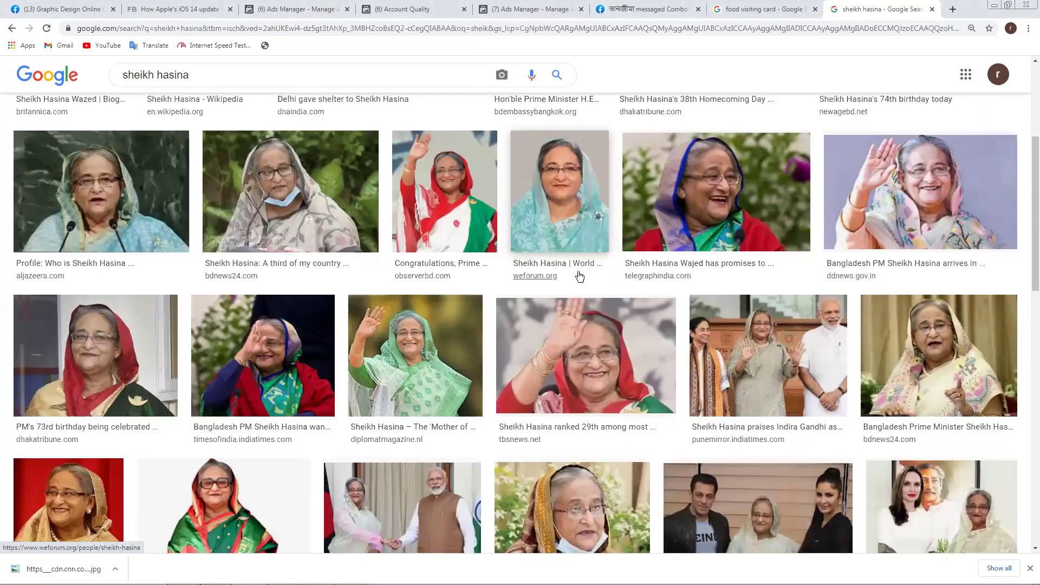
{"action": "scroll", "coordinate": [578, 279], "scroll_direction": "down", "scroll_amount": 1}
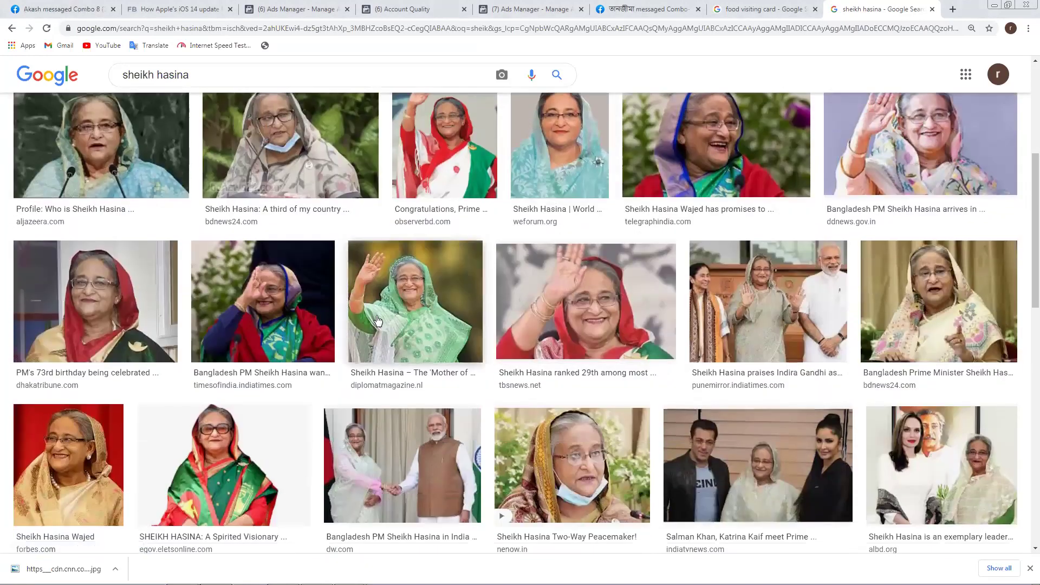
{"action": "left_click", "coordinate": [422, 302]}
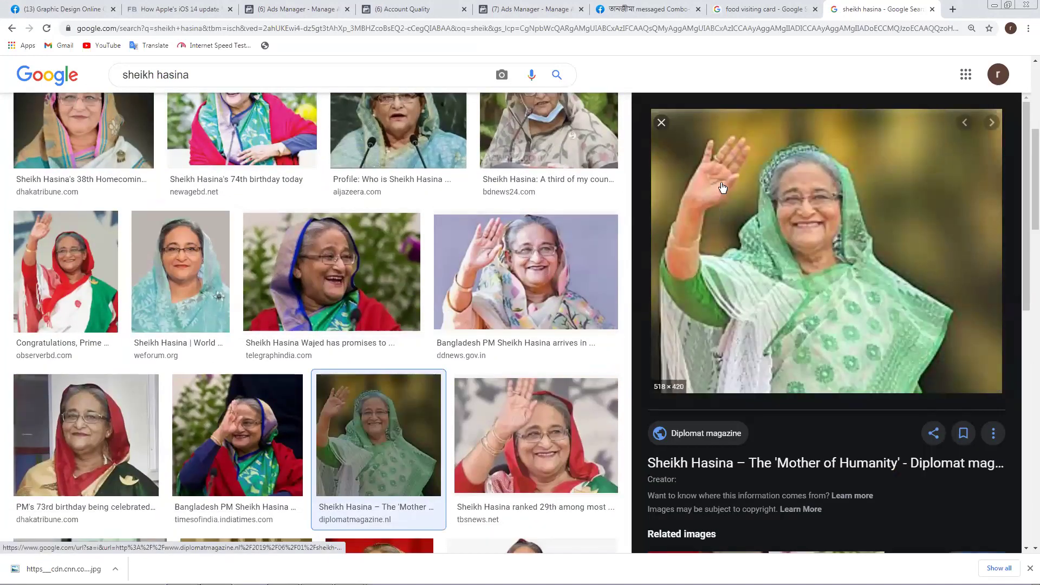
{"action": "scroll", "coordinate": [378, 287], "scroll_direction": "down", "scroll_amount": 4}
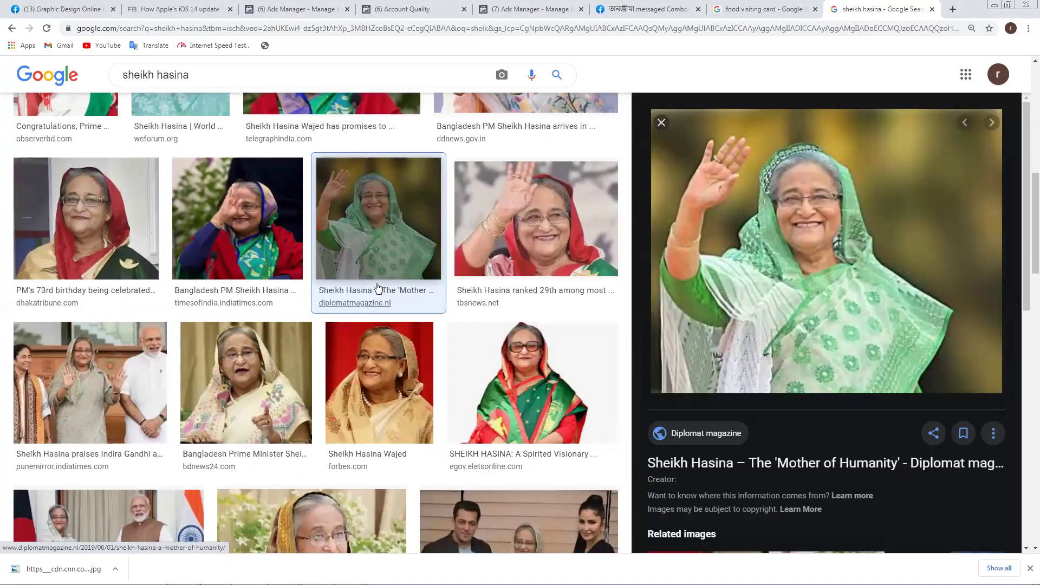
{"action": "scroll", "coordinate": [378, 288], "scroll_direction": "down", "scroll_amount": 1}
{"action": "scroll", "coordinate": [197, 242], "scroll_direction": "down", "scroll_amount": 5}
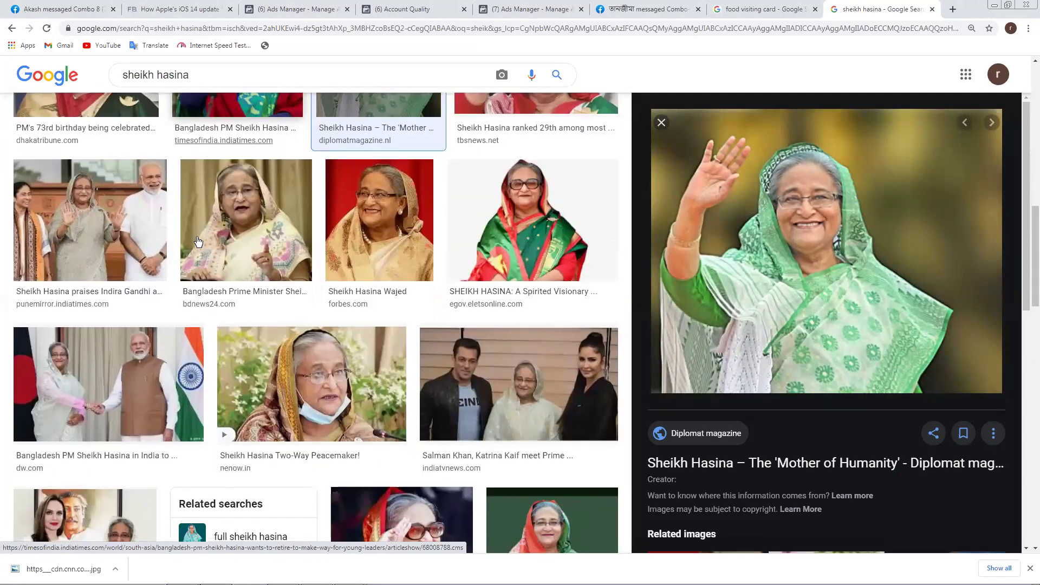
{"action": "scroll", "coordinate": [197, 242], "scroll_direction": "down", "scroll_amount": 4}
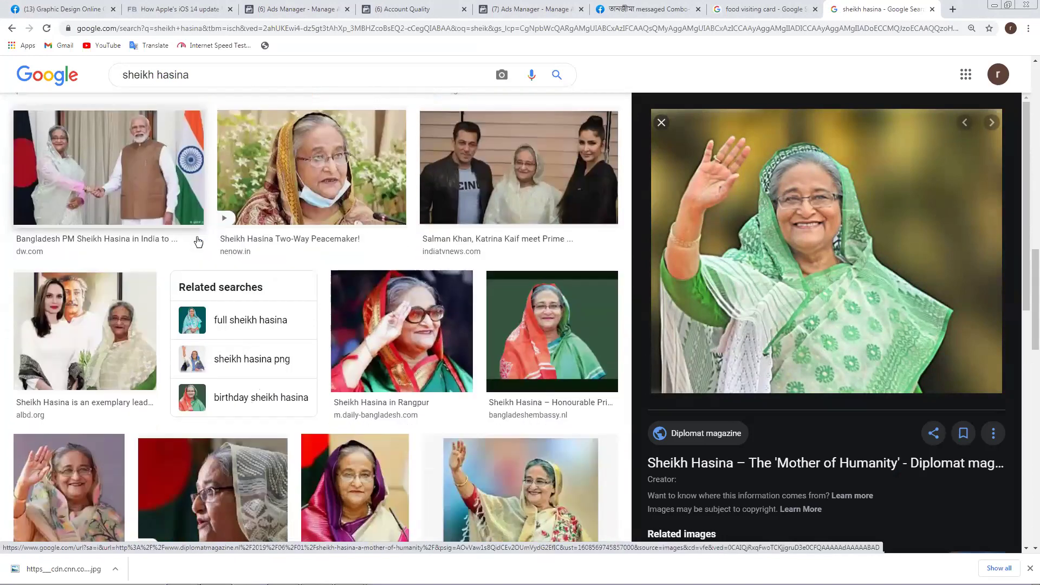
{"action": "scroll", "coordinate": [200, 241], "scroll_direction": "down", "scroll_amount": 3}
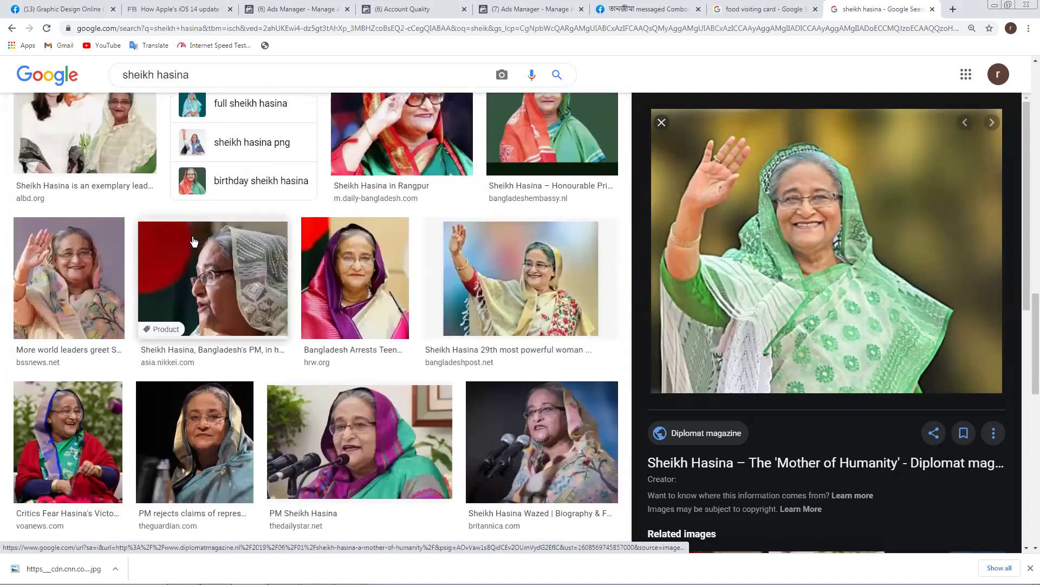
{"action": "scroll", "coordinate": [200, 374], "scroll_direction": "down", "scroll_amount": 5}
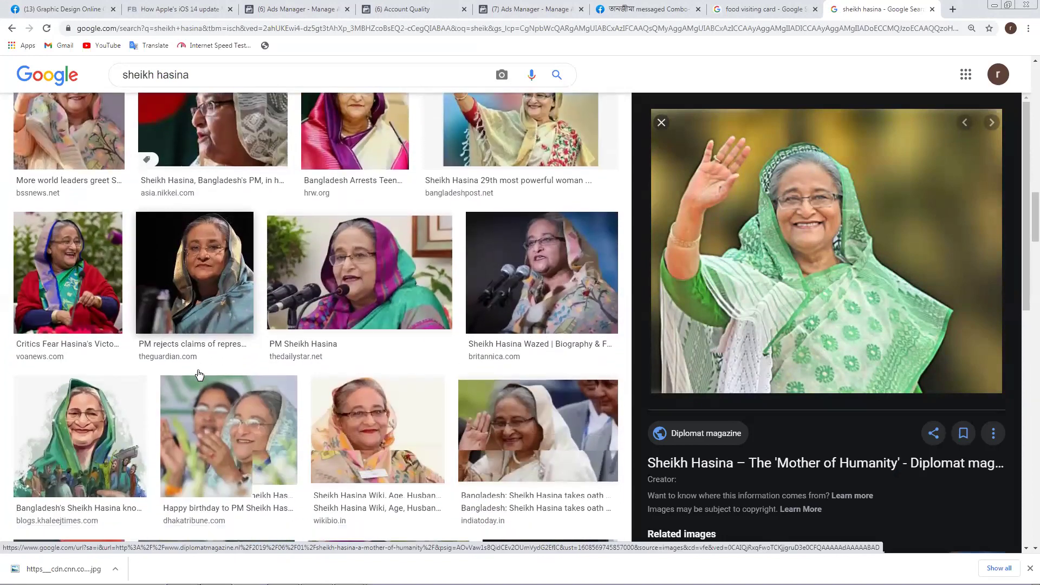
{"action": "scroll", "coordinate": [200, 372], "scroll_direction": "down", "scroll_amount": 5}
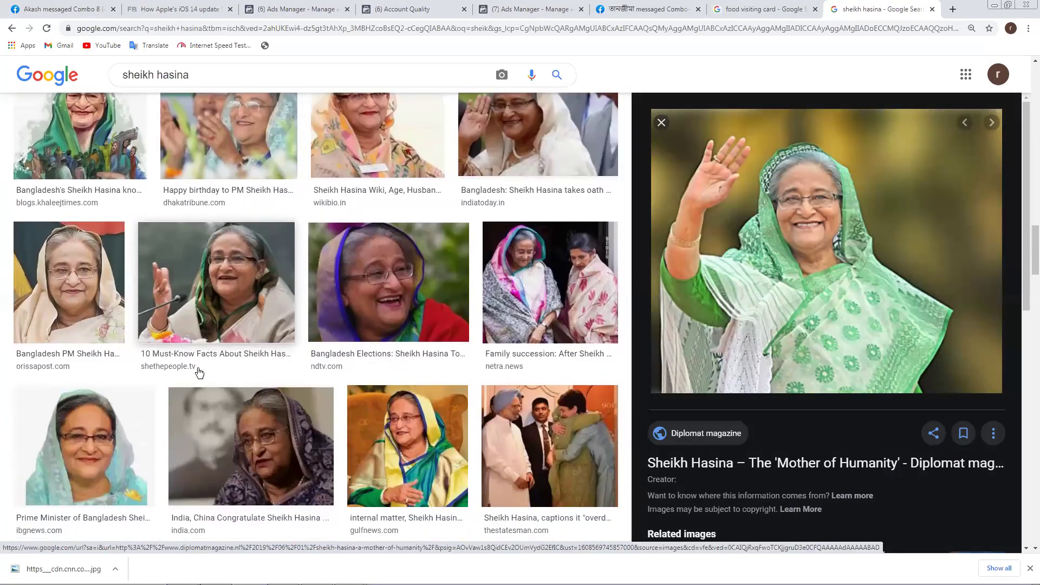
{"action": "scroll", "coordinate": [199, 371], "scroll_direction": "down", "scroll_amount": 5}
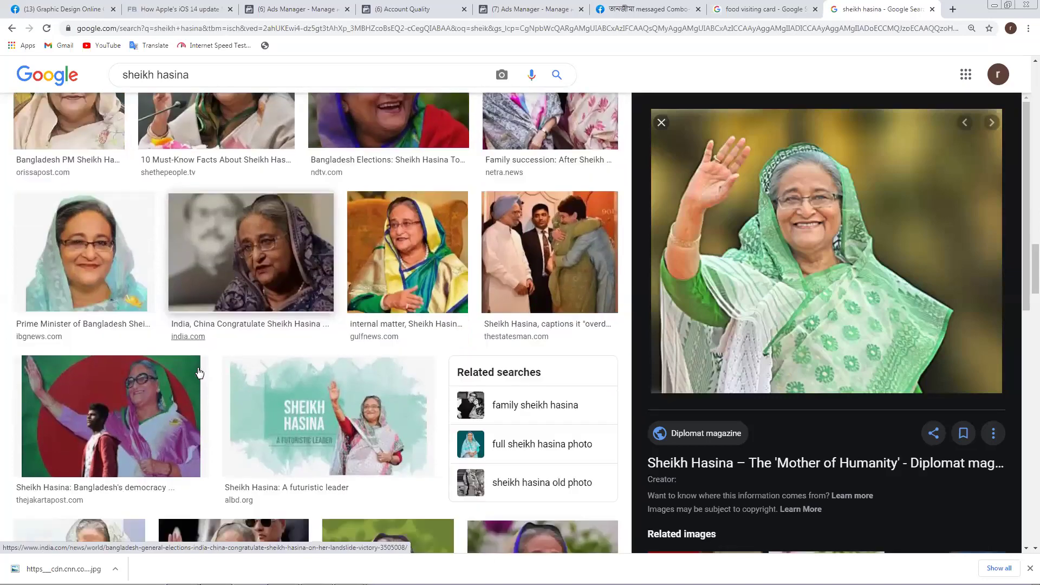
{"action": "scroll", "coordinate": [199, 374], "scroll_direction": "down", "scroll_amount": 5}
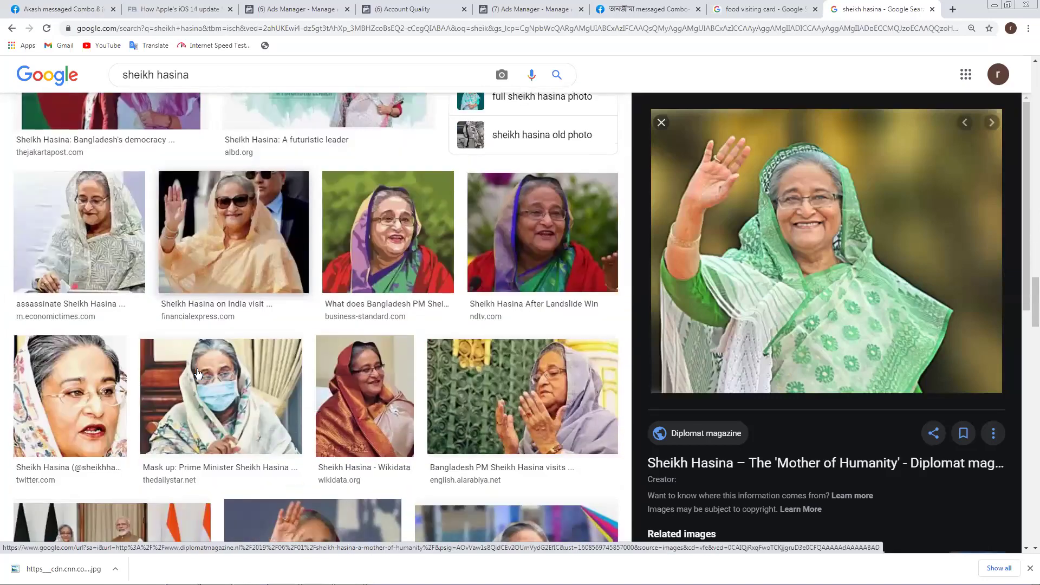
{"action": "scroll", "coordinate": [212, 354], "scroll_direction": "up", "scroll_amount": 6}
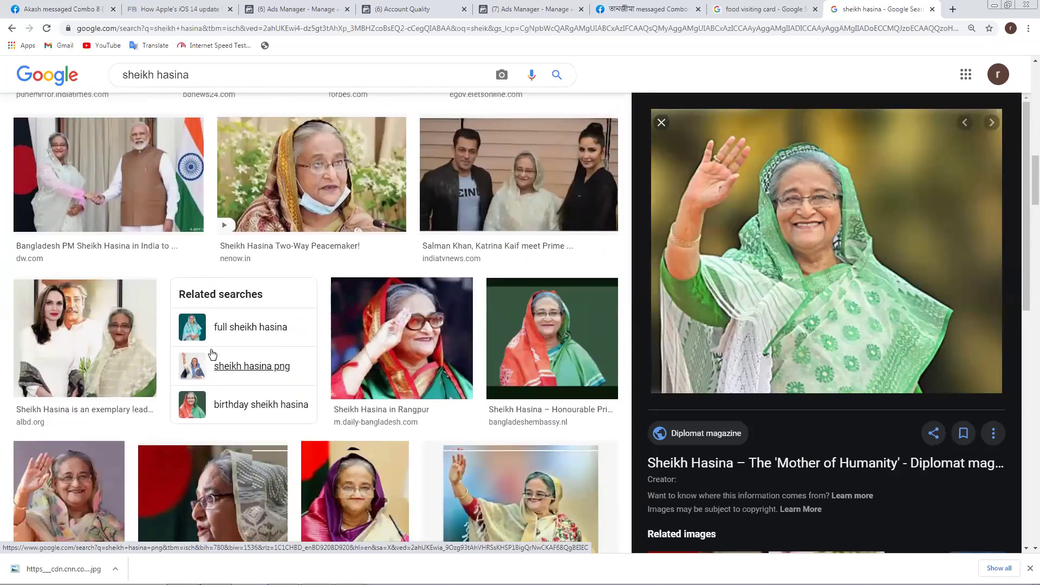
{"action": "scroll", "coordinate": [211, 354], "scroll_direction": "up", "scroll_amount": 5}
{"action": "scroll", "coordinate": [212, 354], "scroll_direction": "up", "scroll_amount": 3}
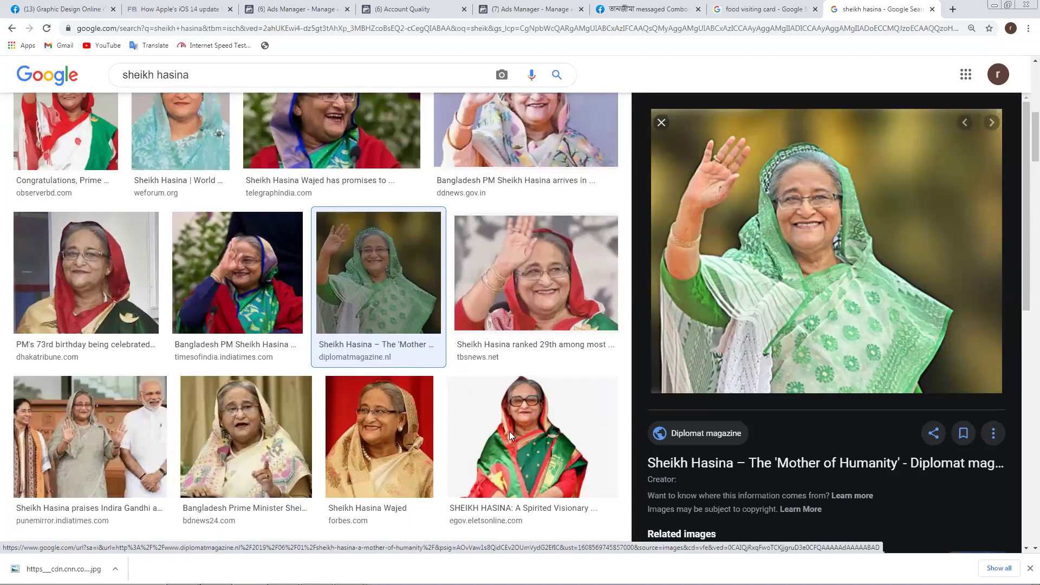
- Compare the eGov Magazine, Daily Sun and Finance News portraits by previewing them and their related images
{"action": "left_click", "coordinate": [588, 417]}
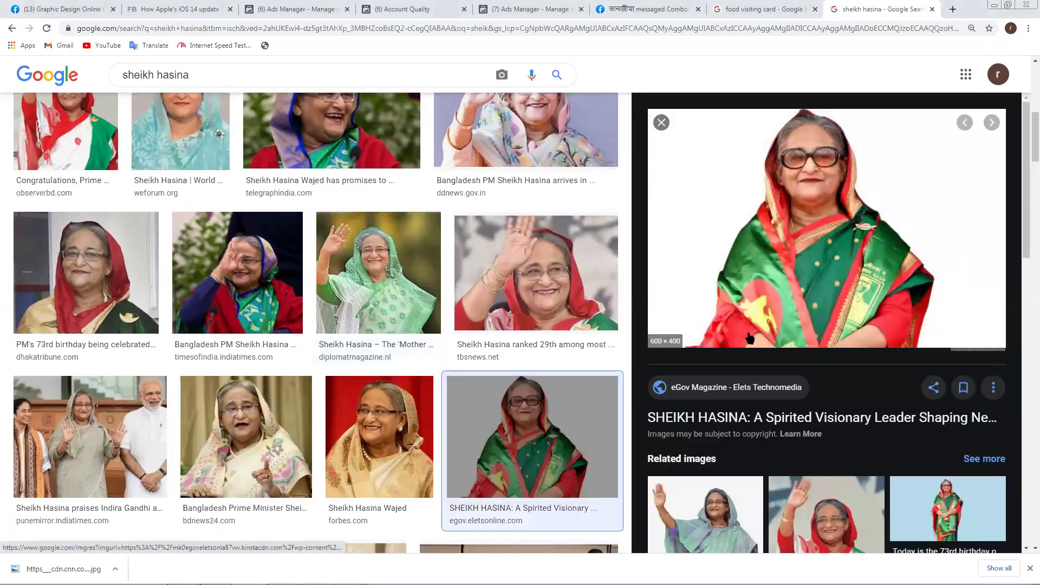
{"action": "scroll", "coordinate": [686, 279], "scroll_direction": "down", "scroll_amount": 6}
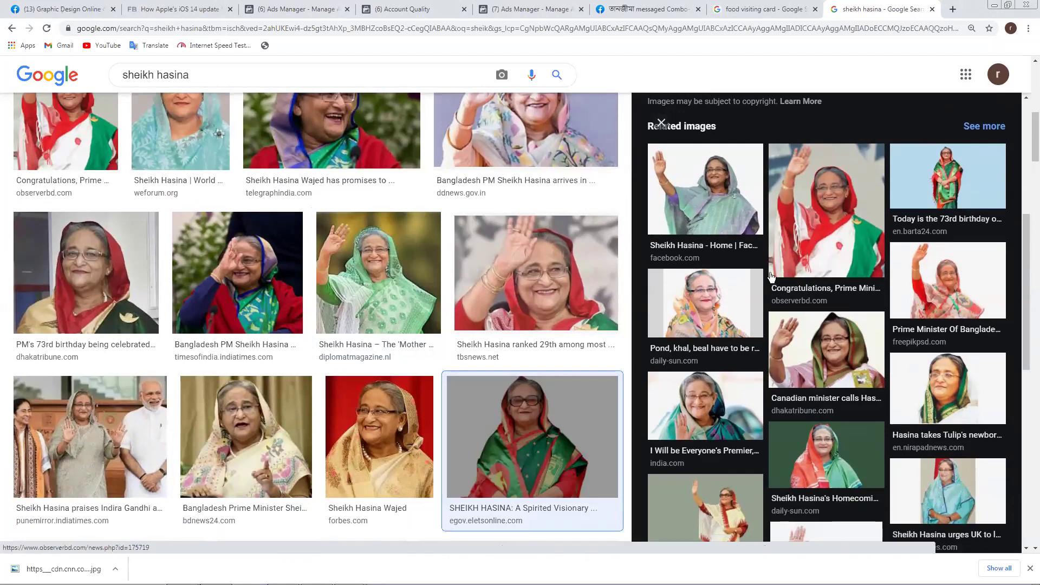
{"action": "left_click", "coordinate": [753, 293]}
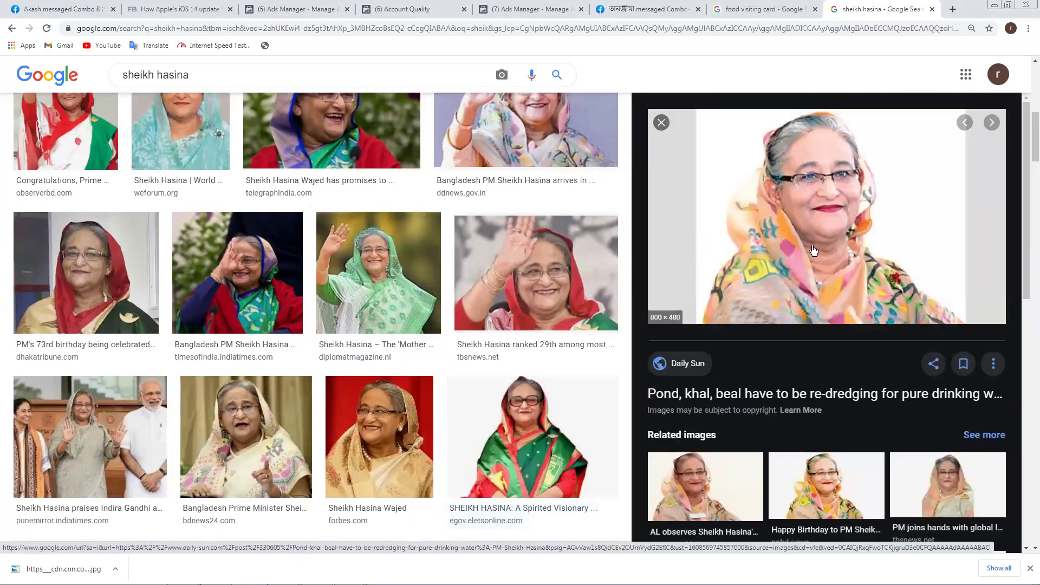
{"action": "scroll", "coordinate": [772, 309], "scroll_direction": "down", "scroll_amount": 7}
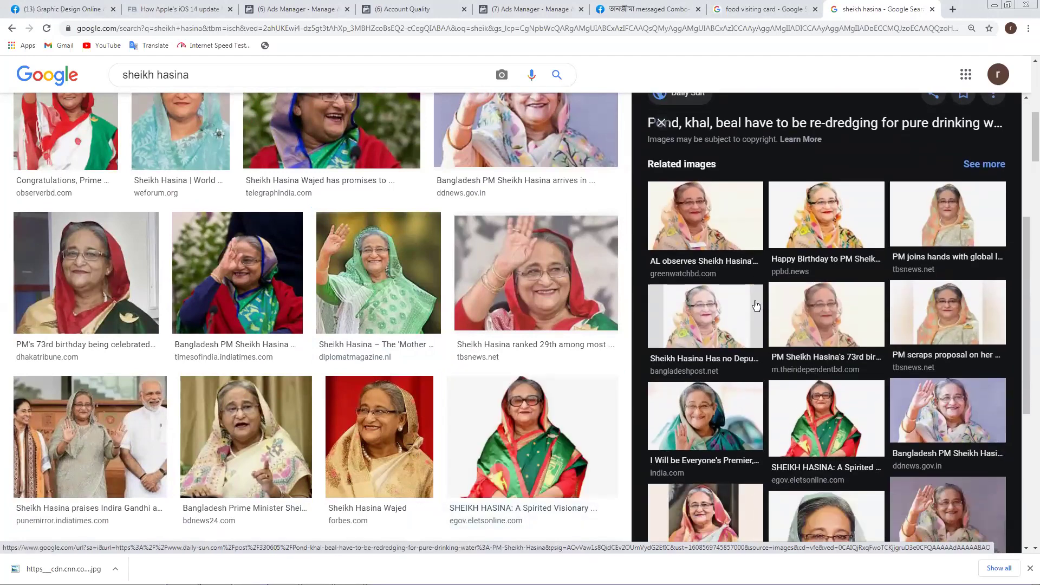
{"action": "scroll", "coordinate": [754, 305], "scroll_direction": "down", "scroll_amount": 2}
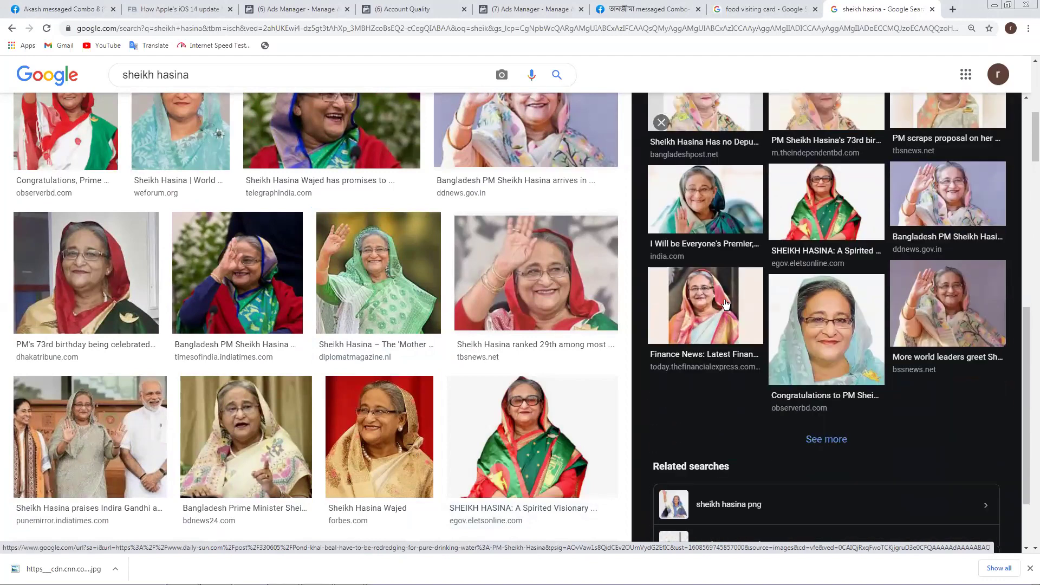
{"action": "left_click", "coordinate": [726, 305]}
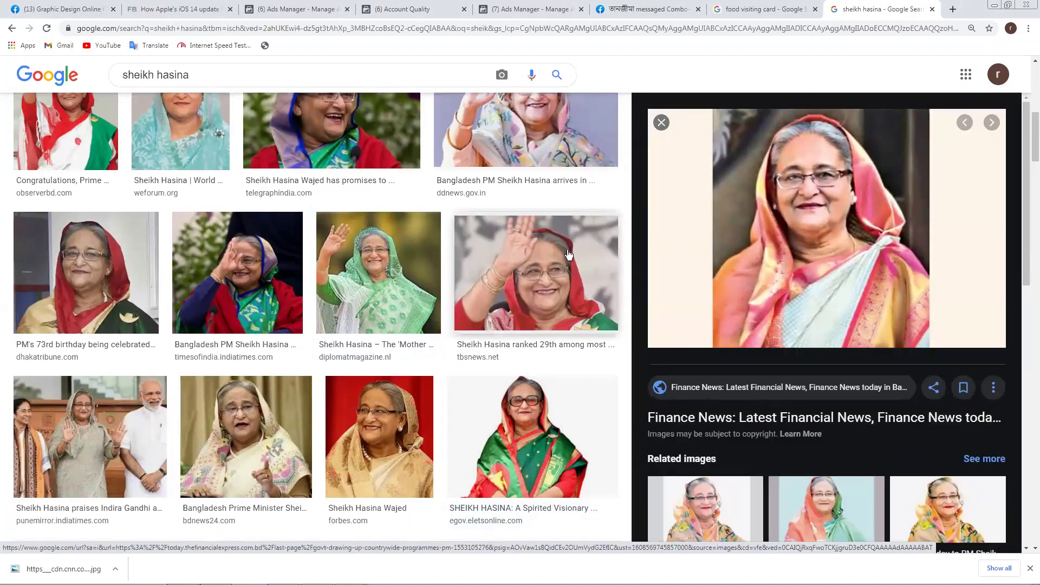
{"action": "scroll", "coordinate": [568, 254], "scroll_direction": "down", "scroll_amount": 4}
{"action": "scroll", "coordinate": [473, 347], "scroll_direction": "down", "scroll_amount": 1}
{"action": "scroll", "coordinate": [439, 325], "scroll_direction": "up", "scroll_amount": 4}
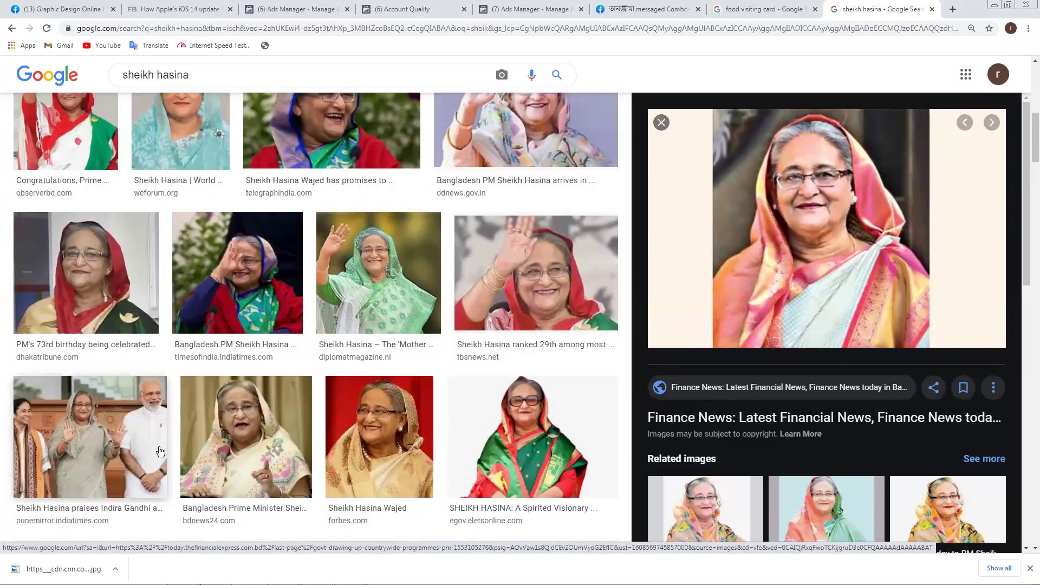
{"action": "scroll", "coordinate": [99, 372], "scroll_direction": "up", "scroll_amount": 4}
- Open the observerbd.com waving photo, follow related images to the Tax Vat Consultancy waving photo, and copy that image
{"action": "left_click", "coordinate": [56, 320]}
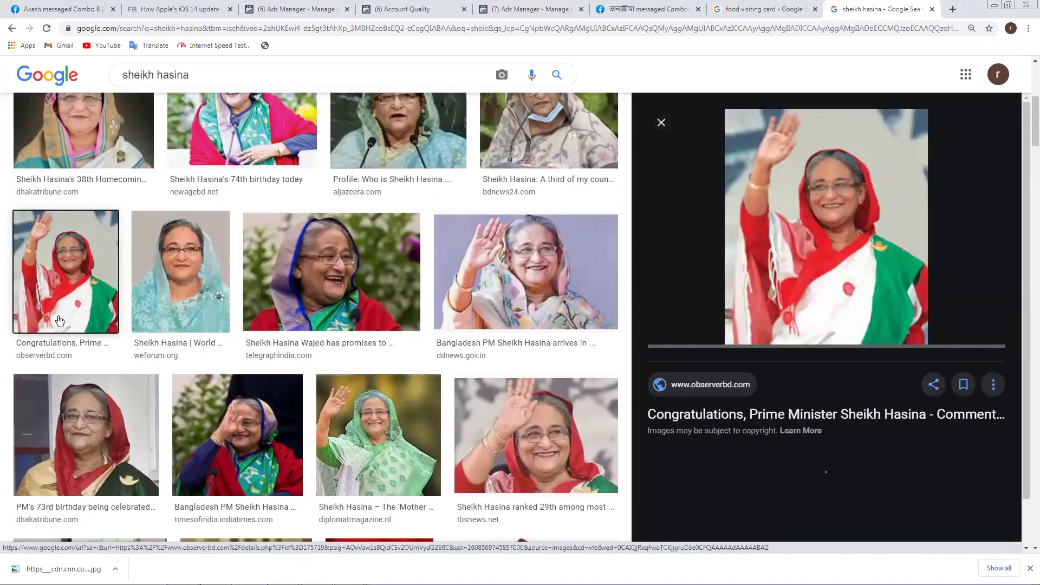
{"action": "scroll", "coordinate": [742, 275], "scroll_direction": "down", "scroll_amount": 3}
{"action": "scroll", "coordinate": [715, 256], "scroll_direction": "up", "scroll_amount": 2}
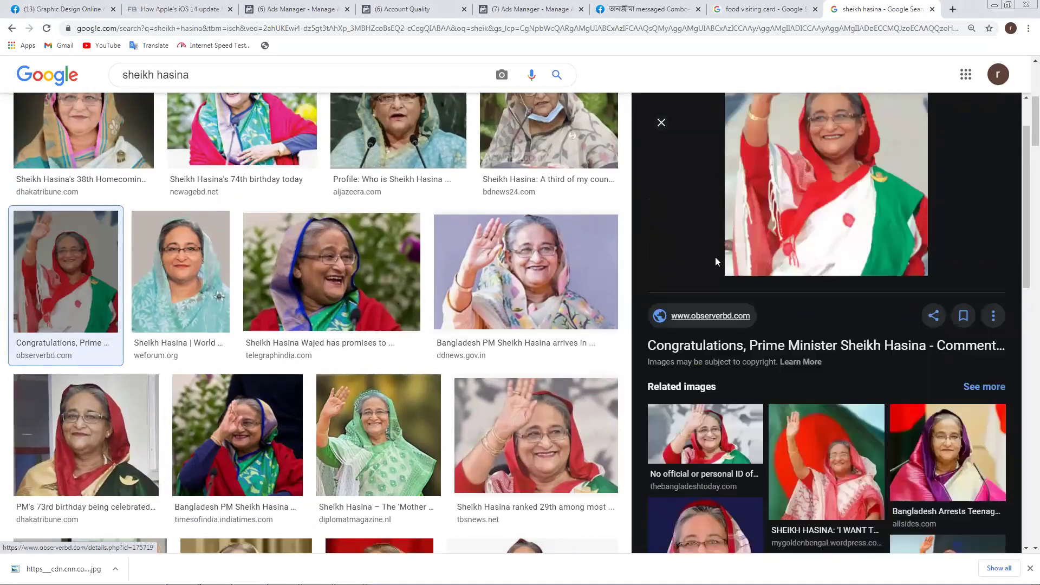
{"action": "scroll", "coordinate": [812, 154], "scroll_direction": "up", "scroll_amount": 1}
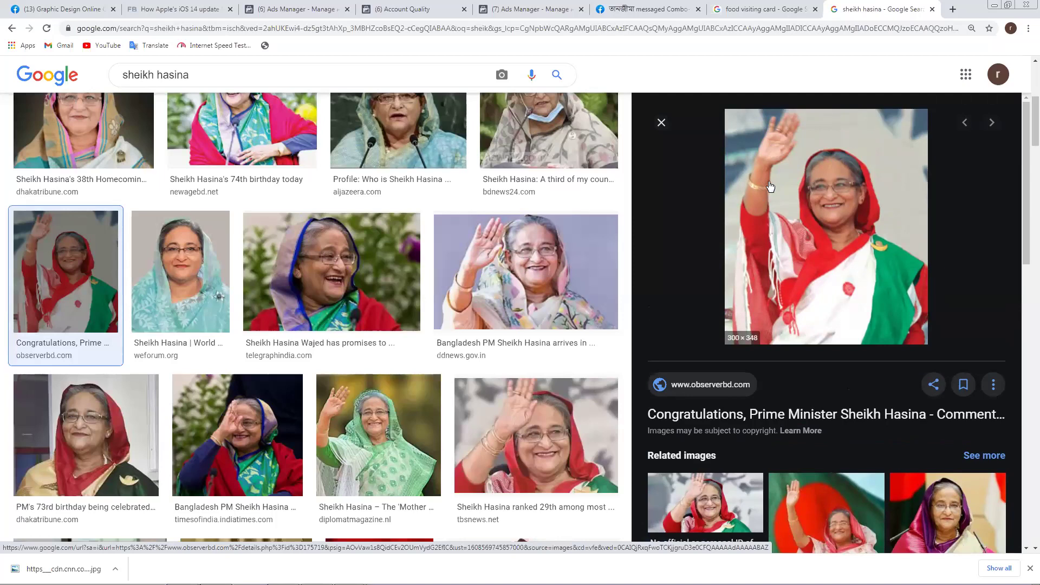
{"action": "scroll", "coordinate": [771, 187], "scroll_direction": "down", "scroll_amount": 4}
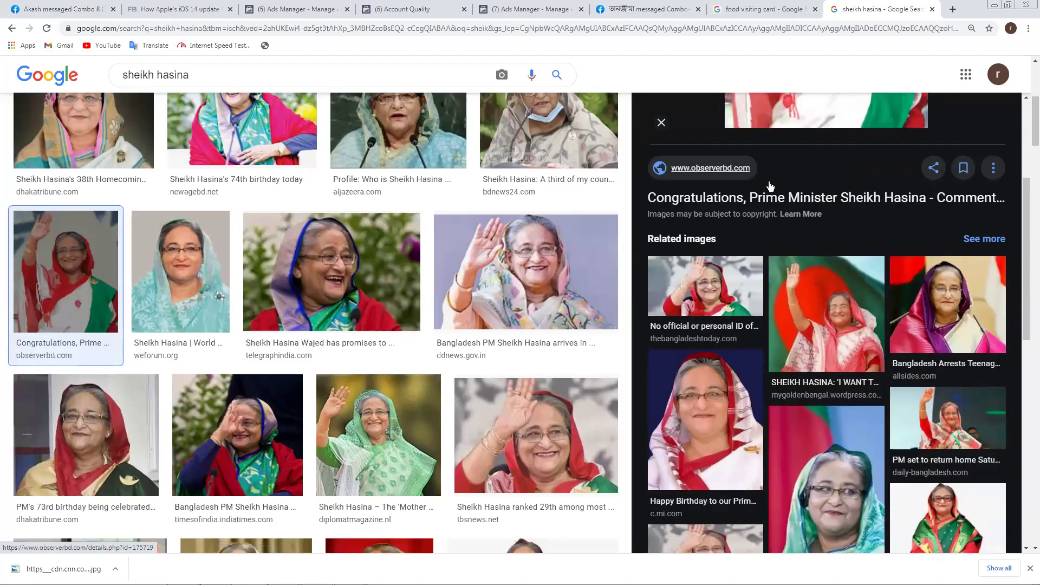
{"action": "scroll", "coordinate": [771, 186], "scroll_direction": "down", "scroll_amount": 1}
{"action": "left_click", "coordinate": [845, 259]}
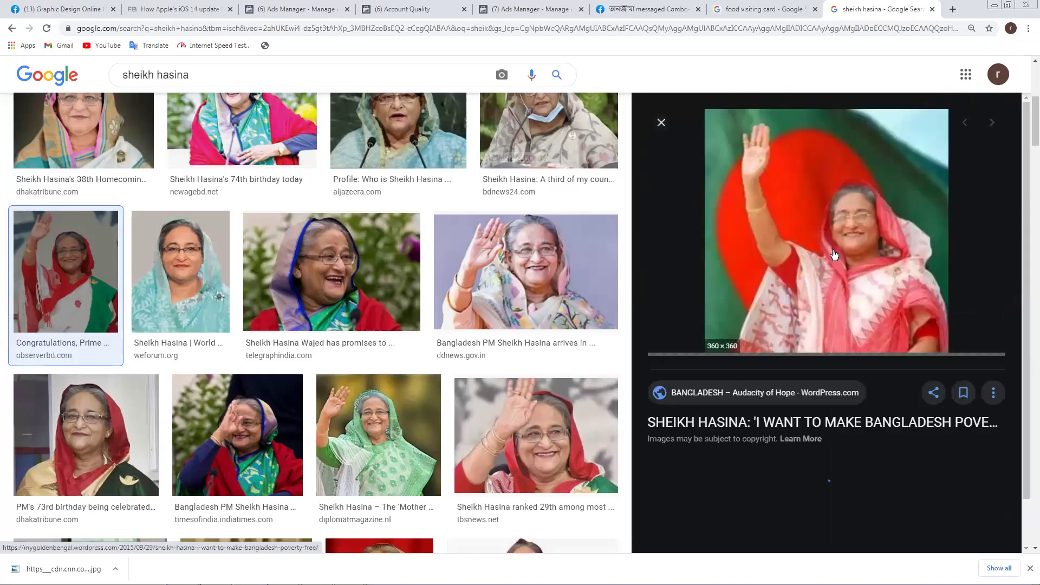
{"action": "scroll", "coordinate": [879, 194], "scroll_direction": "down", "scroll_amount": 4}
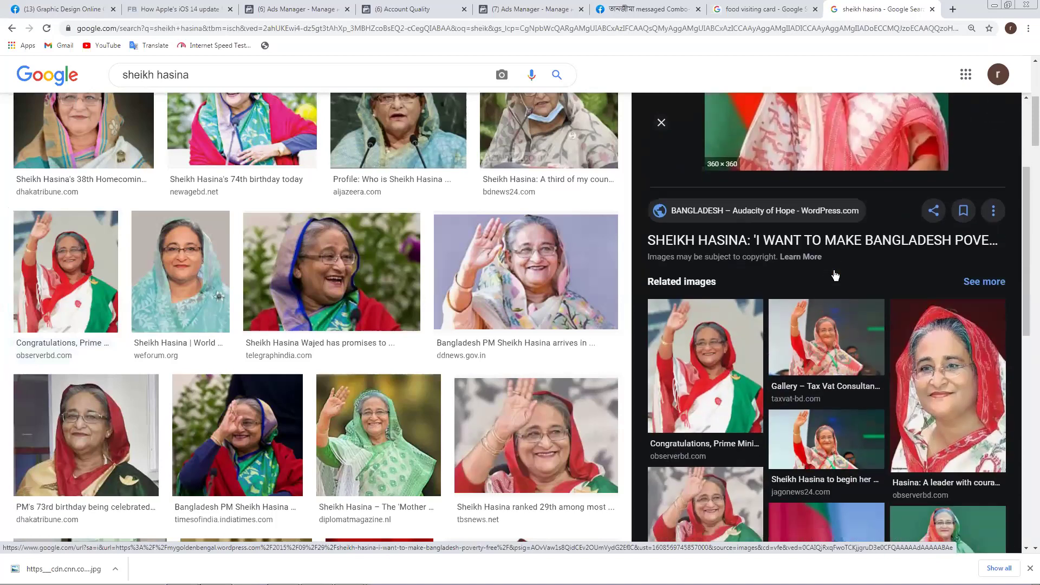
{"action": "scroll", "coordinate": [721, 305], "scroll_direction": "down", "scroll_amount": 1}
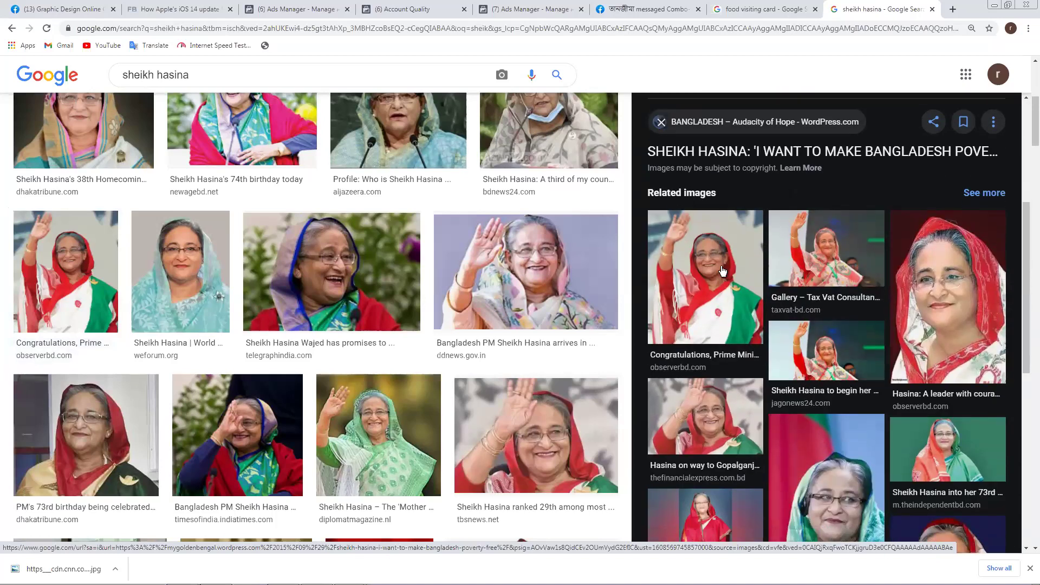
{"action": "left_click", "coordinate": [838, 250]}
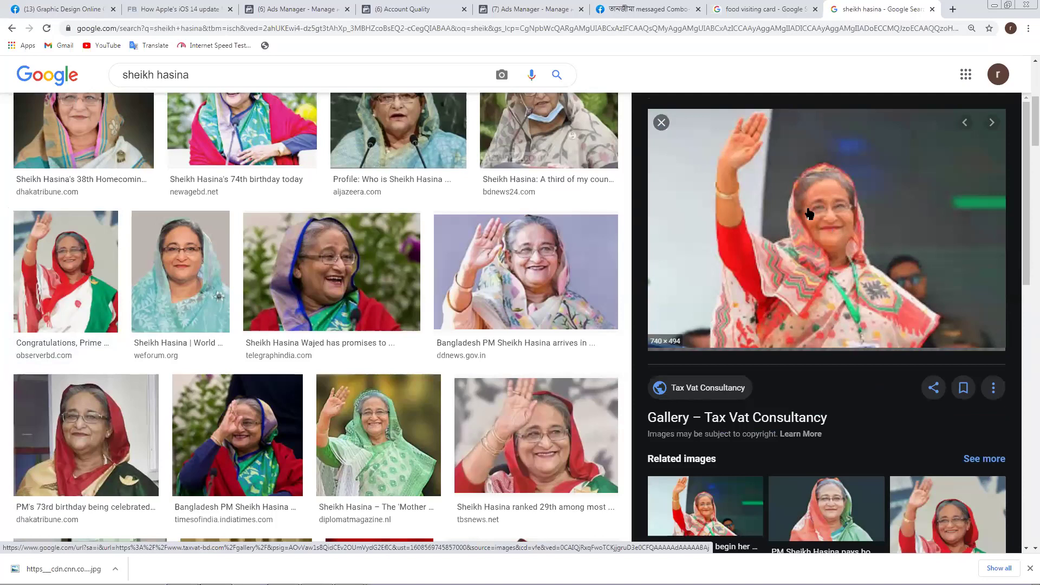
{"action": "right_click", "coordinate": [770, 183]}
{"action": "left_click", "coordinate": [802, 288]}
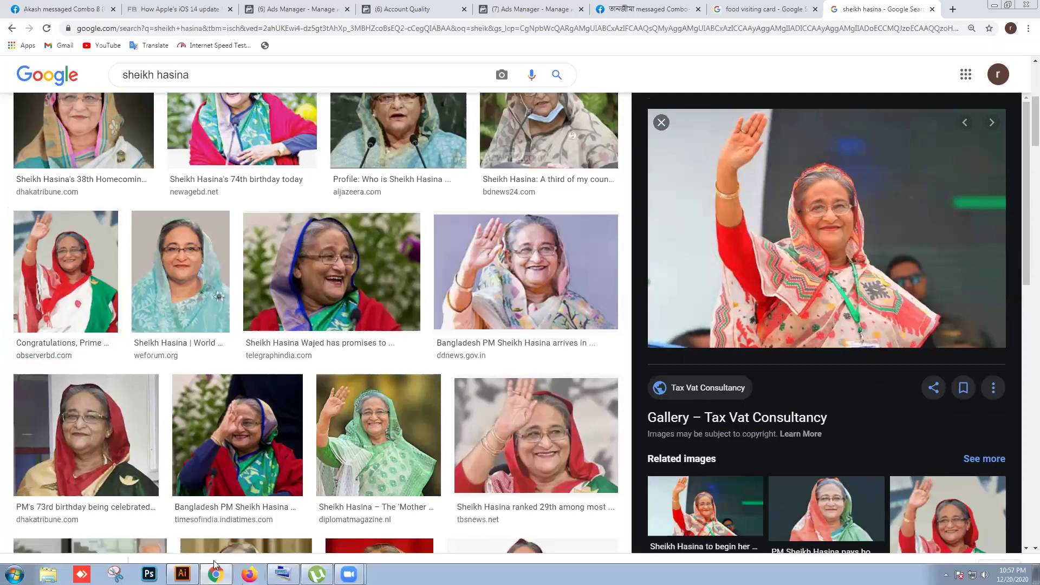
- Switch to Illustrator, paste the copied photo and place it on the empty canvas below the pizza card
{"action": "left_click", "coordinate": [182, 575]}
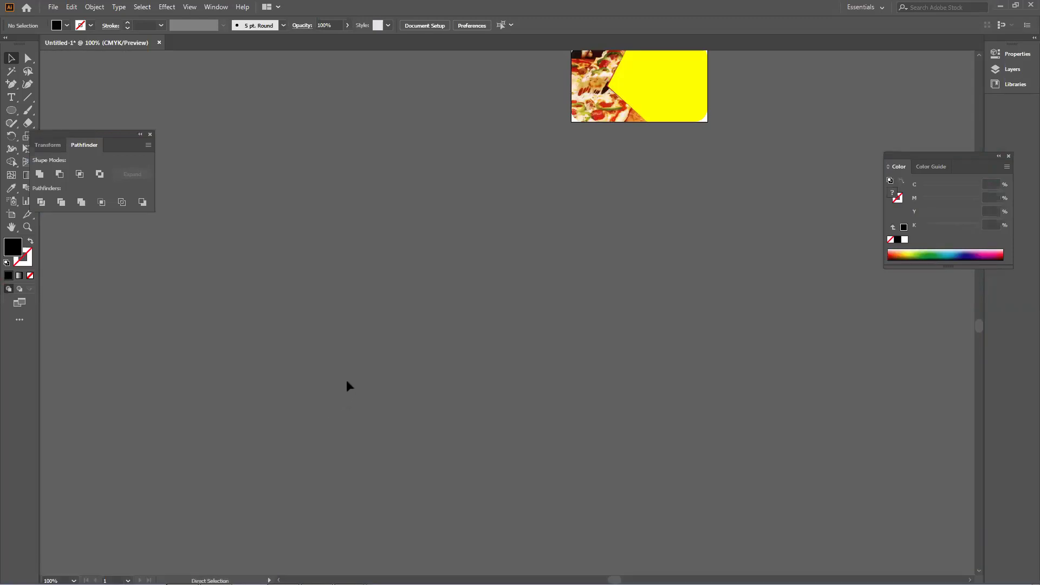
{"action": "key", "text": "ctrl+v"}
{"action": "left_click_drag", "start_coordinate": [412, 348], "coordinate": [343, 376]}
{"action": "scroll", "coordinate": [342, 379], "scroll_direction": "down", "scroll_amount": 1}
- Draw a black circle about 4.1 in across on the photo with the Ellipse tool and move it over the woman's face
{"action": "left_click", "coordinate": [11, 97]}
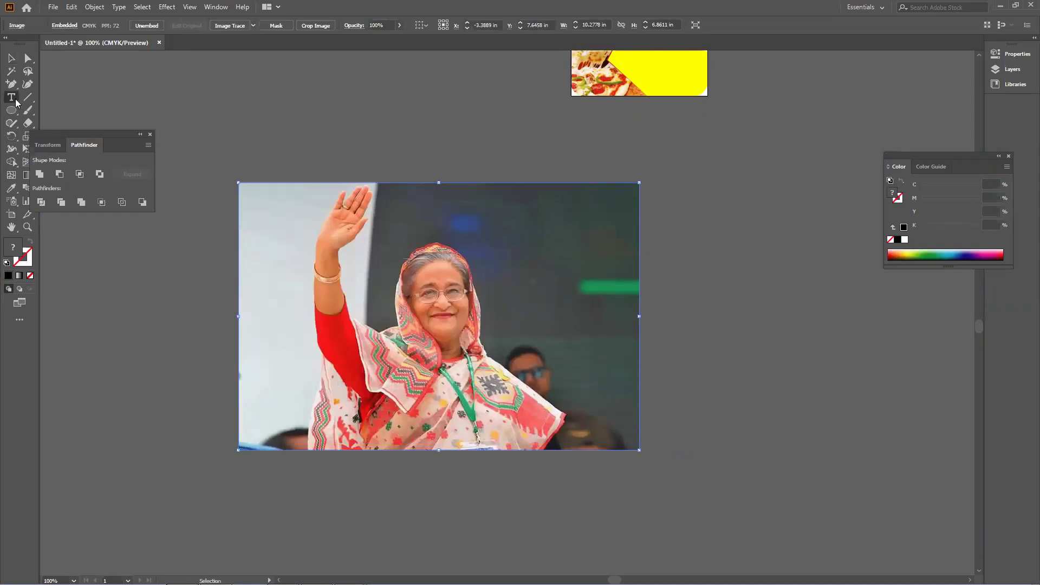
{"action": "left_click", "coordinate": [11, 110]}
{"action": "left_click", "coordinate": [68, 140]}
{"action": "left_click_drag", "start_coordinate": [324, 222], "coordinate": [473, 383]}
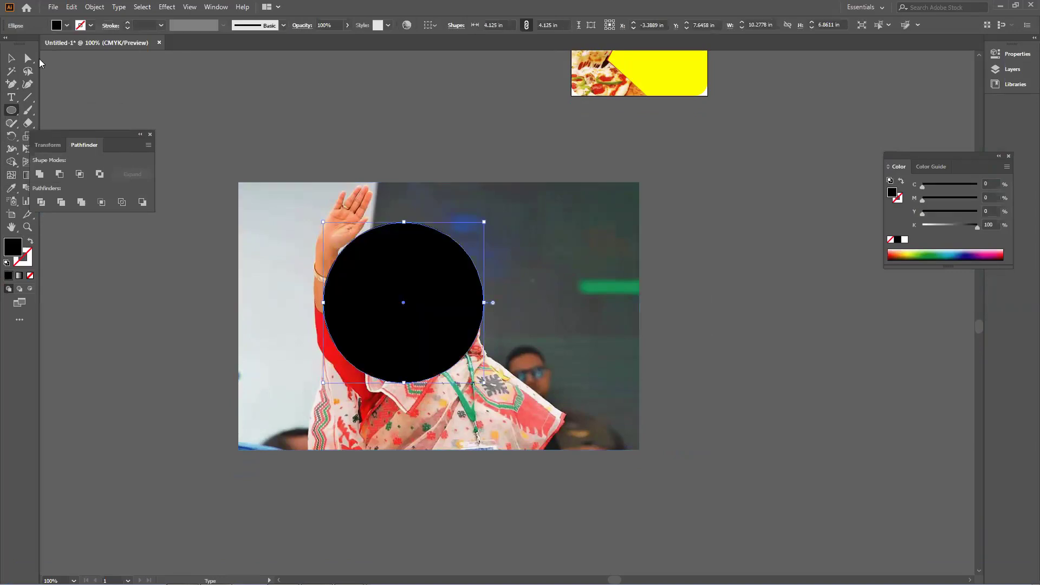
{"action": "left_click", "coordinate": [10, 59]}
{"action": "left_click_drag", "start_coordinate": [426, 286], "coordinate": [457, 279]}
- Select the circle together with the portrait photo, make a clipping mask from them, and deselect the result
{"action": "left_click_drag", "start_coordinate": [734, 348], "coordinate": [445, 264]}
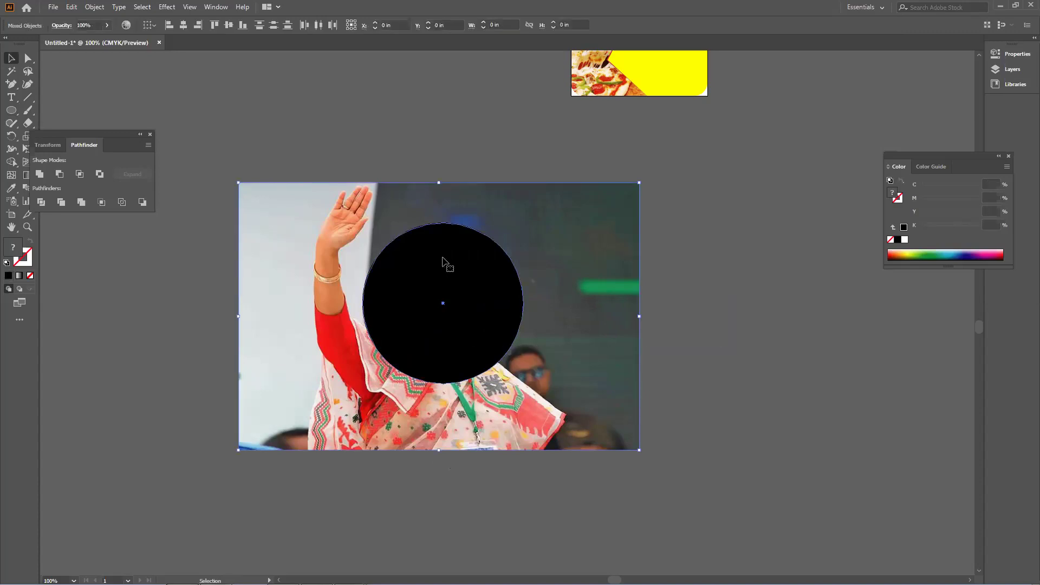
{"action": "right_click", "coordinate": [443, 259]}
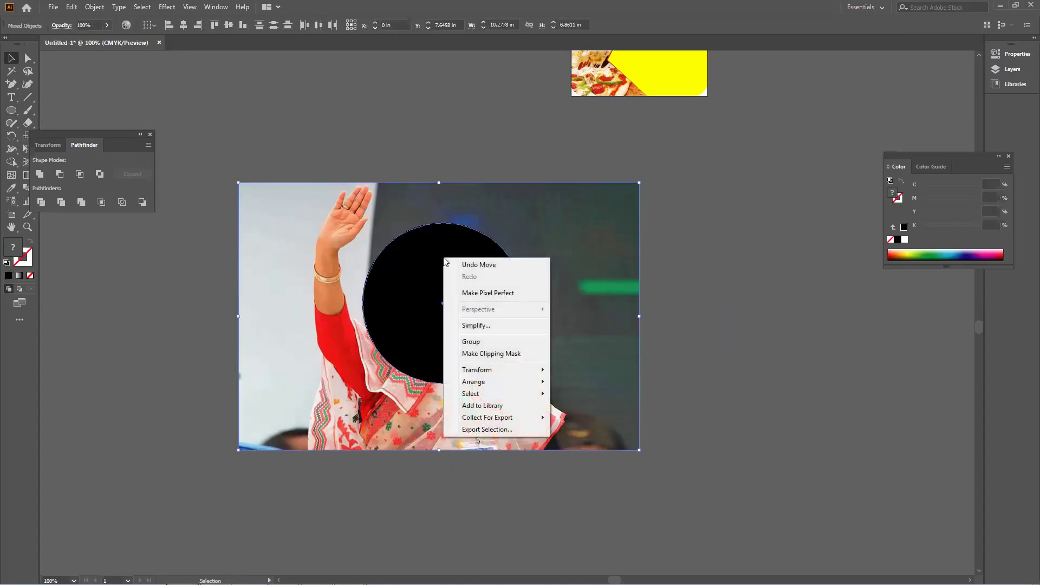
{"action": "left_click", "coordinate": [497, 354]}
{"action": "left_click", "coordinate": [611, 333]}
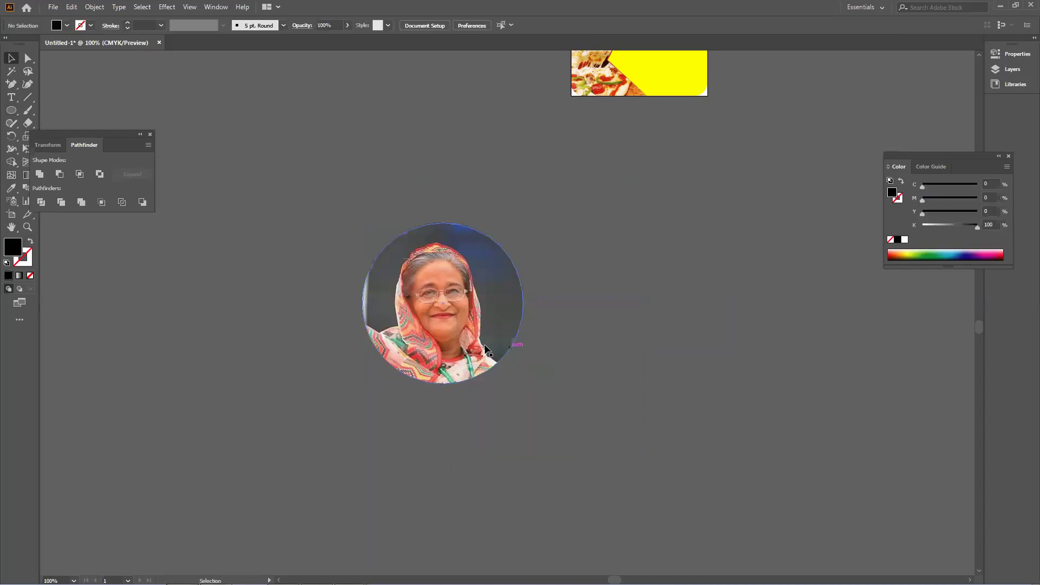
- Give the clipped circular portrait a black 1 pt stroke, move the Pathfinder panel clear of the toolbox, and deselect the portrait
{"action": "left_click", "coordinate": [516, 336]}
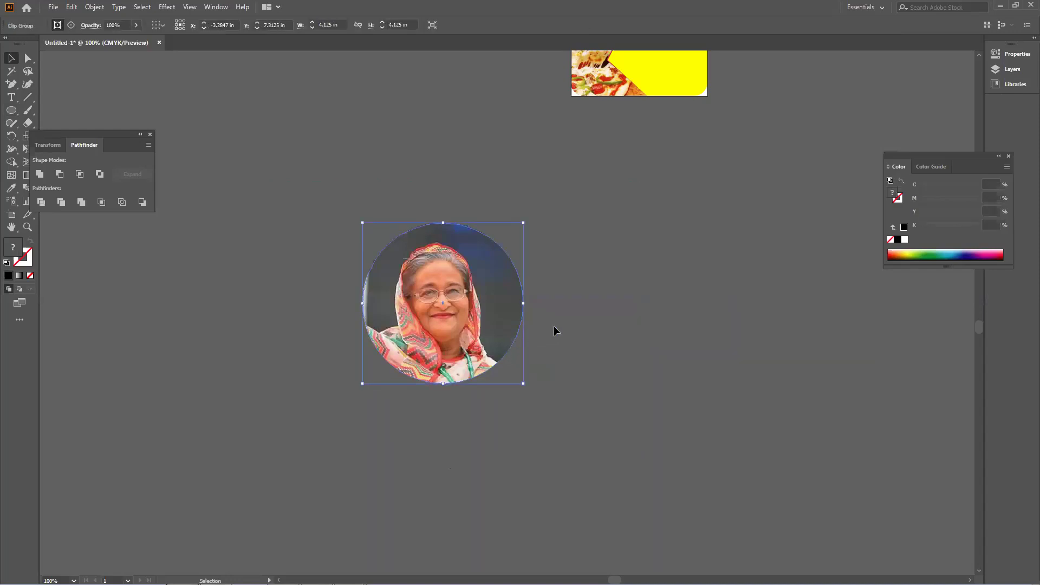
{"action": "left_click", "coordinate": [531, 327]}
{"action": "left_click", "coordinate": [478, 332]}
{"action": "left_click", "coordinate": [24, 258]}
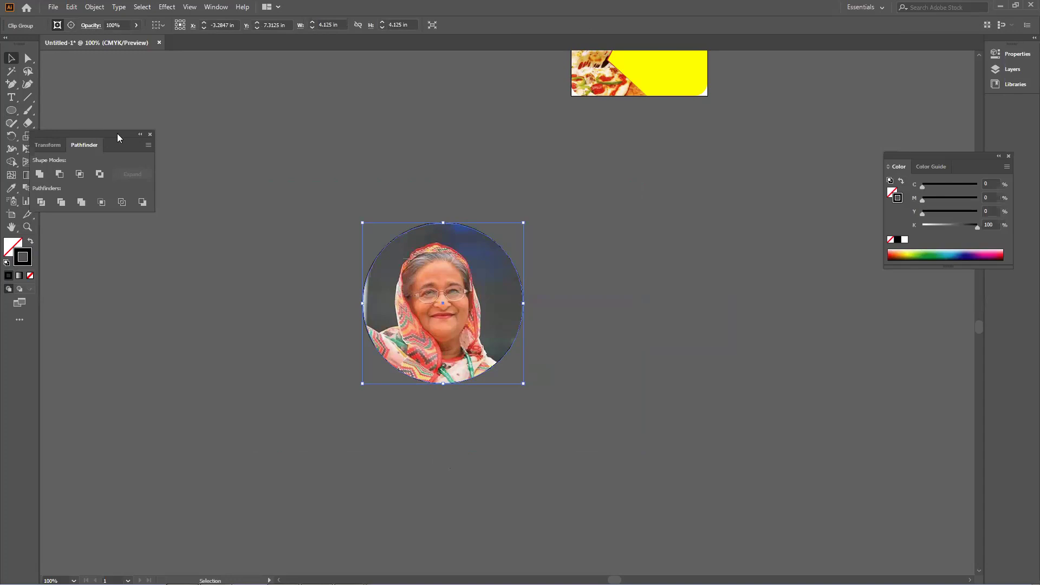
{"action": "left_click_drag", "start_coordinate": [118, 136], "coordinate": [170, 133]}
{"action": "left_click", "coordinate": [539, 406]}
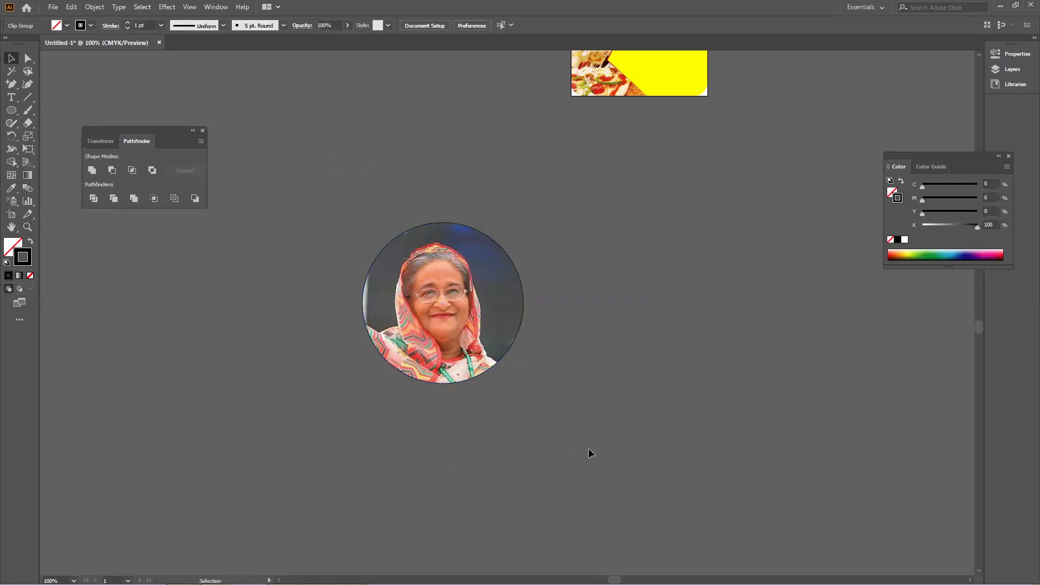
- Change the stroke colour of the circular portrait to bright green (07FC00) and deselect it
{"action": "left_click", "coordinate": [488, 347]}
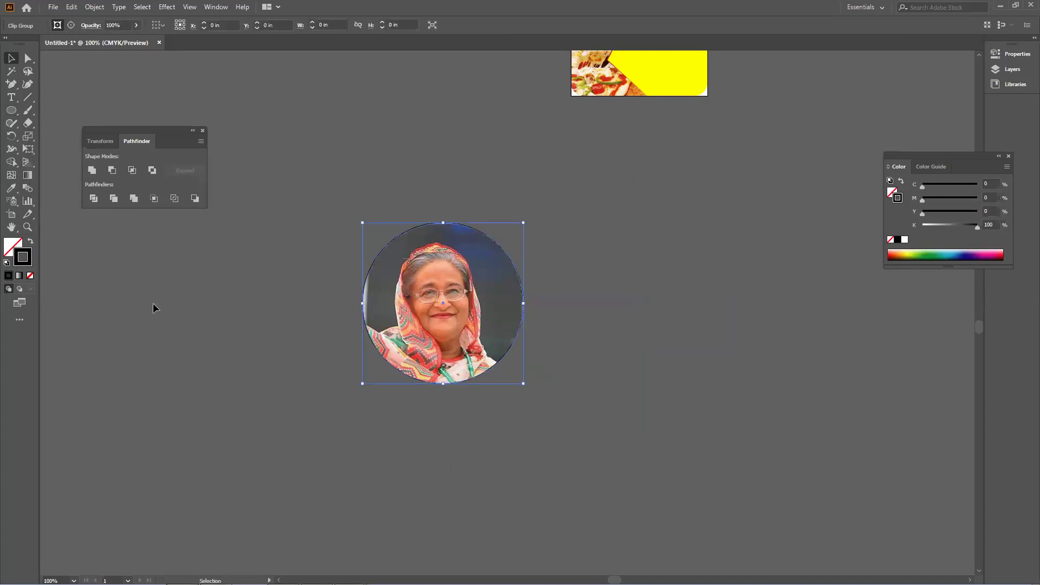
{"action": "double_click", "coordinate": [22, 263]}
{"action": "left_click", "coordinate": [515, 227]}
{"action": "left_click_drag", "start_coordinate": [530, 258], "coordinate": [544, 319]}
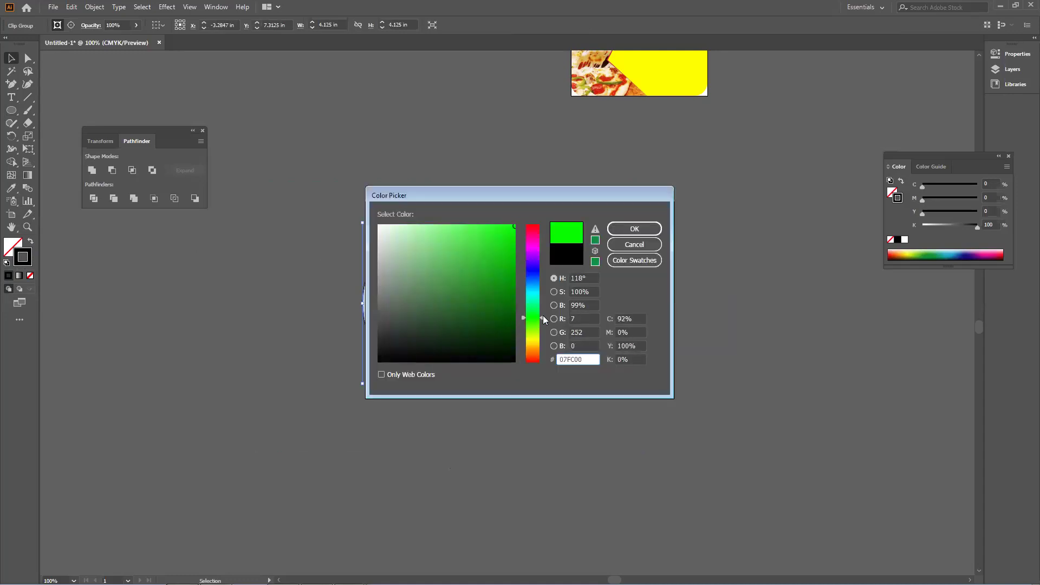
{"action": "left_click", "coordinate": [633, 229]}
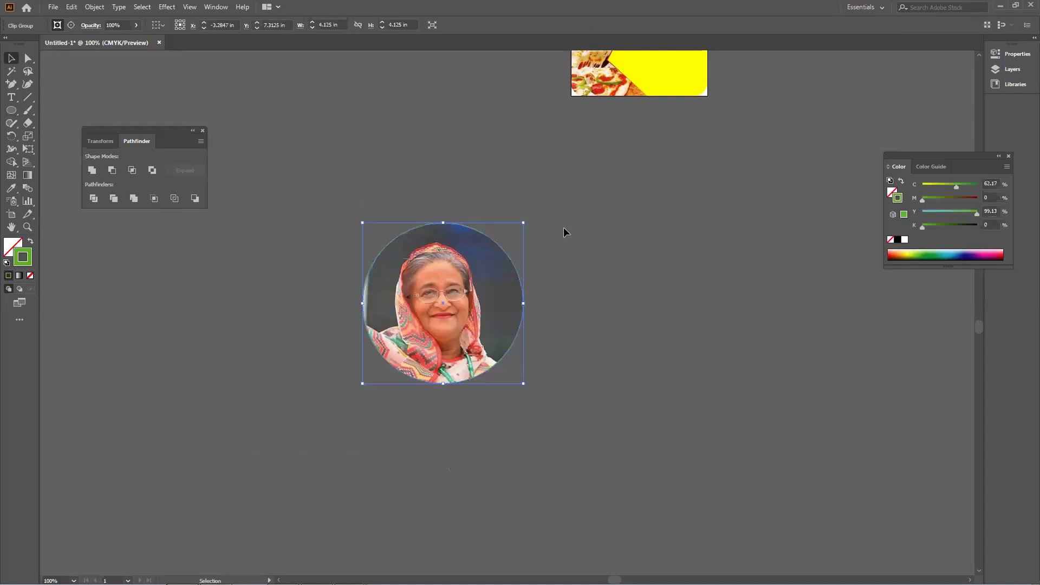
{"action": "left_click", "coordinate": [538, 387]}
- Show the Stroke settings for the circular portrait, raise its stroke weight to 9 pt, and deselect it
{"action": "left_click", "coordinate": [414, 315]}
{"action": "left_click", "coordinate": [211, 7]}
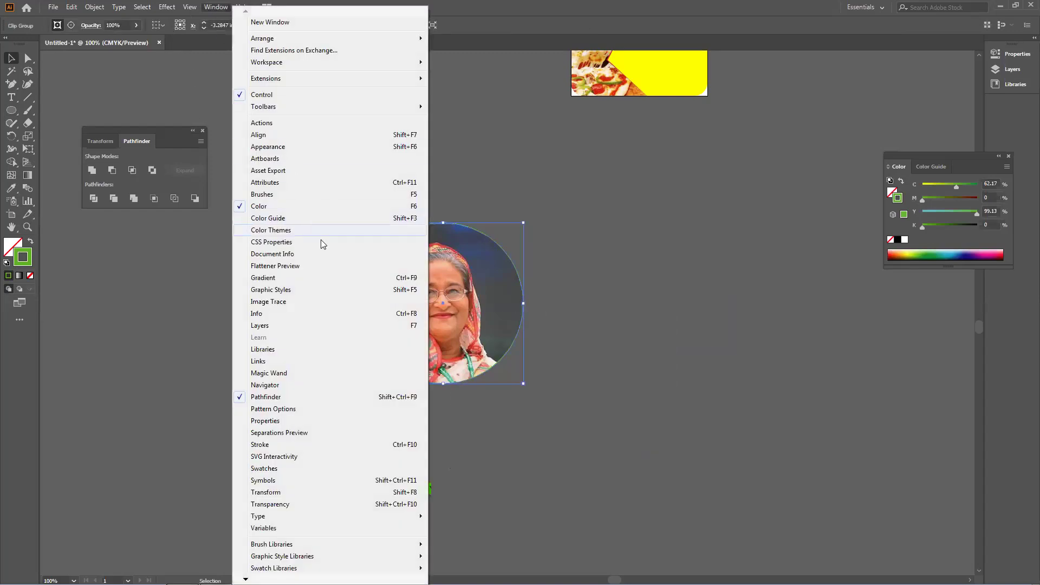
{"action": "left_click", "coordinate": [286, 444]}
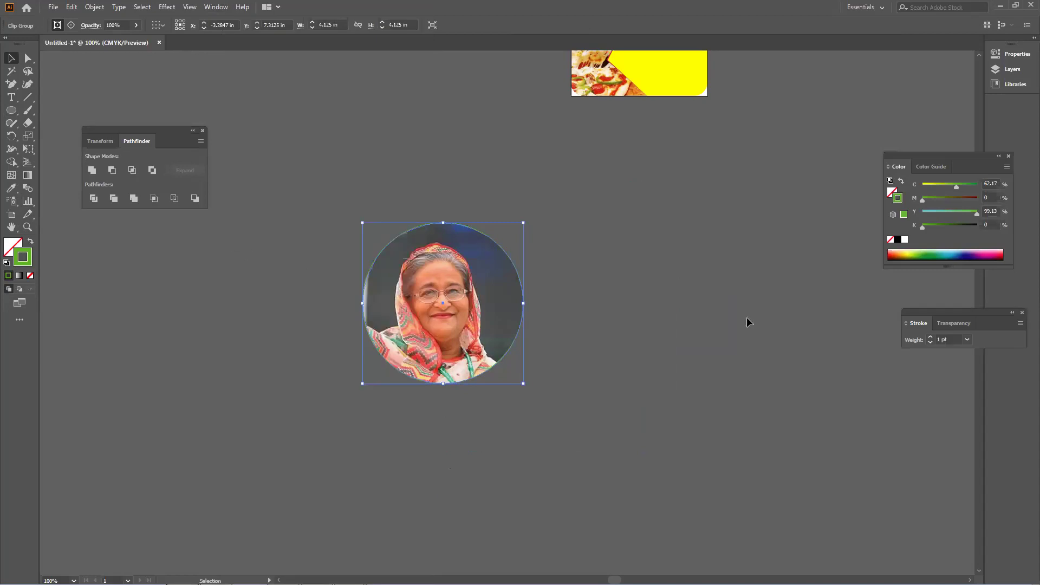
{"action": "left_click", "coordinate": [931, 337]}
{"action": "left_click", "coordinate": [932, 338]}
{"action": "left_click", "coordinate": [931, 338]}
{"action": "left_click", "coordinate": [932, 338]}
{"action": "left_click", "coordinate": [932, 337]}
{"action": "left_click", "coordinate": [932, 338]}
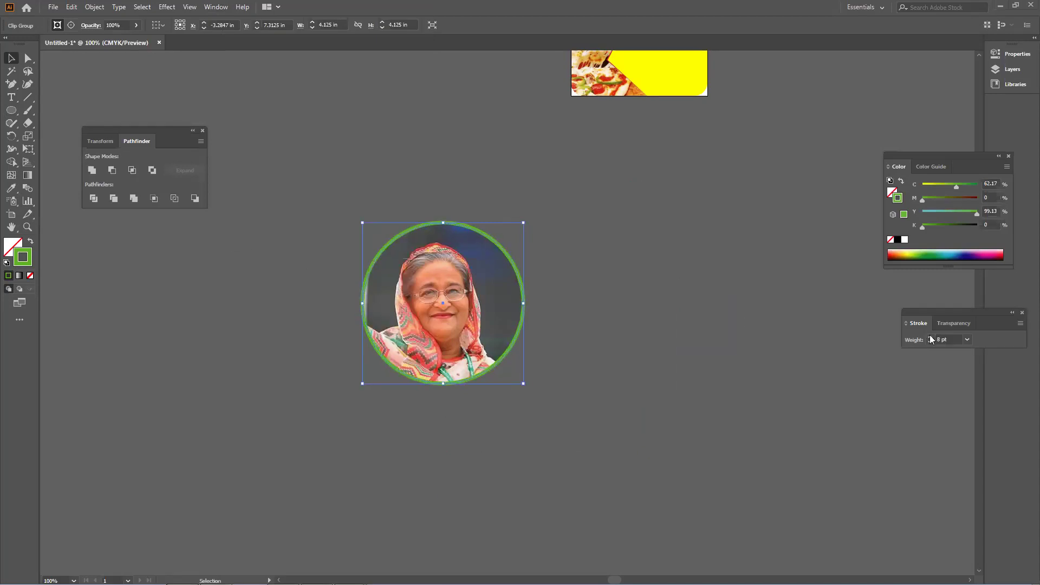
{"action": "left_click", "coordinate": [752, 303]}
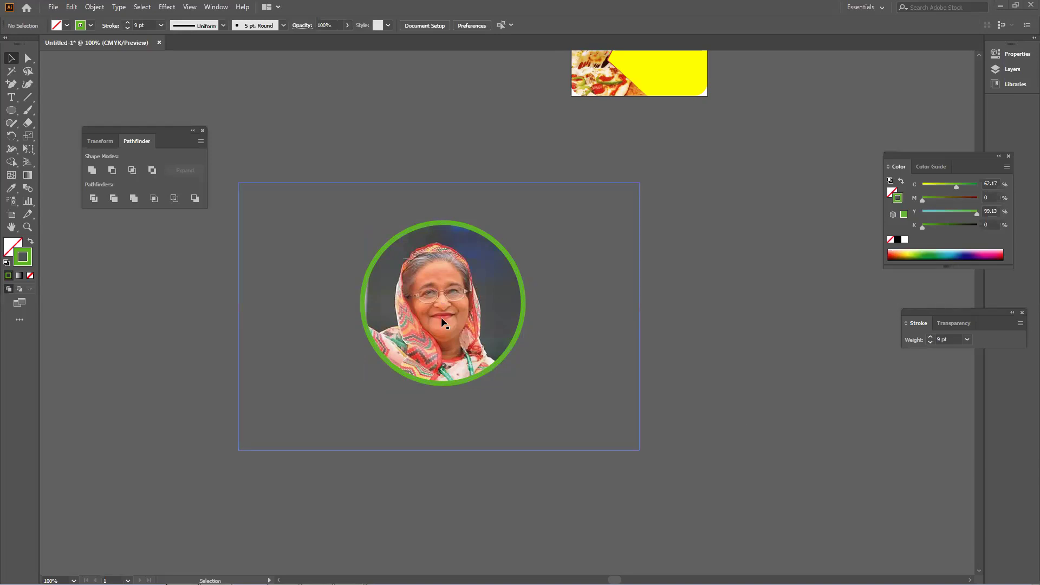
- Draw a rectangle about 10.1 x 5.5 in on the empty canvas below the portrait and swap its fill and stroke for solid green
{"action": "scroll", "coordinate": [438, 343], "scroll_direction": "down", "scroll_amount": 5}
{"action": "scroll", "coordinate": [438, 349], "scroll_direction": "down", "scroll_amount": 3}
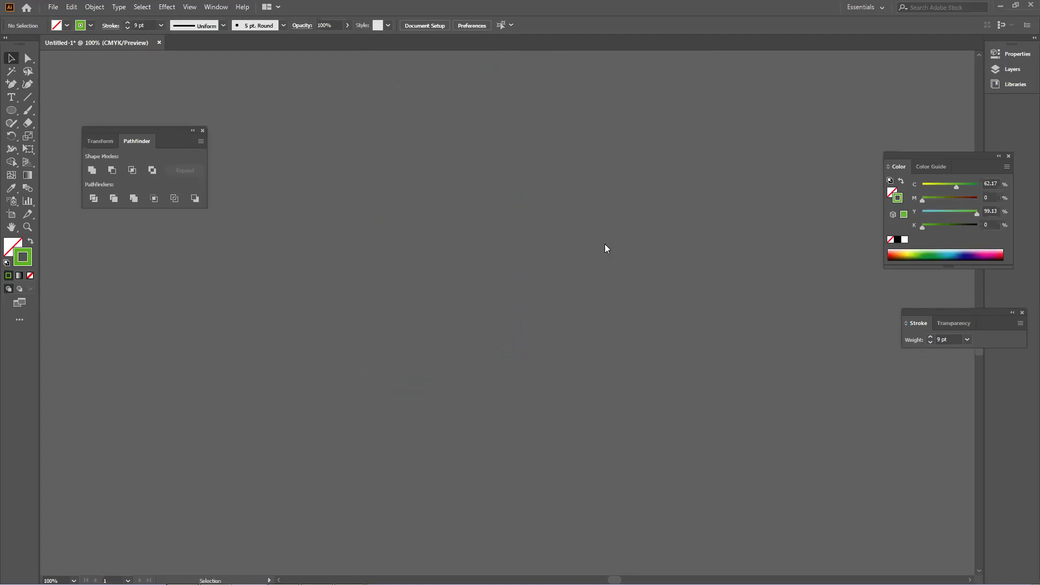
{"action": "left_click", "coordinate": [11, 110]}
{"action": "left_click", "coordinate": [59, 111]}
{"action": "left_click_drag", "start_coordinate": [144, 221], "coordinate": [538, 434]}
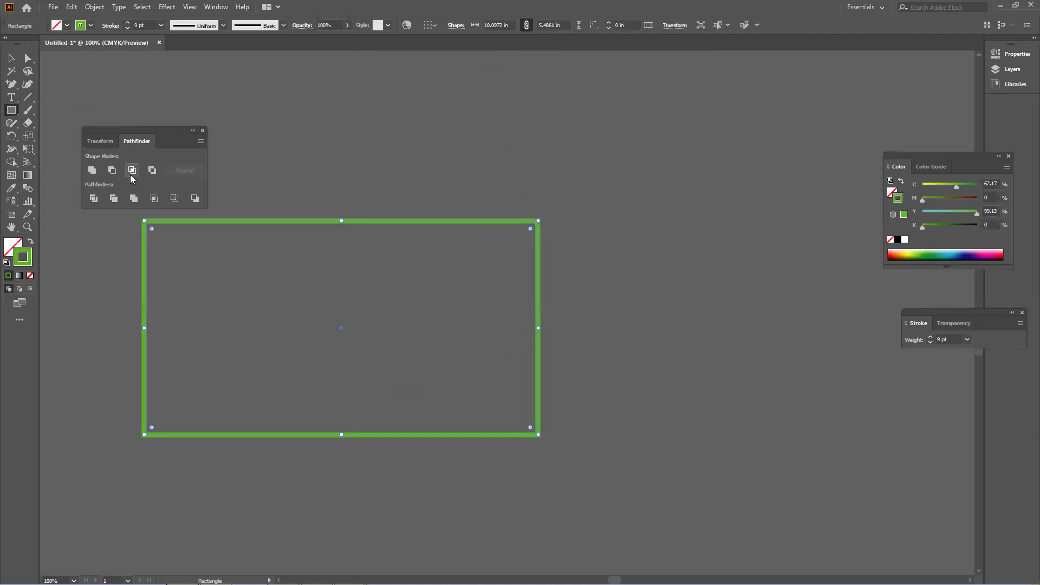
{"action": "left_click", "coordinate": [30, 240]}
- Draw a circle about 11.1 in across with the Ellipse tool and place it over the rectangle's lower-right part
{"action": "left_click", "coordinate": [11, 109]}
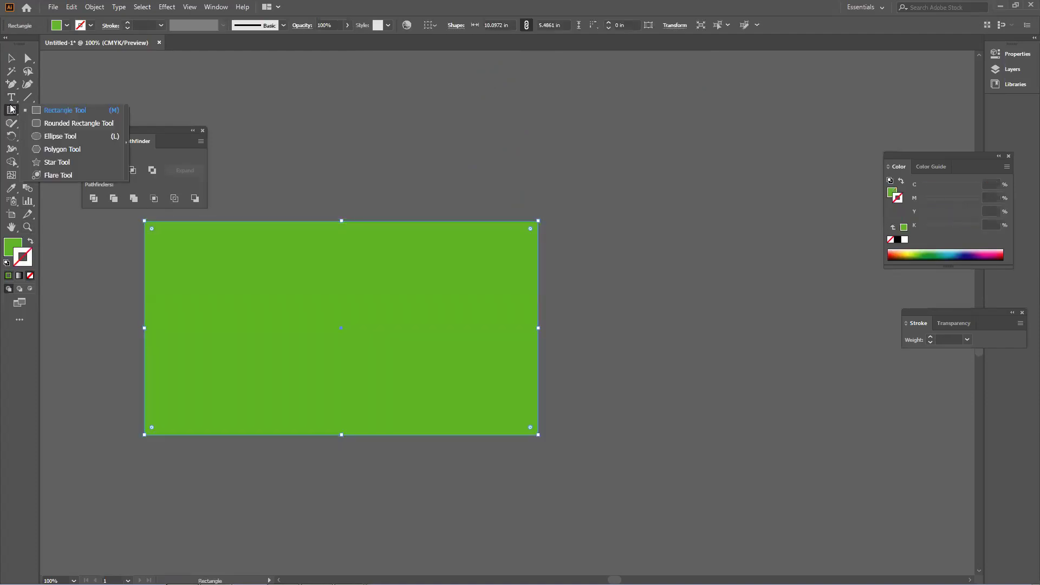
{"action": "left_click", "coordinate": [54, 135]}
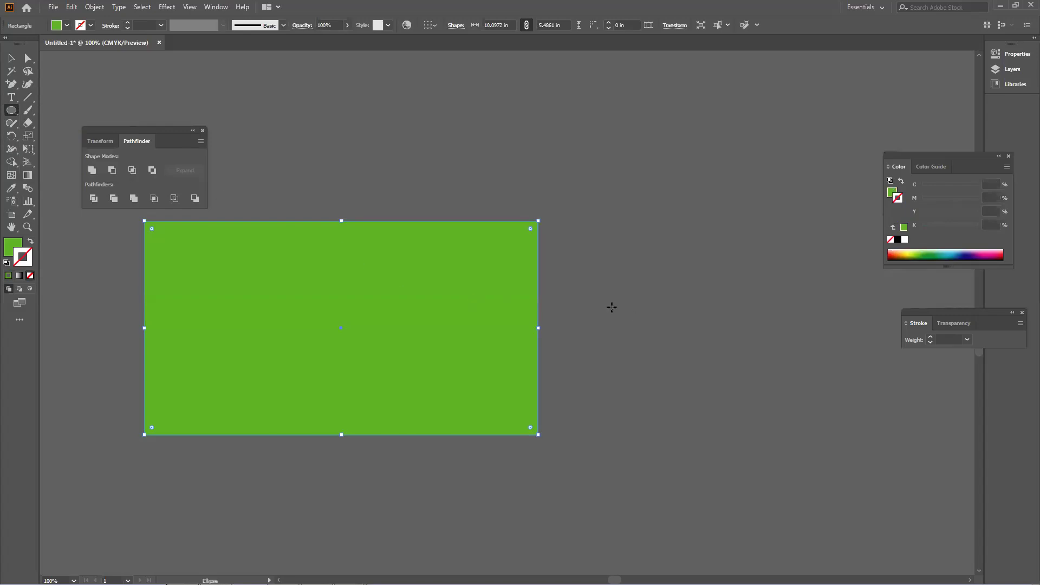
{"action": "scroll", "coordinate": [611, 303], "scroll_direction": "down", "scroll_amount": 2}
{"action": "left_click_drag", "start_coordinate": [479, 230], "coordinate": [661, 448]}
{"action": "key", "text": "v"}
{"action": "left_click_drag", "start_coordinate": [602, 347], "coordinate": [599, 378]}
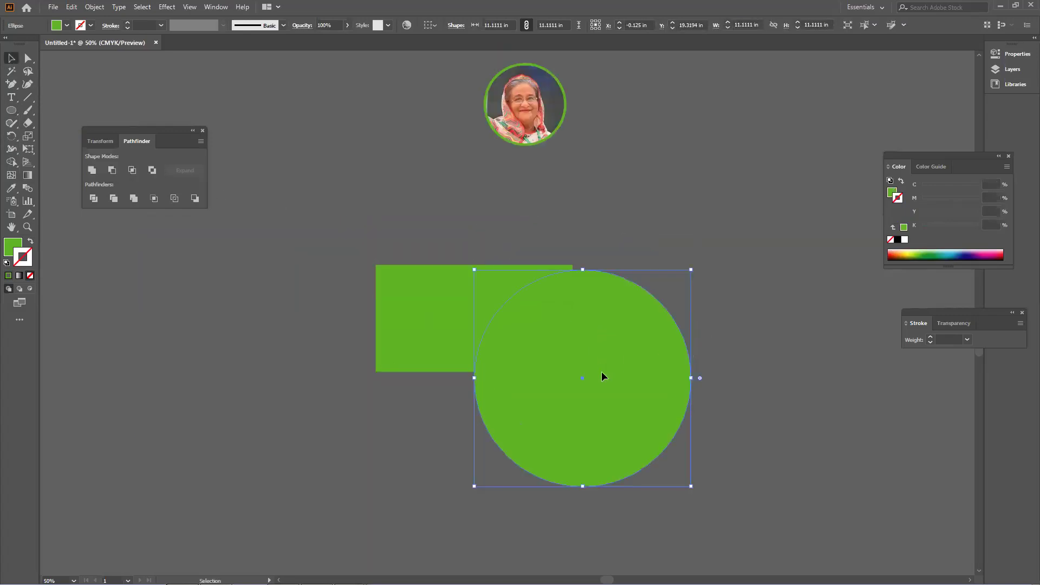
- Fill the large circle with dark blue and nudge it slightly upward over the green rectangle
{"action": "left_click", "coordinate": [68, 26]}
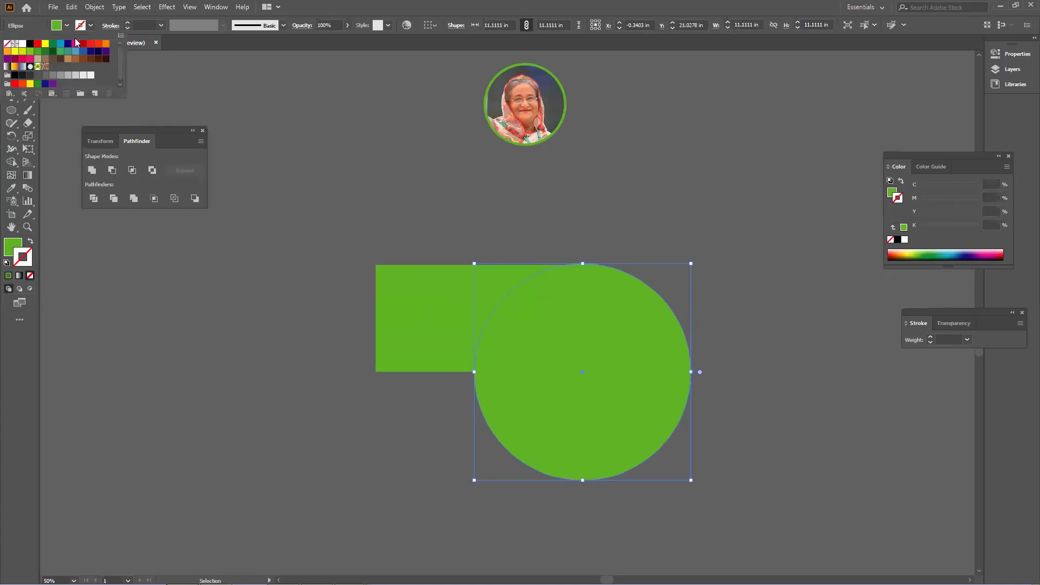
{"action": "left_click", "coordinate": [68, 43]}
{"action": "left_click", "coordinate": [753, 6]}
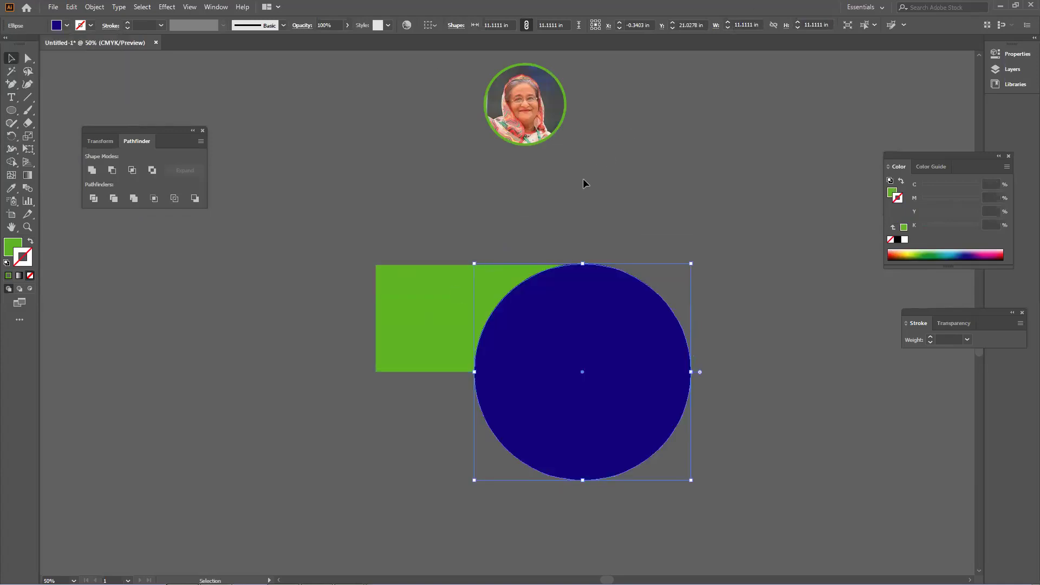
{"action": "left_click", "coordinate": [585, 181]}
{"action": "left_click_drag", "start_coordinate": [633, 323], "coordinate": [635, 319]}
- Divide the selected rectangle and circle with Pathfinder, ungroup the pieces, and delete the blue part outside the rectangle
{"action": "left_click_drag", "start_coordinate": [524, 230], "coordinate": [595, 348]}
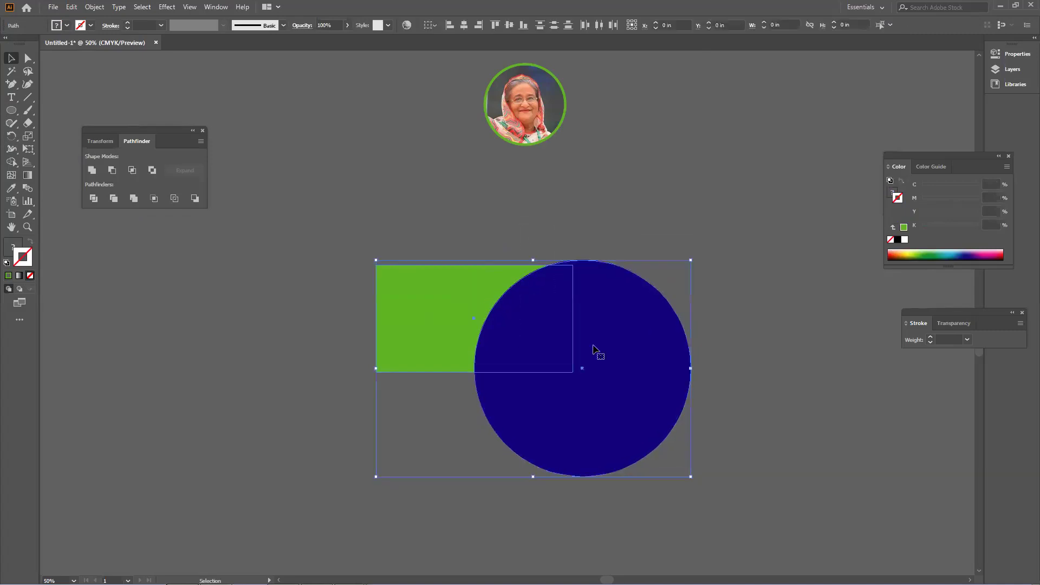
{"action": "left_click", "coordinate": [96, 196]}
{"action": "right_click", "coordinate": [541, 344]}
{"action": "left_click", "coordinate": [557, 442]}
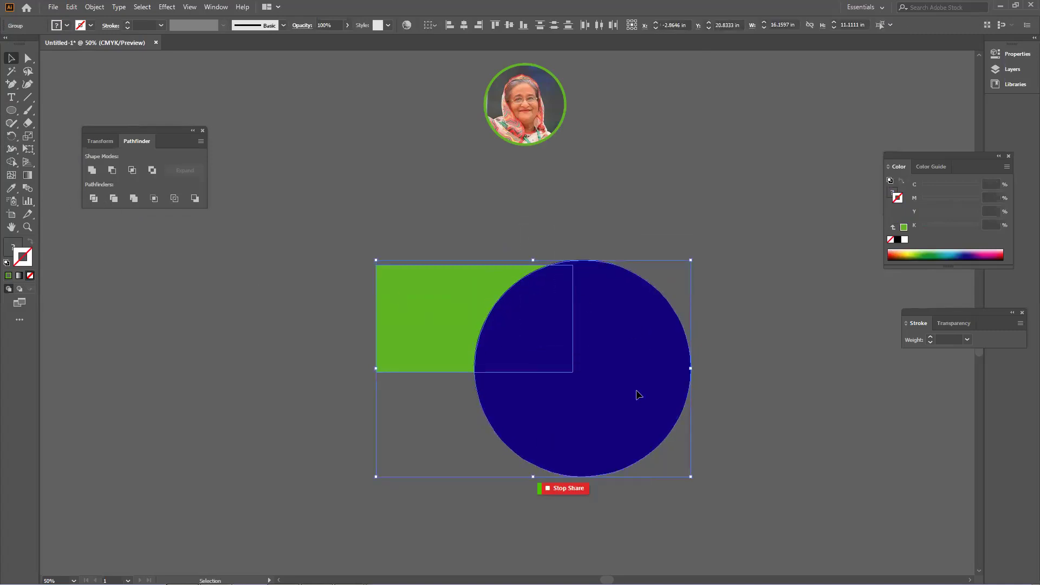
{"action": "left_click_drag", "start_coordinate": [638, 394], "coordinate": [666, 434]}
{"action": "key", "text": "Delete"}
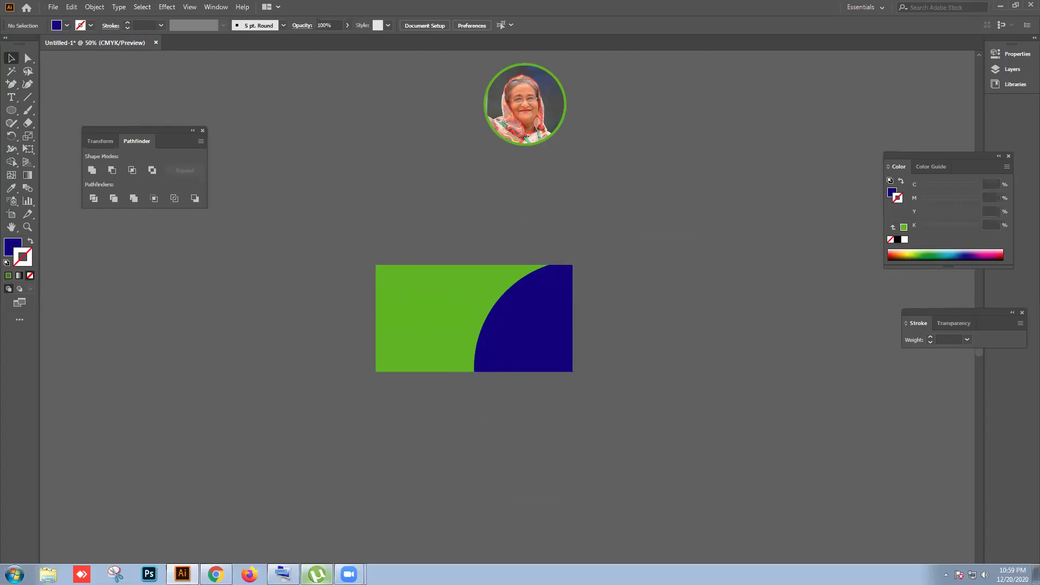
- Switch to Chrome and search Google Images for "texture background"
{"action": "left_click", "coordinate": [216, 573]}
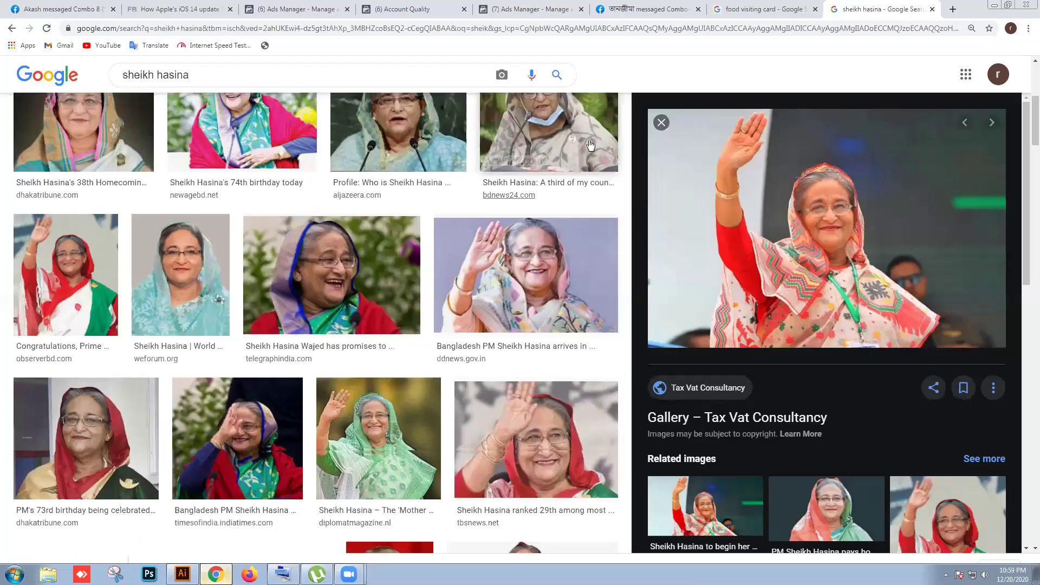
{"action": "scroll", "coordinate": [314, 325], "scroll_direction": "up", "scroll_amount": 5}
{"action": "triple_click", "coordinate": [155, 75]}
{"action": "type", "text": "textu"}
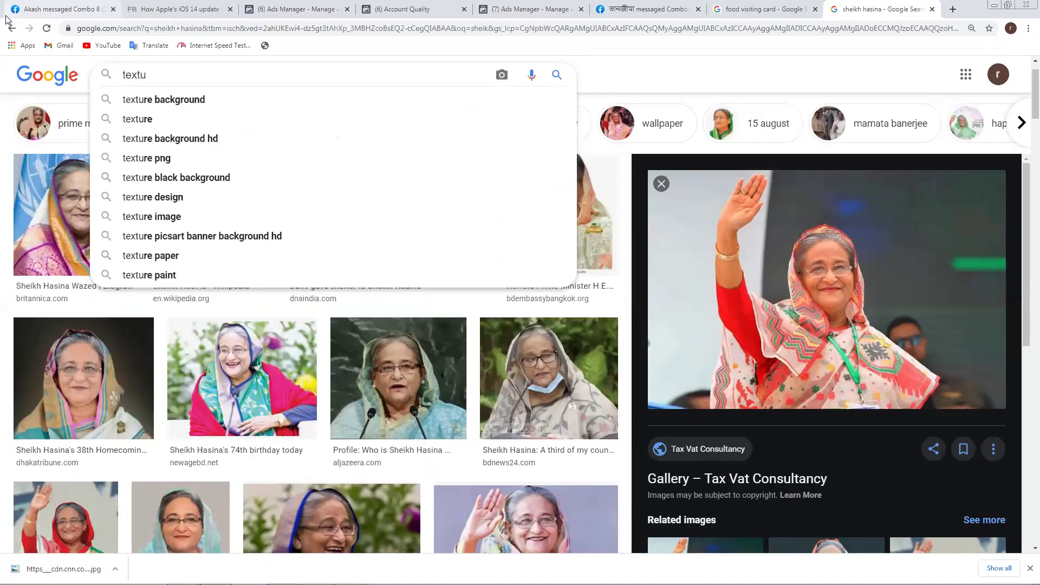
{"action": "key", "text": "Down"}
{"action": "key", "text": "Return"}
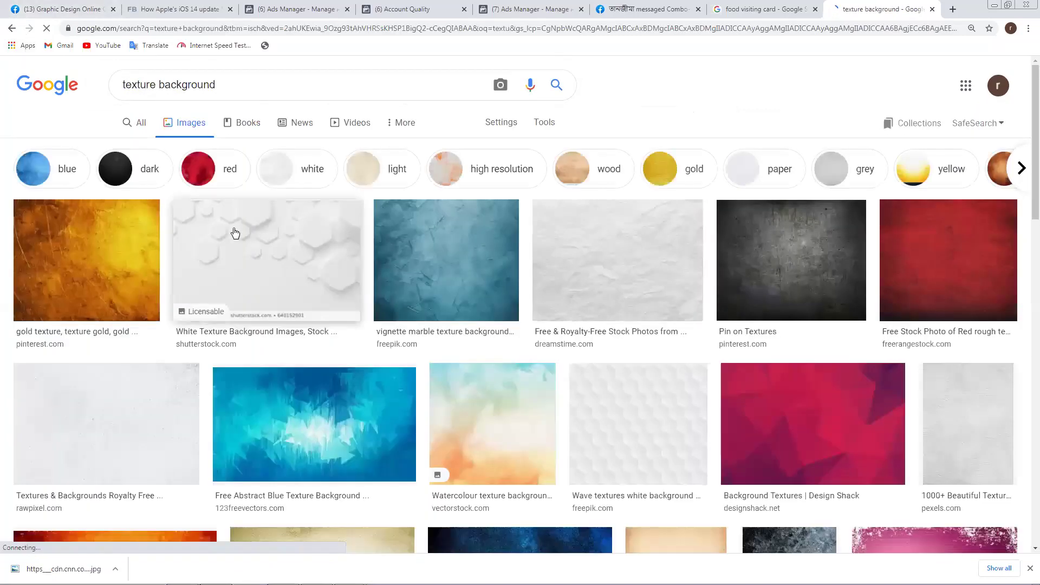
- Preview several texture results, including the white hexagon, dark Pinterest, blue abstract, polygonal and red rough backgrounds, to compare them
{"action": "left_click", "coordinate": [257, 277]}
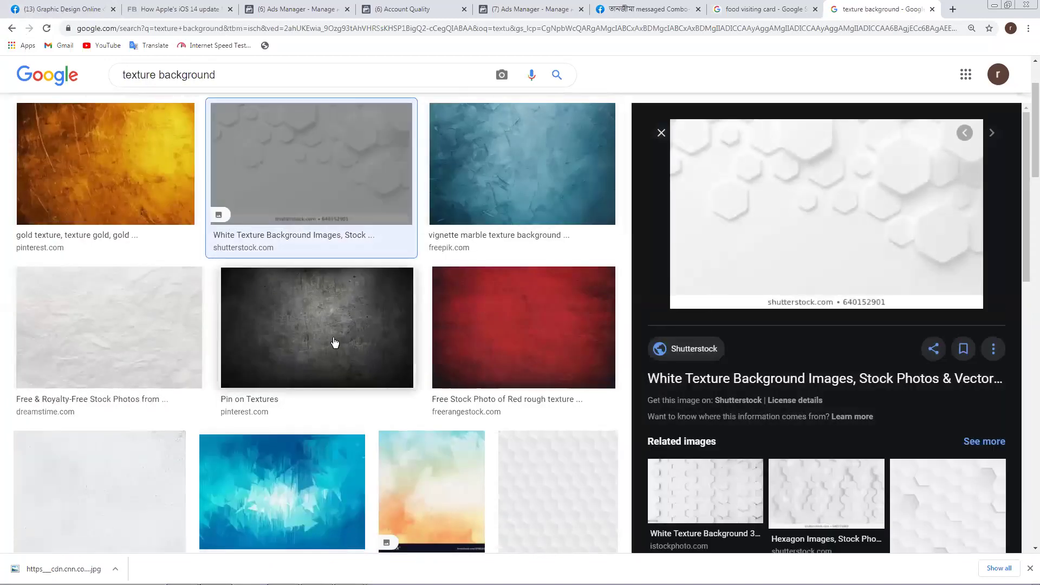
{"action": "left_click", "coordinate": [334, 342]}
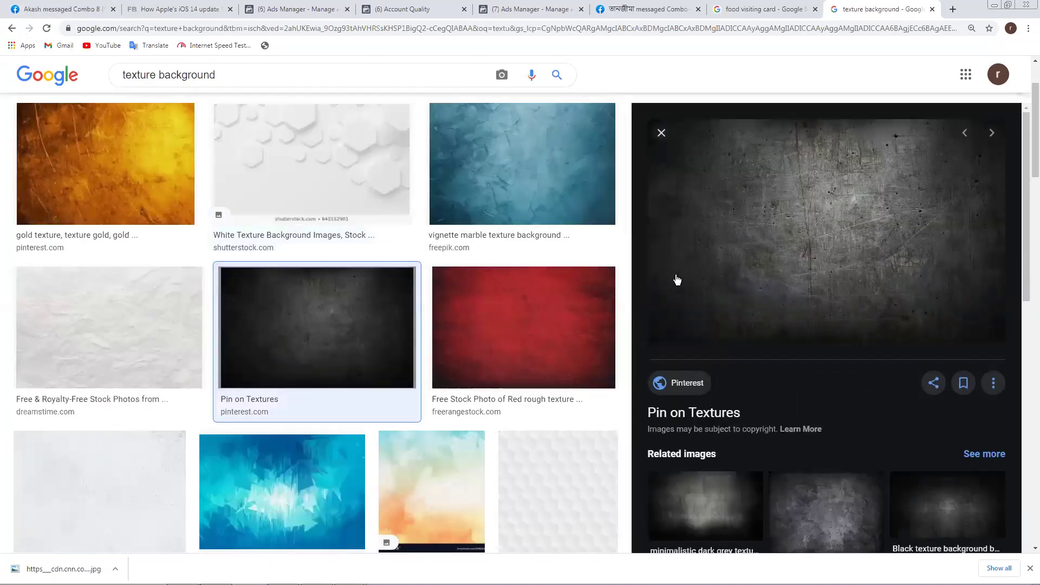
{"action": "left_click", "coordinate": [282, 491]}
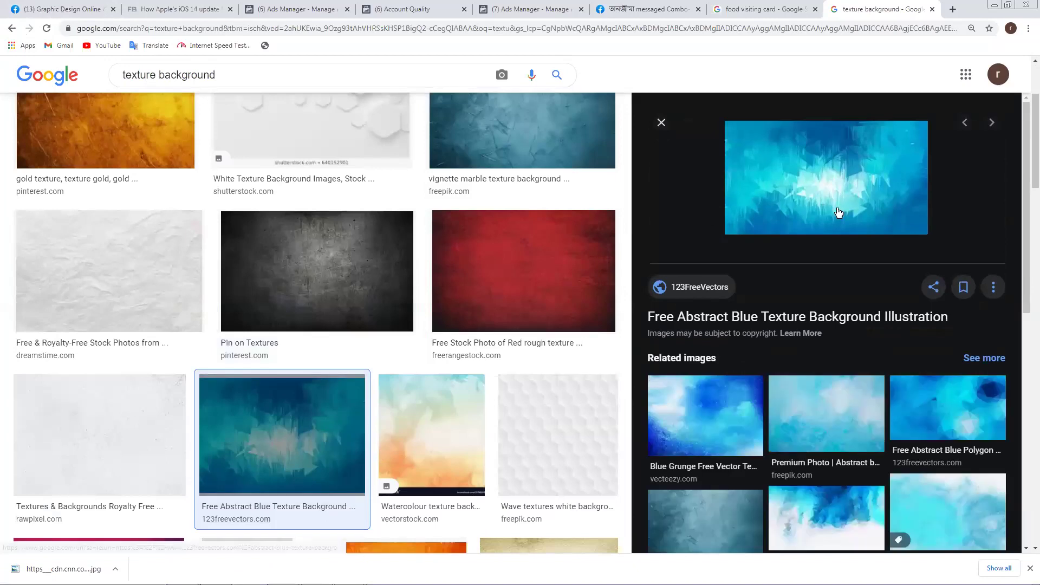
{"action": "left_click", "coordinate": [825, 508]}
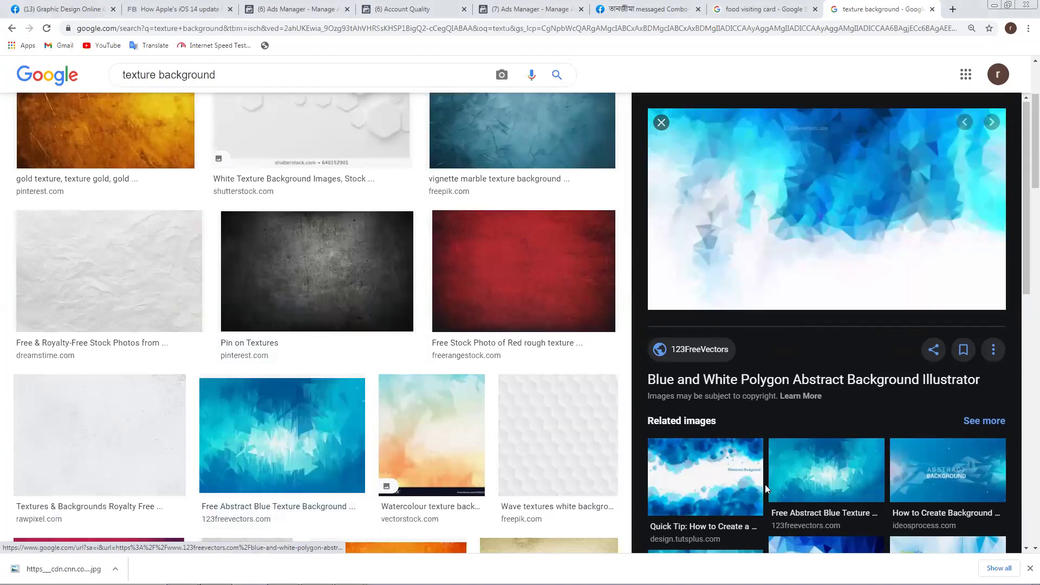
{"action": "scroll", "coordinate": [765, 484], "scroll_direction": "down", "scroll_amount": 2}
{"action": "left_click", "coordinate": [742, 475]}
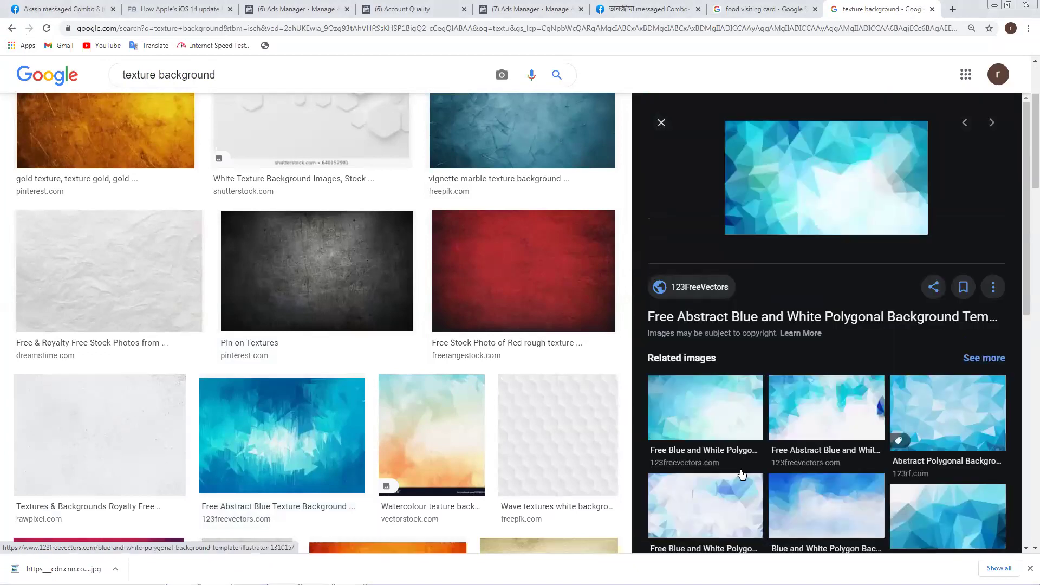
{"action": "scroll", "coordinate": [959, 444], "scroll_direction": "down", "scroll_amount": 2}
{"action": "left_click_drag", "start_coordinate": [832, 501], "coordinate": [315, 374]}
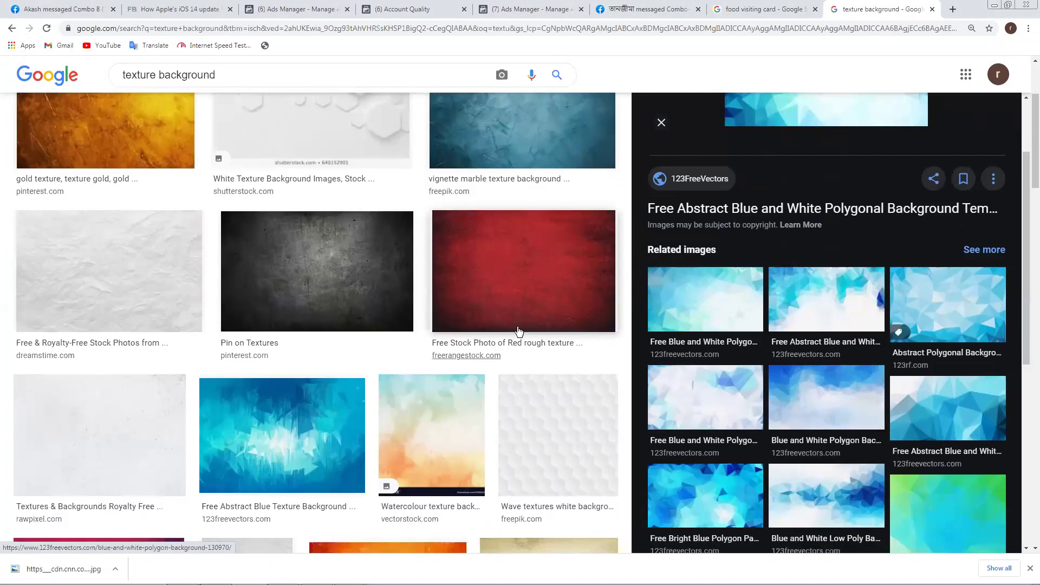
{"action": "left_click", "coordinate": [550, 301]}
- Open Freepik's "Wave textures white background vector" image and copy it
{"action": "left_click", "coordinate": [577, 446]}
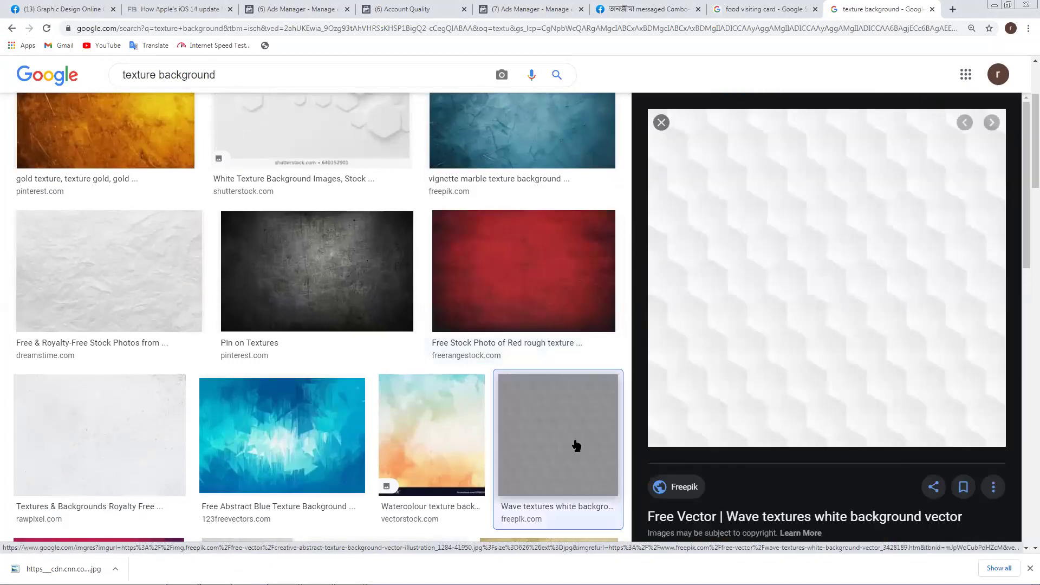
{"action": "right_click", "coordinate": [785, 242]}
{"action": "left_click", "coordinate": [821, 346]}
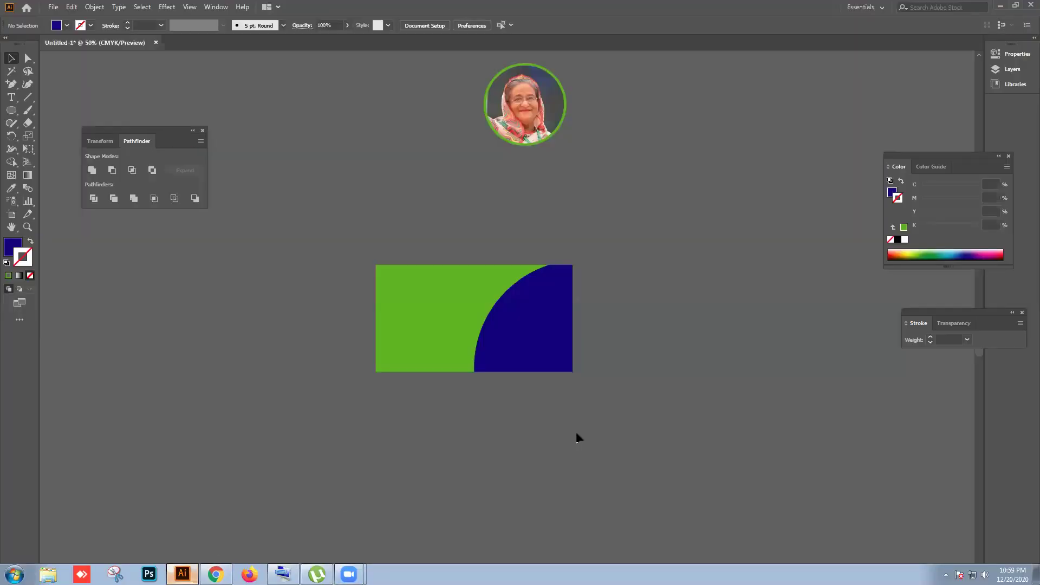
- Switch to Illustrator, paste the white texture, and position it overlapping the lower part of the card's blue section
{"action": "key", "text": "ctrl+v"}
{"action": "left_click_drag", "start_coordinate": [568, 327], "coordinate": [711, 383]}
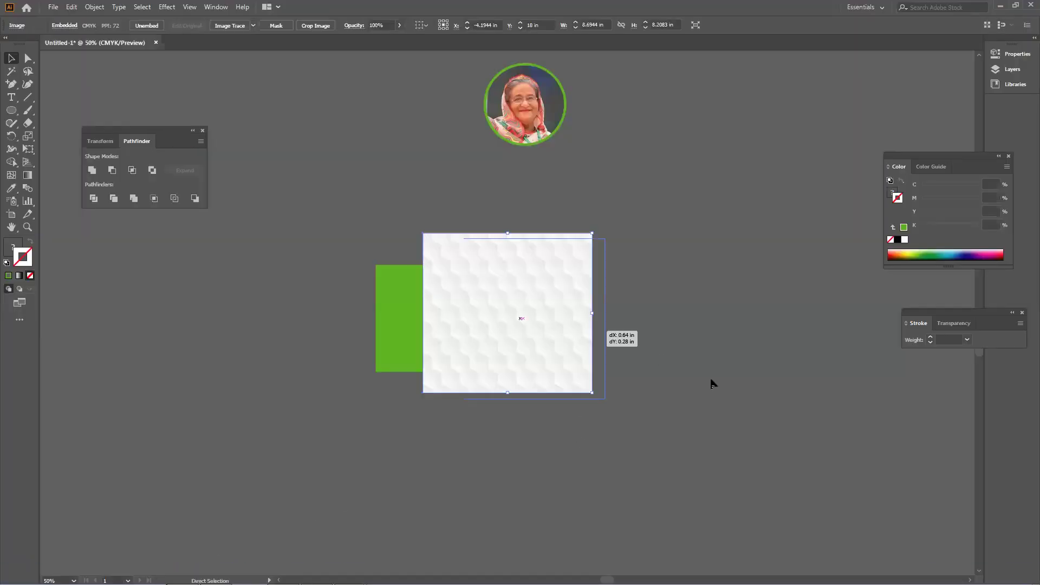
{"action": "left_click_drag", "start_coordinate": [629, 387], "coordinate": [512, 416]}
- Bring the blue curved shape to the front and move the white texture up so that it lies fully behind the shape
{"action": "left_click", "coordinate": [561, 297]}
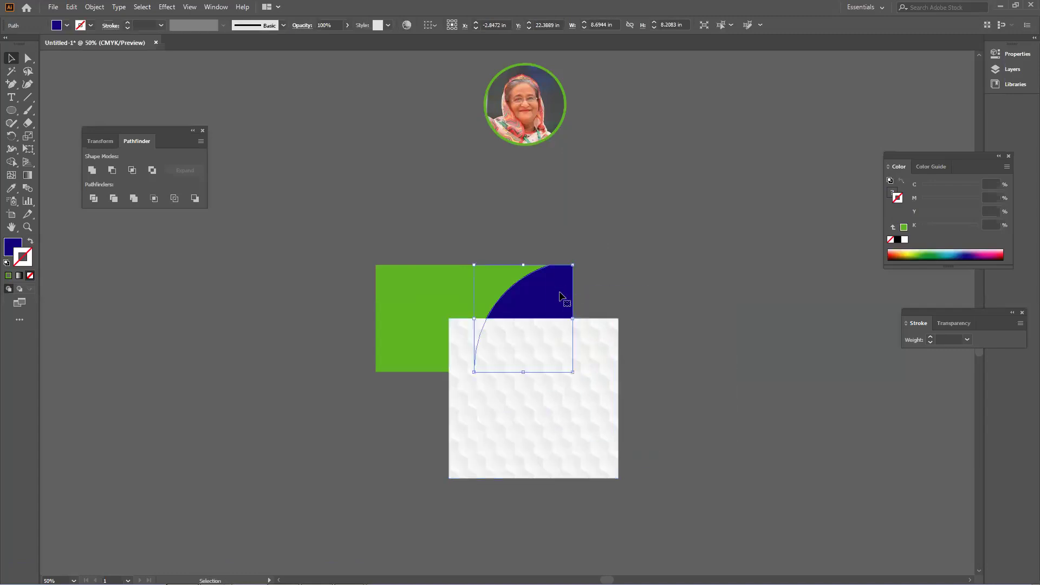
{"action": "right_click", "coordinate": [561, 294]}
{"action": "mouse_move", "coordinate": [610, 475]}
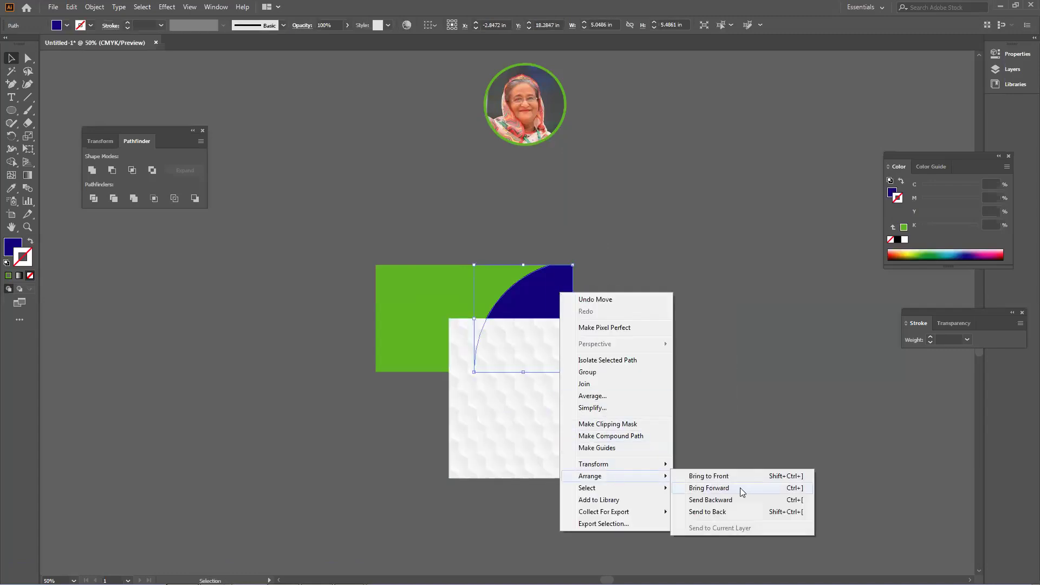
{"action": "left_click", "coordinate": [743, 477]}
{"action": "left_click", "coordinate": [740, 402]}
{"action": "left_click_drag", "start_coordinate": [606, 408], "coordinate": [606, 352]}
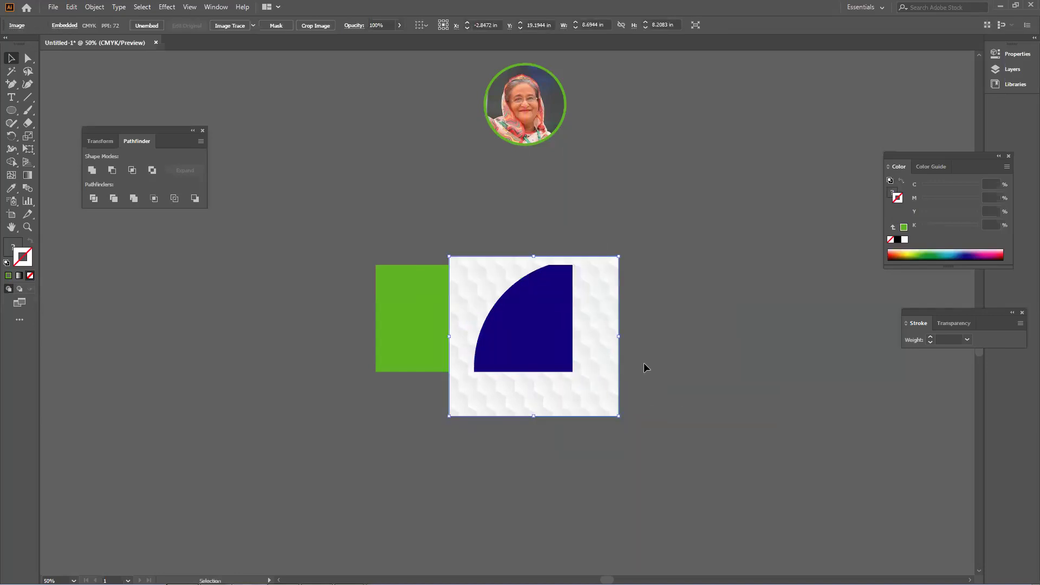
- Clip the white hexagon texture to the blue curved shape with a clipping mask and check the result on the green card
{"action": "left_click", "coordinate": [545, 339], "text": "shift"}
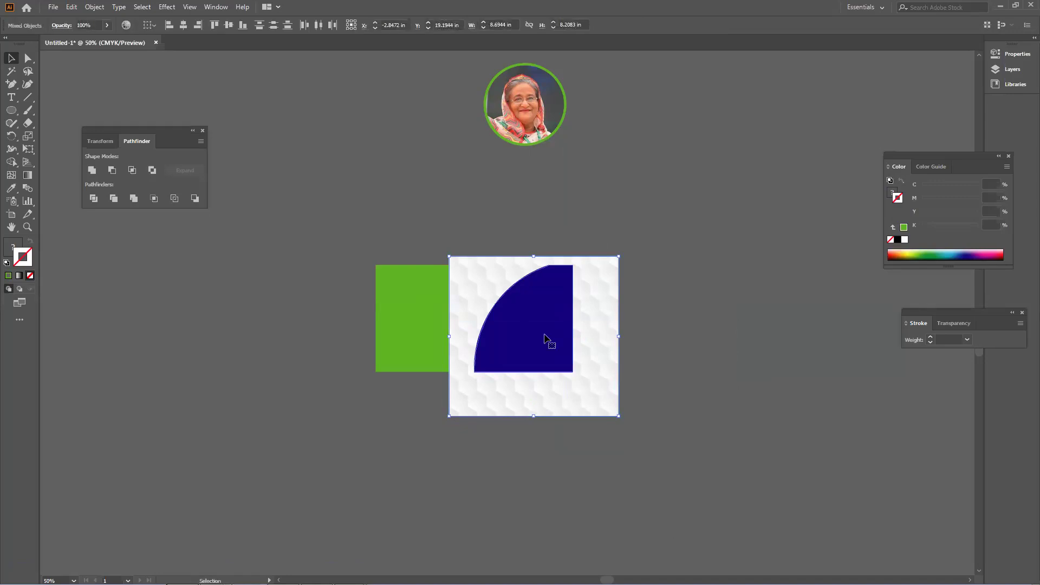
{"action": "right_click", "coordinate": [545, 337]}
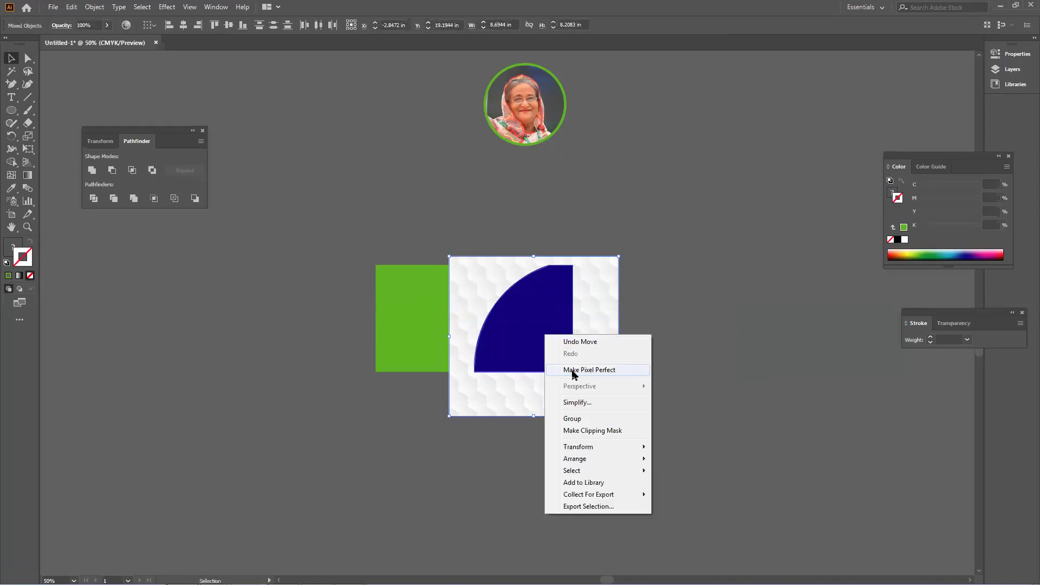
{"action": "left_click", "coordinate": [583, 431]}
{"action": "left_click", "coordinate": [711, 384]}
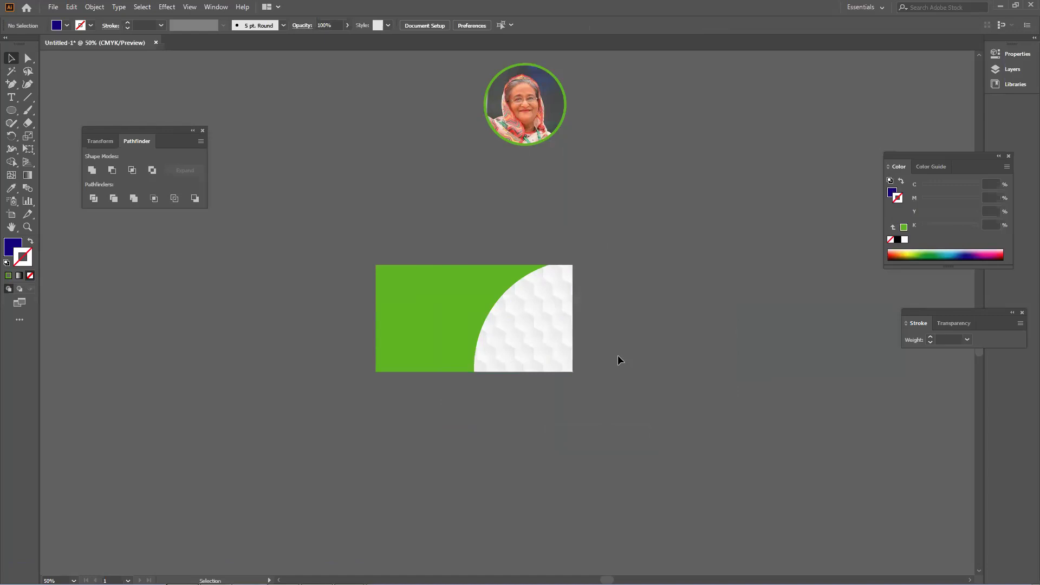
{"action": "left_click", "coordinate": [561, 339]}
{"action": "scroll", "coordinate": [535, 348], "scroll_direction": "up", "scroll_amount": 4}
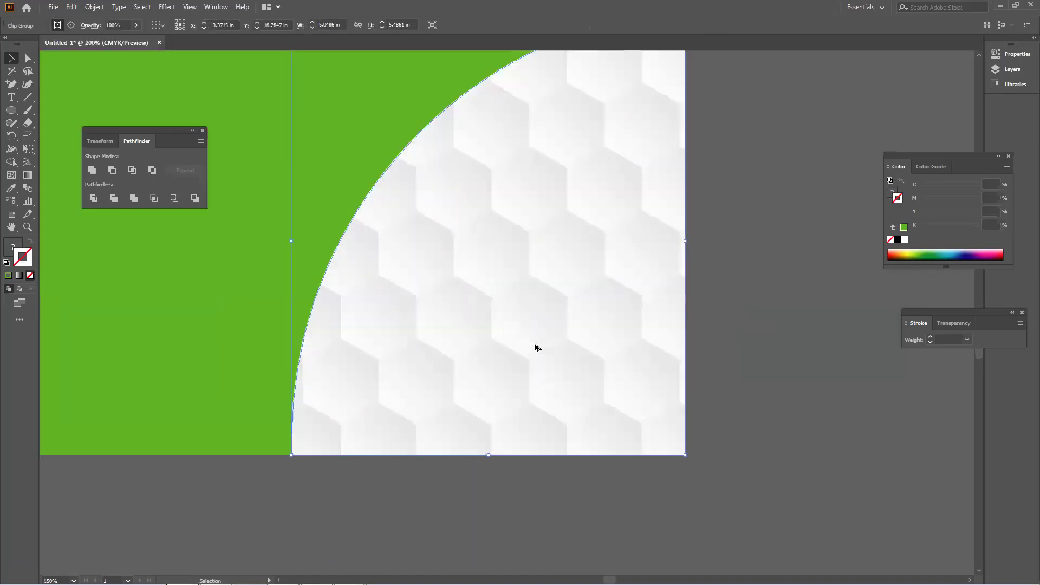
{"action": "scroll", "coordinate": [536, 347], "scroll_direction": "down", "scroll_amount": 1}
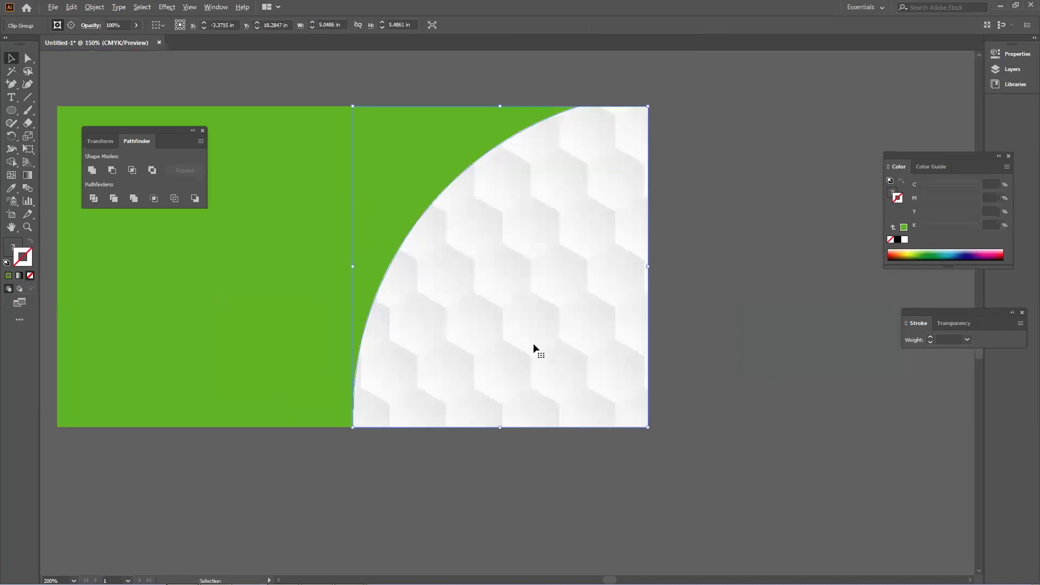
{"action": "scroll", "coordinate": [528, 356], "scroll_direction": "down", "scroll_amount": 1}
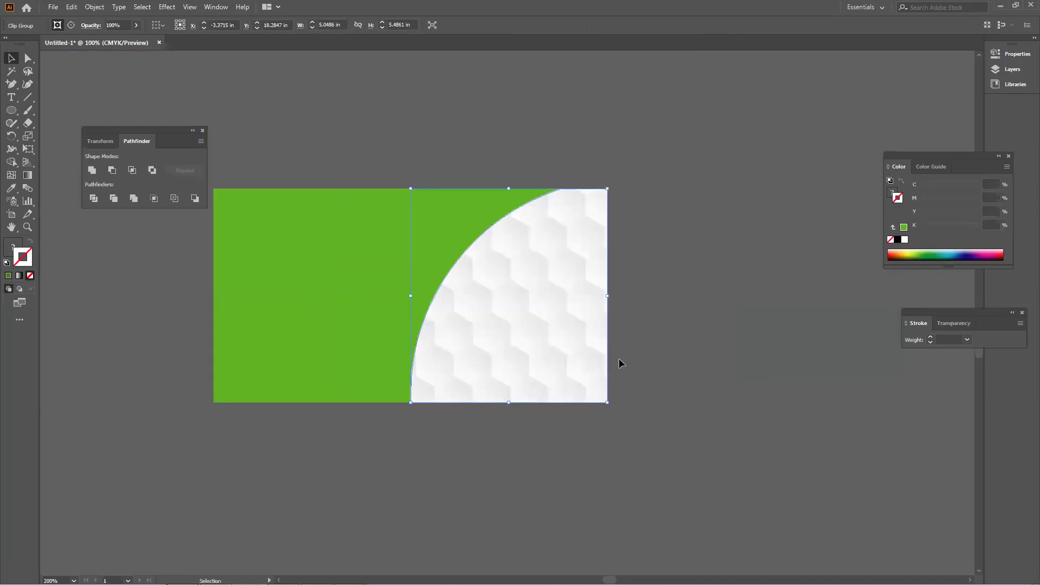
{"action": "left_click", "coordinate": [676, 363]}
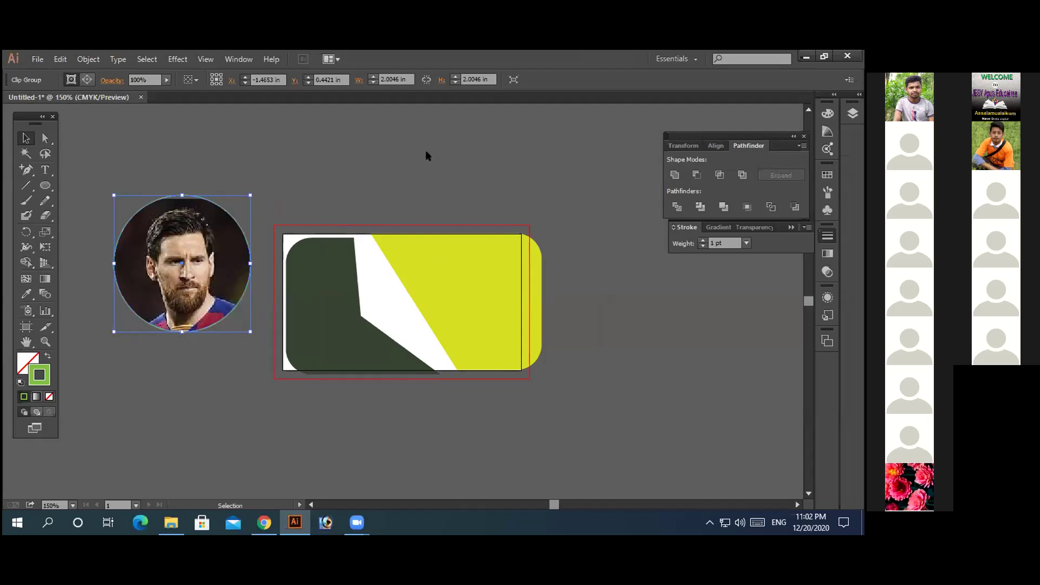
- Increase the weight of the green stroke on the circular clipped portrait
{"action": "left_click", "coordinate": [703, 241]}
{"action": "left_click", "coordinate": [702, 241]}
{"action": "left_click", "coordinate": [703, 240]}
{"action": "left_click", "coordinate": [703, 240]}
{"action": "left_click", "coordinate": [702, 240]}
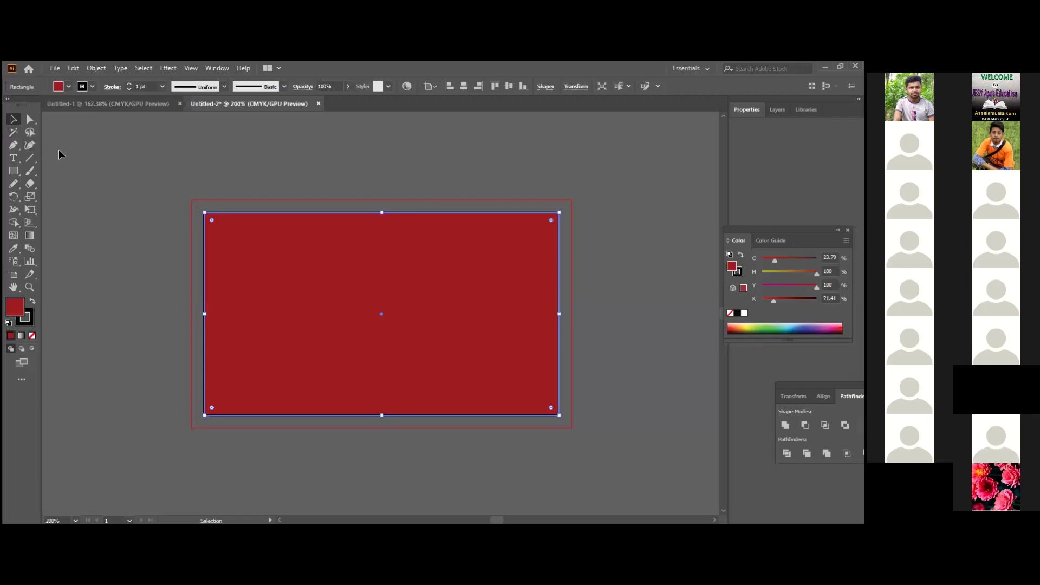
- Add two anchor points on the red rectangle's left edge with the Pen tool and move the upper one with Direct Selection
{"action": "left_click", "coordinate": [7, 144]}
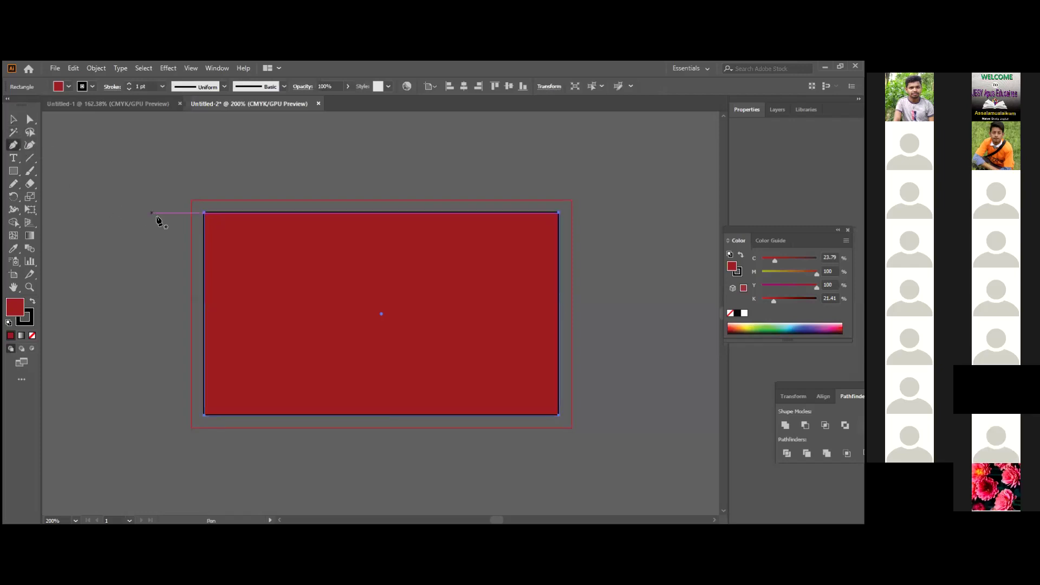
{"action": "left_click", "coordinate": [204, 243]}
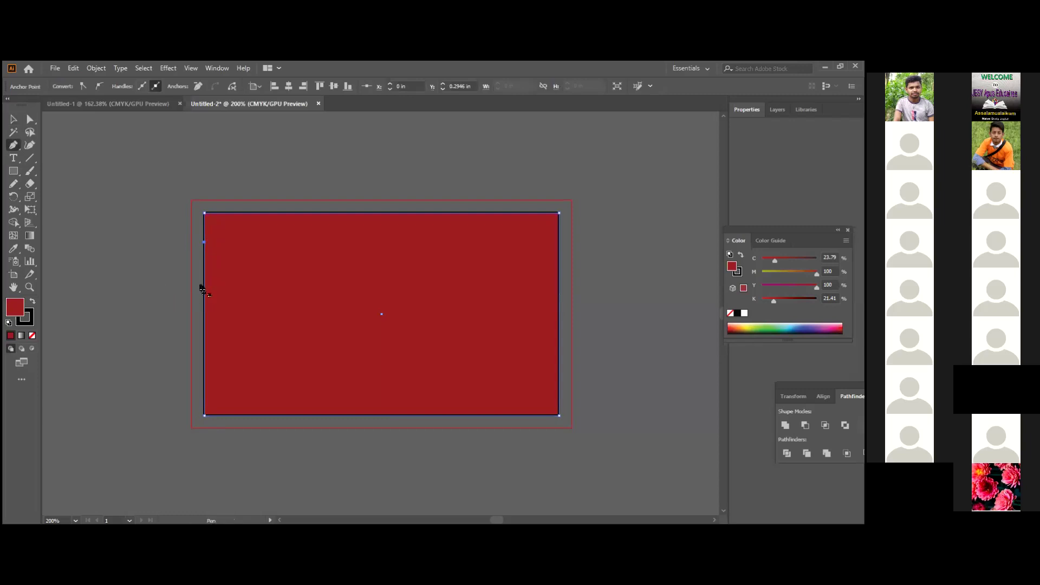
{"action": "left_click", "coordinate": [204, 289]}
{"action": "left_click", "coordinate": [31, 121]}
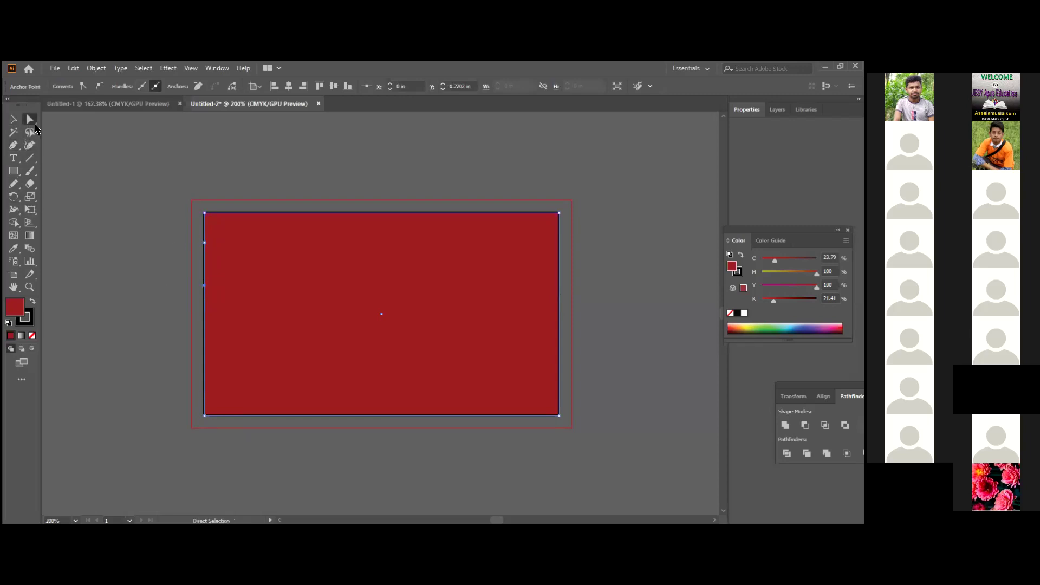
{"action": "mouse_move", "coordinate": [204, 247]}
{"action": "left_mouse_down"}
{"action": "mouse_move", "coordinate": [159, 264]}
{"action": "mouse_move", "coordinate": [219, 256]}
{"action": "mouse_move", "coordinate": [207, 255]}
{"action": "mouse_move", "coordinate": [260, 267]}
{"action": "mouse_move", "coordinate": [206, 266]}
{"action": "left_mouse_up"}
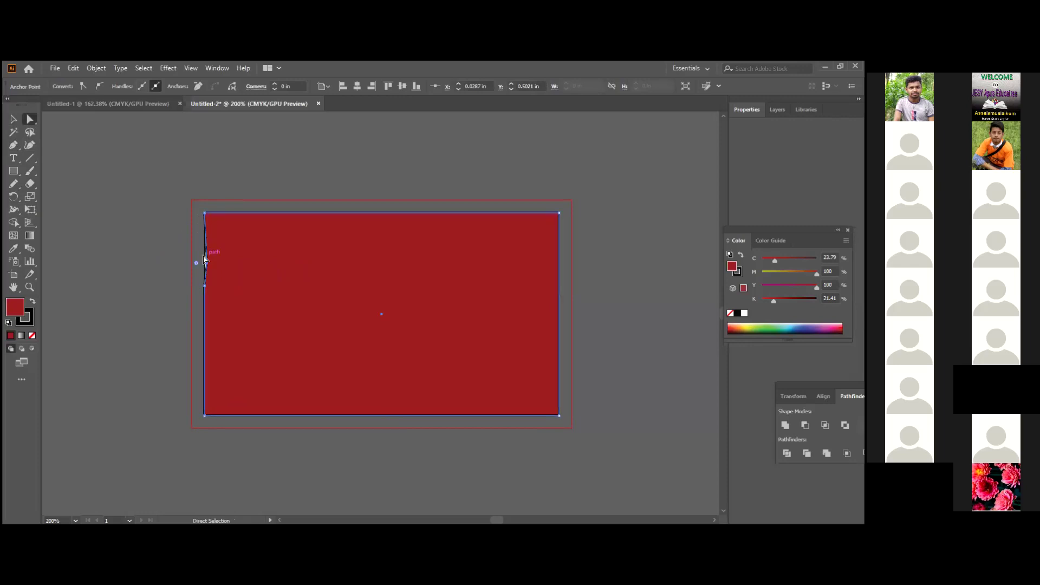
- Undo the last anchor move and delete the edited red rectangle from the artboard
{"action": "key", "text": "ctrl+z"}
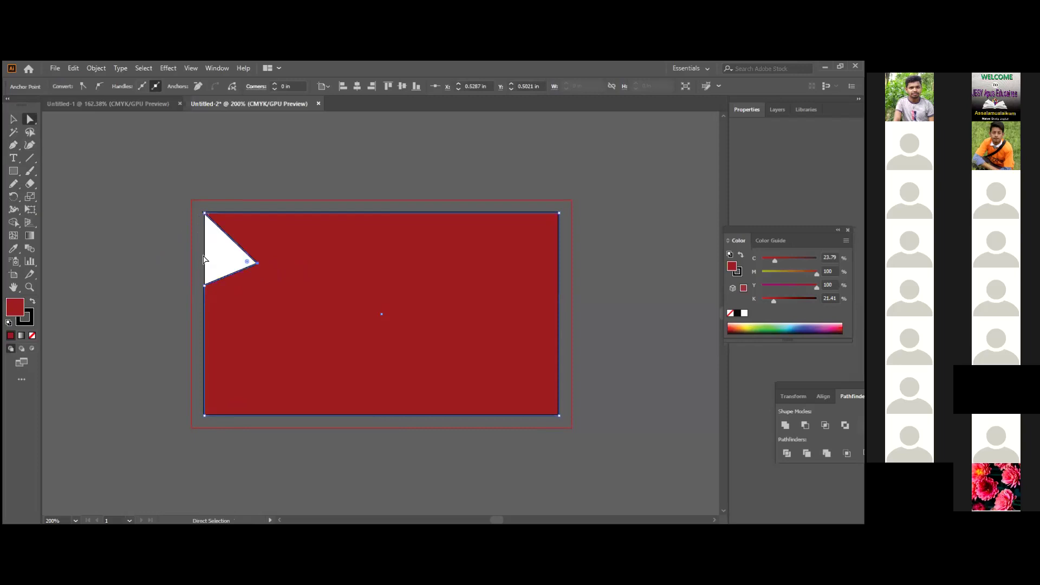
{"action": "key", "text": "ctrl+shift+z"}
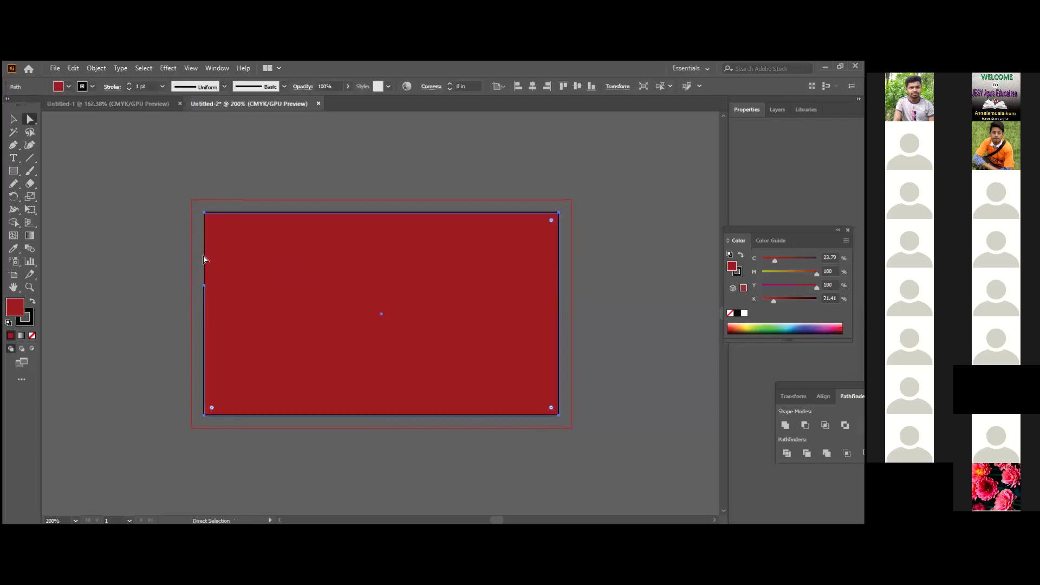
{"action": "key", "text": "Delete"}
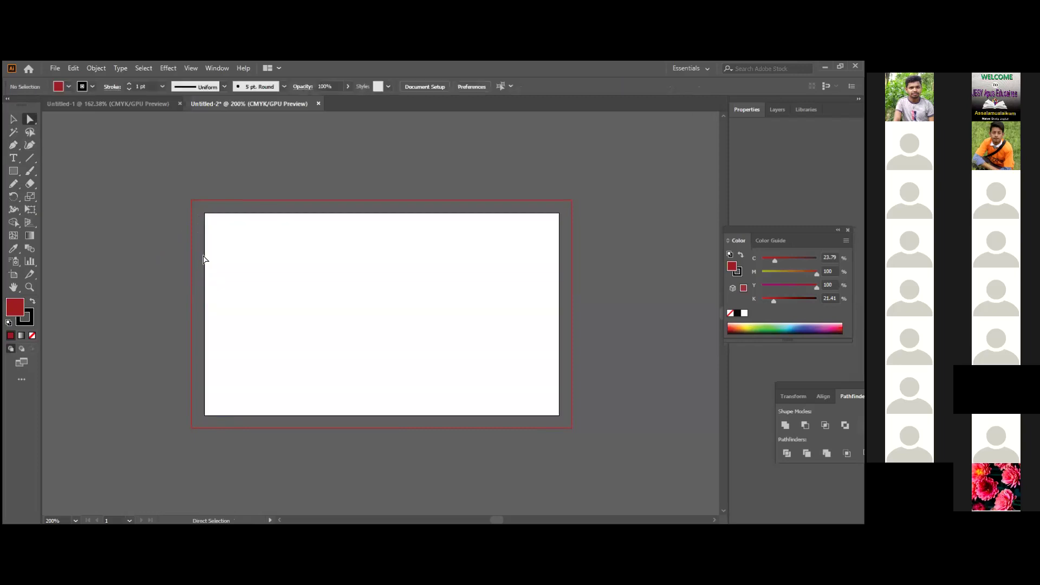
- Draw a wide red rectangle with a 1 pt black stroke in the empty area below the artboard and deselect it
{"action": "left_click", "coordinate": [12, 172]}
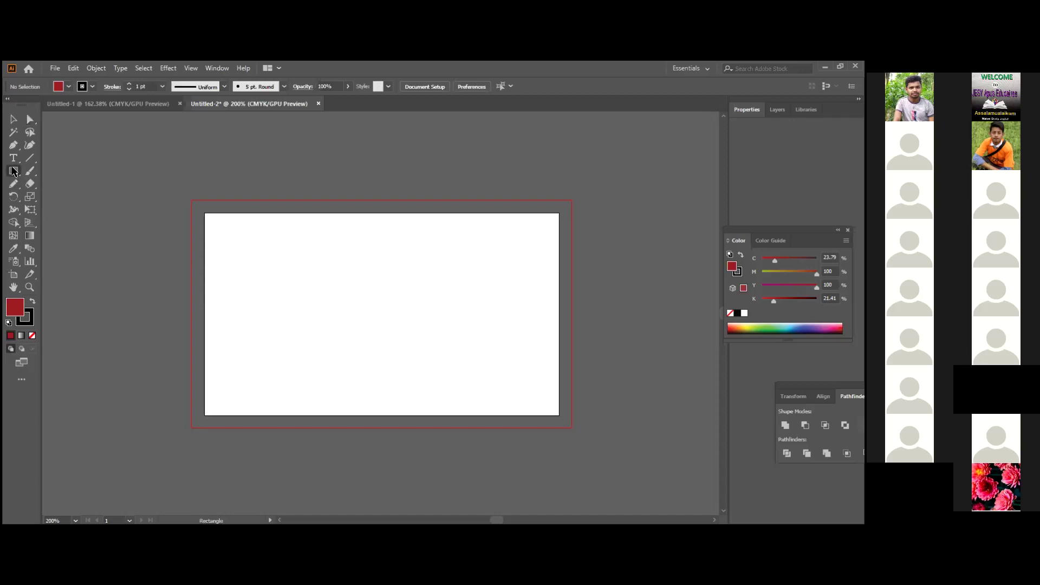
{"action": "scroll", "coordinate": [133, 292], "scroll_direction": "down", "scroll_amount": 5}
{"action": "left_click_drag", "start_coordinate": [169, 323], "coordinate": [437, 417]}
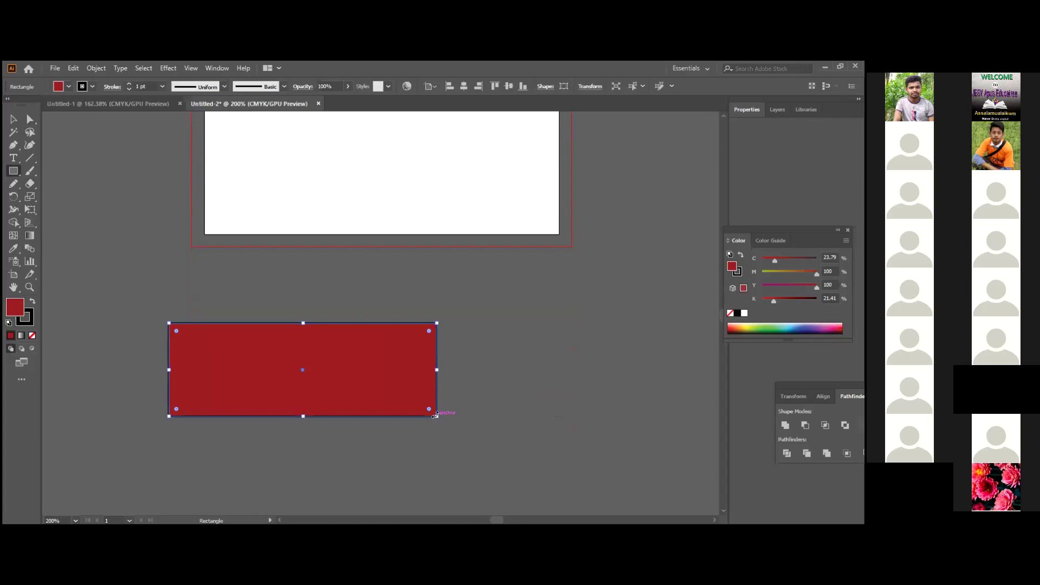
{"action": "left_click", "coordinate": [532, 403]}
{"action": "left_click", "coordinate": [460, 316]}
{"action": "scroll", "coordinate": [459, 326], "scroll_direction": "down", "scroll_amount": 2}
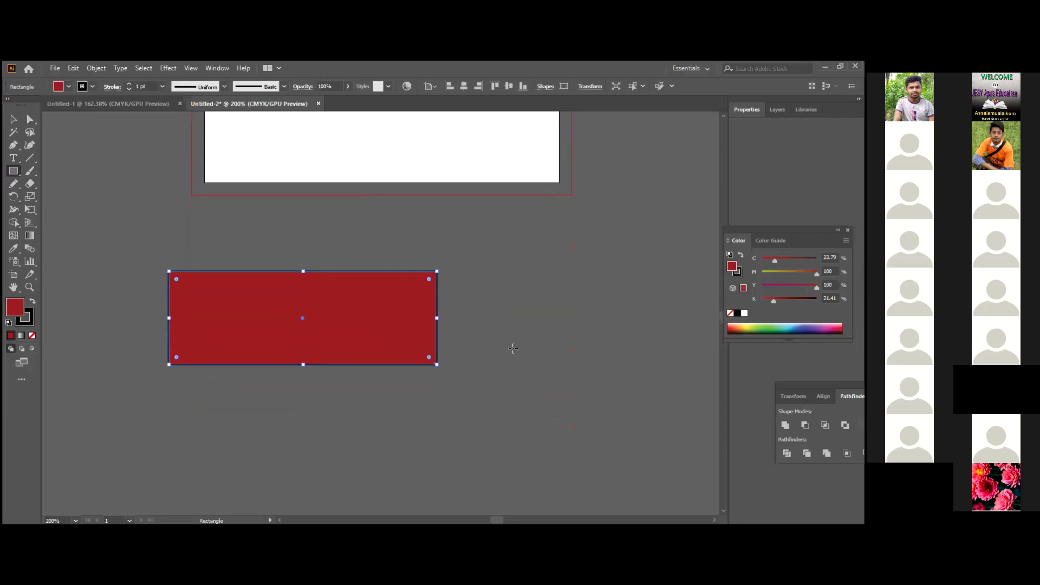
{"action": "left_click", "coordinate": [513, 352]}
{"action": "left_click", "coordinate": [425, 294]}
{"action": "key", "text": "Escape"}
{"action": "left_click", "coordinate": [13, 119]}
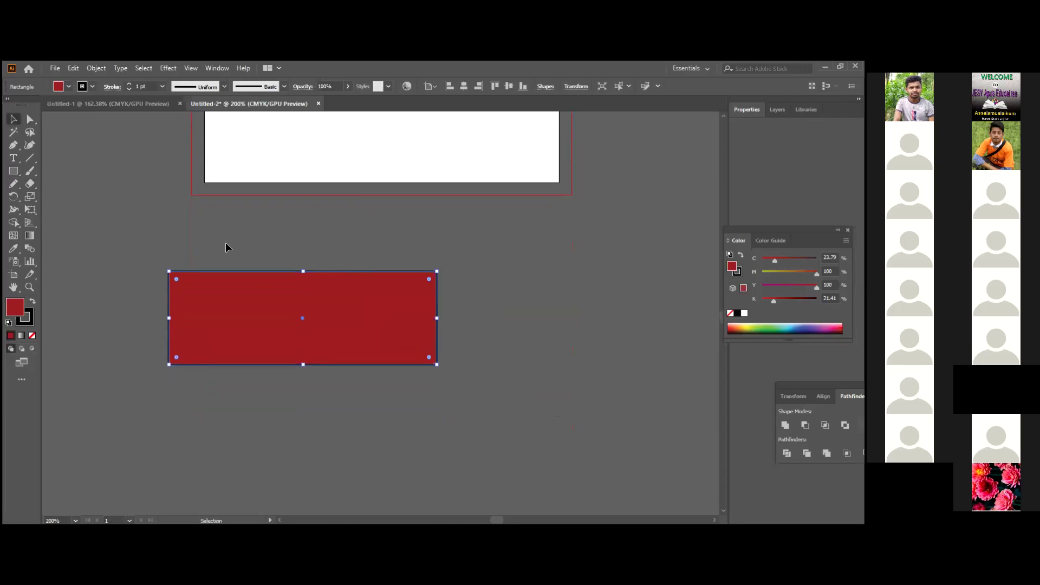
{"action": "left_click", "coordinate": [346, 248]}
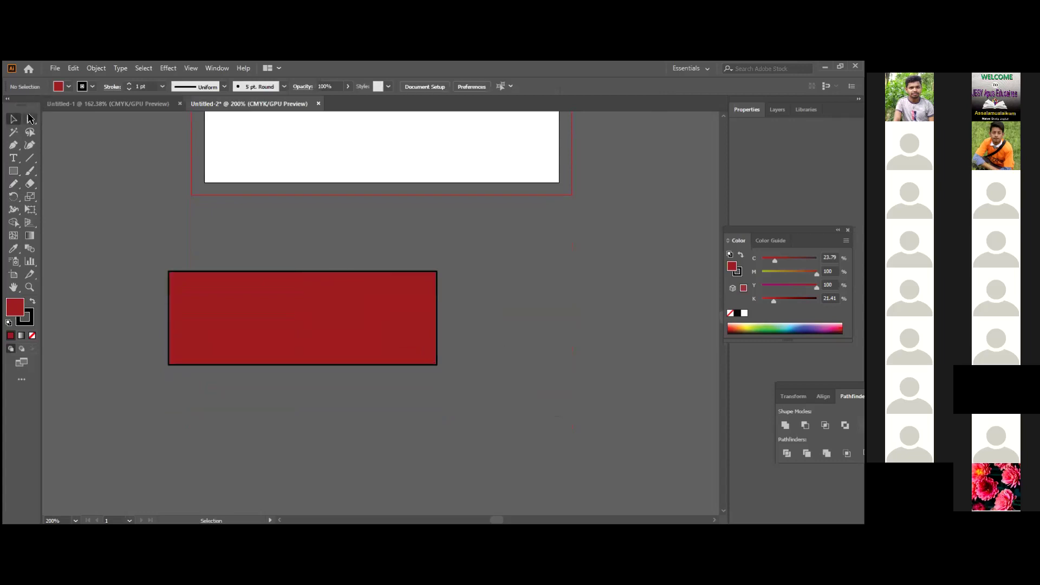
- Place a Pen tool anchor point on the upper part of the red rectangle's left edge and clear the selection
{"action": "left_click", "coordinate": [13, 145]}
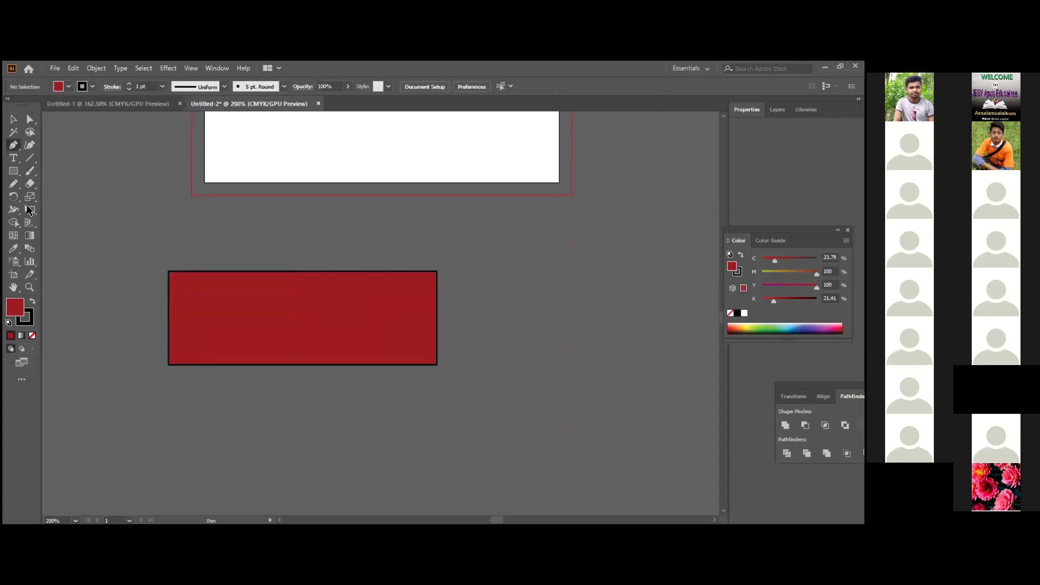
{"action": "left_click", "coordinate": [169, 296]}
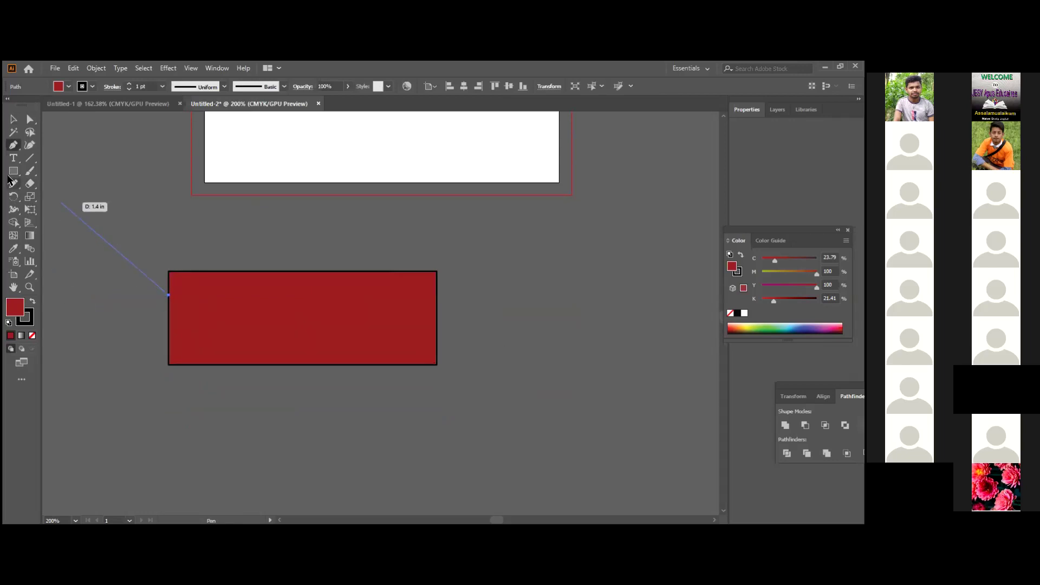
{"action": "left_click", "coordinate": [15, 121]}
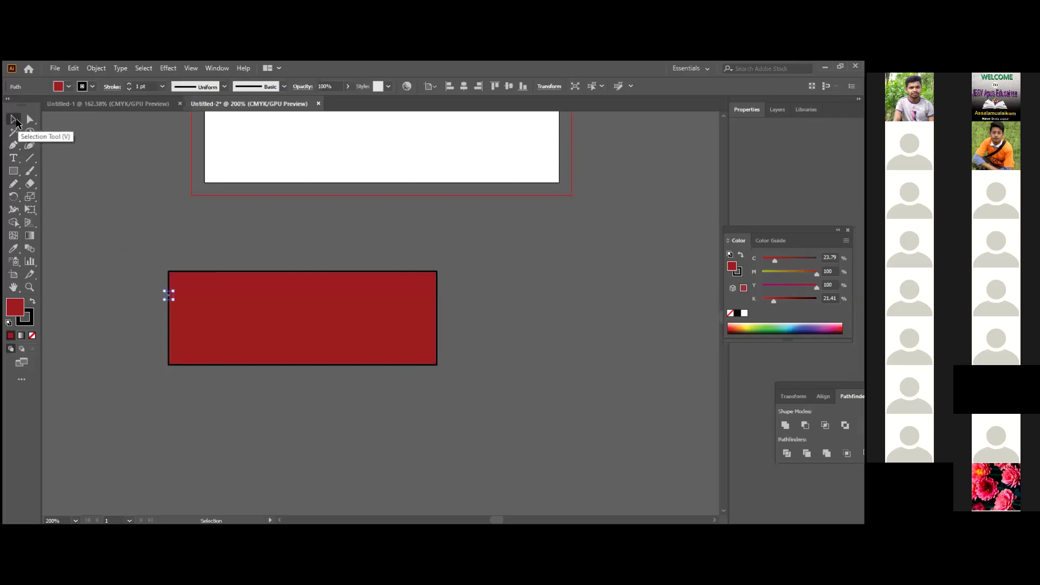
{"action": "key", "text": "ctrl+shift+a"}
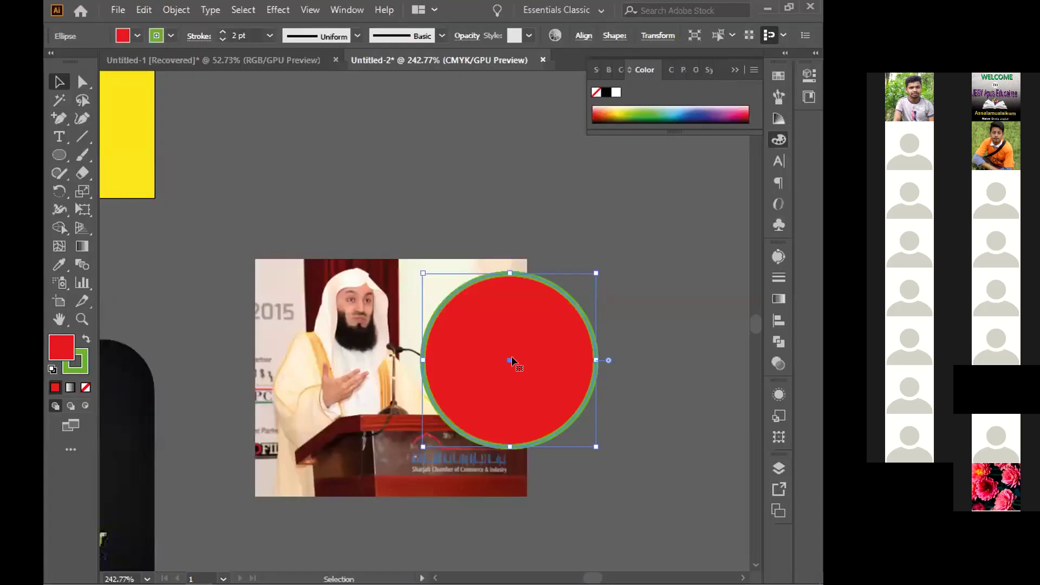
- Move the red circle over the speaker in the photo and remove its green stroke
{"action": "left_click_drag", "start_coordinate": [515, 362], "coordinate": [355, 350]}
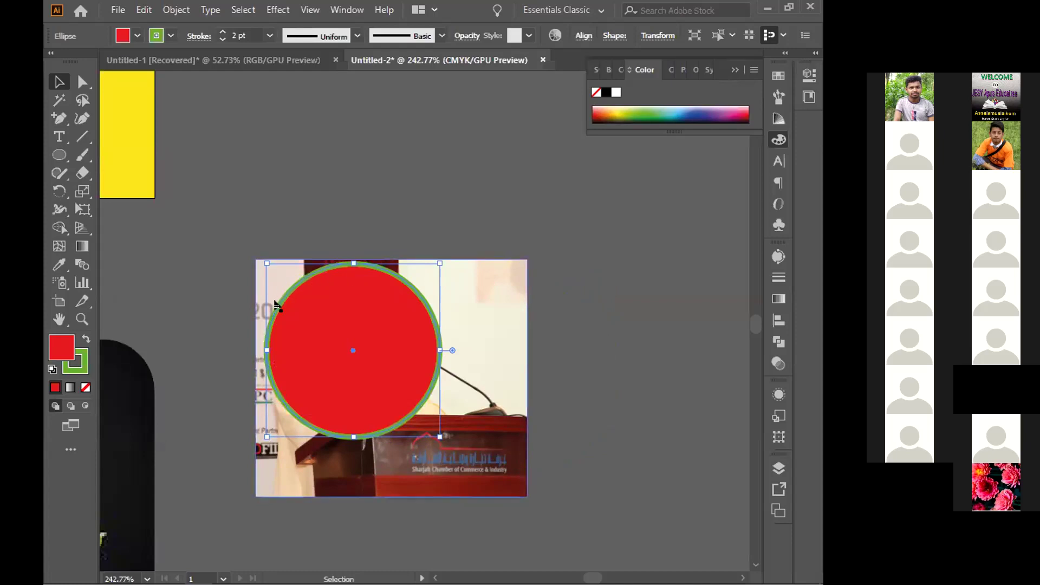
{"action": "left_click", "coordinate": [80, 369]}
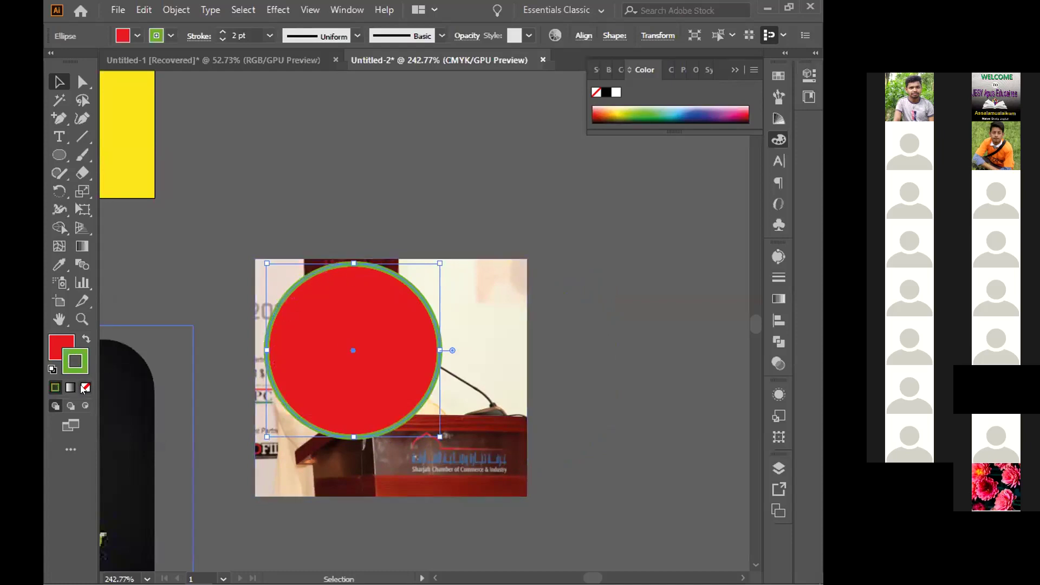
{"action": "left_click", "coordinate": [86, 387]}
{"action": "left_click", "coordinate": [247, 214]}
{"action": "left_click_drag", "start_coordinate": [344, 327], "coordinate": [336, 322]}
- Clip the photo to the circle with a clipping mask made from both objects
{"action": "key", "text": "ctrl+a"}
{"action": "right_click", "coordinate": [378, 335]}
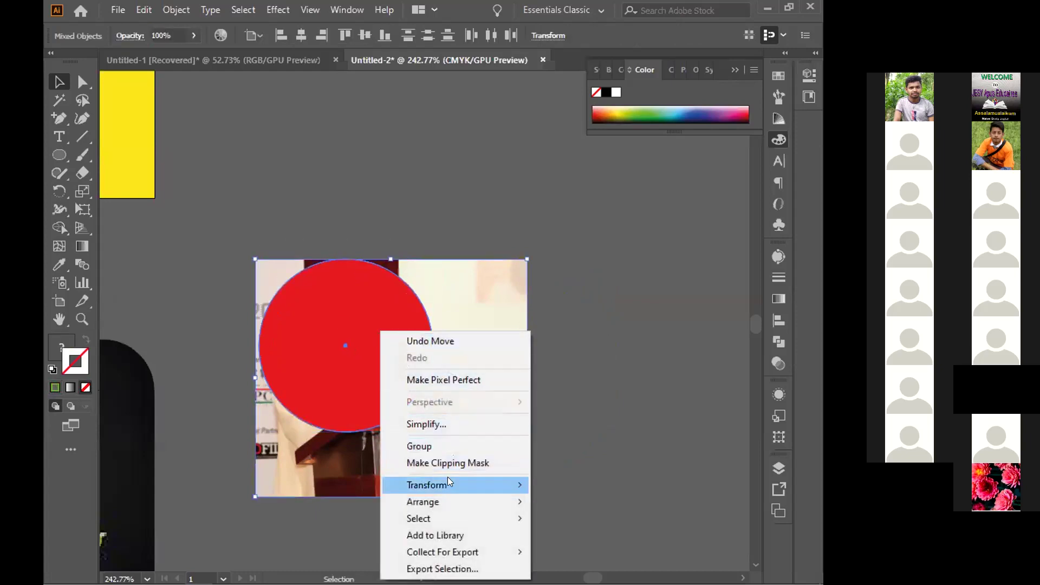
{"action": "left_click", "coordinate": [447, 463]}
{"action": "left_click", "coordinate": [497, 452]}
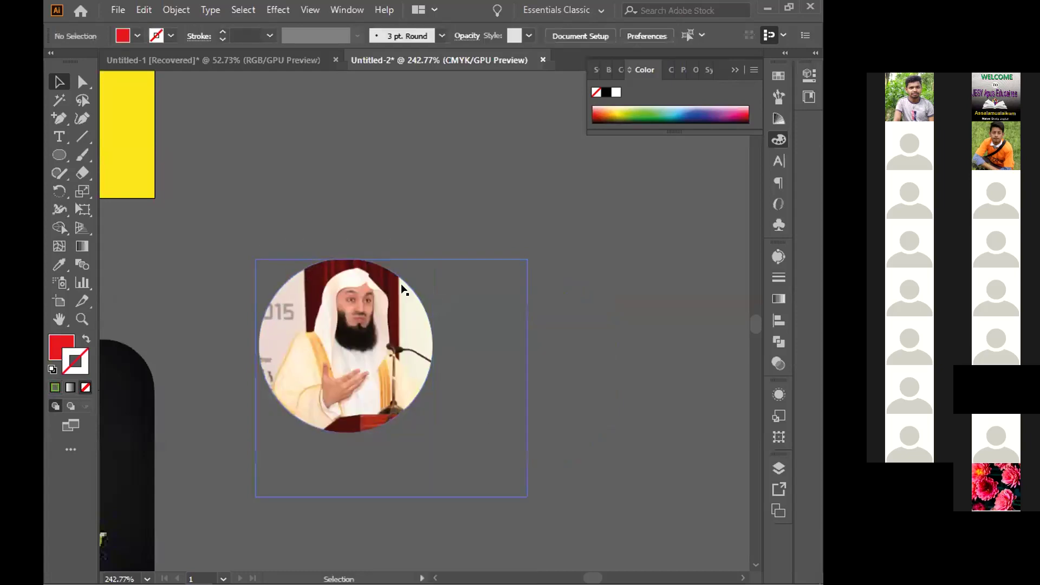
- Apply a green stroke around the circular clipped portrait
{"action": "left_click", "coordinate": [55, 387]}
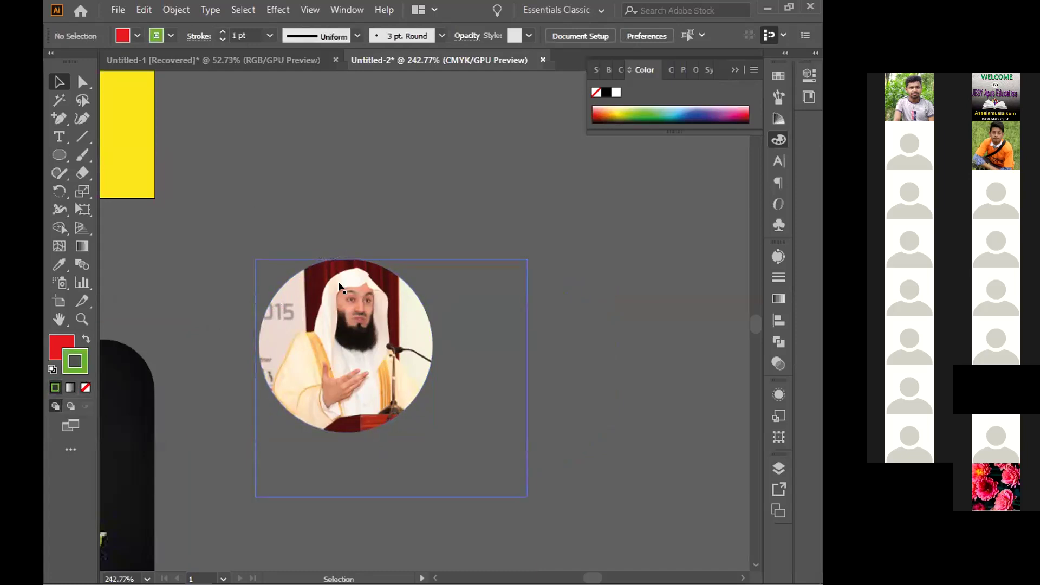
{"action": "left_click", "coordinate": [276, 282]}
{"action": "left_click", "coordinate": [56, 387]}
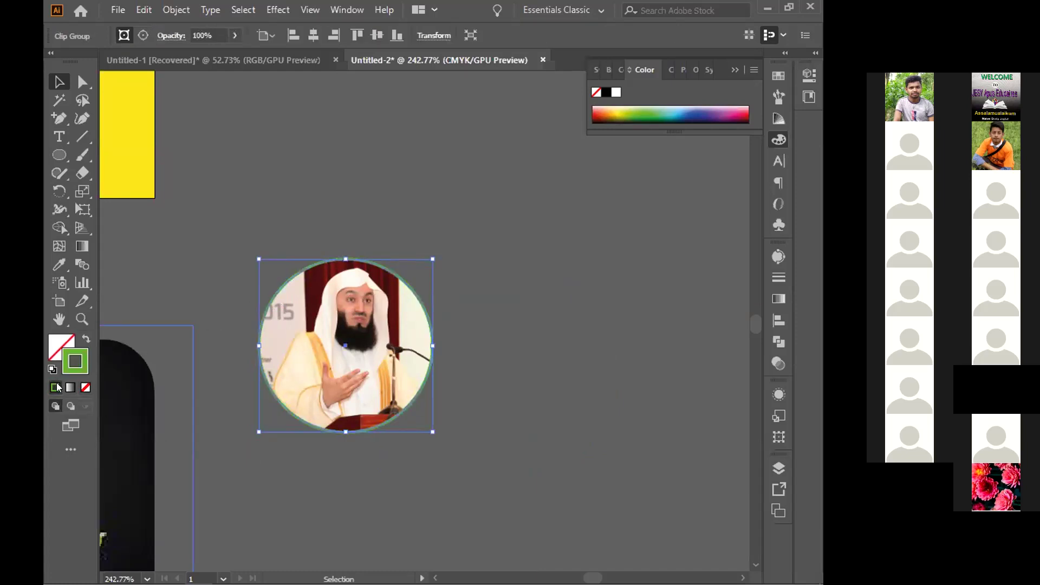
{"action": "left_click", "coordinate": [343, 187]}
{"action": "left_click", "coordinate": [439, 300]}
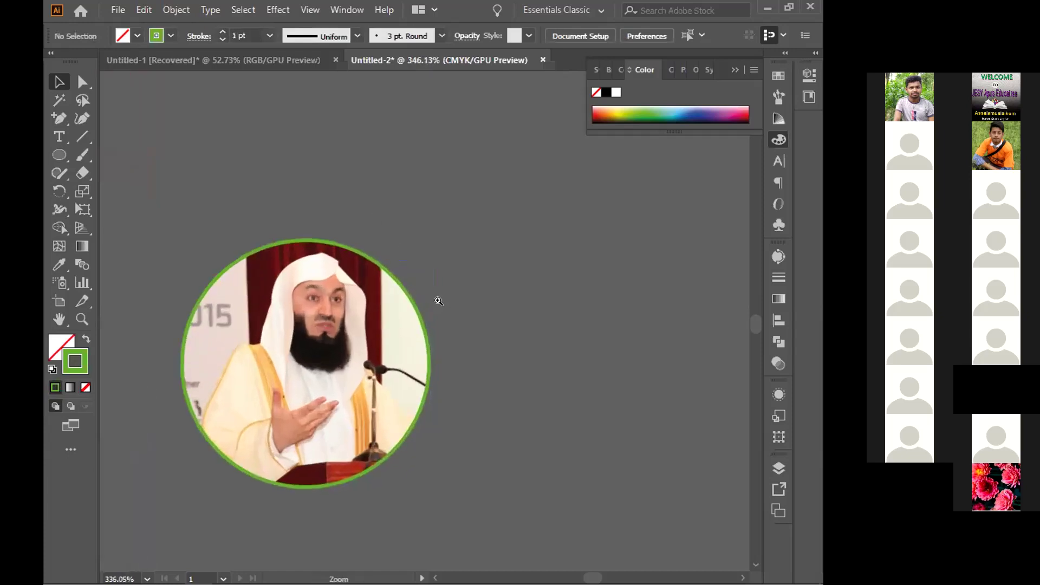
{"action": "left_click", "coordinate": [367, 230]}
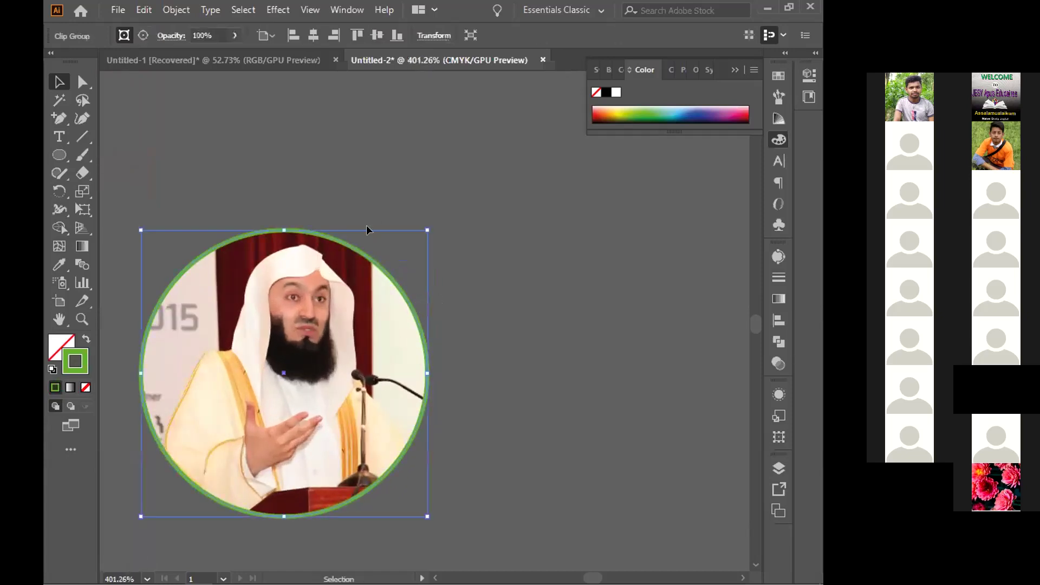
{"action": "left_click", "coordinate": [168, 150]}
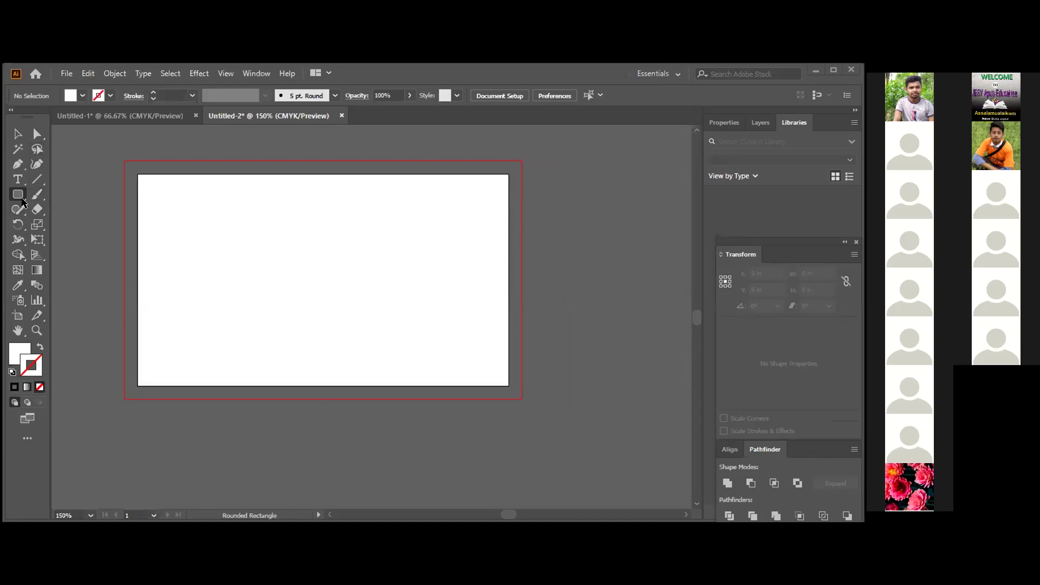
- Create a 3.5 in by 2 in rounded rectangle with a 1.8333 in corner radius, and delete it
{"action": "left_click_drag", "start_coordinate": [22, 199], "coordinate": [68, 215]}
{"action": "left_click", "coordinate": [367, 341]}
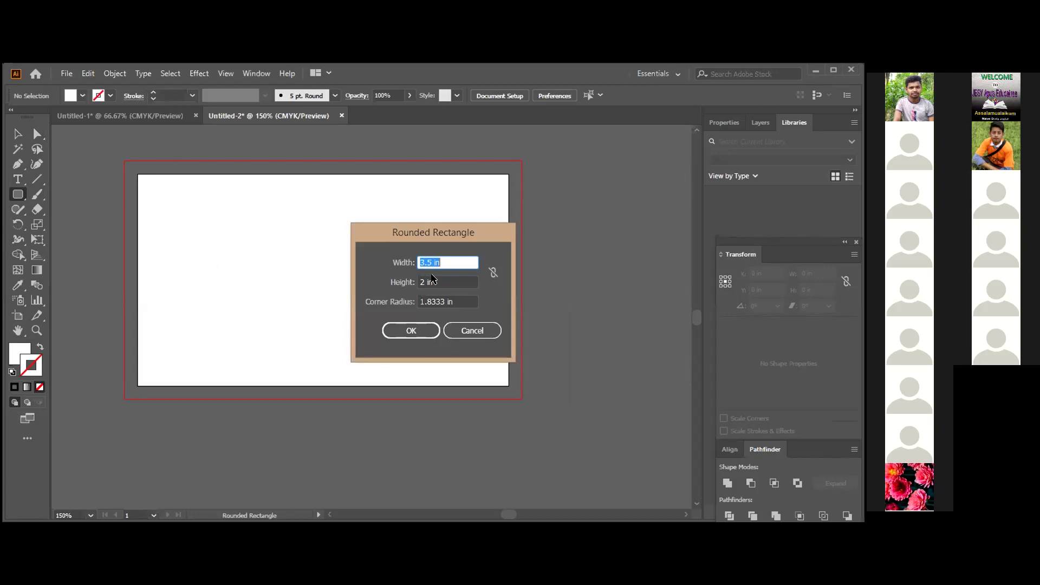
{"action": "left_click", "coordinate": [411, 331]}
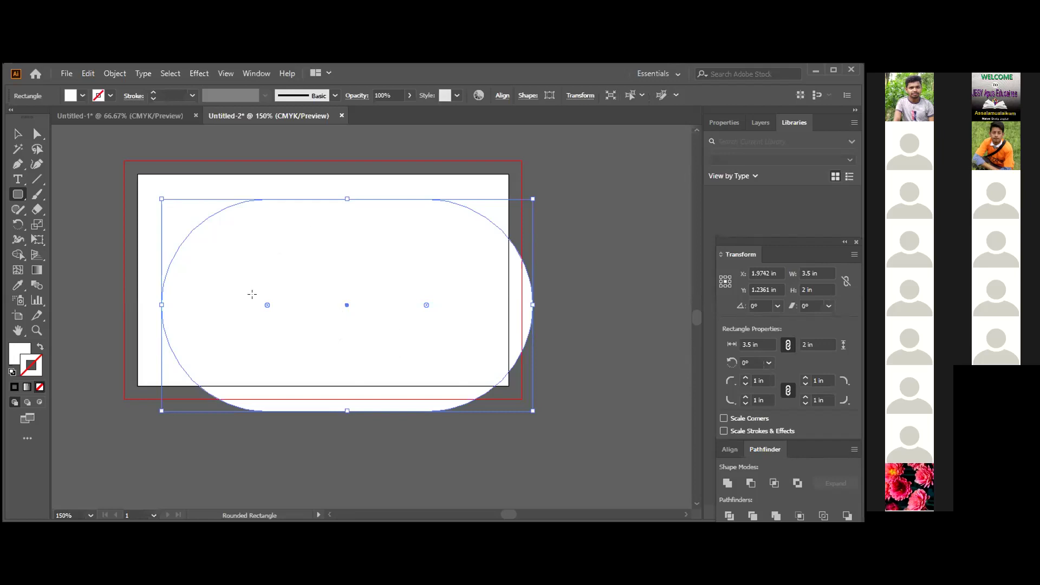
{"action": "key", "text": "Delete"}
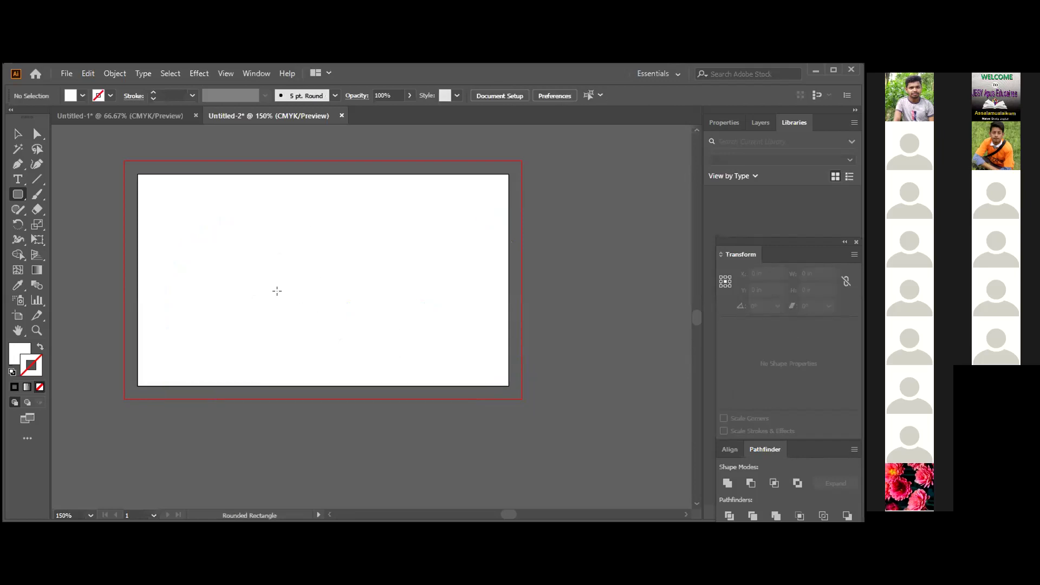
- Draw a fully rounded rectangle about 3.53 in by 1.92 in, adjusting the corner radius while drawing
{"action": "left_click_drag", "start_coordinate": [19, 196], "coordinate": [64, 208]}
{"action": "left_click_drag", "start_coordinate": [89, 214], "coordinate": [463, 415]}
{"action": "key", "text": "Up"}
{"action": "key", "text": "Up"}
{"action": "key", "text": "Down"}
{"action": "key", "text": "Down"}
{"action": "key", "text": "Down"}
{"action": "key", "text": "Down"}
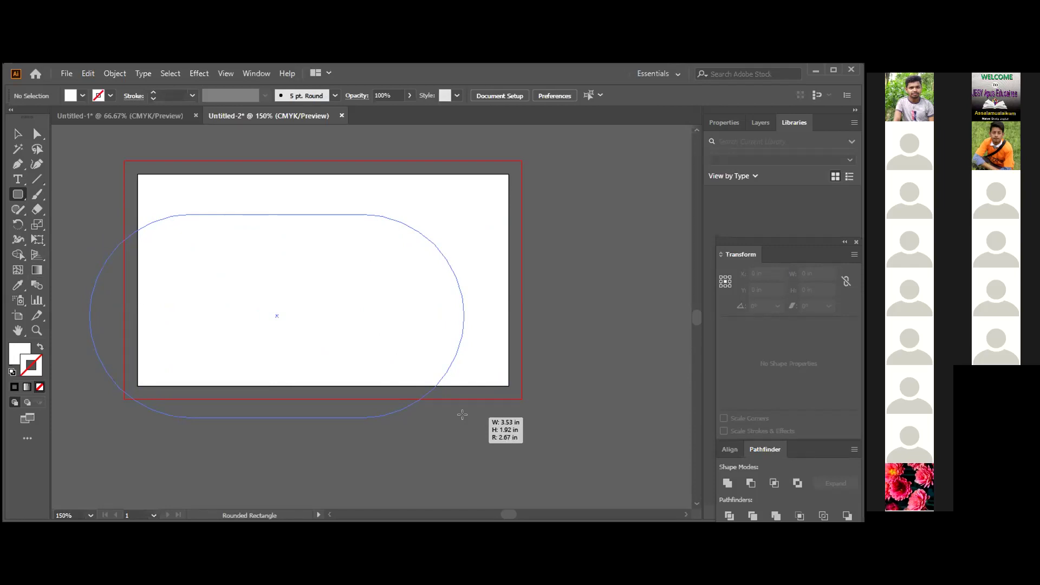
{"action": "key", "text": "Up"}
{"action": "left_click_drag", "start_coordinate": [462, 414], "coordinate": [463, 416]}
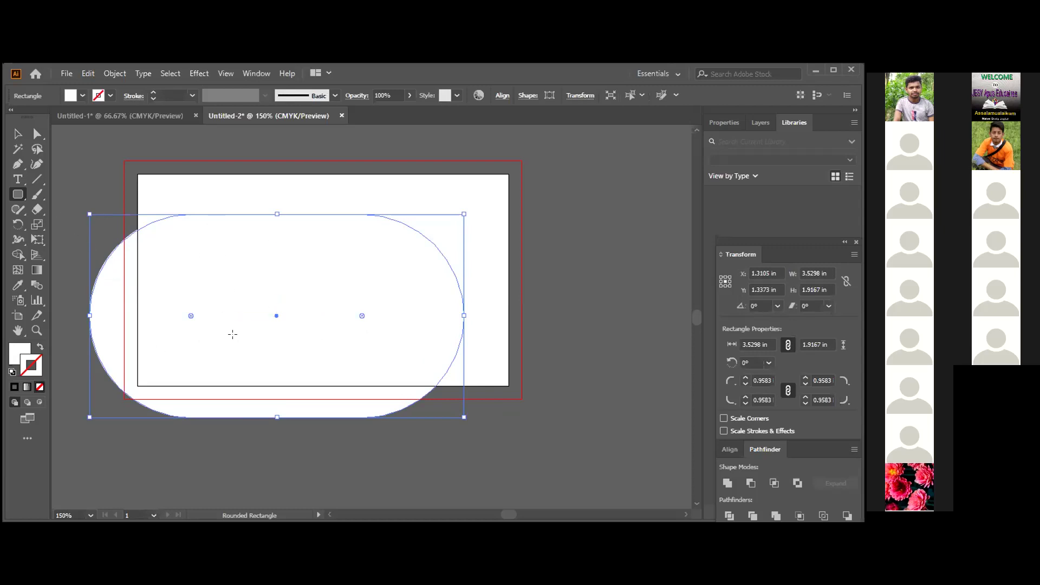
- Create a 3.5298 in by 1.9167 in rounded rectangle with a corner radius of 0, and delete it
{"action": "left_click", "coordinate": [417, 303]}
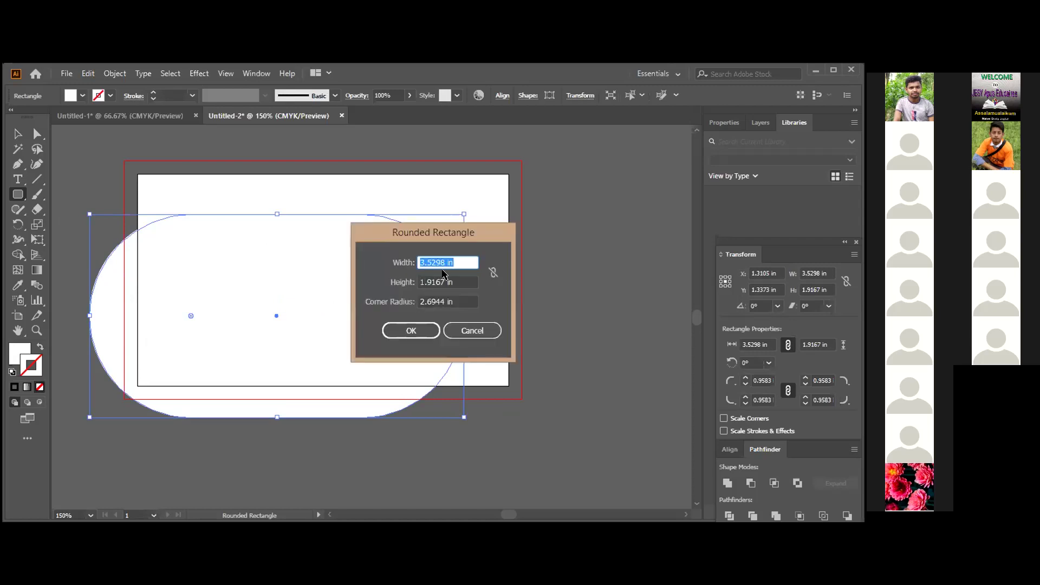
{"action": "double_click", "coordinate": [444, 262]}
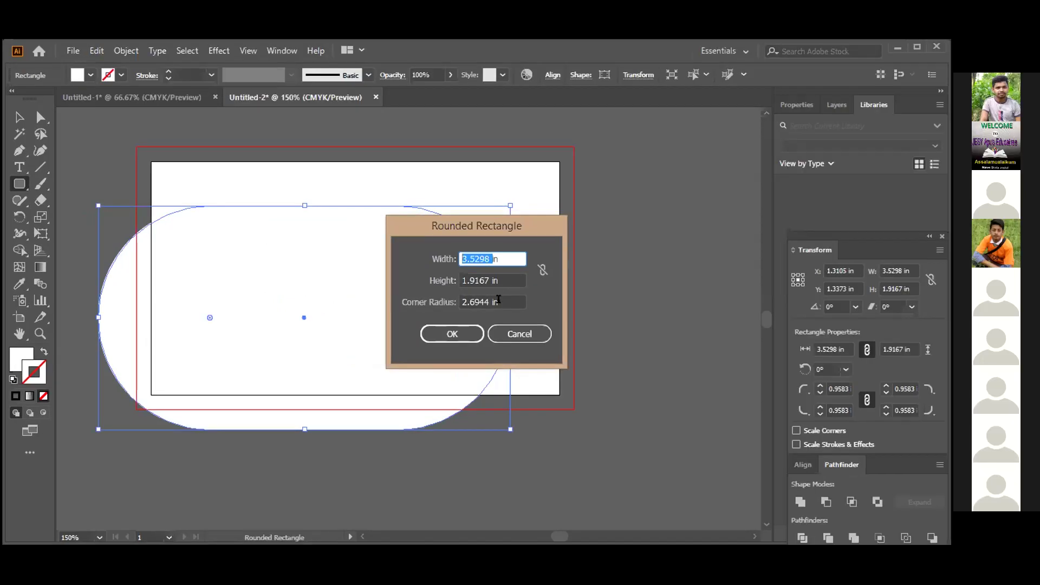
{"action": "key", "text": "Tab"}
{"action": "key", "text": "Tab"}
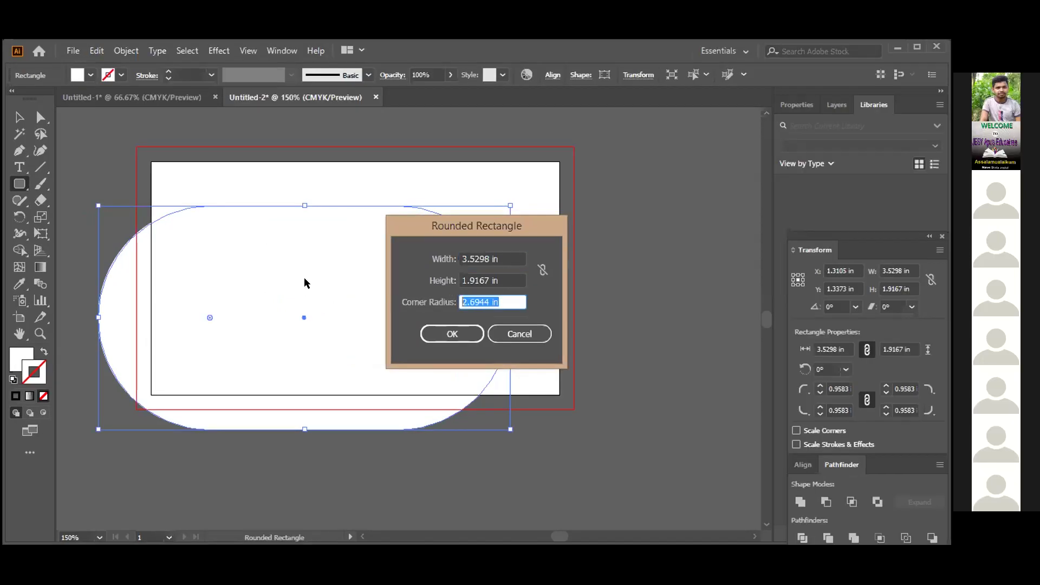
{"action": "type", "text": "0"}
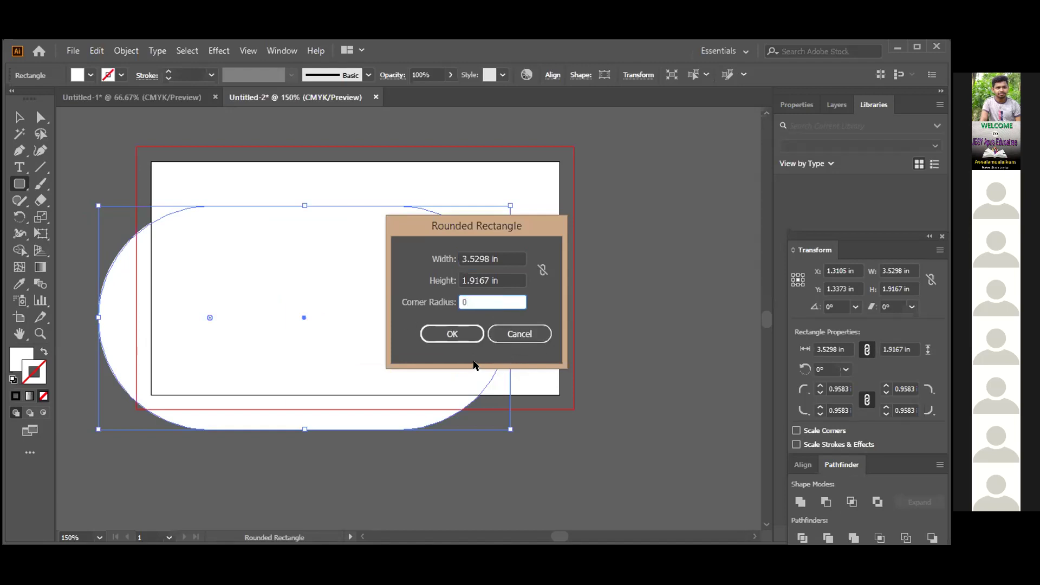
{"action": "left_click", "coordinate": [452, 334]}
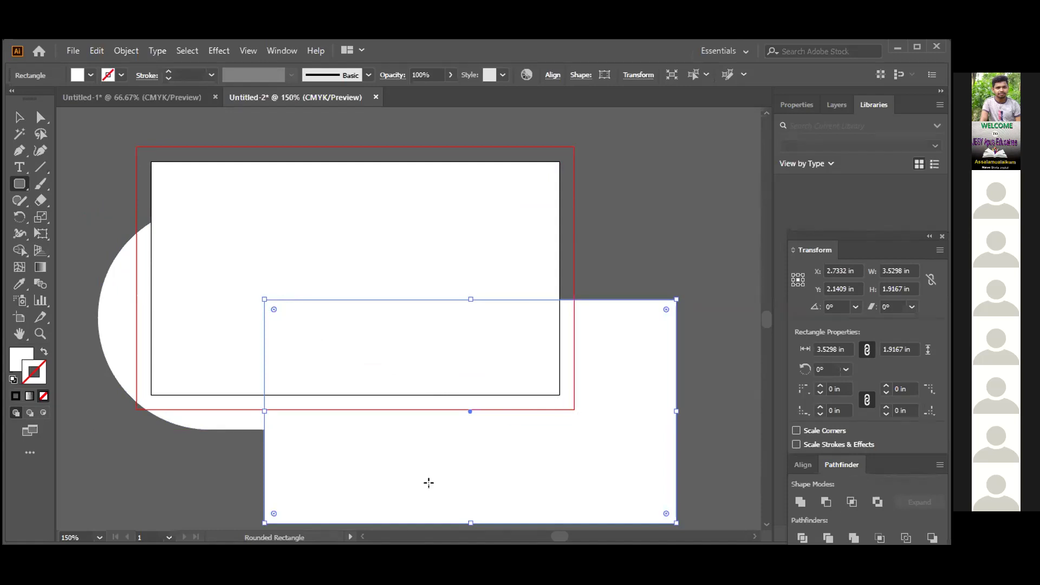
{"action": "key", "text": "Delete"}
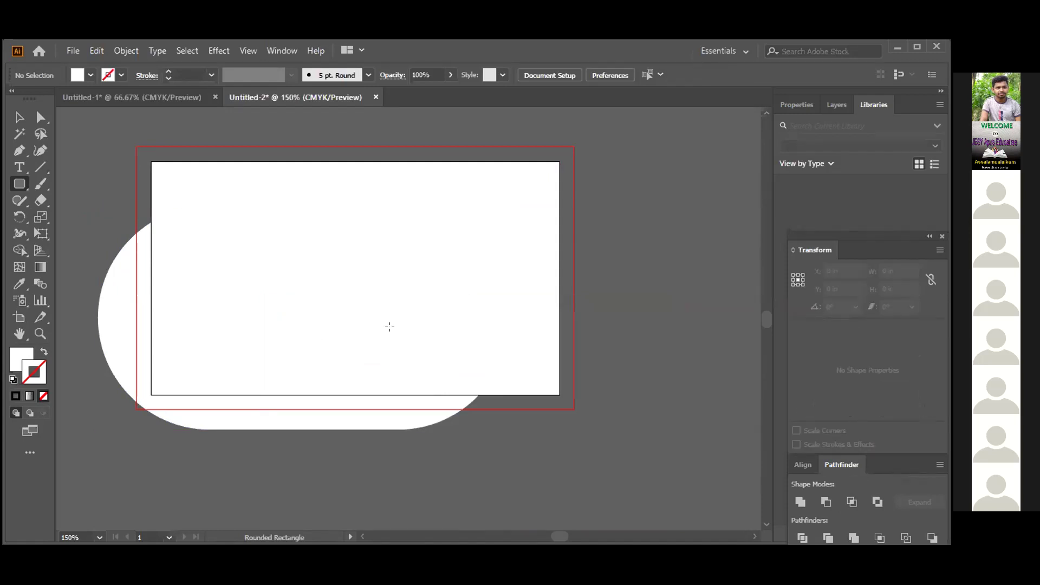
- Delete the remaining fully rounded rectangle overlapping the artboard
{"action": "left_click", "coordinate": [376, 295]}
{"action": "left_click", "coordinate": [508, 335]}
{"action": "key", "text": "v"}
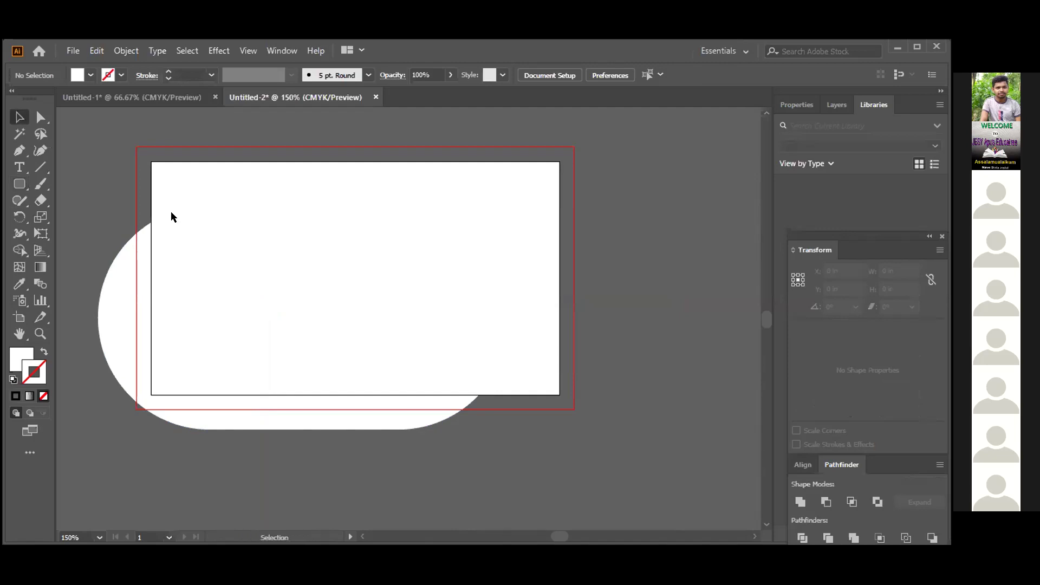
{"action": "left_click", "coordinate": [366, 239]}
{"action": "key", "text": "Delete"}
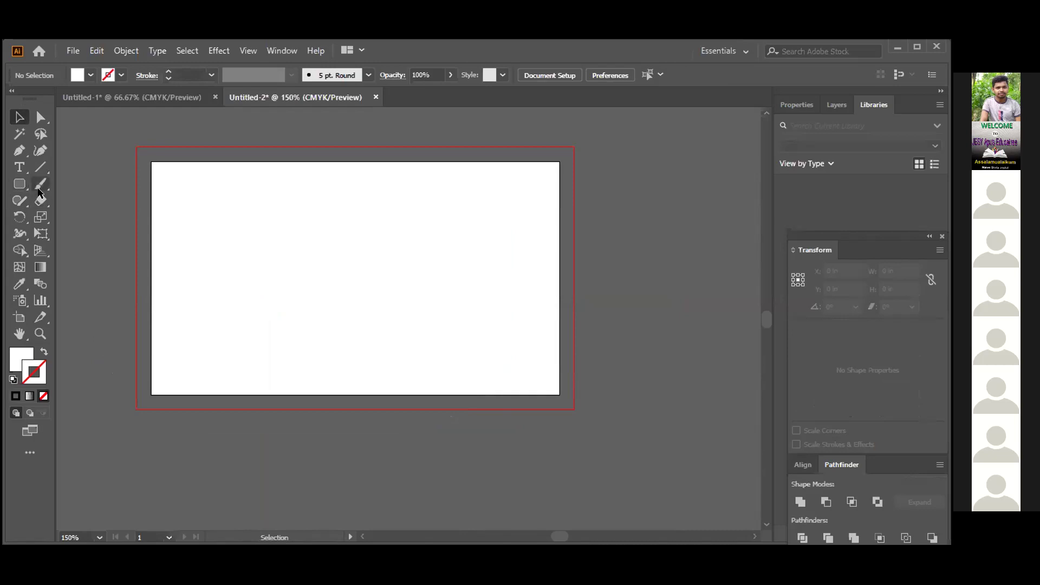
- Draw a rounded rectangle about 3.07 in by 1.89 in, adjusting its corner radius to 0.375 in, and delete it
{"action": "left_click", "coordinate": [21, 186]}
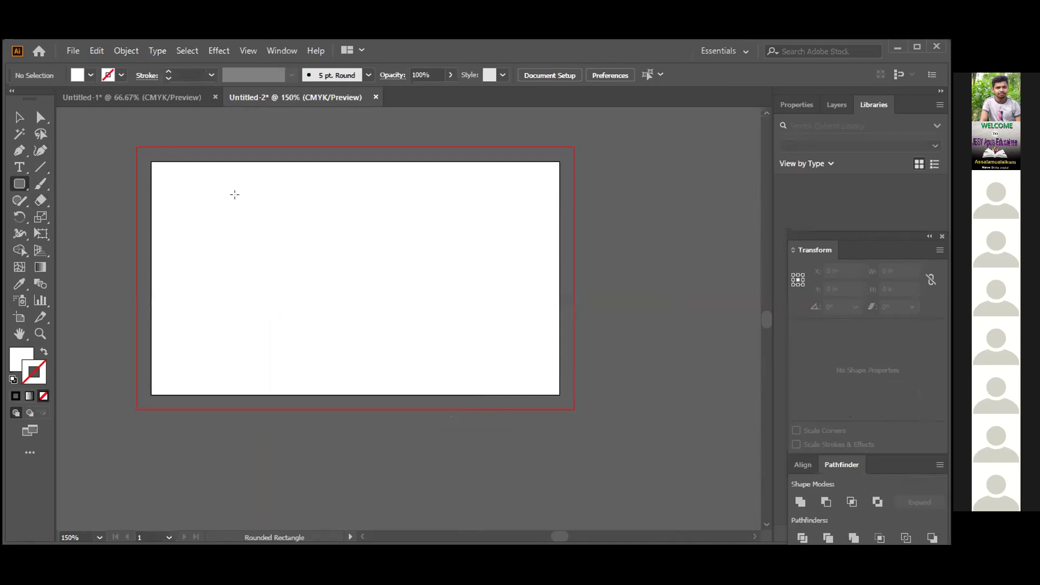
{"action": "left_click_drag", "start_coordinate": [231, 199], "coordinate": [578, 403]}
{"action": "key", "text": "Up"}
{"action": "key", "text": "Up"}
{"action": "key", "text": "Up"}
{"action": "key", "text": "Up"}
{"action": "key", "text": "Up"}
{"action": "key", "text": "Up"}
{"action": "key", "text": "Up"}
{"action": "key", "text": "Down"}
{"action": "key", "text": "Down"}
{"action": "key", "text": "Down"}
{"action": "key", "text": "Down"}
{"action": "key", "text": "Down"}
{"action": "key", "text": "Down"}
{"action": "key", "text": "Down"}
{"action": "key", "text": "Down"}
{"action": "key", "text": "Down"}
{"action": "key", "text": "Up"}
{"action": "key", "text": "Up"}
{"action": "key", "text": "Up"}
{"action": "key", "text": "Up"}
{"action": "key", "text": "Up"}
{"action": "key", "text": "Up"}
{"action": "key", "text": "Down"}
{"action": "key", "text": "Down"}
{"action": "key", "text": "Down"}
{"action": "key", "text": "Up"}
{"action": "key", "text": "Up"}
{"action": "key", "text": "Up"}
{"action": "key", "text": "Up"}
{"action": "key", "text": "Down"}
{"action": "key", "text": "Down"}
{"action": "key", "text": "Down"}
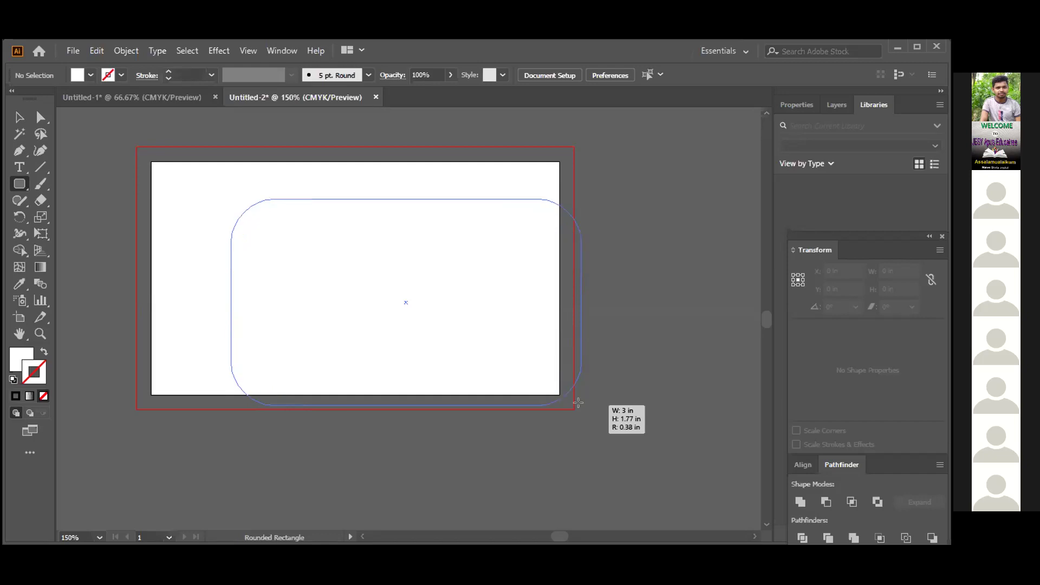
{"action": "left_click_drag", "start_coordinate": [579, 403], "coordinate": [589, 419]}
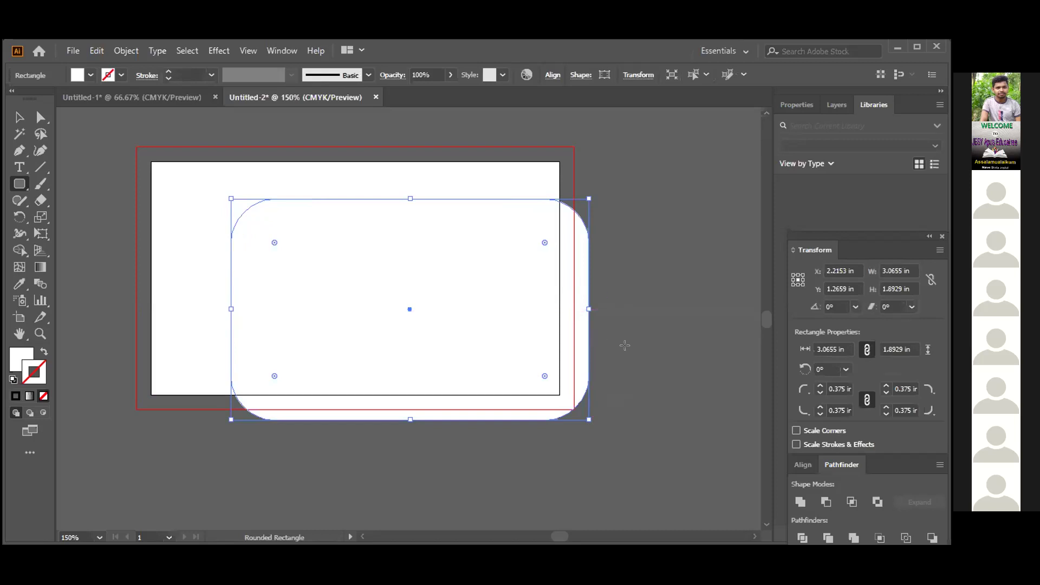
{"action": "key", "text": "Delete"}
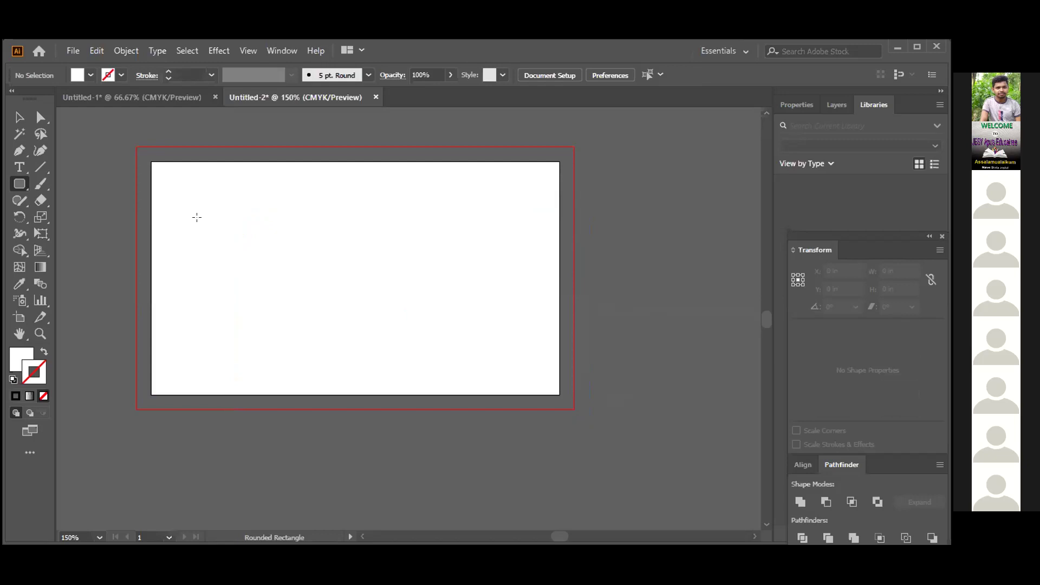
- Create a 3.5 in by 2 in rounded rectangle with a 0.375 in corner radius and move it over the artboard
{"action": "left_click", "coordinate": [457, 271]}
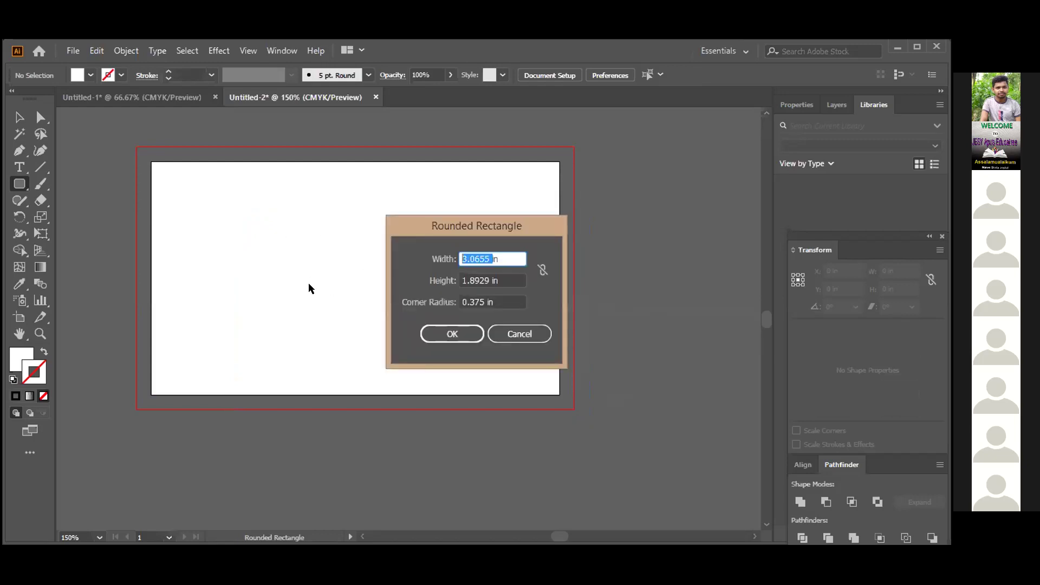
{"action": "type", "text": "3.5"}
{"action": "key", "text": "Tab"}
{"action": "type", "text": "2"}
{"action": "left_click", "coordinate": [440, 335]}
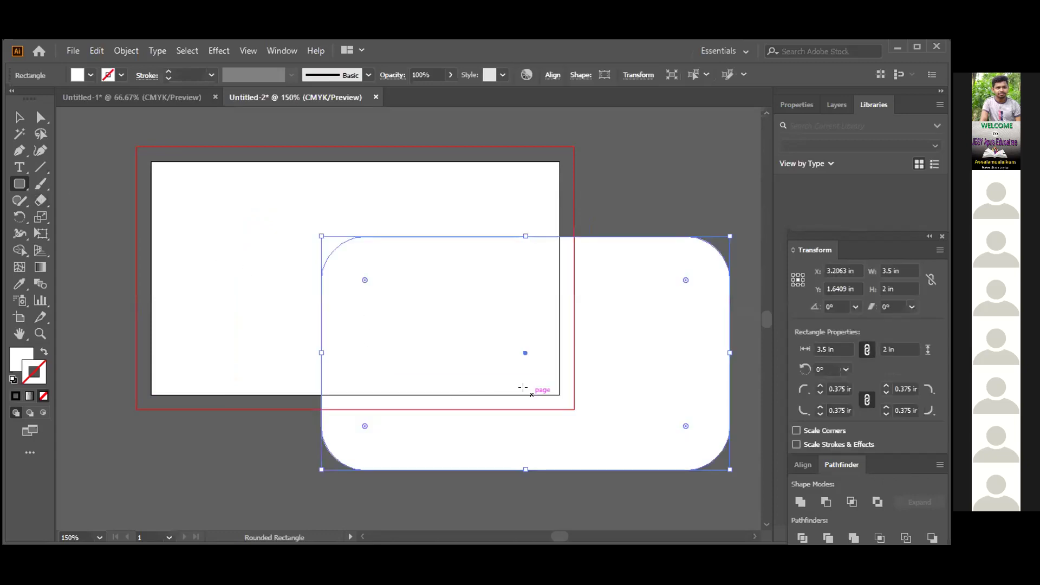
{"action": "key", "text": "v"}
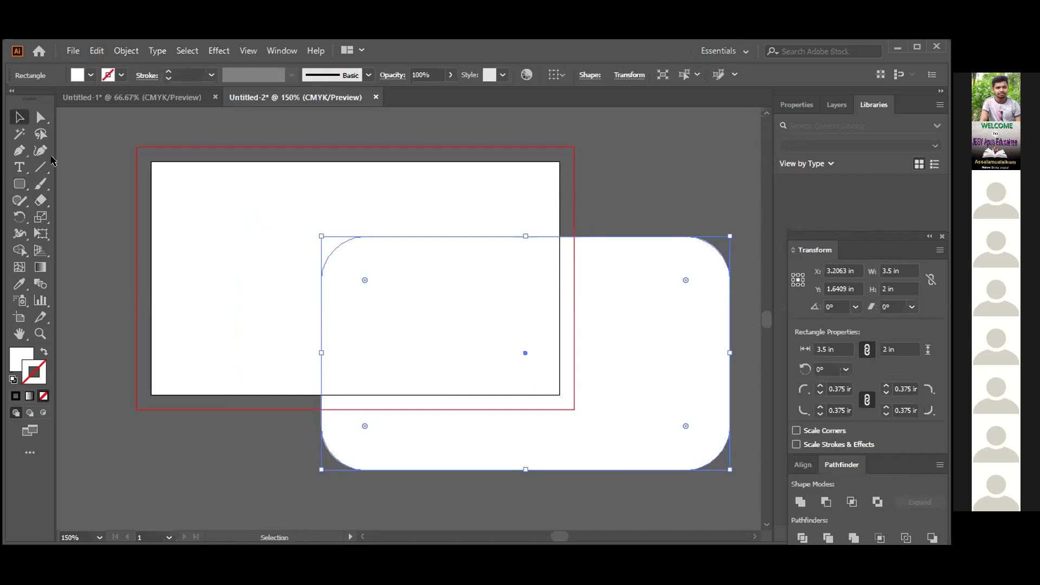
{"action": "left_click_drag", "start_coordinate": [483, 362], "coordinate": [319, 284]}
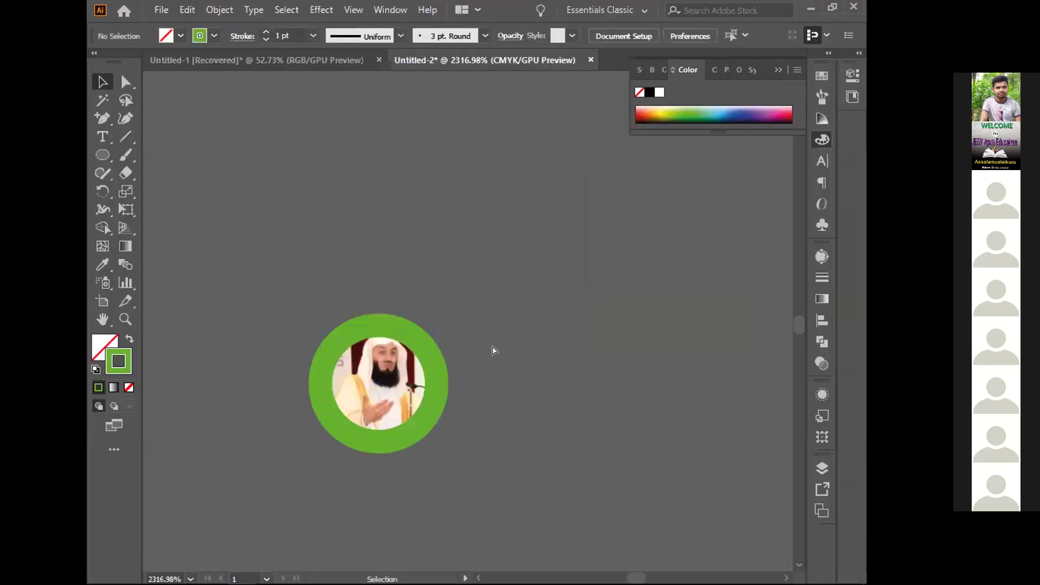
- Enlarge the green-bordered circular portrait proportionally from its center
{"action": "scroll", "coordinate": [494, 348], "scroll_direction": "down", "scroll_amount": 3}
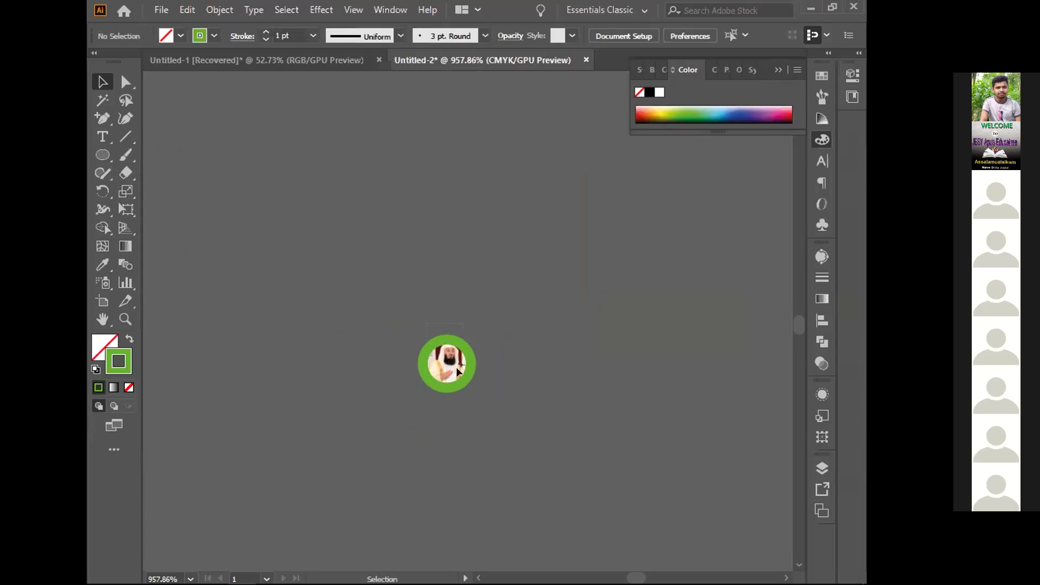
{"action": "left_click", "coordinate": [479, 334]}
{"action": "left_click_drag", "start_coordinate": [476, 334], "coordinate": [627, 239]}
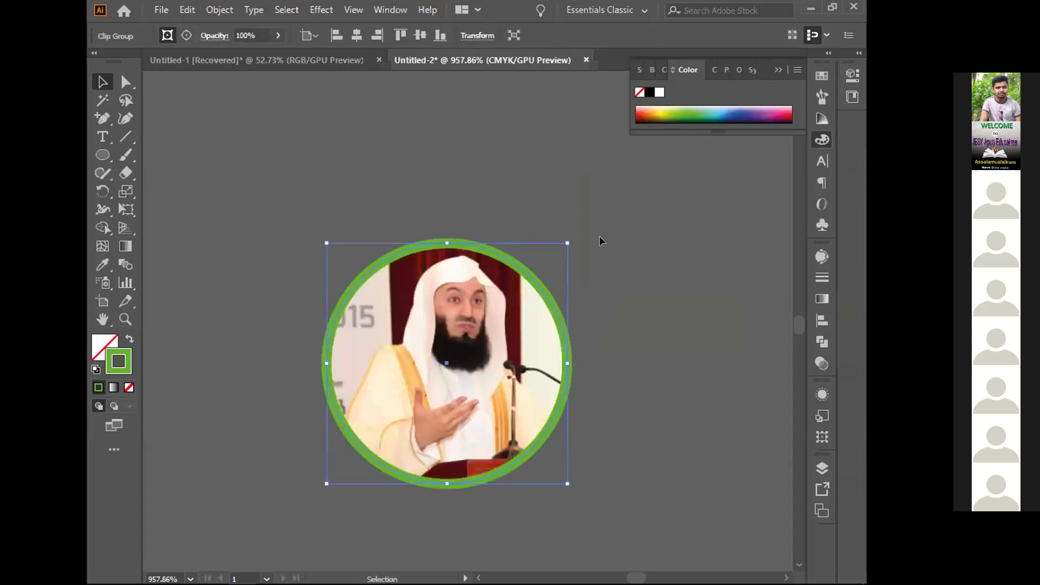
{"action": "scroll", "coordinate": [582, 256], "scroll_direction": "down", "scroll_amount": 2}
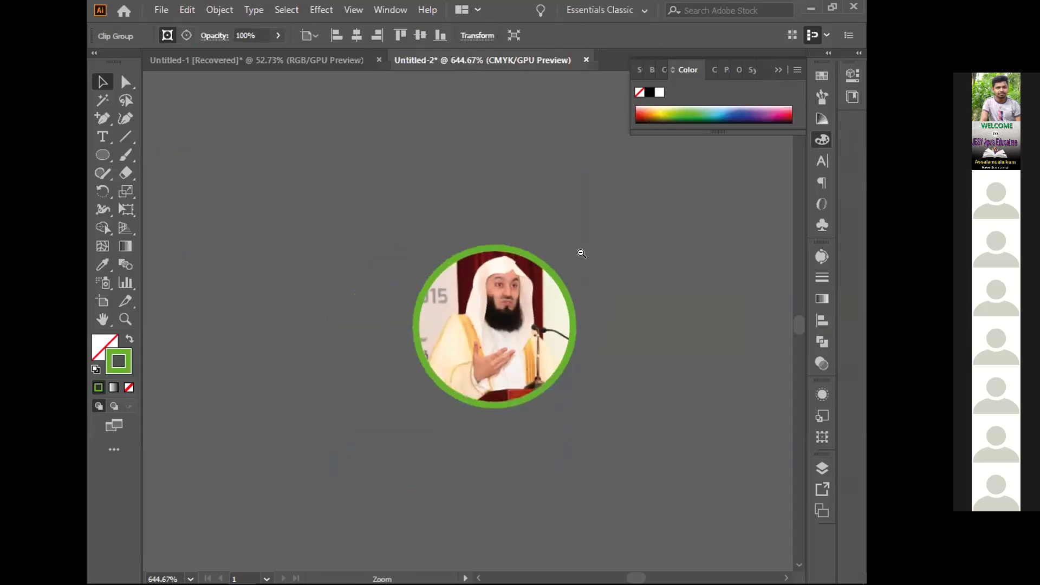
{"action": "left_click_drag", "start_coordinate": [575, 249], "coordinate": [609, 223]}
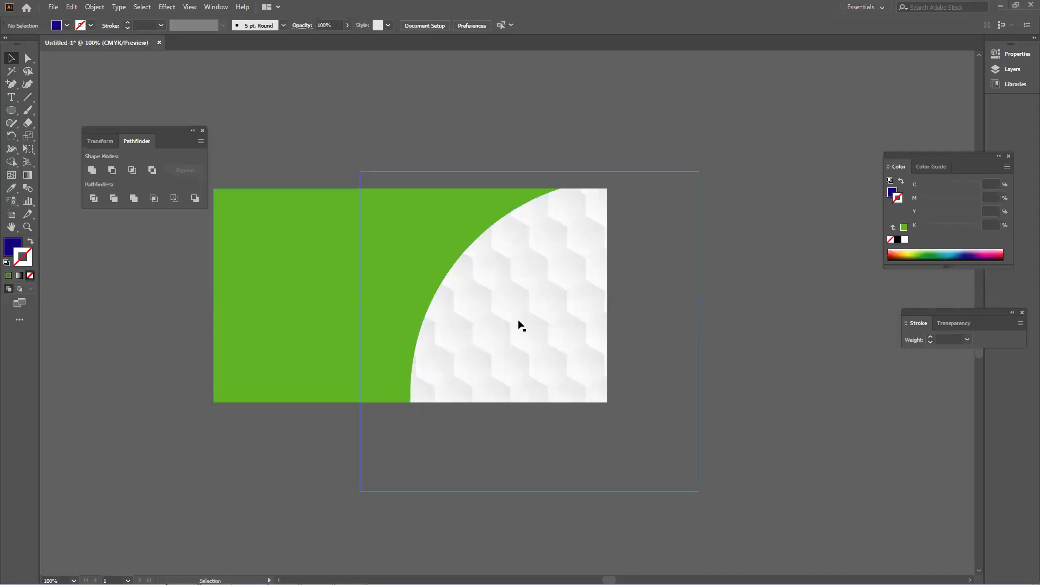
- Select the hexagon-patterned clip group over the green rectangle
{"action": "left_click", "coordinate": [749, 325]}
{"action": "left_click_drag", "start_coordinate": [708, 331], "coordinate": [421, 328]}
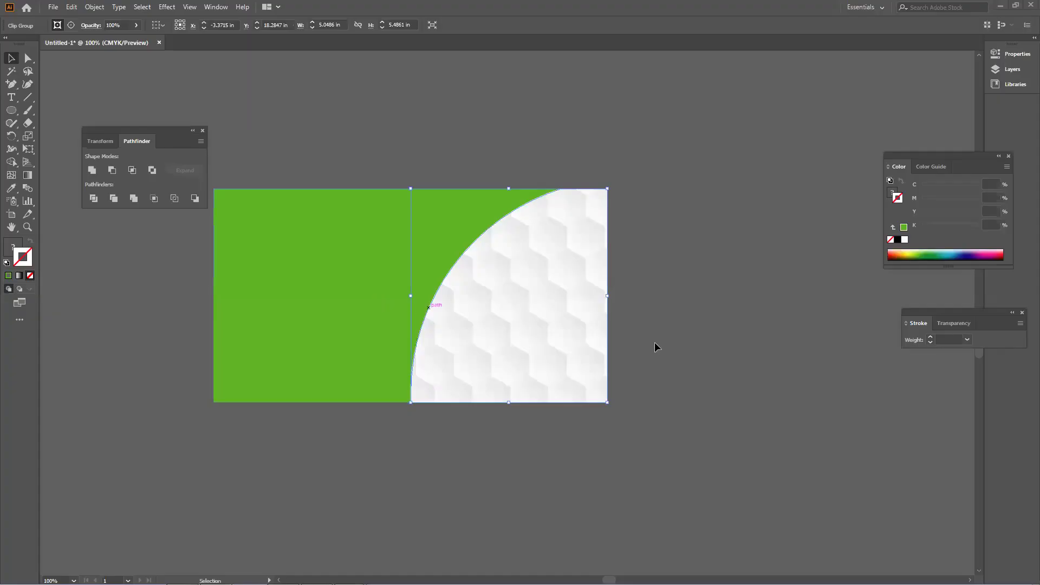
- Add the green rectangle to the selection alongside the hexagon-patterned clip group
{"action": "left_click", "coordinate": [374, 309], "text": "shift"}
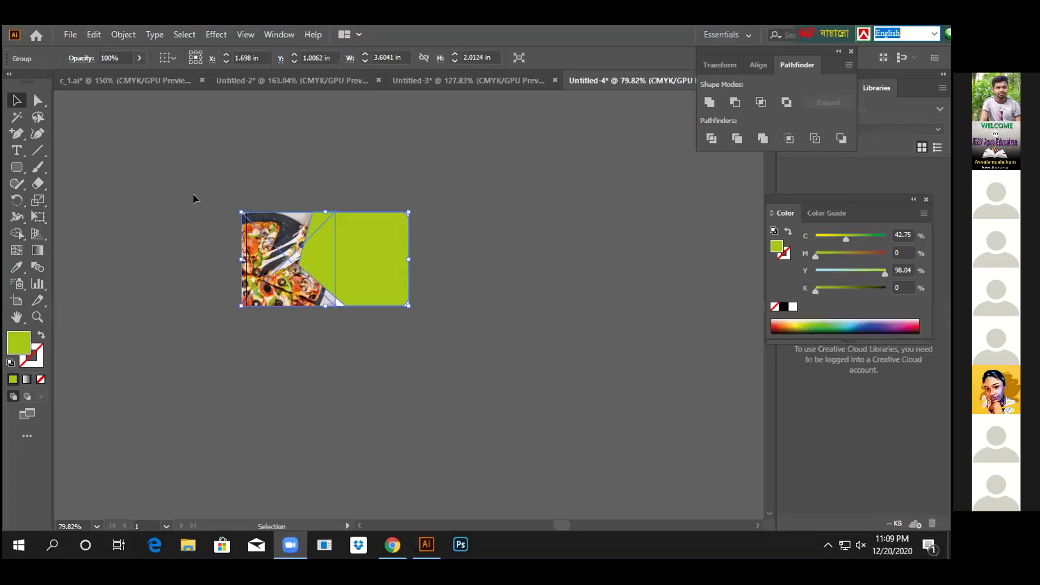
- Try to divide the overlapping pizza photo and green card shape with the Pathfinder Divide operation
{"action": "left_click", "coordinate": [248, 219]}
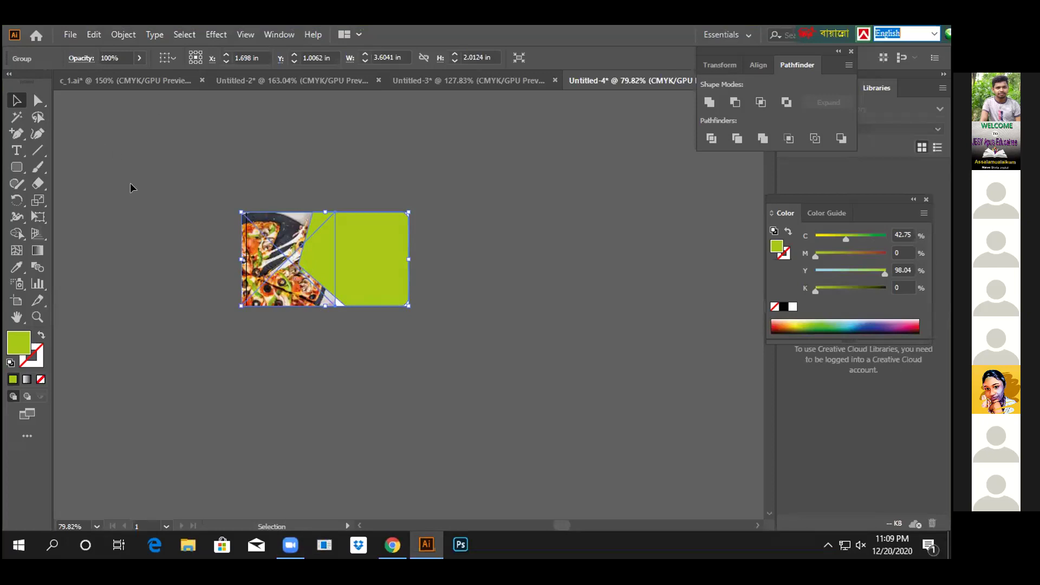
{"action": "left_click_drag", "start_coordinate": [227, 193], "coordinate": [441, 336]}
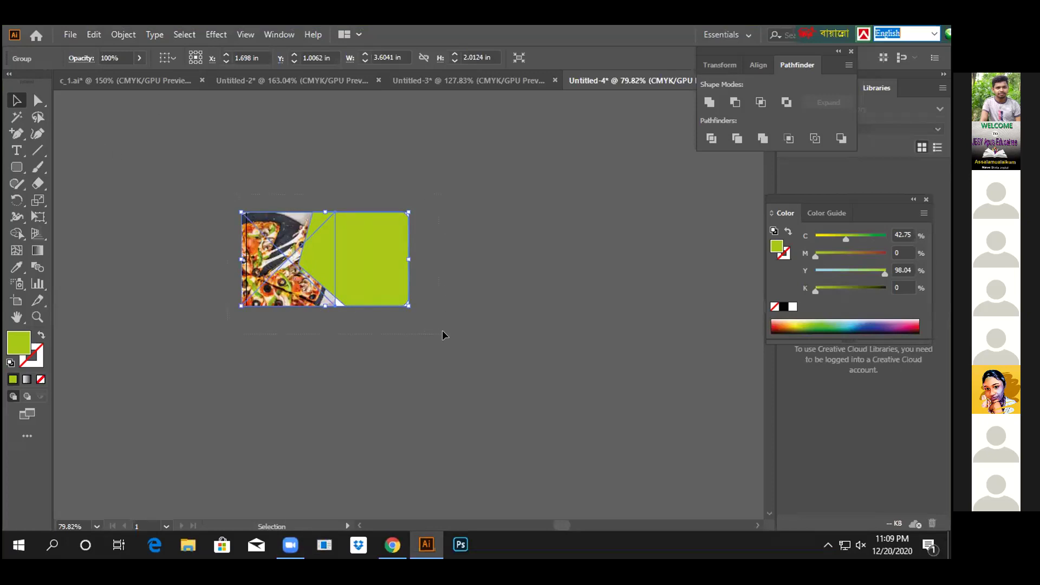
{"action": "left_click", "coordinate": [711, 140]}
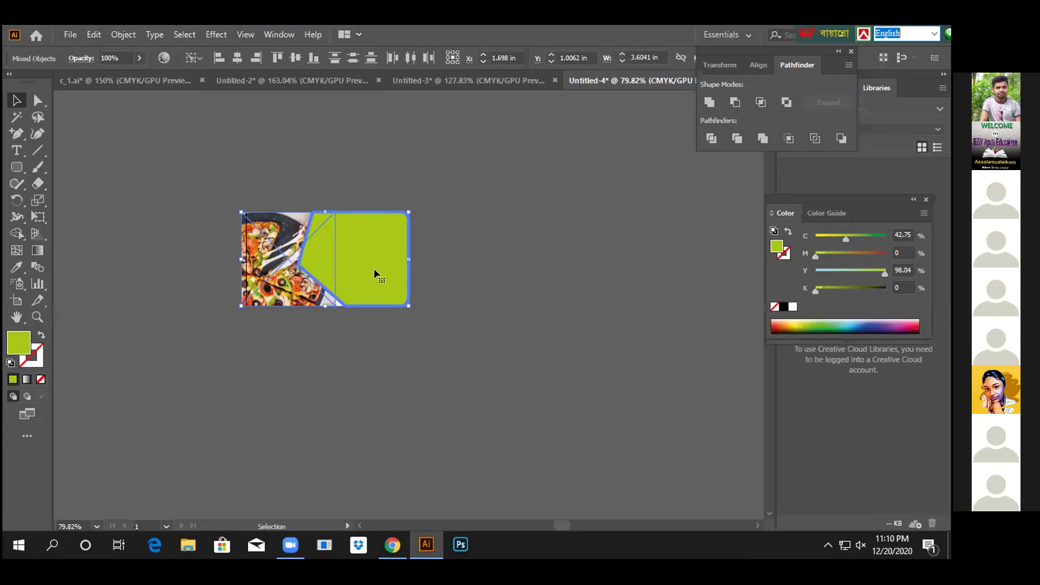
{"action": "key", "text": "a"}
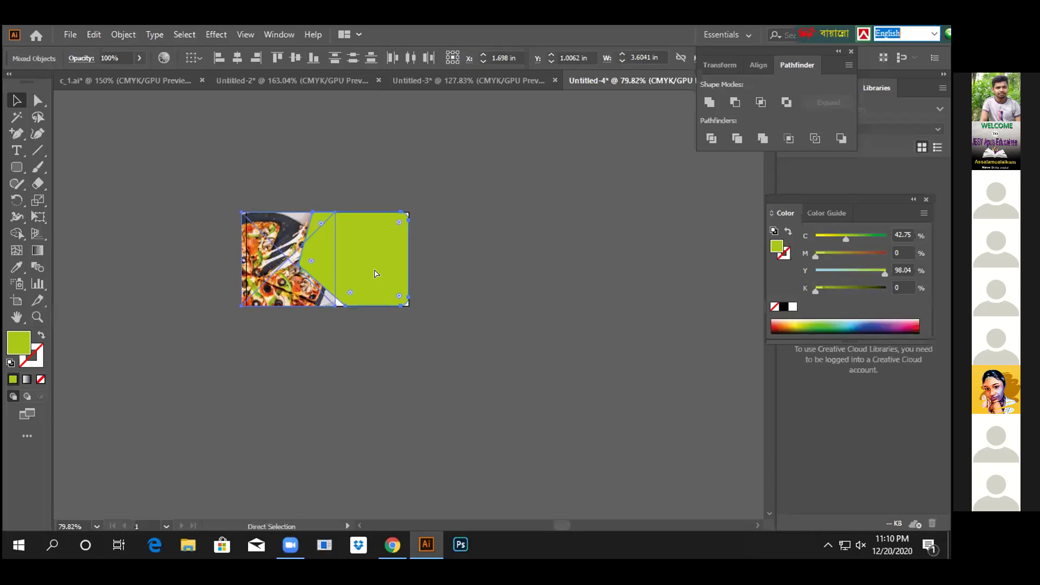
- Undo the recent changes to the pizza card until the uncut photo is back beside the artboard
{"action": "key", "text": "ctrl+z"}
{"action": "key", "text": "ctrl+z"}
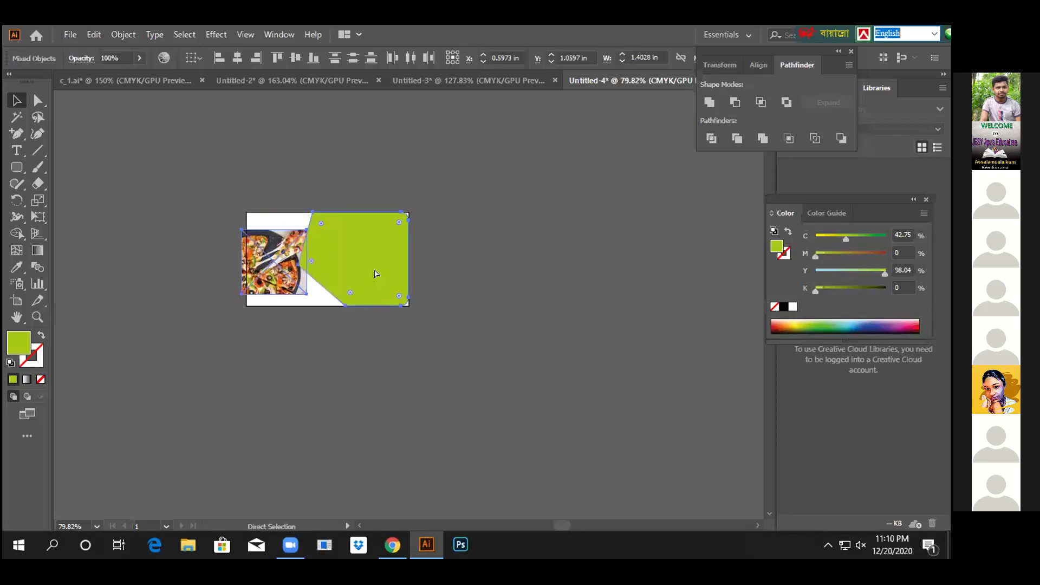
{"action": "key", "text": "ctrl+z"}
{"action": "key", "text": "v"}
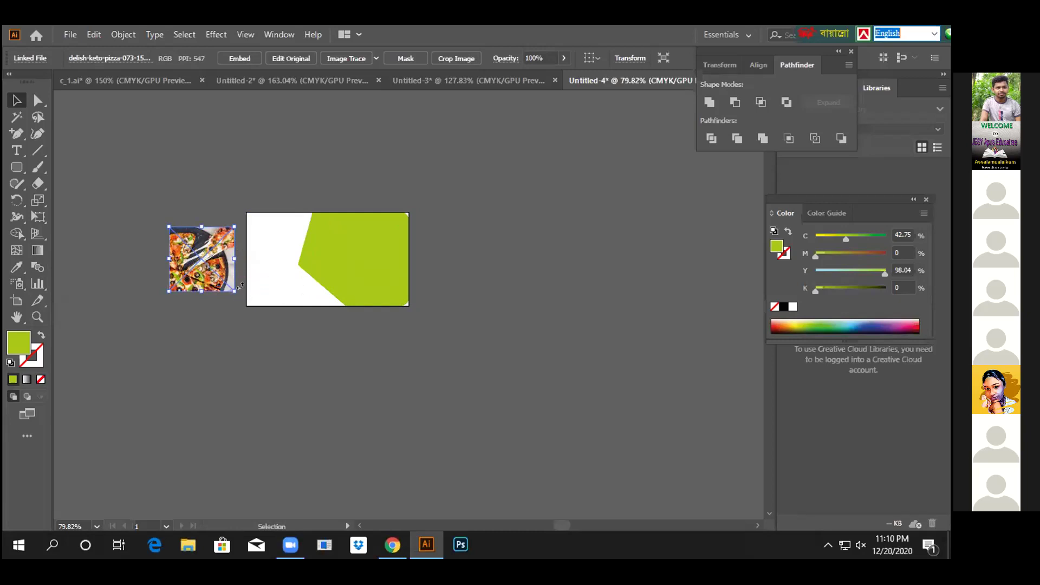
{"action": "left_click_drag", "start_coordinate": [232, 288], "coordinate": [232, 289]}
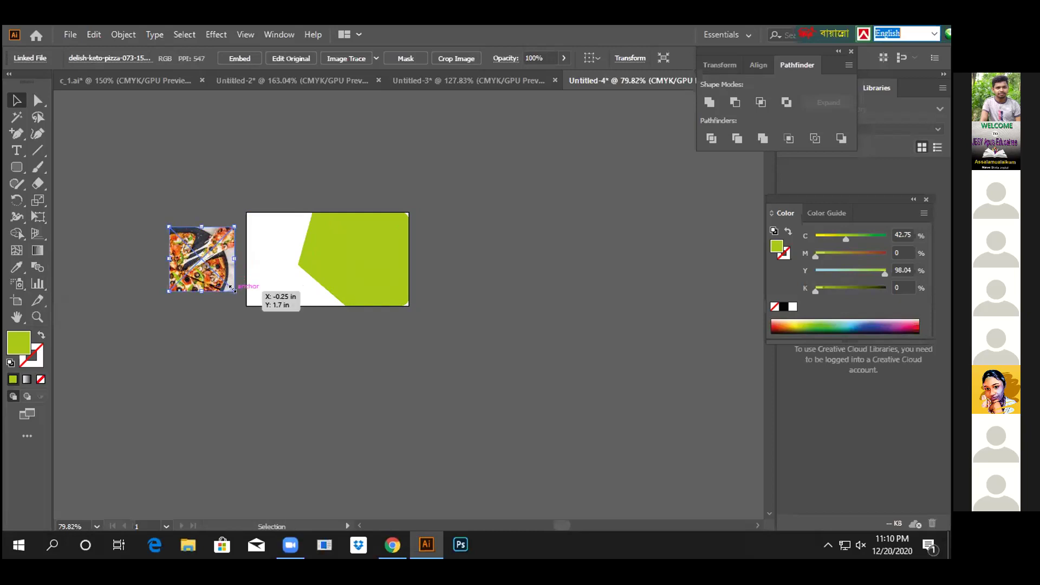
{"action": "left_click_drag", "start_coordinate": [232, 288], "coordinate": [218, 291]}
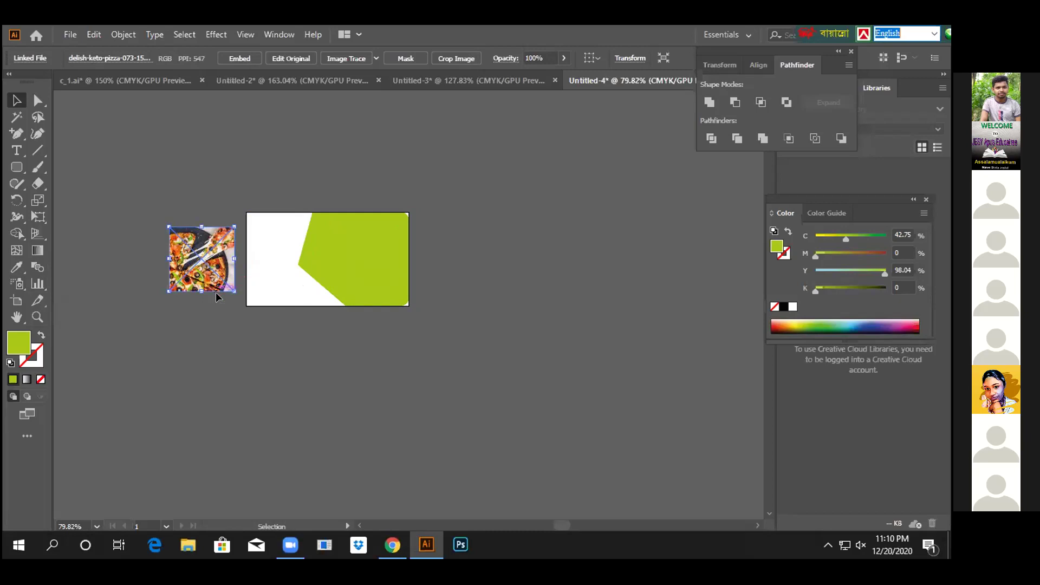
{"action": "key", "text": "alt+Tab"}
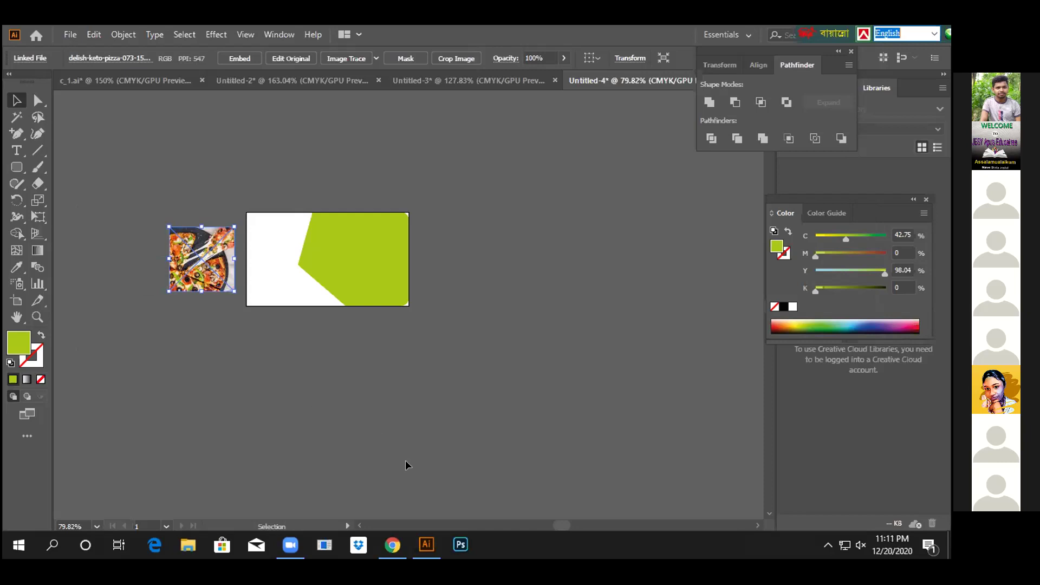
{"action": "left_click", "coordinate": [388, 552]}
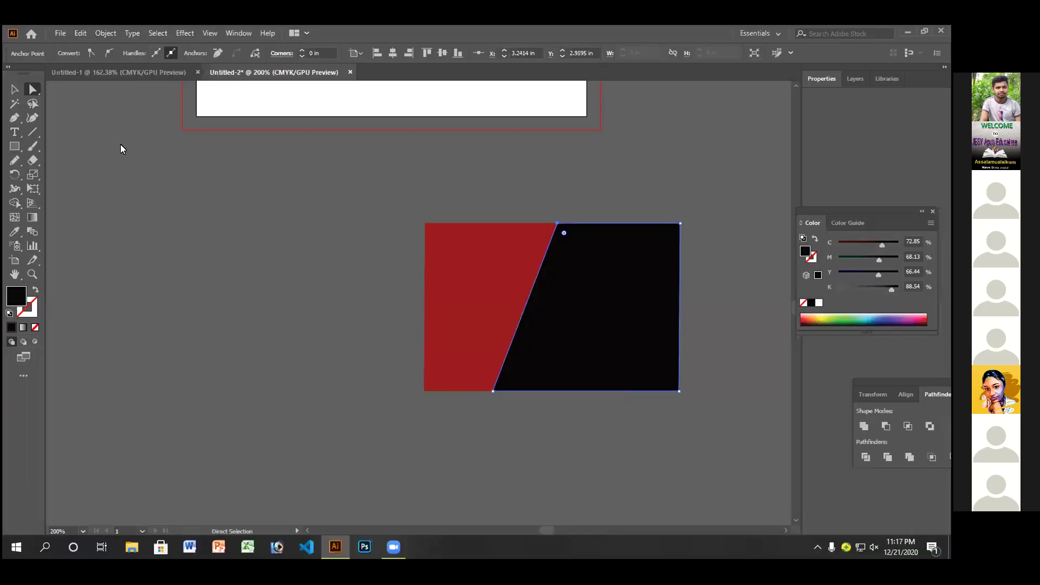
- Add anchor points along the outer left edge of the red rectangle with the Add Anchor Point tool
{"action": "left_click", "coordinate": [24, 122]}
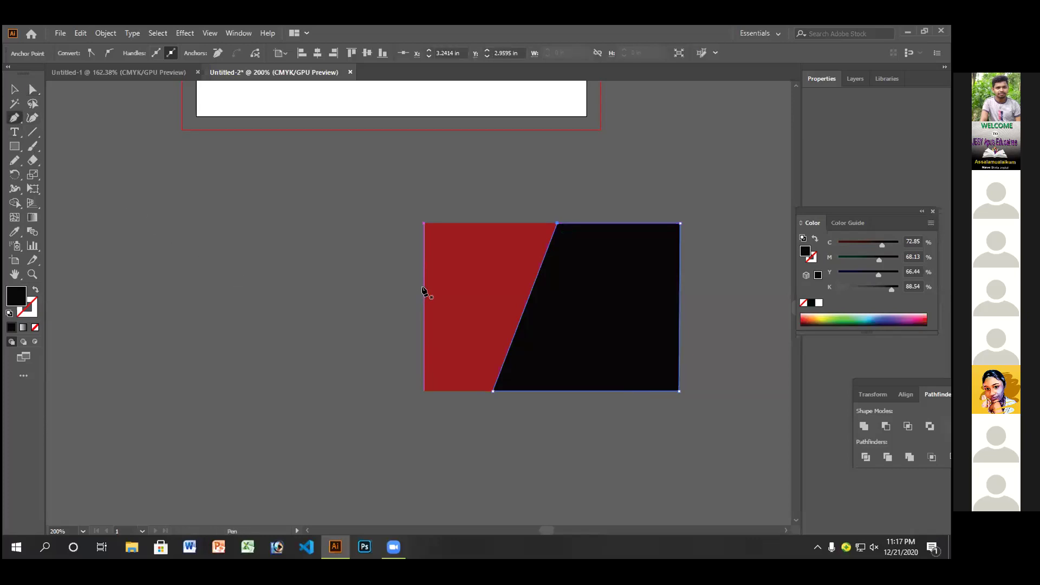
{"action": "left_click", "coordinate": [13, 119]}
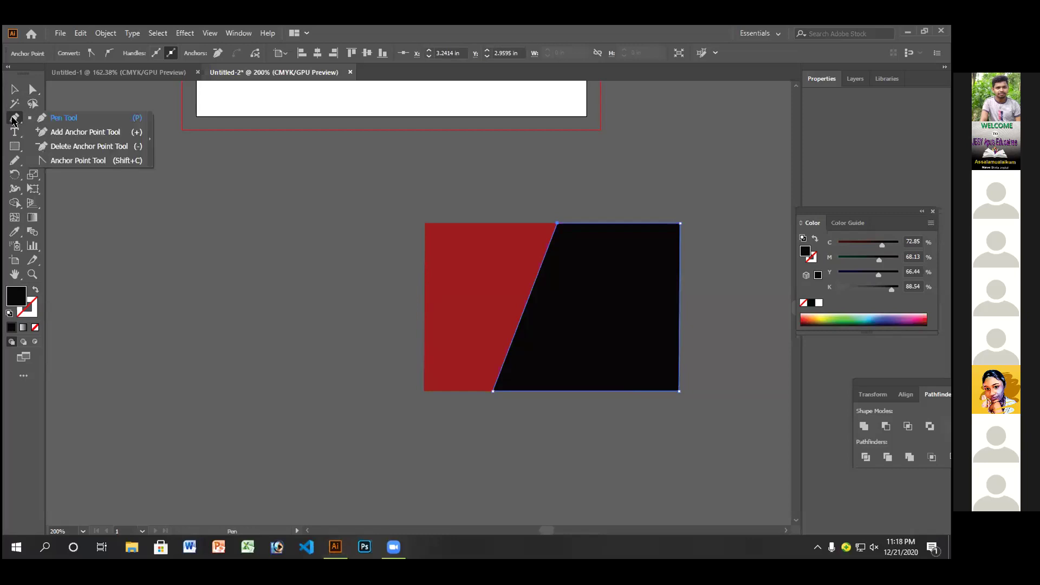
{"action": "left_click", "coordinate": [75, 134]}
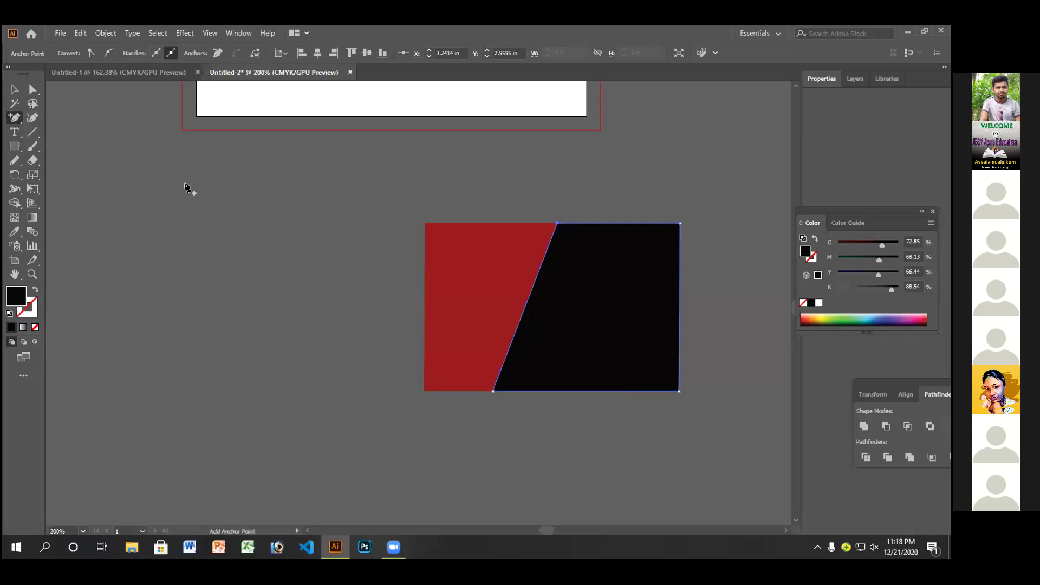
{"action": "left_click", "coordinate": [424, 274]}
{"action": "left_click", "coordinate": [425, 321]}
{"action": "left_click", "coordinate": [421, 348]}
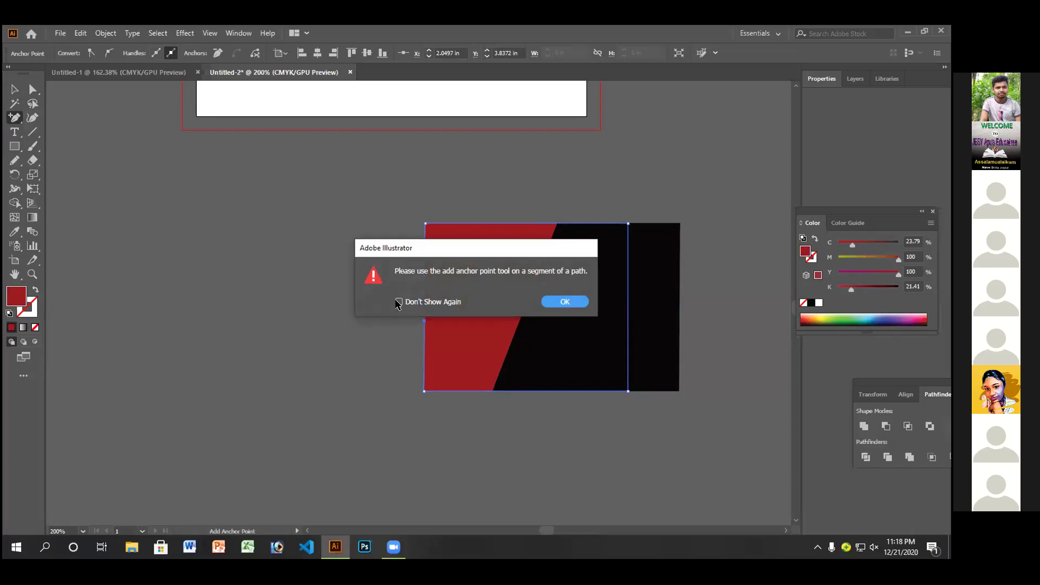
{"action": "left_click", "coordinate": [564, 301]}
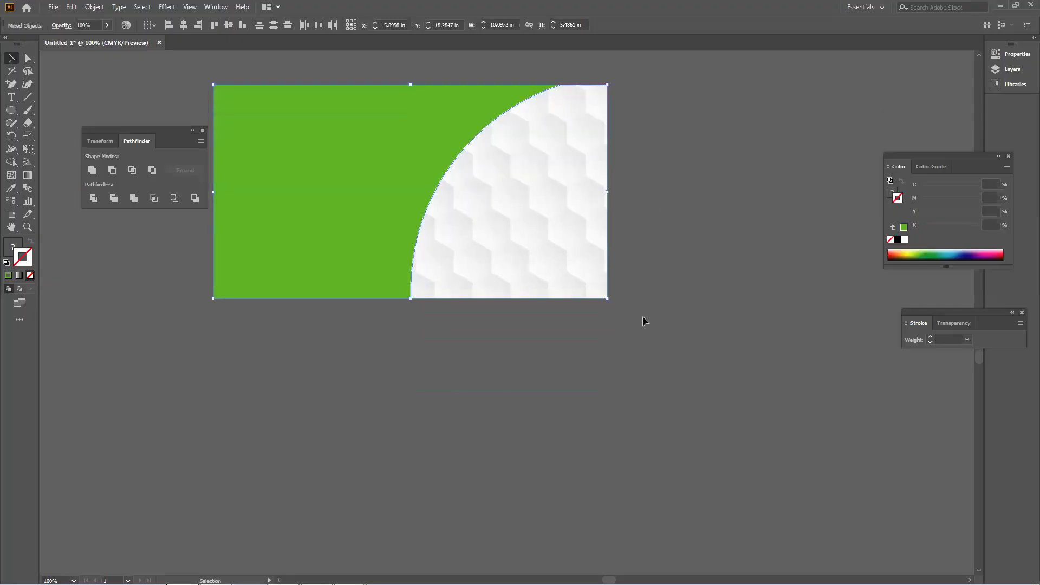
- Delete the green rectangle and the hexagon-patterned clip group from the canvas
{"action": "scroll", "coordinate": [643, 317], "scroll_direction": "down", "scroll_amount": 5}
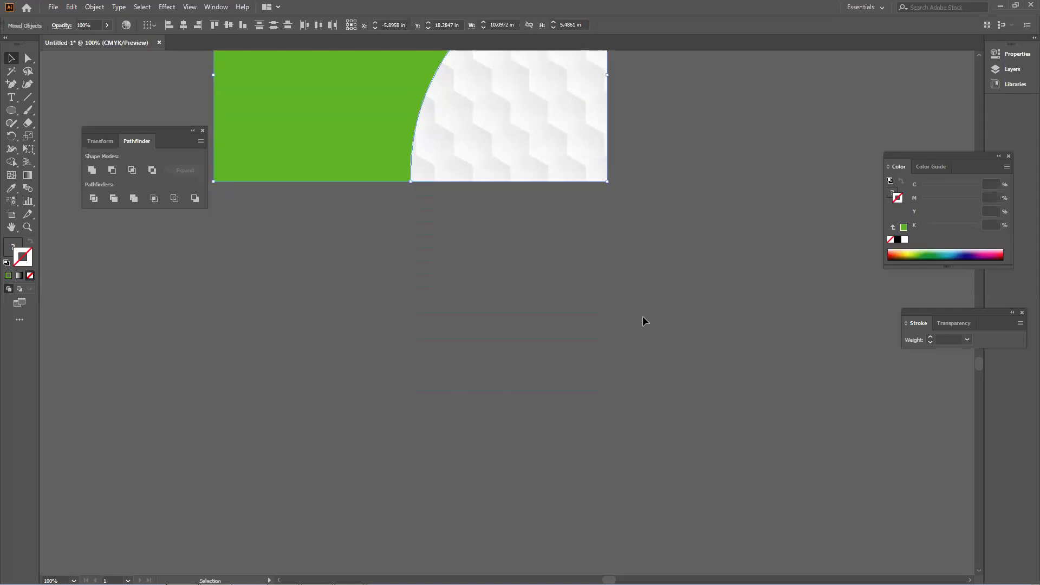
{"action": "scroll", "coordinate": [589, 358], "scroll_direction": "down", "scroll_amount": 4, "text": "alt"}
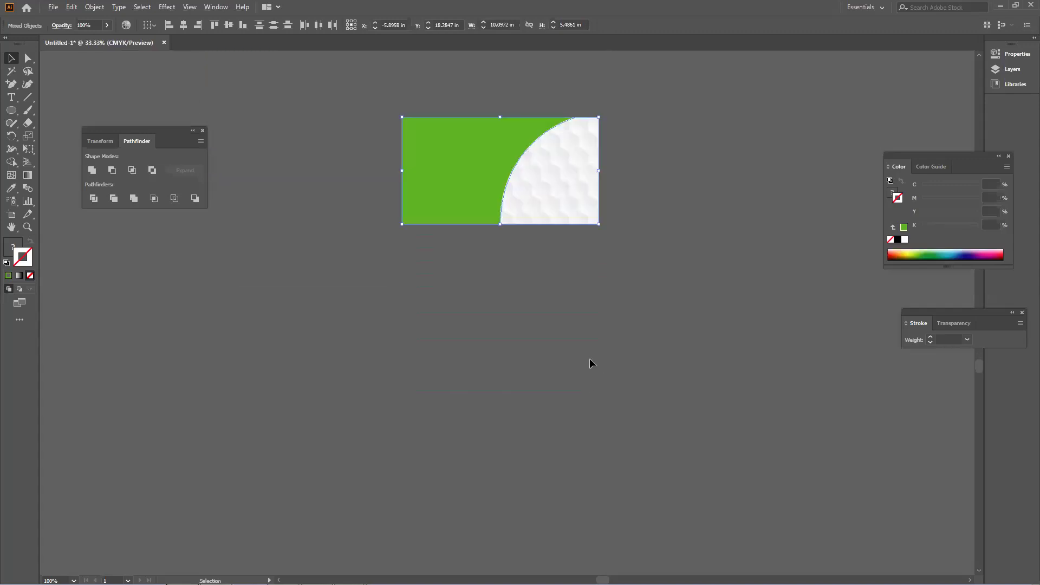
{"action": "scroll", "coordinate": [590, 362], "scroll_direction": "down", "scroll_amount": 2, "text": "alt"}
{"action": "left_click_drag", "start_coordinate": [673, 370], "coordinate": [671, 358]}
{"action": "key", "text": "Delete"}
{"action": "right_click", "coordinate": [671, 350]}
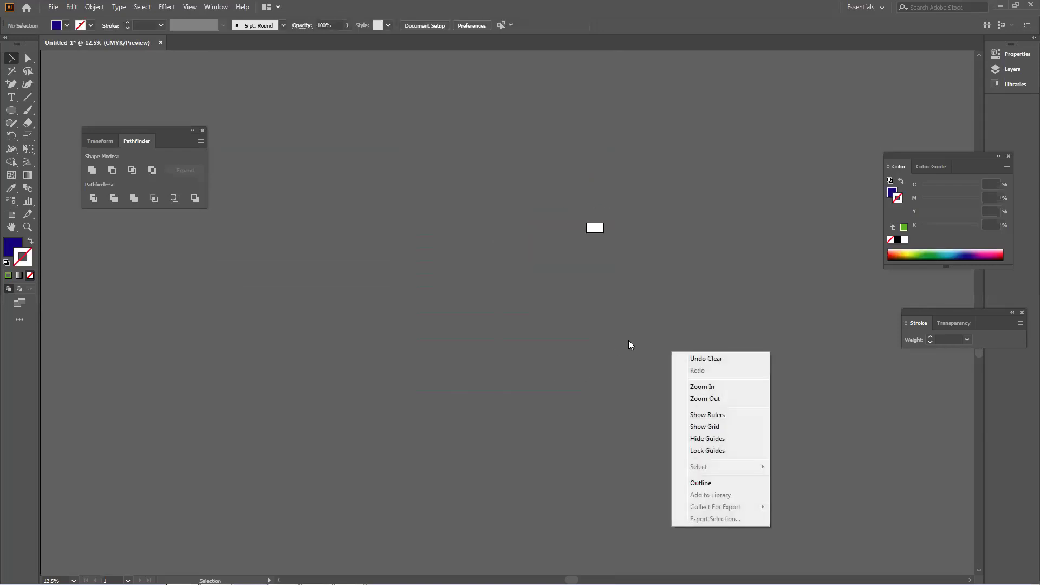
- Bring the empty artboard into view at 300% zoom
{"action": "key", "text": "ctrl+="}
{"action": "key", "text": "ctrl+="}
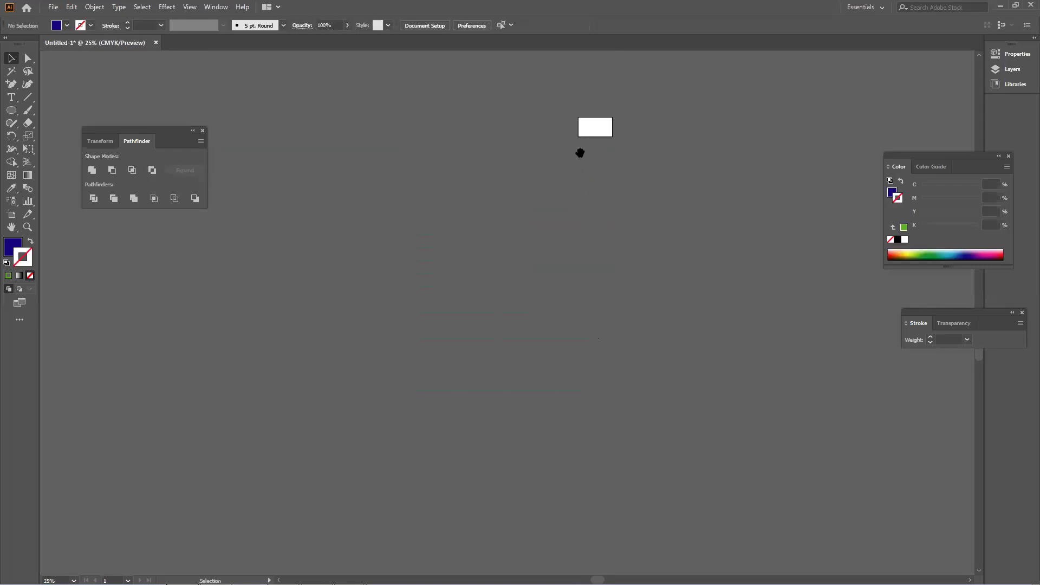
{"action": "left_click_drag", "start_coordinate": [580, 153], "coordinate": [570, 293]}
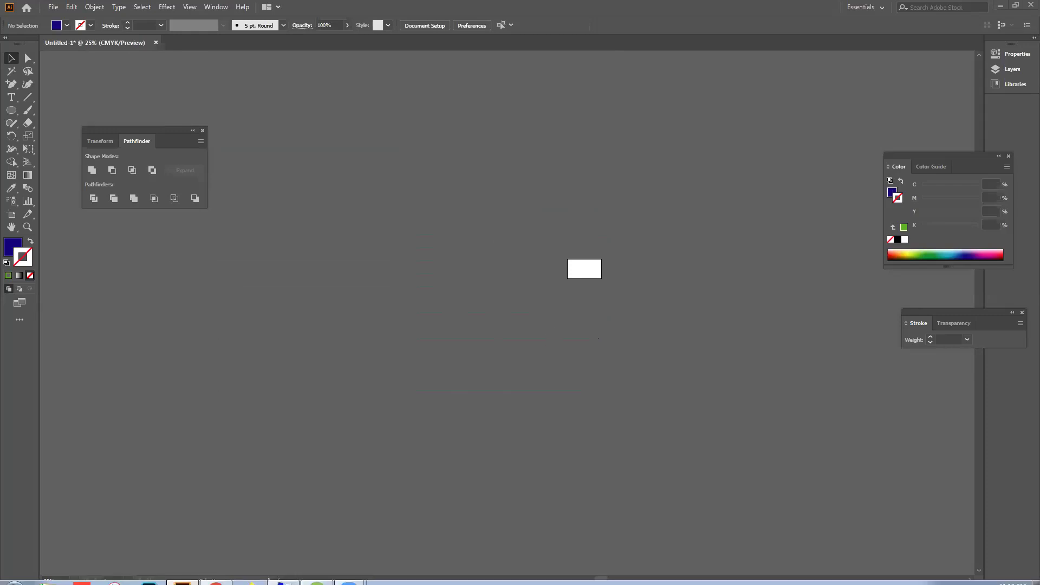
{"action": "scroll", "coordinate": [451, 434], "scroll_direction": "up", "scroll_amount": 3}
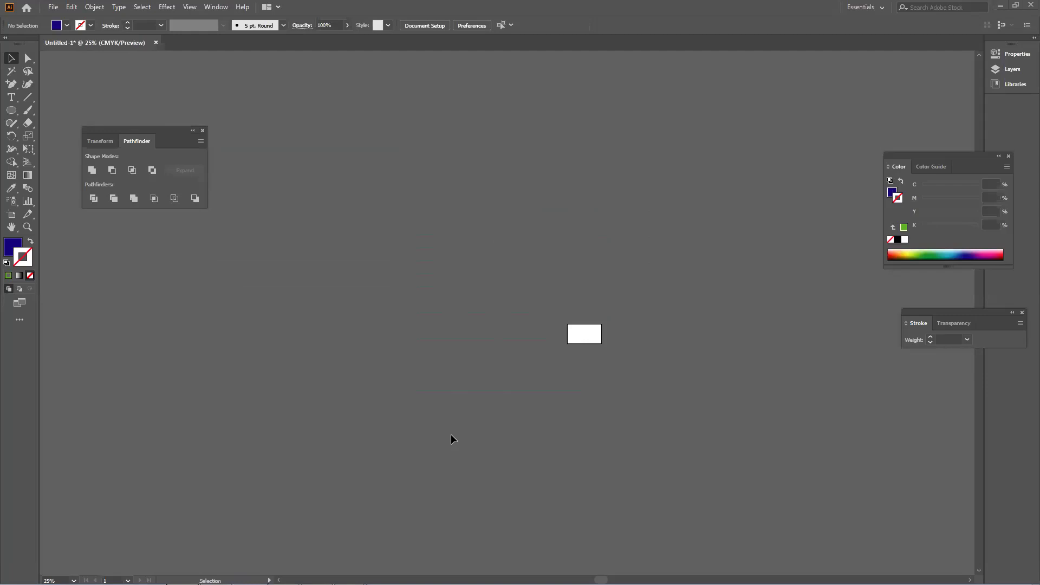
{"action": "scroll", "coordinate": [440, 429], "scroll_direction": "down", "scroll_amount": 2}
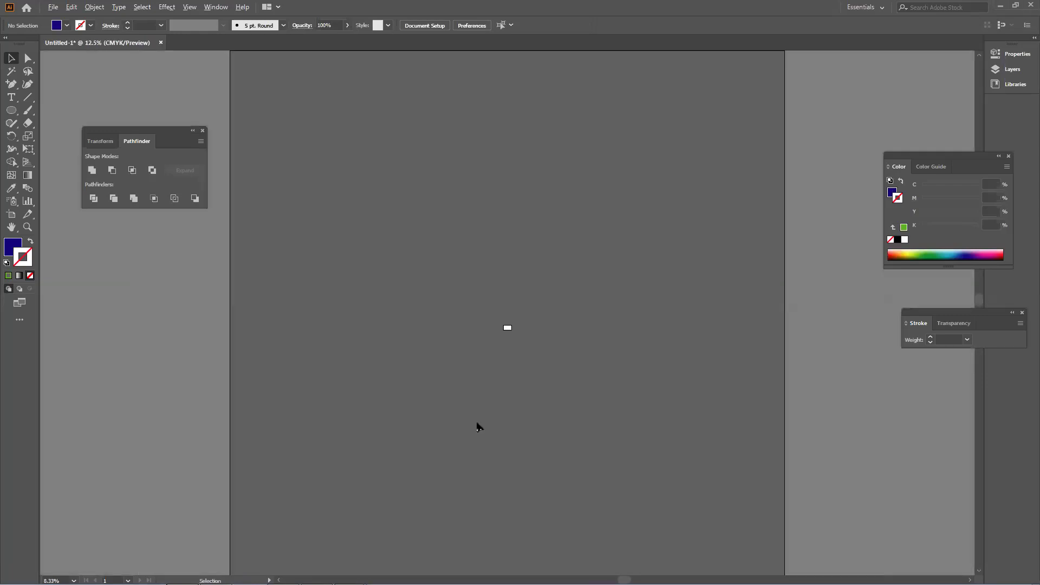
{"action": "scroll", "coordinate": [506, 340], "scroll_direction": "up", "scroll_amount": 5}
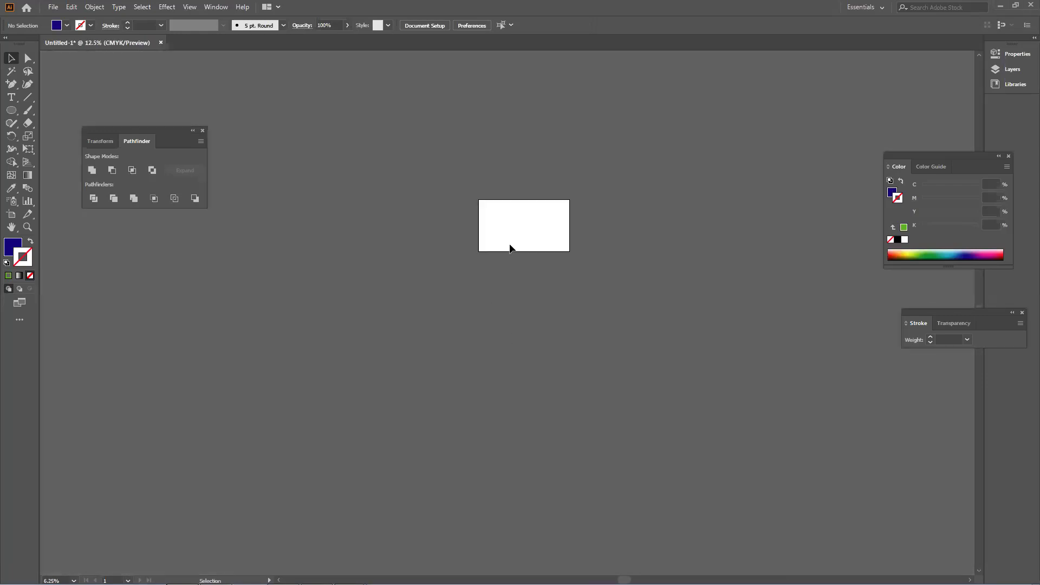
{"action": "left_click_drag", "start_coordinate": [565, 164], "coordinate": [537, 271]}
{"action": "scroll", "coordinate": [539, 280], "scroll_direction": "up", "scroll_amount": 2}
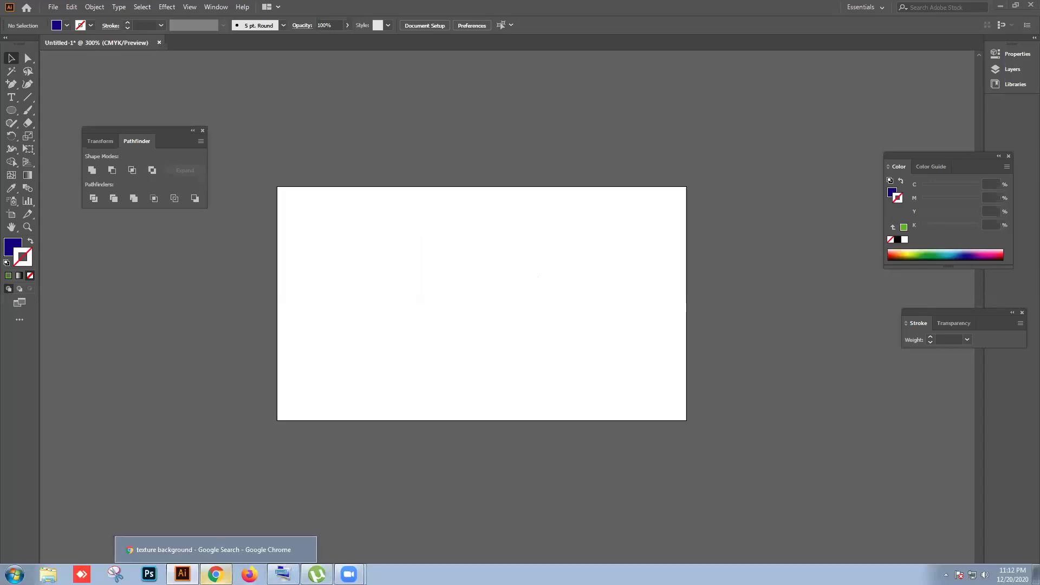
- Switch to Firefox and search Google for "freepik"
{"action": "left_click", "coordinate": [249, 574]}
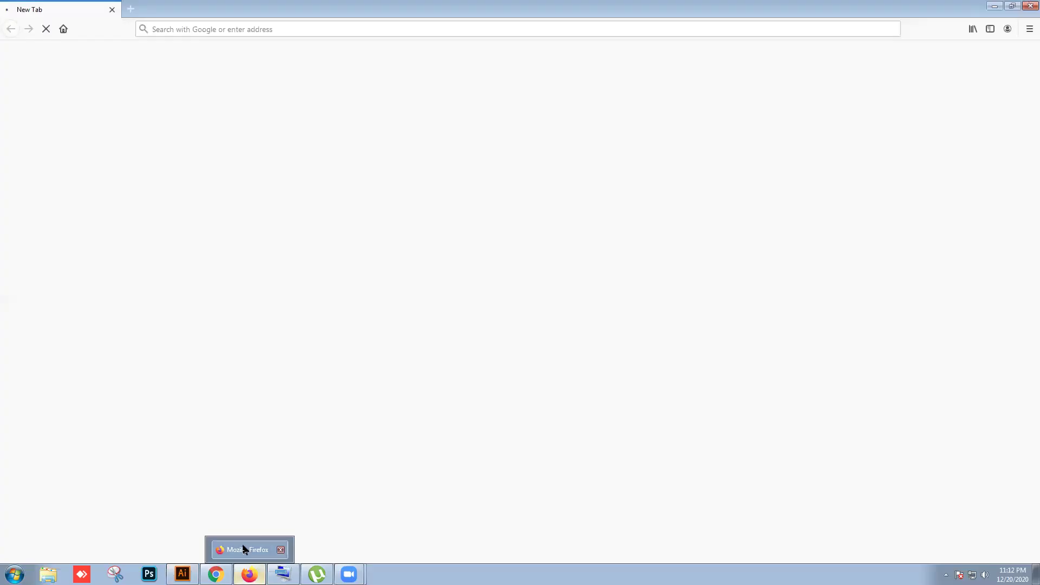
{"action": "left_click", "coordinate": [170, 109]}
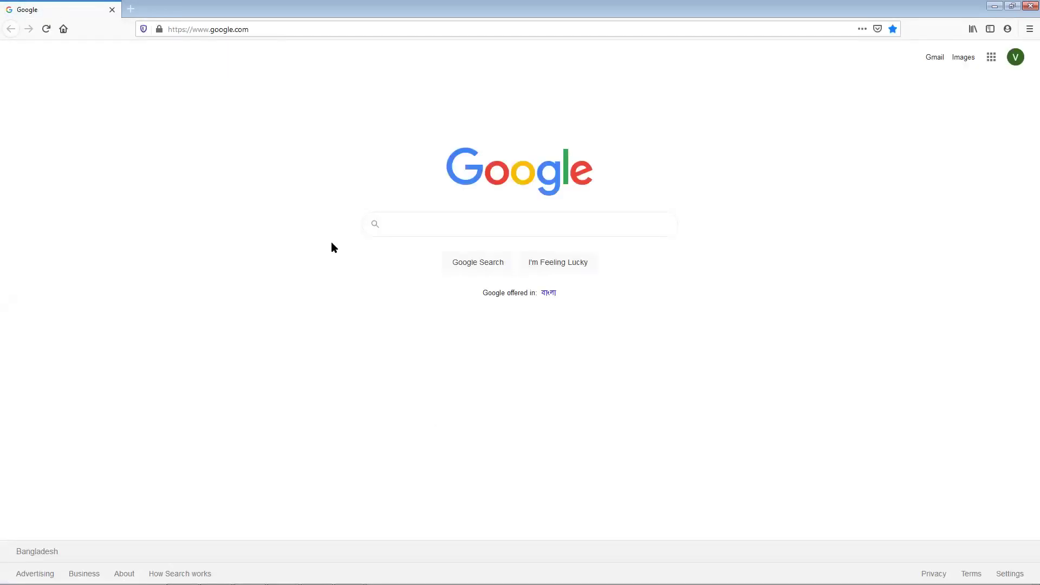
{"action": "type", "text": "f"}
{"action": "key", "text": "Return"}
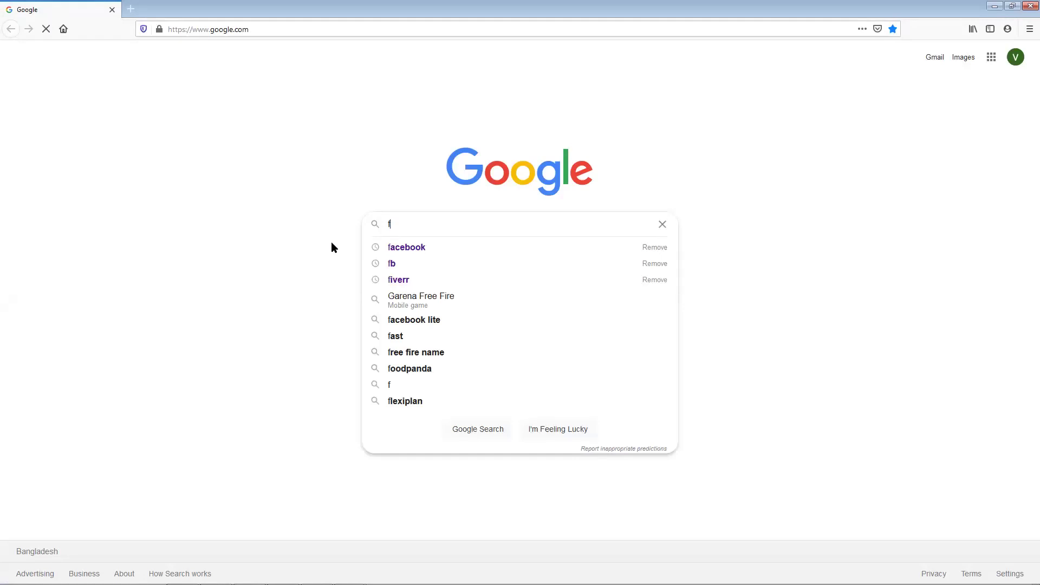
{"action": "type", "text": "ree"}
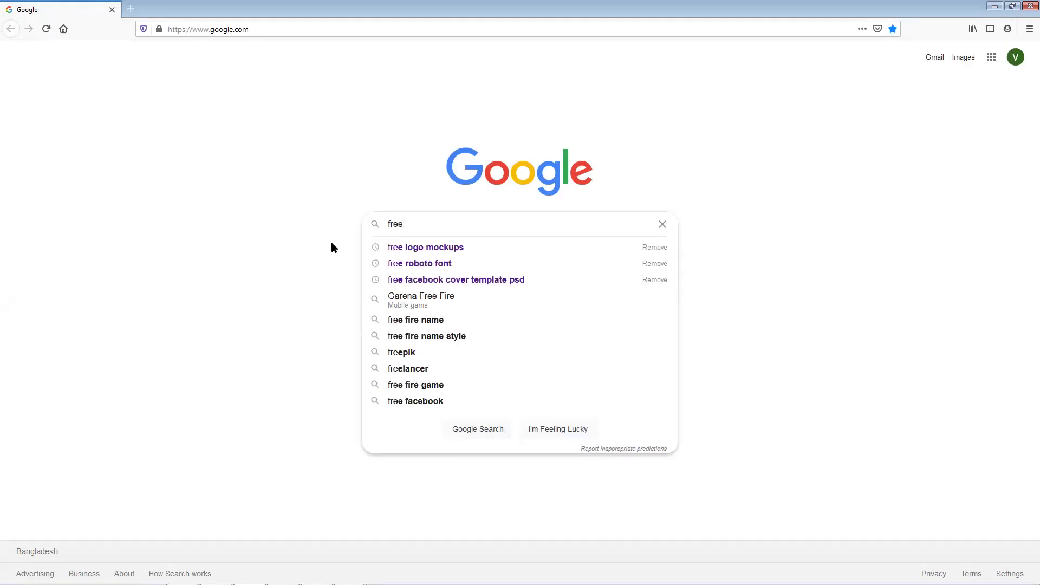
{"action": "type", "text": "pik"}
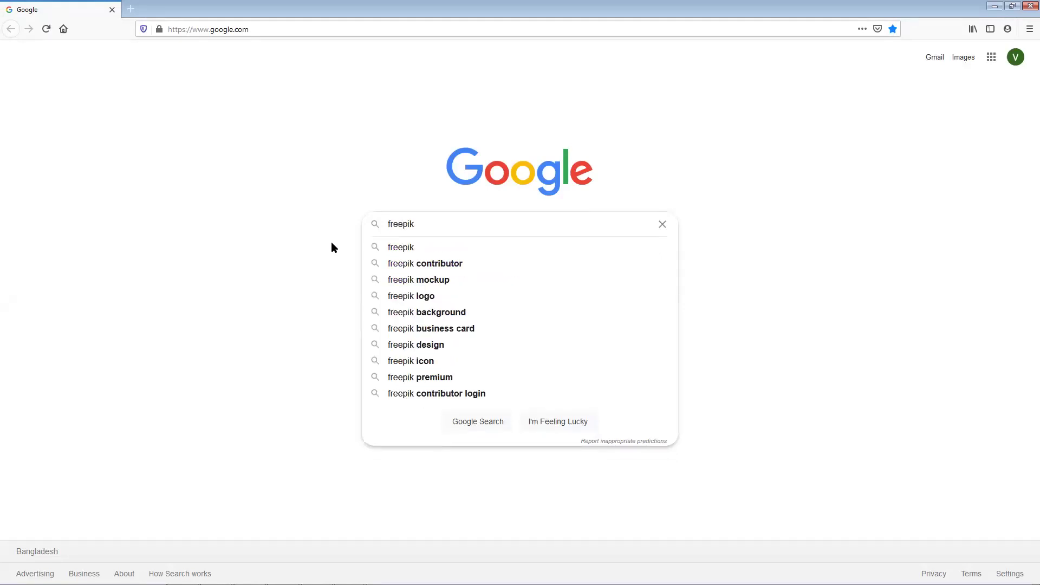
{"action": "key", "text": "Return"}
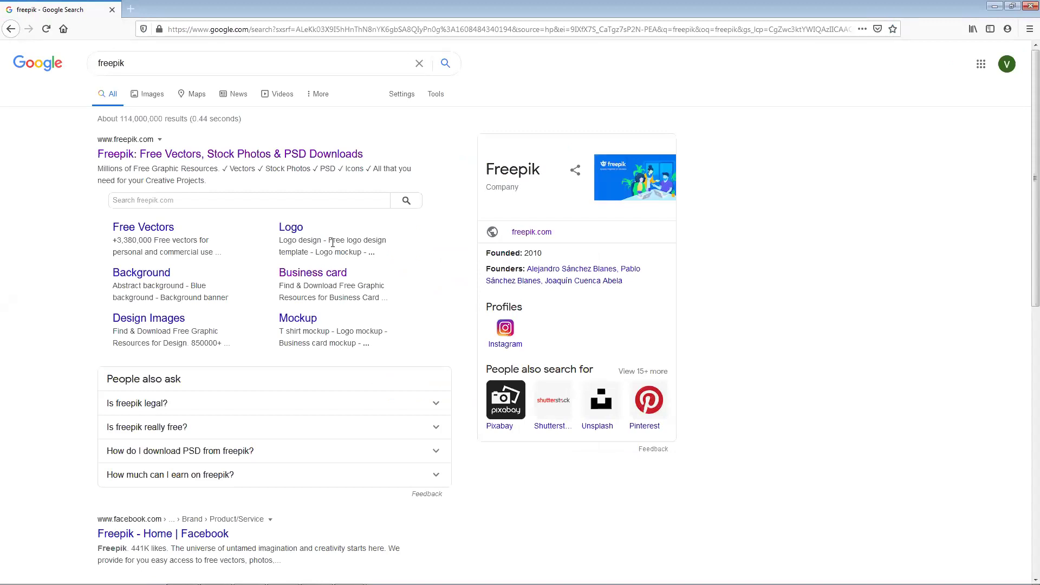
- Open the Freepik website, search all resources for "brush" and browse the brush stroke designs
{"action": "left_click", "coordinate": [162, 157]}
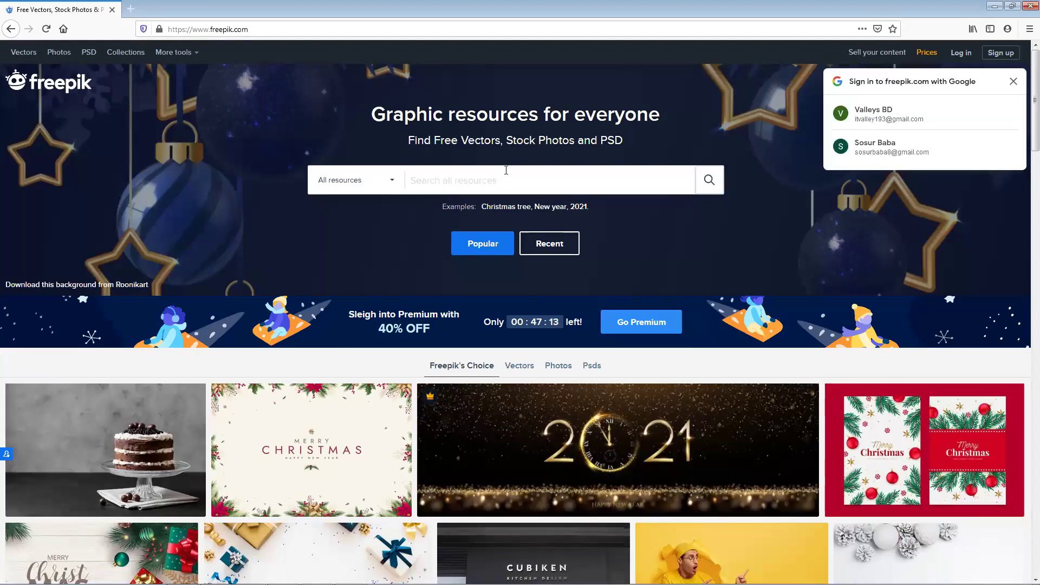
{"action": "left_click", "coordinate": [505, 184]}
{"action": "key", "text": "Return"}
{"action": "type", "text": "brush"}
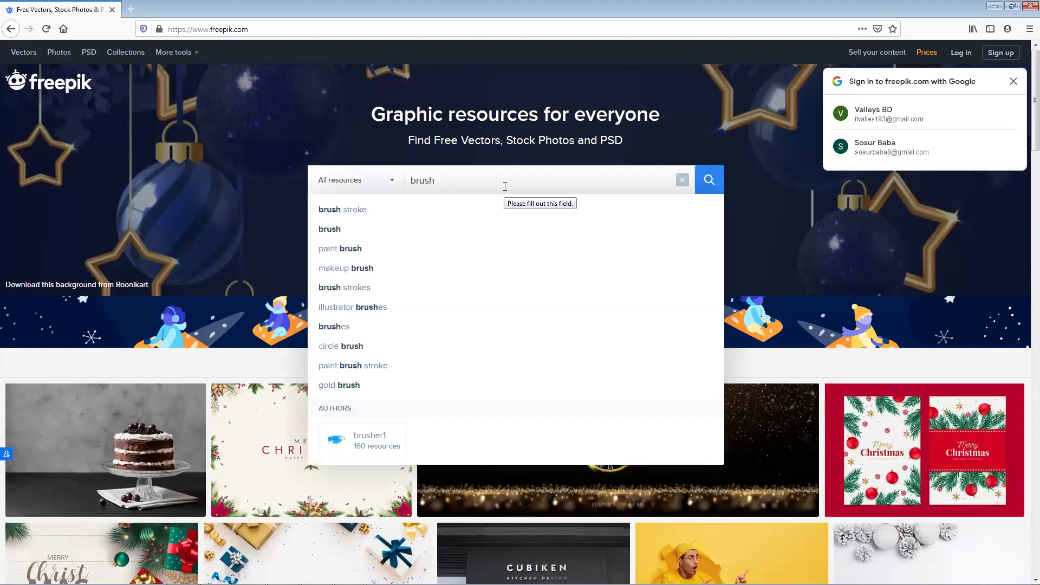
{"action": "left_click", "coordinate": [470, 222]}
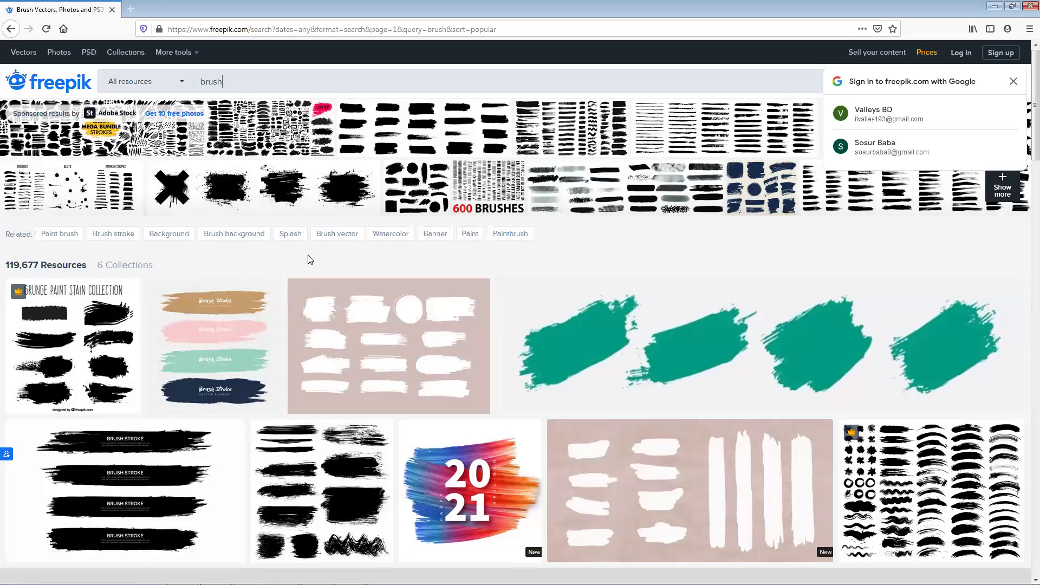
{"action": "scroll", "coordinate": [308, 279], "scroll_direction": "down", "scroll_amount": 1}
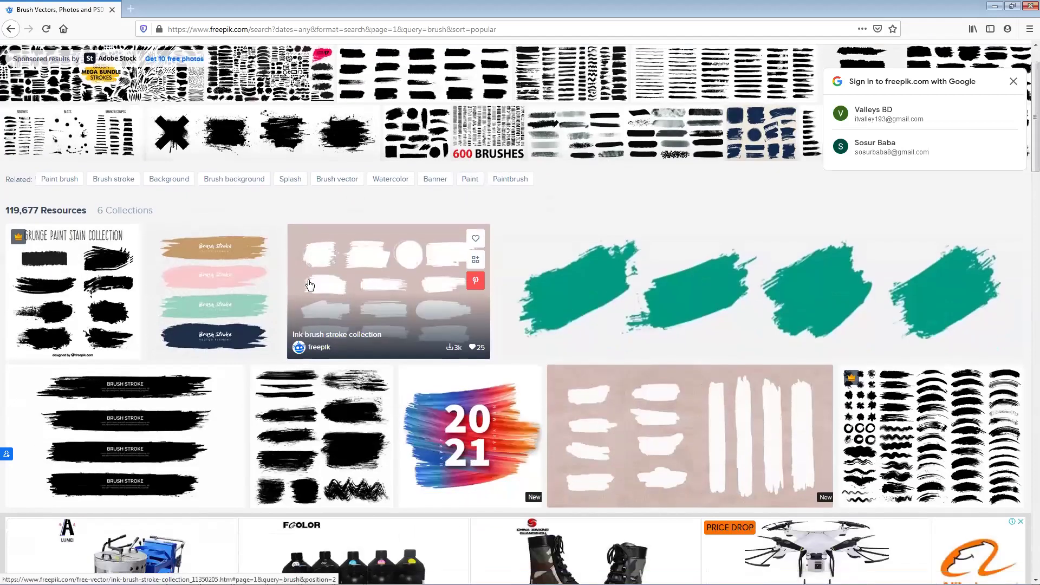
- Find the "Abstract orange watercolor brush stroke" vector among the brush results and download it with the free, attribution-required option
{"action": "scroll", "coordinate": [310, 284], "scroll_direction": "down", "scroll_amount": 3}
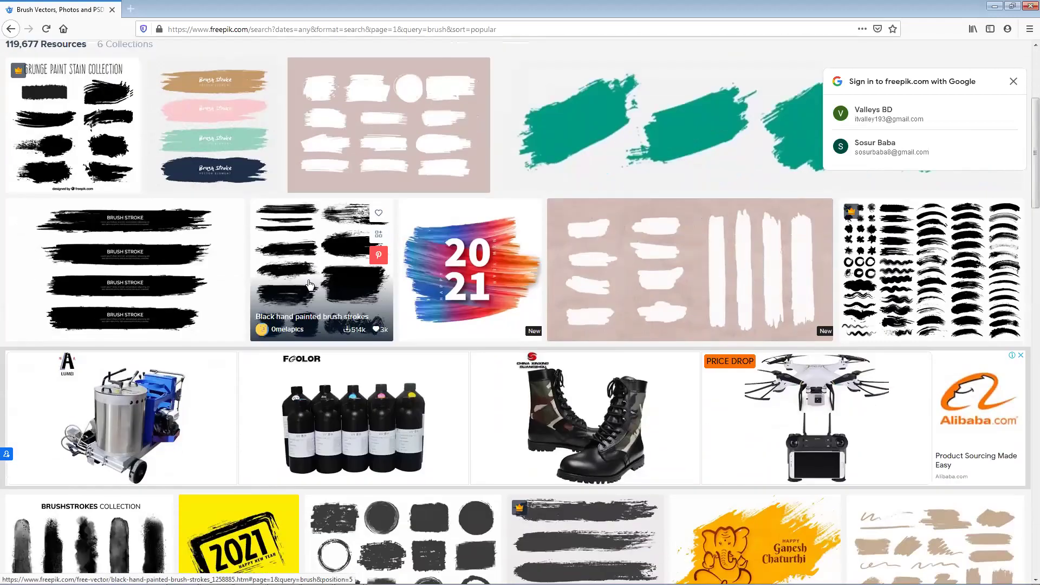
{"action": "scroll", "coordinate": [309, 283], "scroll_direction": "down", "scroll_amount": 3}
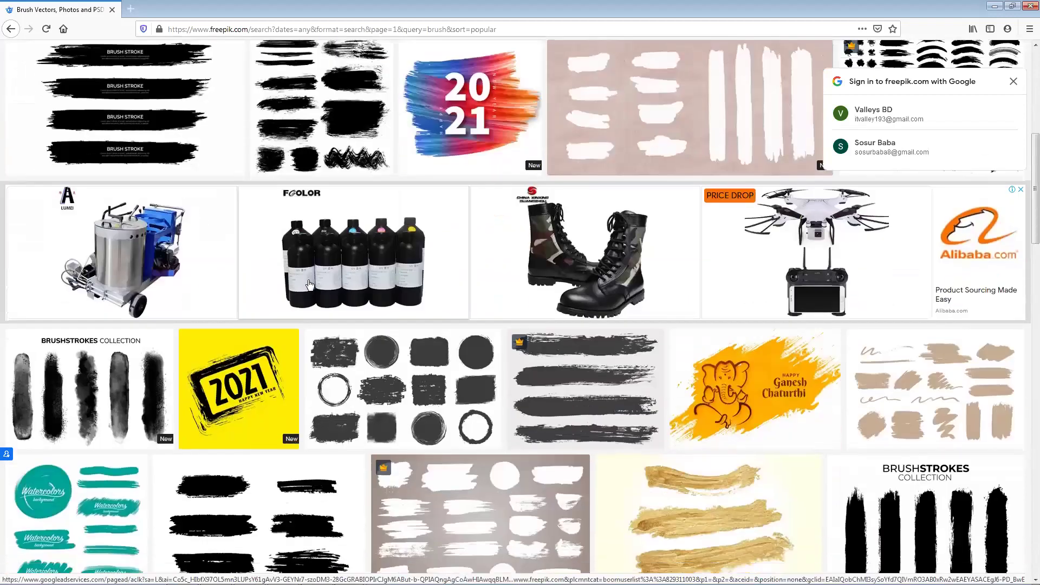
{"action": "scroll", "coordinate": [309, 284], "scroll_direction": "down", "scroll_amount": 3}
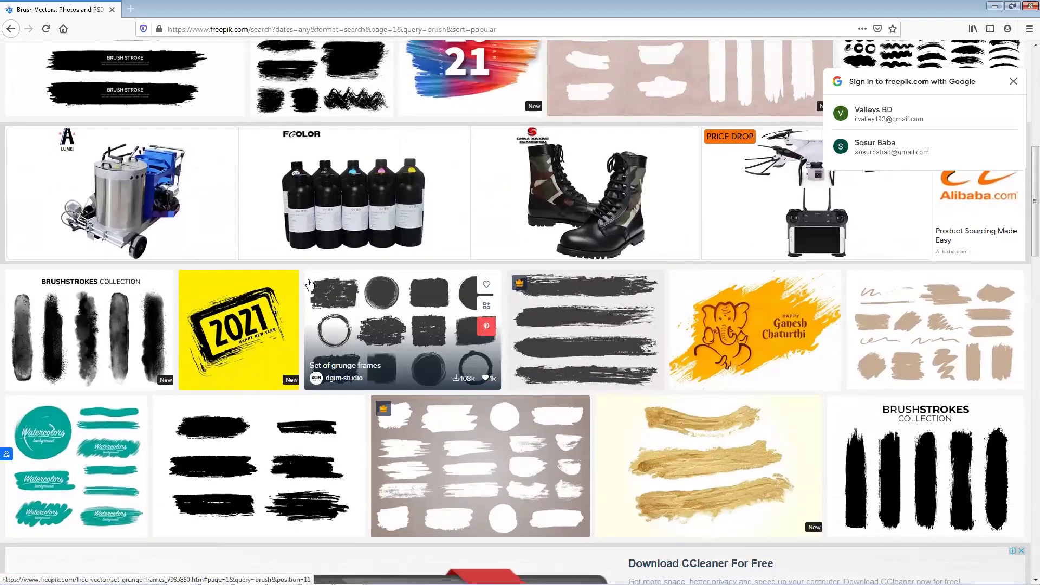
{"action": "scroll", "coordinate": [310, 285], "scroll_direction": "down", "scroll_amount": 6}
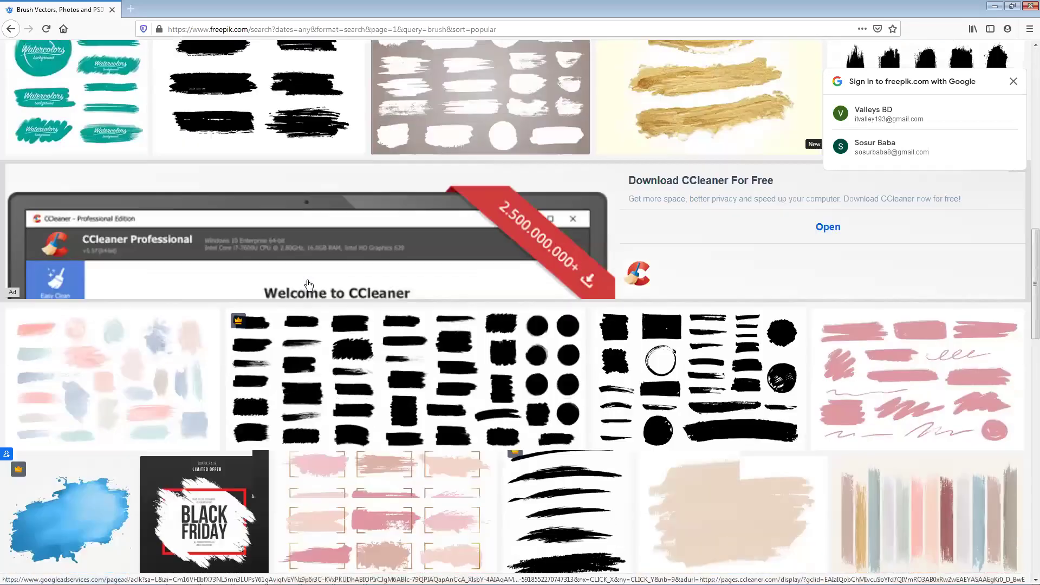
{"action": "scroll", "coordinate": [309, 285], "scroll_direction": "down", "scroll_amount": 1}
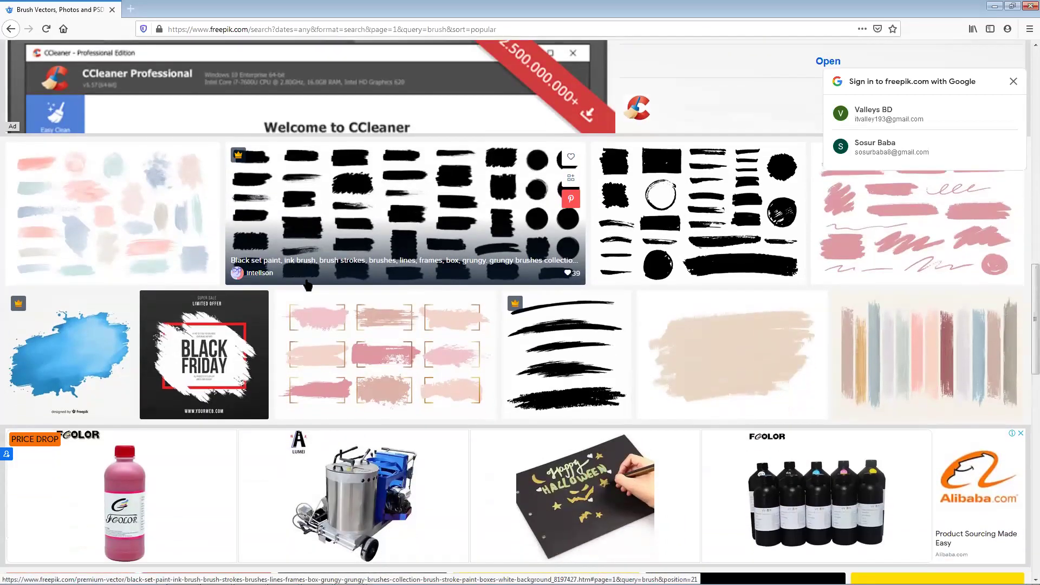
{"action": "scroll", "coordinate": [308, 285], "scroll_direction": "down", "scroll_amount": 3}
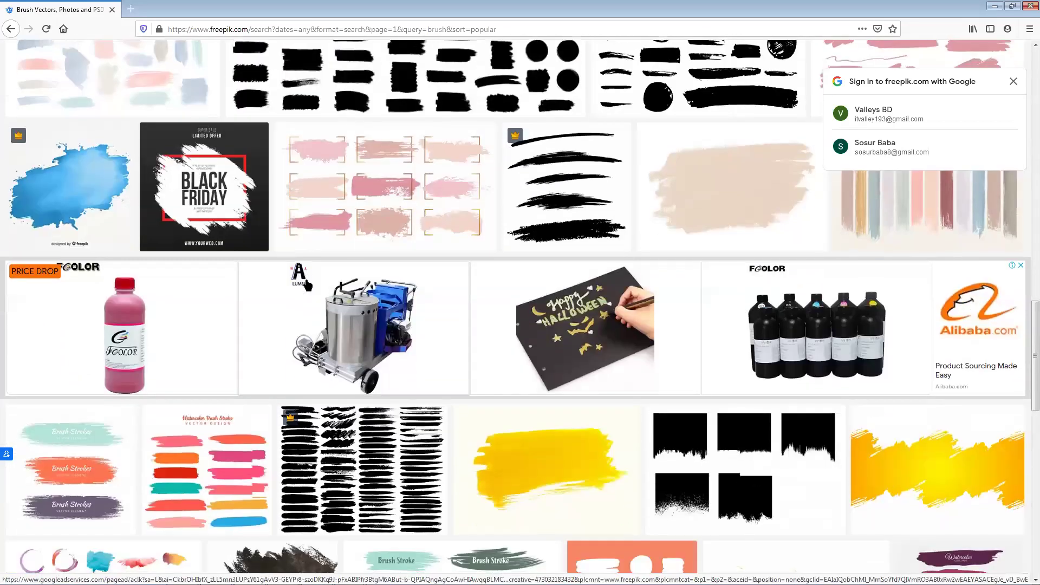
{"action": "scroll", "coordinate": [308, 285], "scroll_direction": "down", "scroll_amount": 3}
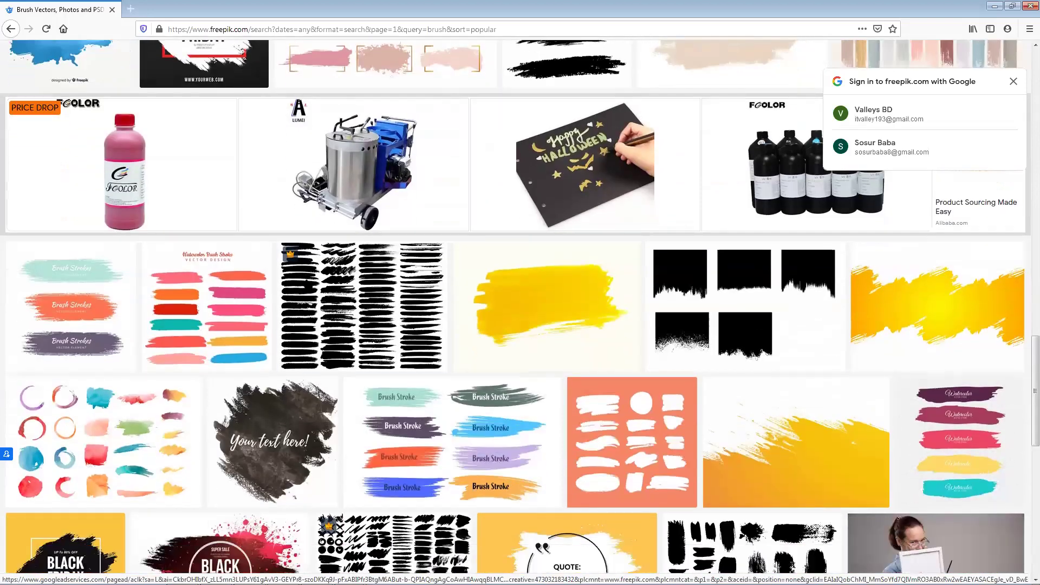
{"action": "scroll", "coordinate": [308, 285], "scroll_direction": "down", "scroll_amount": 1}
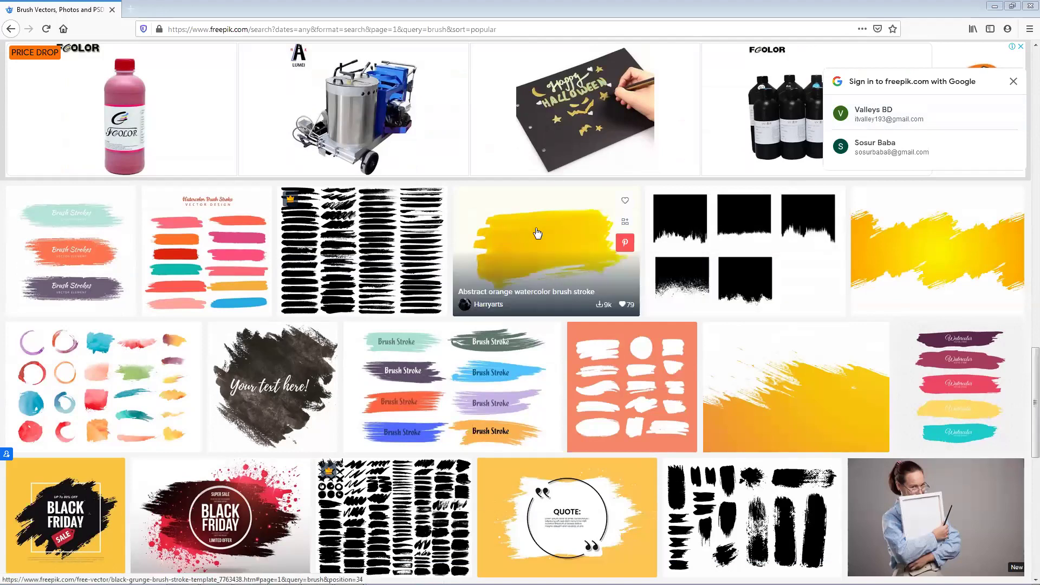
{"action": "left_click", "coordinate": [516, 246]}
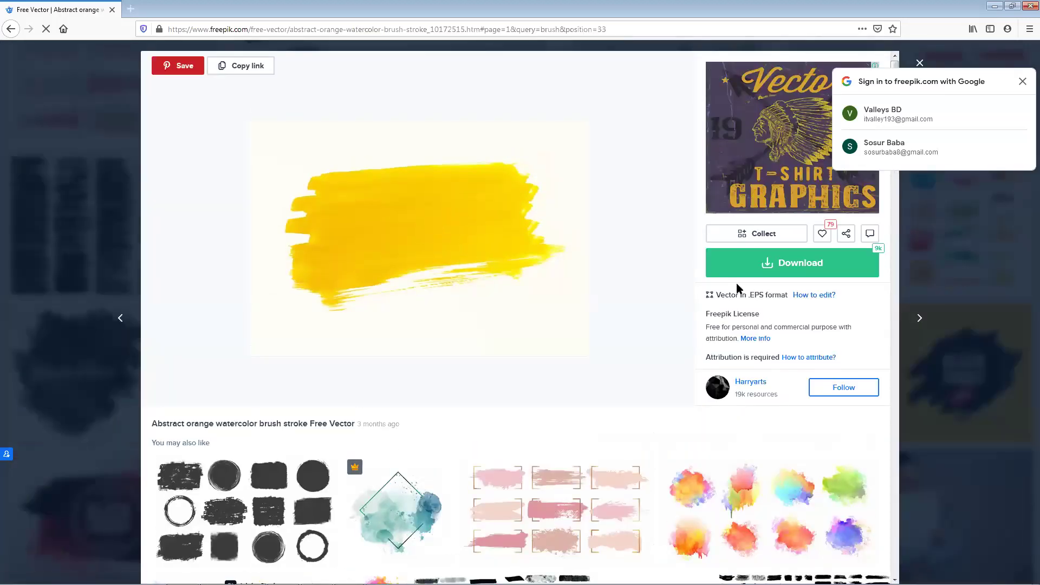
{"action": "left_click", "coordinate": [756, 266]}
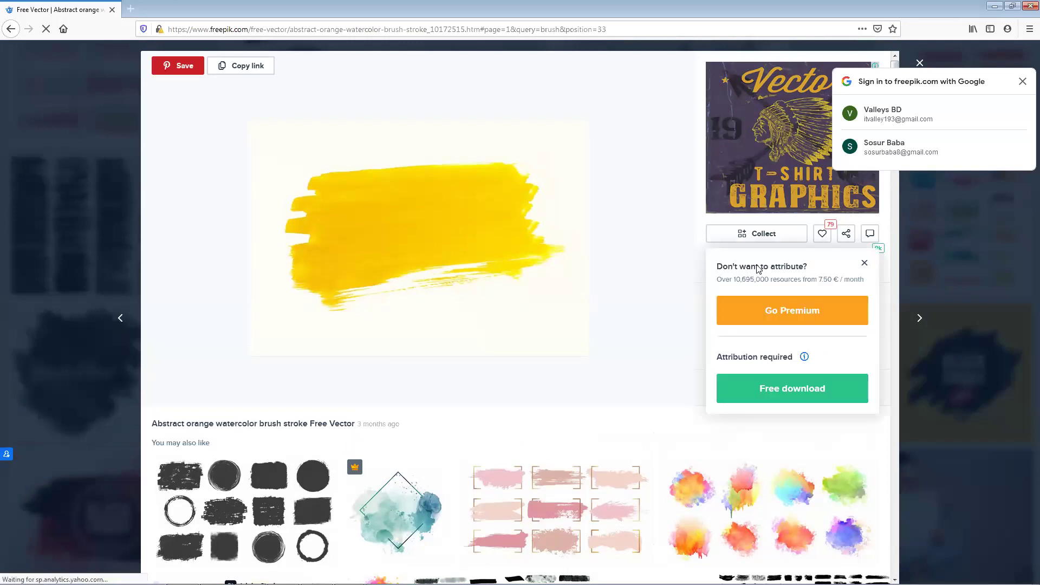
{"action": "left_click", "coordinate": [770, 379]}
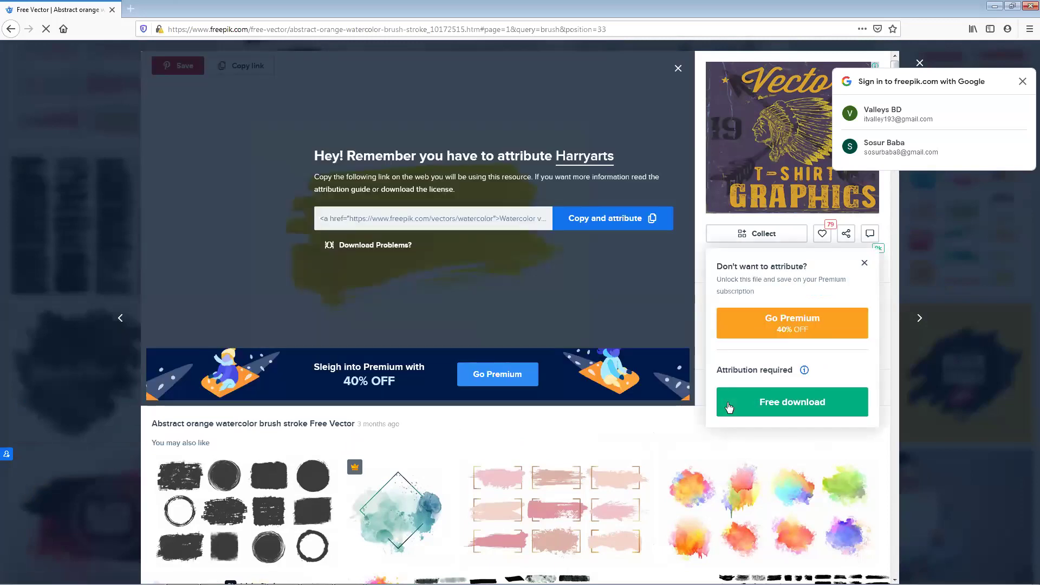
{"action": "left_click", "coordinate": [729, 407]}
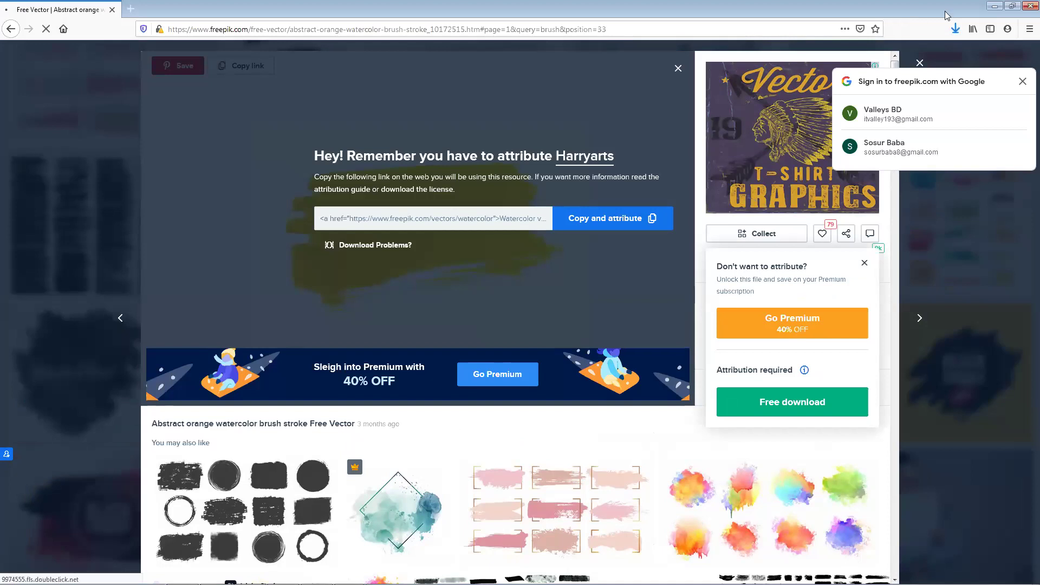
- Open the folder containing the downloaded abstract-orange-watercolor-brush-stroke archive and extract it to the default destination folder of the same name
{"action": "left_click", "coordinate": [956, 28]}
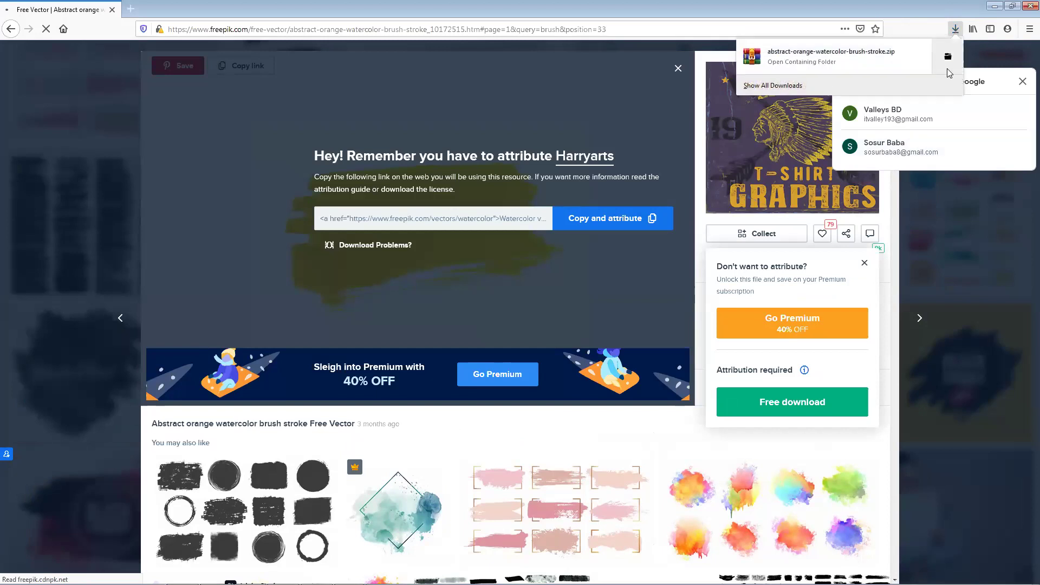
{"action": "left_click", "coordinate": [949, 58]}
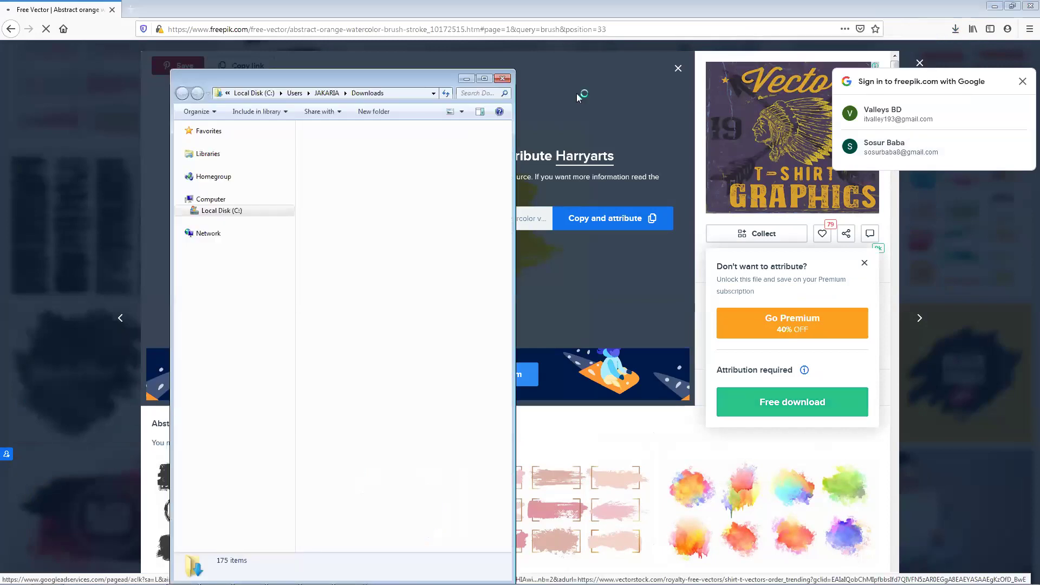
{"action": "left_click", "coordinate": [485, 78]}
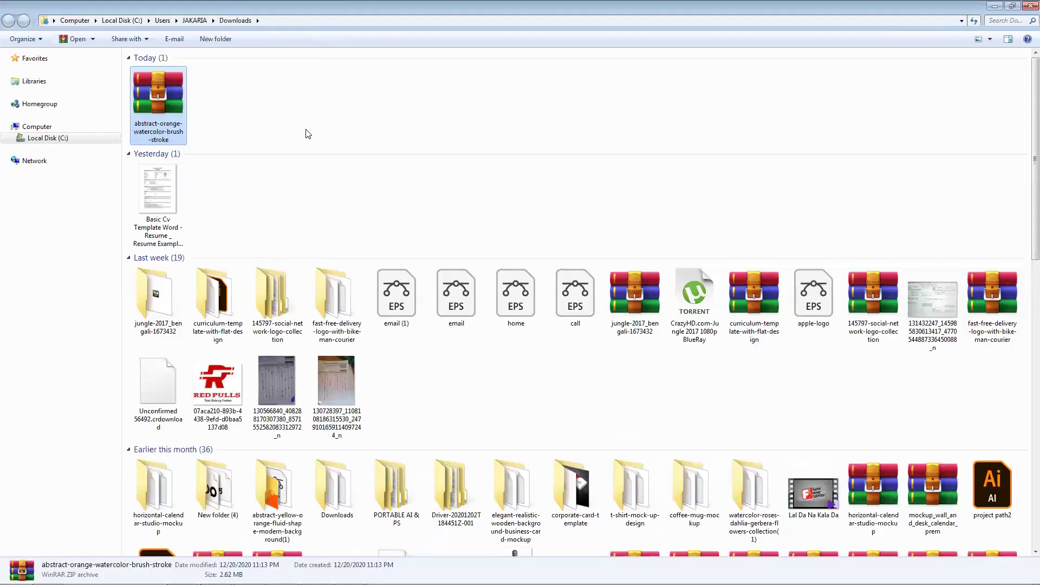
{"action": "right_click", "coordinate": [163, 107]}
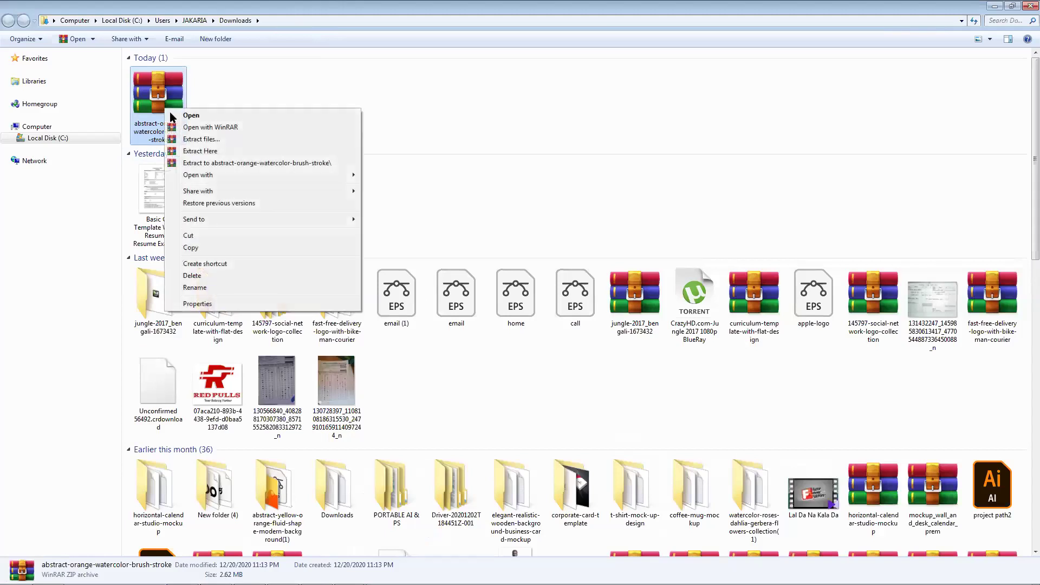
{"action": "left_click", "coordinate": [223, 139]}
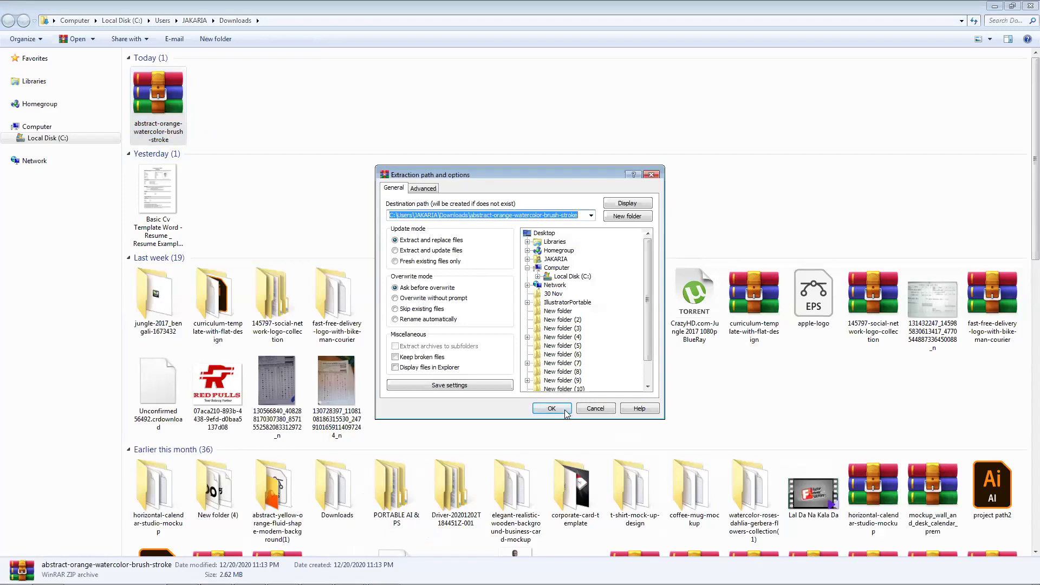
{"action": "left_click", "coordinate": [552, 409]}
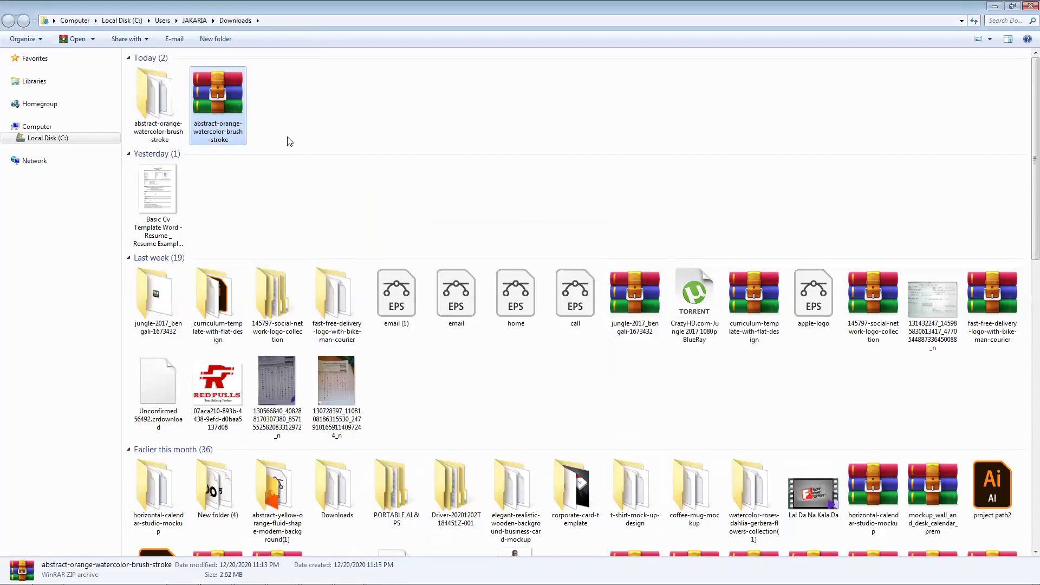
- Open the EPS file 17955959 from the extracted folder in Illustrator, accepting that the embedded color profile is discarded
{"action": "left_click", "coordinate": [174, 116]}
{"action": "double_click", "coordinate": [174, 116]}
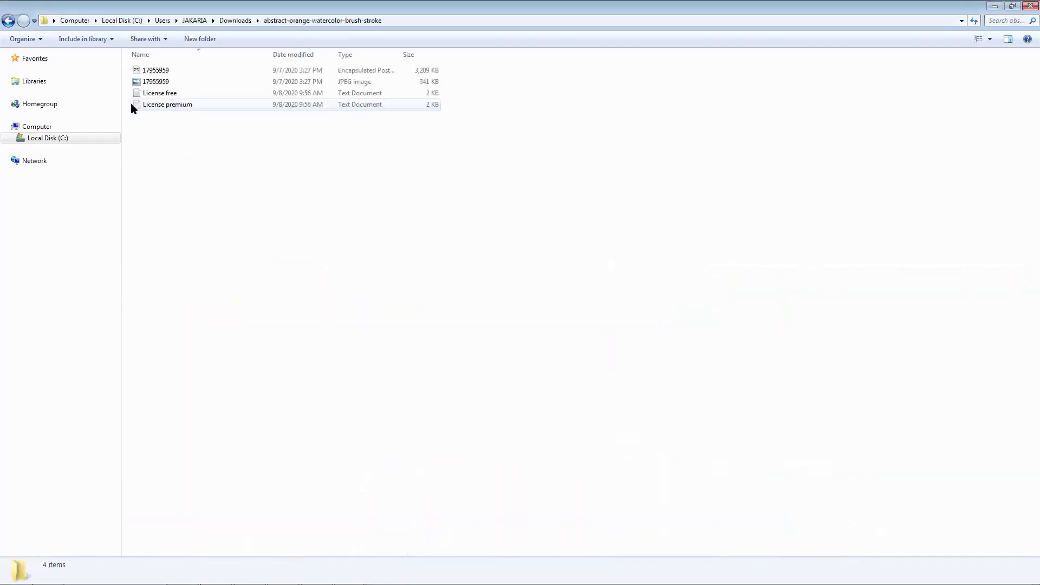
{"action": "left_click", "coordinate": [172, 74]}
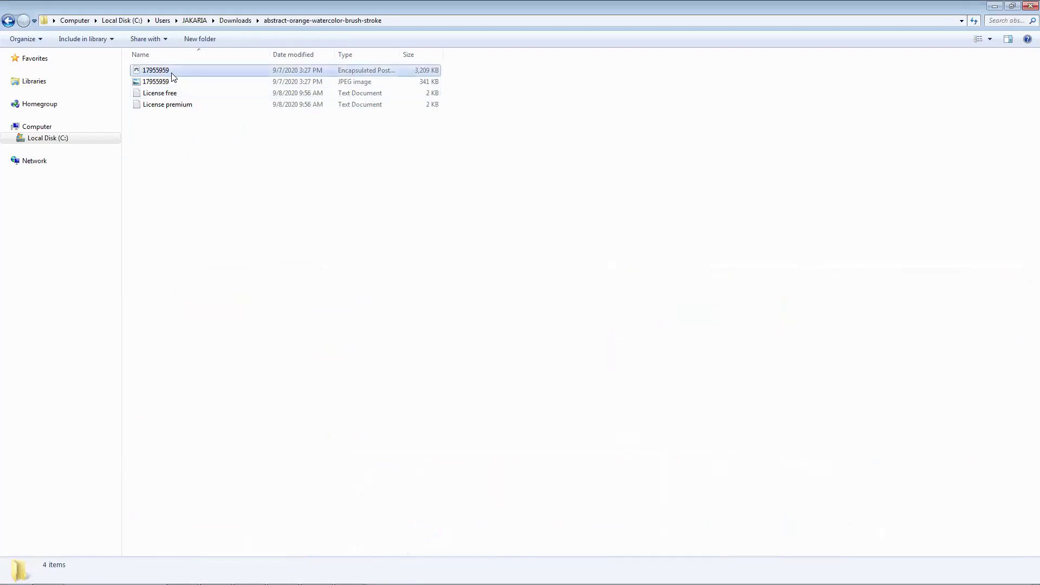
{"action": "double_click", "coordinate": [174, 73]}
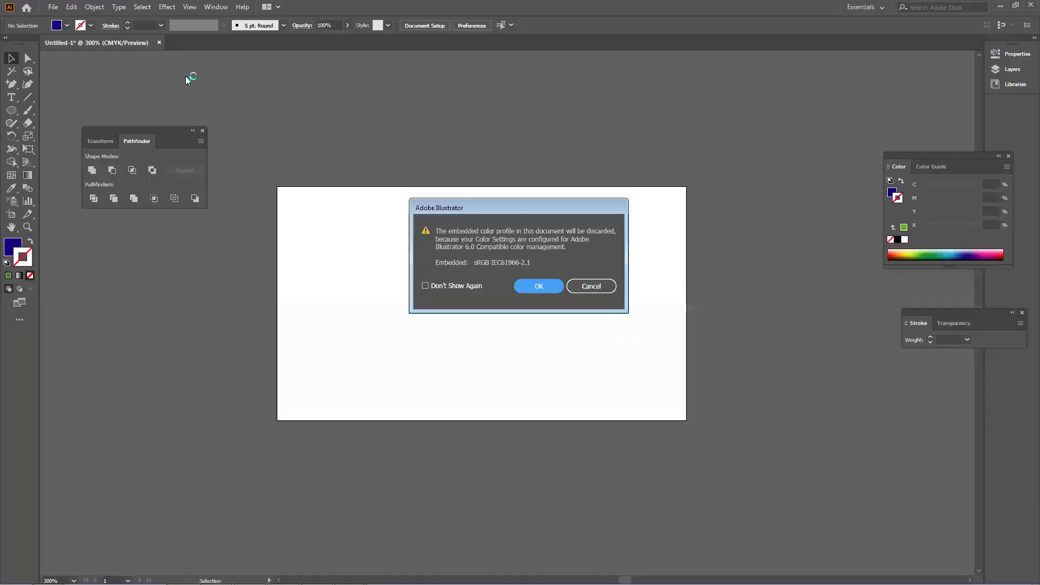
{"action": "left_click", "coordinate": [530, 288]}
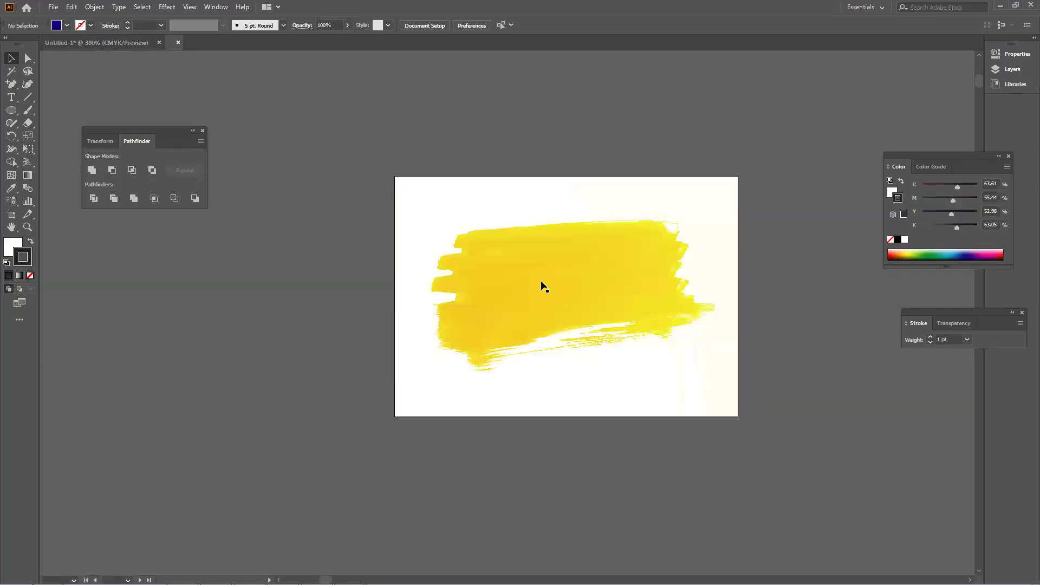
- Ungroup the brush stroke artwork and move its uppermost orange gradient mesh off the artboard to the lower left
{"action": "left_click", "coordinate": [535, 280]}
{"action": "left_click", "coordinate": [444, 316]}
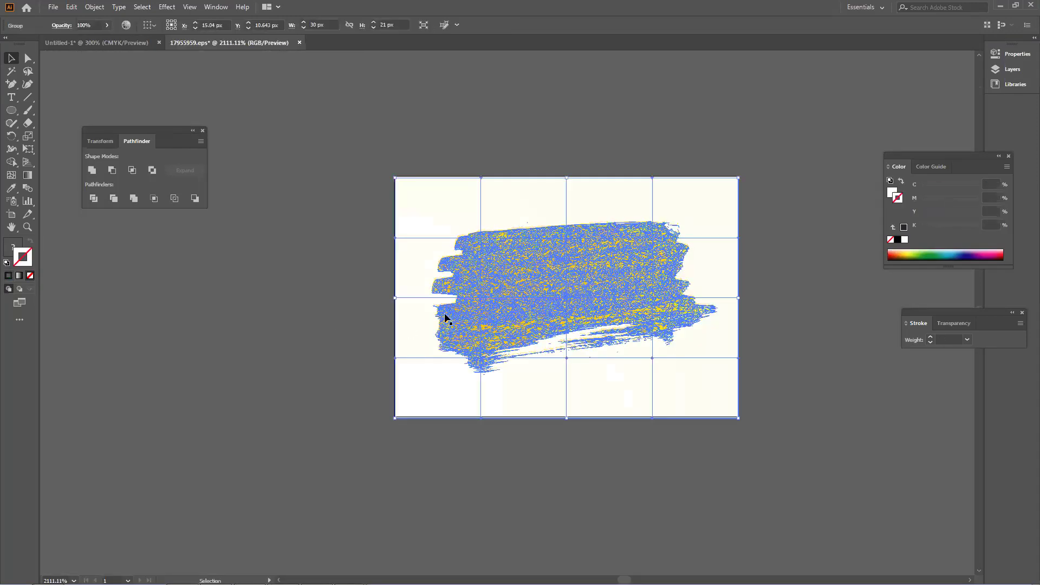
{"action": "right_click", "coordinate": [515, 318]}
{"action": "left_click", "coordinate": [542, 394]}
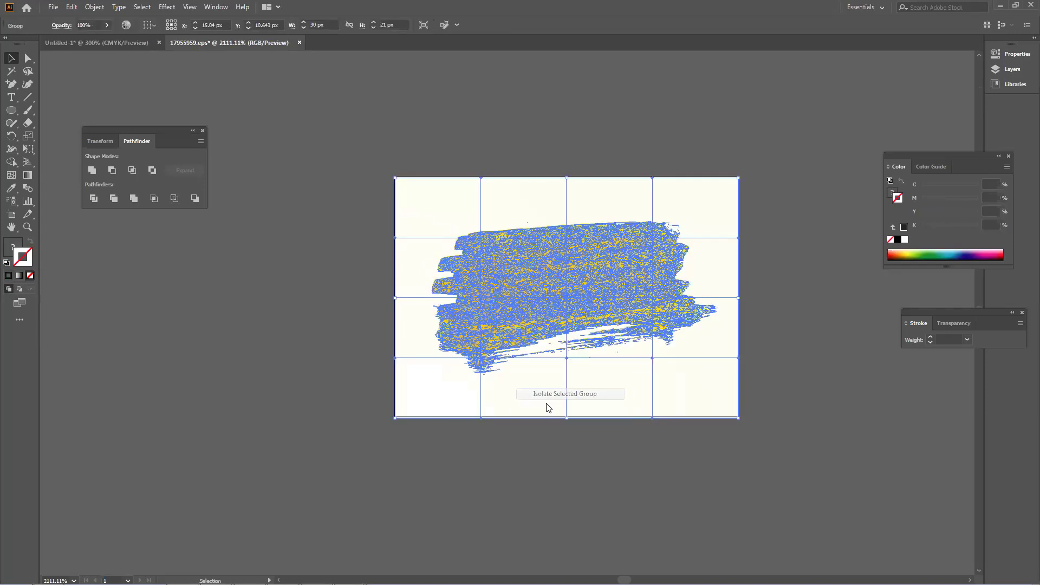
{"action": "right_click", "coordinate": [513, 328]}
{"action": "left_click", "coordinate": [558, 363]}
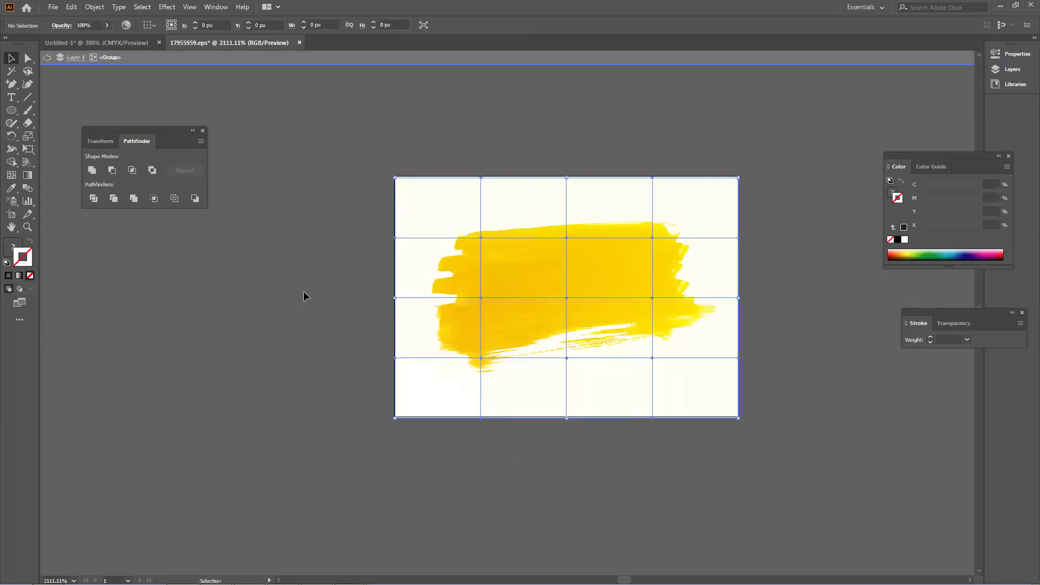
{"action": "right_click", "coordinate": [567, 298]}
{"action": "left_click", "coordinate": [600, 386]}
{"action": "key", "text": "ctrl+shift+a"}
{"action": "left_click_drag", "start_coordinate": [571, 272], "coordinate": [227, 321]}
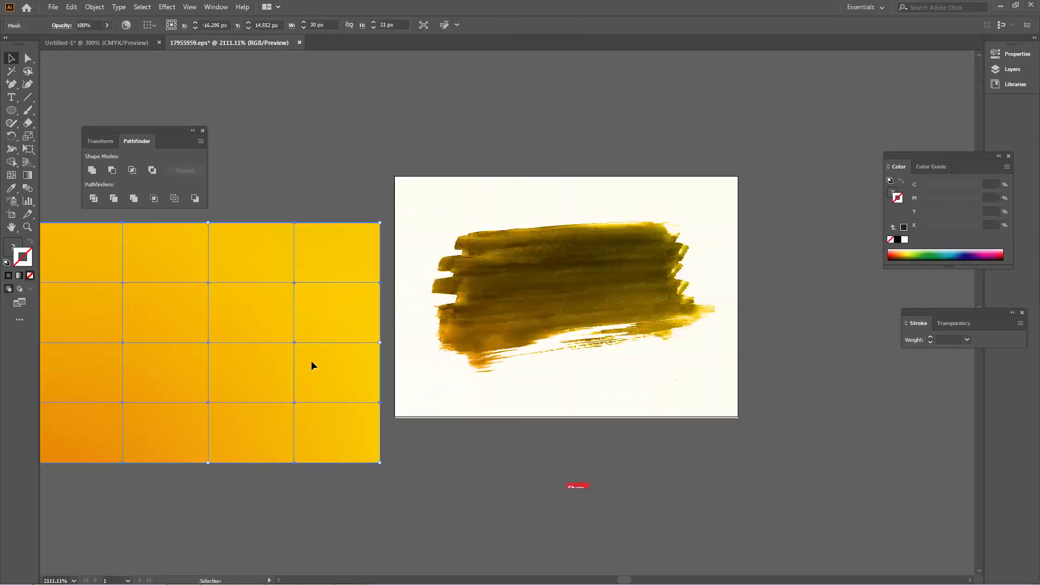
{"action": "left_click_drag", "start_coordinate": [313, 365], "coordinate": [299, 495]}
- Isolate the remaining orange gradient mesh over the stroke, move it to the lower right of the artboard and exit isolation mode
{"action": "right_click", "coordinate": [514, 282]}
{"action": "mouse_move", "coordinate": [573, 338]}
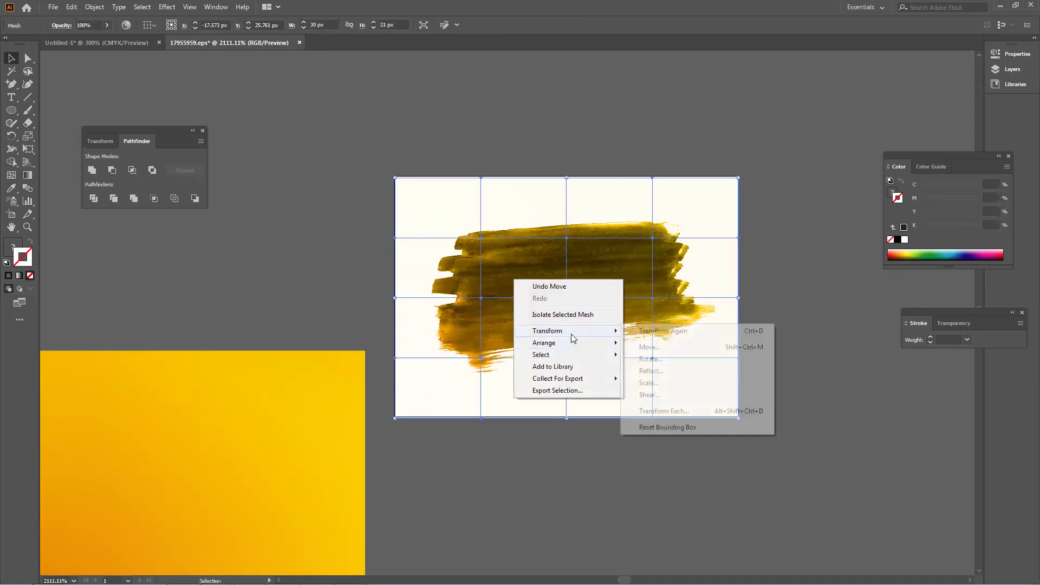
{"action": "left_click", "coordinate": [602, 331]}
{"action": "left_click", "coordinate": [599, 318]}
{"action": "right_click", "coordinate": [598, 314]}
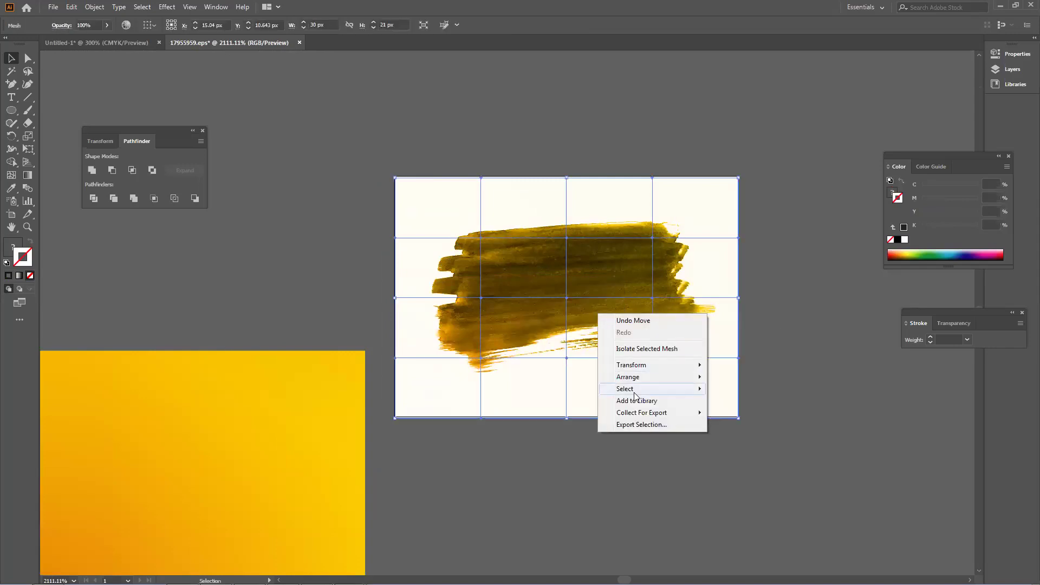
{"action": "left_click", "coordinate": [640, 349]}
{"action": "left_click_drag", "start_coordinate": [599, 318], "coordinate": [831, 483]}
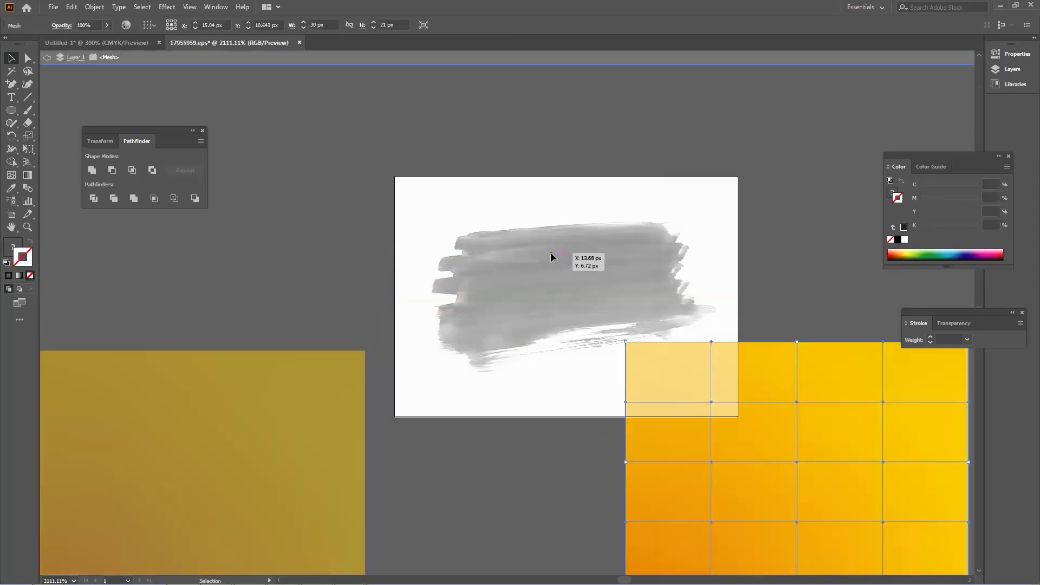
{"action": "left_click", "coordinate": [590, 303]}
{"action": "double_click", "coordinate": [423, 221]}
- Transfer the grey brush stroke group to the Untitled-1 document, enlarge it to about 2.37 × 1.27 in and place it near the artboard's centre
{"action": "left_click", "coordinate": [545, 279]}
{"action": "mouse_move", "coordinate": [544, 279]}
{"action": "left_mouse_down"}
{"action": "mouse_move", "coordinate": [438, 221]}
{"action": "mouse_move", "coordinate": [264, 206]}
{"action": "left_mouse_up"}
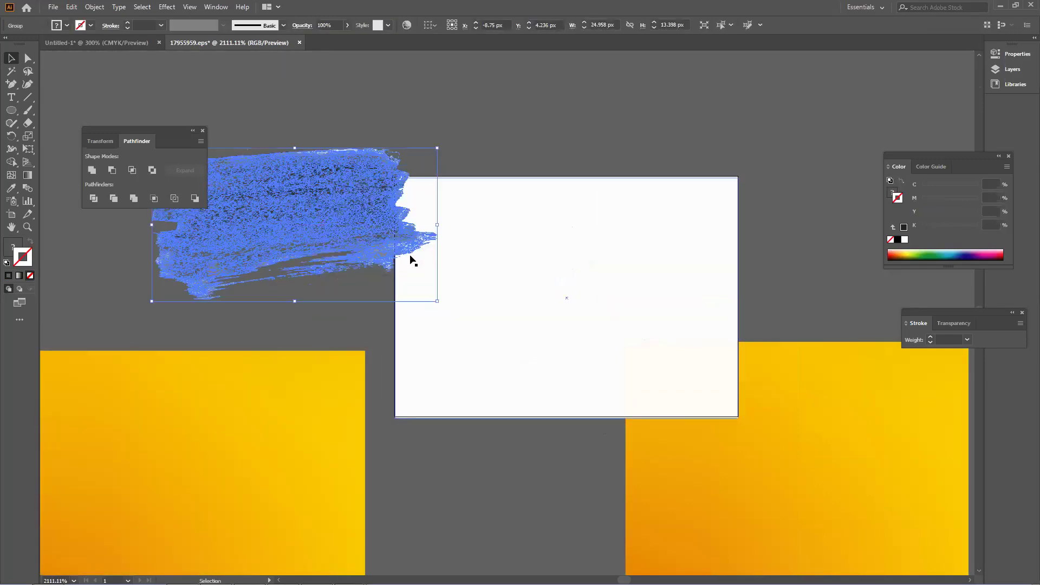
{"action": "mouse_move", "coordinate": [413, 261]}
{"action": "left_mouse_down"}
{"action": "mouse_move", "coordinate": [132, 43]}
{"action": "mouse_move", "coordinate": [537, 407]}
{"action": "mouse_move", "coordinate": [490, 374]}
{"action": "mouse_move", "coordinate": [461, 374]}
{"action": "left_mouse_up"}
{"action": "mouse_move", "coordinate": [480, 334]}
{"action": "left_mouse_down"}
{"action": "mouse_move", "coordinate": [483, 302]}
{"action": "mouse_move", "coordinate": [583, 244]}
{"action": "mouse_move", "coordinate": [685, 214]}
{"action": "mouse_move", "coordinate": [803, 316]}
{"action": "left_mouse_up"}
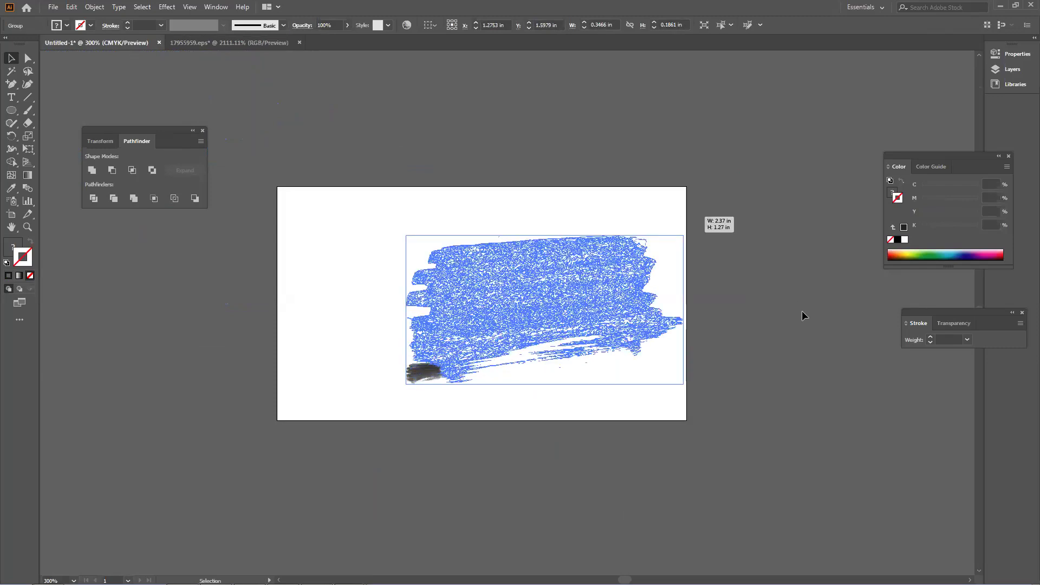
{"action": "left_click_drag", "start_coordinate": [581, 323], "coordinate": [517, 327]}
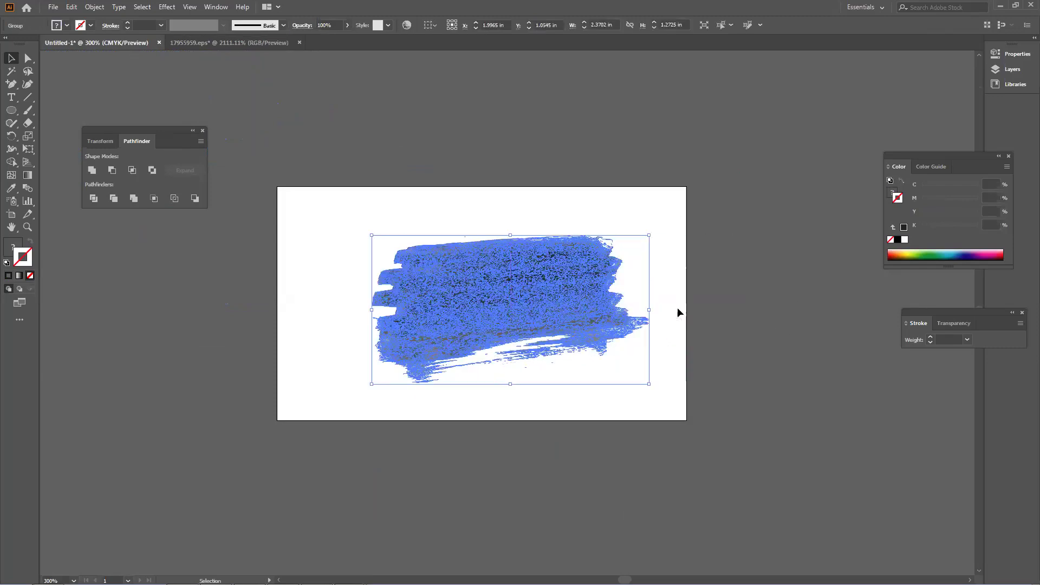
{"action": "left_click", "coordinate": [680, 313]}
- Reduce the Illustrator window from full screen and minimize the folder and browser windows to expose the desktop files
{"action": "double_click", "coordinate": [552, 5]}
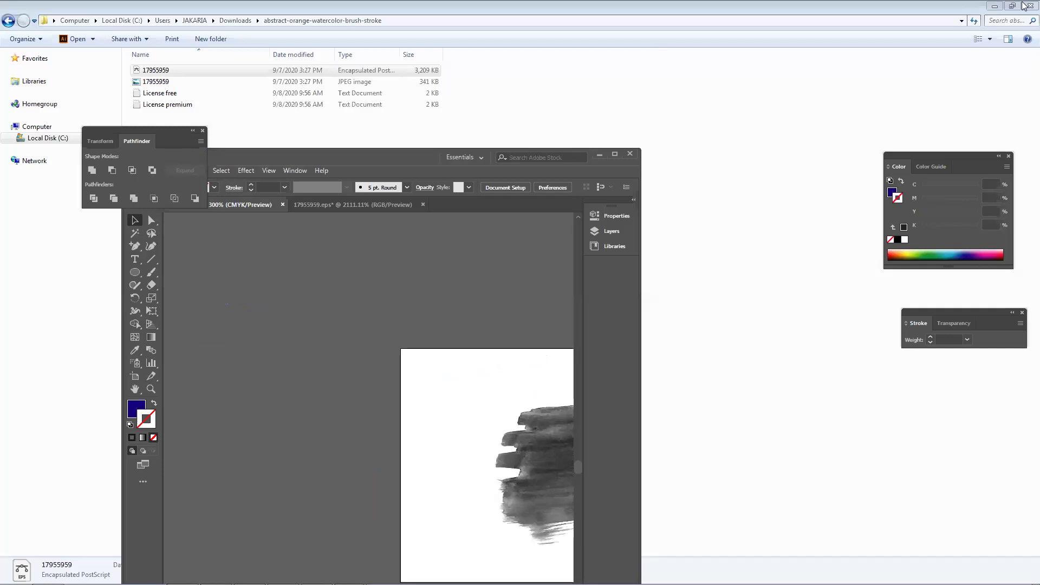
{"action": "left_click", "coordinate": [995, 5]}
{"action": "left_click", "coordinate": [995, 6]}
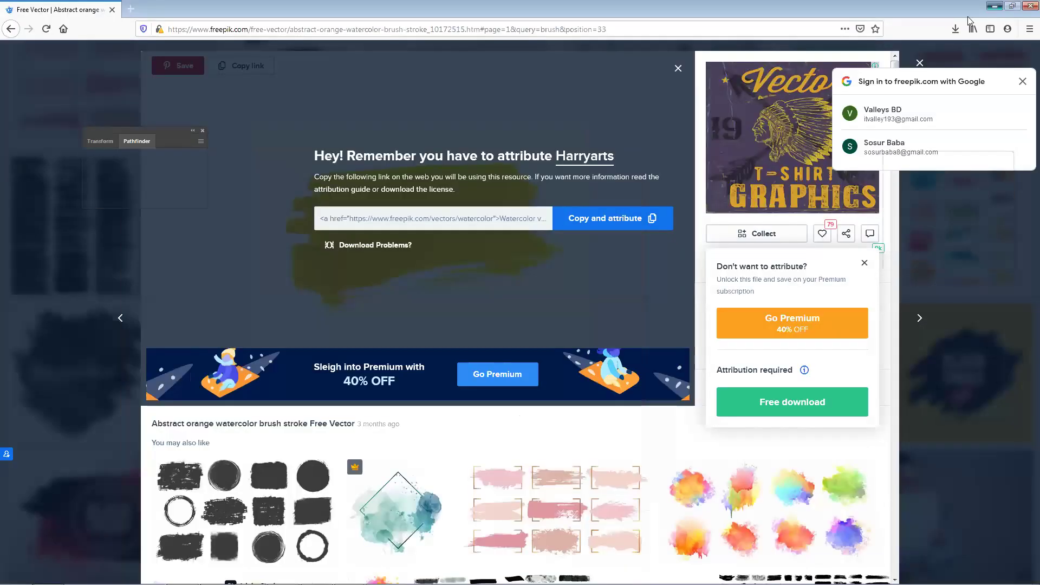
{"action": "left_click", "coordinate": [993, 5]}
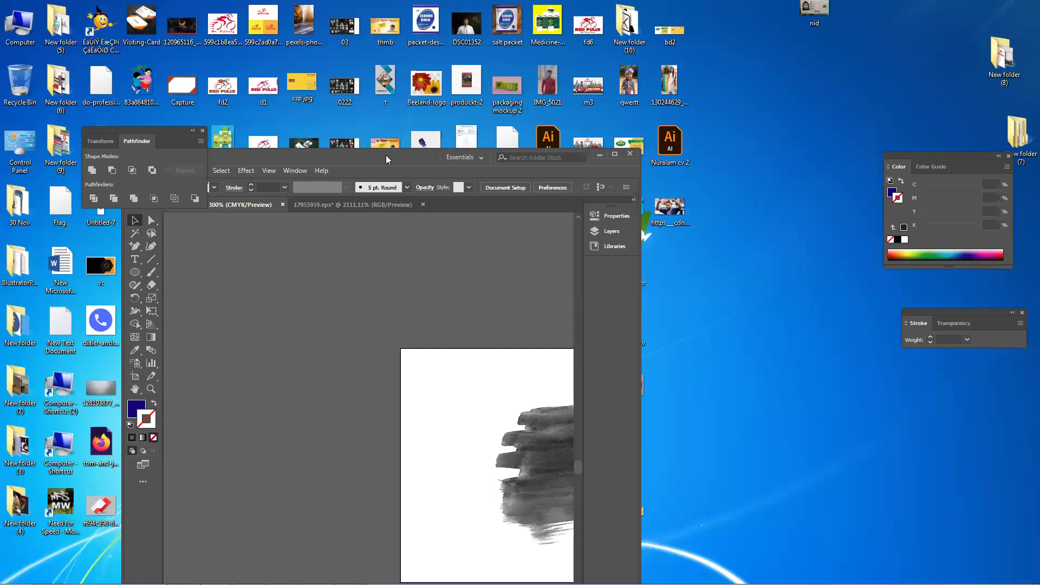
- Place the athlete photo from the desktop into the Untitled-1 document, restore the full-size window and move the photo to the artboard's lower left
{"action": "left_click_drag", "start_coordinate": [386, 155], "coordinate": [311, 101]}
{"action": "left_click_drag", "start_coordinate": [675, 208], "coordinate": [412, 379]}
{"action": "left_click", "coordinate": [542, 101]}
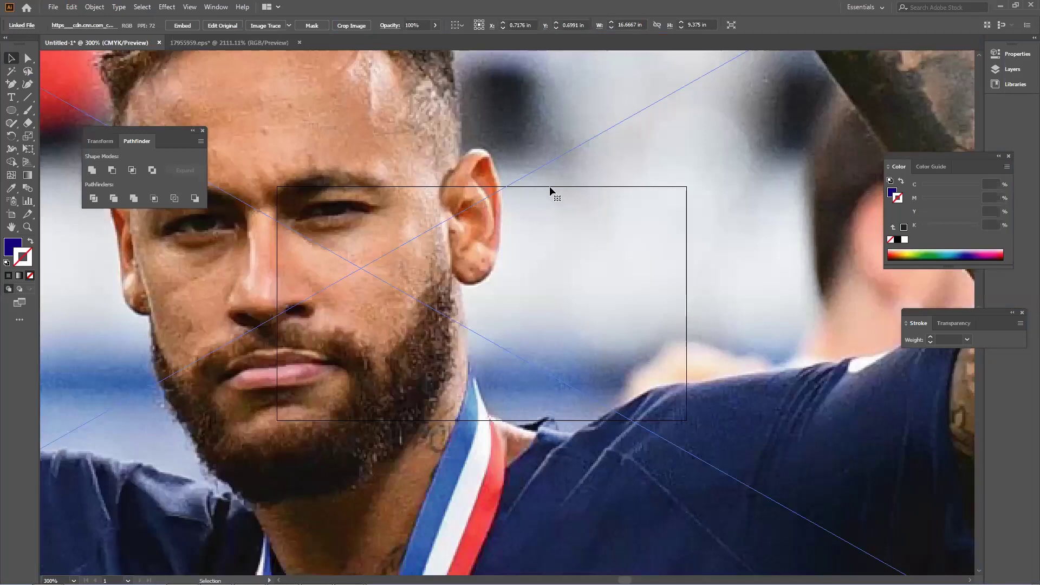
{"action": "key", "text": "ctrl+0"}
{"action": "left_click_drag", "start_coordinate": [670, 160], "coordinate": [456, 280]}
- Bring the brush stroke group to the front and position it over the athlete photo
{"action": "left_click_drag", "start_coordinate": [538, 263], "coordinate": [428, 308]}
{"action": "right_click", "coordinate": [428, 308]}
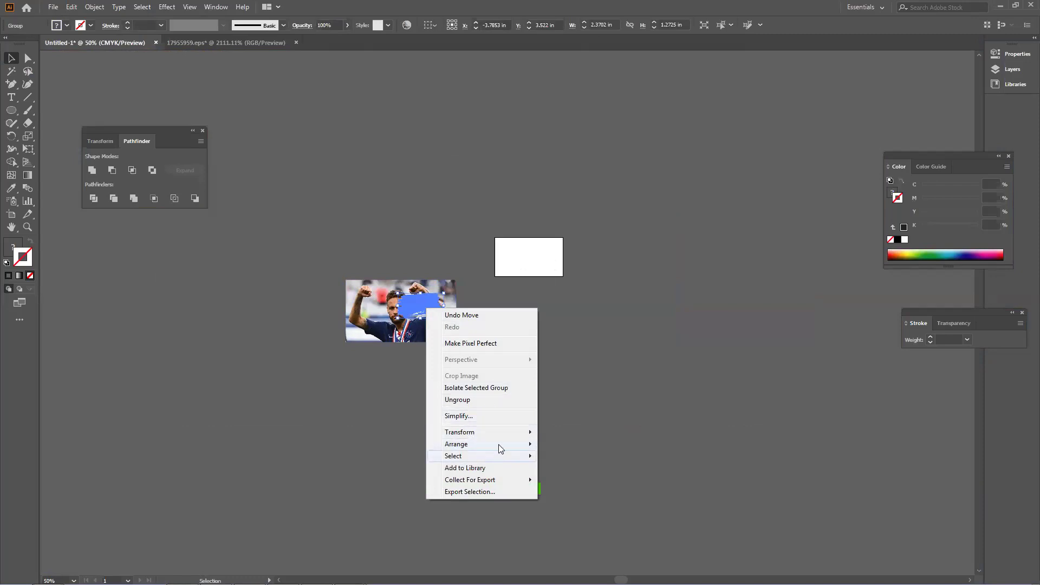
{"action": "mouse_move", "coordinate": [499, 445]}
{"action": "left_click", "coordinate": [565, 447]}
{"action": "left_click_drag", "start_coordinate": [431, 298], "coordinate": [388, 325]}
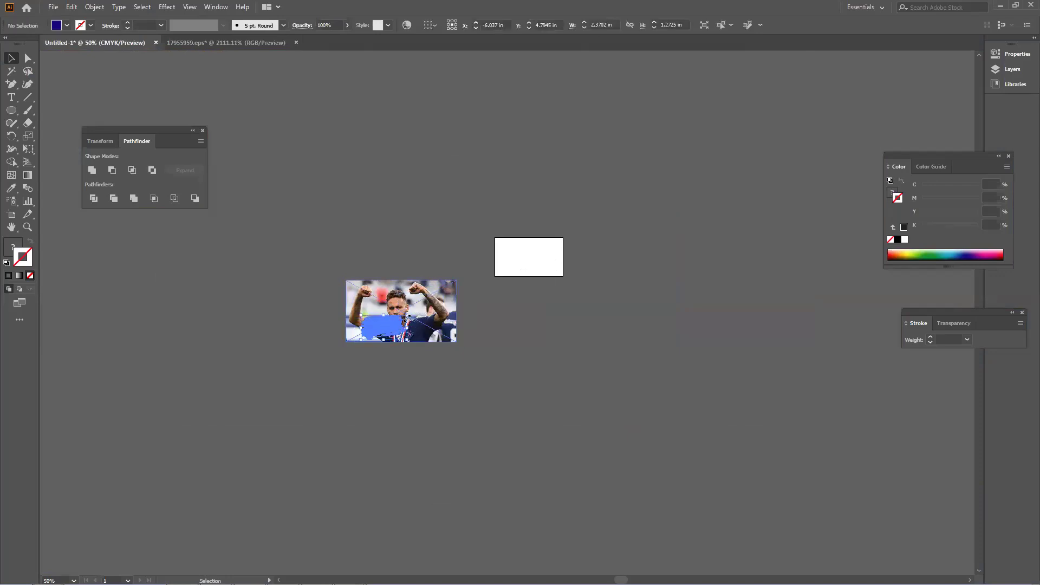
- Enlarge the brush stroke group over the photo to about 4.9 × 2.97 in
{"action": "left_click", "coordinate": [490, 328]}
{"action": "left_click", "coordinate": [401, 328]}
{"action": "left_click_drag", "start_coordinate": [456, 280], "coordinate": [453, 281]}
{"action": "left_click_drag", "start_coordinate": [406, 317], "coordinate": [404, 285]}
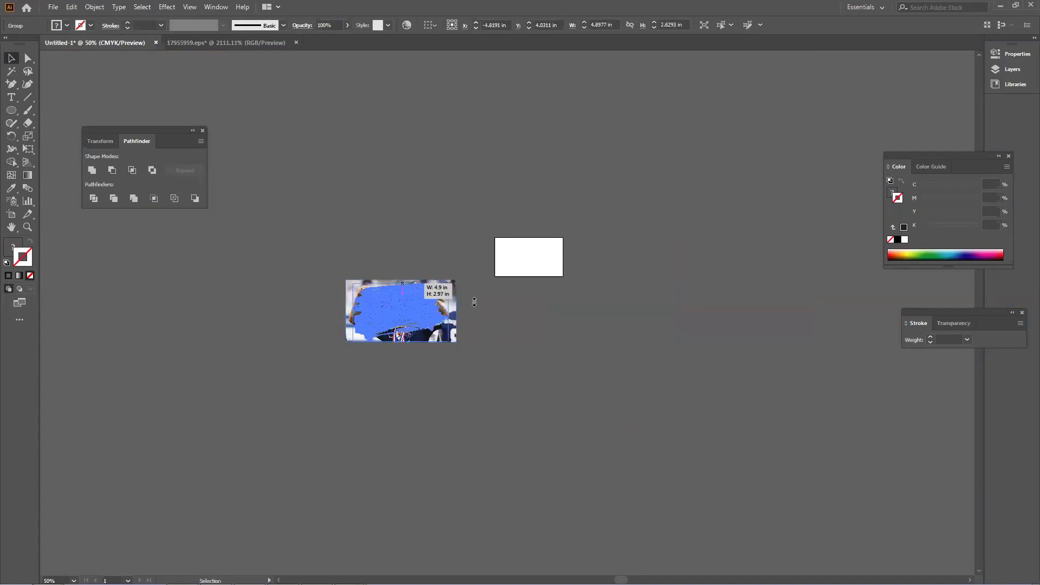
- Select the brush stroke and the photo together and make a clipping mask from them
{"action": "left_click_drag", "start_coordinate": [475, 302], "coordinate": [505, 372]}
{"action": "right_click", "coordinate": [452, 320]}
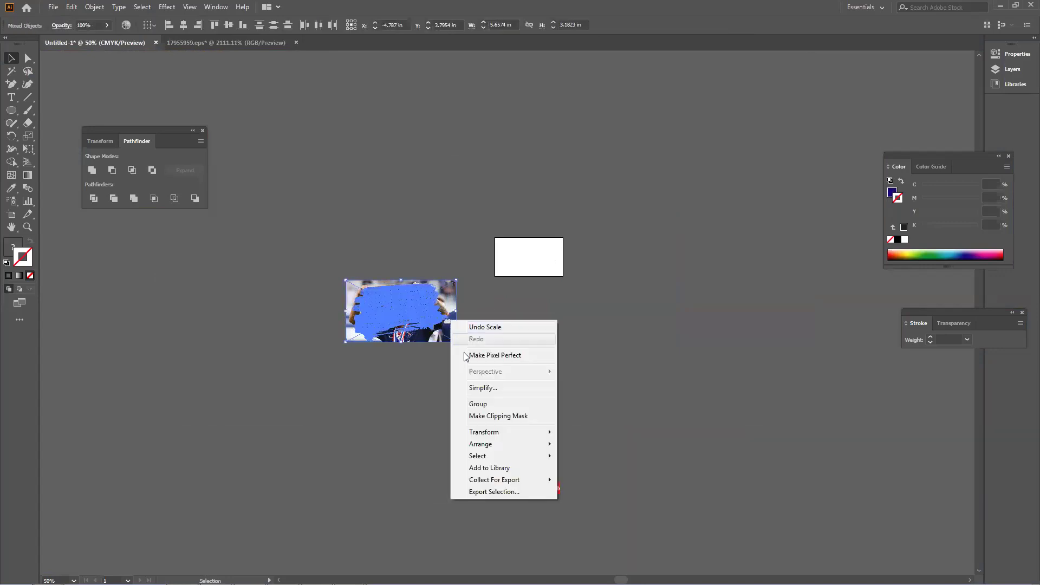
{"action": "left_click", "coordinate": [497, 416]}
{"action": "left_click", "coordinate": [575, 312]}
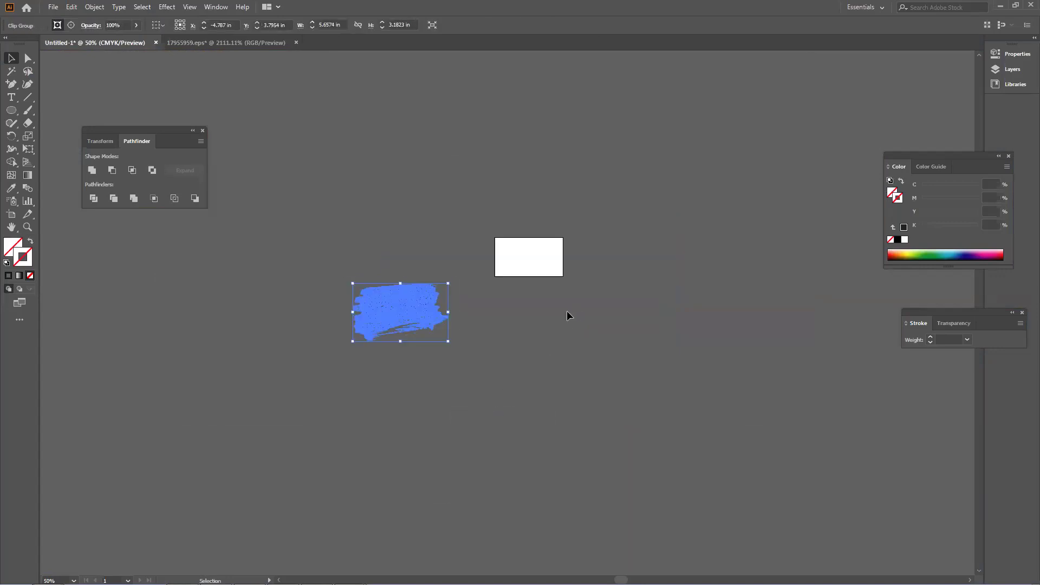
{"action": "left_click", "coordinate": [495, 343]}
- Isolate the clipping mask group and move its linked photo out to the left of the brush stroke shape
{"action": "left_click", "coordinate": [391, 302]}
{"action": "right_click", "coordinate": [392, 305]}
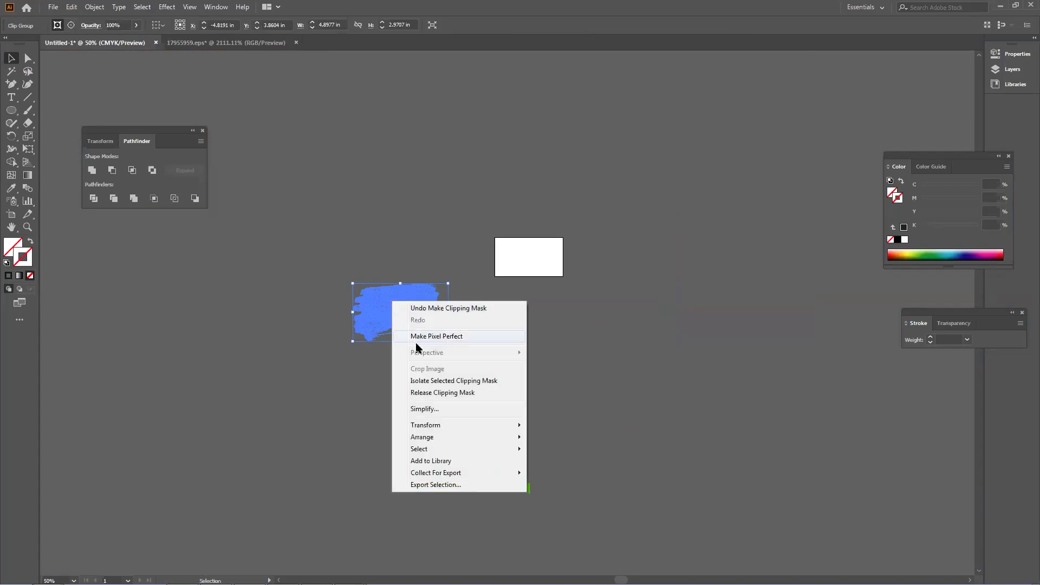
{"action": "left_click", "coordinate": [436, 381]}
{"action": "left_click_drag", "start_coordinate": [387, 279], "coordinate": [387, 280]}
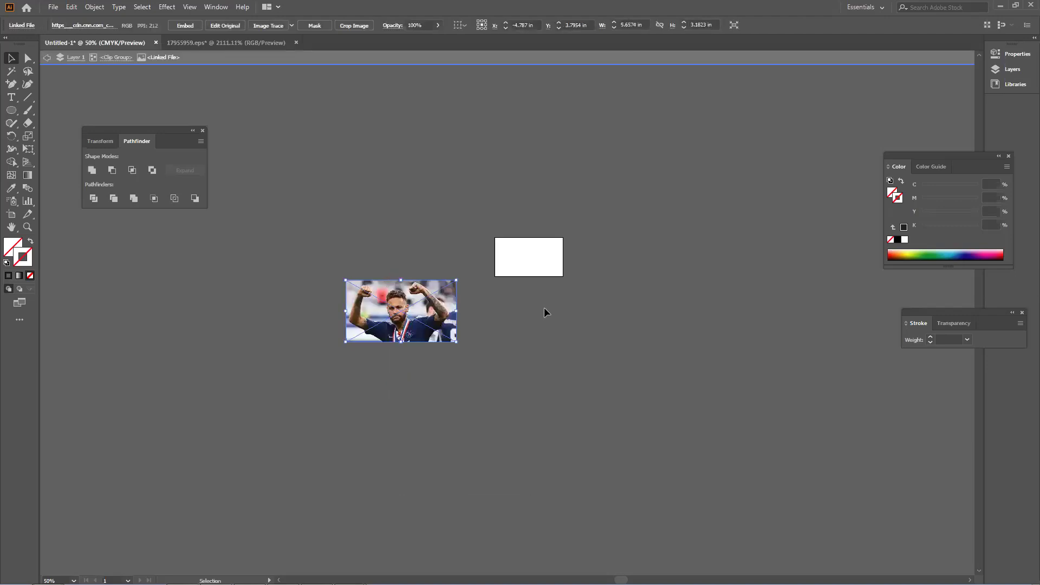
{"action": "left_click_drag", "start_coordinate": [437, 317], "coordinate": [330, 324]}
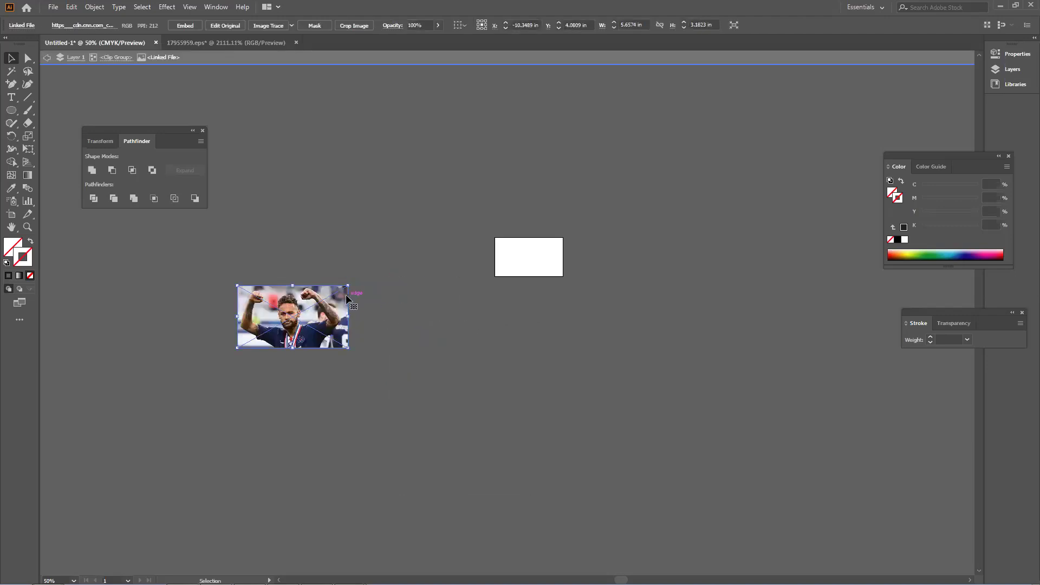
{"action": "left_click", "coordinate": [428, 328]}
{"action": "left_click", "coordinate": [284, 320]}
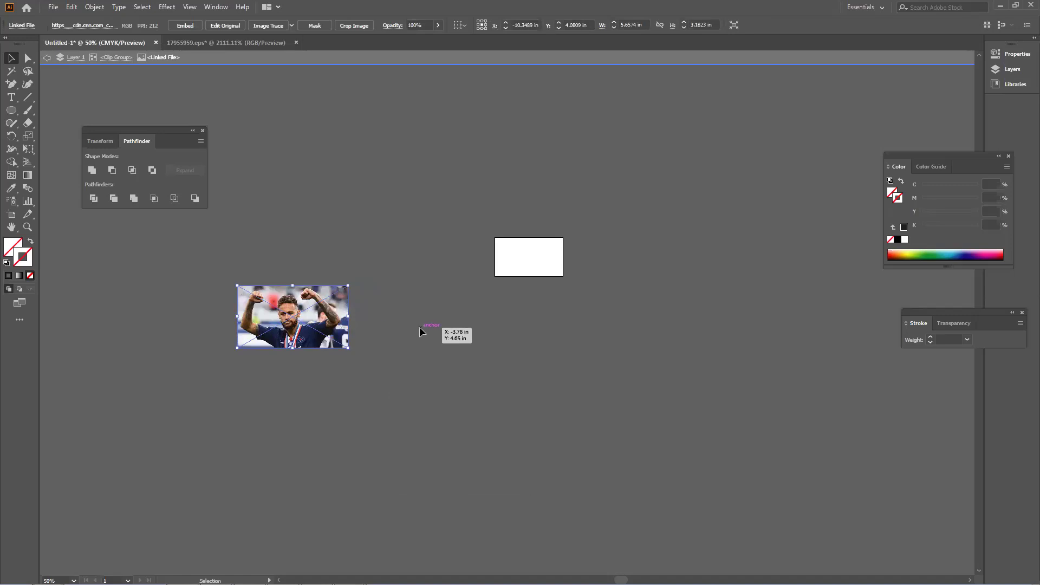
- Exit isolation mode, isolate the brush stroke clip group again and delete all its contents
{"action": "double_click", "coordinate": [419, 327]}
{"action": "left_click", "coordinate": [417, 330]}
{"action": "right_click", "coordinate": [394, 322]}
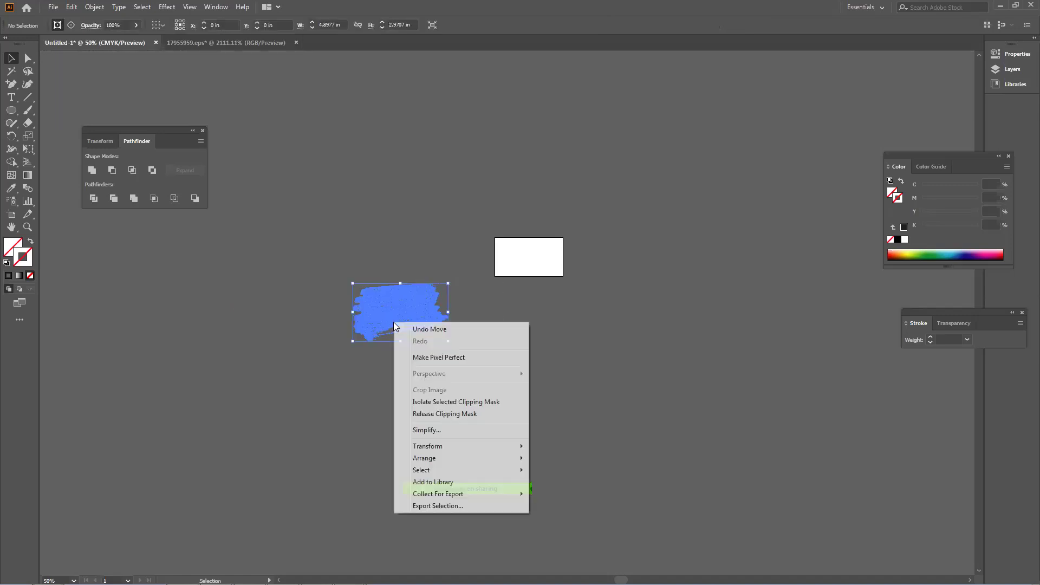
{"action": "left_click", "coordinate": [455, 402]}
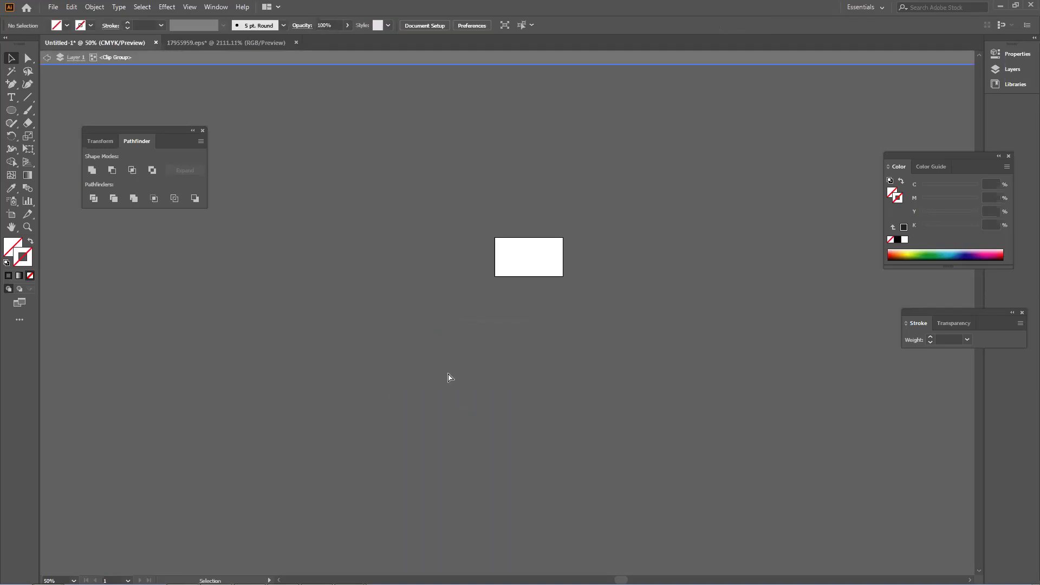
{"action": "key", "text": "ctrl+a"}
{"action": "key", "text": "Delete"}
{"action": "key", "text": "Escape"}
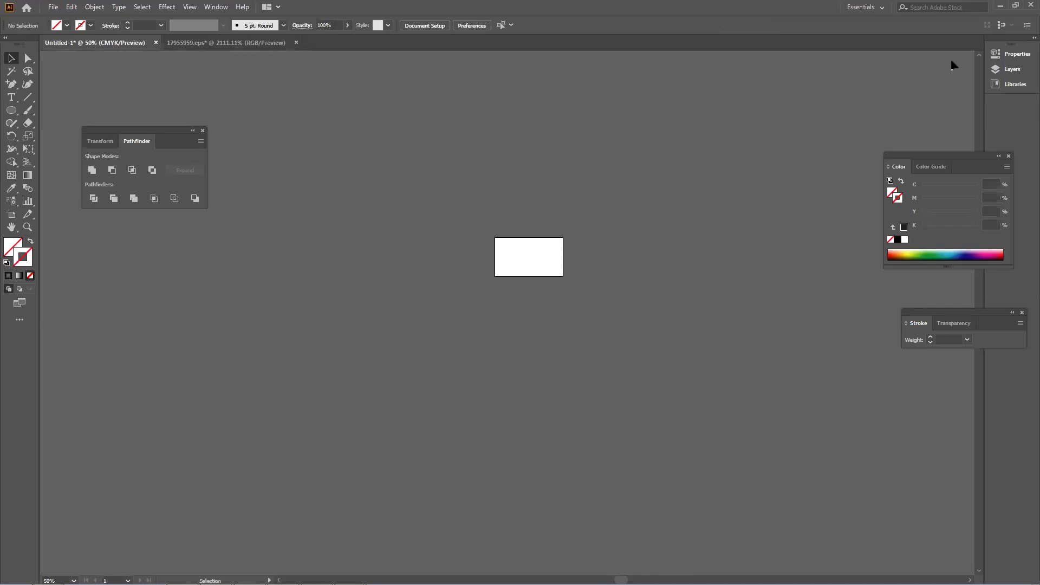
- Switch to Chrome's "texture background" image results and preview the red polygonal background from Design Shack
{"action": "left_click", "coordinate": [1003, 5]}
{"action": "mouse_move", "coordinate": [215, 580]}
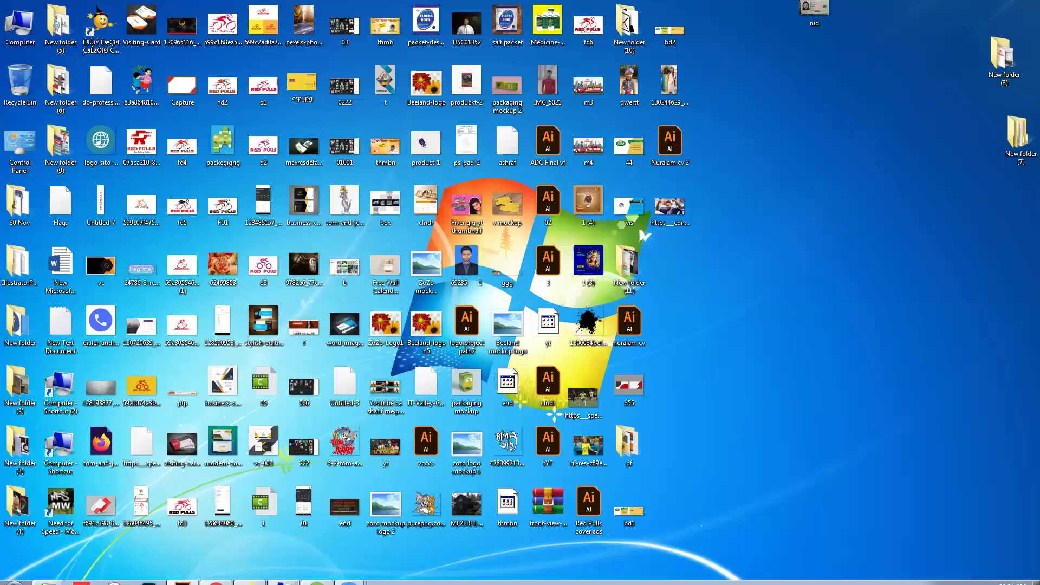
{"action": "left_click", "coordinate": [216, 575]}
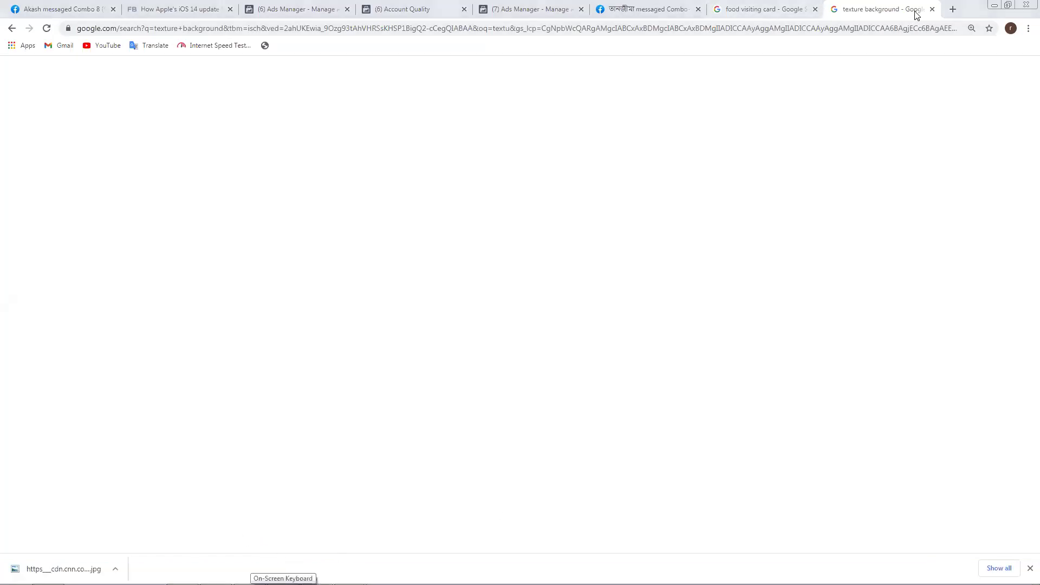
{"action": "left_click", "coordinate": [783, 9]}
{"action": "left_click", "coordinate": [849, 8]}
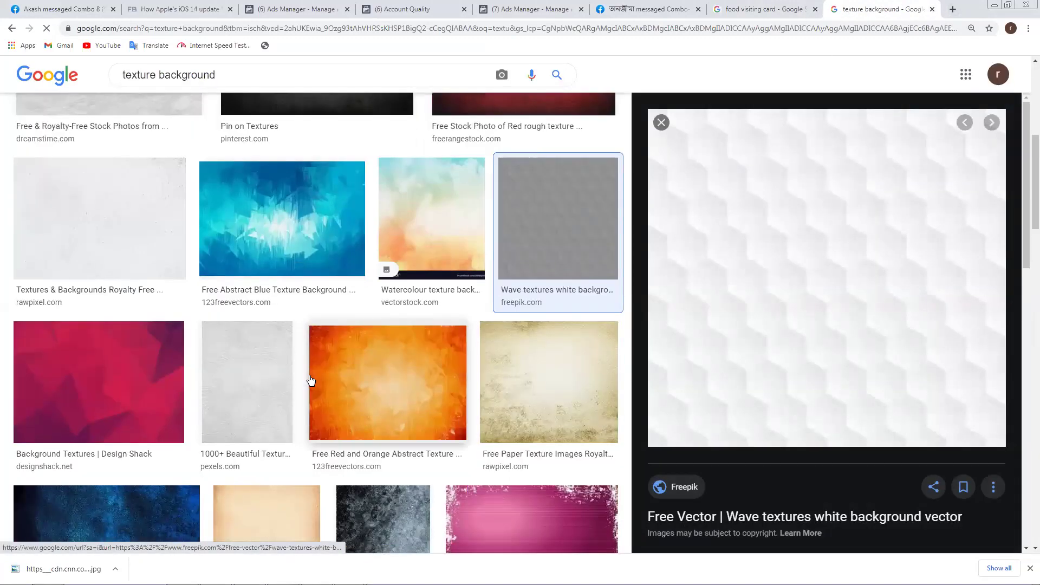
{"action": "scroll", "coordinate": [310, 380], "scroll_direction": "down", "scroll_amount": 5}
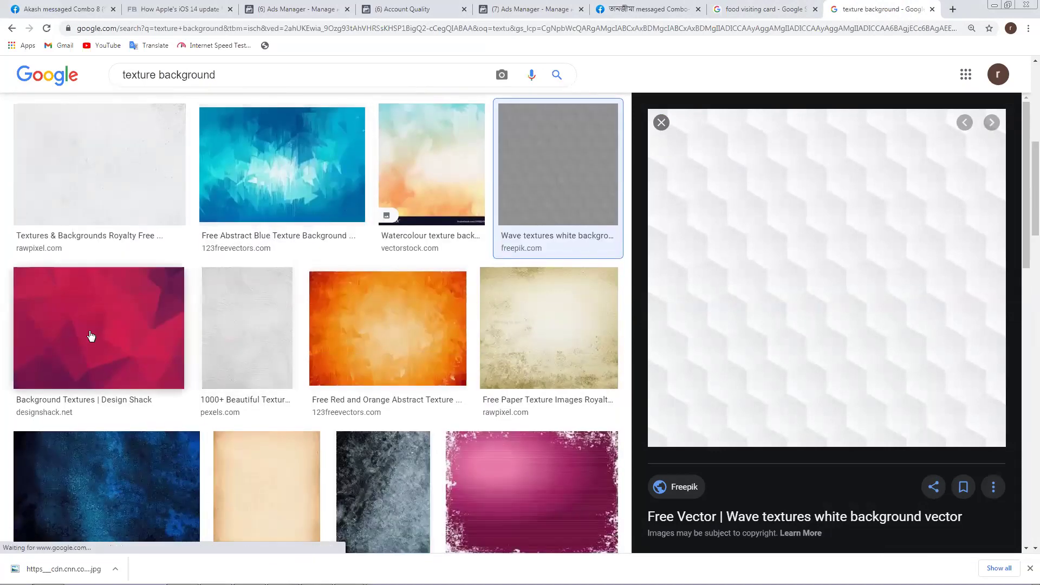
{"action": "left_click", "coordinate": [91, 336]}
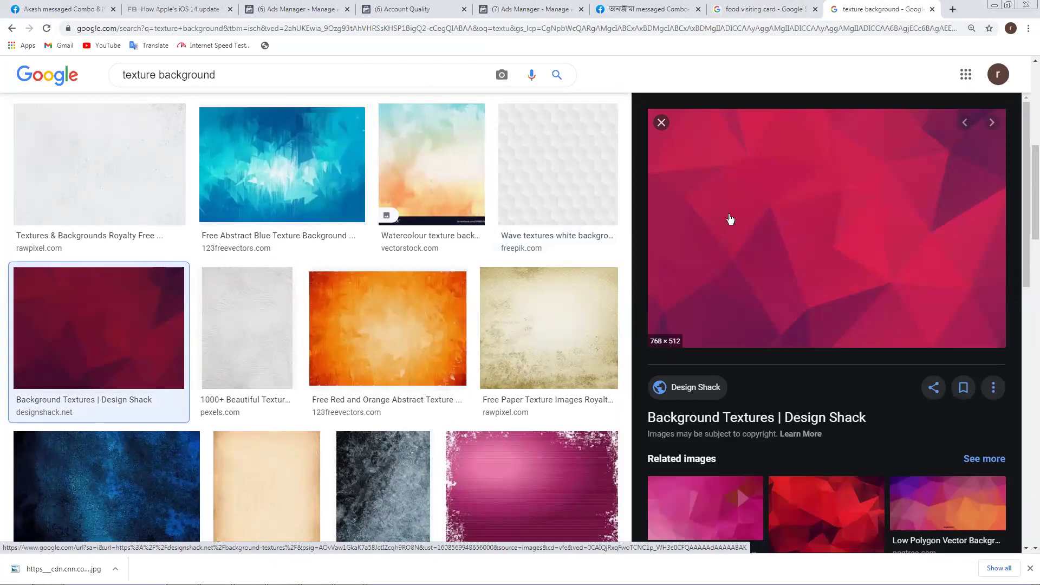
{"action": "scroll", "coordinate": [810, 197], "scroll_direction": "down", "scroll_amount": 5}
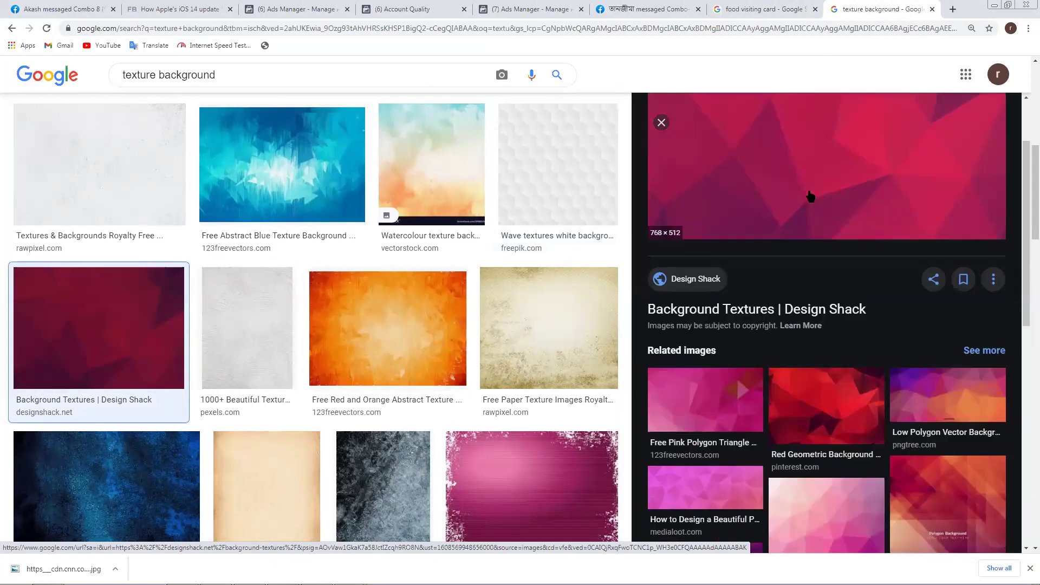
{"action": "scroll", "coordinate": [494, 379], "scroll_direction": "down", "scroll_amount": 1}
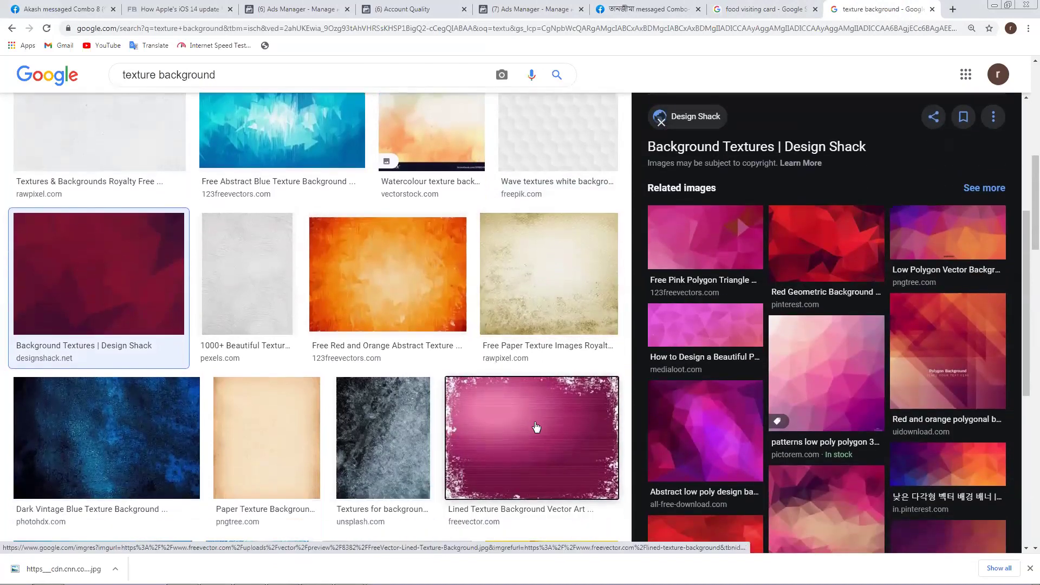
- Copy the pink Lined Texture Background image from the results, paste it into the Illustrator document and place it over the artboard
{"action": "left_click", "coordinate": [532, 431]}
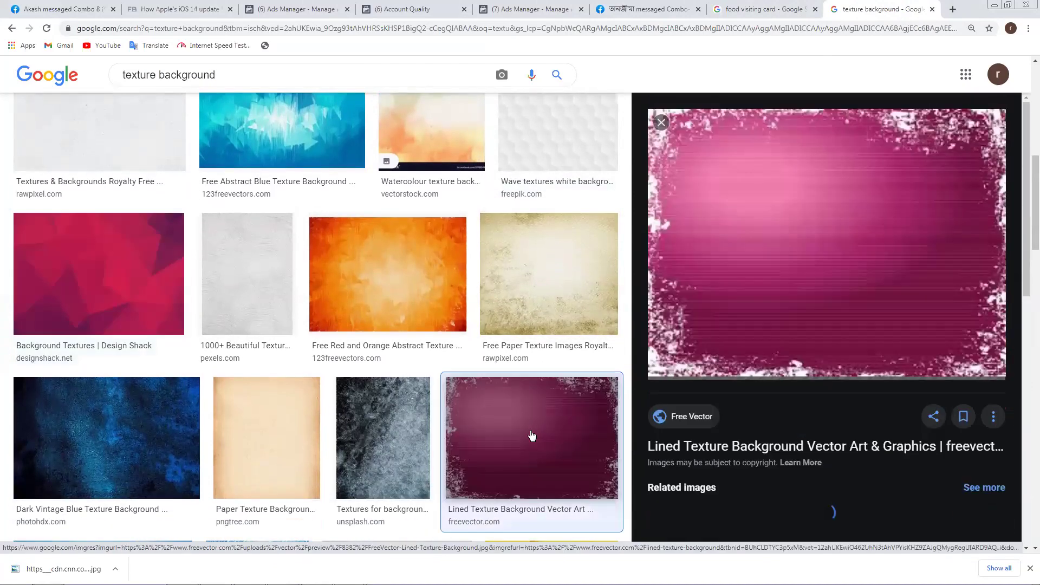
{"action": "right_click", "coordinate": [815, 251]}
{"action": "left_click", "coordinate": [853, 358]}
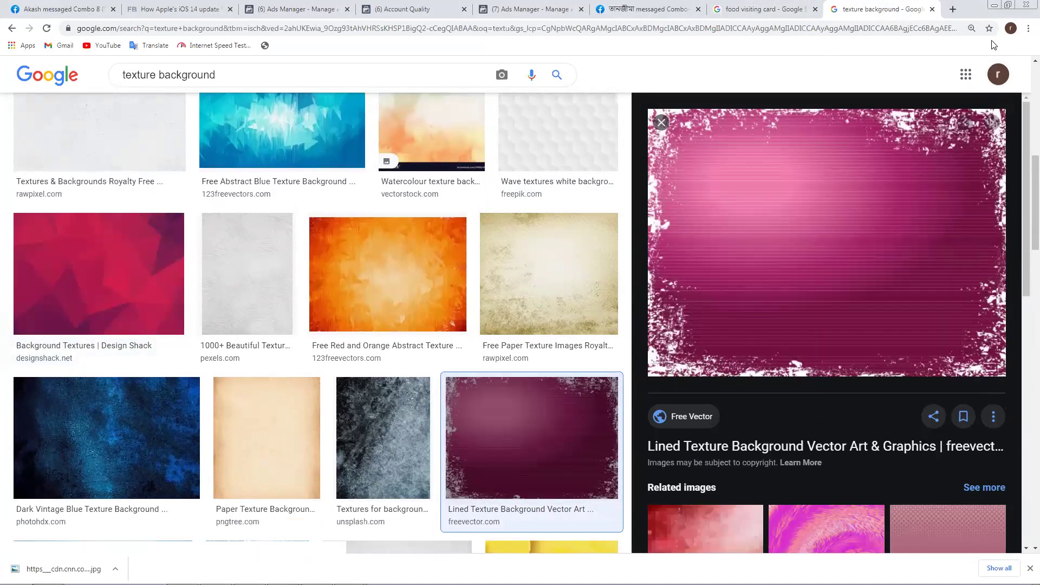
{"action": "left_click", "coordinate": [995, 5]}
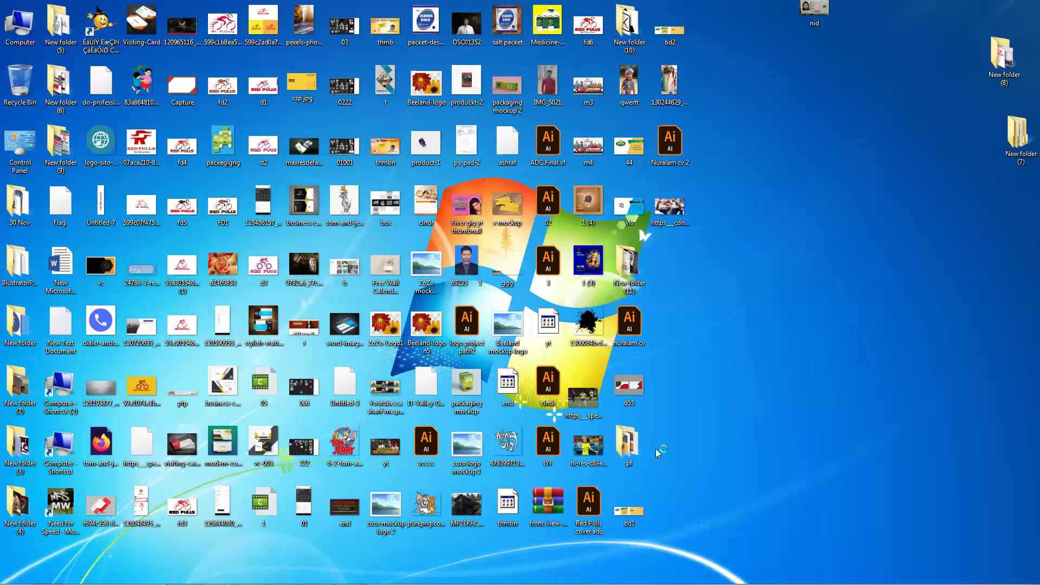
{"action": "key", "text": "alt+Tab"}
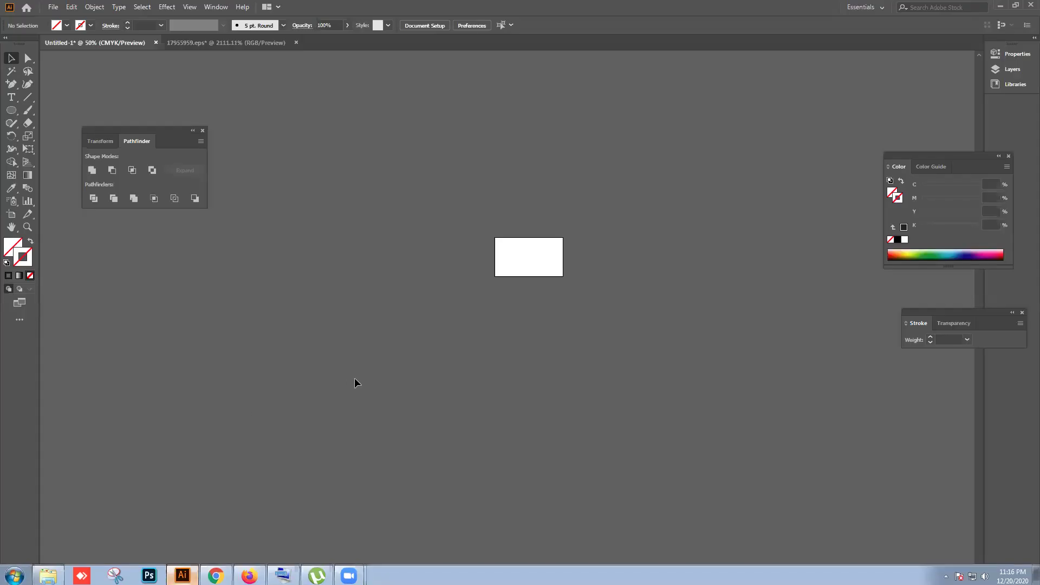
{"action": "key", "text": "ctrl+v"}
{"action": "left_click_drag", "start_coordinate": [483, 330], "coordinate": [437, 276]}
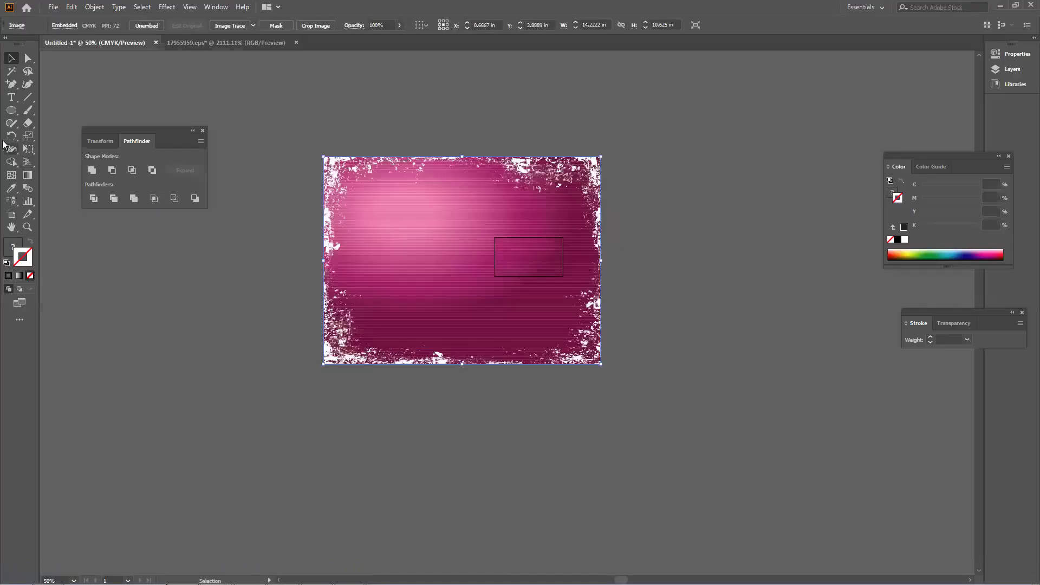
- Draw a rectangle about 13.56 × 6.72 in to the lower left of the pink texture and fill it black without a stroke
{"action": "left_click", "coordinate": [8, 115]}
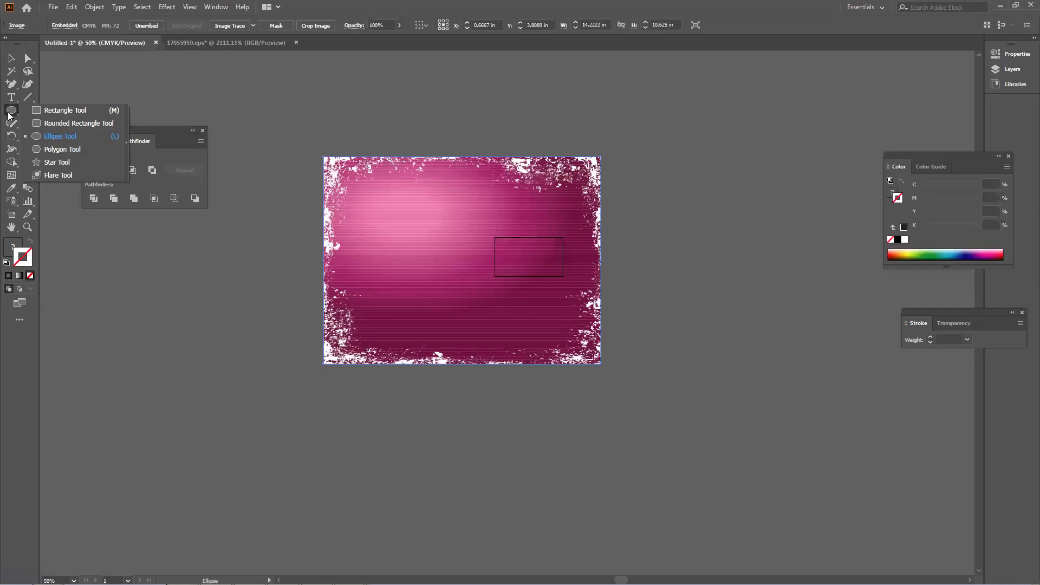
{"action": "left_click", "coordinate": [58, 112]}
{"action": "left_click_drag", "start_coordinate": [147, 416], "coordinate": [412, 547]}
{"action": "scroll", "coordinate": [109, 308], "scroll_direction": "down", "scroll_amount": 3}
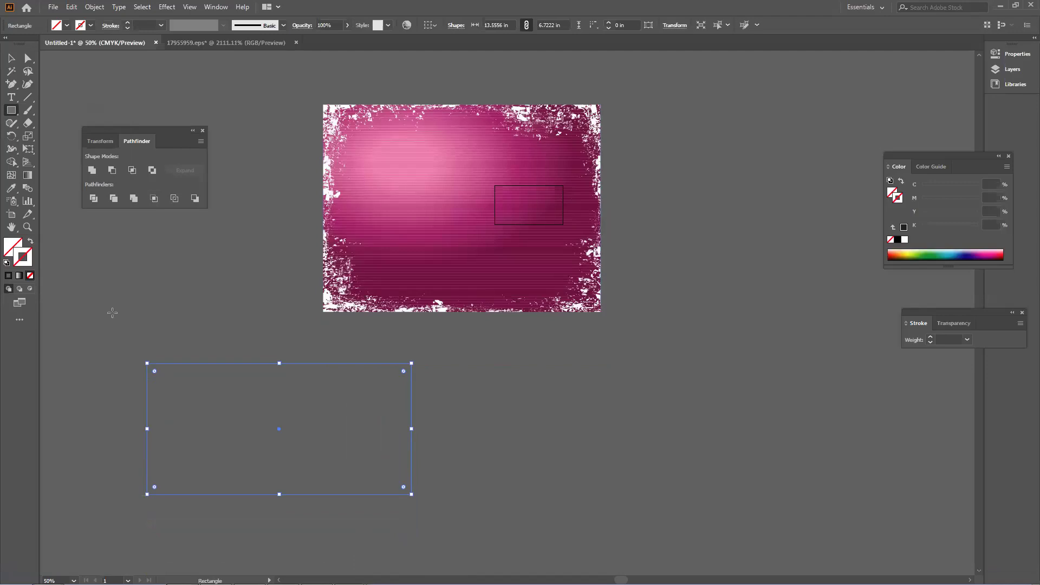
{"action": "left_click", "coordinate": [23, 257]}
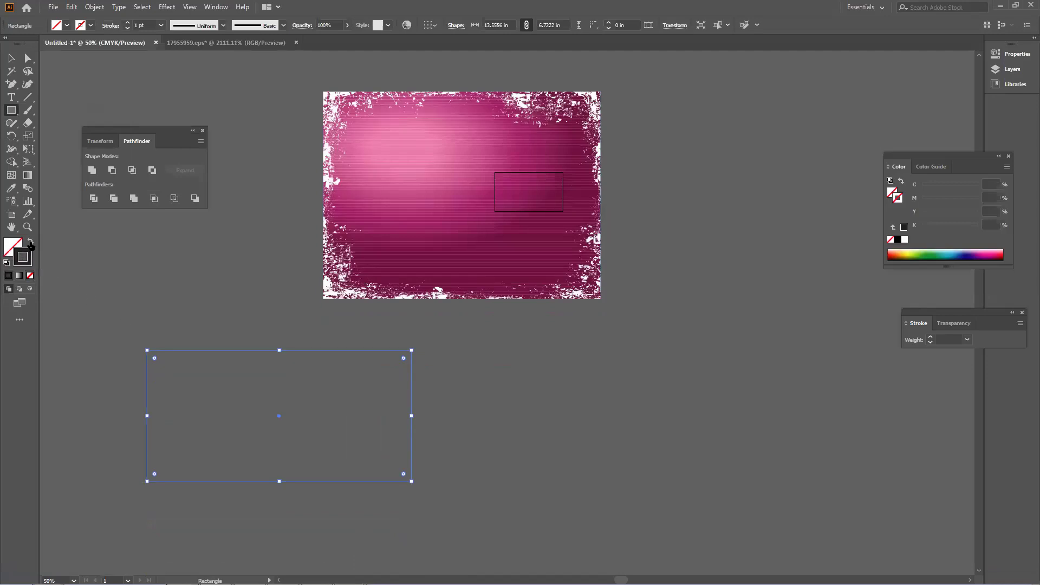
{"action": "left_click", "coordinate": [31, 242]}
- Draw a hexagon about 12.1 × 10.48 in beside the black rectangle, overlapping the texture's lower edge
{"action": "left_click", "coordinate": [12, 112]}
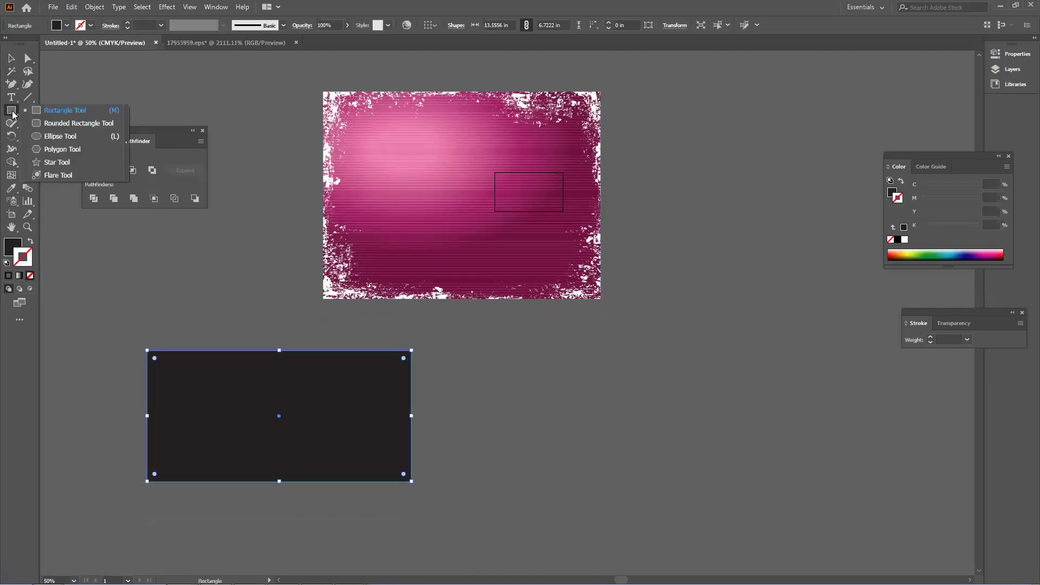
{"action": "left_click", "coordinate": [62, 149]}
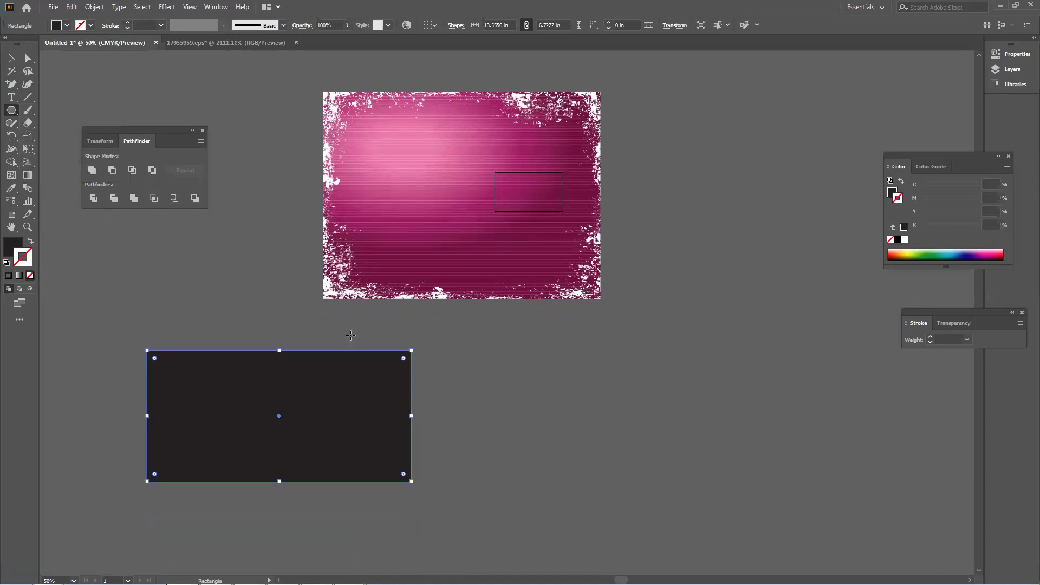
{"action": "left_click_drag", "start_coordinate": [529, 369], "coordinate": [619, 445]}
{"action": "key", "text": "Up"}
{"action": "key", "text": "Up"}
{"action": "key", "text": "Up"}
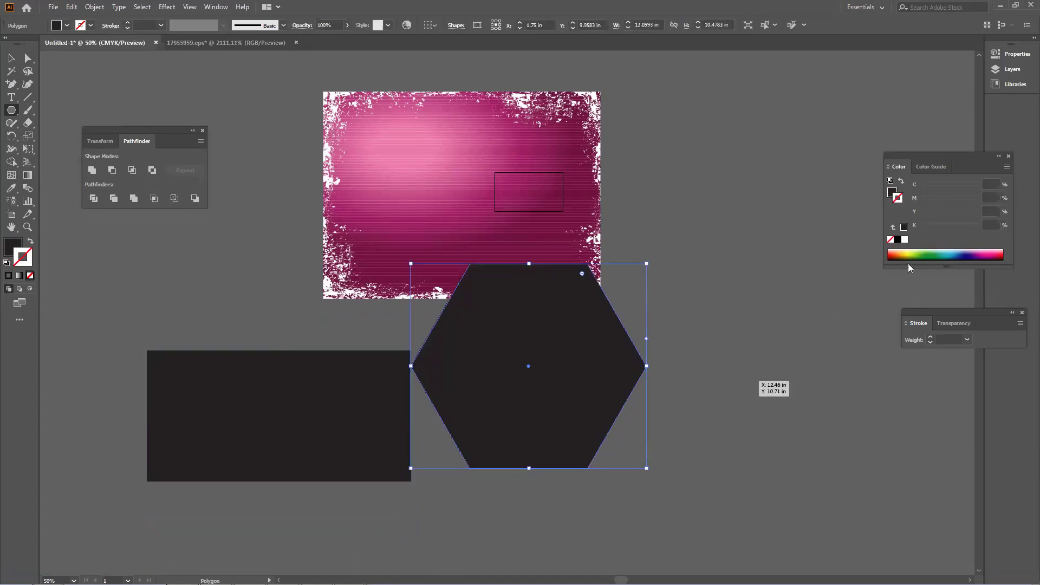
- Fill the hexagon with green (C 59.22, M 0.78, Y 100, K 0) and remove its stroke
{"action": "left_click", "coordinate": [901, 253]}
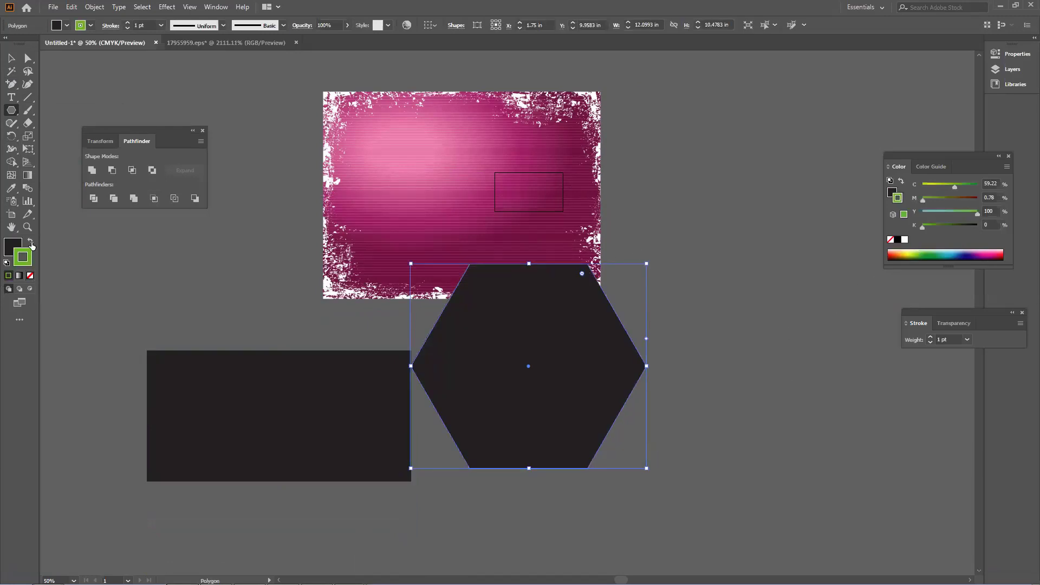
{"action": "left_click", "coordinate": [30, 241]}
{"action": "left_click", "coordinate": [30, 275]}
{"action": "left_click", "coordinate": [13, 248]}
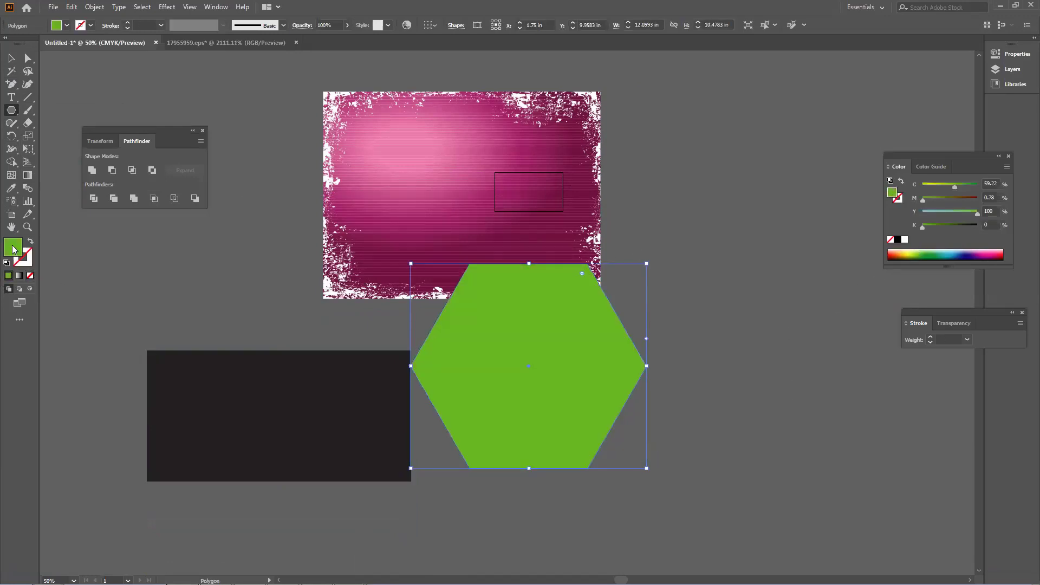
- Move the green hexagon over the black rectangle's right half and select both shapes
{"action": "left_click", "coordinate": [10, 58]}
{"action": "left_click", "coordinate": [154, 269]}
{"action": "scroll", "coordinate": [460, 344], "scroll_direction": "down", "scroll_amount": 1}
{"action": "left_click_drag", "start_coordinate": [565, 359], "coordinate": [435, 412]}
{"action": "left_click_drag", "start_coordinate": [553, 447], "coordinate": [284, 381]}
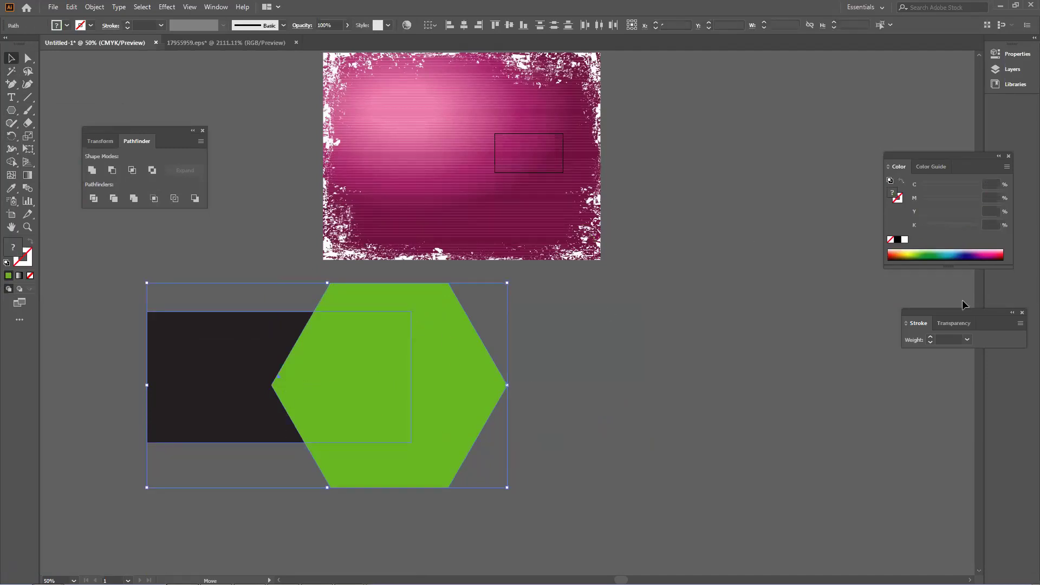
- Divide the overlapping rectangle and hexagon with Pathfinder and ungroup the resulting pieces
{"action": "left_click", "coordinate": [93, 198]}
{"action": "right_click", "coordinate": [336, 320]}
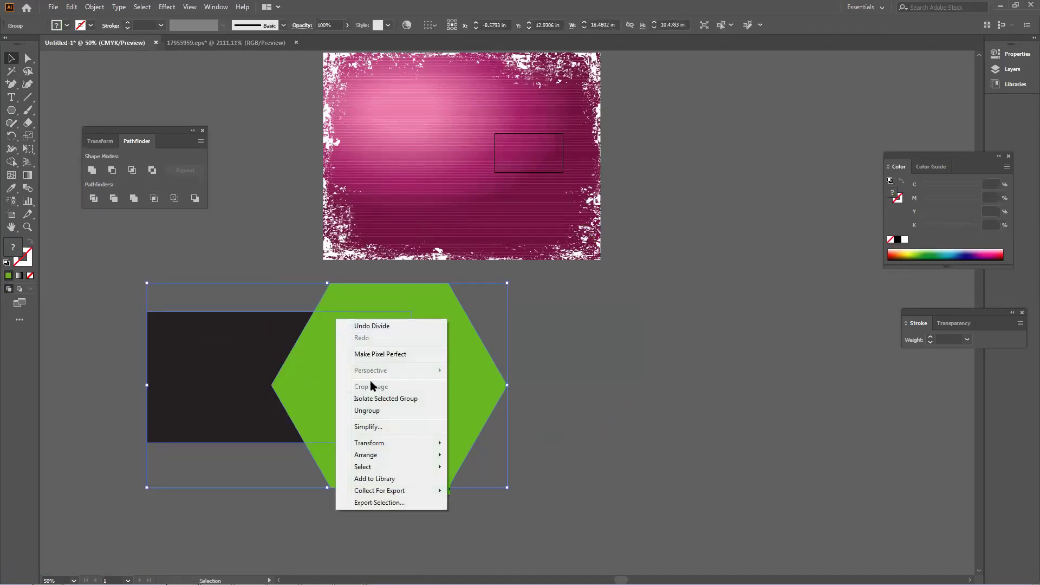
{"action": "left_click", "coordinate": [374, 412]}
- Move the green piece outside the rectangle away to the right and check the remaining pointed piece in isolation mode
{"action": "left_click_drag", "start_coordinate": [471, 377], "coordinate": [738, 359]}
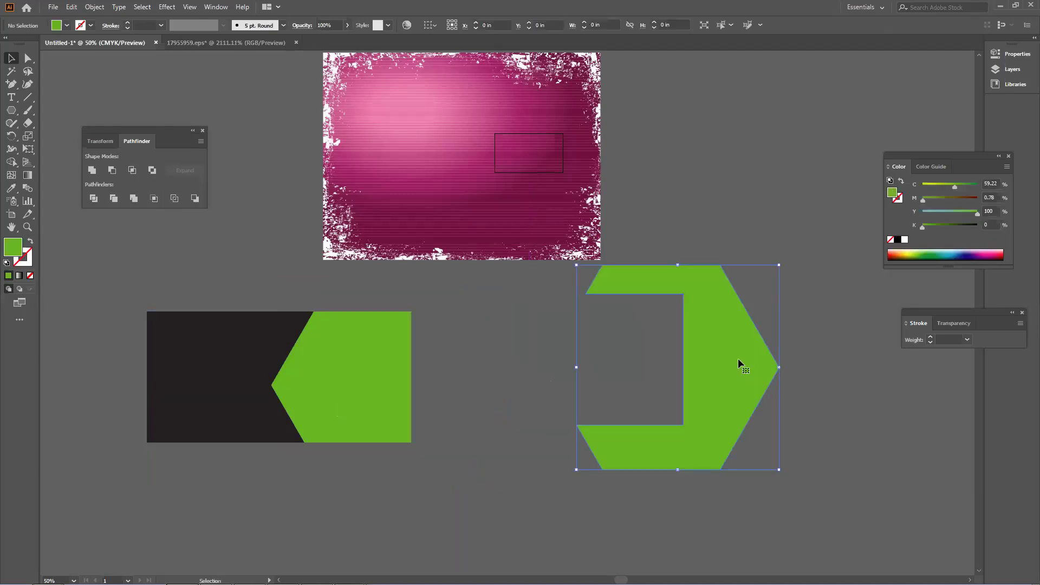
{"action": "left_click_drag", "start_coordinate": [650, 428], "coordinate": [782, 438]}
{"action": "left_click", "coordinate": [350, 375]}
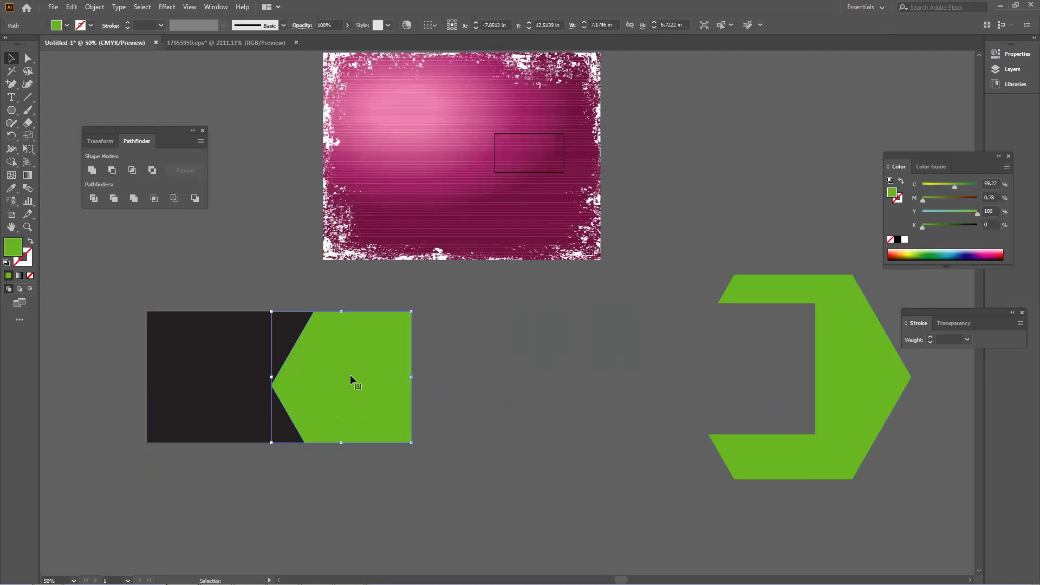
{"action": "double_click", "coordinate": [350, 375]}
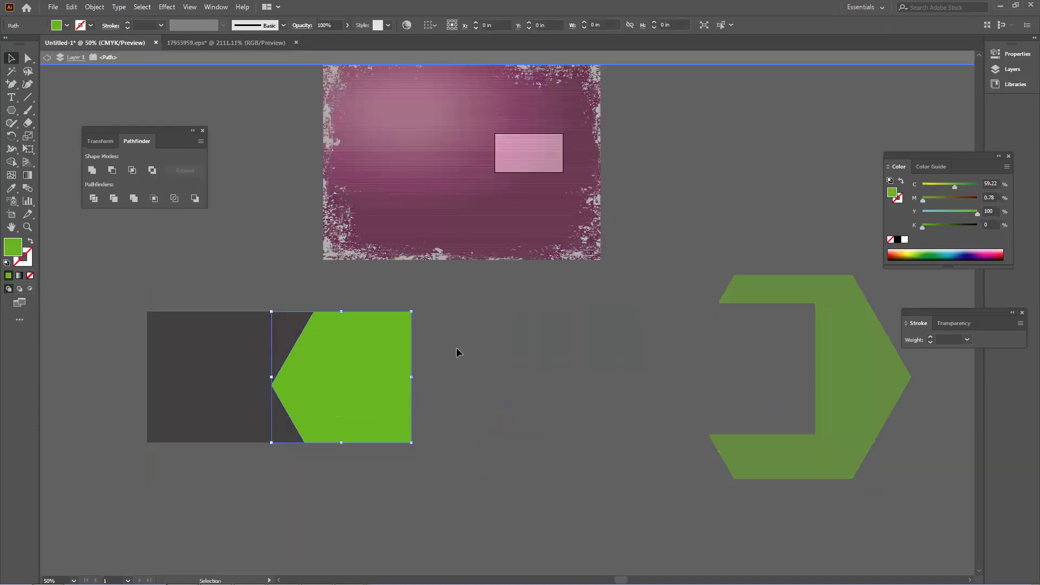
{"action": "double_click", "coordinate": [458, 350]}
- Place the pink texture behind the green pointed piece and clip it to that shape with a clipping mask
{"action": "left_click_drag", "start_coordinate": [385, 372], "coordinate": [410, 238]}
{"action": "left_click_drag", "start_coordinate": [397, 277], "coordinate": [459, 186]}
{"action": "left_click_drag", "start_coordinate": [495, 339], "coordinate": [353, 415]}
{"action": "right_click", "coordinate": [442, 168]}
{"action": "left_click", "coordinate": [481, 268]}
{"action": "left_click", "coordinate": [482, 318]}
{"action": "left_click", "coordinate": [466, 412]}
{"action": "scroll", "coordinate": [466, 412], "scroll_direction": "down", "scroll_amount": 1}
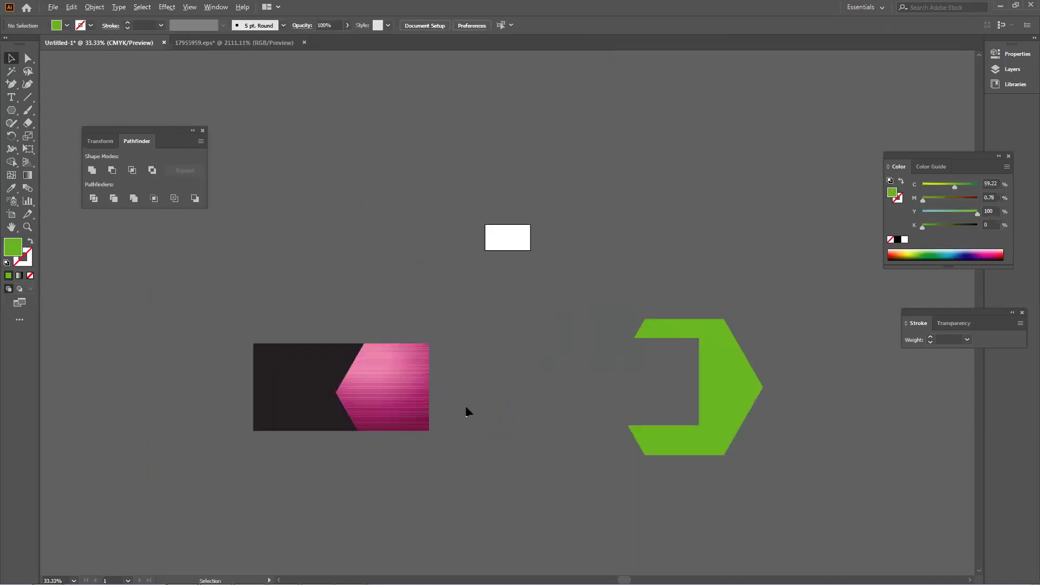
- Delete the leftover green outer piece and move the black-and-pink card just below the artboard
{"action": "left_click", "coordinate": [720, 373]}
{"action": "key", "text": "Delete"}
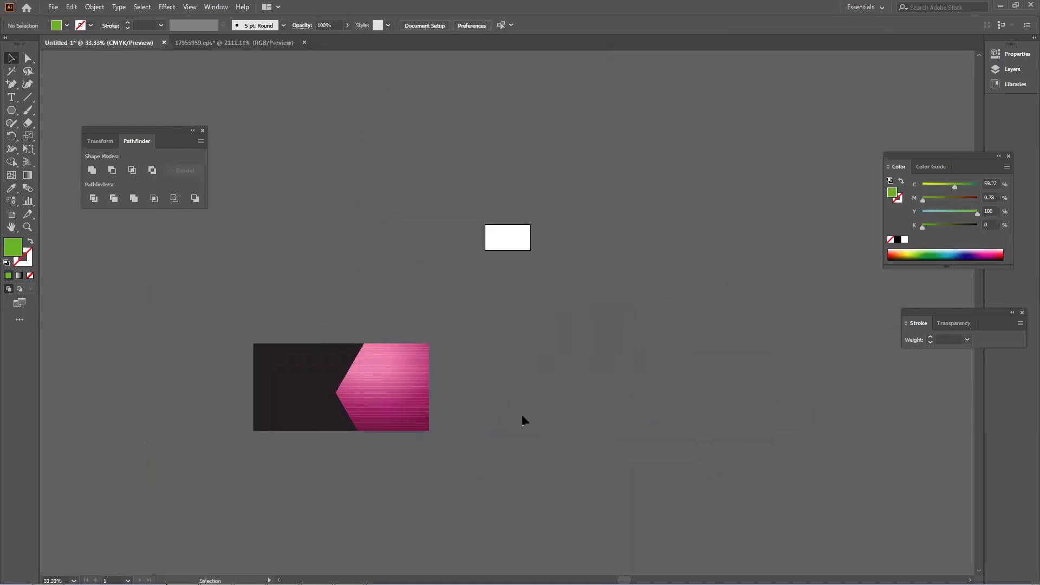
{"action": "left_click_drag", "start_coordinate": [405, 439], "coordinate": [274, 388]}
{"action": "scroll", "coordinate": [411, 384], "scroll_direction": "up", "scroll_amount": 4}
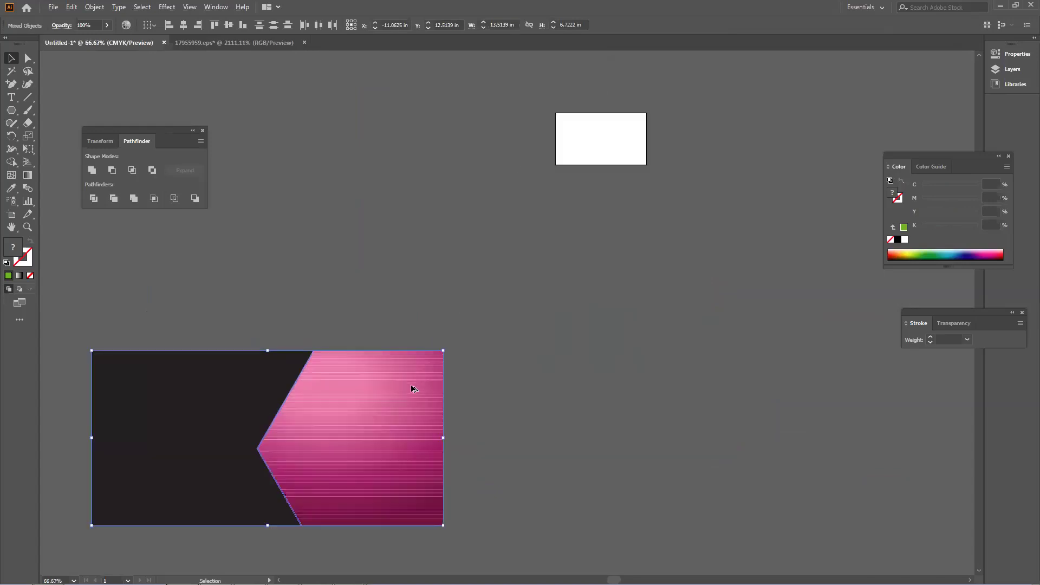
{"action": "scroll", "coordinate": [395, 349], "scroll_direction": "up", "scroll_amount": 2}
{"action": "scroll", "coordinate": [394, 347], "scroll_direction": "down", "scroll_amount": 4}
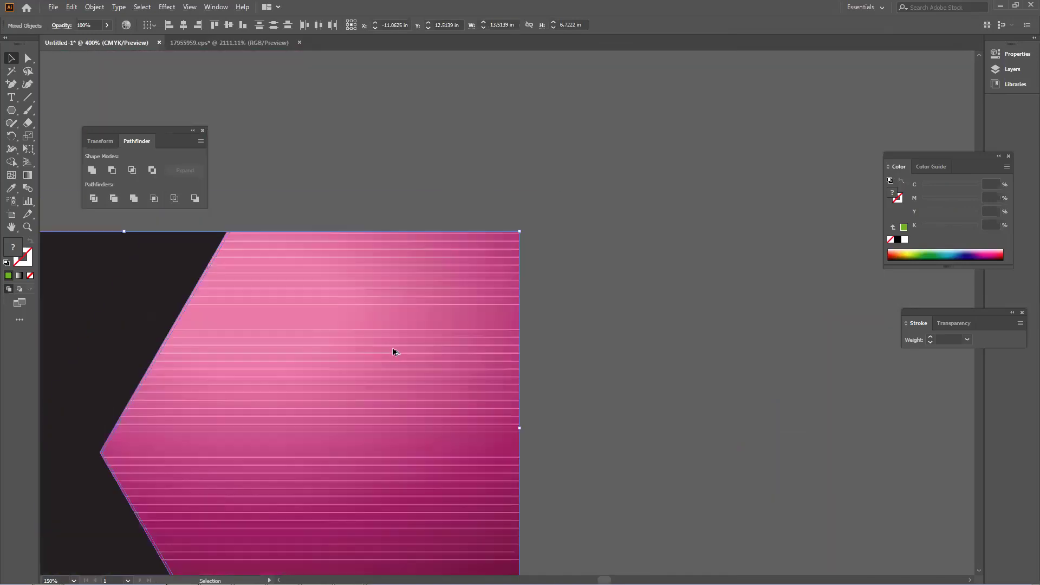
{"action": "scroll", "coordinate": [320, 375], "scroll_direction": "down", "scroll_amount": 2}
{"action": "left_click_drag", "start_coordinate": [410, 369], "coordinate": [724, 195]}
{"action": "left_click_drag", "start_coordinate": [644, 200], "coordinate": [566, 363]}
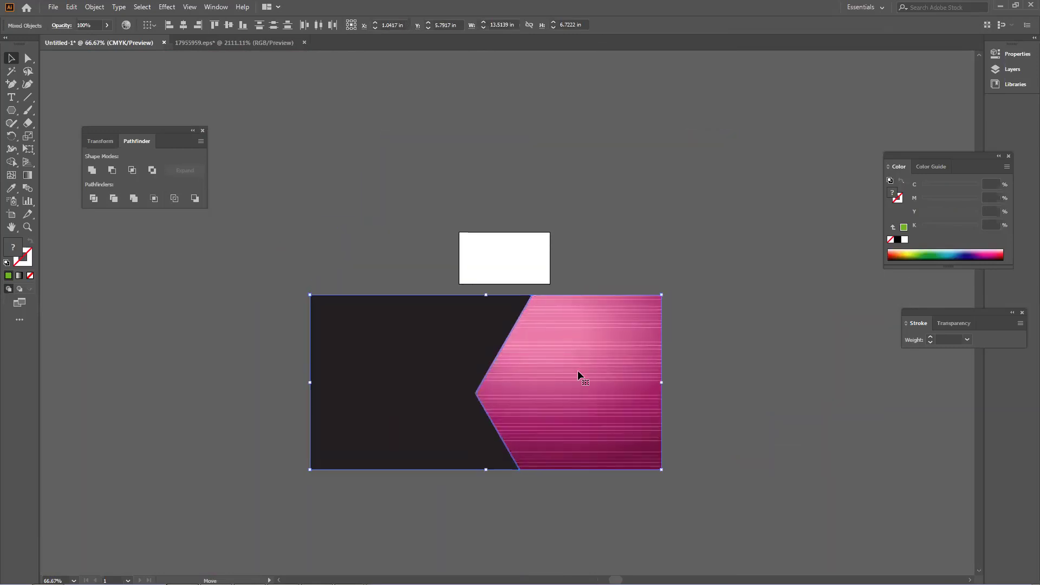
{"action": "scroll", "coordinate": [613, 363], "scroll_direction": "up", "scroll_amount": 1}
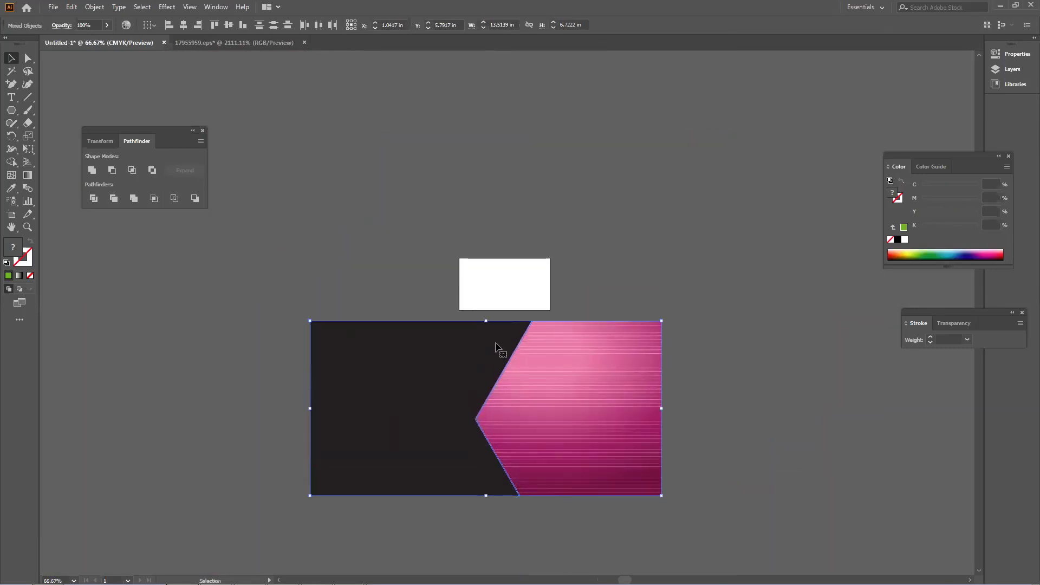
{"action": "left_click", "coordinate": [677, 351]}
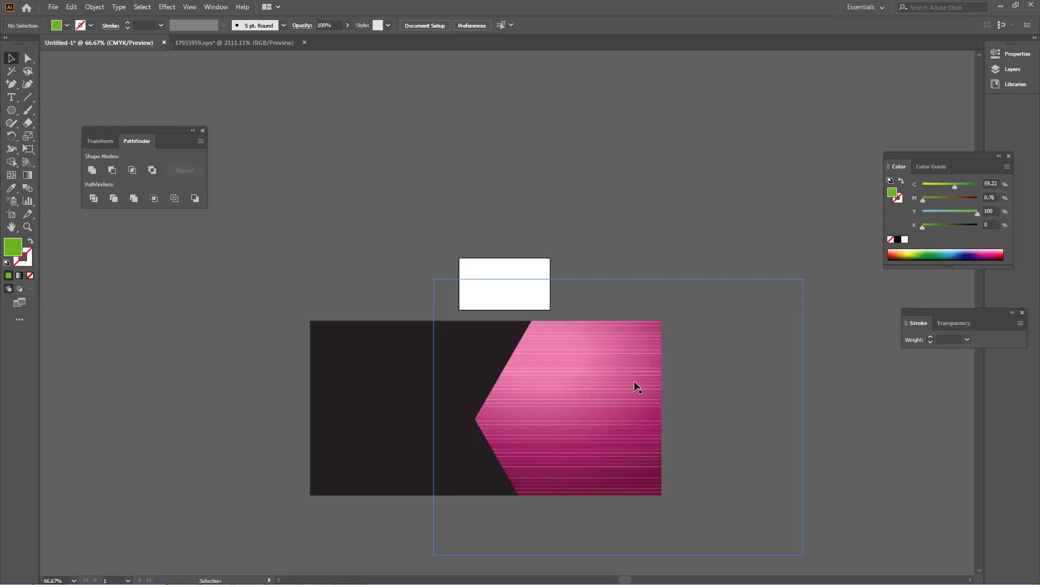
- Toggle between Outline and Preview views to examine the clipped texture's hidden extent beyond the card
{"action": "key", "text": "ctrl+y"}
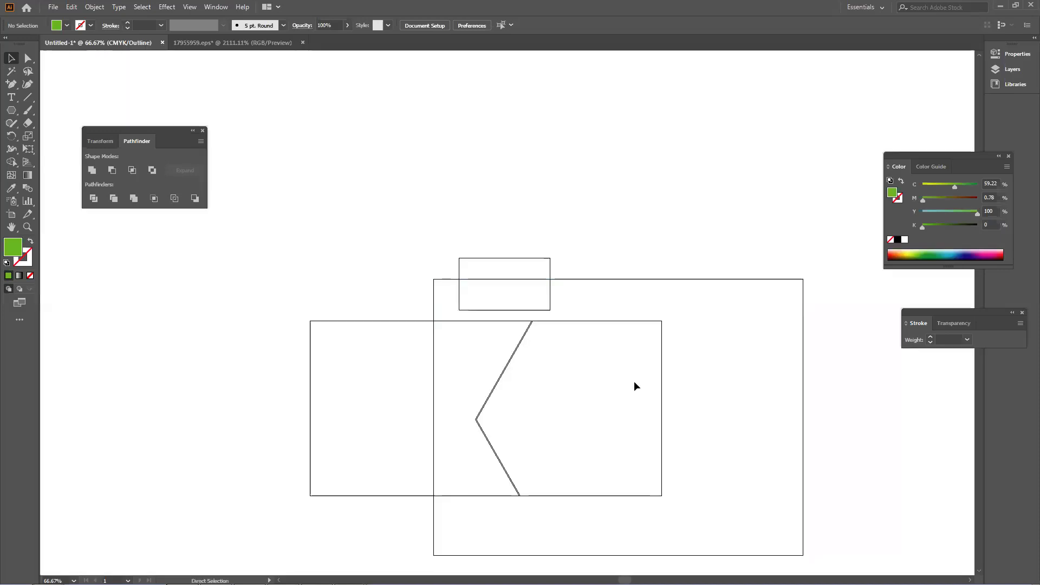
{"action": "key", "text": "ctrl+y"}
{"action": "key", "text": "ctrl+y"}
{"action": "key", "text": "ctrl+y"}
{"action": "key", "text": "ctrl+y"}
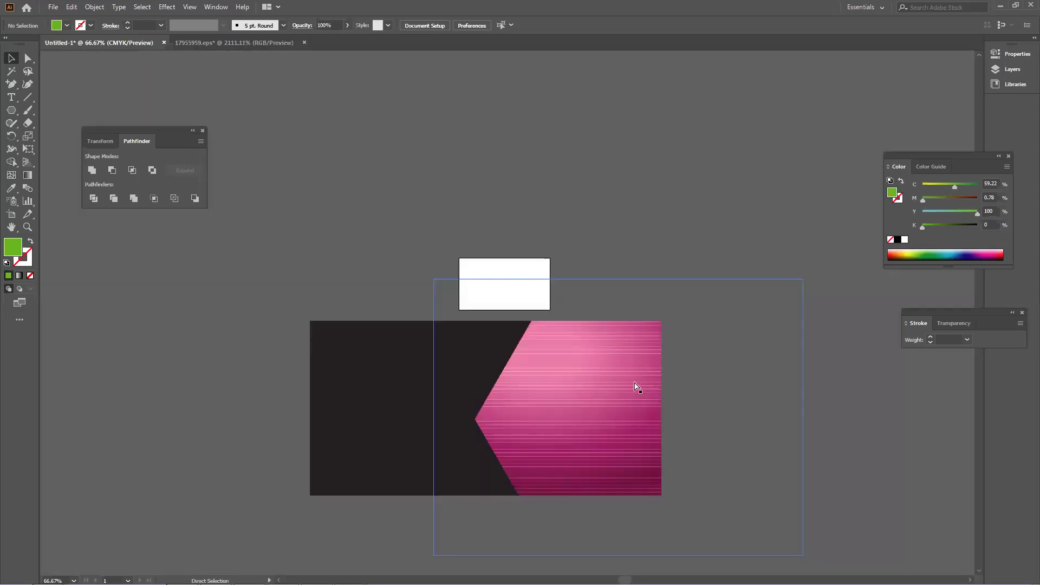
{"action": "key", "text": "ctrl+y"}
{"action": "key", "text": "ctrl+y"}
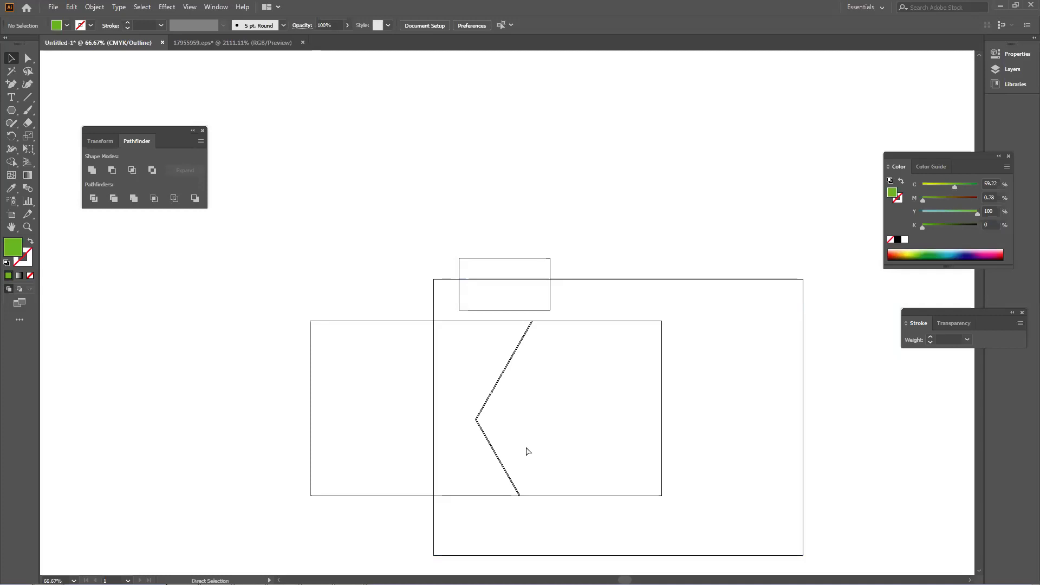
{"action": "key", "text": "ctrl+y"}
{"action": "key", "text": "ctrl+y"}
{"action": "key", "text": "ctrl+y"}
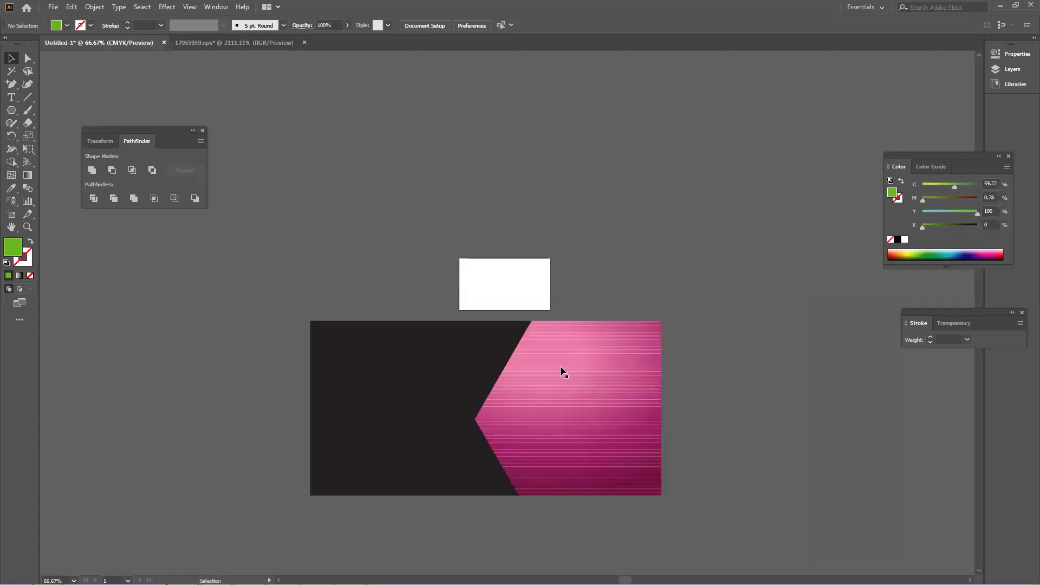
{"action": "left_click", "coordinate": [396, 359]}
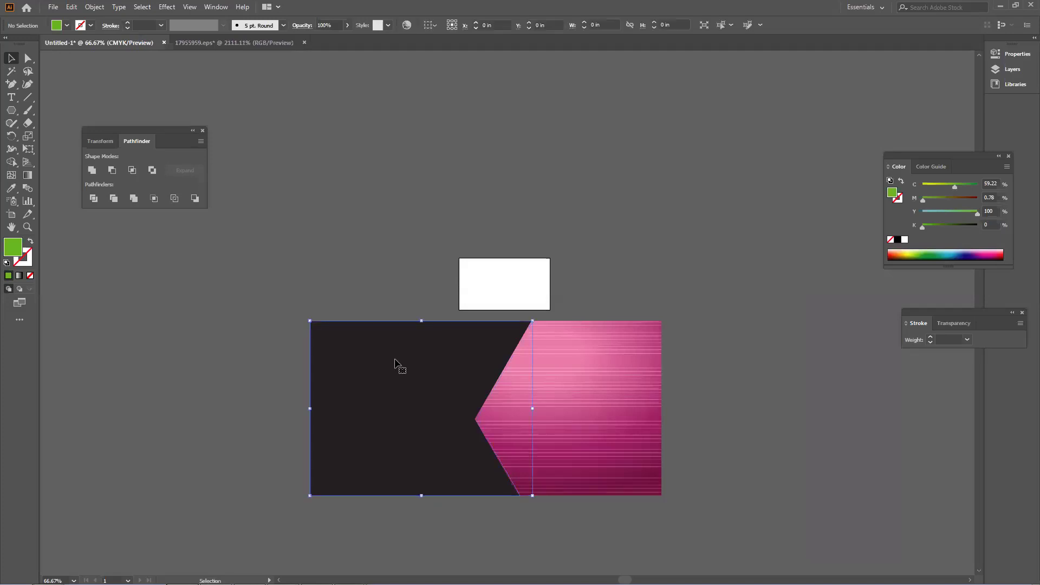
{"action": "left_click", "coordinate": [642, 400]}
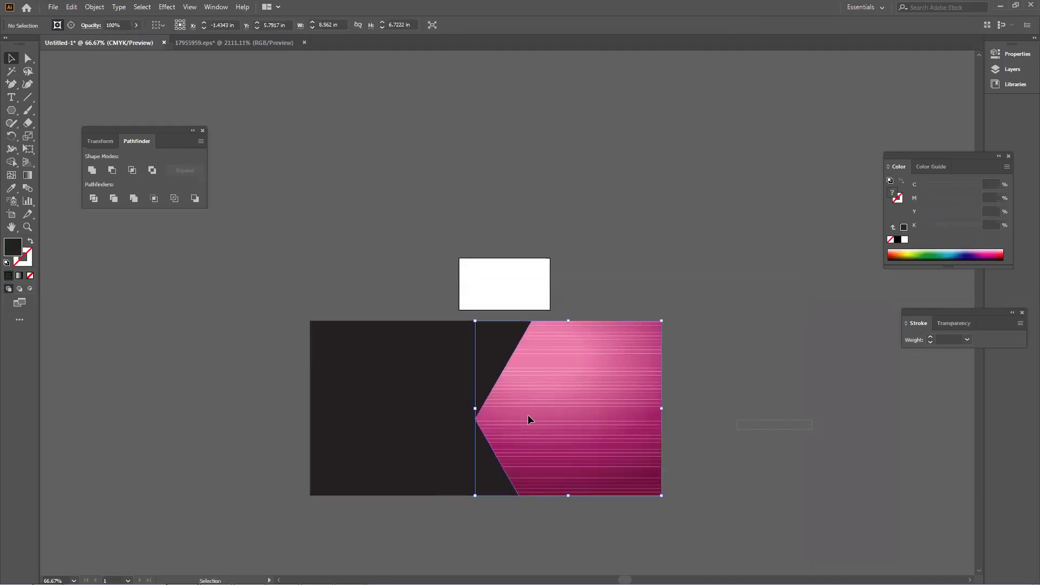
{"action": "left_click", "coordinate": [347, 406], "text": "shift"}
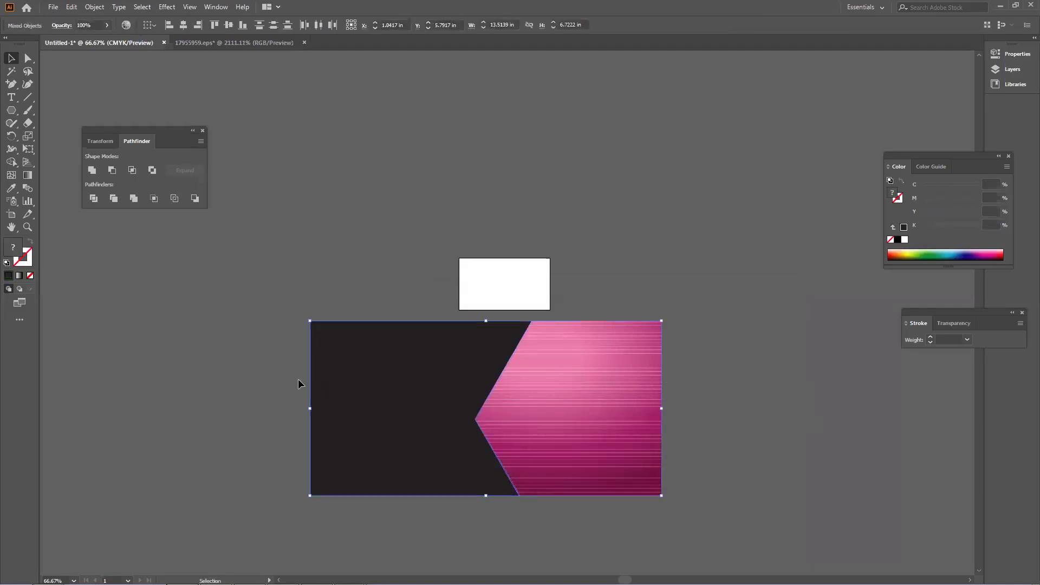
{"action": "right_click", "coordinate": [586, 421]}
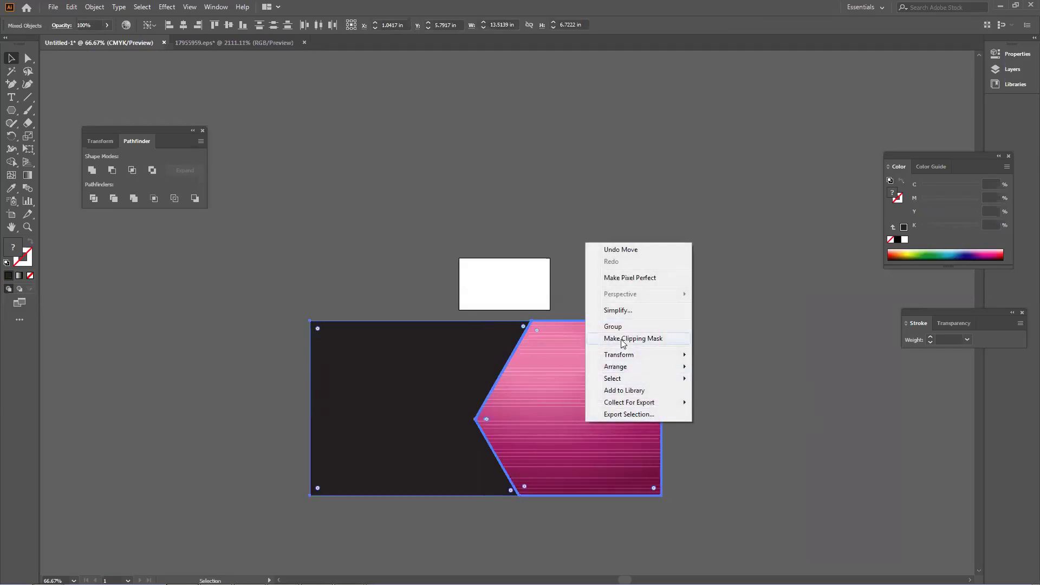
{"action": "left_click", "coordinate": [772, 333]}
- Release the clipping mask from the pink texture and move the full texture above and to the right of the card
{"action": "right_click", "coordinate": [541, 411]}
{"action": "left_click", "coordinate": [572, 446]}
{"action": "left_click_drag", "start_coordinate": [572, 446], "coordinate": [676, 447]}
{"action": "right_click", "coordinate": [677, 453]}
{"action": "left_click", "coordinate": [720, 353]}
{"action": "left_click_drag", "start_coordinate": [793, 371], "coordinate": [800, 84]}
- Delete the remaining card pieces below the artboard
{"action": "left_click", "coordinate": [765, 380]}
{"action": "left_click", "coordinate": [796, 434]}
{"action": "left_click_drag", "start_coordinate": [797, 434], "coordinate": [253, 376]}
{"action": "key", "text": "Delete"}
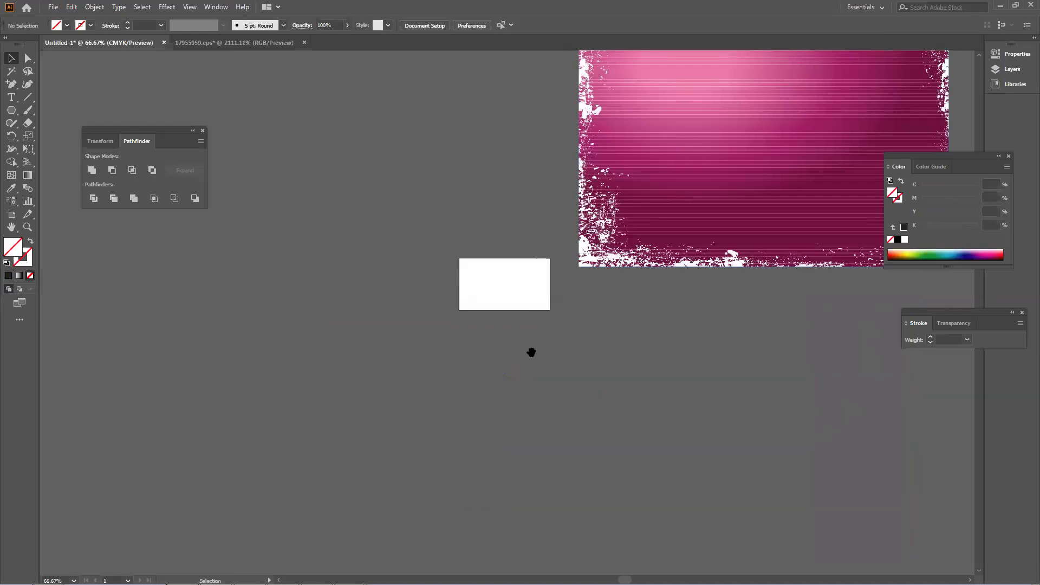
- Draw a small hexagon about 3.32 × 3.2 in without fill or stroke in the empty area right of the texture
{"action": "scroll", "coordinate": [531, 352], "scroll_direction": "down", "scroll_amount": 3}
{"action": "left_click_drag", "start_coordinate": [648, 385], "coordinate": [247, 301]}
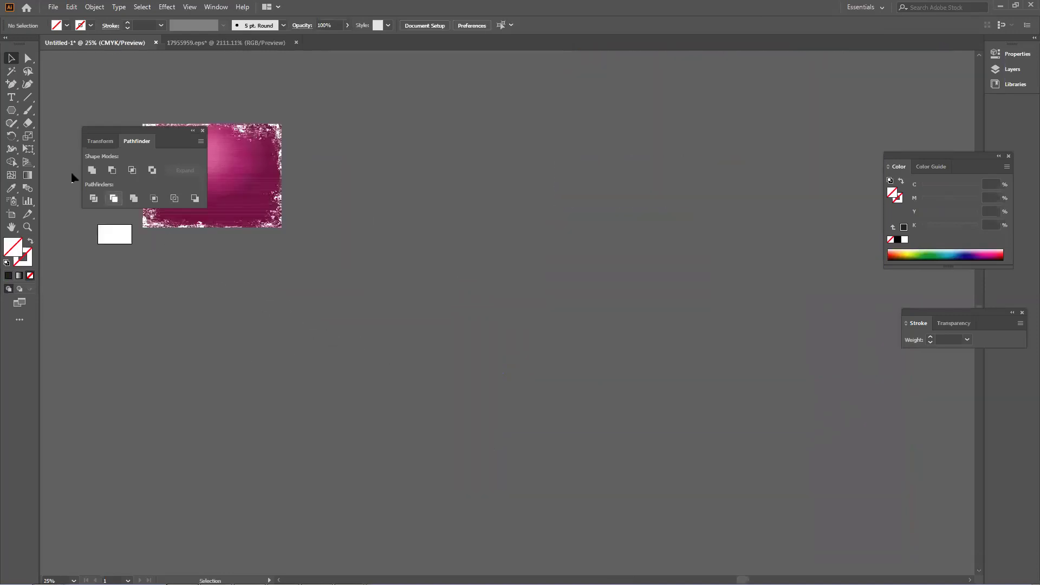
{"action": "left_click", "coordinate": [11, 110]}
{"action": "left_click_drag", "start_coordinate": [674, 355], "coordinate": [691, 362]}
{"action": "left_click", "coordinate": [626, 386]}
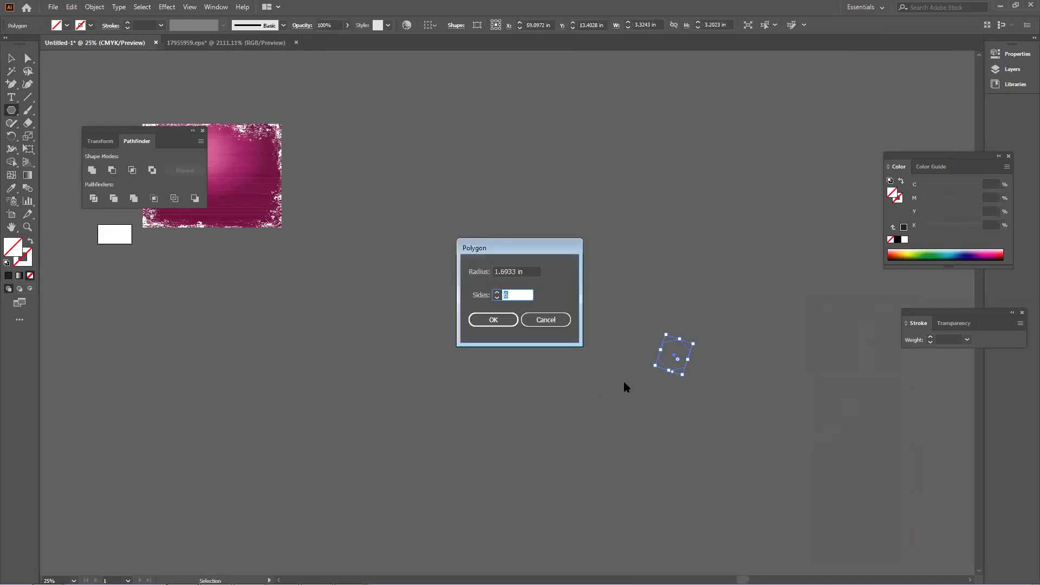
{"action": "left_click", "coordinate": [564, 320]}
{"action": "key", "text": "v"}
{"action": "left_click_drag", "start_coordinate": [588, 304], "coordinate": [764, 393]}
{"action": "left_click_drag", "start_coordinate": [587, 267], "coordinate": [717, 408]}
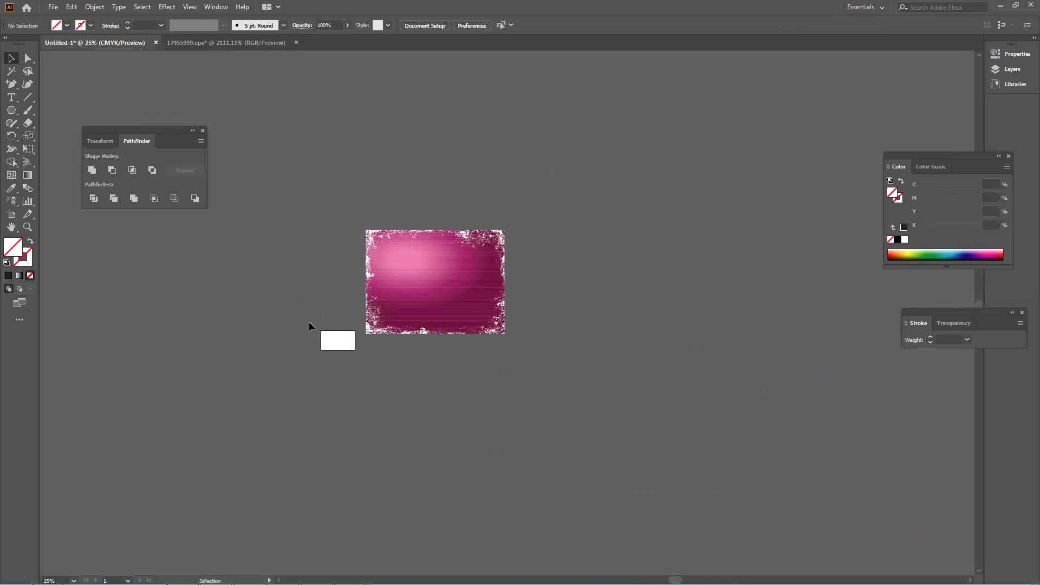
- Draw a black-filled rectangle about 22.67 × 11.28 in below the artboard and the pink texture
{"action": "left_click_drag", "start_coordinate": [12, 112], "coordinate": [48, 111]}
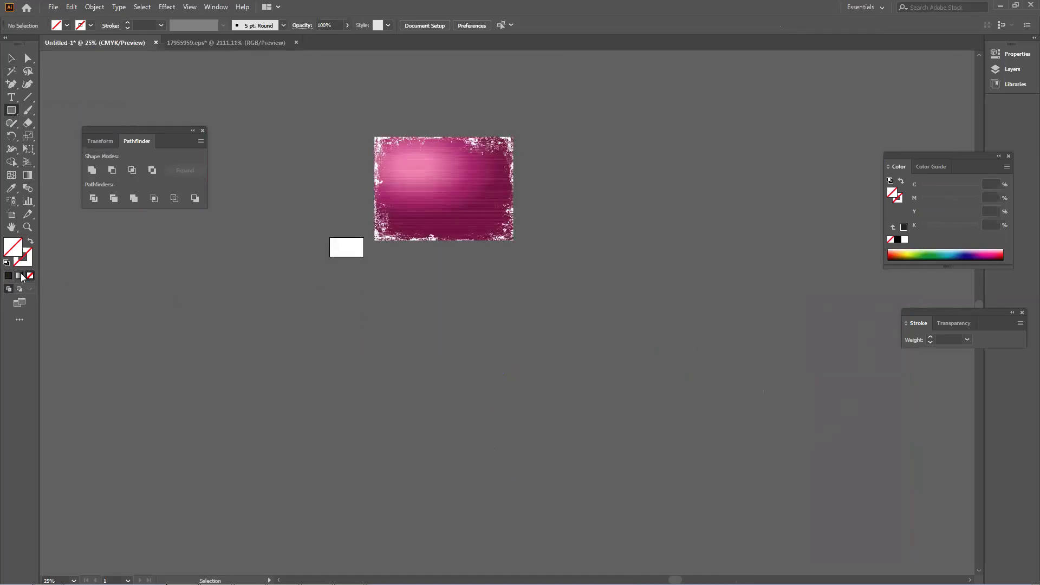
{"action": "left_click", "coordinate": [8, 275]}
{"action": "left_click_drag", "start_coordinate": [282, 339], "coordinate": [503, 448]}
- Draw a steep diagonal line across the right half of the black rectangle, extending past its upper and lower edges
{"action": "left_click", "coordinate": [28, 97]}
{"action": "left_click_drag", "start_coordinate": [453, 309], "coordinate": [374, 517]}
{"action": "left_click", "coordinate": [9, 58]}
{"action": "left_click", "coordinate": [751, 326]}
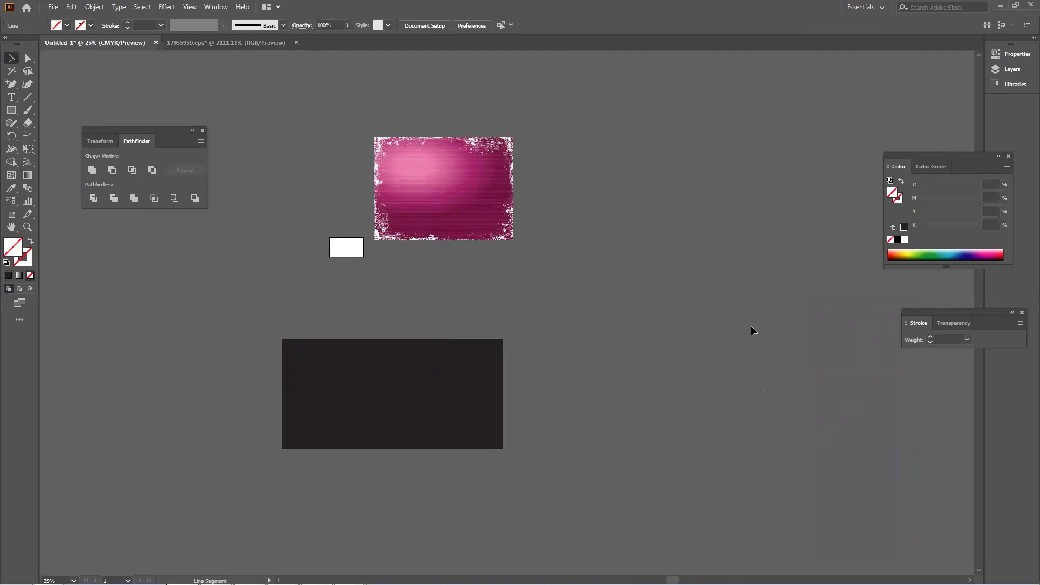
- Move the black rectangle slightly upward and check its overlap with the diagonal line by selecting them
{"action": "left_click_drag", "start_coordinate": [328, 397], "coordinate": [328, 393]}
{"action": "left_click", "coordinate": [550, 397]}
{"action": "left_click", "coordinate": [480, 402]}
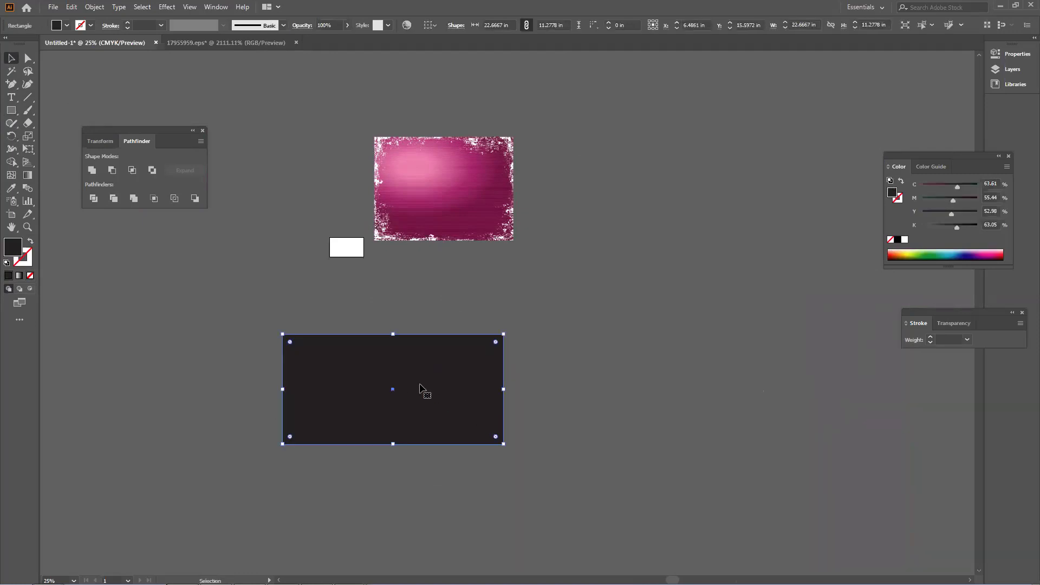
{"action": "left_click", "coordinate": [355, 281]}
{"action": "left_click_drag", "start_coordinate": [355, 282], "coordinate": [588, 447]}
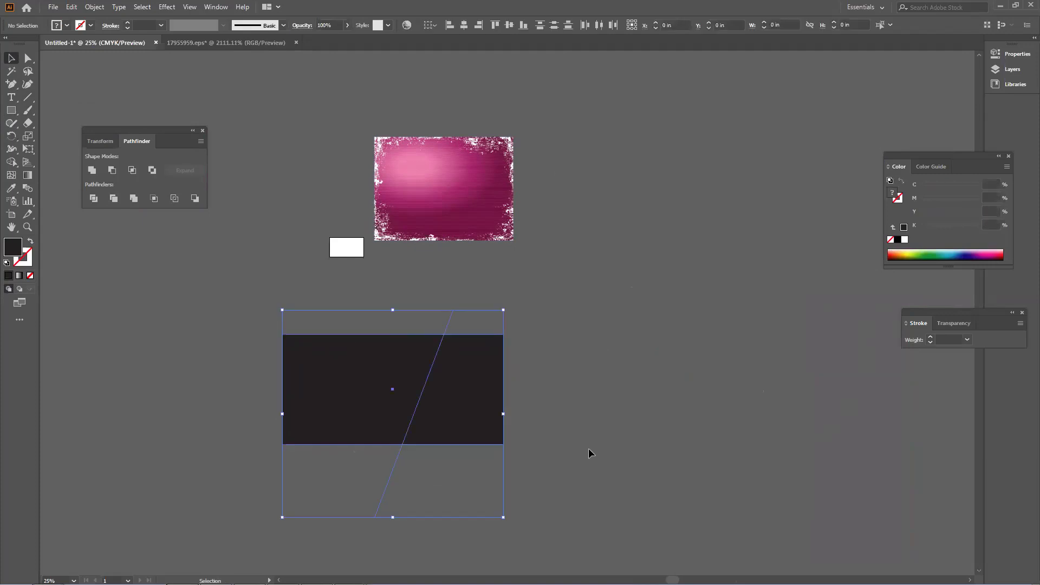
{"action": "left_click", "coordinate": [589, 447]}
{"action": "left_click", "coordinate": [479, 401]}
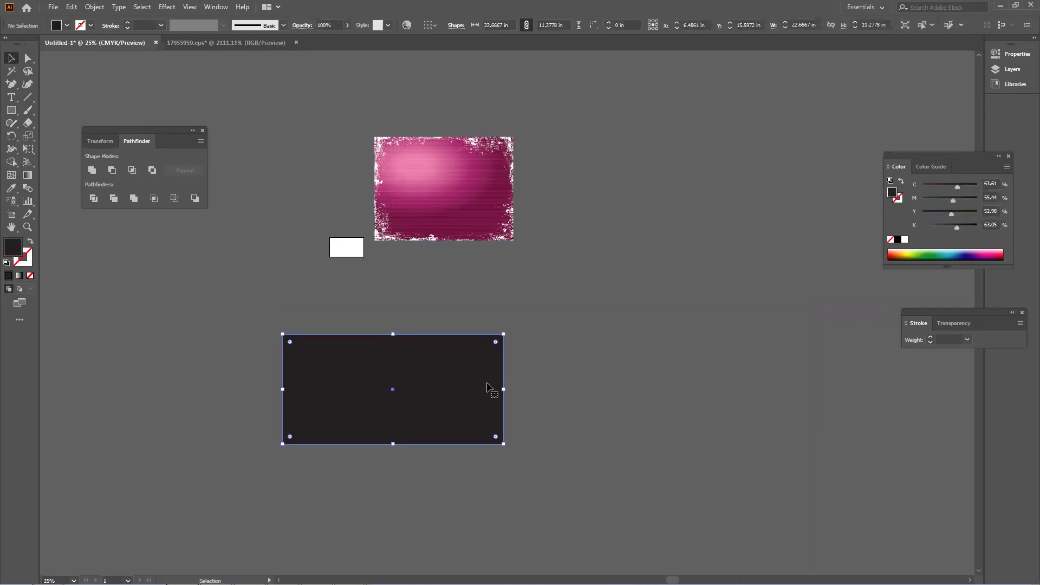
- Toggle between Outline and Preview views to examine the unstroked diagonal line crossing the rectangle
{"action": "key", "text": "ctrl+y"}
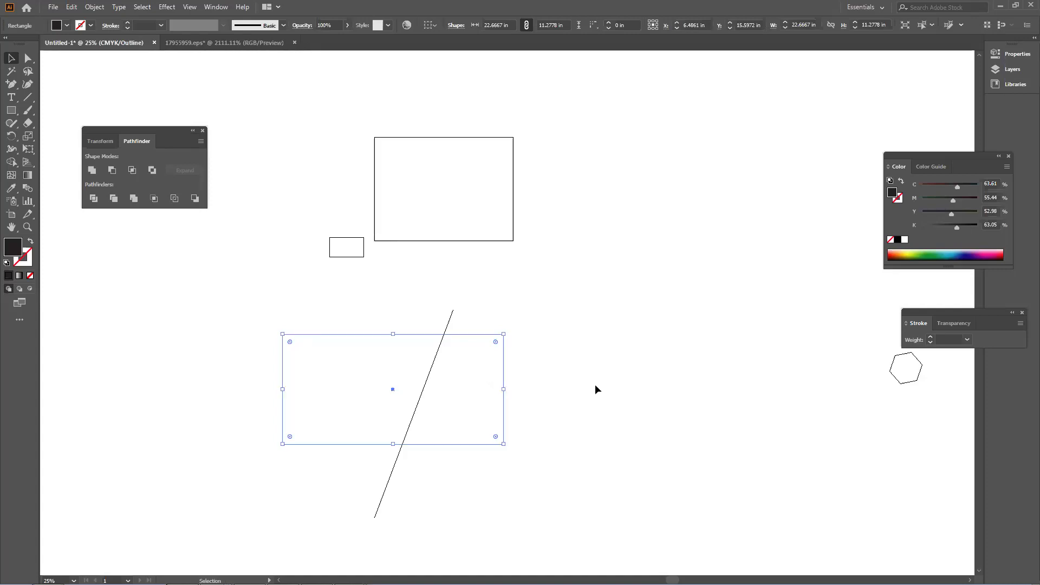
{"action": "key", "text": "ctrl+y"}
{"action": "key", "text": "ctrl+y"}
{"action": "key", "text": "ctrl+y"}
{"action": "key", "text": "y"}
{"action": "key", "text": "ctrl+y"}
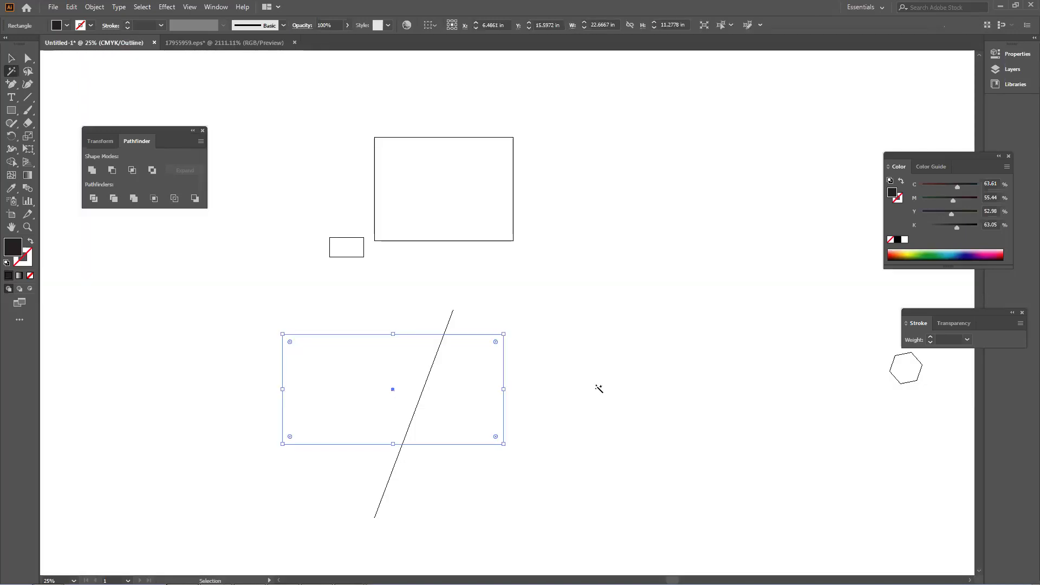
- Delete the stray small hexagon far right of the rectangle and return to Preview view
{"action": "key", "text": "ctrl+plus"}
{"action": "key", "text": "ctrl+minus"}
{"action": "key", "text": "ctrl+minus"}
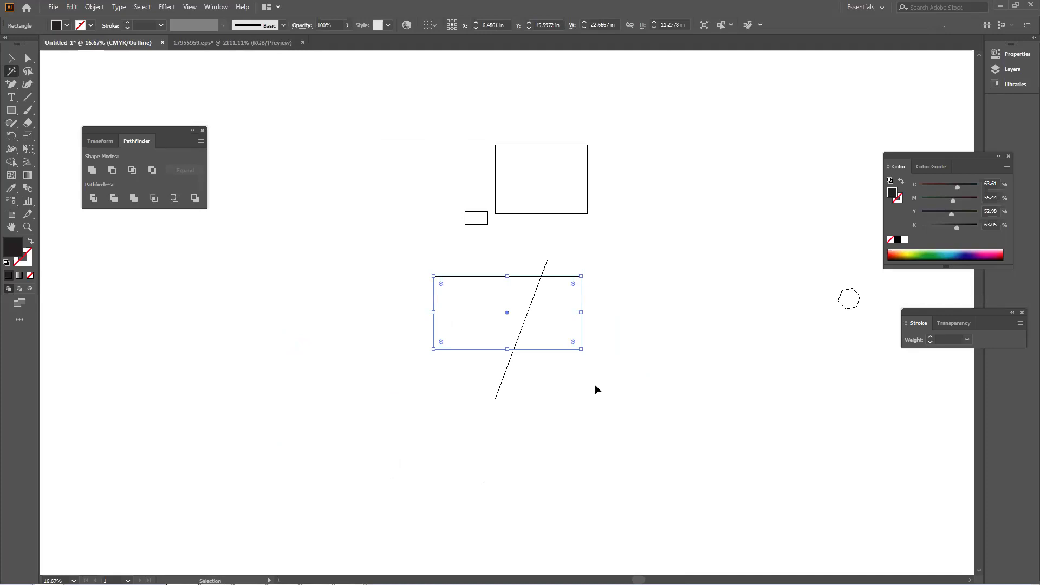
{"action": "left_click", "coordinate": [11, 57]}
{"action": "left_click_drag", "start_coordinate": [667, 256], "coordinate": [788, 333]}
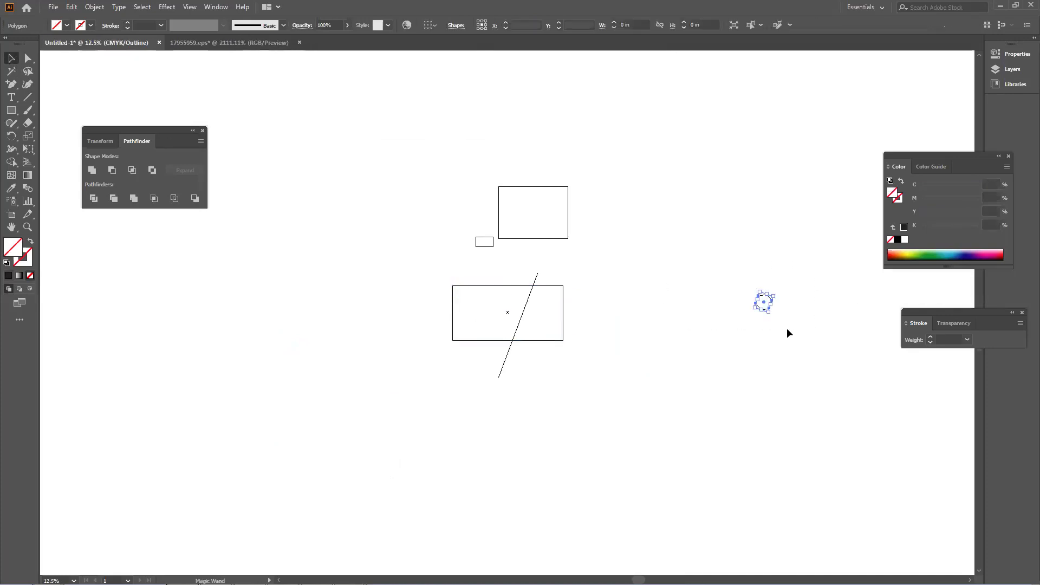
{"action": "left_click_drag", "start_coordinate": [705, 247], "coordinate": [832, 353]}
{"action": "key", "text": "Delete"}
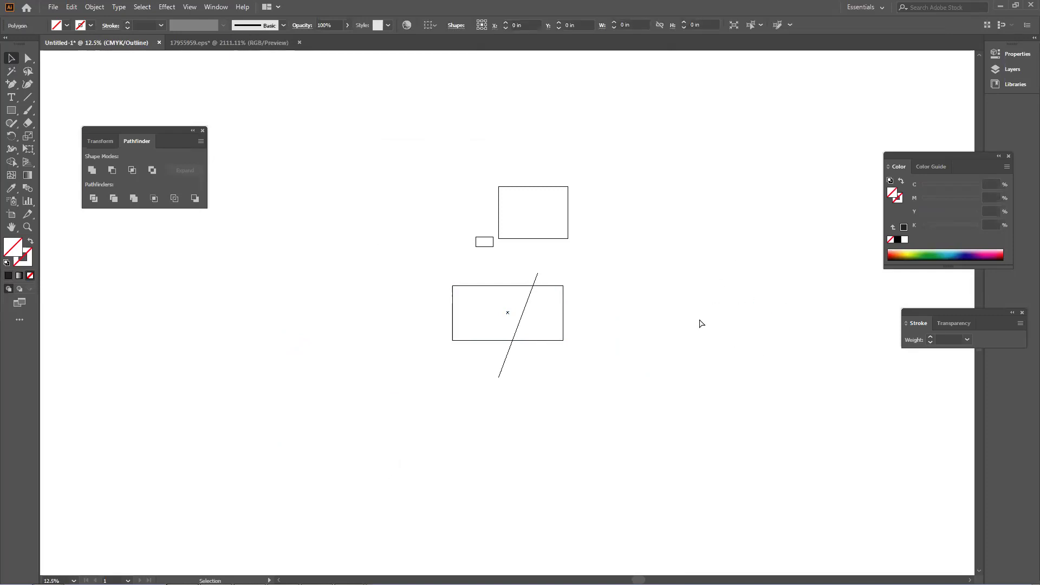
{"action": "key", "text": "ctrl+y"}
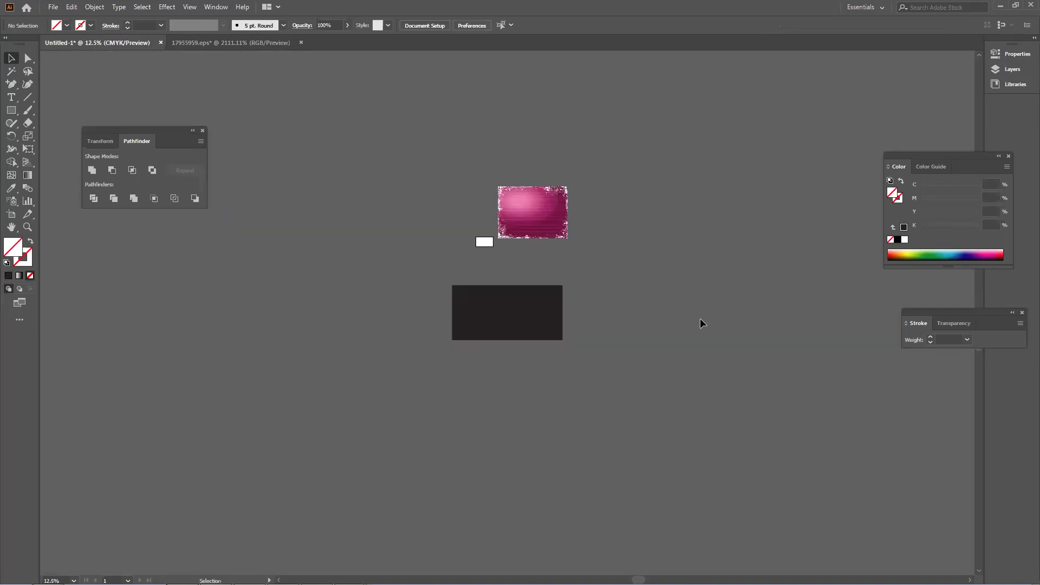
- Draw a steep diagonal line across the black rectangle's right half and divide the rectangle along it with Pathfinder Divide
{"action": "left_click", "coordinate": [540, 314]}
{"action": "left_click", "coordinate": [590, 362]}
{"action": "key", "text": "backslash"}
{"action": "left_click_drag", "start_coordinate": [537, 275], "coordinate": [499, 377]}
{"action": "key", "text": "ctrl+a"}
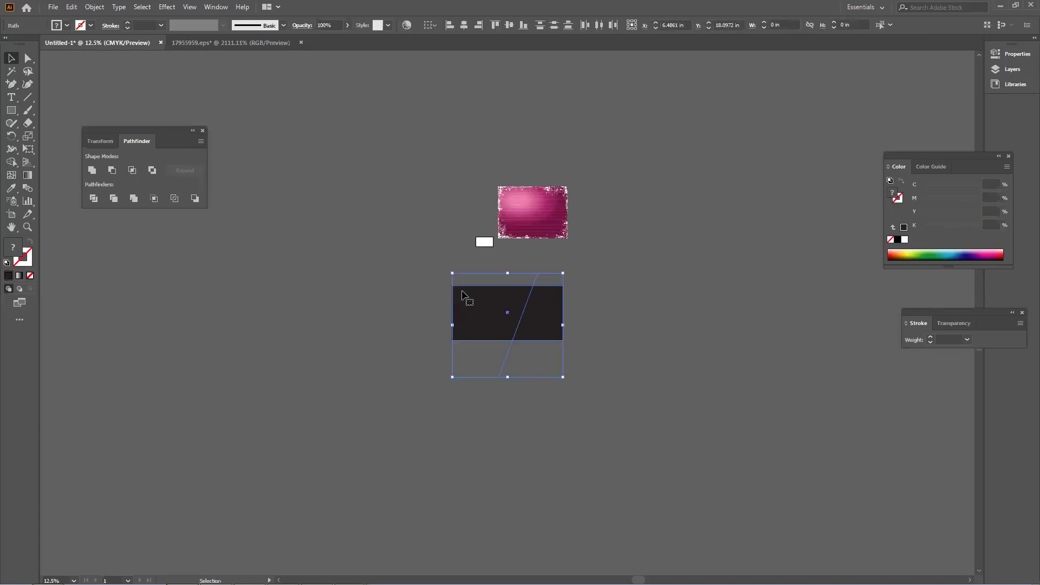
{"action": "left_click", "coordinate": [93, 199]}
- Ungroup the divided rectangle and move its right piece away to leave a slanted gap
{"action": "right_click", "coordinate": [526, 300]}
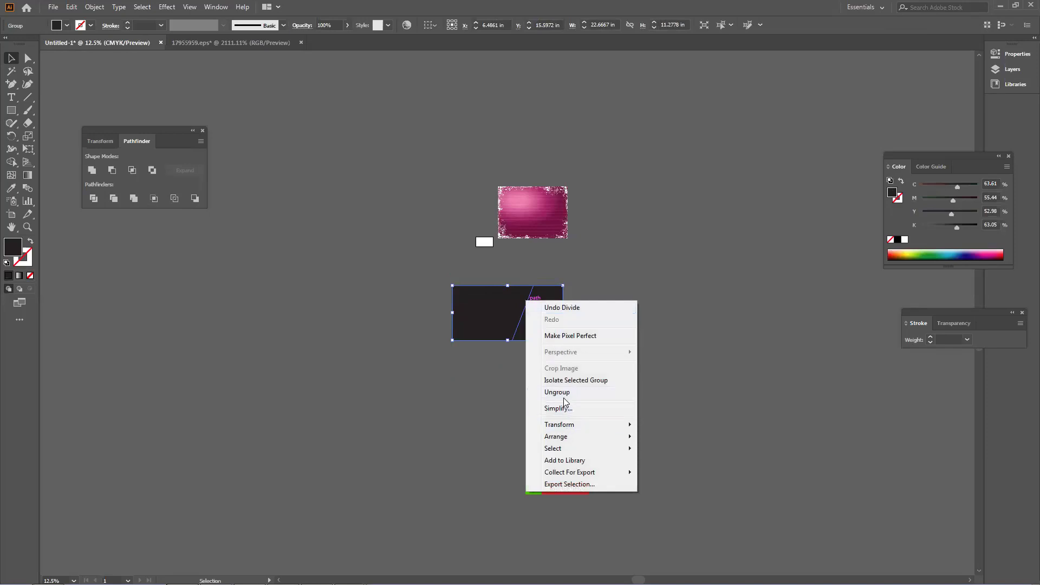
{"action": "left_click", "coordinate": [563, 394]}
{"action": "left_click", "coordinate": [558, 353]}
{"action": "left_click_drag", "start_coordinate": [555, 341], "coordinate": [570, 344]}
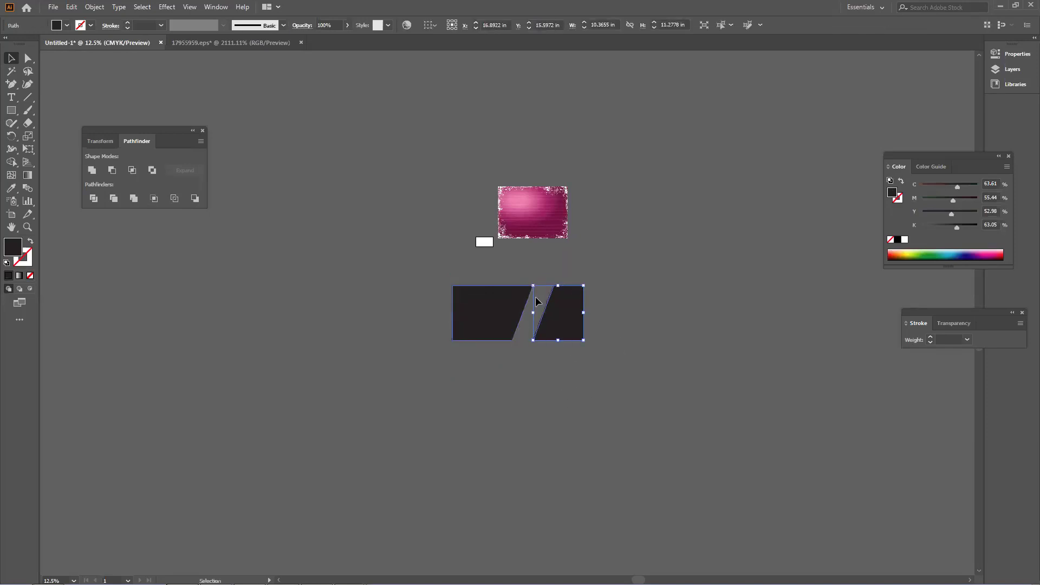
- Delete both black pieces and draw a 3.5 by 2 in black rectangle that exactly covers the artboard
{"action": "key", "text": "ctrl+a"}
{"action": "key", "text": "Delete"}
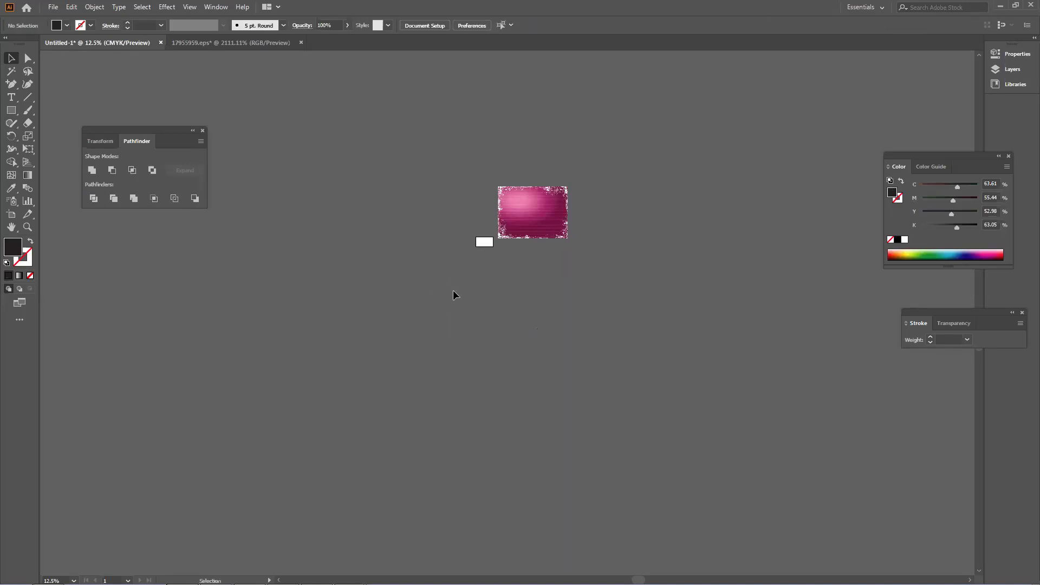
{"action": "scroll", "coordinate": [549, 260], "scroll_direction": "up", "scroll_amount": 3}
{"action": "key", "text": "ctrl+1"}
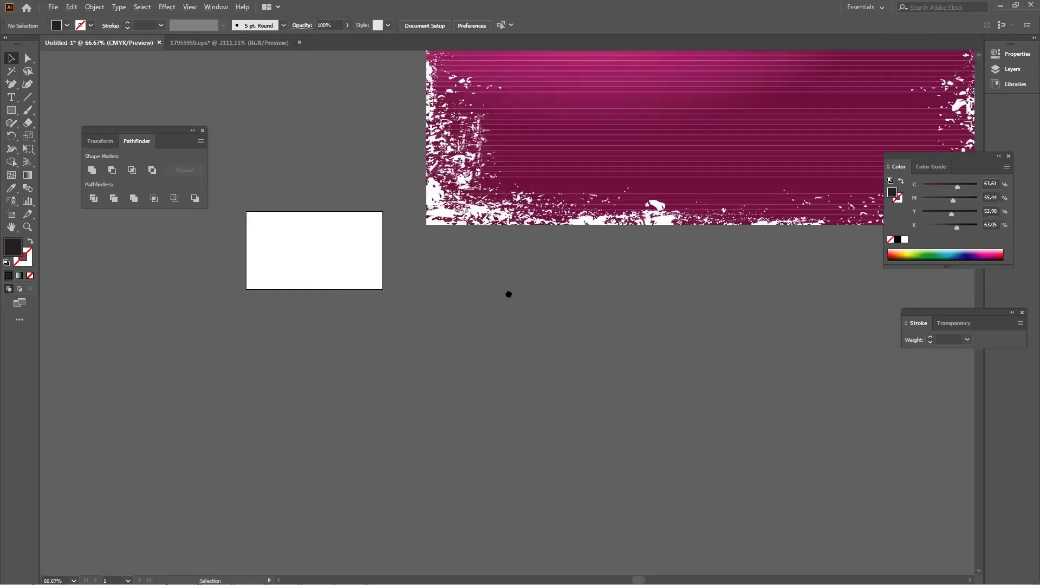
{"action": "left_click_drag", "start_coordinate": [11, 109], "coordinate": [55, 111]}
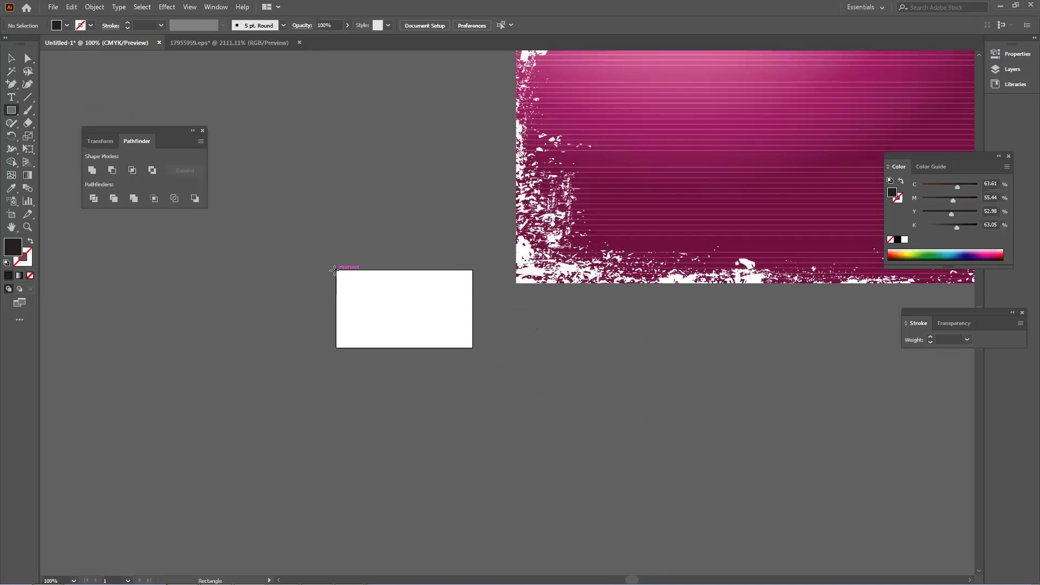
{"action": "left_click_drag", "start_coordinate": [338, 271], "coordinate": [473, 348]}
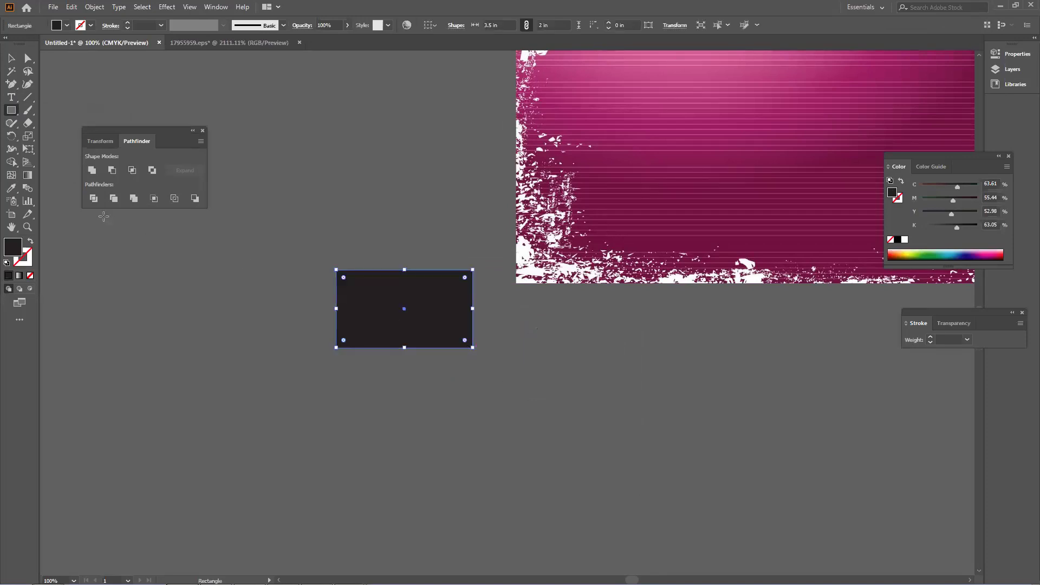
- Draw a diagonal line across the artboard rectangle, split the rectangle along it with Pathfinder Divide, and ungroup the pieces
{"action": "key", "text": "backslash"}
{"action": "left_click_drag", "start_coordinate": [443, 251], "coordinate": [392, 379]}
{"action": "left_click", "coordinate": [7, 61]}
{"action": "left_click_drag", "start_coordinate": [359, 215], "coordinate": [445, 354]}
{"action": "left_click", "coordinate": [93, 199]}
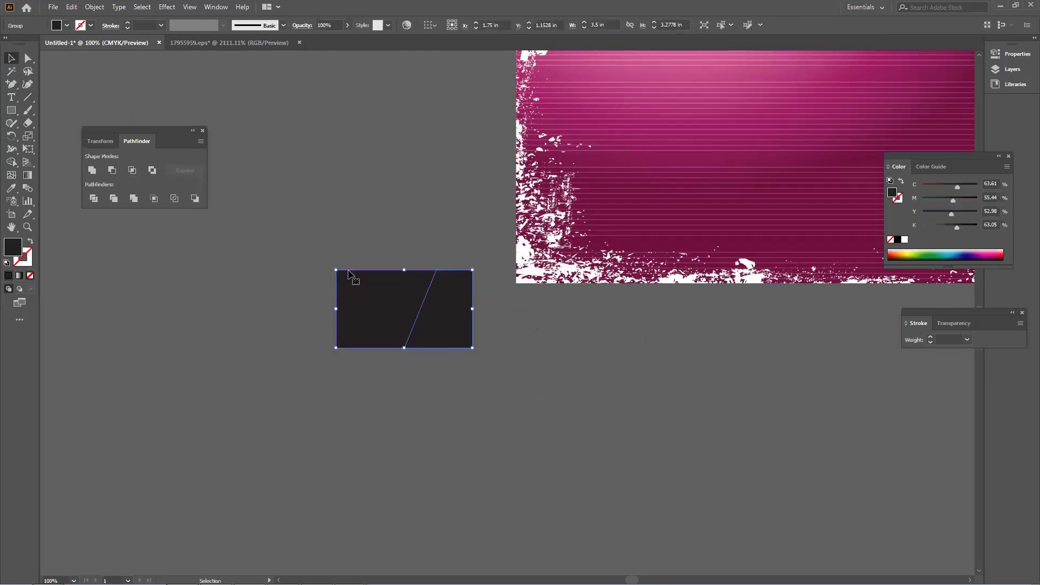
{"action": "right_click", "coordinate": [440, 302]}
{"action": "left_click", "coordinate": [471, 393]}
- Shrink the pink texture to about 4.68 by 3.5 in and place it behind the card's right piece
{"action": "left_click_drag", "start_coordinate": [591, 241], "coordinate": [634, 386]}
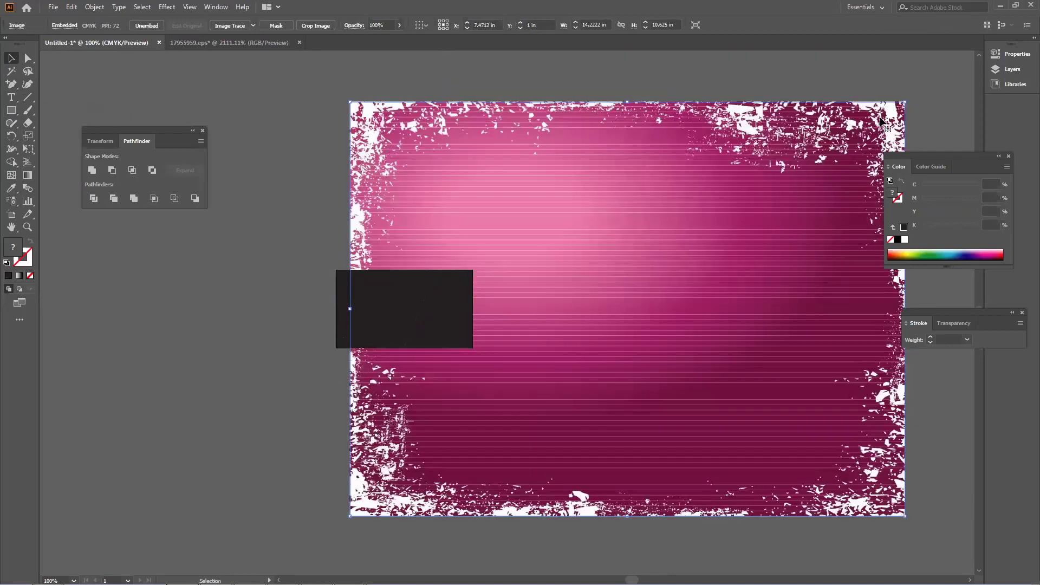
{"action": "left_click_drag", "start_coordinate": [904, 102], "coordinate": [534, 379]}
{"action": "left_click_drag", "start_coordinate": [436, 428], "coordinate": [483, 324]}
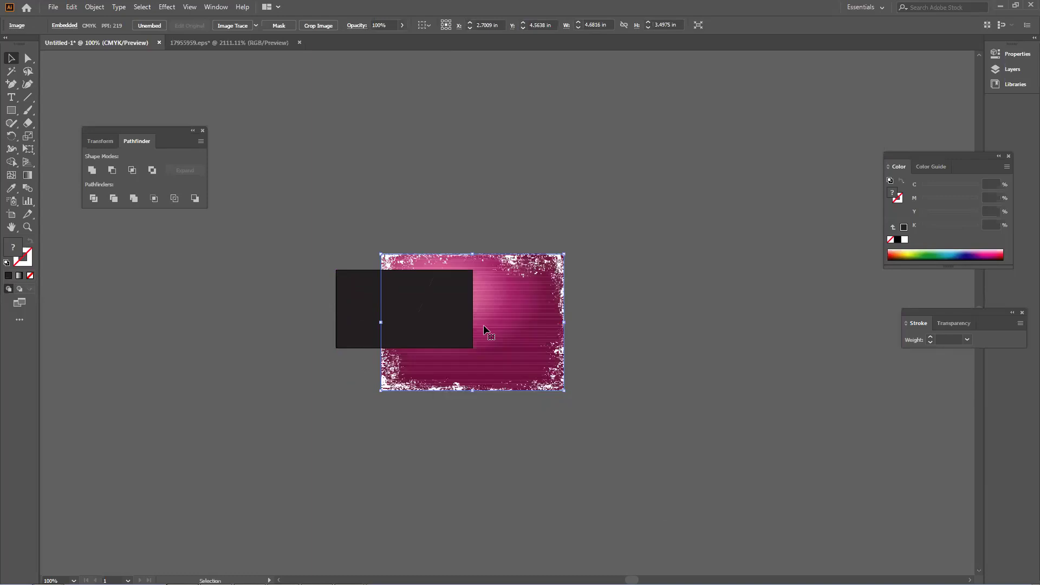
- Make a clipping mask of the pink texture with the slanted right piece and check its lower edge
{"action": "right_click", "coordinate": [476, 331]}
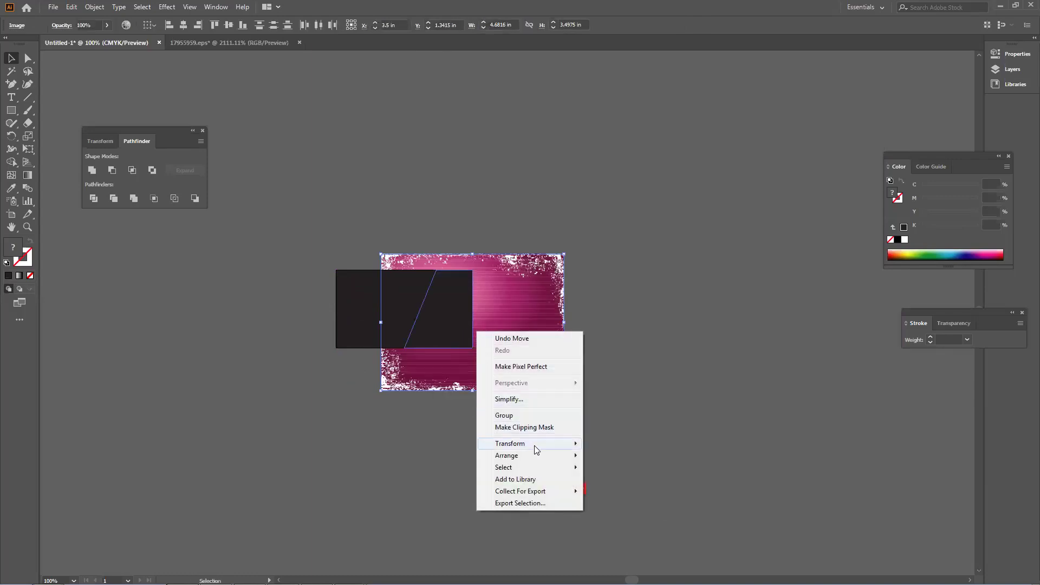
{"action": "left_click", "coordinate": [520, 427]}
{"action": "left_click", "coordinate": [598, 387]}
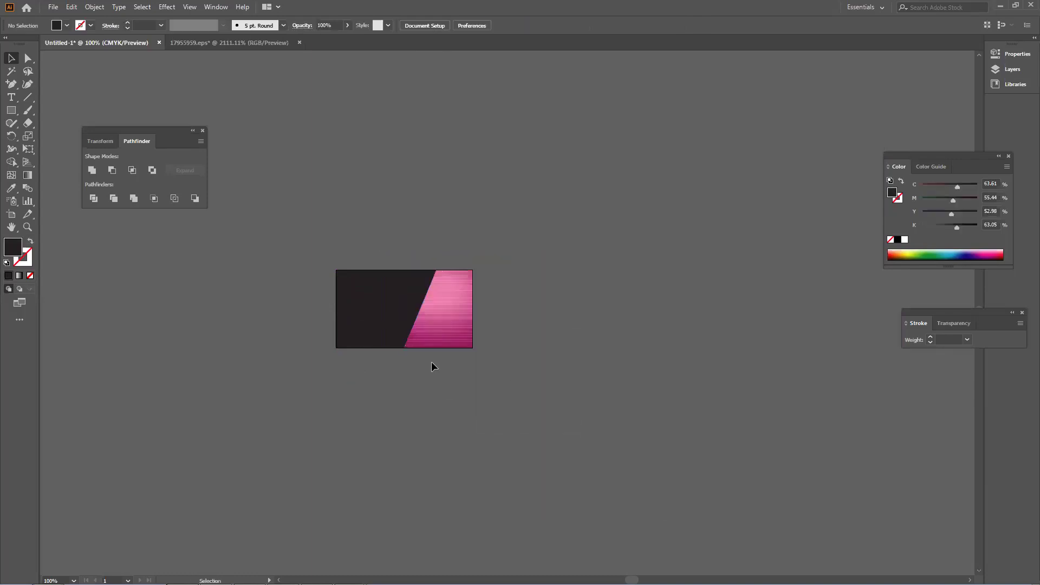
{"action": "scroll", "coordinate": [431, 361], "scroll_direction": "up", "scroll_amount": 4}
{"action": "scroll", "coordinate": [431, 344], "scroll_direction": "up", "scroll_amount": 1}
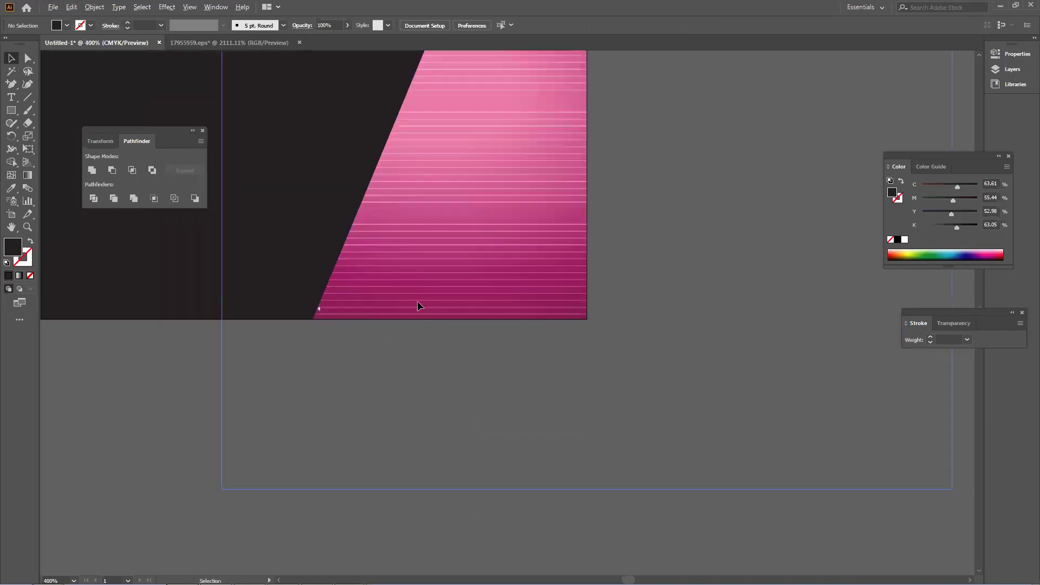
{"action": "left_click", "coordinate": [418, 304]}
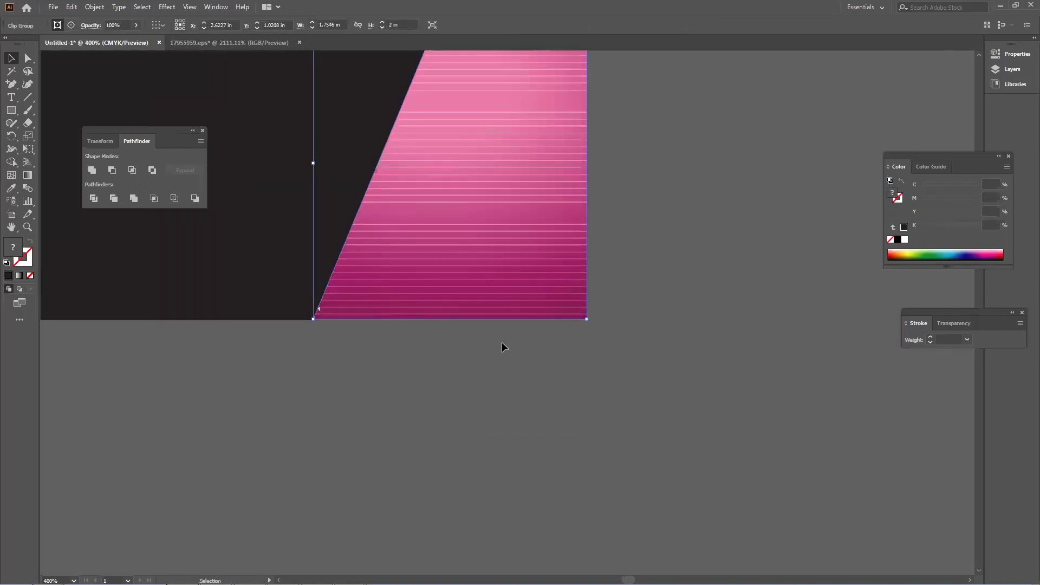
{"action": "scroll", "coordinate": [500, 345], "scroll_direction": "down", "scroll_amount": 3}
{"action": "left_click", "coordinate": [657, 332]}
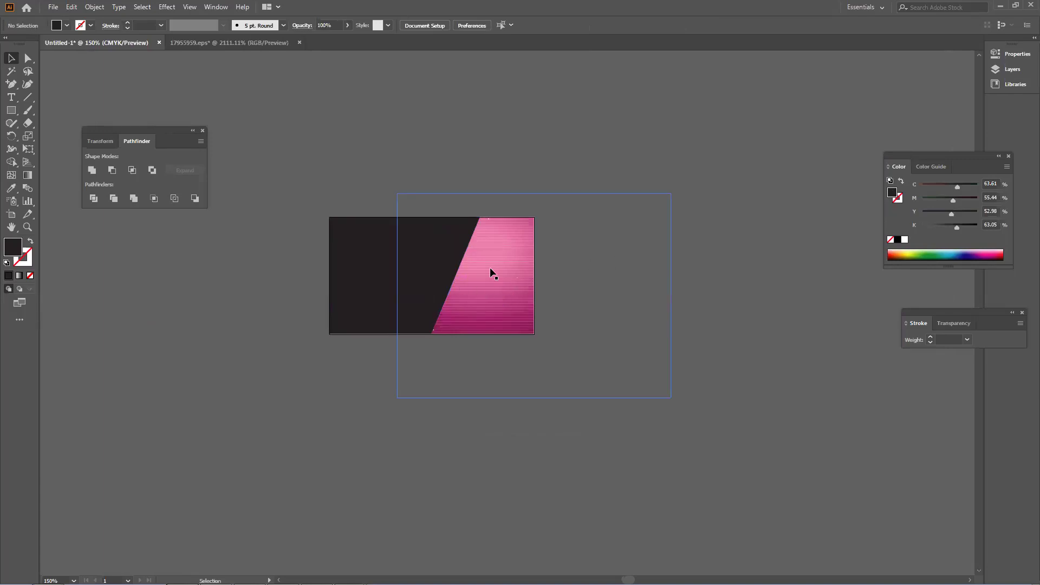
- Open the Save for Web (Legacy) export and clip the exported image to the artboard
{"action": "left_click", "coordinate": [53, 5]}
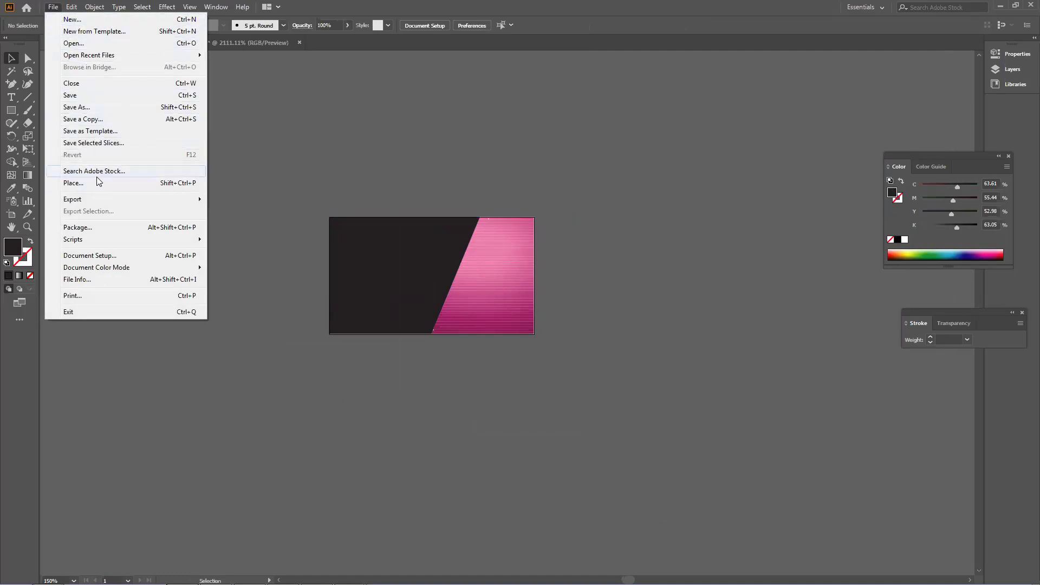
{"action": "mouse_move", "coordinate": [85, 198]}
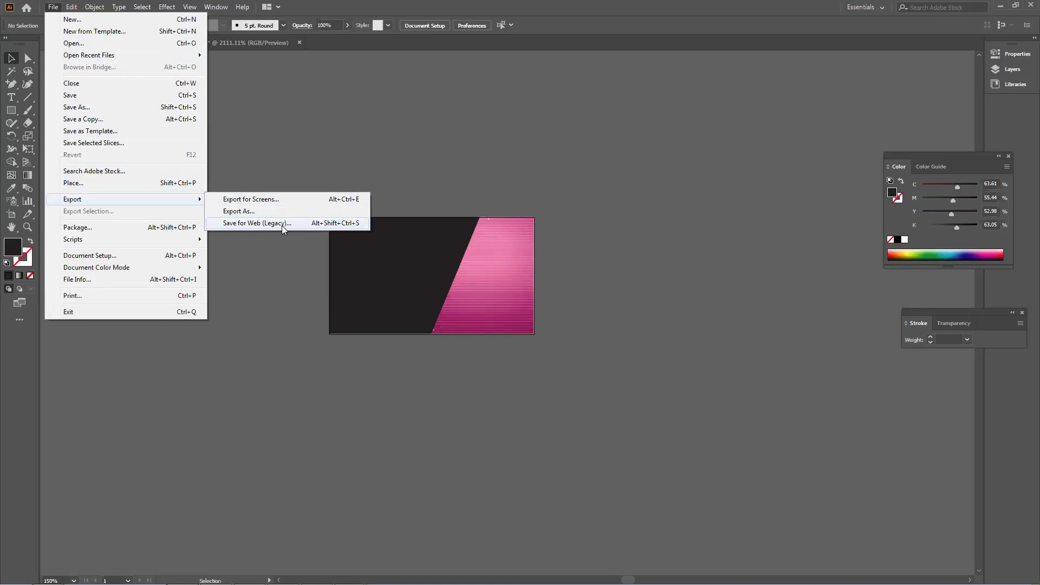
{"action": "left_click", "coordinate": [282, 225]}
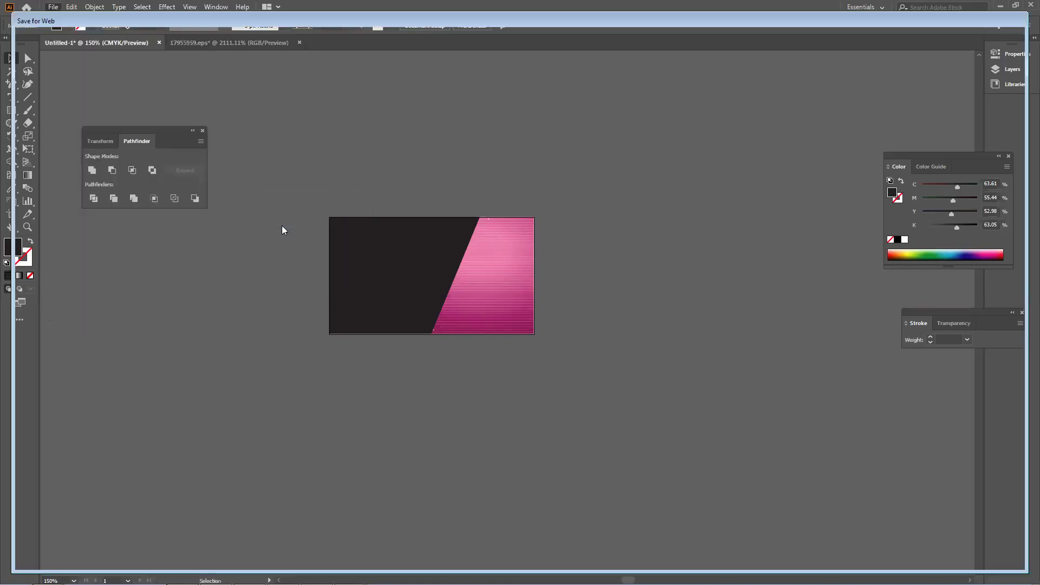
{"action": "left_click", "coordinate": [964, 213]}
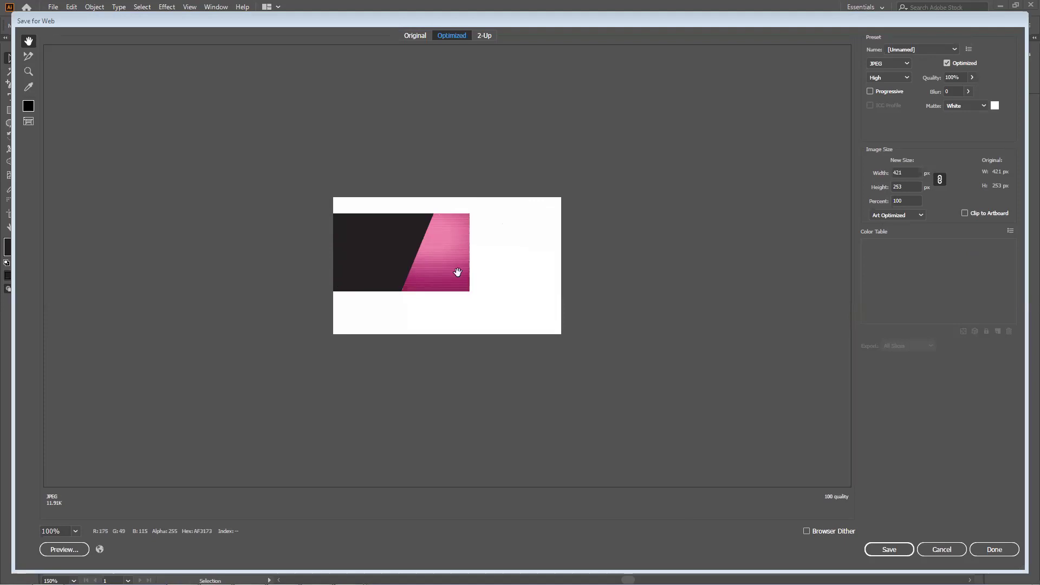
{"action": "left_click", "coordinate": [984, 212]}
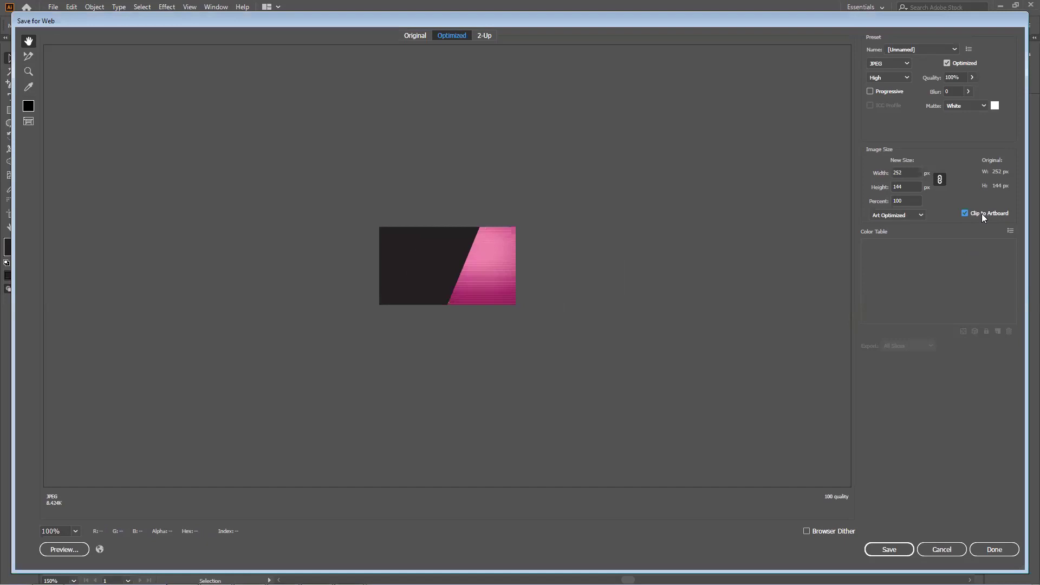
{"action": "left_click", "coordinate": [982, 214]}
{"action": "left_click", "coordinate": [982, 213]}
- Scale the export image size to 700 percent and apply it to the preview
{"action": "left_click", "coordinate": [910, 201]}
{"action": "left_click_drag", "start_coordinate": [911, 201], "coordinate": [871, 202]}
{"action": "type", "text": "70"}
{"action": "left_click", "coordinate": [906, 186]}
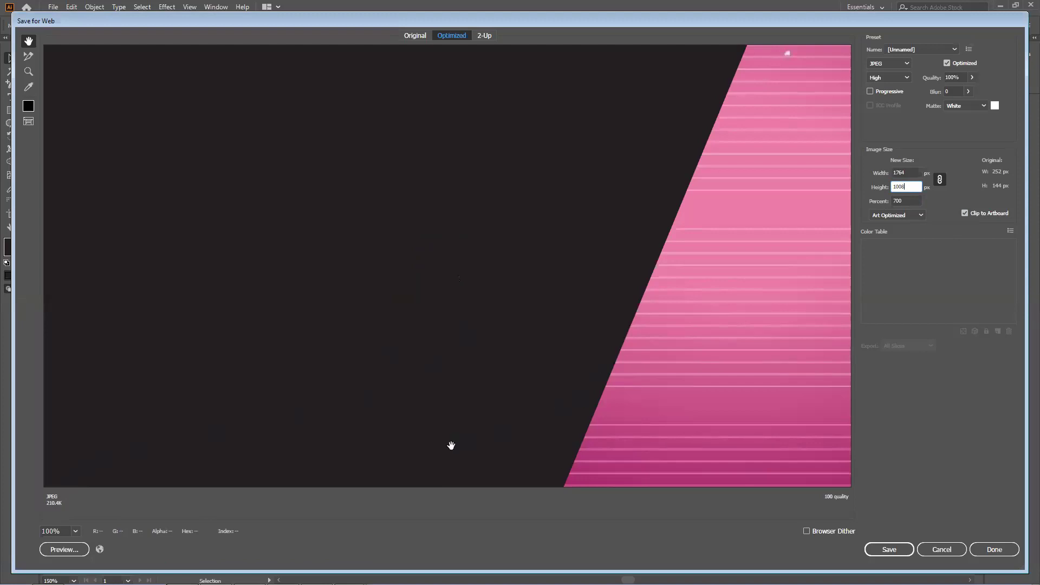
{"action": "left_click", "coordinate": [733, 384]}
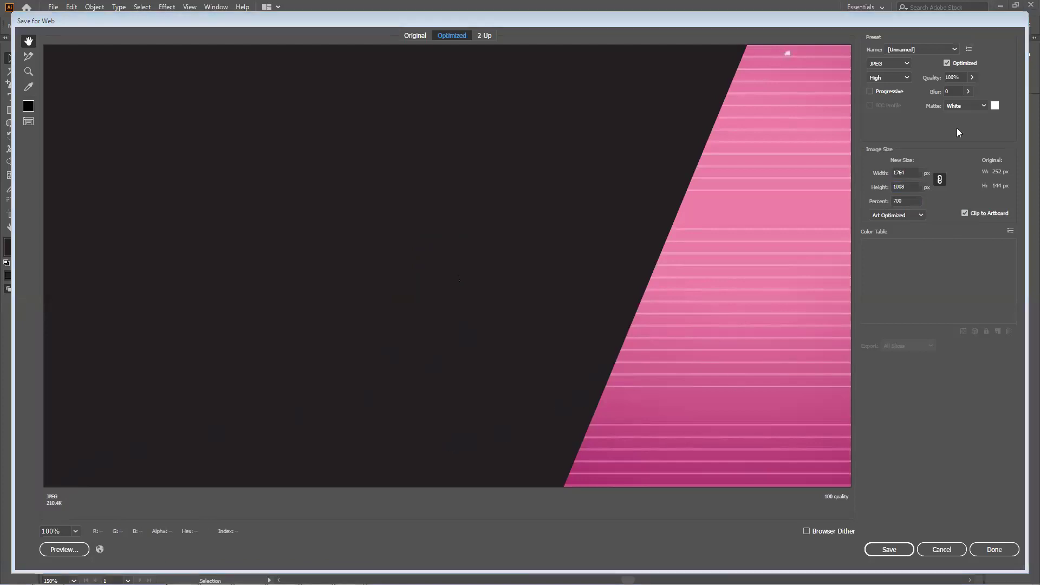
- Try the GIF export format, then return the format to JPEG
{"action": "left_click", "coordinate": [890, 64]}
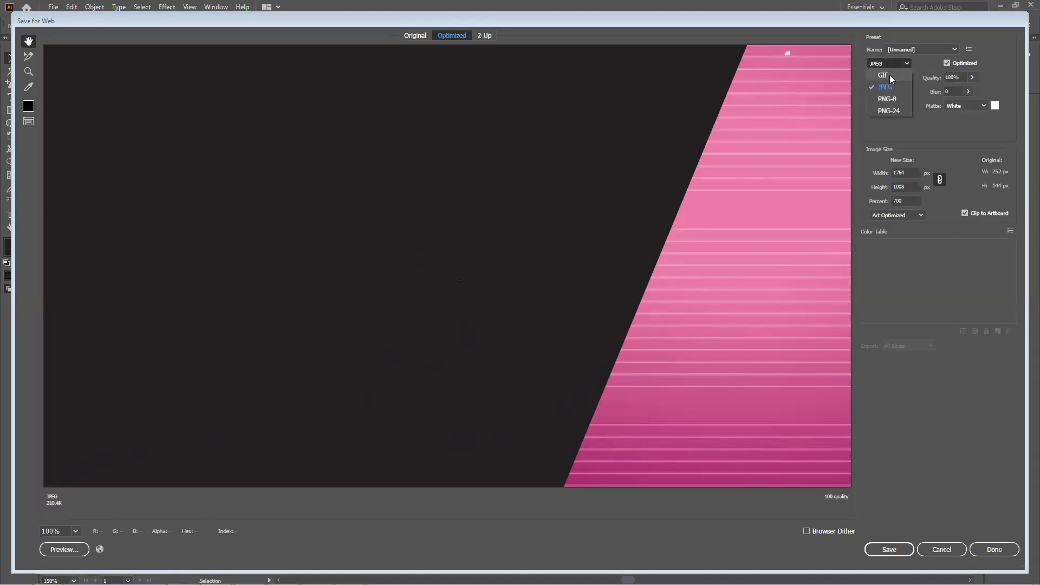
{"action": "left_click", "coordinate": [889, 75]}
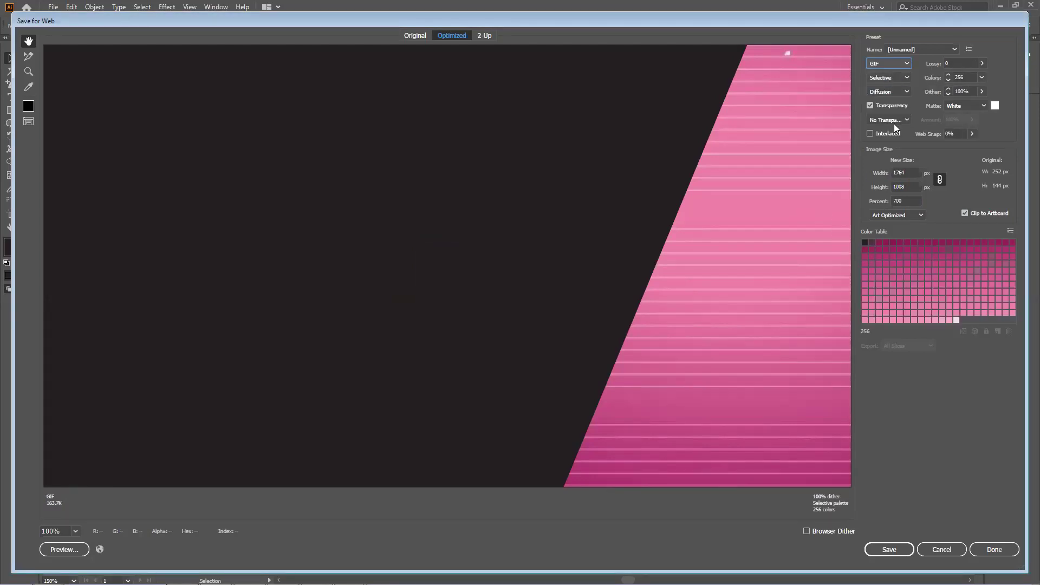
{"action": "left_click", "coordinate": [893, 62]}
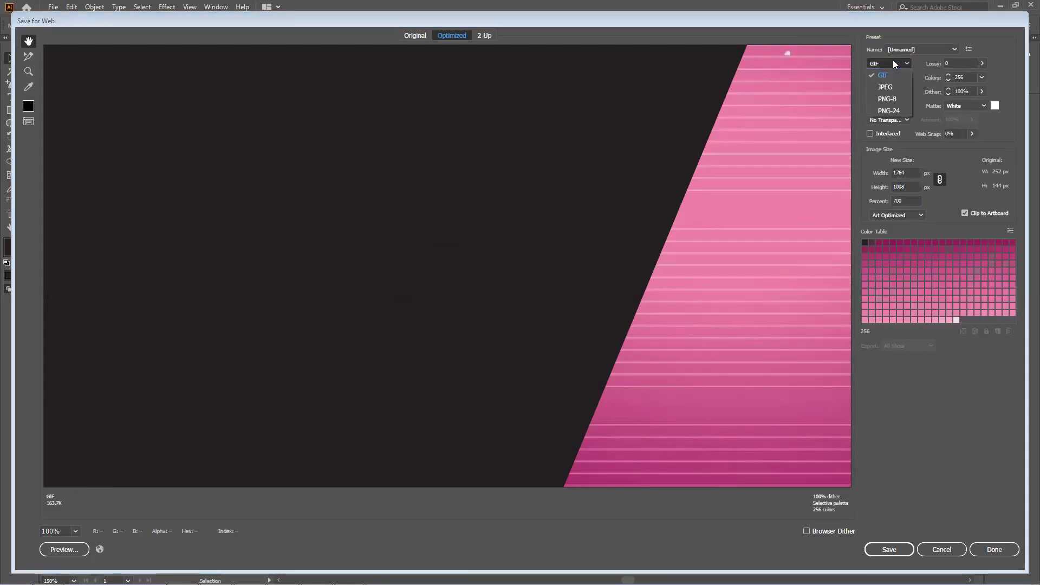
{"action": "left_click", "coordinate": [893, 89]}
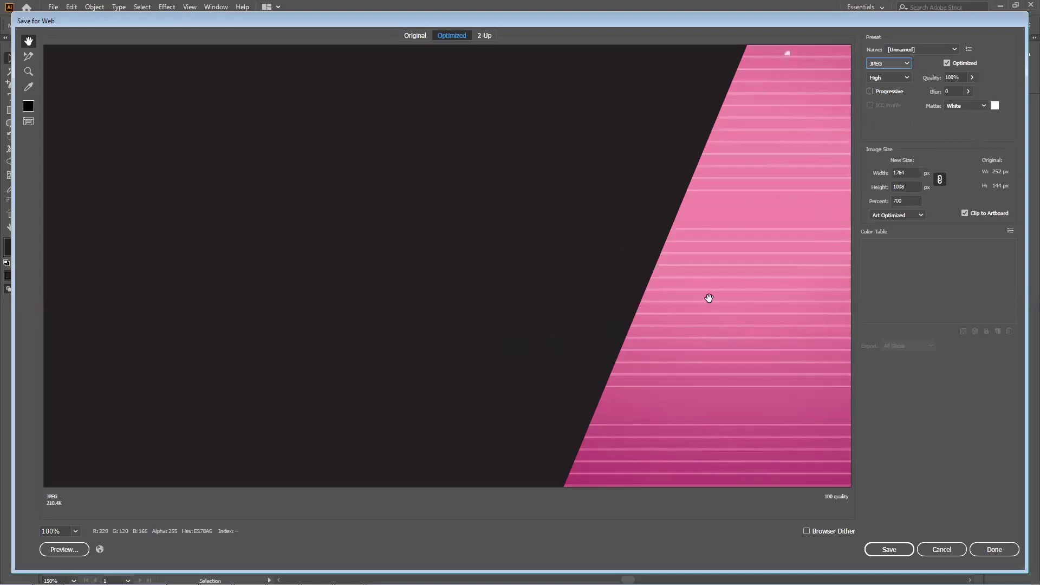
- Set the export scale to 100 percent and cancel the file saving dialog
{"action": "left_click", "coordinate": [899, 200]}
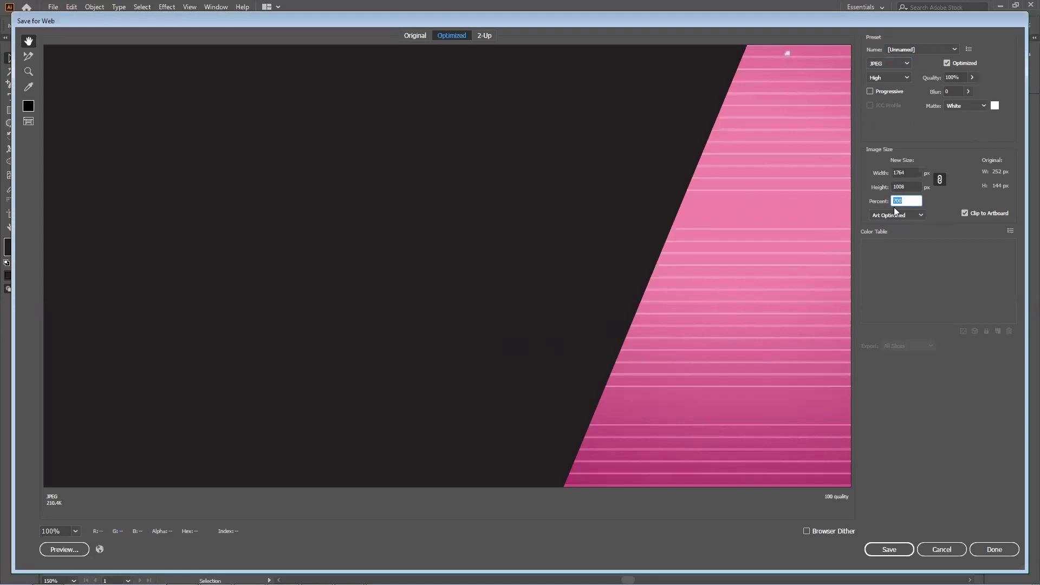
{"action": "type", "text": "100"}
{"action": "key", "text": "Return"}
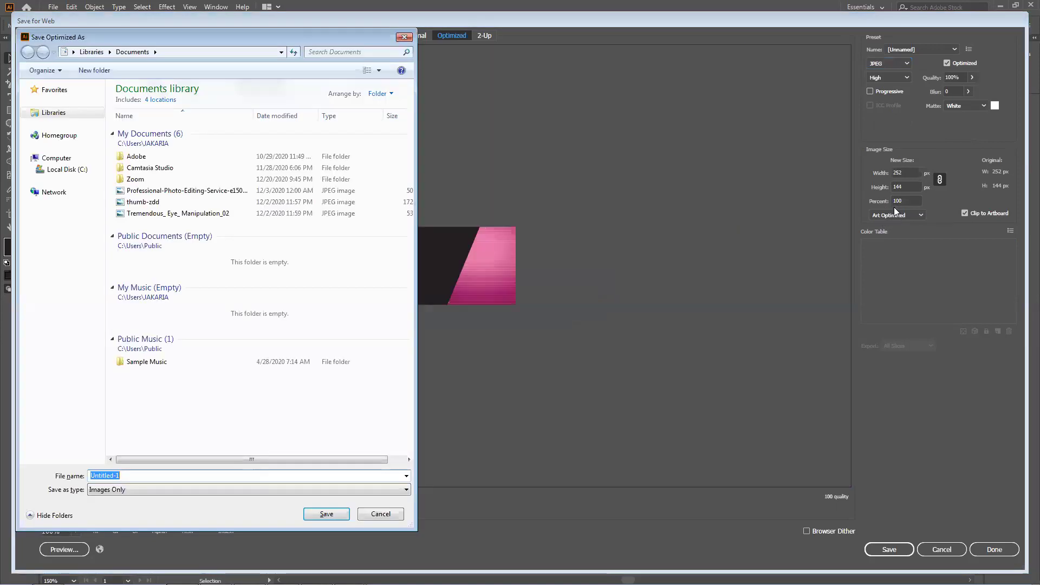
{"action": "left_click", "coordinate": [388, 516]}
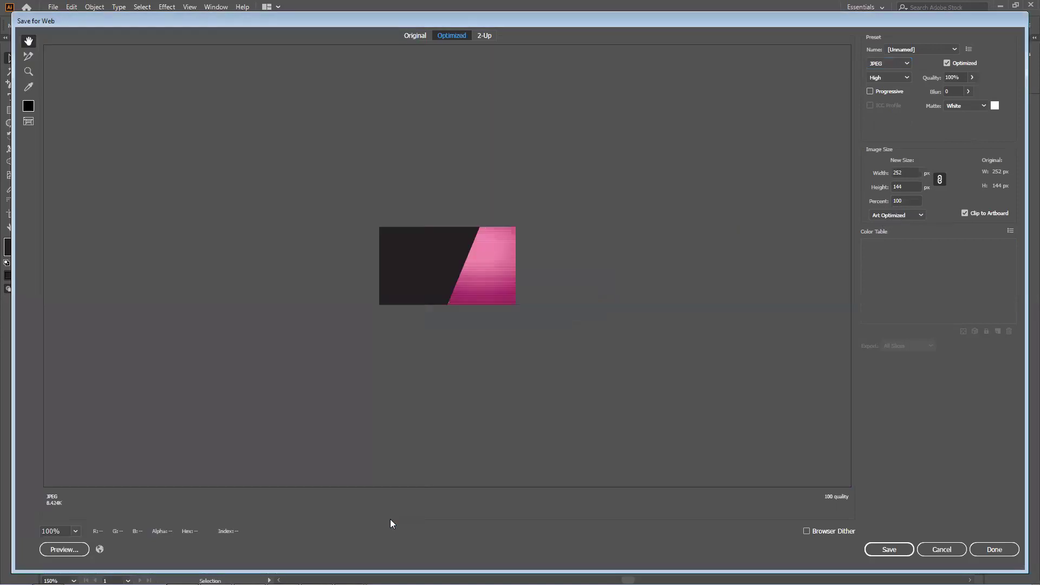
- Enlarge the export to 700 percent again and refresh the preview
{"action": "double_click", "coordinate": [905, 201]}
{"action": "type", "text": "700"}
{"action": "left_click", "coordinate": [919, 186]}
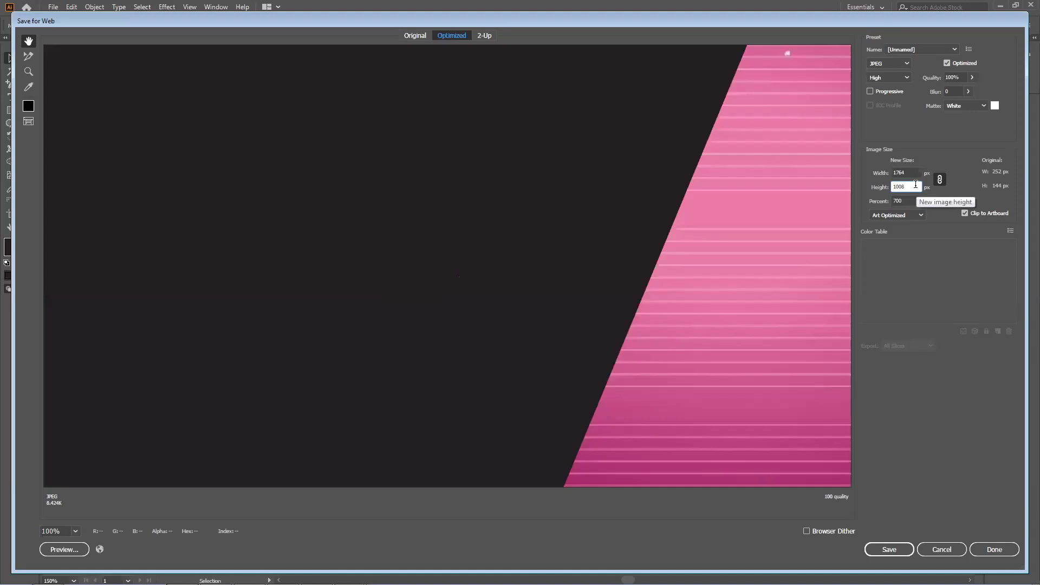
- Reset the export scale to 100 percent to compare sizes, dismissing the file saving dialog
{"action": "left_click", "coordinate": [906, 199]}
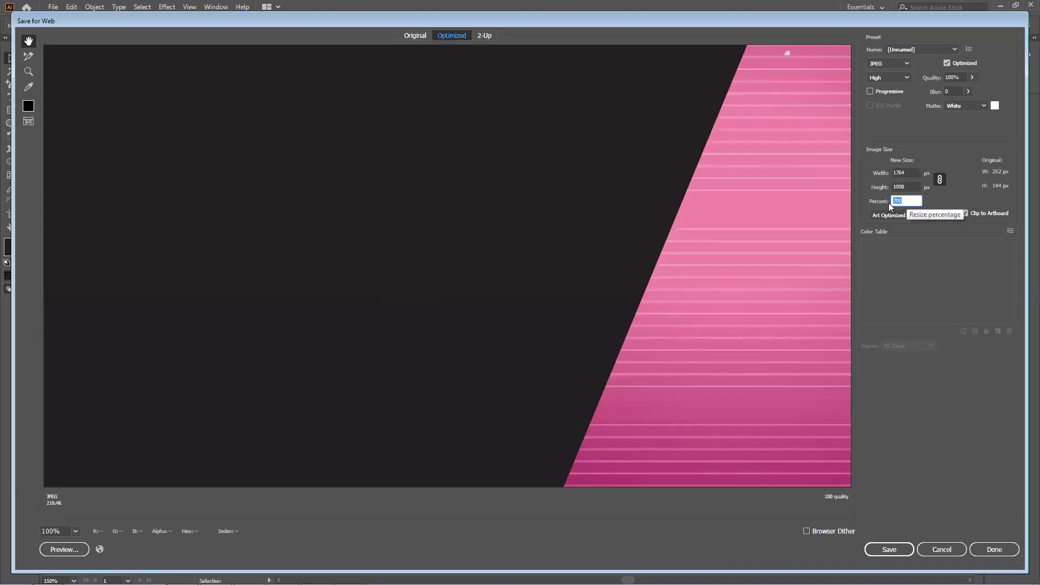
{"action": "type", "text": "100"}
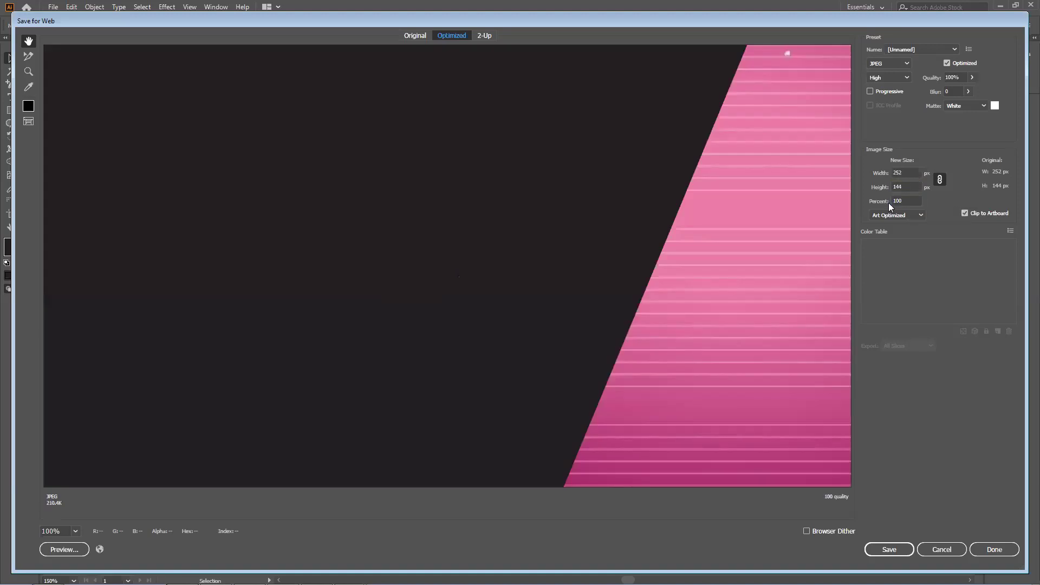
{"action": "key", "text": "Return"}
{"action": "left_click", "coordinate": [364, 515]}
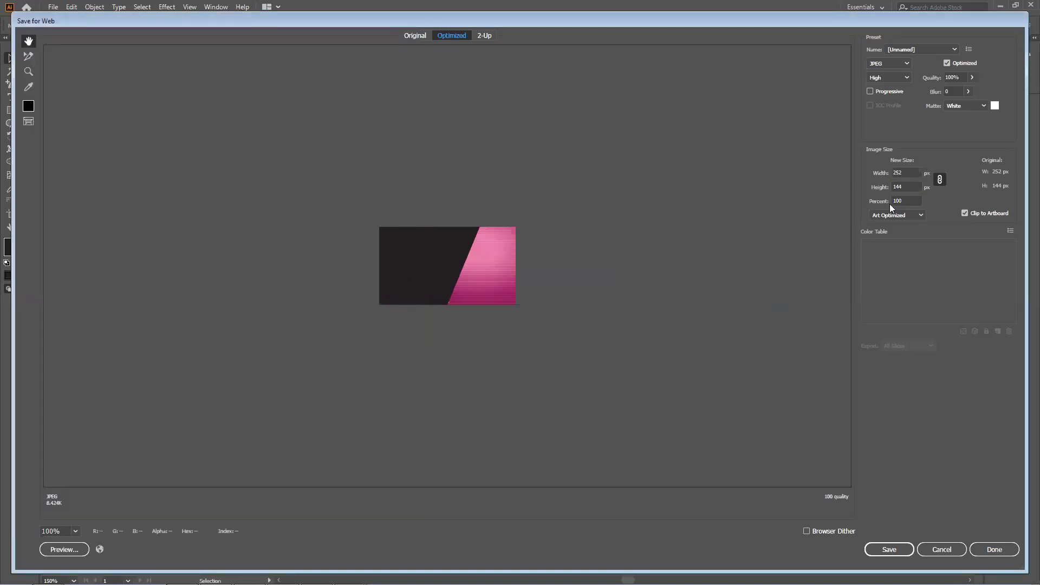
- Set the export scale to 800 percent
{"action": "left_click_drag", "start_coordinate": [916, 200], "coordinate": [879, 199]}
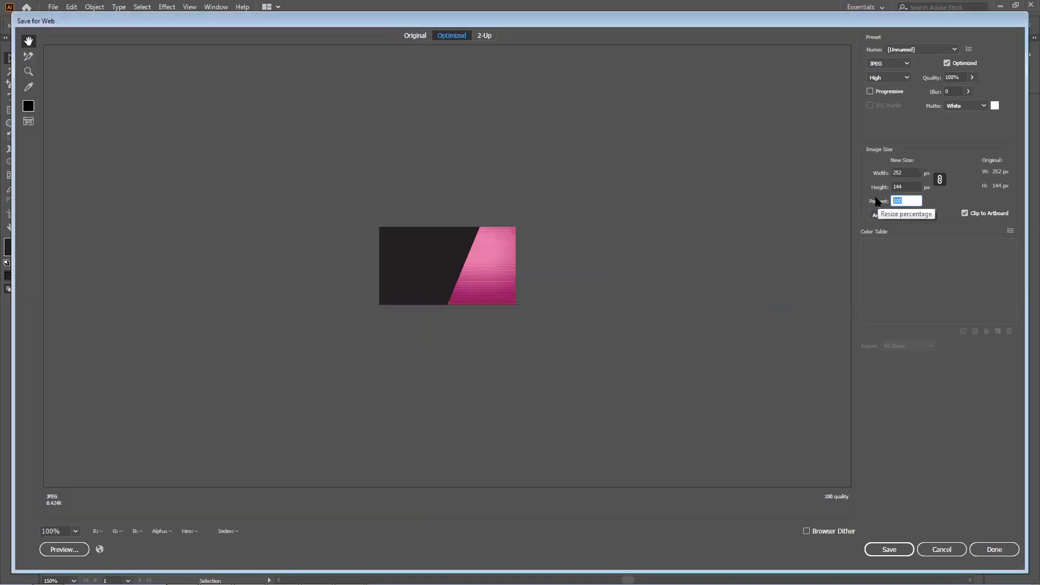
{"action": "type", "text": "8"}
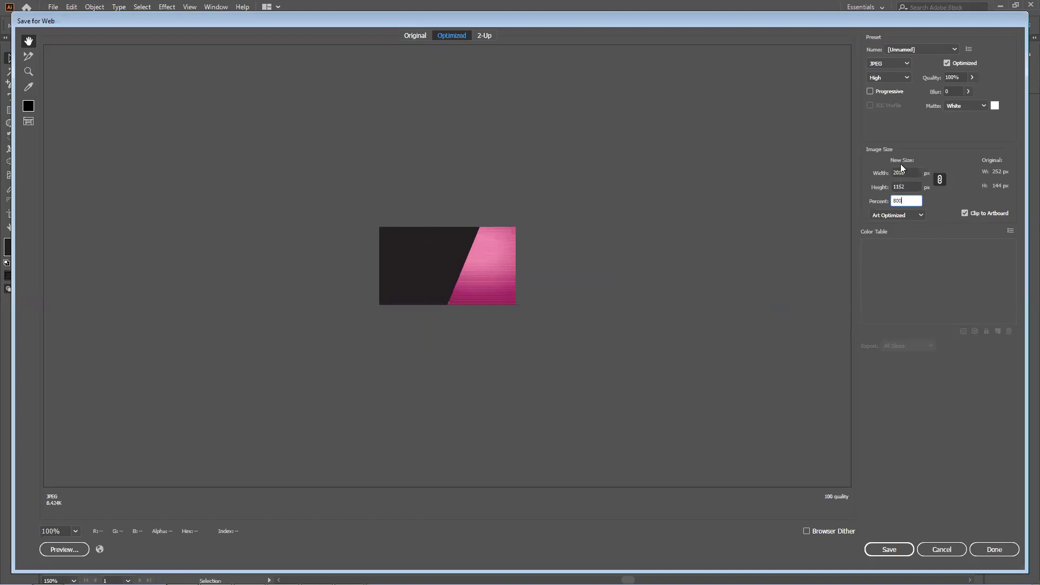
- Apply the 800 percent export scale and fit the whole image in the preview
{"action": "left_click", "coordinate": [907, 186]}
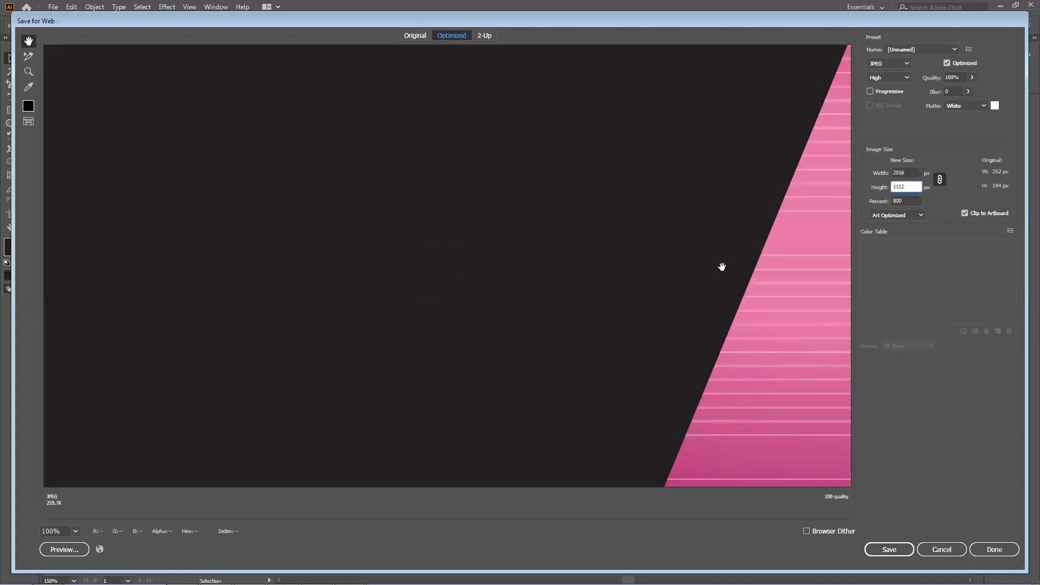
{"action": "left_click", "coordinate": [75, 531]}
{"action": "left_click", "coordinate": [98, 521]}
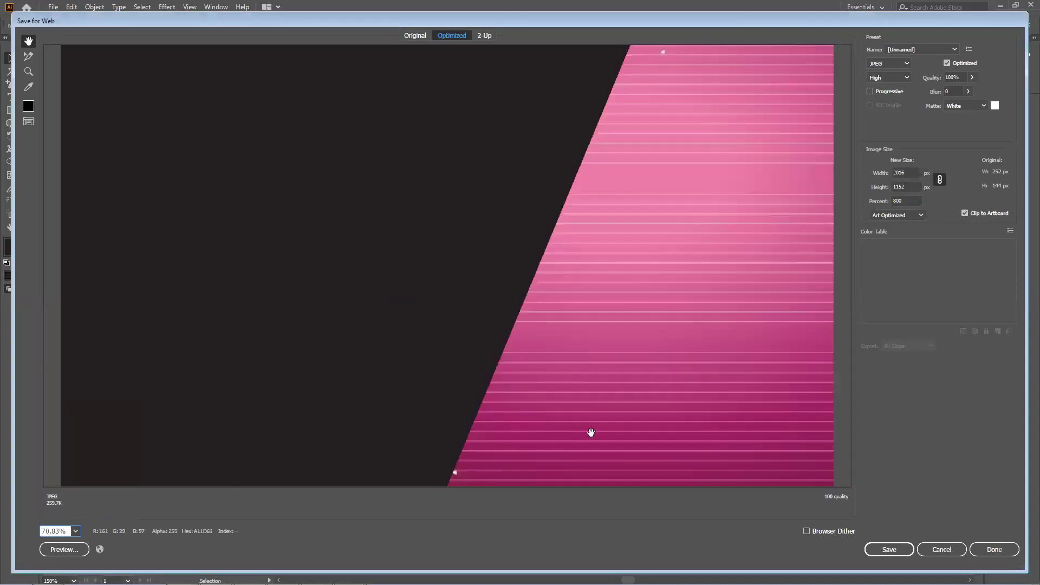
- Compare the None, Type Optimized and Art Optimized anti-aliasing options in the export preview, and cancel the export
{"action": "left_click", "coordinate": [922, 213]}
{"action": "left_click", "coordinate": [922, 213]}
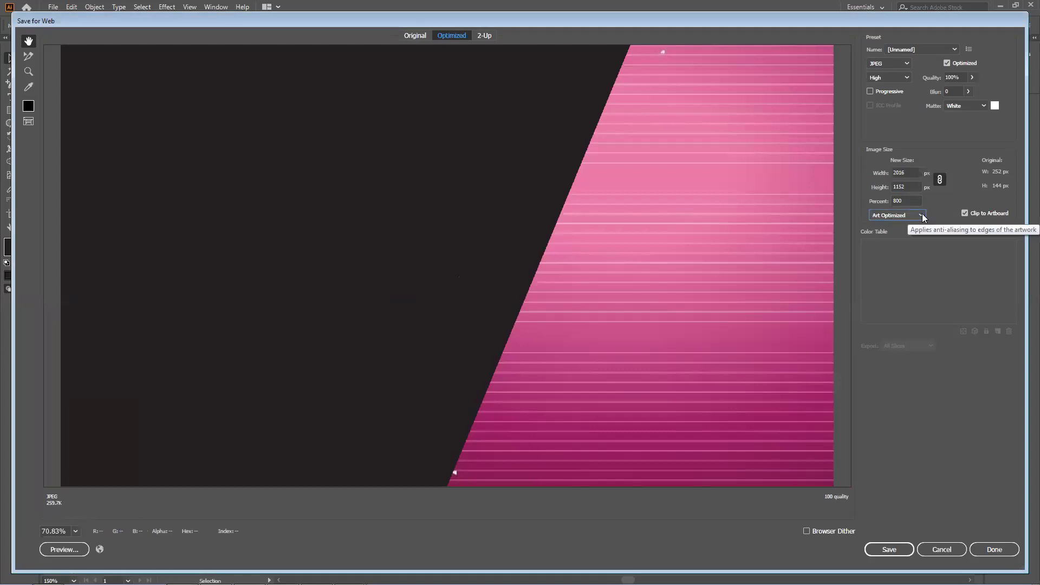
{"action": "left_click", "coordinate": [922, 213]}
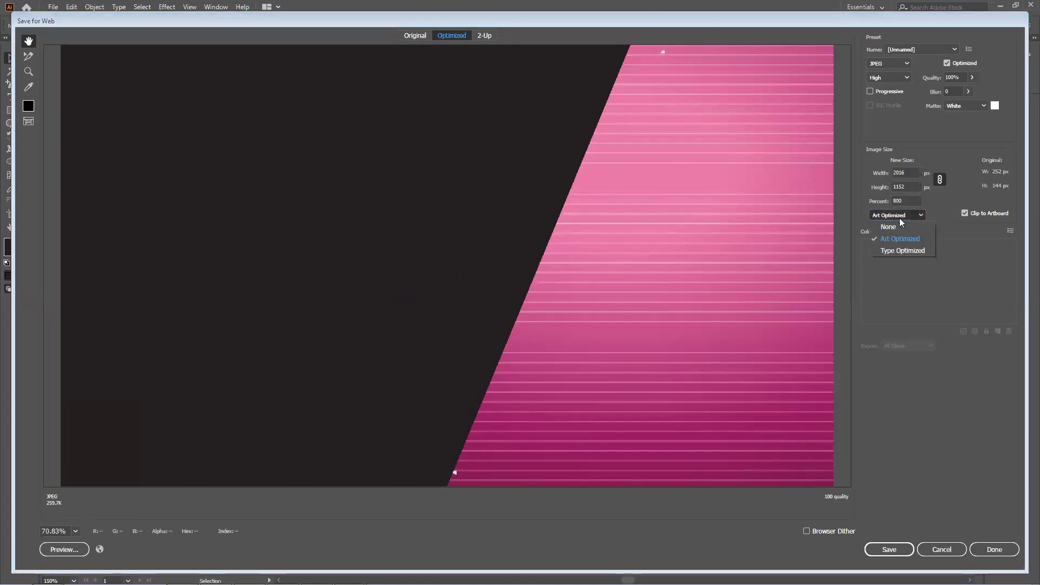
{"action": "left_click", "coordinate": [889, 227]}
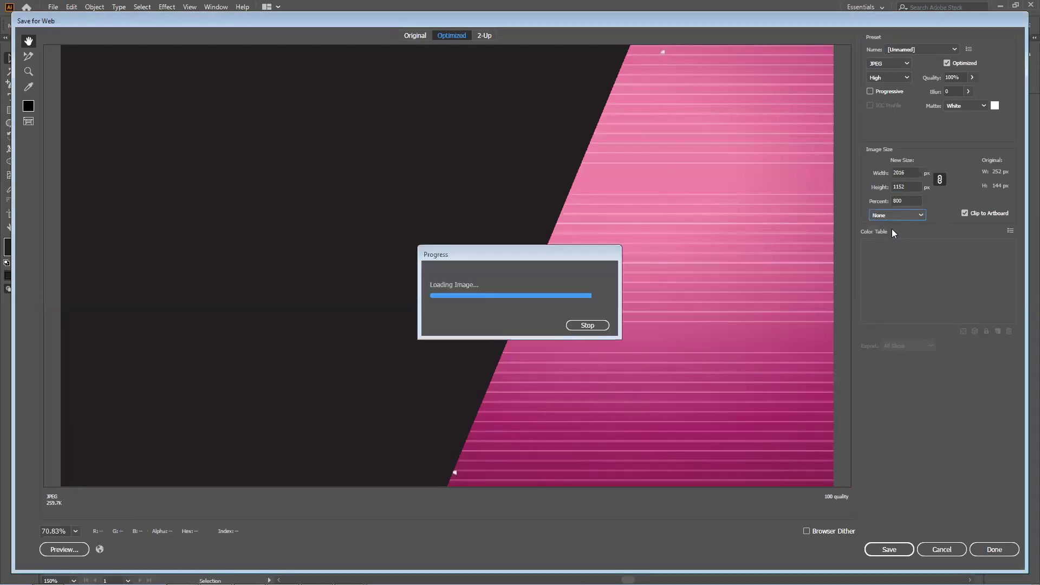
{"action": "left_click", "coordinate": [880, 213]}
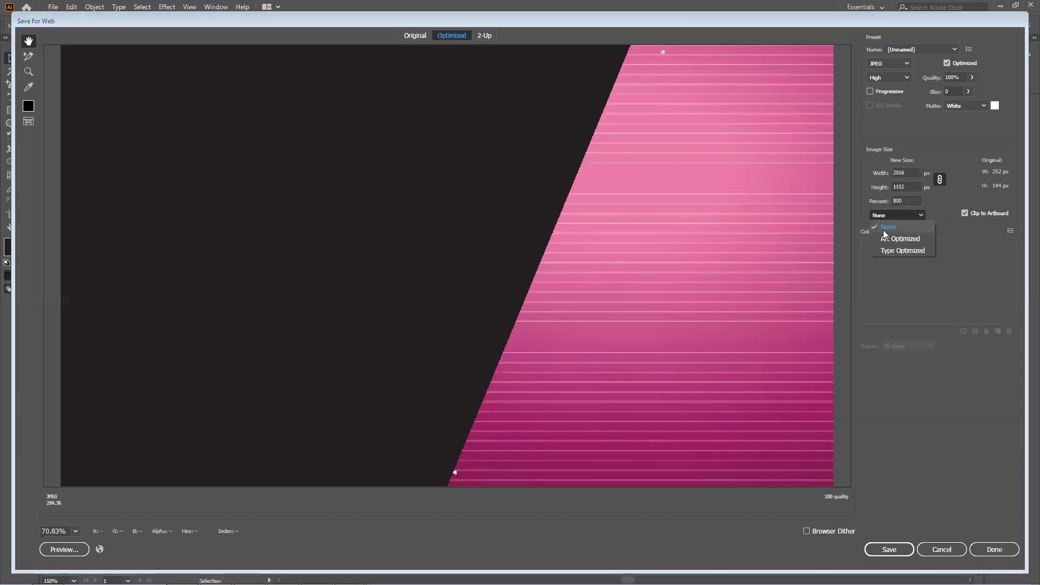
{"action": "left_click", "coordinate": [890, 234]}
{"action": "left_click", "coordinate": [893, 215]}
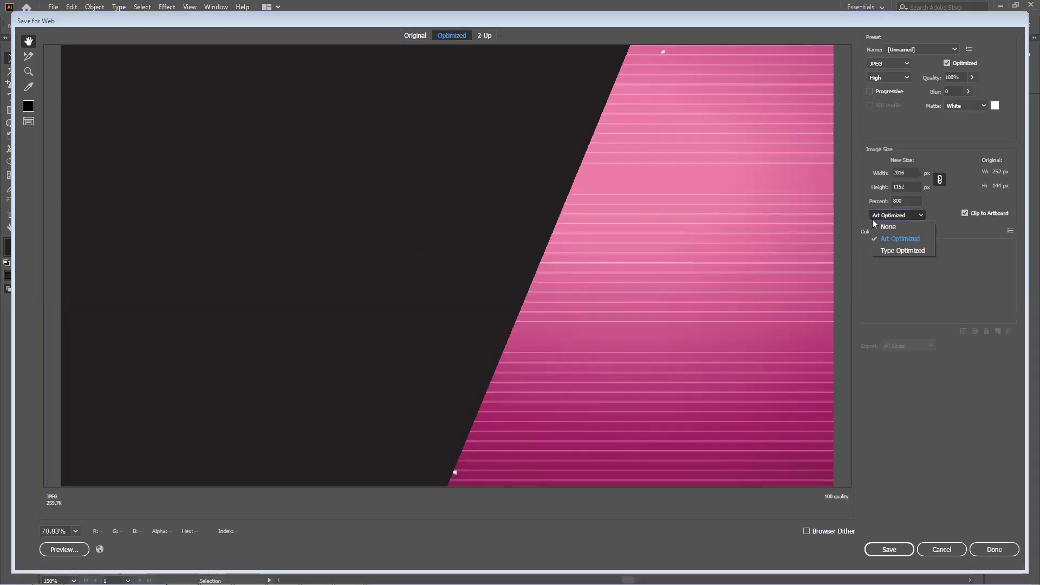
{"action": "left_click", "coordinate": [888, 242]}
{"action": "left_click", "coordinate": [886, 215]}
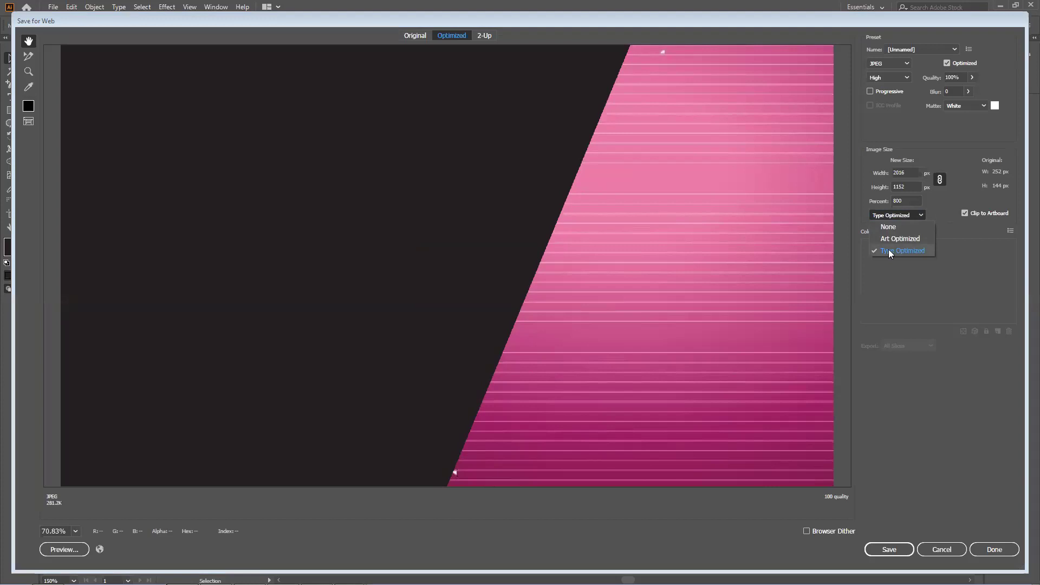
{"action": "left_click", "coordinate": [888, 249]}
{"action": "left_click", "coordinate": [888, 219]}
{"action": "left_click", "coordinate": [891, 234]}
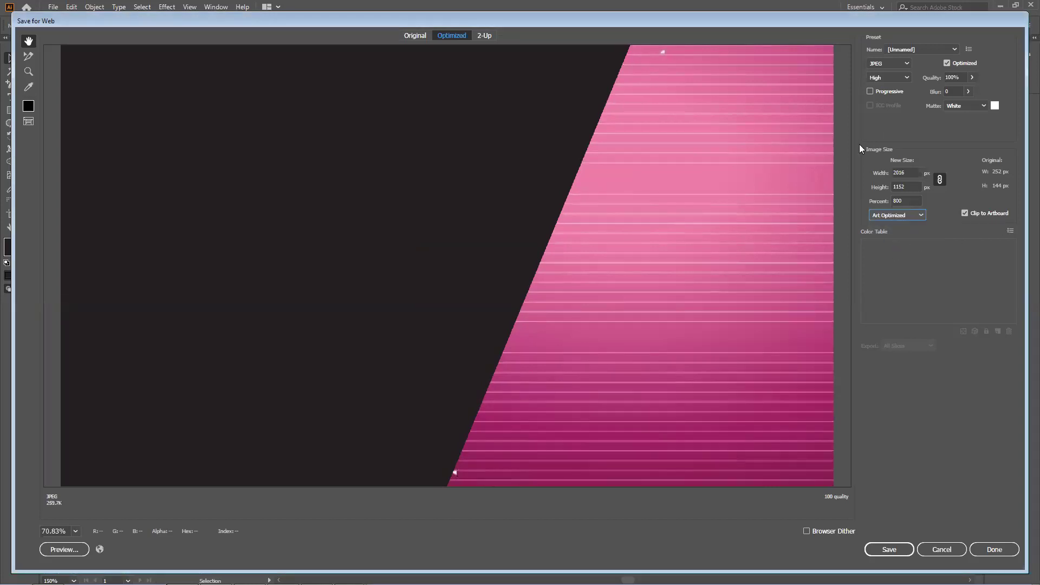
{"action": "left_click", "coordinate": [937, 550]}
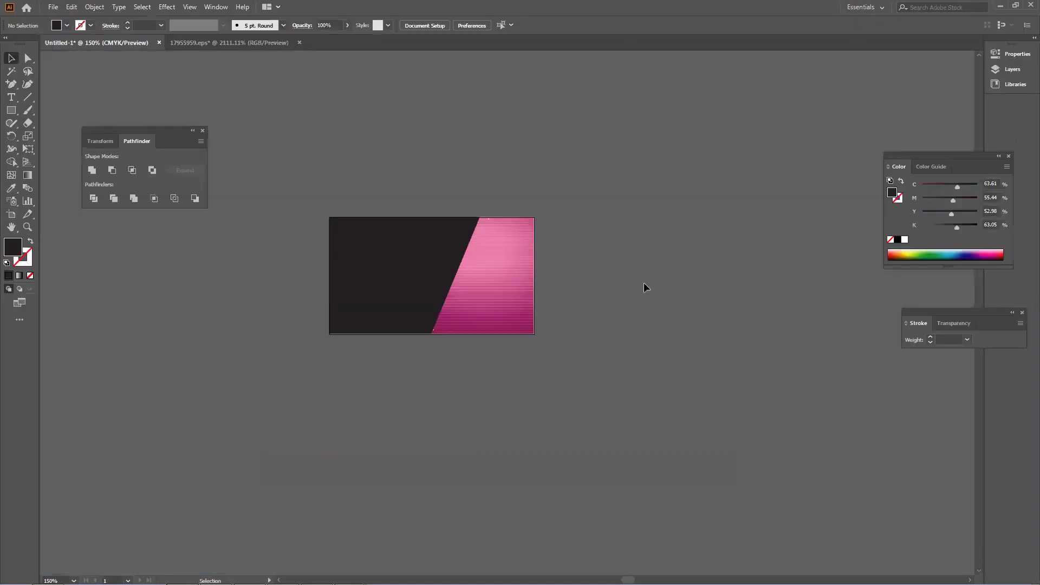
{"action": "left_click_drag", "start_coordinate": [405, 177], "coordinate": [539, 340]}
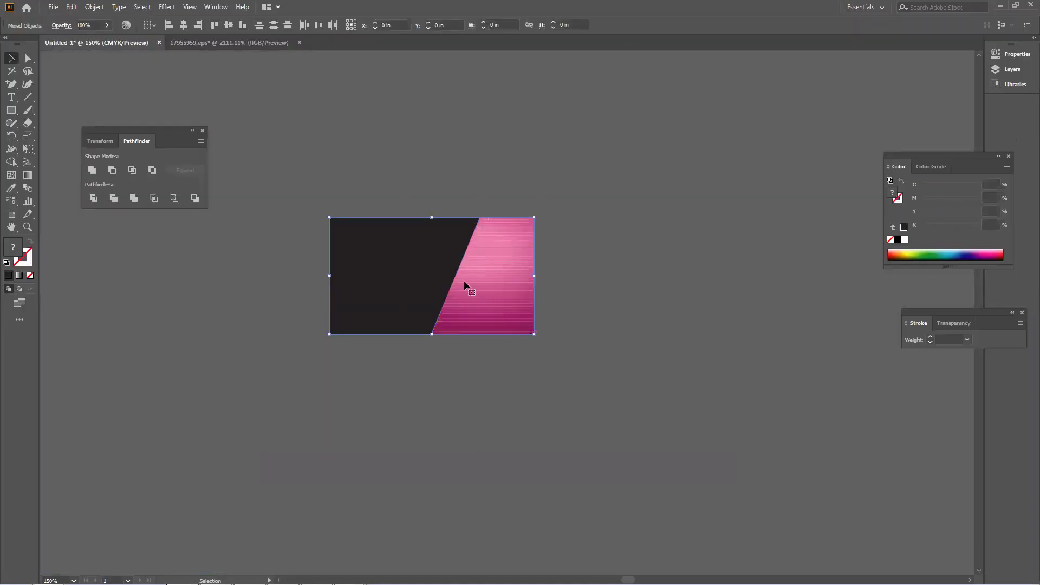
{"action": "left_click_drag", "start_coordinate": [453, 278], "coordinate": [627, 302]}
{"action": "key", "text": "ctrl+z"}
- Duplicate the artboard together with its card artwork to the right of the original
{"action": "left_click", "coordinate": [11, 214]}
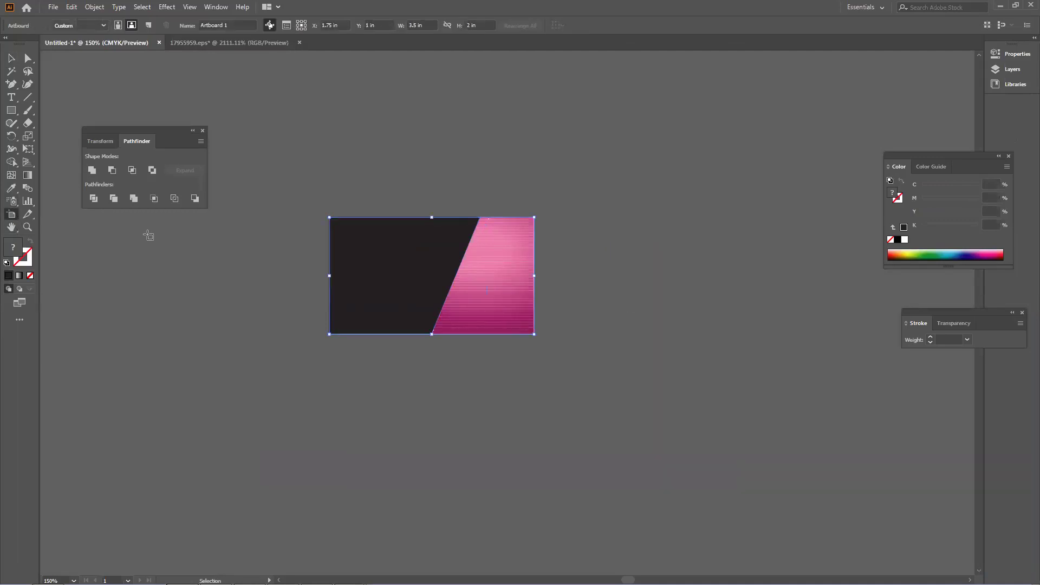
{"action": "left_click_drag", "start_coordinate": [434, 276], "coordinate": [727, 279]}
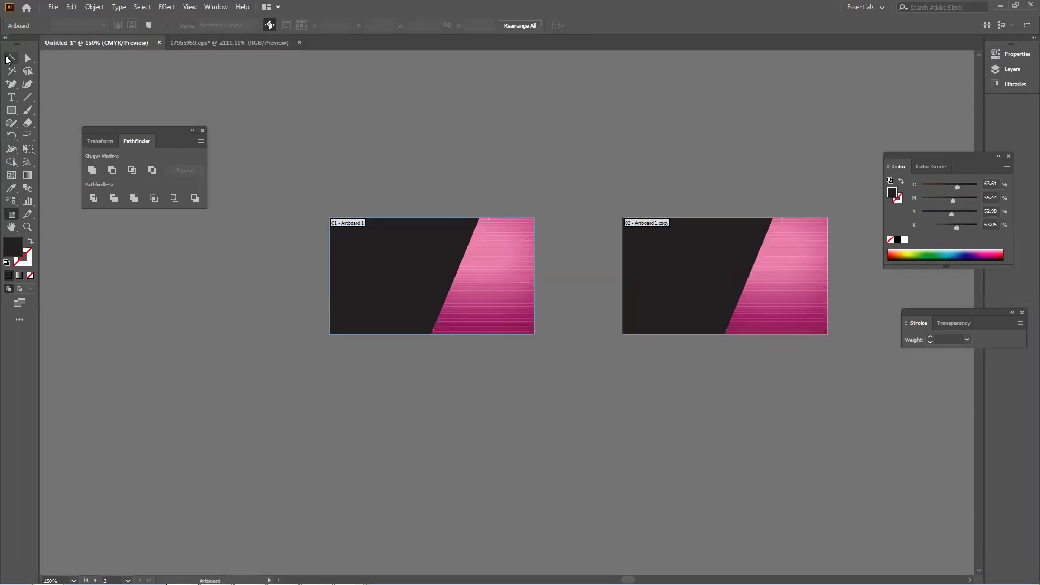
{"action": "key", "text": "v"}
{"action": "left_click_drag", "start_coordinate": [402, 176], "coordinate": [919, 518]}
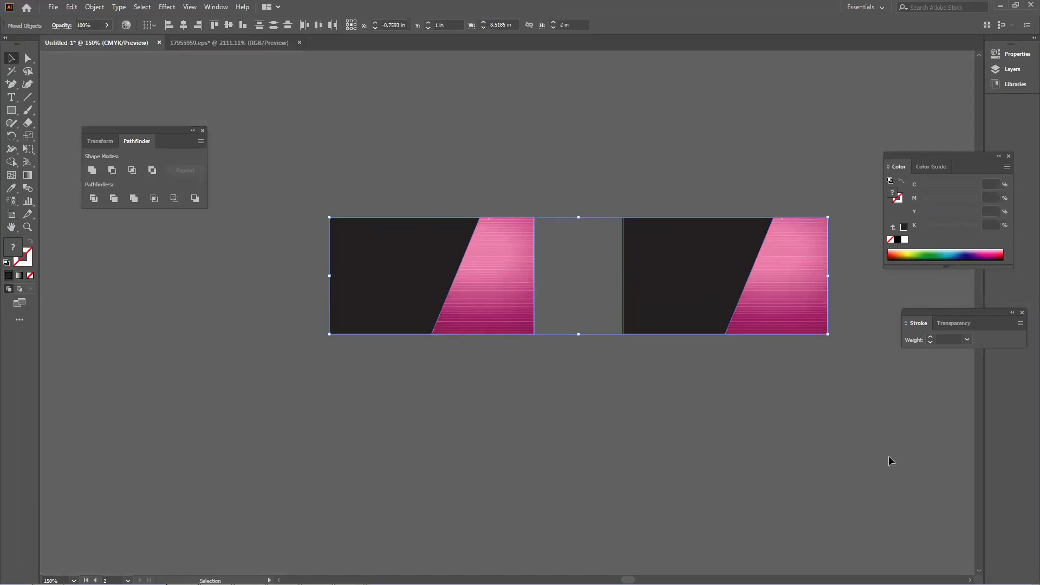
{"action": "left_click", "coordinate": [693, 367]}
- Open Save for Web, compare the preview with Clip to Artboard on and off, and cancel the export
{"action": "left_click", "coordinate": [70, 7]}
{"action": "left_click", "coordinate": [53, 7]}
{"action": "left_click", "coordinate": [53, 6]}
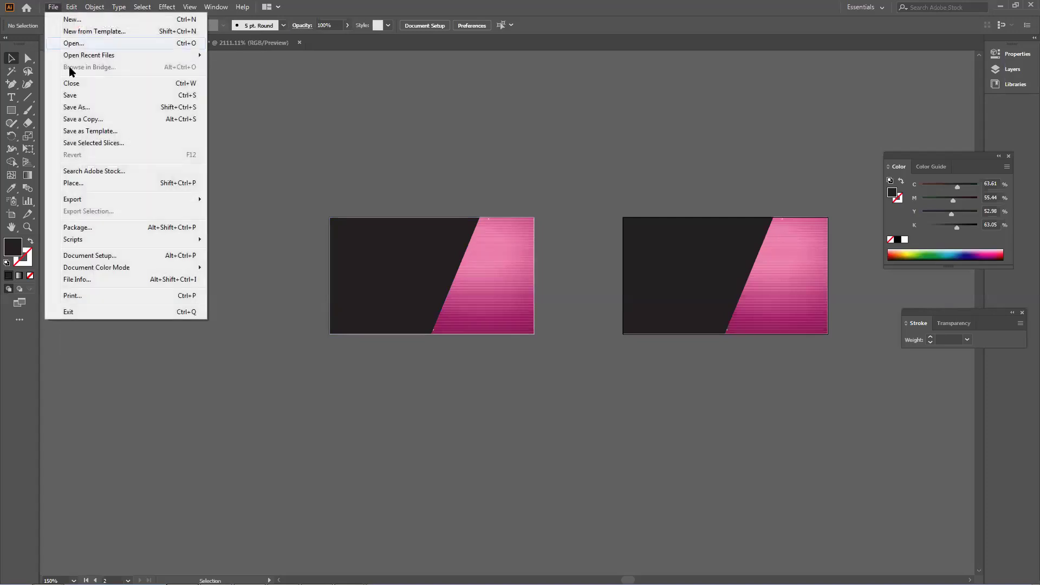
{"action": "mouse_move", "coordinate": [96, 197]}
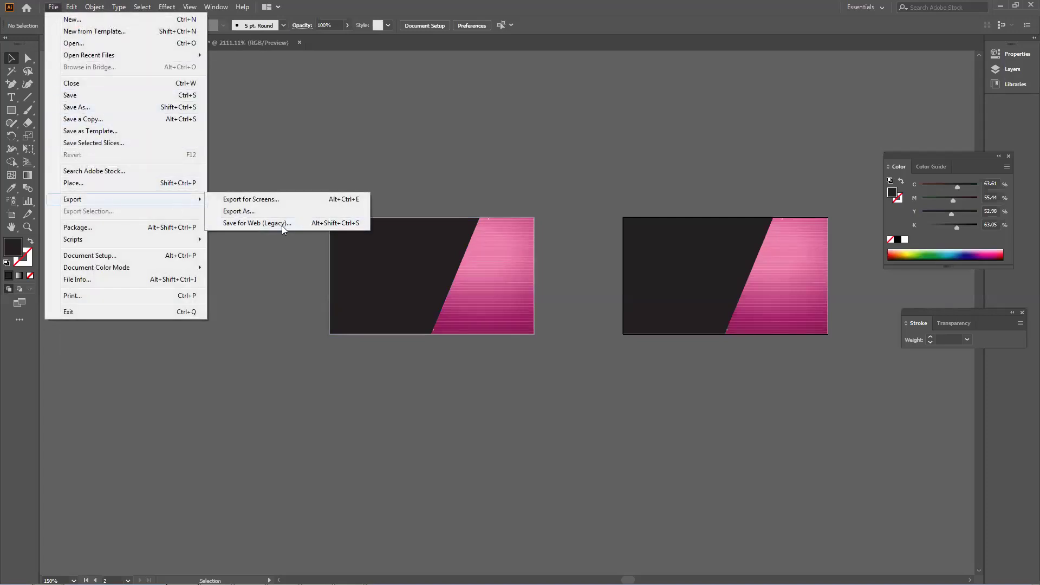
{"action": "left_click", "coordinate": [282, 224]}
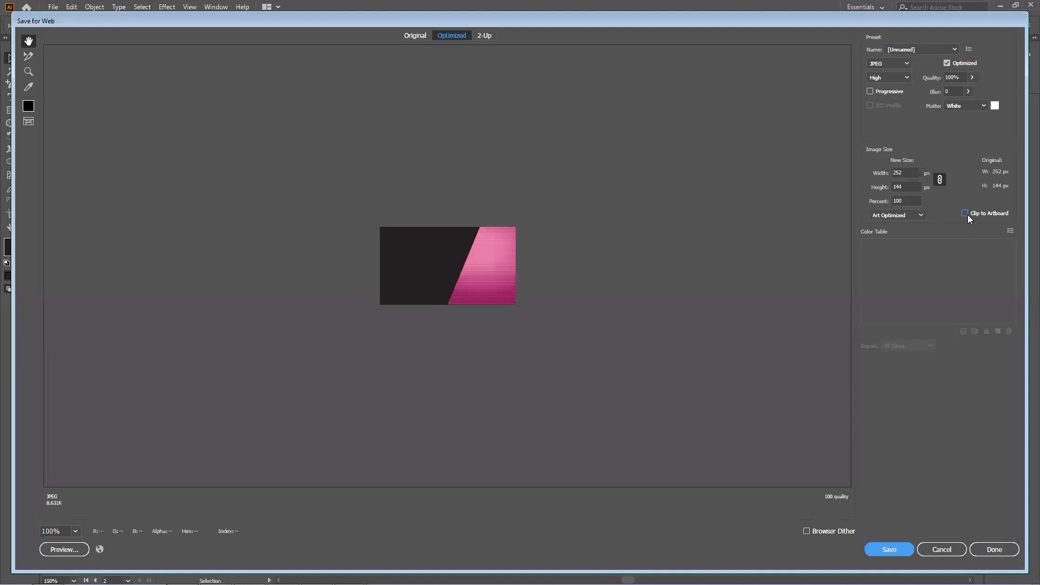
{"action": "left_click", "coordinate": [970, 216]}
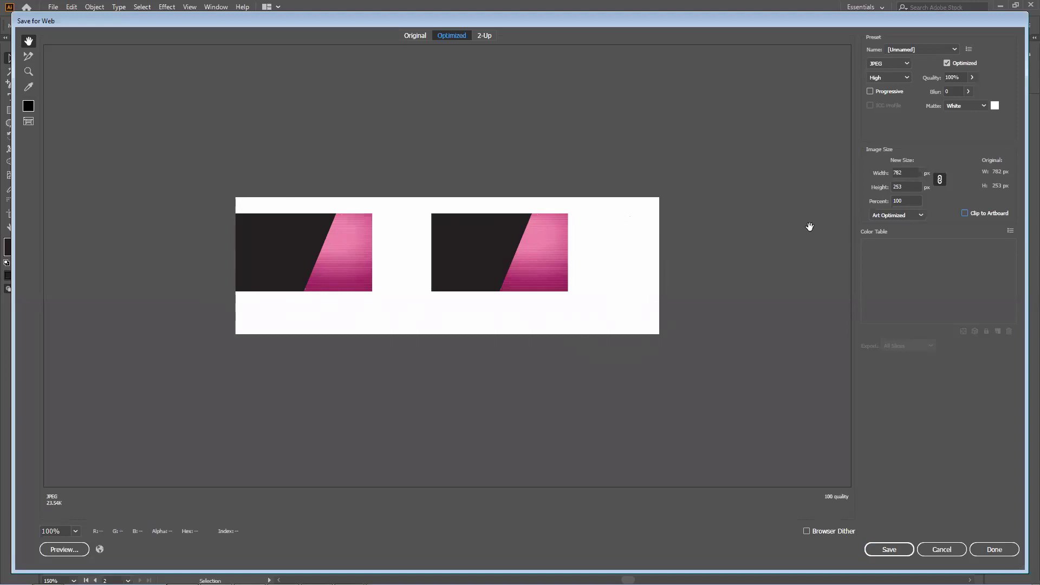
{"action": "left_click", "coordinate": [965, 213]}
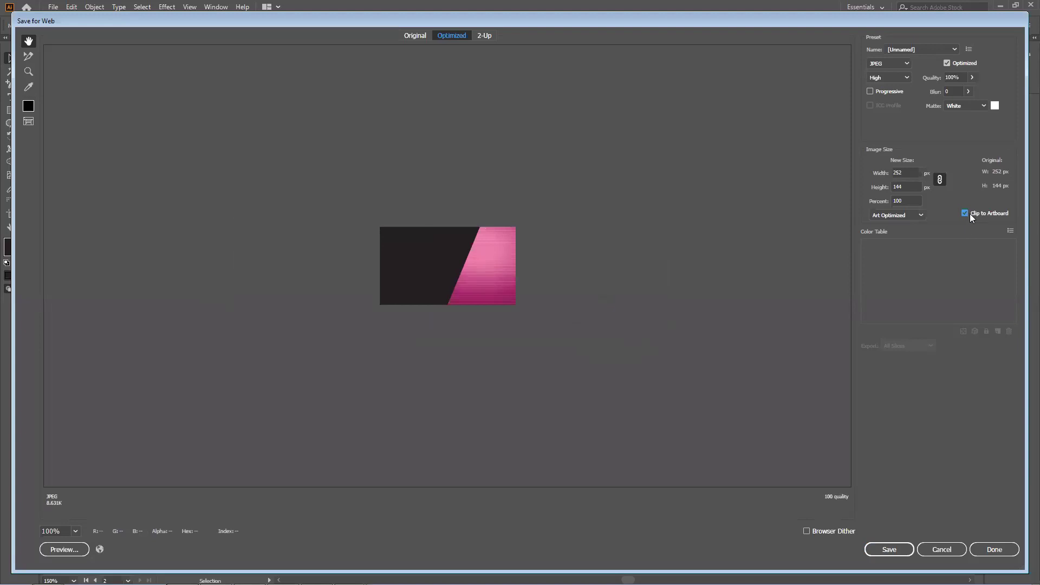
{"action": "left_click", "coordinate": [972, 218]}
{"action": "left_click", "coordinate": [972, 217]}
{"action": "left_click", "coordinate": [972, 217]}
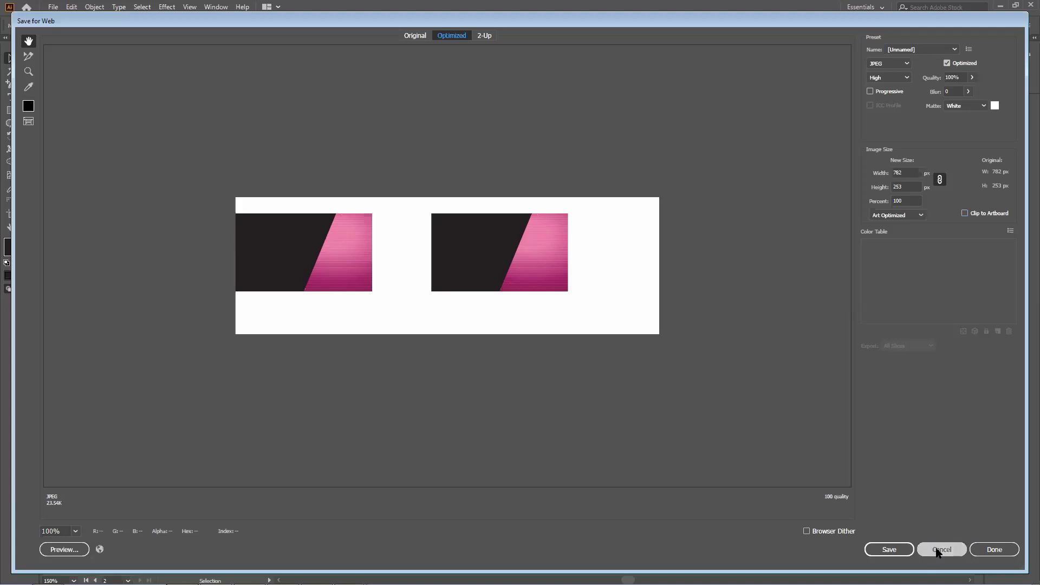
{"action": "left_click", "coordinate": [930, 548]}
{"action": "left_click_drag", "start_coordinate": [606, 187], "coordinate": [797, 333]}
{"action": "left_click_drag", "start_coordinate": [759, 292], "coordinate": [728, 428]}
{"action": "left_click_drag", "start_coordinate": [379, 234], "coordinate": [574, 392]}
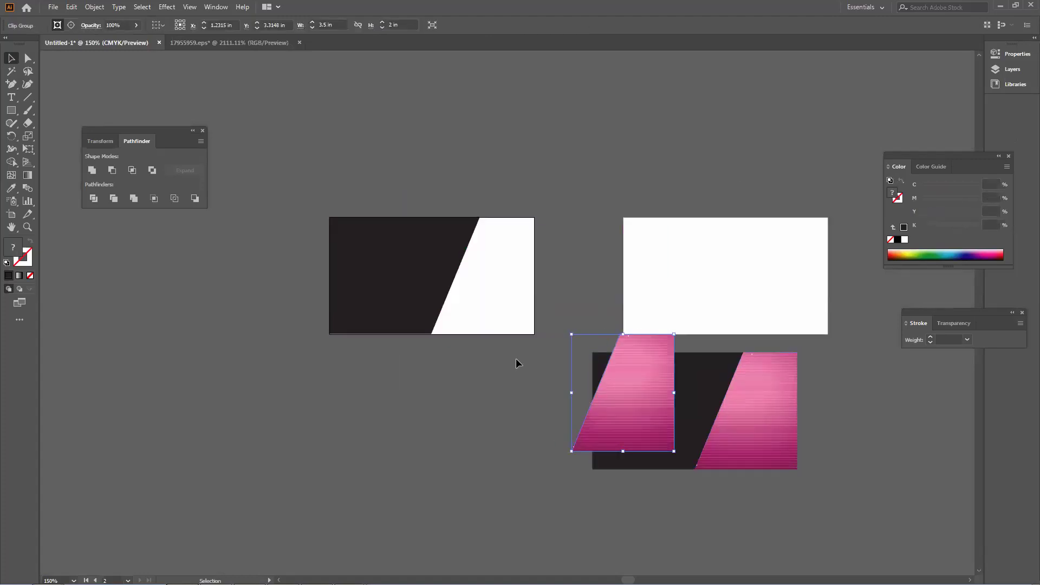
{"action": "key", "text": "ctrl+z"}
{"action": "key", "text": "ctrl+z"}
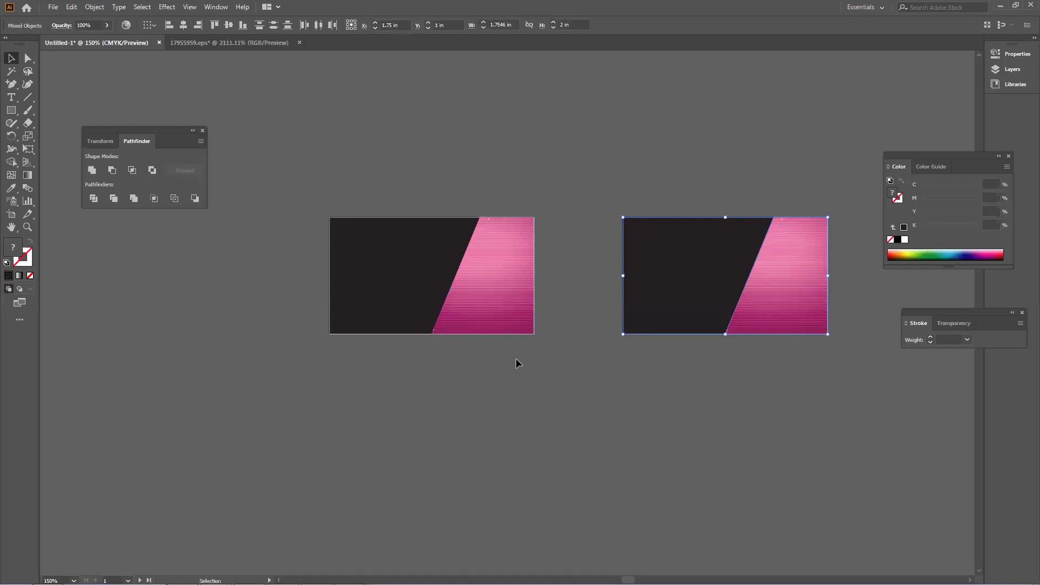
{"action": "left_click", "coordinate": [610, 328]}
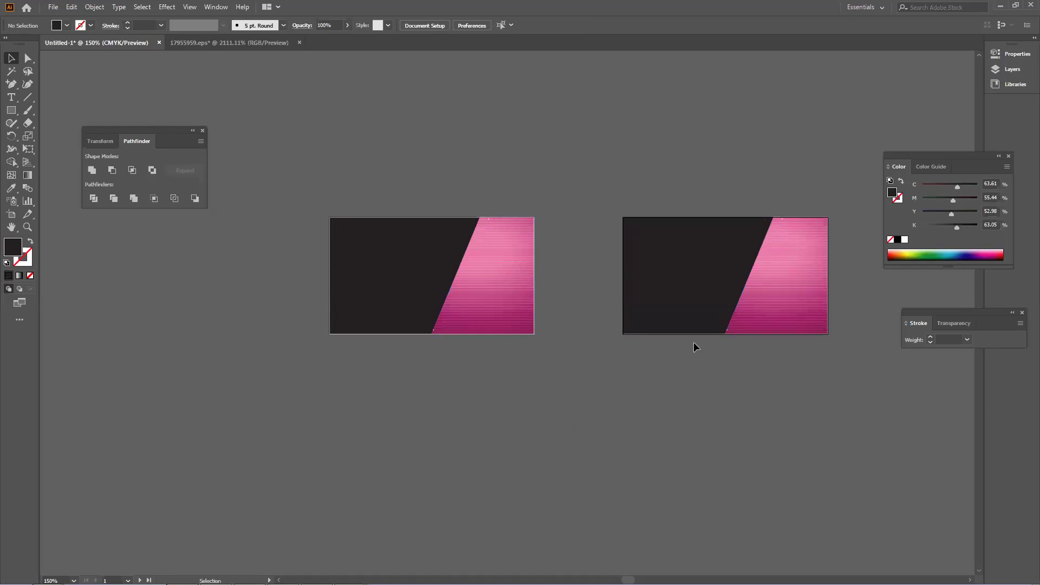
- Delete the duplicated card artwork from the second artboard, leaving the artboard itself in place
{"action": "left_click_drag", "start_coordinate": [585, 158], "coordinate": [817, 388]}
{"action": "key", "text": "Return"}
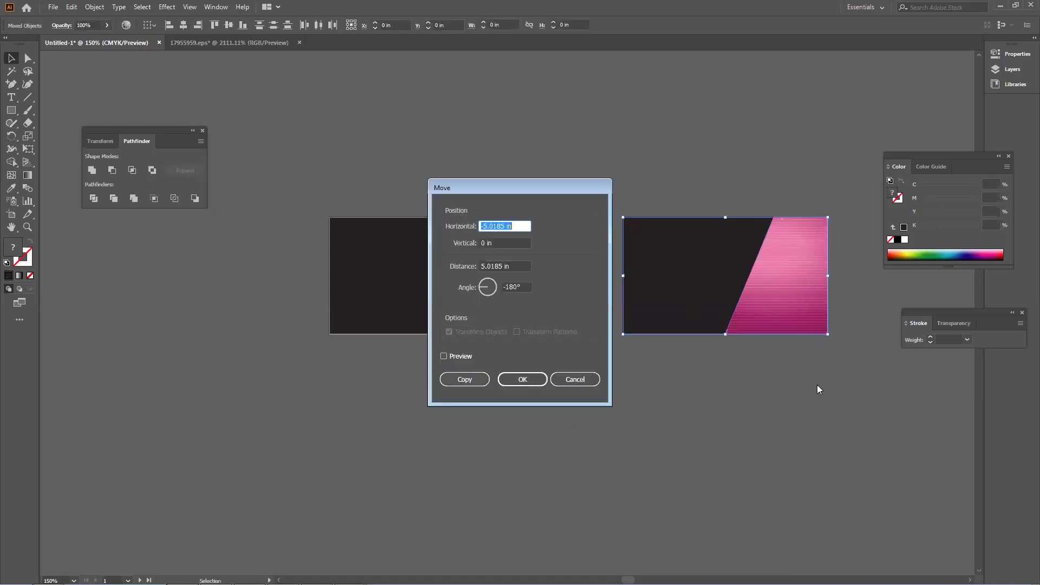
{"action": "left_click", "coordinate": [464, 379]}
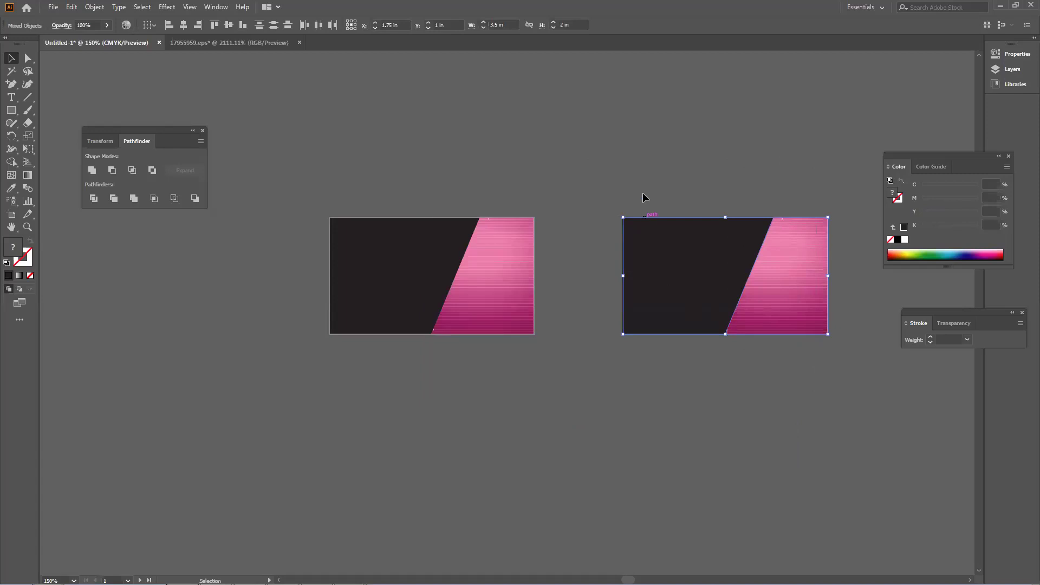
{"action": "key", "text": "Delete"}
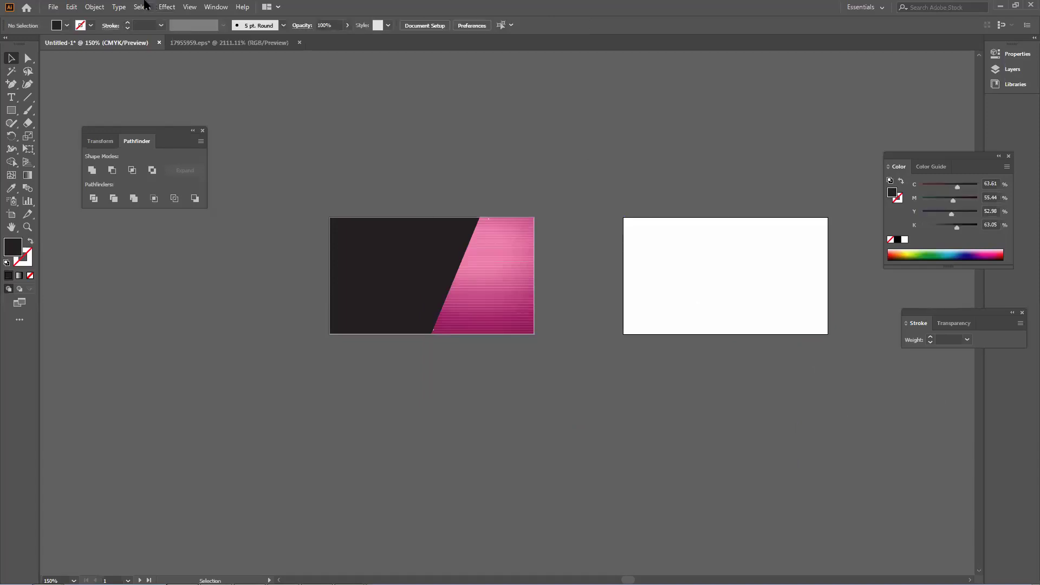
{"action": "left_click", "coordinate": [53, 7]}
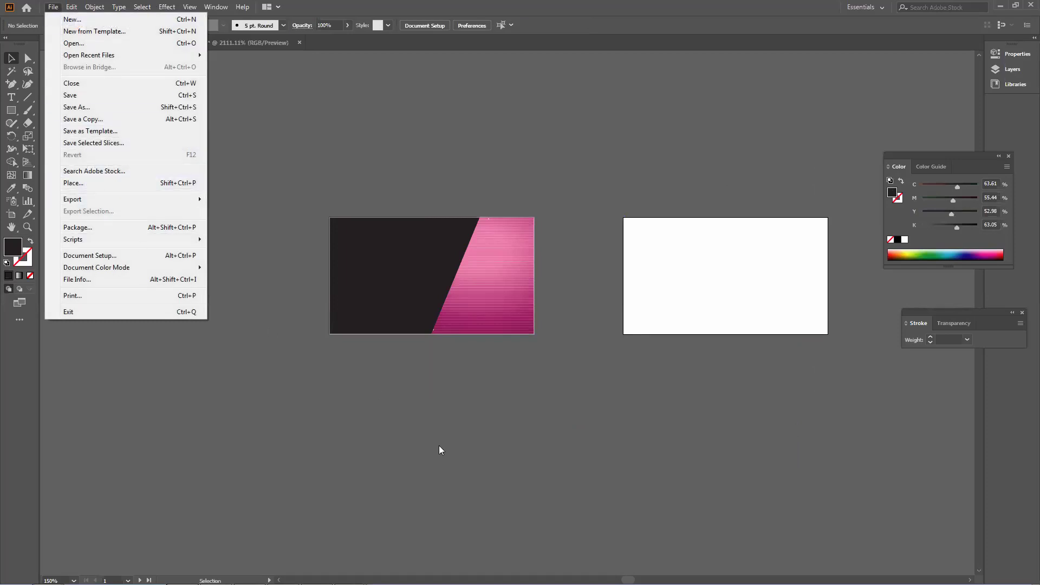
{"action": "left_click", "coordinate": [688, 446]}
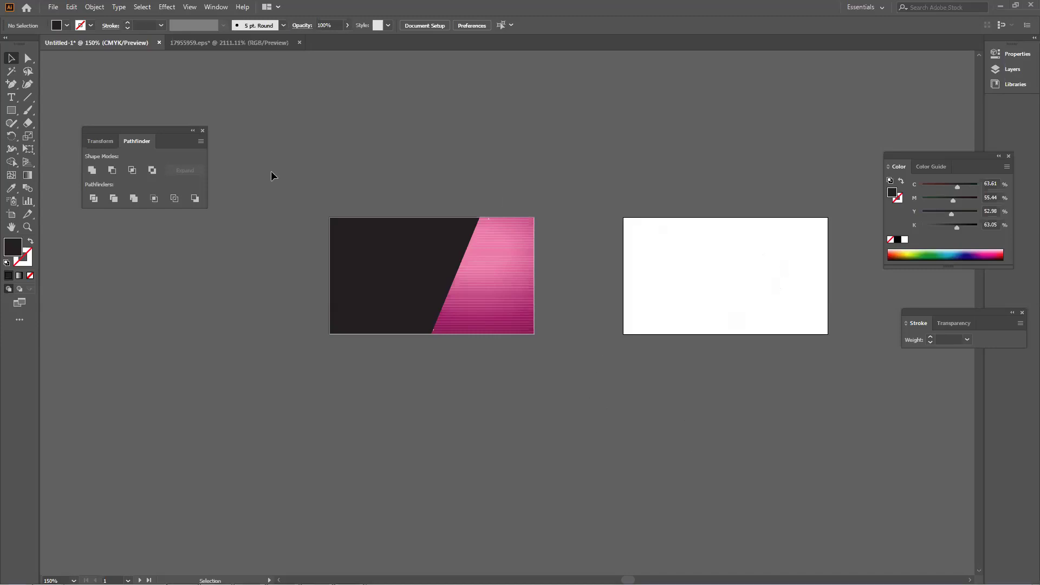
- Draw a rectangle about 10.11 by 6.39 in covering both artboards and send it to the back
{"action": "left_click_drag", "start_coordinate": [11, 110], "coordinate": [60, 112]}
{"action": "left_click_drag", "start_coordinate": [284, 136], "coordinate": [875, 509]}
{"action": "left_click", "coordinate": [11, 58]}
{"action": "right_click", "coordinate": [545, 314]}
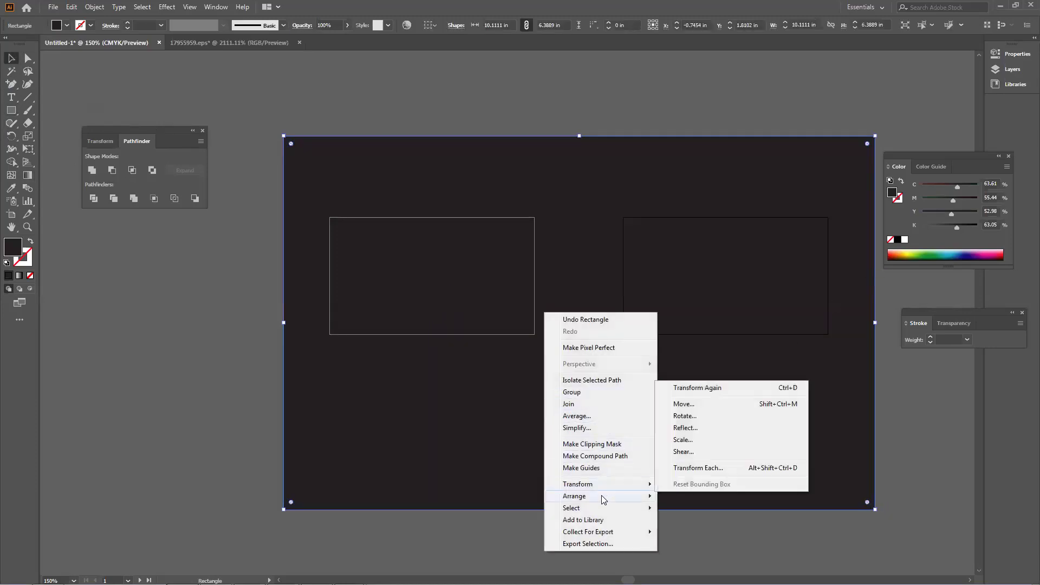
{"action": "mouse_move", "coordinate": [604, 499]}
{"action": "left_click", "coordinate": [738, 535]}
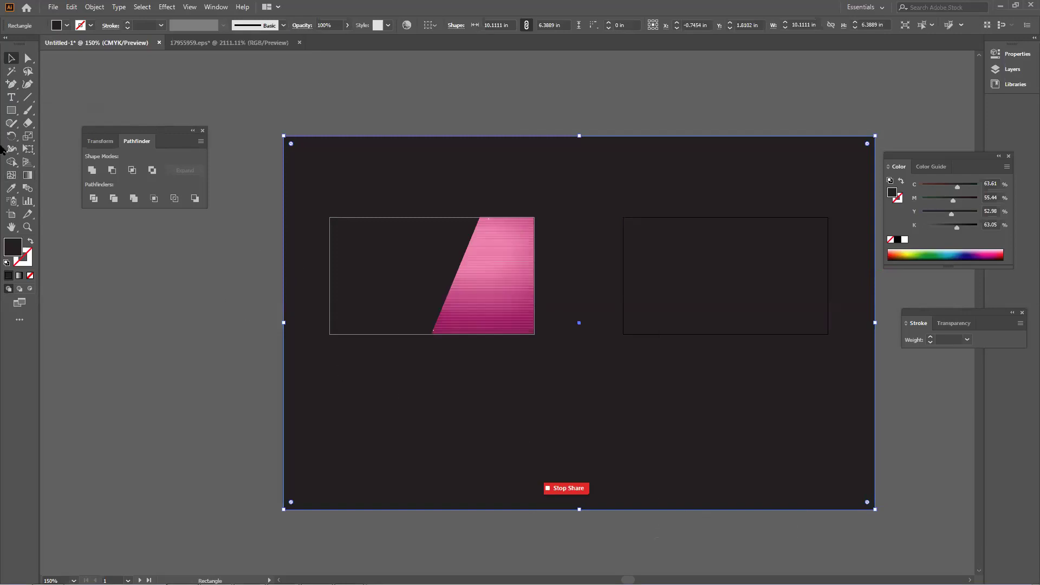
- Fill the background rectangle with the tan colour DDC68A and deselect it
{"action": "left_click", "coordinate": [915, 251]}
{"action": "left_click", "coordinate": [922, 251]}
{"action": "left_click", "coordinate": [922, 254]}
{"action": "left_click", "coordinate": [902, 253]}
{"action": "left_click", "coordinate": [905, 249]}
{"action": "left_click", "coordinate": [908, 249]}
{"action": "left_click", "coordinate": [905, 250]}
{"action": "left_click", "coordinate": [901, 249]}
{"action": "double_click", "coordinate": [12, 248]}
{"action": "left_click", "coordinate": [429, 240]}
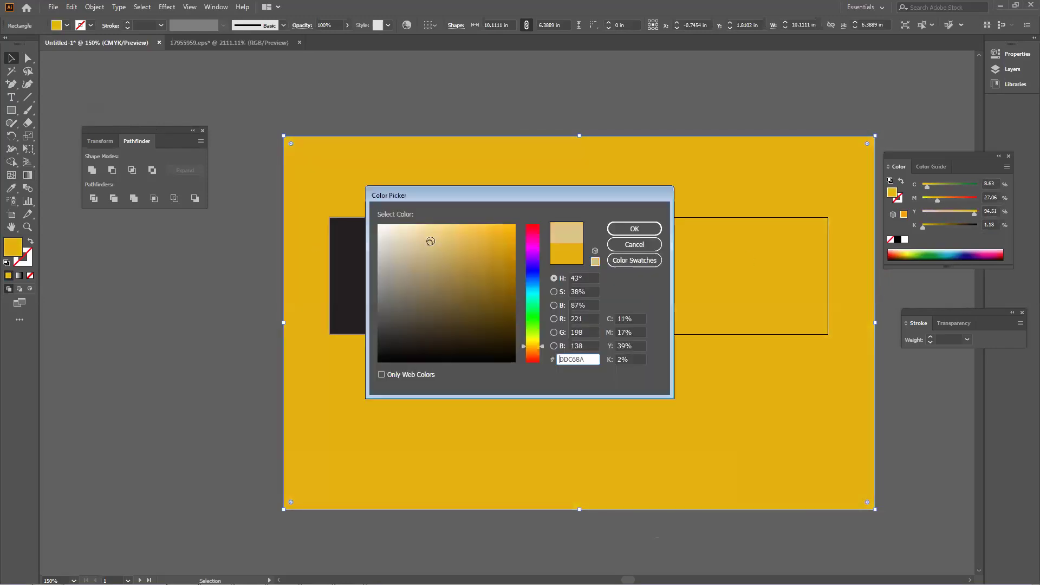
{"action": "left_click", "coordinate": [619, 232]}
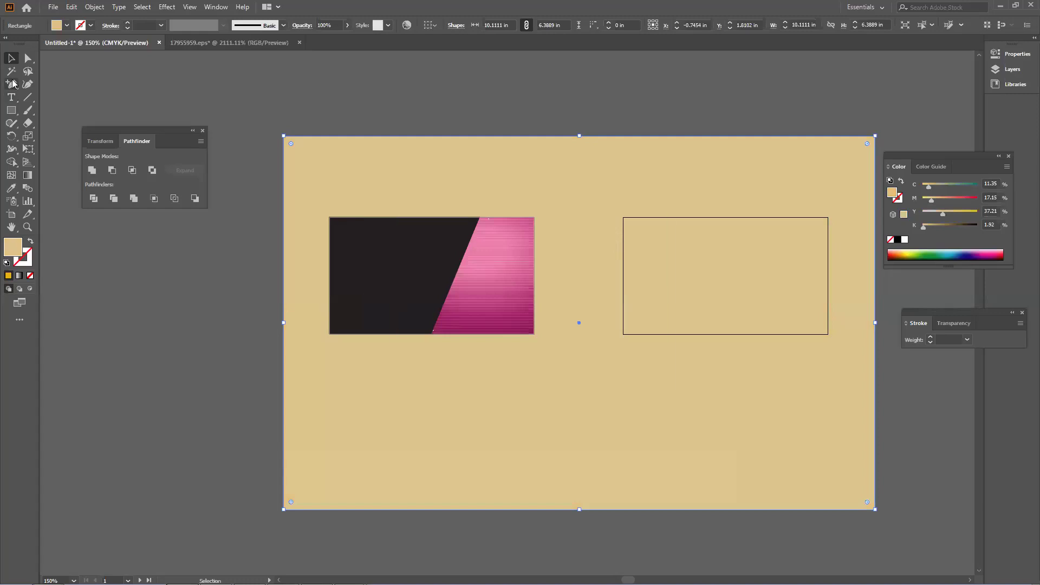
{"action": "left_click", "coordinate": [219, 329]}
- Copy the dark shape and pink texture of the card onto the second artboard
{"action": "left_click", "coordinate": [374, 304]}
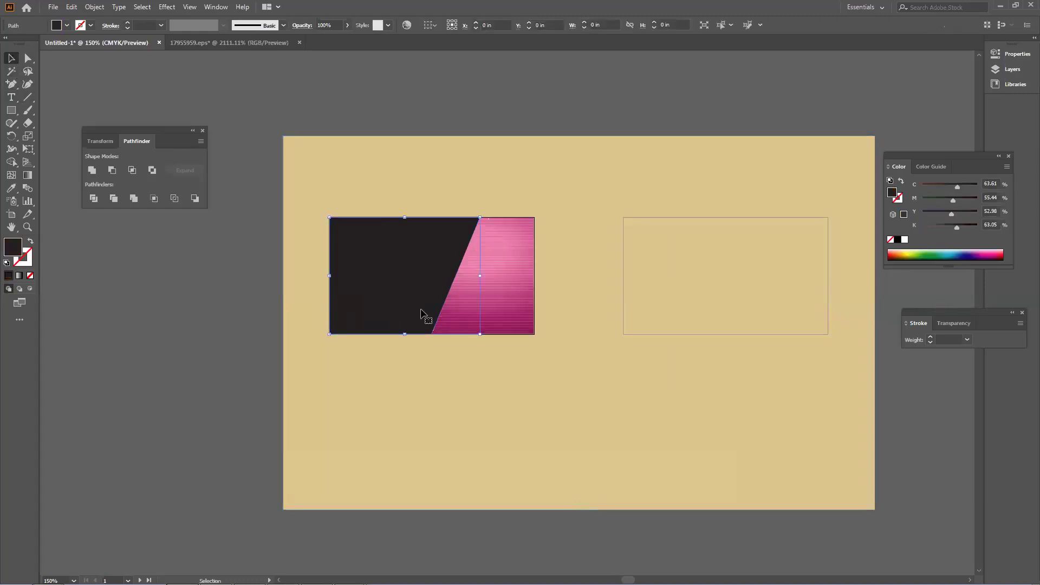
{"action": "left_click_drag", "start_coordinate": [515, 306], "coordinate": [797, 304]}
{"action": "left_click", "coordinate": [901, 402]}
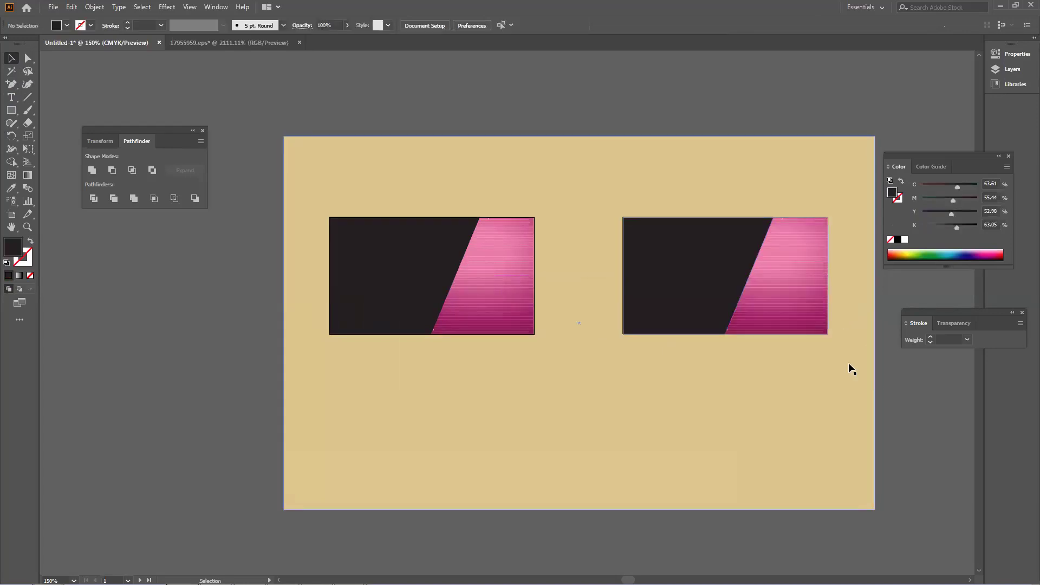
- Compare the artwork in outline and preview modes to examine how far the clipped textures extend beyond the cards
{"action": "key", "text": "ctrl+y"}
{"action": "left_click_drag", "start_coordinate": [790, 366], "coordinate": [710, 360]}
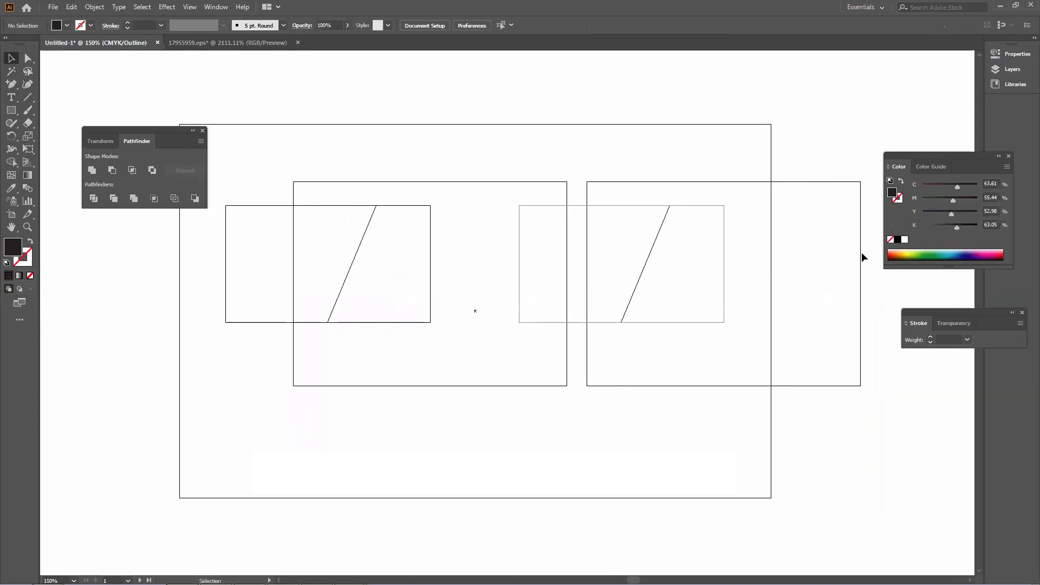
{"action": "key", "text": "ctrl+y"}
{"action": "key", "text": "ctrl+y"}
{"action": "key", "text": "ctrl+y"}
{"action": "key", "text": "ctrl+y"}
{"action": "key", "text": "ctrl+y"}
{"action": "key", "text": "ctrl+y"}
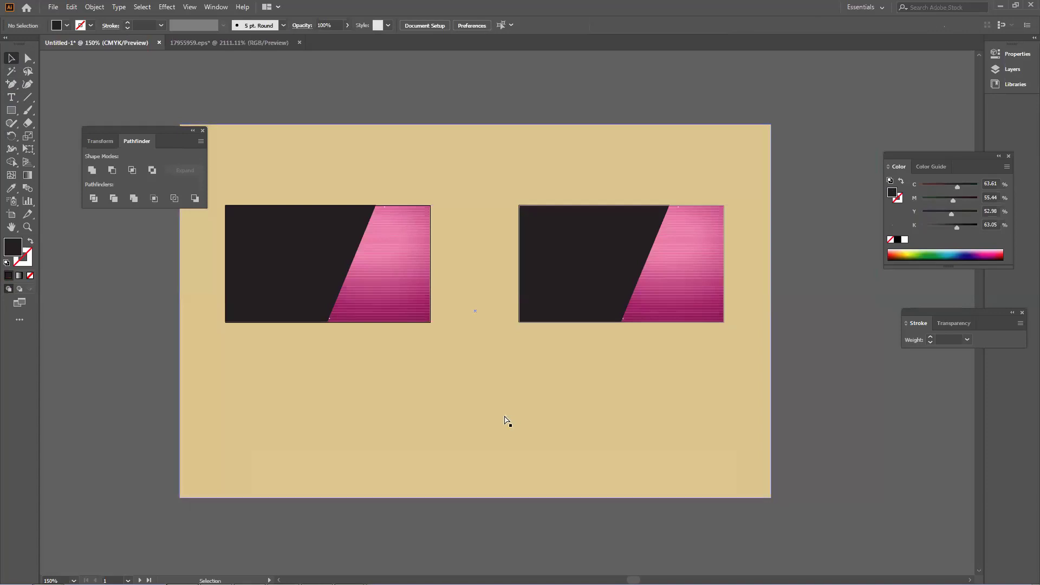
{"action": "key", "text": "ctrl+y"}
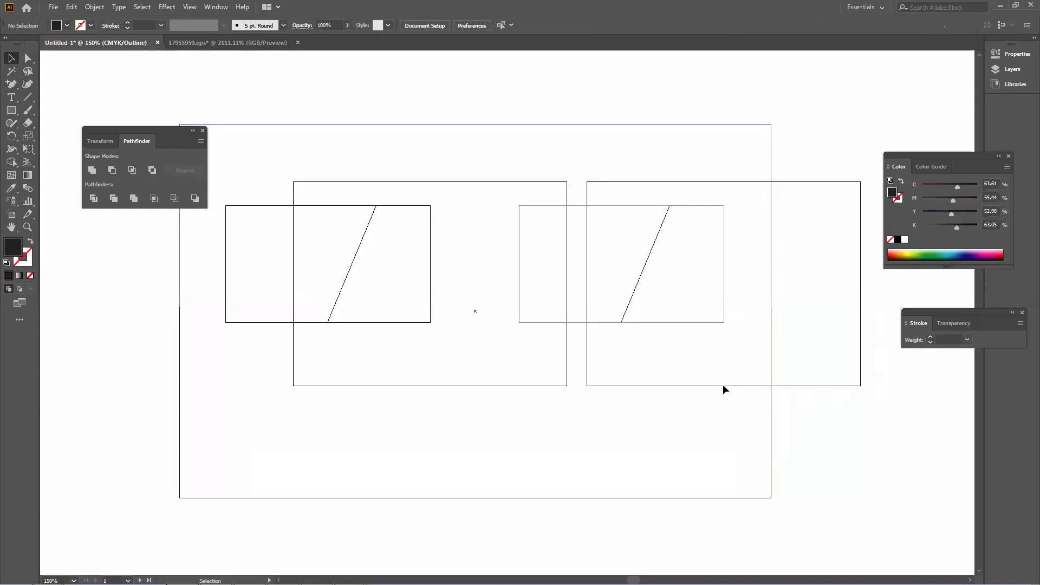
{"action": "key", "text": "ctrl+y"}
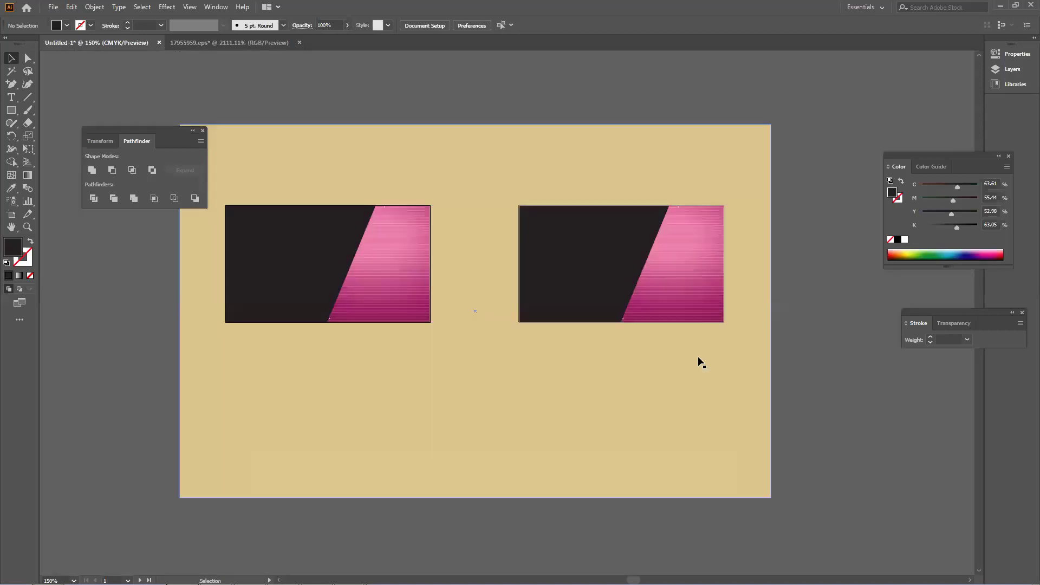
- Release the clipping mask from the pink texture on the second card
{"action": "left_click", "coordinate": [662, 274]}
{"action": "right_click", "coordinate": [694, 281]}
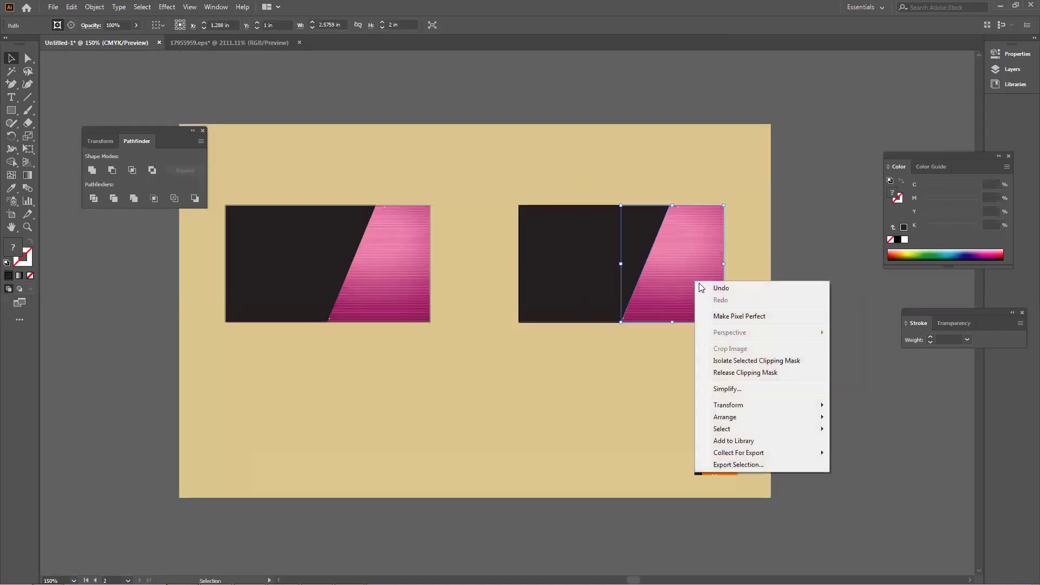
{"action": "left_click", "coordinate": [751, 372]}
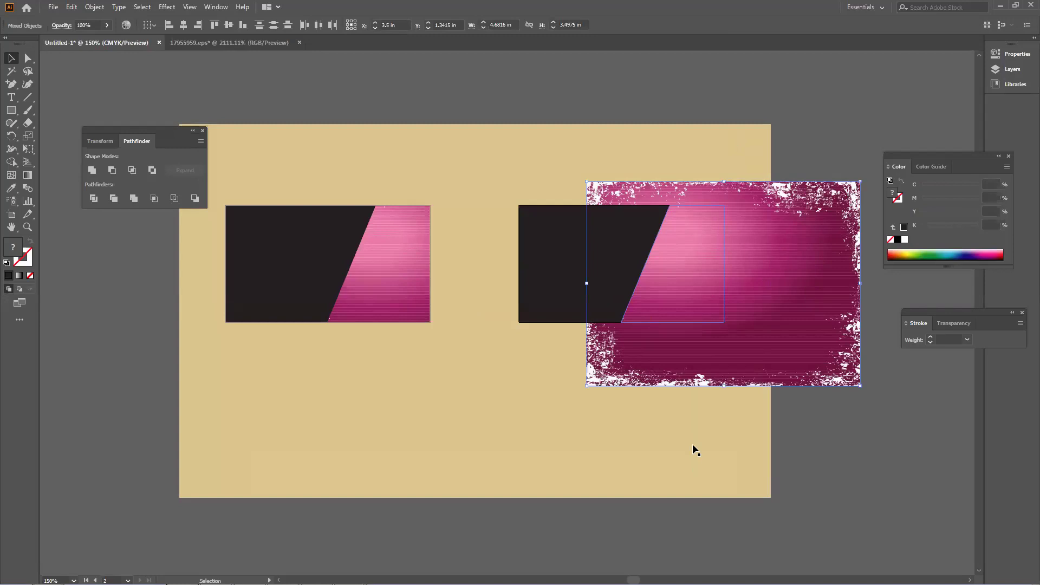
- Switch to Firefox and search the web for "visiting card" in a new tab
{"action": "mouse_move", "coordinate": [694, 584]}
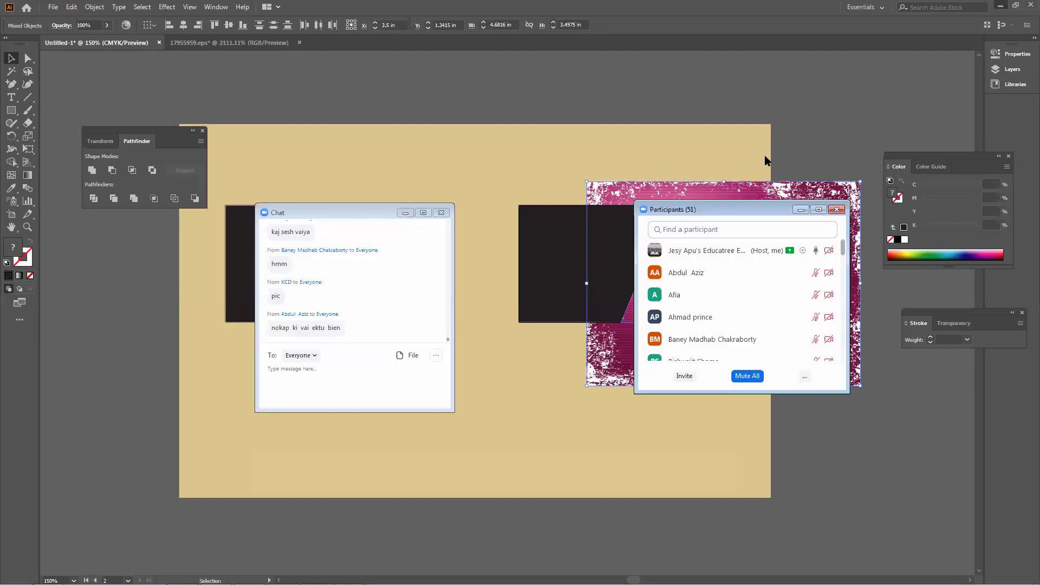
{"action": "key", "text": "super+d"}
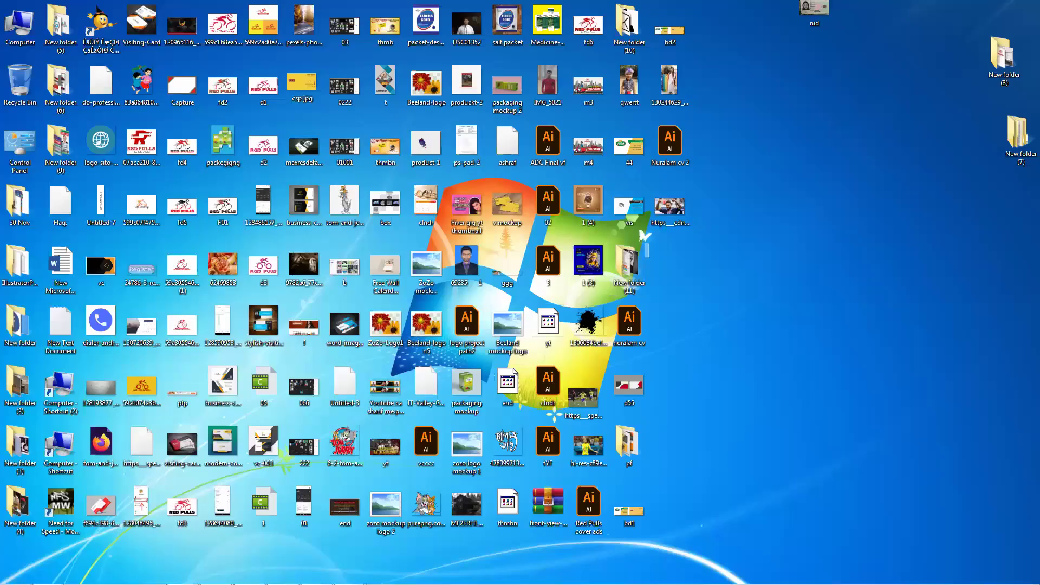
{"action": "key", "text": "alt+Tab"}
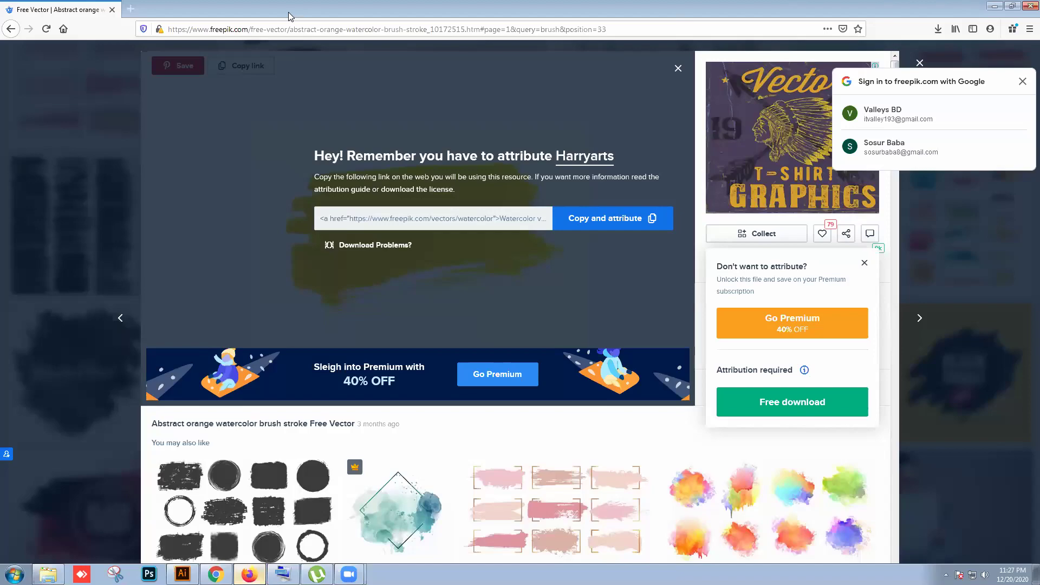
{"action": "left_click", "coordinate": [133, 8]}
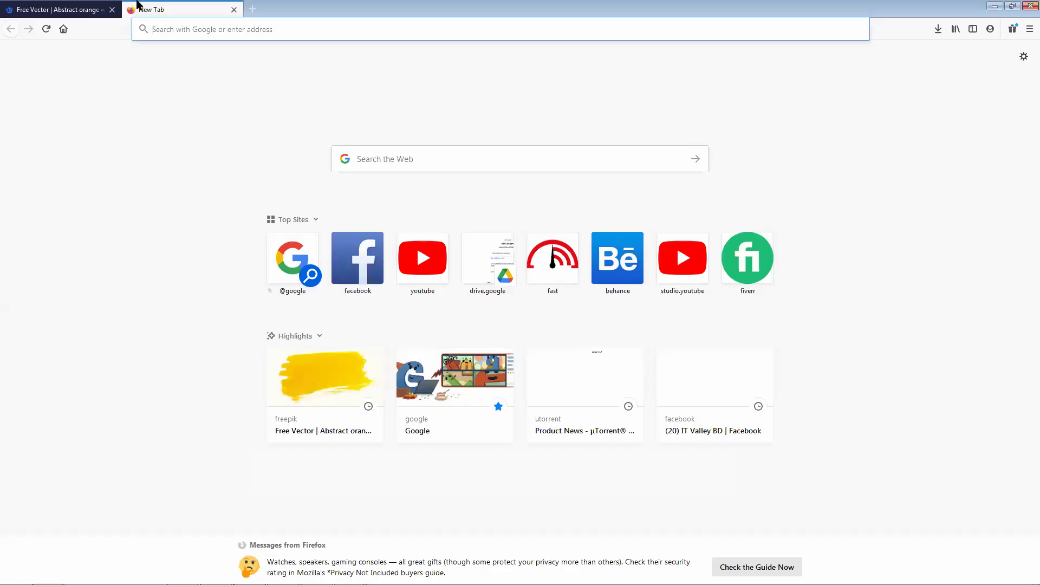
{"action": "type", "text": "visi"}
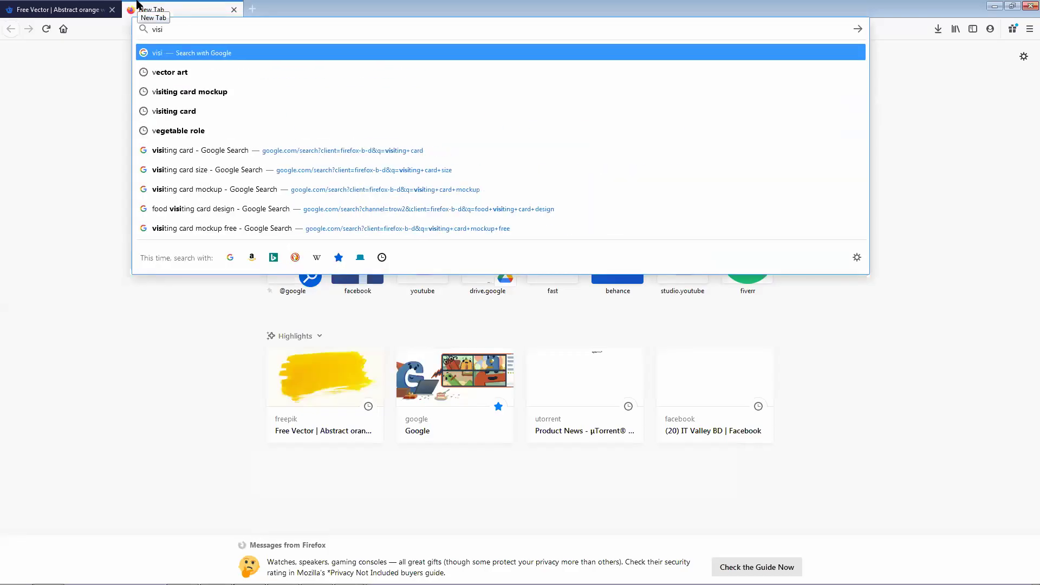
{"action": "key", "text": "Down"}
{"action": "key", "text": "Down"}
{"action": "key", "text": "Down"}
{"action": "key", "text": "Down"}
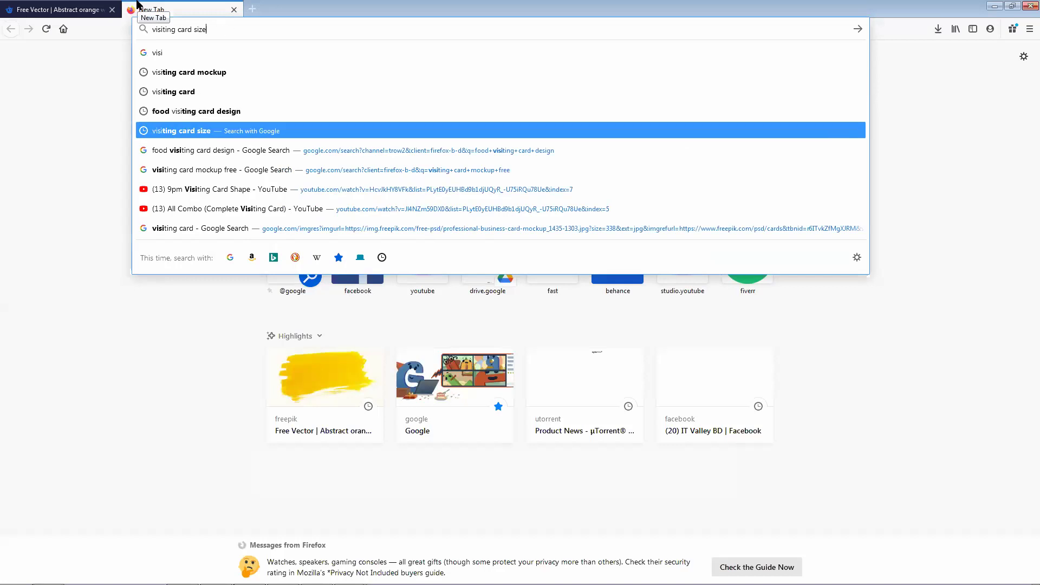
{"action": "key", "text": "BackSpace"}
{"action": "key", "text": "BackSpace"}
{"action": "key", "text": "BackSpace"}
{"action": "key", "text": "BackSpace"}
{"action": "key", "text": "Return"}
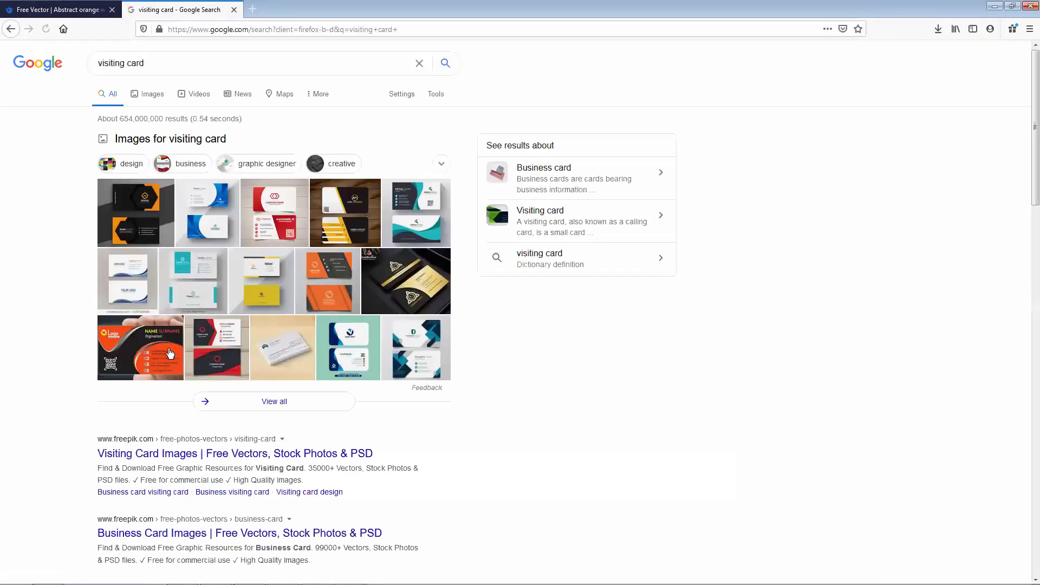
- Preview the orange and the blue-black visiting card images and refine the image search to "food visiting card"
{"action": "left_click", "coordinate": [169, 352]}
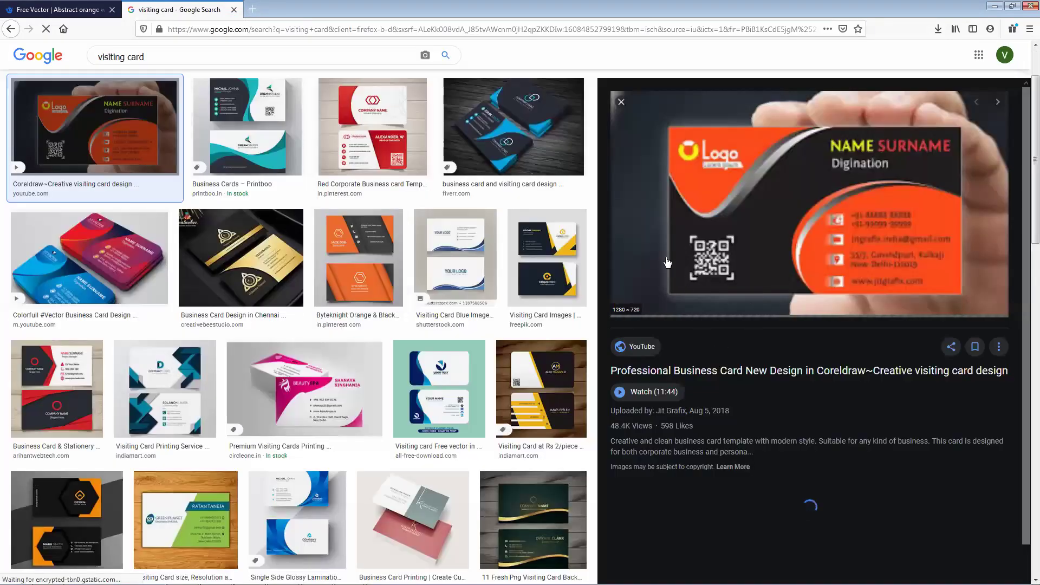
{"action": "left_click", "coordinate": [538, 147]}
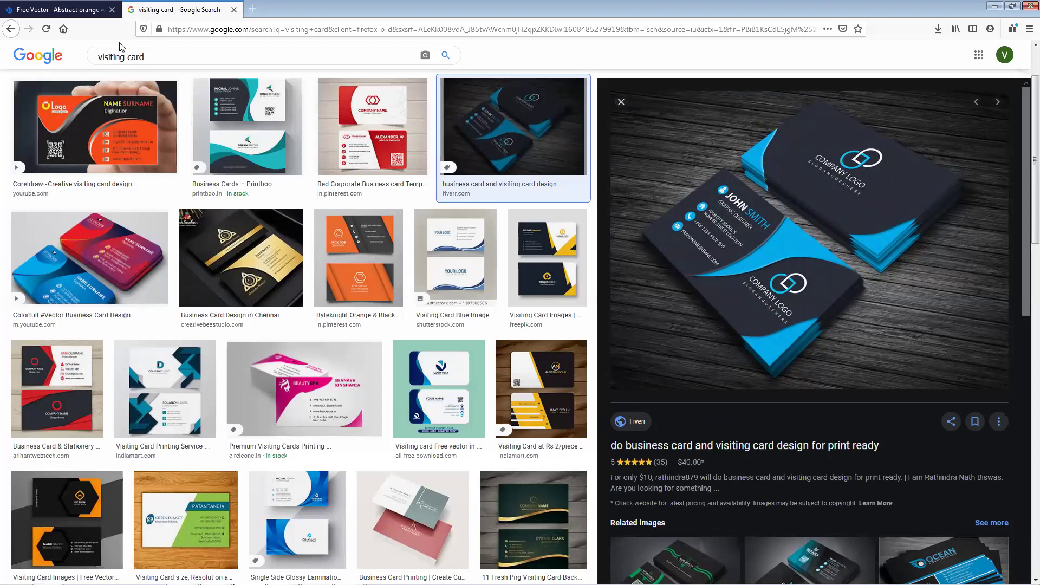
{"action": "scroll", "coordinate": [120, 65], "scroll_direction": "up", "scroll_amount": 3}
{"action": "left_click", "coordinate": [100, 67]}
{"action": "double_click", "coordinate": [101, 66]}
{"action": "left_click", "coordinate": [101, 66]}
{"action": "type", "text": "f"}
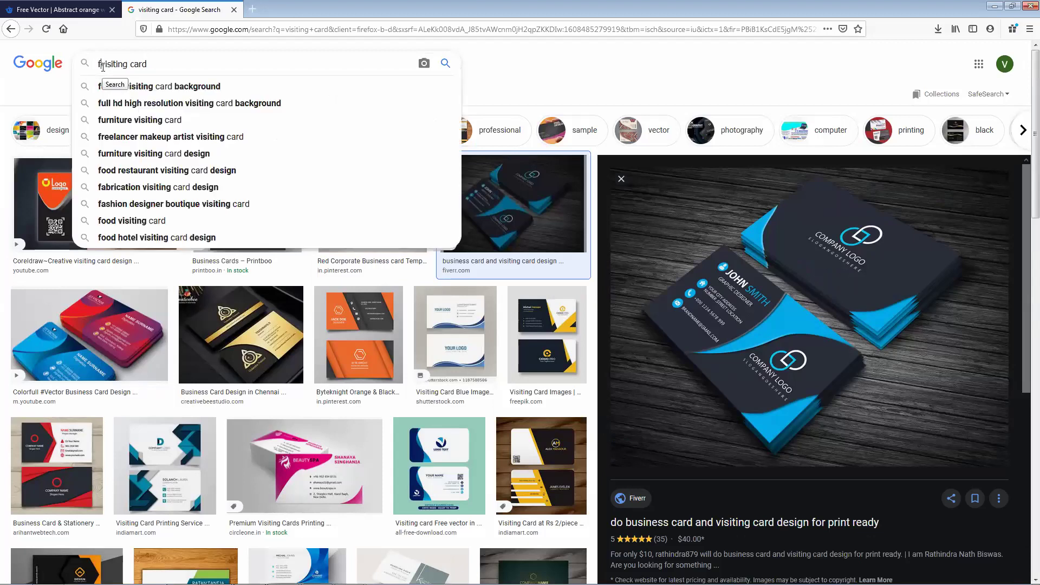
{"action": "type", "text": "ood"}
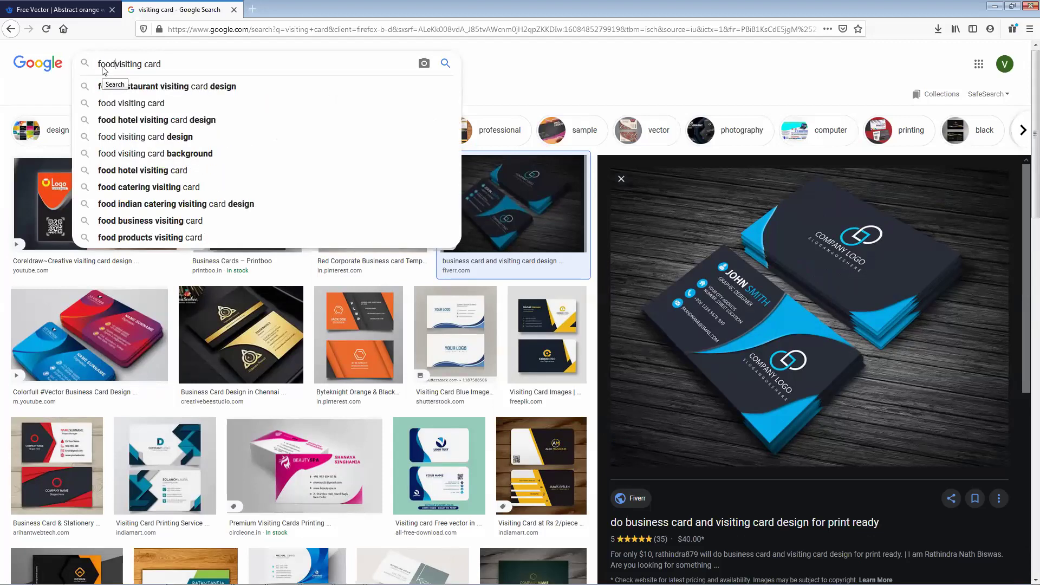
{"action": "key", "text": "Return"}
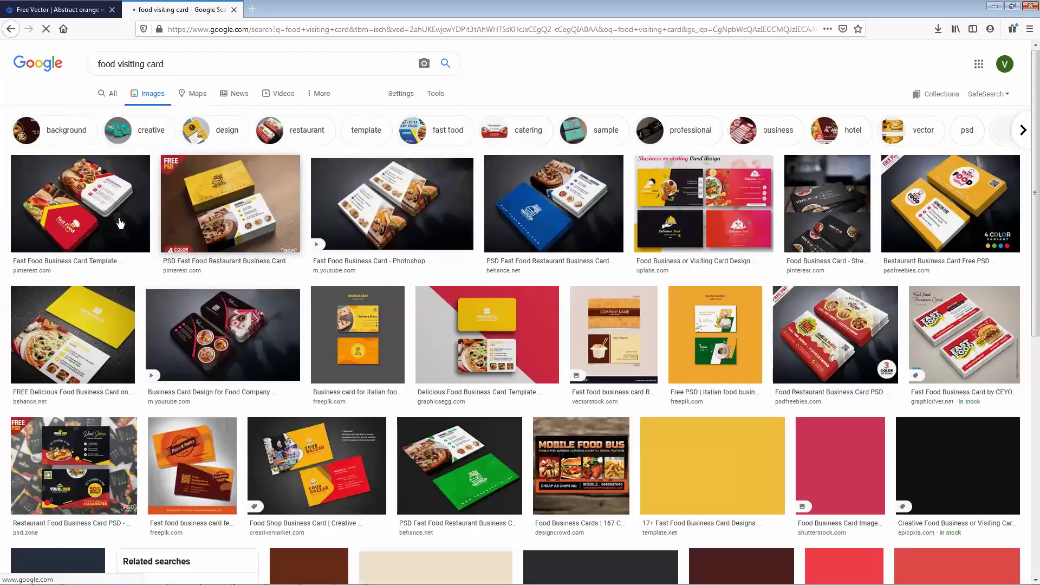
- Preview the Food Restaurant Business Card PSD Template image and start saving it, with the Desktop as the location
{"action": "left_click", "coordinate": [118, 222]}
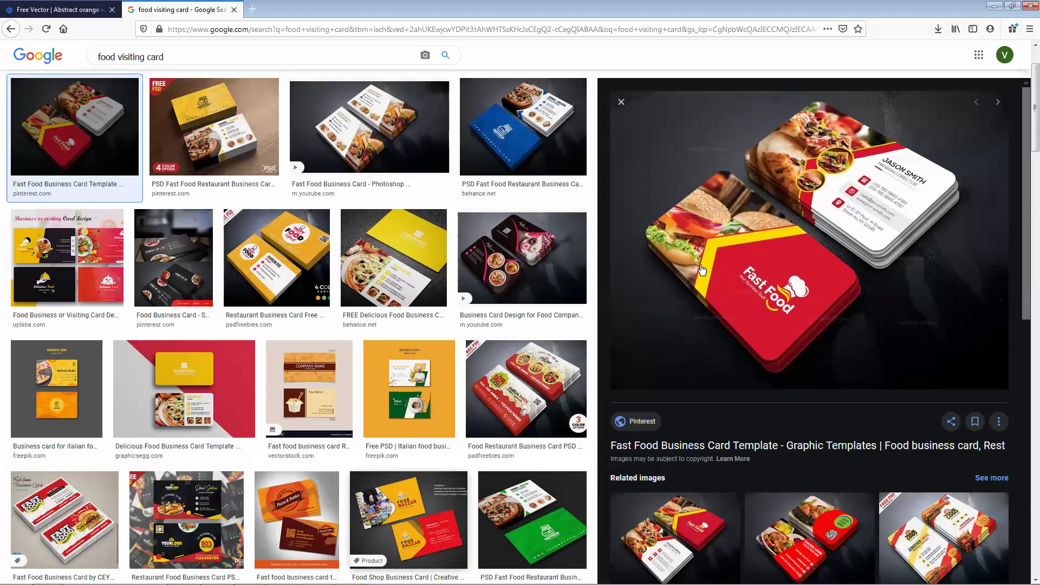
{"action": "left_click", "coordinate": [536, 364]}
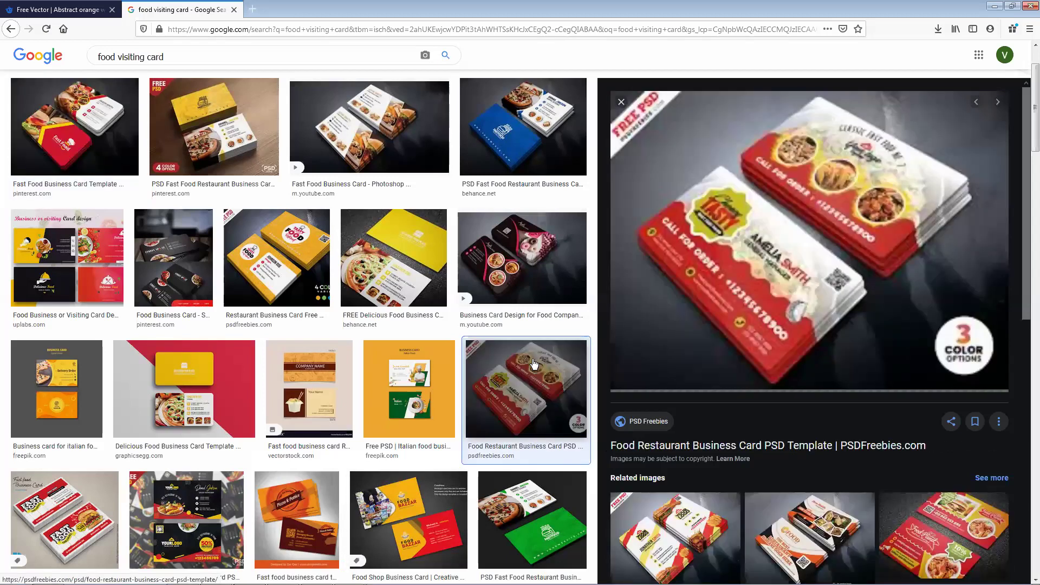
{"action": "right_click", "coordinate": [827, 285]}
{"action": "key", "text": "v"}
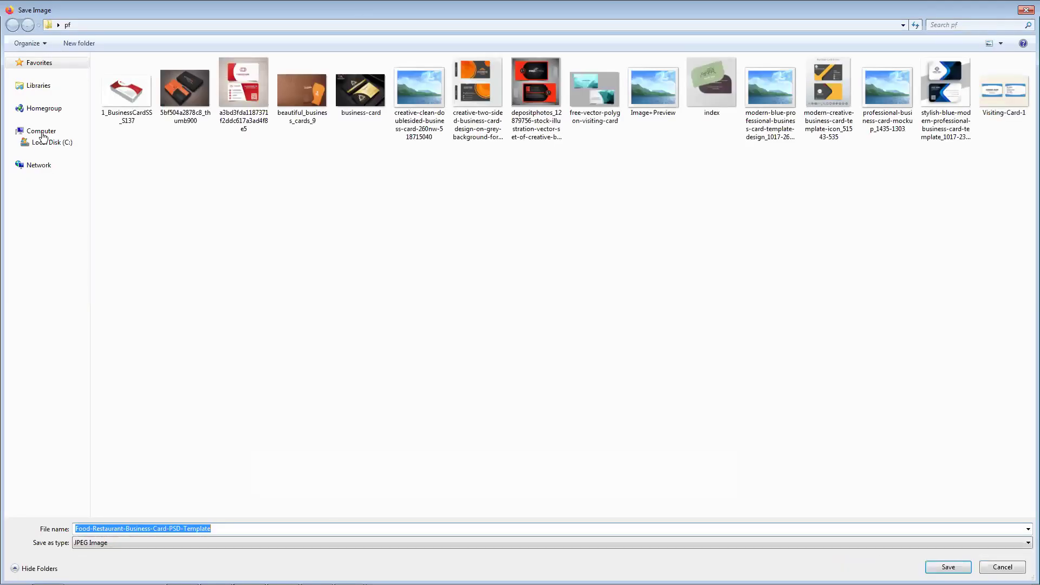
{"action": "left_click", "coordinate": [44, 64]}
{"action": "double_click", "coordinate": [144, 82]}
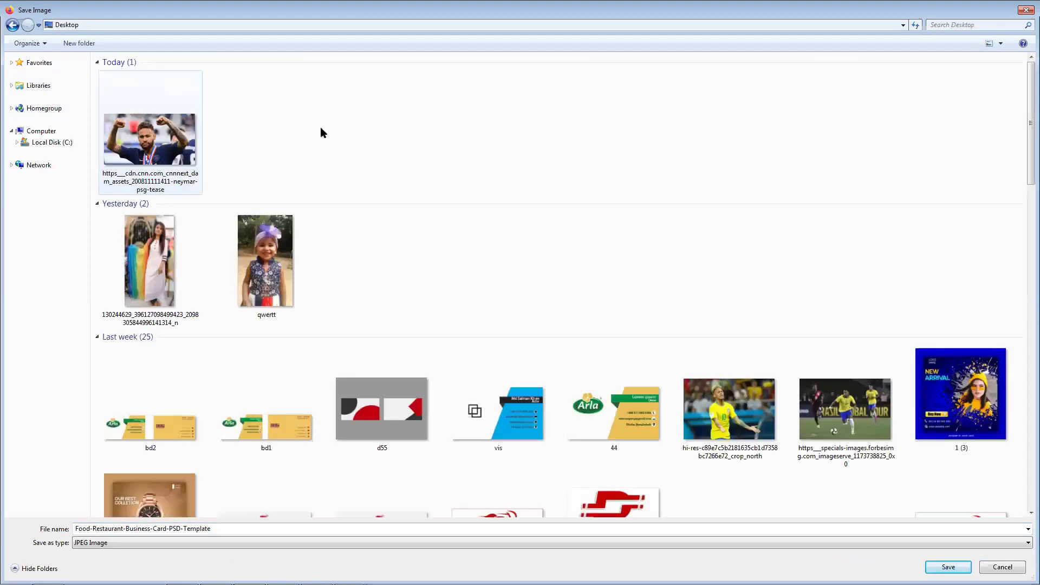
- Create a folder named Food VC on the Desktop and save the restaurant card image in it as a JPEG
{"action": "right_click", "coordinate": [321, 128]}
{"action": "mouse_move", "coordinate": [398, 215]}
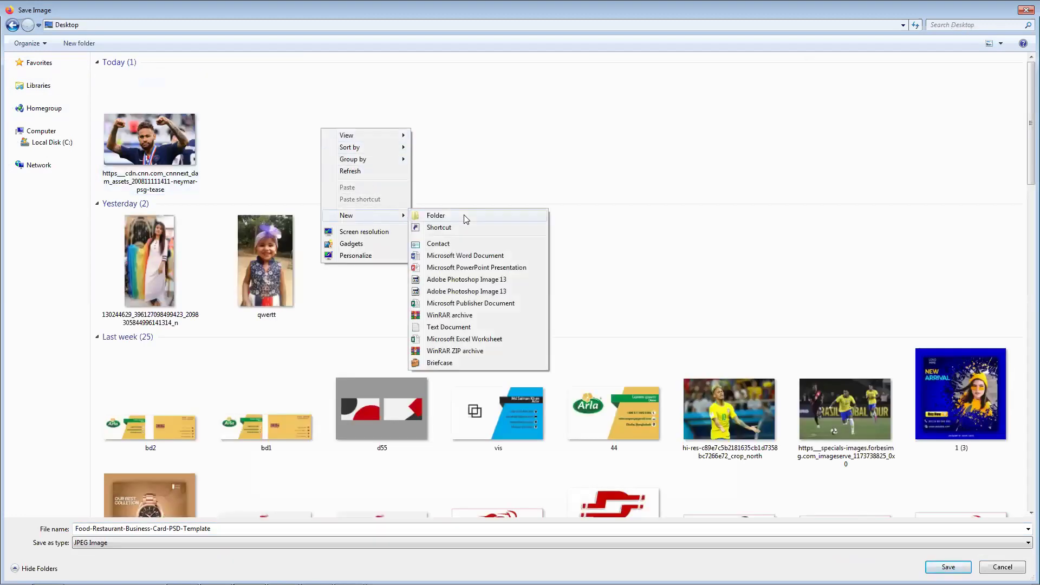
{"action": "left_click", "coordinate": [464, 215]}
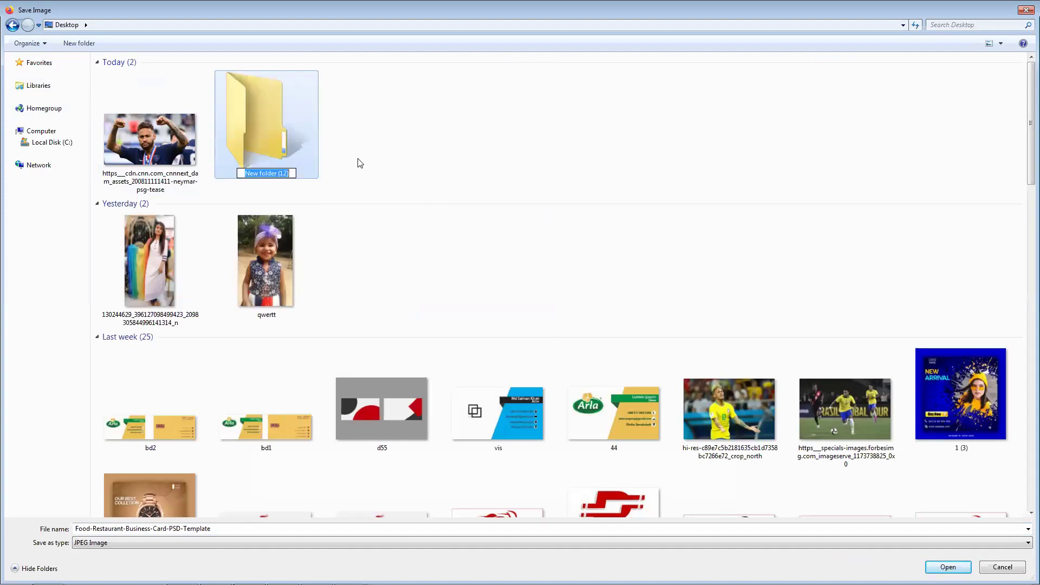
{"action": "type", "text": "Food VC"}
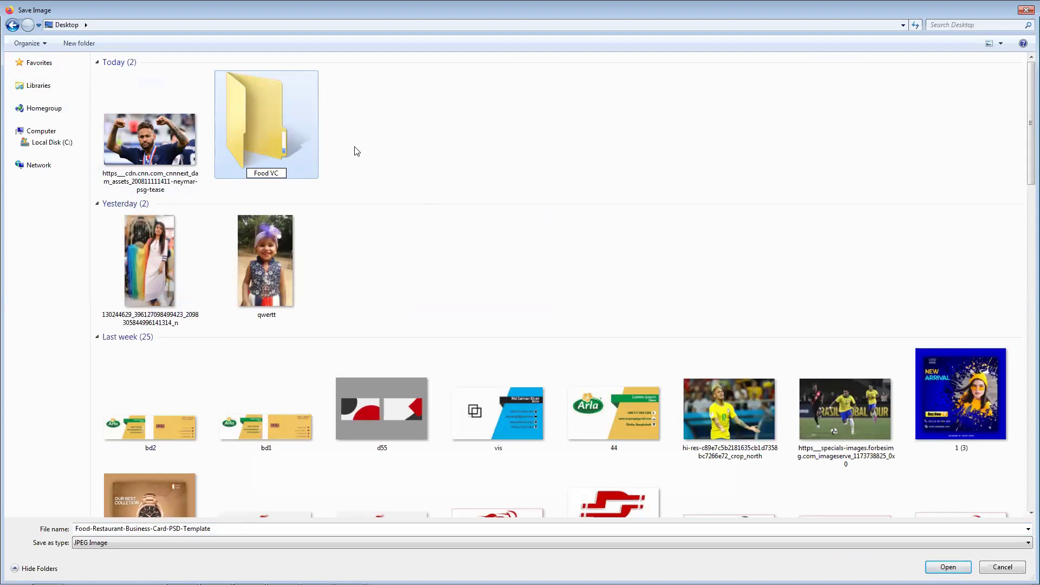
{"action": "double_click", "coordinate": [238, 152]}
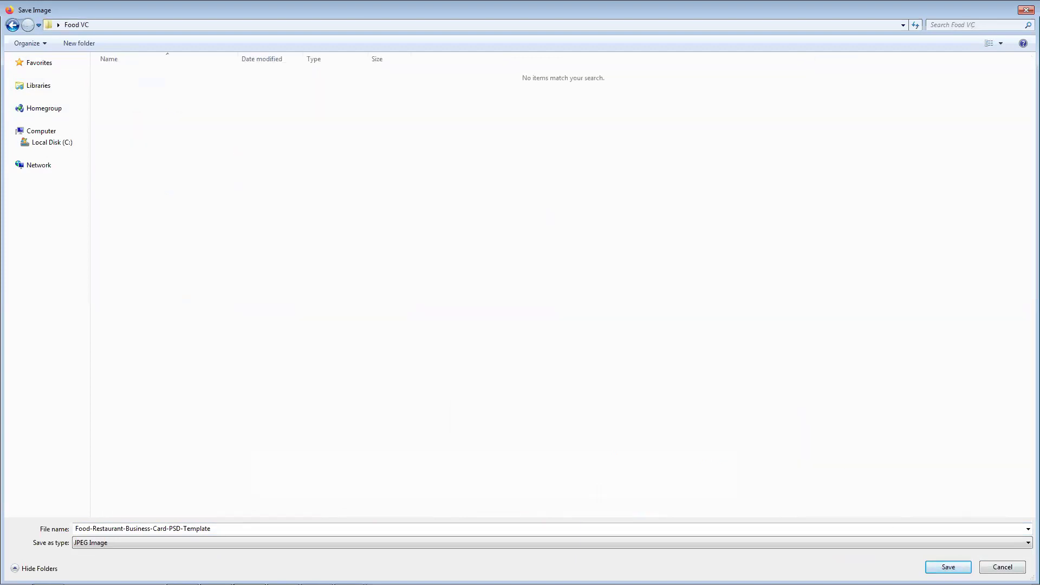
{"action": "left_click", "coordinate": [943, 567]}
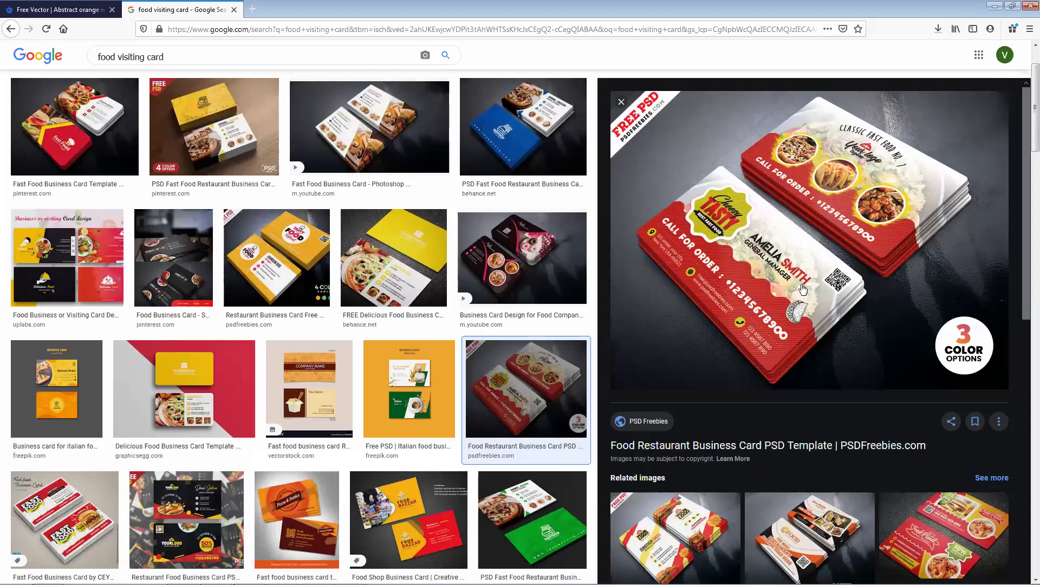
- Save the red Fast Food Business Card Template image from Pinterest into the same folder
{"action": "scroll", "coordinate": [712, 313], "scroll_direction": "down", "scroll_amount": 1}
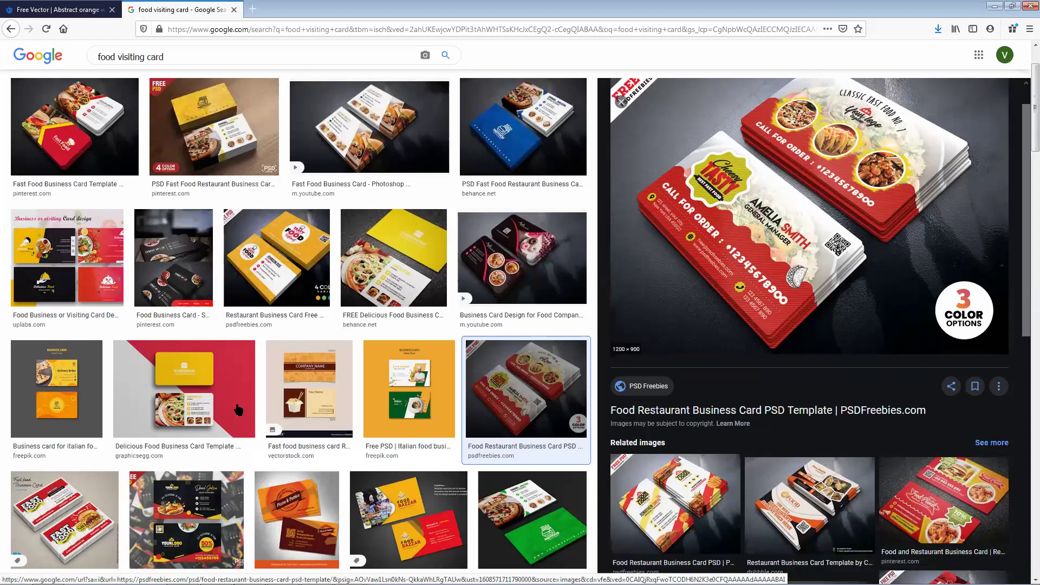
{"action": "left_click", "coordinate": [97, 197]}
{"action": "right_click", "coordinate": [785, 261]}
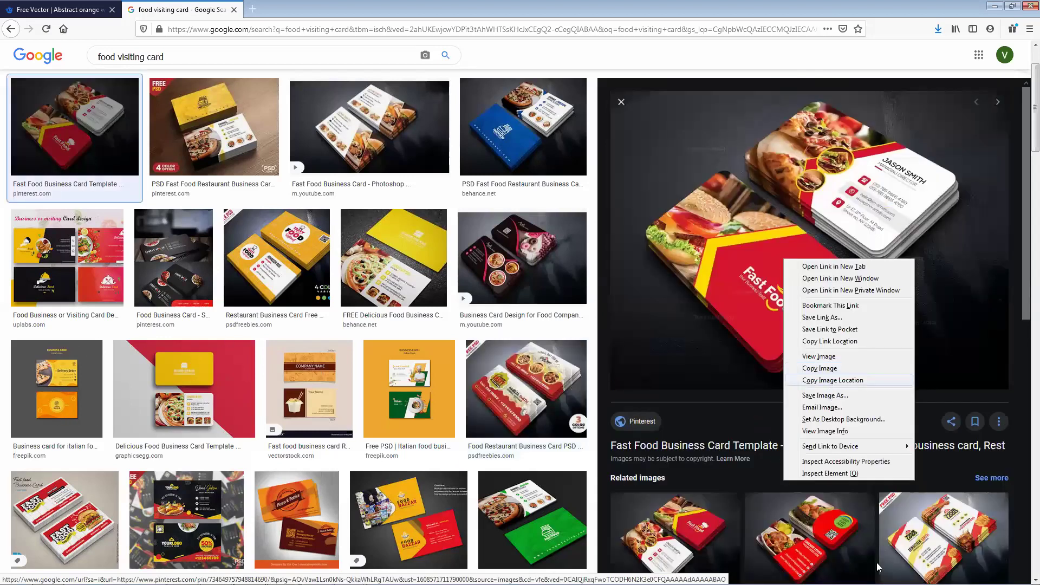
{"action": "key", "text": "v"}
{"action": "left_click", "coordinate": [945, 566]}
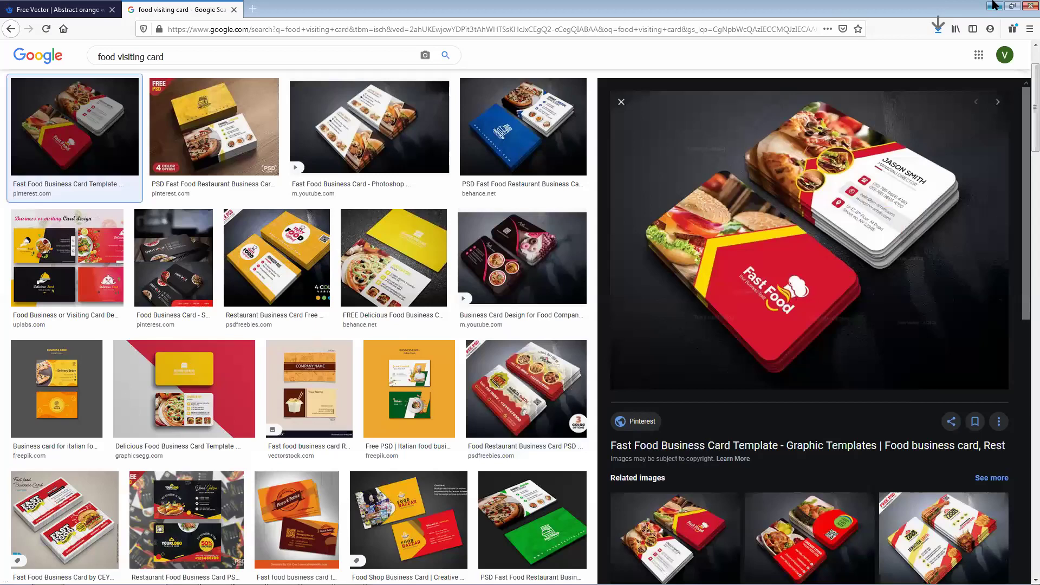
- Switch to Illustrator, draw a dark circle about 9.56 in across below the tan background, and restore the window to its smaller size
{"action": "left_click", "coordinate": [995, 6]}
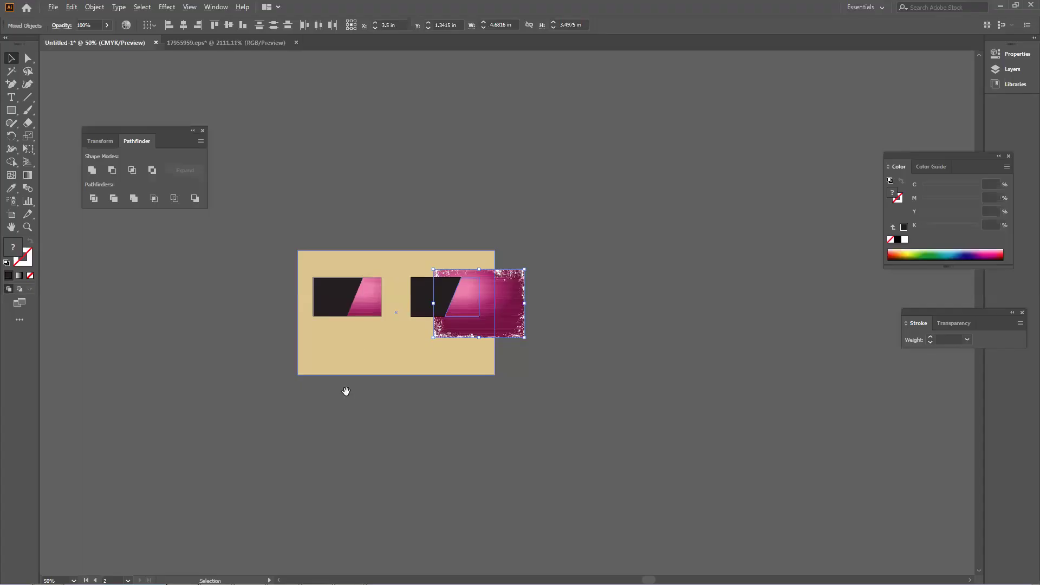
{"action": "left_click_drag", "start_coordinate": [345, 391], "coordinate": [378, 309]}
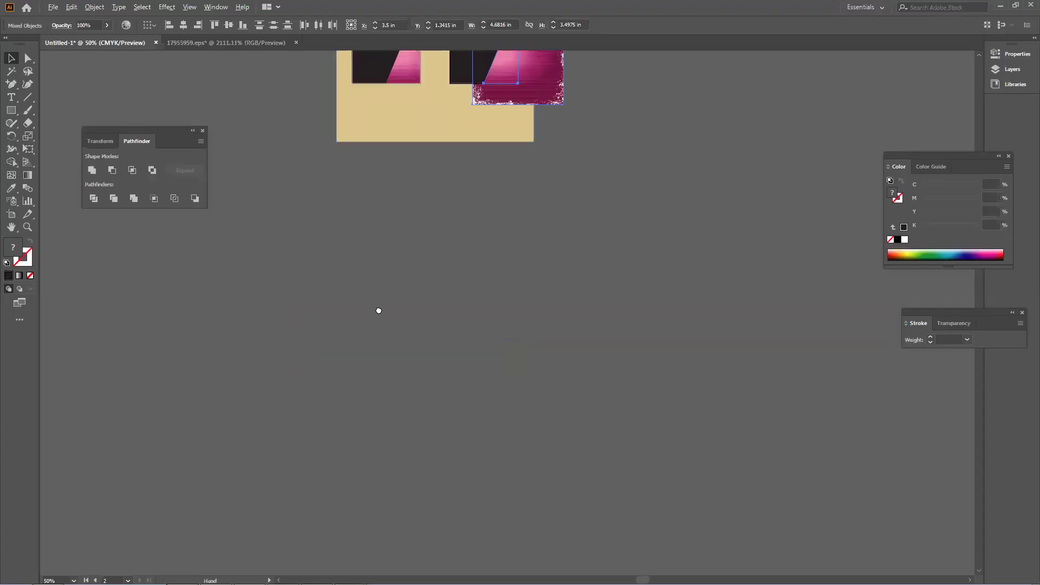
{"action": "left_click", "coordinate": [10, 111]}
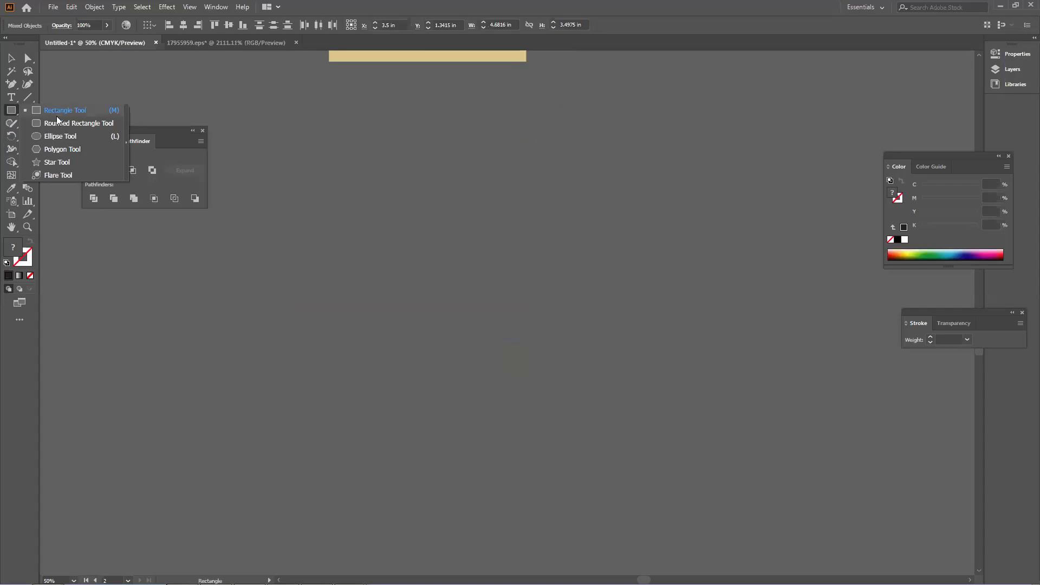
{"action": "left_click", "coordinate": [61, 136]}
{"action": "left_click_drag", "start_coordinate": [368, 270], "coordinate": [553, 436]}
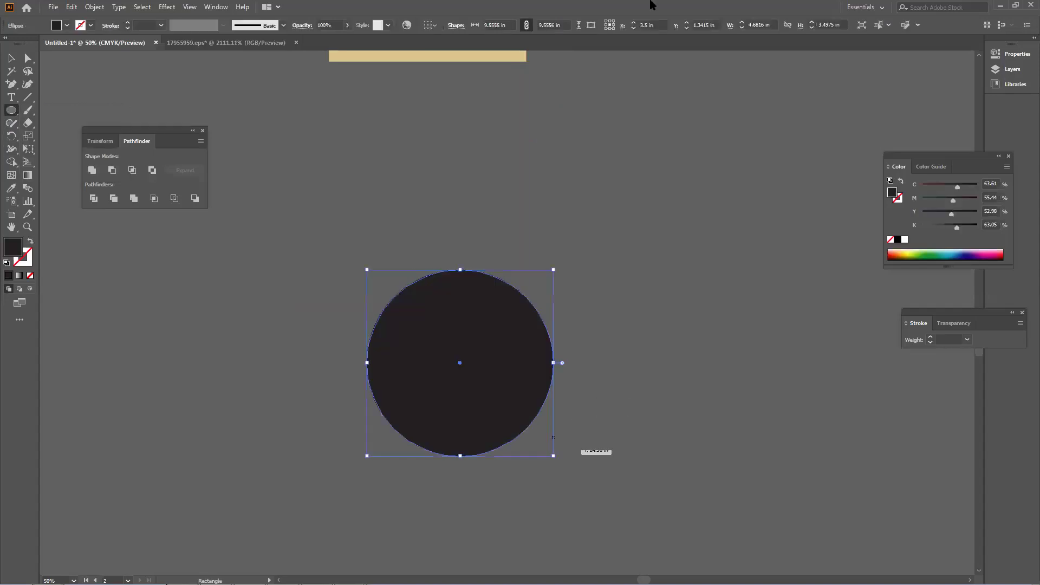
{"action": "double_click", "coordinate": [653, 5]}
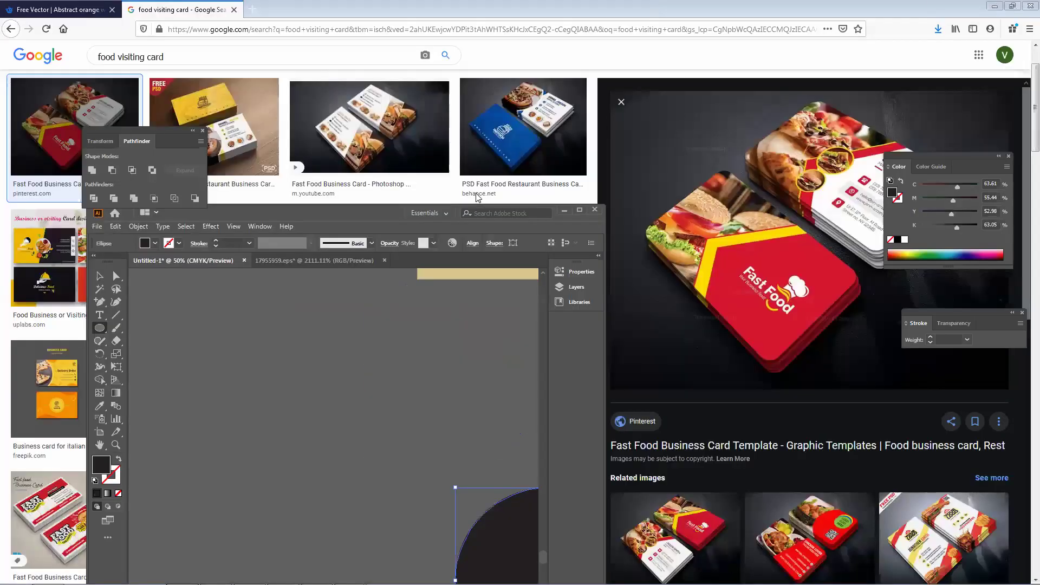
- Enlarge the placed child photo to about 13.42 × 22.36 in and move the dark circle over the child's face
{"action": "key", "text": "super+Home"}
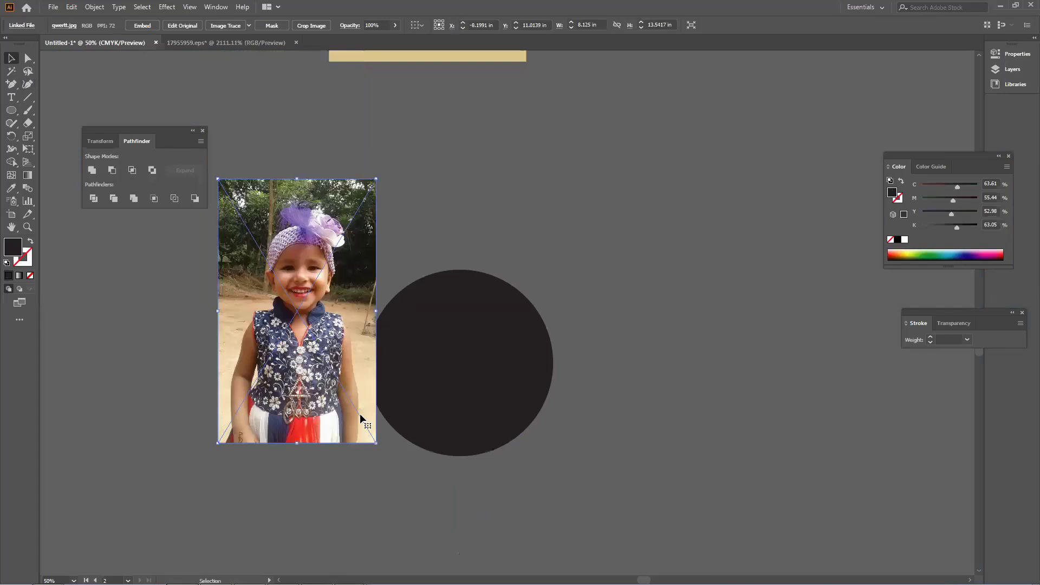
{"action": "scroll", "coordinate": [364, 424], "scroll_direction": "down", "scroll_amount": 1}
{"action": "left_click_drag", "start_coordinate": [461, 523], "coordinate": [506, 506]}
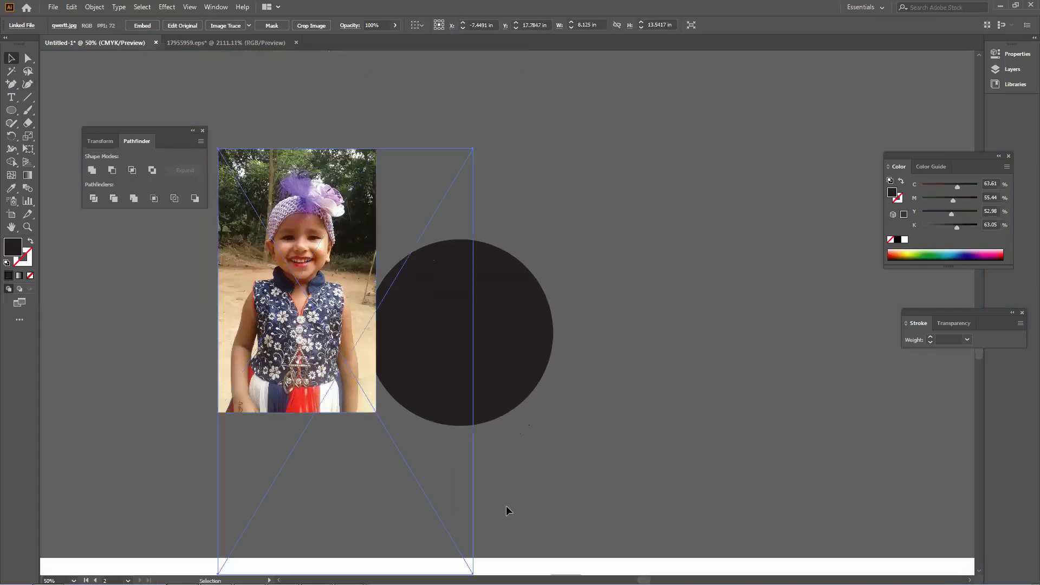
{"action": "left_click_drag", "start_coordinate": [526, 343], "coordinate": [420, 304]}
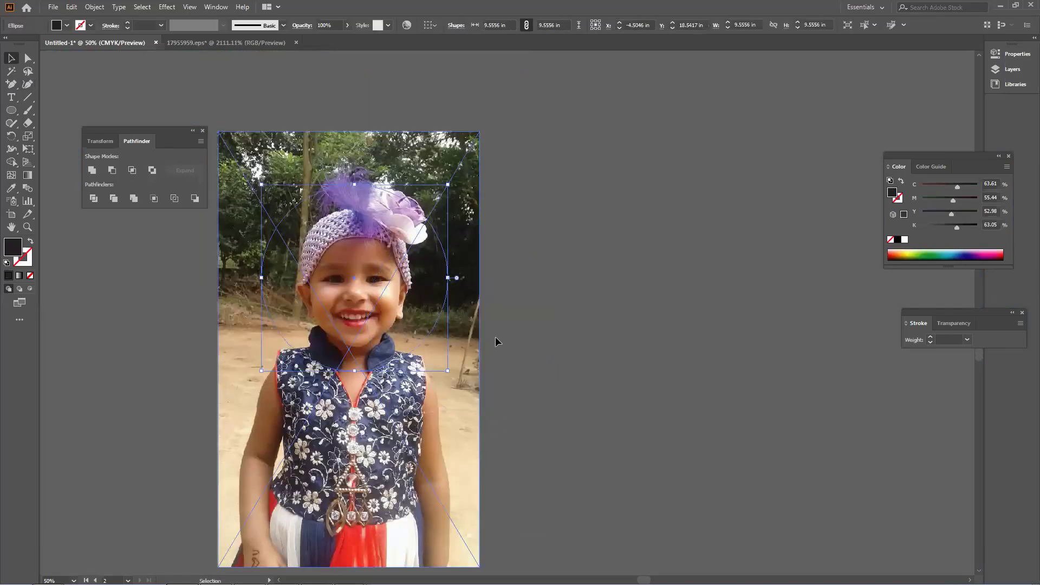
- Send the child photo to the back, behind the dark circle
{"action": "right_click", "coordinate": [418, 542]}
{"action": "left_click", "coordinate": [433, 372]}
{"action": "right_click", "coordinate": [433, 372]}
{"action": "mouse_move", "coordinate": [481, 465]}
{"action": "left_click", "coordinate": [587, 500]}
{"action": "left_click", "coordinate": [547, 373]}
- Select the photo and circle together and make a clipping mask from them
{"action": "key", "text": "ctrl+a"}
{"action": "right_click", "coordinate": [312, 273]}
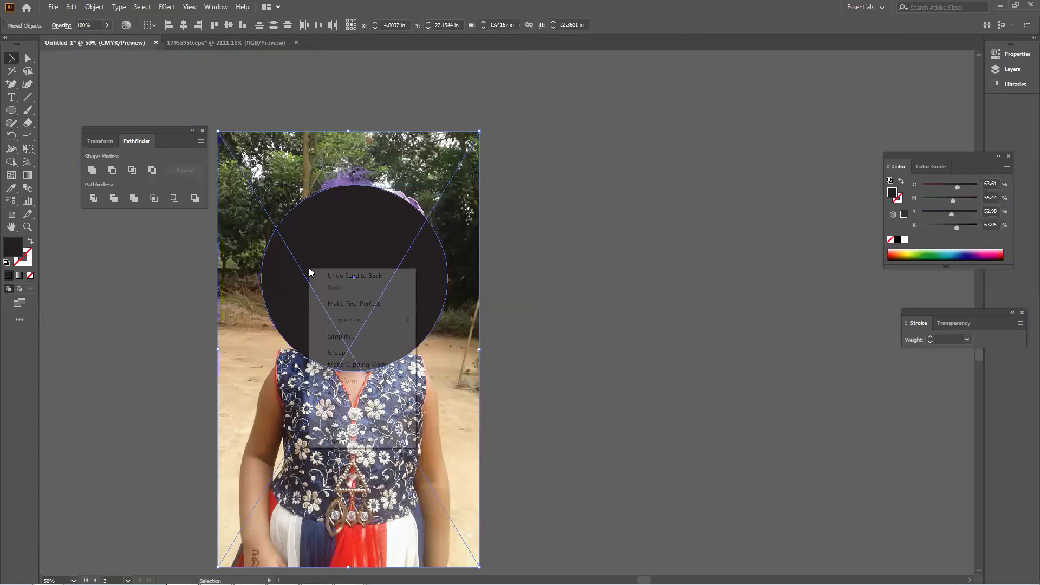
{"action": "left_click", "coordinate": [347, 364]}
{"action": "left_click", "coordinate": [499, 362]}
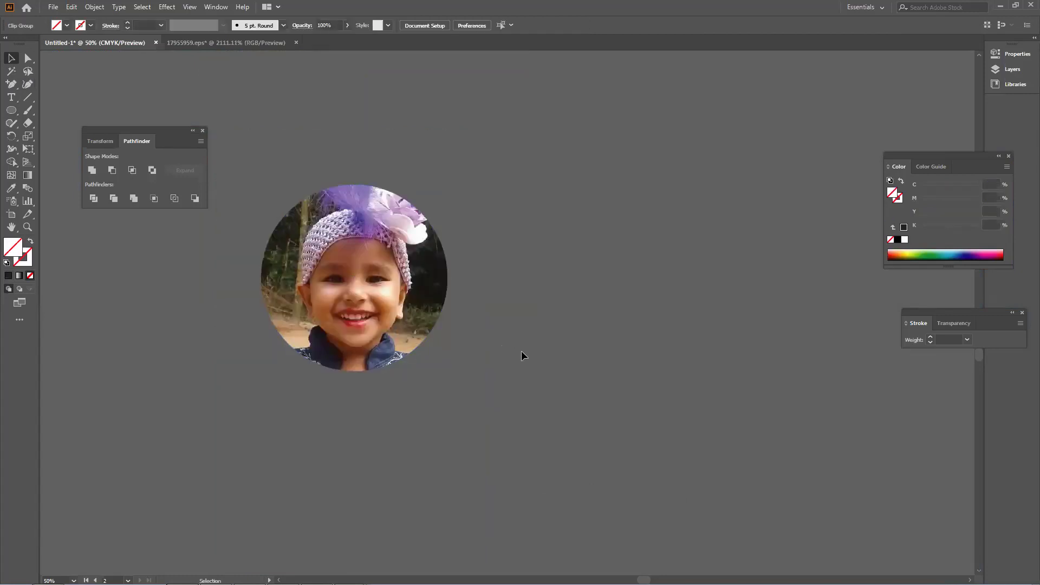
- Draw a circle about 10.5 in across with a solid dark fill and centre it over the clipped photo
{"action": "left_click", "coordinate": [16, 112]}
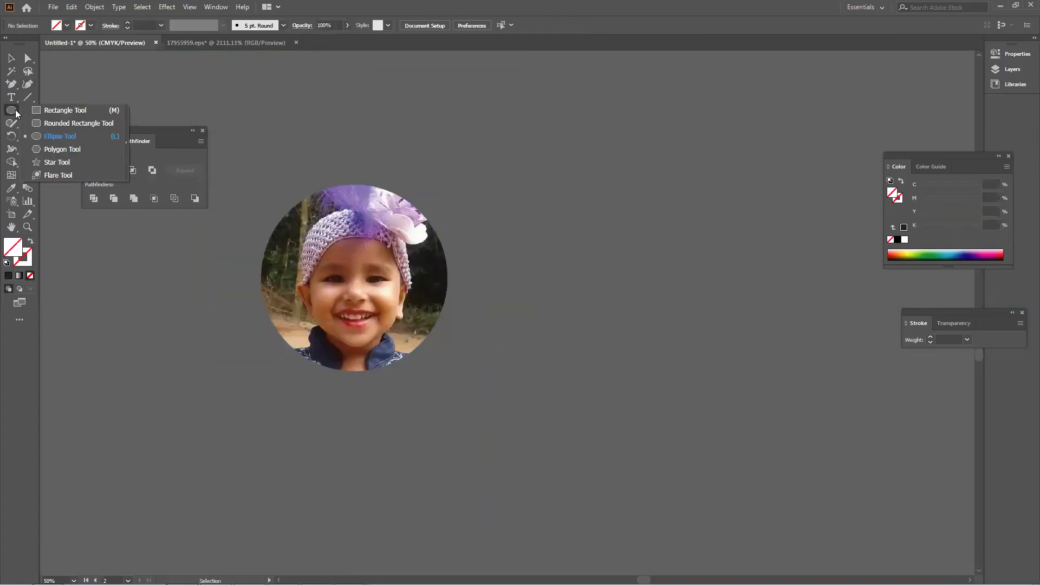
{"action": "left_click", "coordinate": [53, 111]}
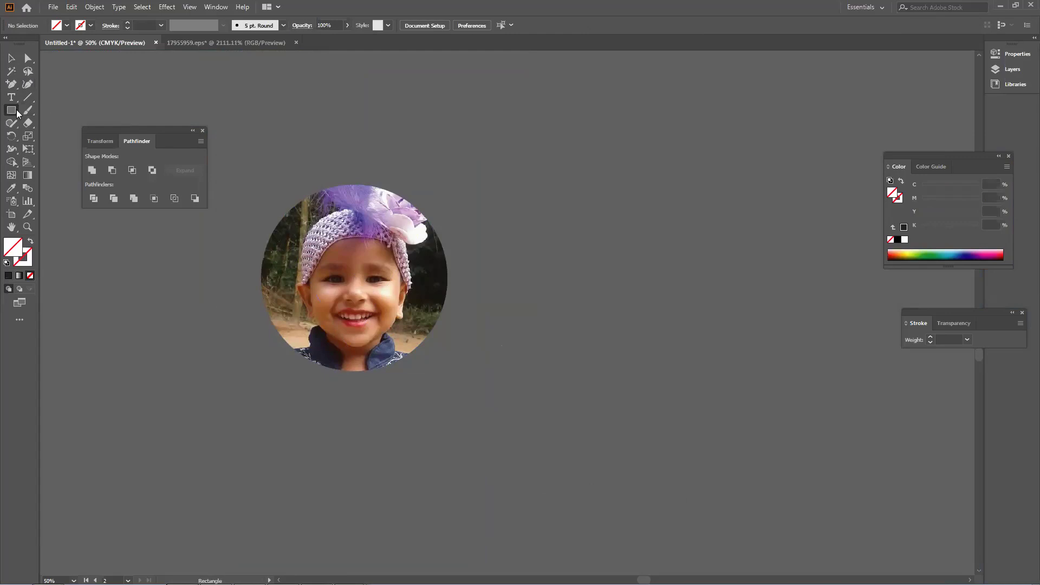
{"action": "left_click", "coordinate": [12, 111]}
{"action": "left_click", "coordinate": [56, 136]}
{"action": "left_click_drag", "start_coordinate": [520, 239], "coordinate": [725, 424]}
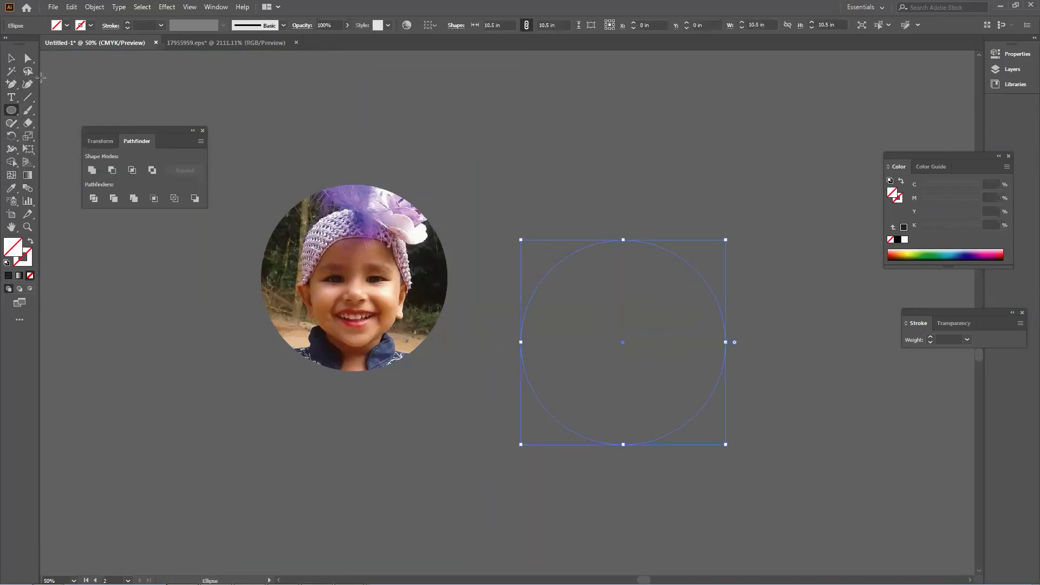
{"action": "left_click", "coordinate": [8, 275]}
{"action": "left_click", "coordinate": [11, 58]}
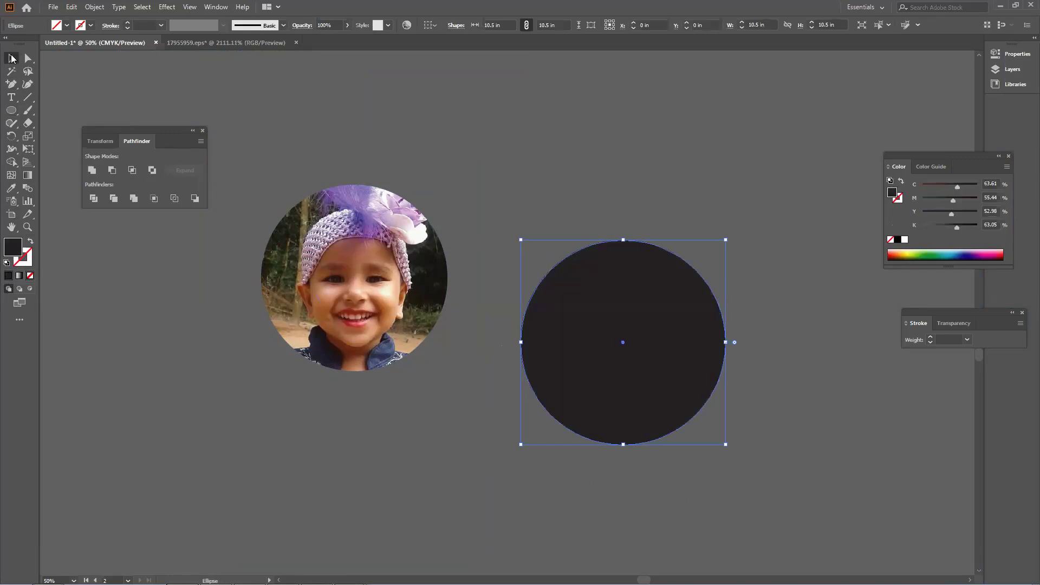
{"action": "left_click", "coordinate": [504, 209]}
{"action": "left_click_drag", "start_coordinate": [611, 332], "coordinate": [358, 278]}
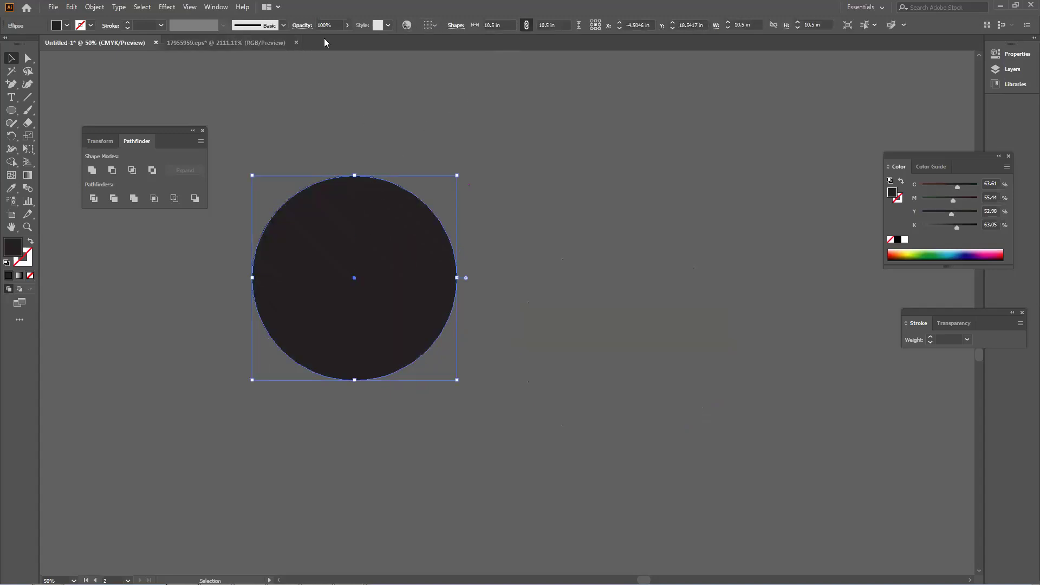
- Lower the dark circle's opacity slightly and move it off the clipped photo to the empty area beside it
{"action": "left_click", "coordinate": [347, 26]}
{"action": "mouse_move", "coordinate": [337, 39]}
{"action": "left_mouse_down"}
{"action": "mouse_move", "coordinate": [316, 42]}
{"action": "mouse_move", "coordinate": [340, 41]}
{"action": "left_mouse_up"}
{"action": "left_click", "coordinate": [347, 25]}
{"action": "left_click_drag", "start_coordinate": [382, 264], "coordinate": [660, 372]}
- Reduce the opacity of the clipped photo group to make it look faded
{"action": "left_click", "coordinate": [369, 274]}
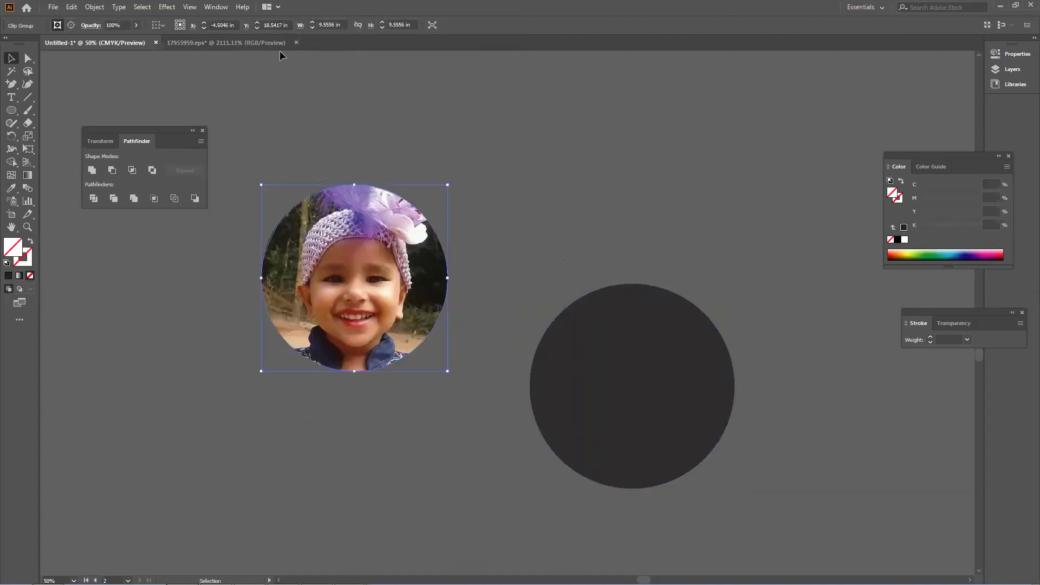
{"action": "left_click", "coordinate": [211, 7]}
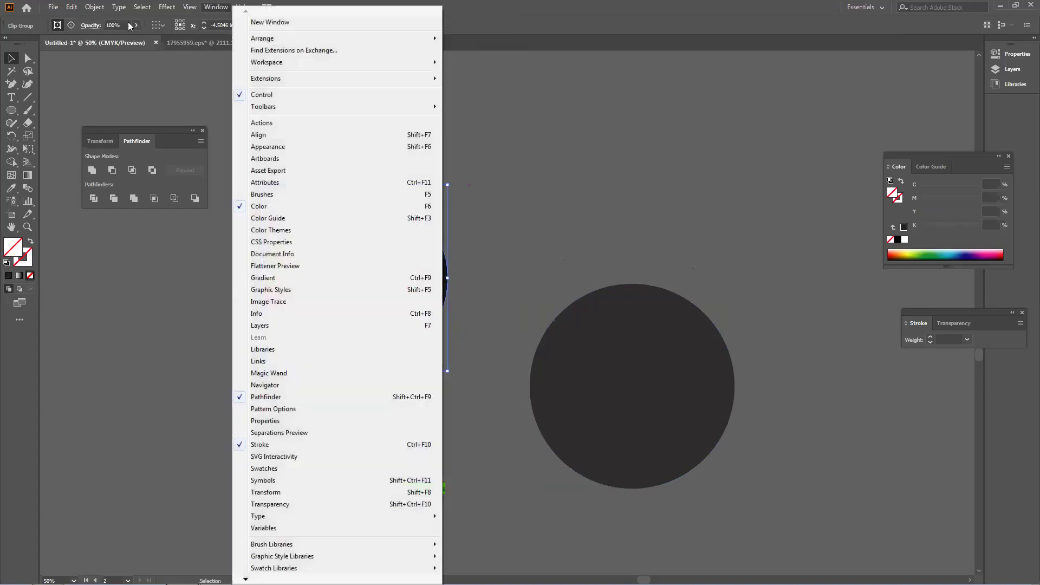
{"action": "left_click", "coordinate": [136, 25]}
{"action": "left_click_drag", "start_coordinate": [128, 40], "coordinate": [103, 42]}
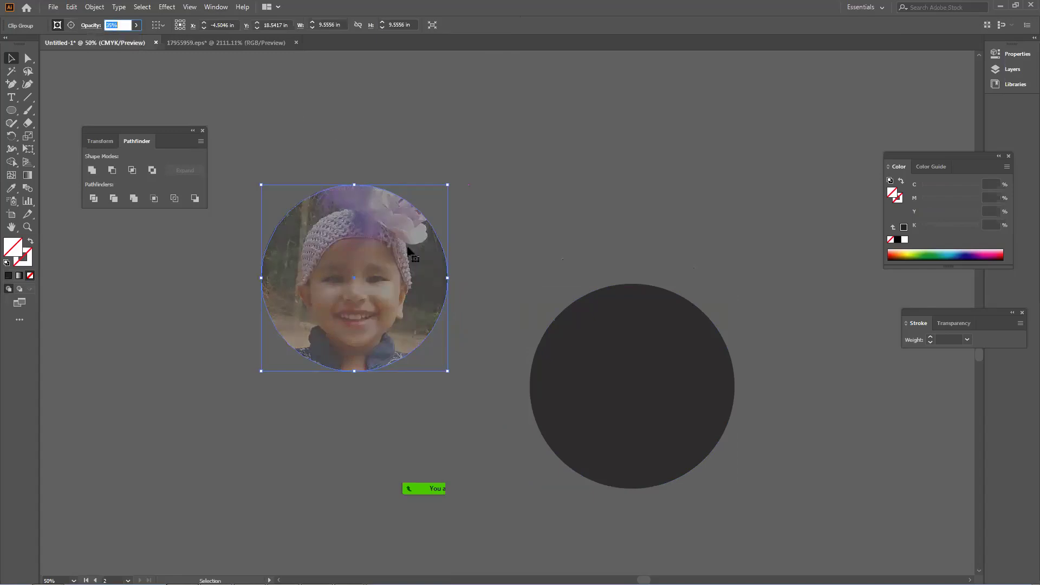
- Draw a dark-filled rectangle about 56.33 × 27.67 in in the empty area above the tan background
{"action": "scroll", "coordinate": [526, 359], "scroll_direction": "down", "scroll_amount": 7}
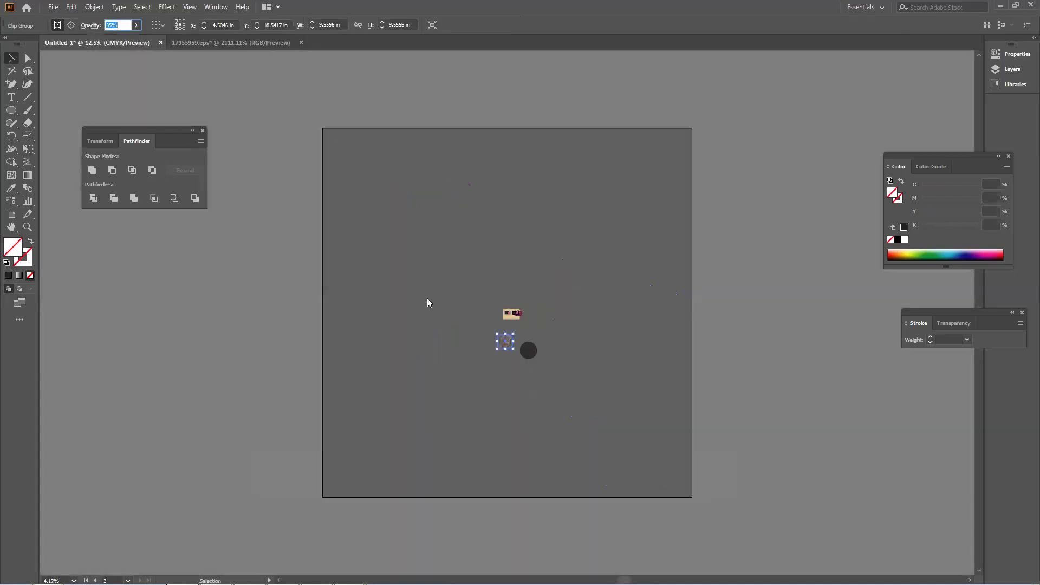
{"action": "left_click", "coordinate": [427, 298]}
{"action": "scroll", "coordinate": [477, 259], "scroll_direction": "up", "scroll_amount": 1}
{"action": "scroll", "coordinate": [478, 259], "scroll_direction": "up", "scroll_amount": 1}
{"action": "left_click", "coordinate": [11, 110]}
{"action": "left_click", "coordinate": [32, 111]}
{"action": "scroll", "coordinate": [284, 191], "scroll_direction": "up", "scroll_amount": 2}
{"action": "left_click_drag", "start_coordinate": [284, 192], "coordinate": [650, 371]}
{"action": "left_click", "coordinate": [8, 276]}
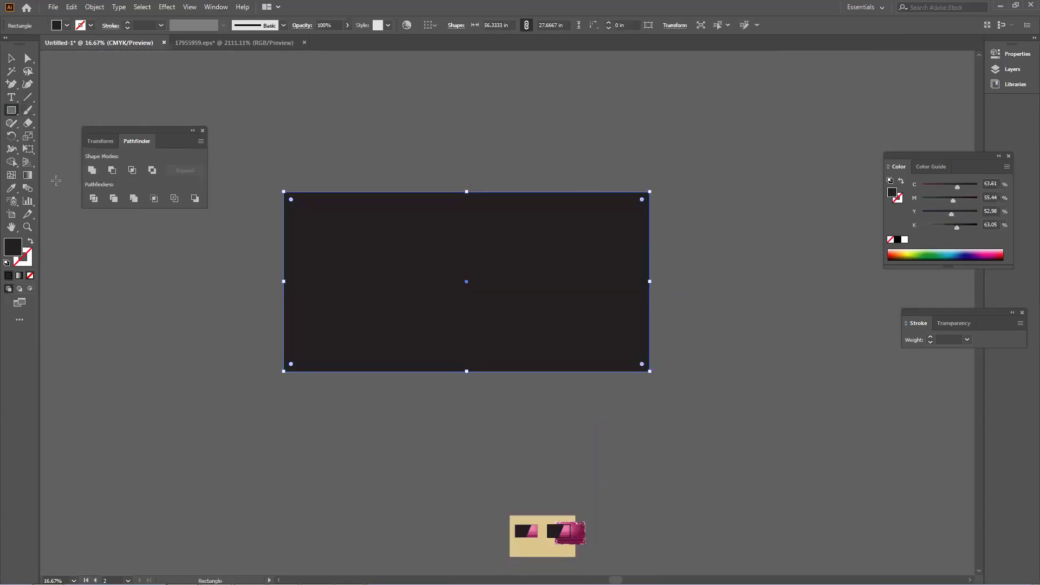
- Fill the large rectangle with light gray (K 10) and move it down closer to the tan background
{"action": "left_click", "coordinate": [67, 25]}
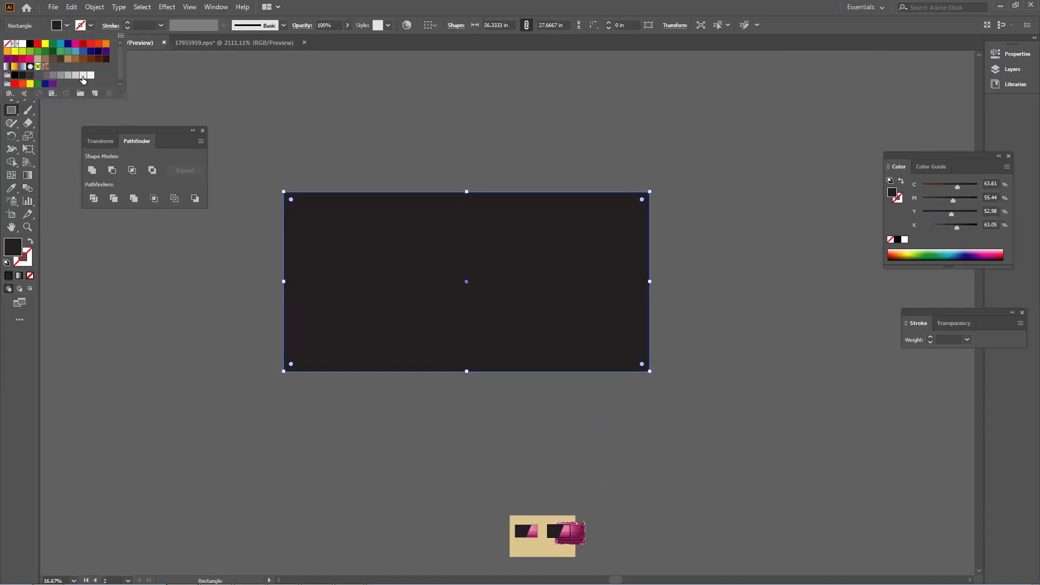
{"action": "left_click", "coordinate": [67, 93]}
{"action": "left_click", "coordinate": [10, 58]}
{"action": "left_click_drag", "start_coordinate": [409, 195], "coordinate": [467, 281]}
{"action": "key", "text": "ctrl+shift+a"}
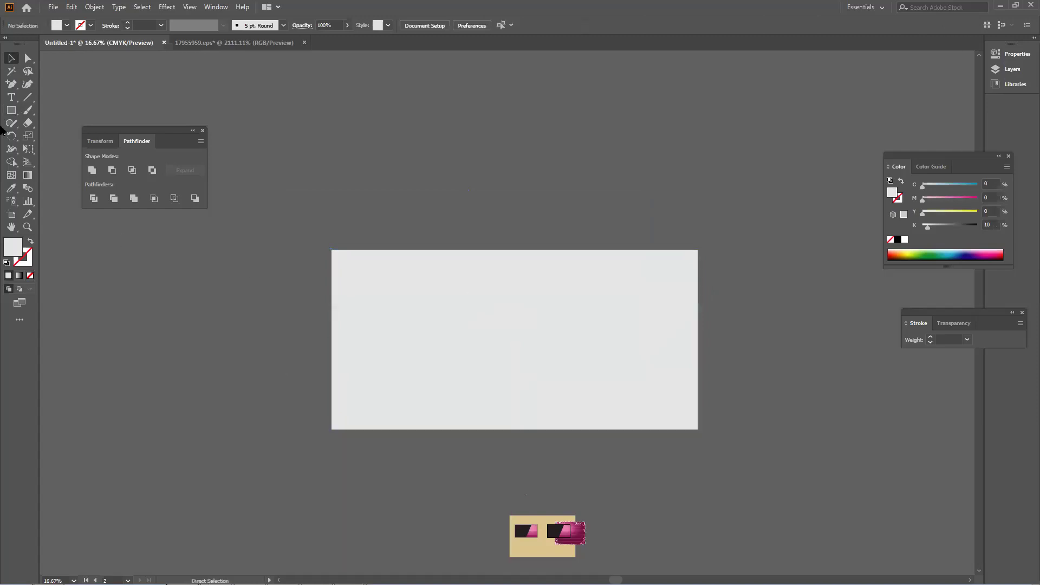
- Draw a rectangle about 14.99 × 12.33 in at the gray rectangle's upper-left corner and fill it orange
{"action": "left_click_drag", "start_coordinate": [11, 110], "coordinate": [34, 116]}
{"action": "left_click", "coordinate": [34, 112]}
{"action": "mouse_move", "coordinate": [332, 250]}
{"action": "left_mouse_down"}
{"action": "mouse_move", "coordinate": [385, 309]}
{"action": "mouse_move", "coordinate": [429, 330]}
{"action": "left_mouse_up"}
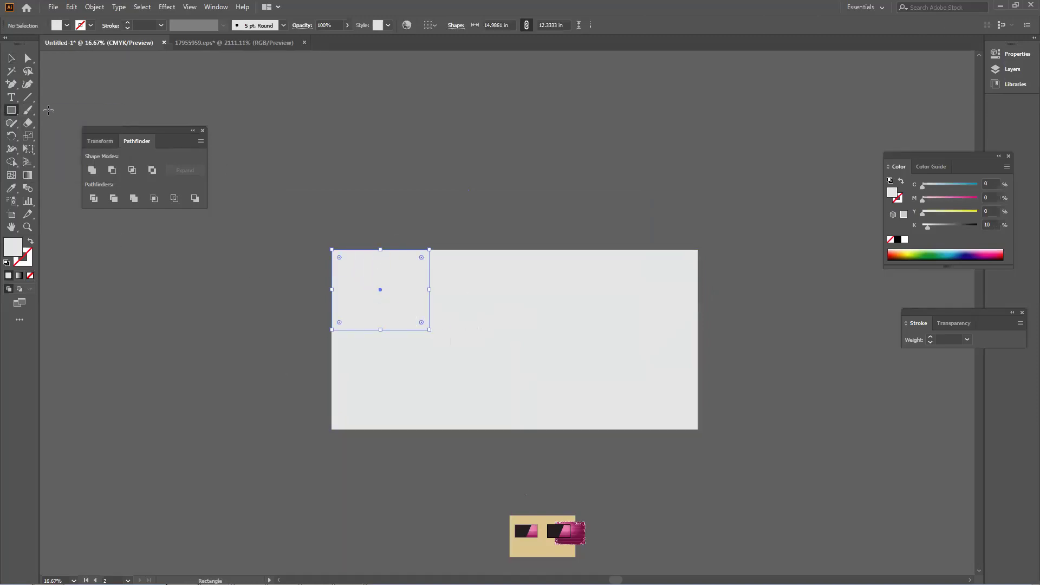
{"action": "left_click", "coordinate": [65, 25]}
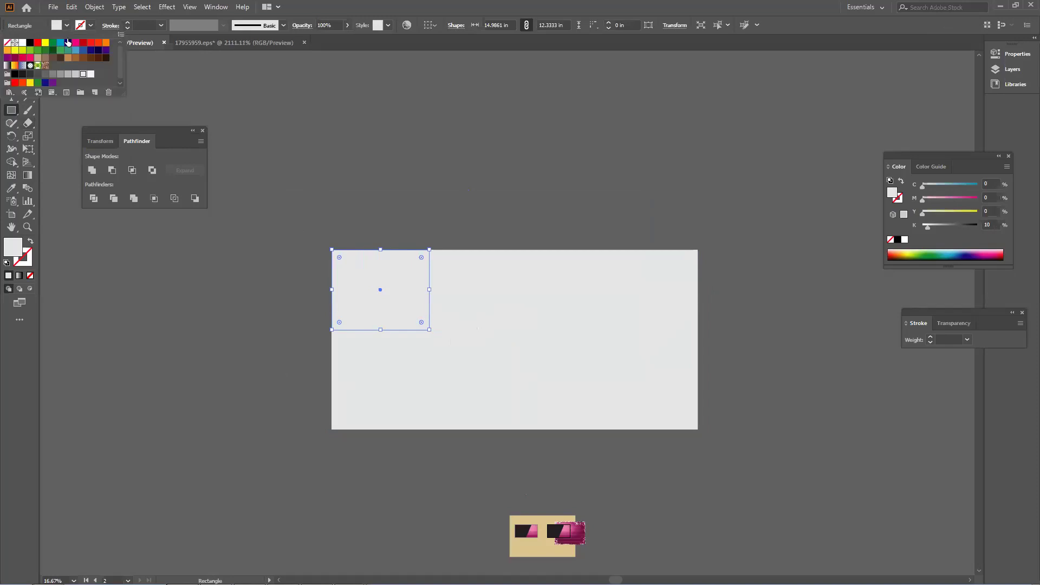
{"action": "left_click", "coordinate": [7, 50]}
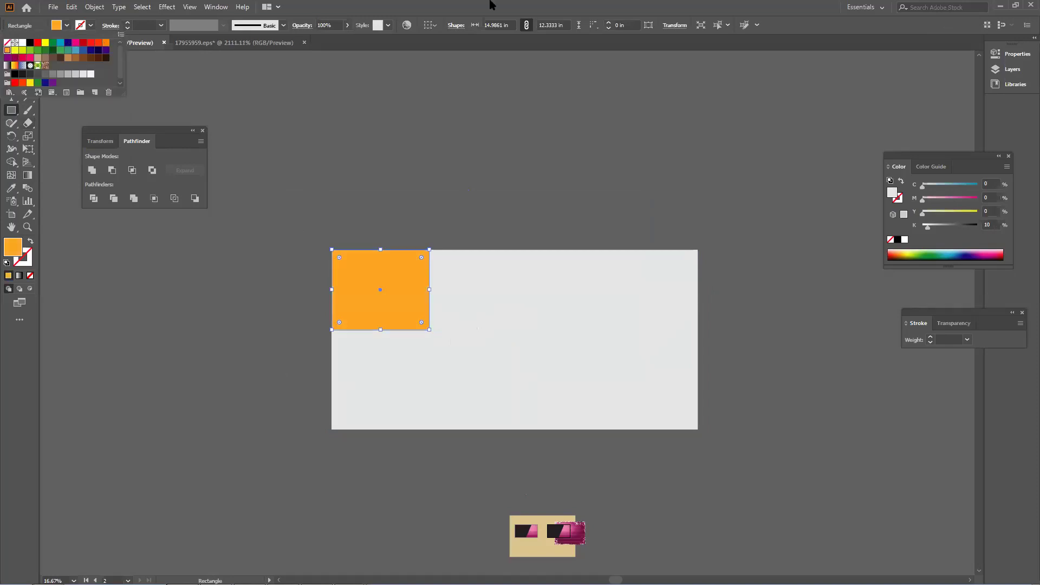
- Fill the 12.33 in square over the orange rectangle black and align it to the gray rectangle's upper-left corner
{"action": "left_click", "coordinate": [10, 58]}
{"action": "mouse_move", "coordinate": [398, 278]}
{"action": "left_mouse_down"}
{"action": "mouse_move", "coordinate": [439, 290]}
{"action": "mouse_move", "coordinate": [396, 287]}
{"action": "left_mouse_up"}
{"action": "left_click", "coordinate": [67, 26]}
{"action": "left_click", "coordinate": [105, 58]}
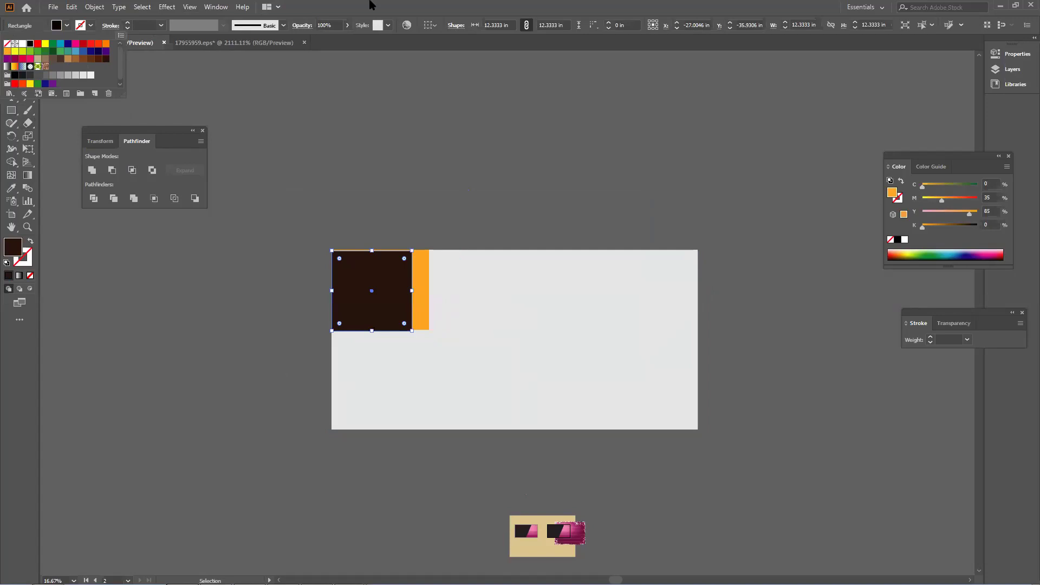
{"action": "left_click", "coordinate": [14, 76]}
{"action": "left_click_drag", "start_coordinate": [395, 261], "coordinate": [395, 258]}
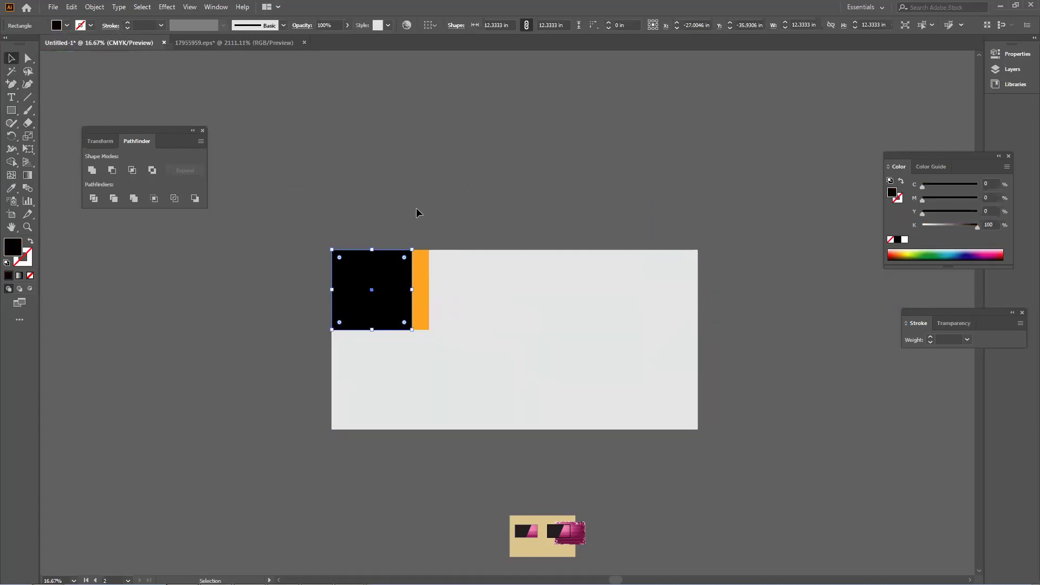
- Set the black square's opacity to 54%
{"action": "left_click", "coordinate": [346, 25]}
{"action": "left_click_drag", "start_coordinate": [330, 39], "coordinate": [327, 39]}
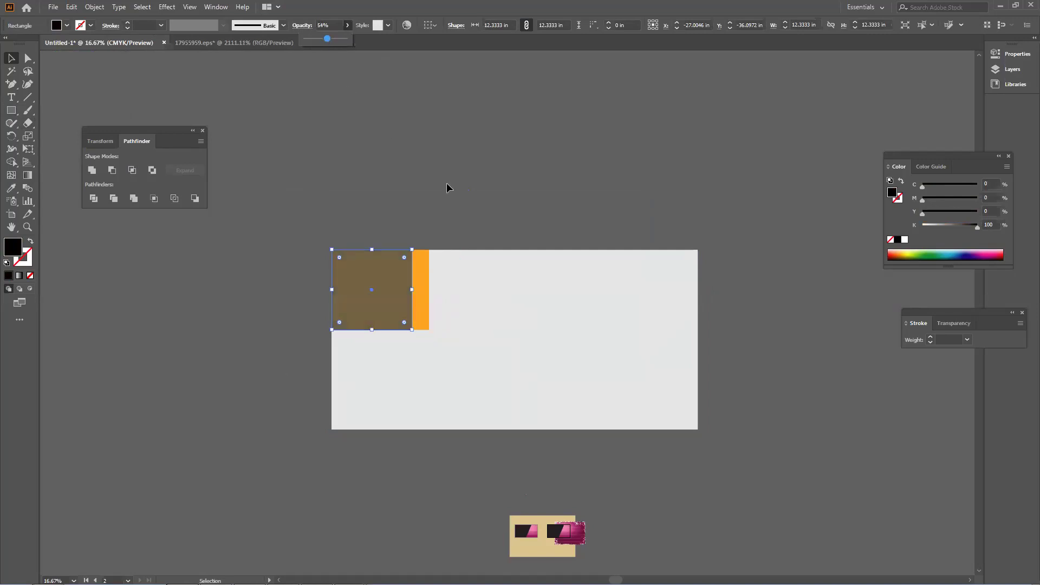
{"action": "left_click", "coordinate": [493, 193]}
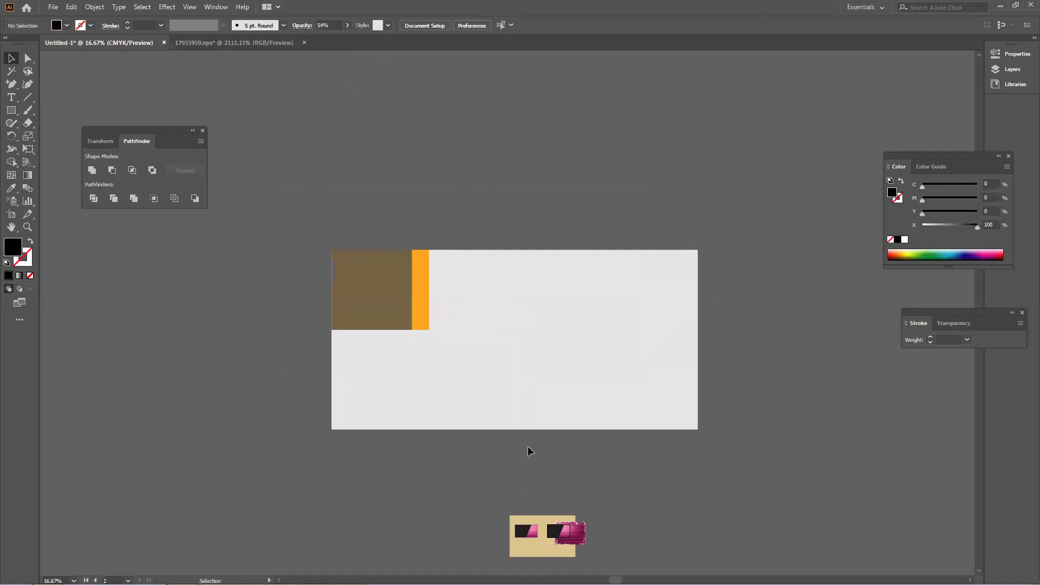
- Resize the semi-transparent black square to about 19.14 × 14.5 in and move it near the center of the gray rectangle
{"action": "left_click", "coordinate": [391, 329]}
{"action": "left_click_drag", "start_coordinate": [412, 330], "coordinate": [575, 358]}
{"action": "left_click", "coordinate": [600, 353]}
{"action": "left_click", "coordinate": [602, 387]}
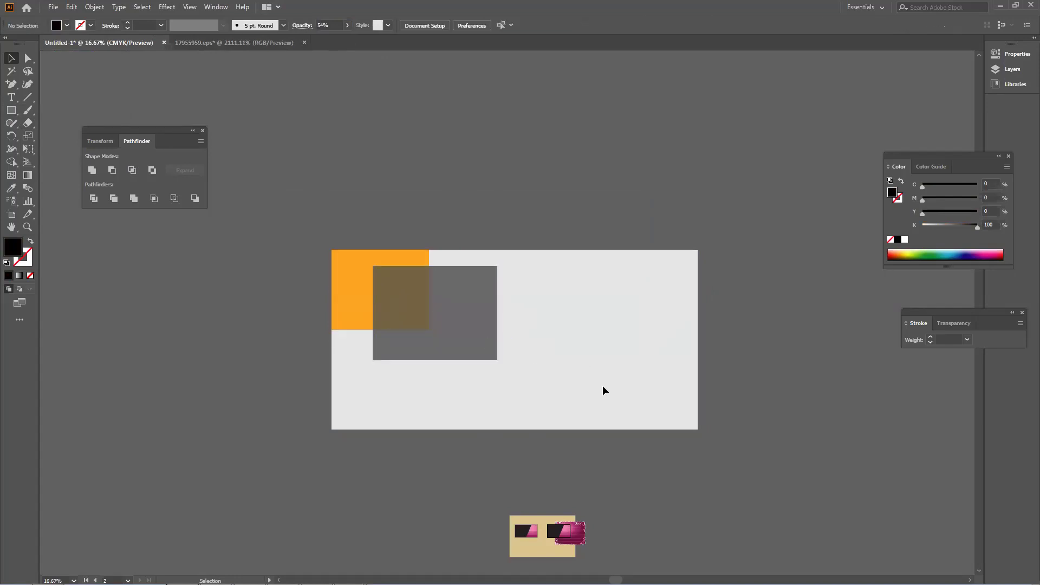
{"action": "left_click_drag", "start_coordinate": [464, 339], "coordinate": [561, 376]}
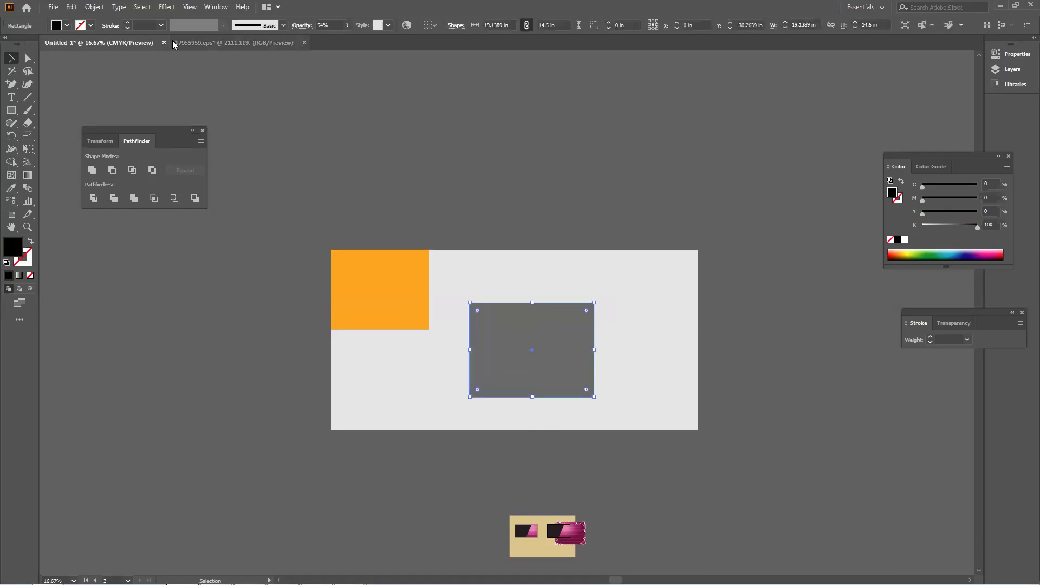
- Add a Lorem ipsum point text above the gray rectangle and enlarge its type size to 85 pt
{"action": "left_click", "coordinate": [10, 97]}
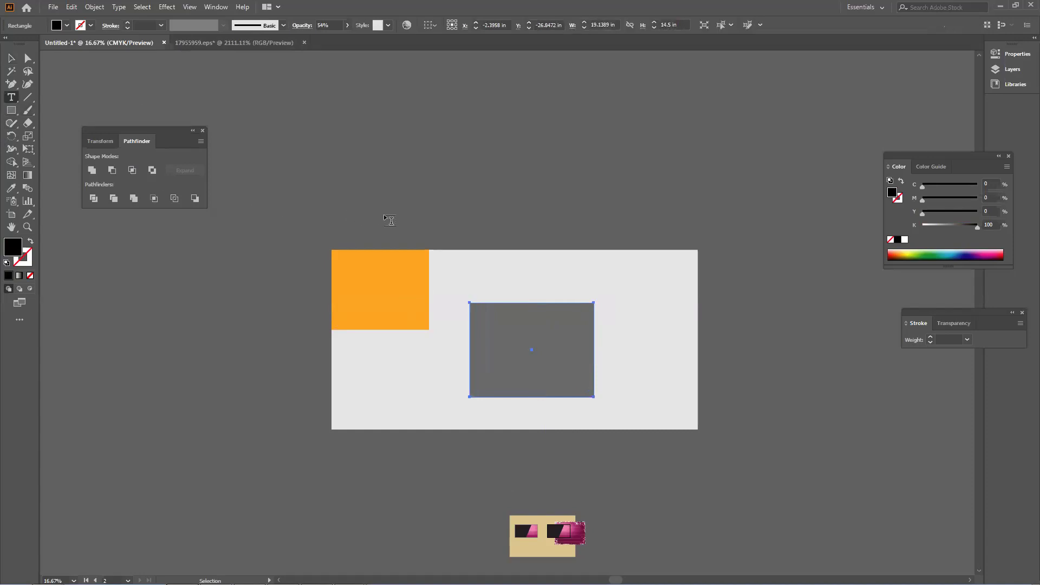
{"action": "left_click", "coordinate": [328, 207]}
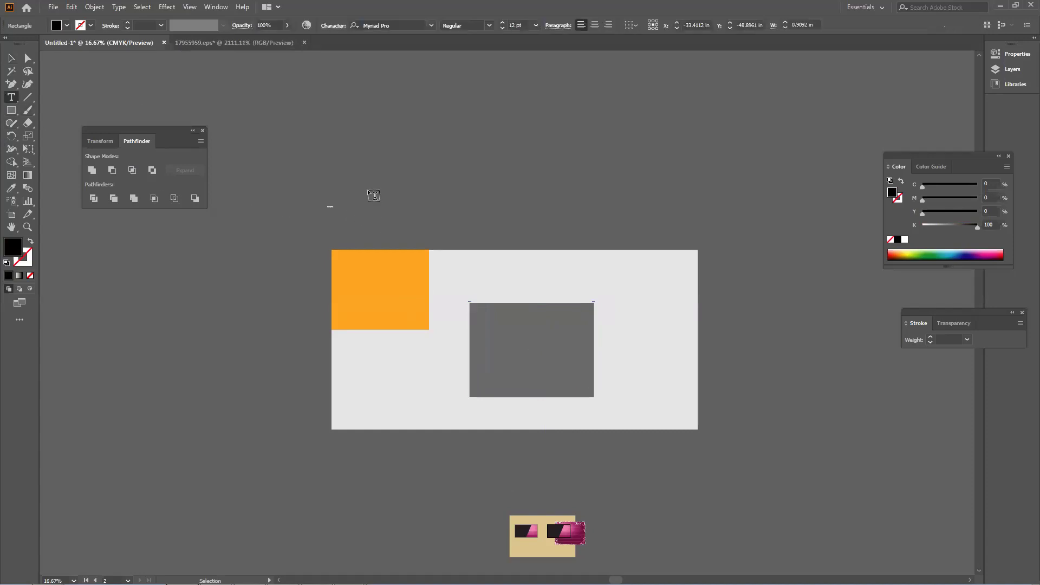
{"action": "left_click", "coordinate": [12, 58]}
{"action": "left_click", "coordinate": [501, 24]}
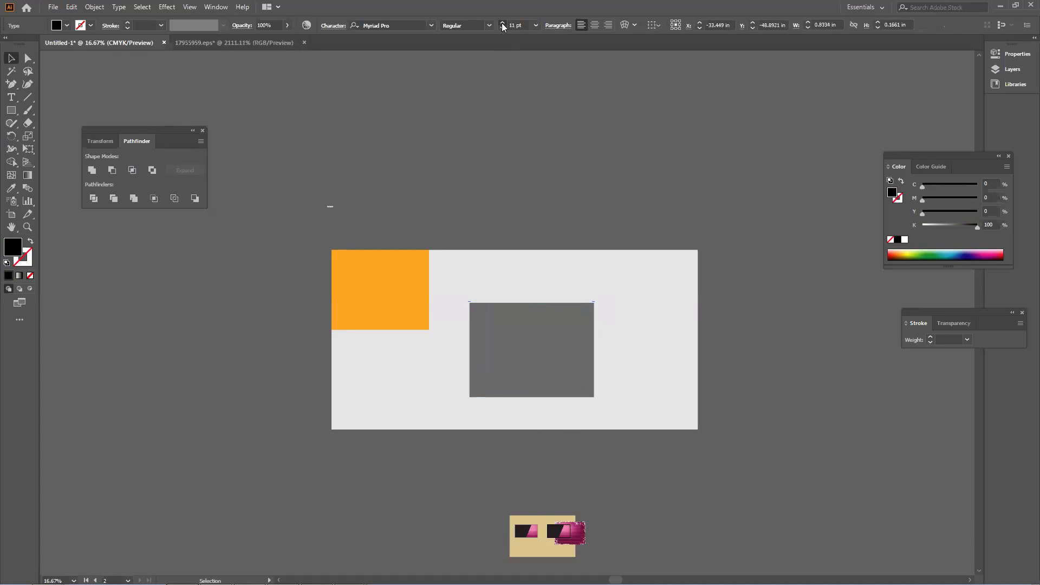
{"action": "left_click", "coordinate": [502, 24]}
{"action": "left_click", "coordinate": [501, 23]}
{"action": "left_click", "coordinate": [502, 24]}
- Tilt the Lorem ipsum text and scatter copies of it across the gray rectangle and the shapes on it
{"action": "left_click", "coordinate": [399, 196]}
{"action": "left_click", "coordinate": [364, 206]}
{"action": "left_click_drag", "start_coordinate": [381, 208], "coordinate": [608, 327]}
- Select all the tilted Lorem ipsum copies and lower their opacity to a faint watermark
{"action": "left_click", "coordinate": [507, 369], "text": "shift"}
{"action": "left_click", "coordinate": [574, 299], "text": "shift"}
{"action": "left_click", "coordinate": [441, 324], "text": "shift"}
{"action": "left_click", "coordinate": [415, 352], "text": "shift"}
{"action": "left_click", "coordinate": [359, 352], "text": "shift"}
{"action": "left_click", "coordinate": [395, 315], "text": "shift"}
{"action": "left_click", "coordinate": [287, 25]}
{"action": "left_click_drag", "start_coordinate": [269, 40], "coordinate": [246, 47]}
{"action": "left_click", "coordinate": [292, 212]}
{"action": "left_click", "coordinate": [297, 209]}
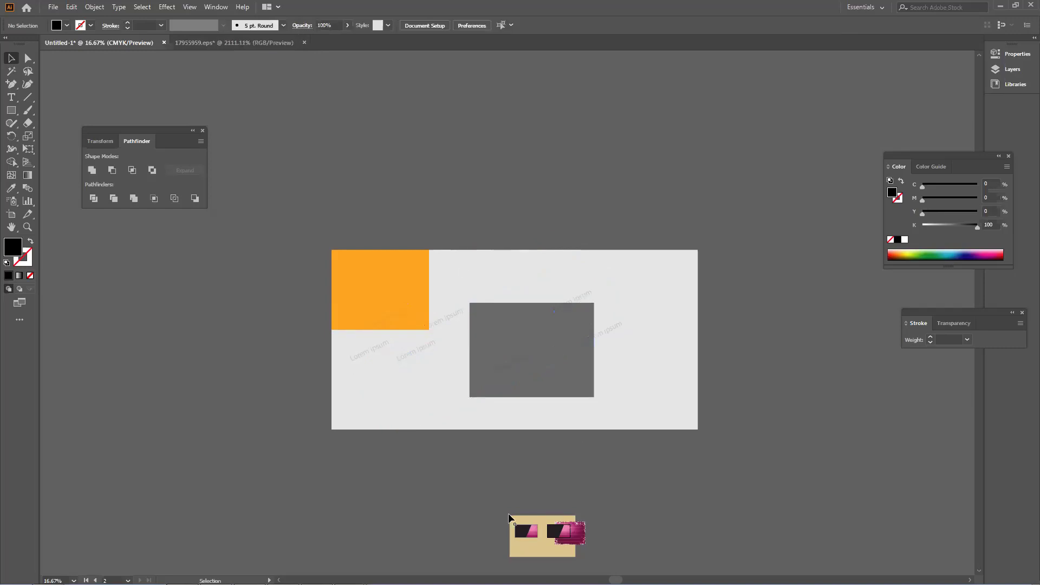
- Add a new horizontal Lorem ipsum text at 85 pt above the gray rectangle
{"action": "scroll", "coordinate": [510, 519], "scroll_direction": "down", "scroll_amount": 1}
{"action": "mouse_move", "coordinate": [510, 584]}
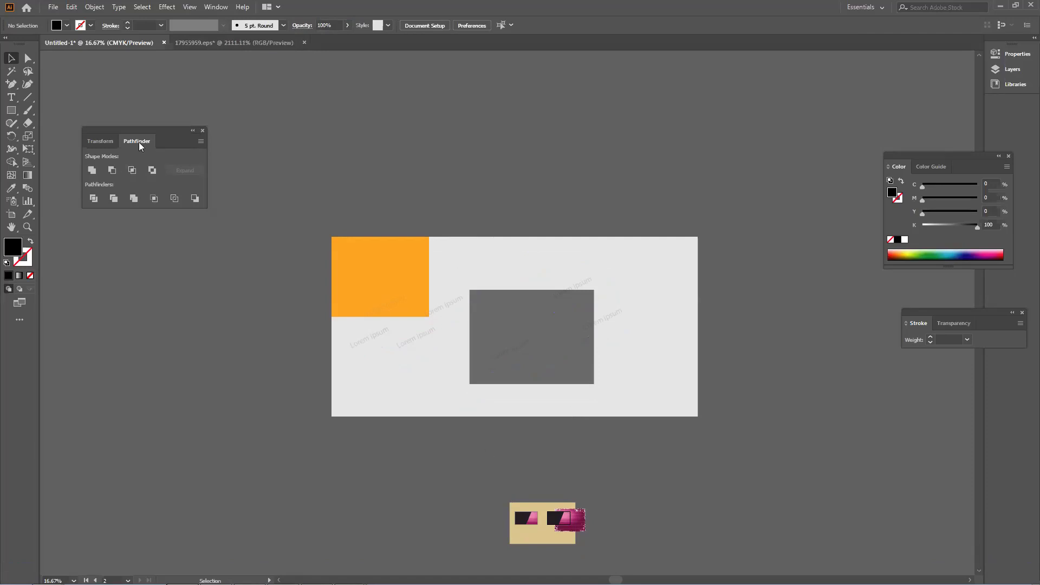
{"action": "left_click", "coordinate": [11, 97]}
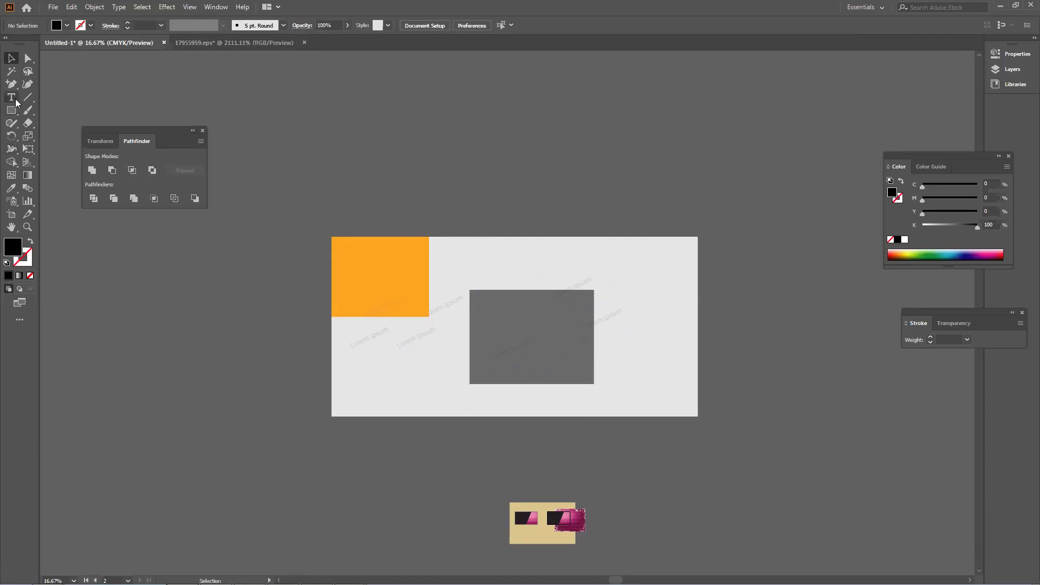
{"action": "left_click", "coordinate": [434, 155]}
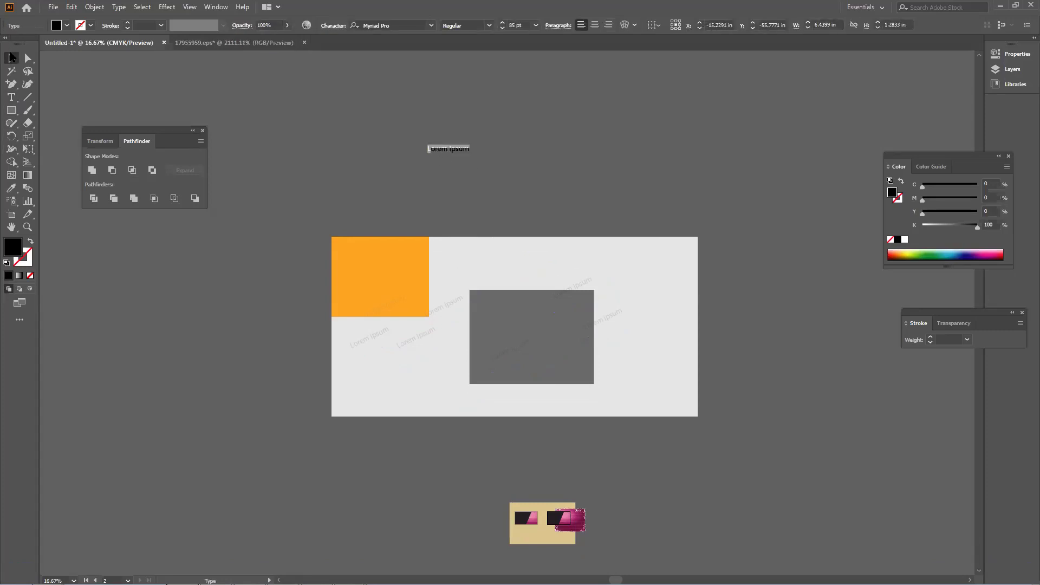
{"action": "double_click", "coordinate": [10, 57]}
{"action": "left_click", "coordinate": [580, 379]}
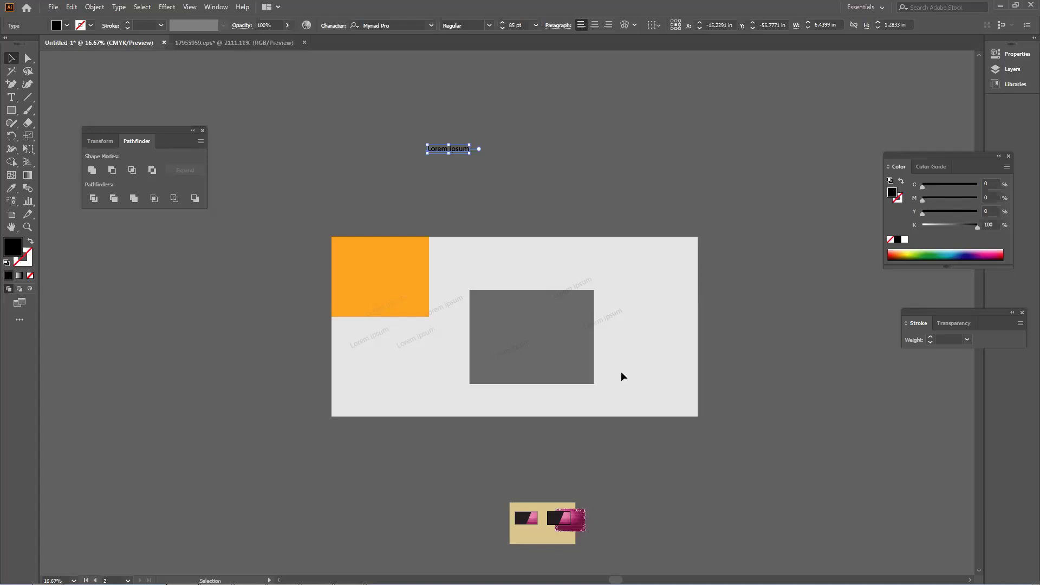
{"action": "left_click", "coordinate": [292, 554]}
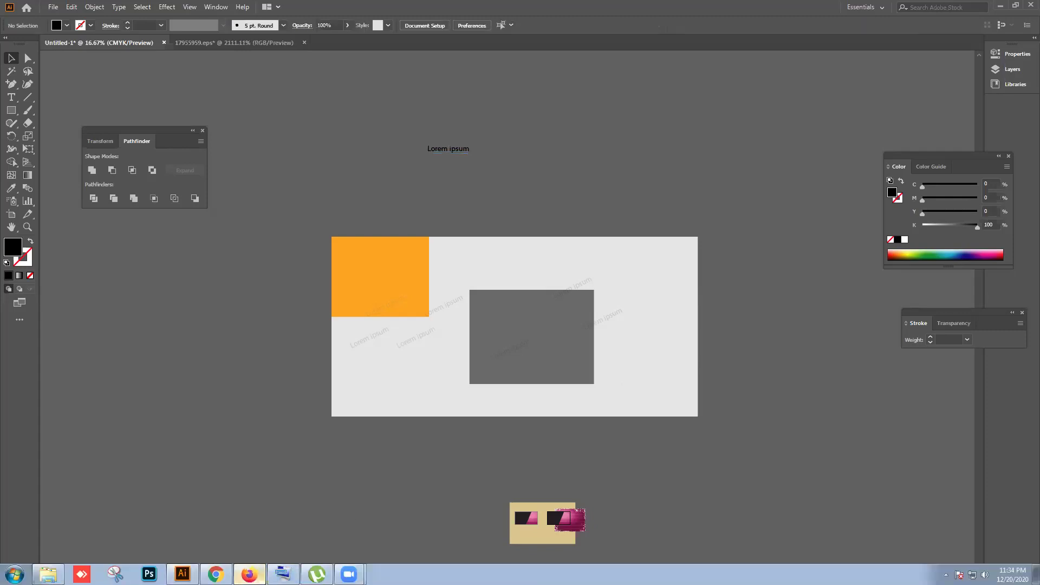
- Switch to Firefox, run a web search for "roboto font" in the new tab, and open the Google Fonts Roboto result
{"action": "left_click", "coordinate": [249, 574]}
{"action": "left_click", "coordinate": [255, 9]}
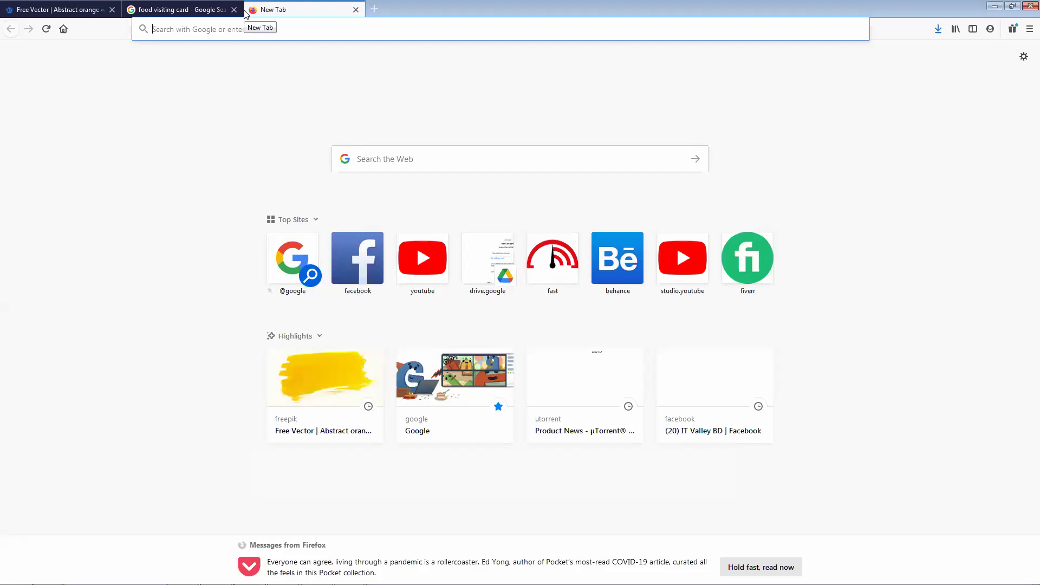
{"action": "type", "text": "roboto"}
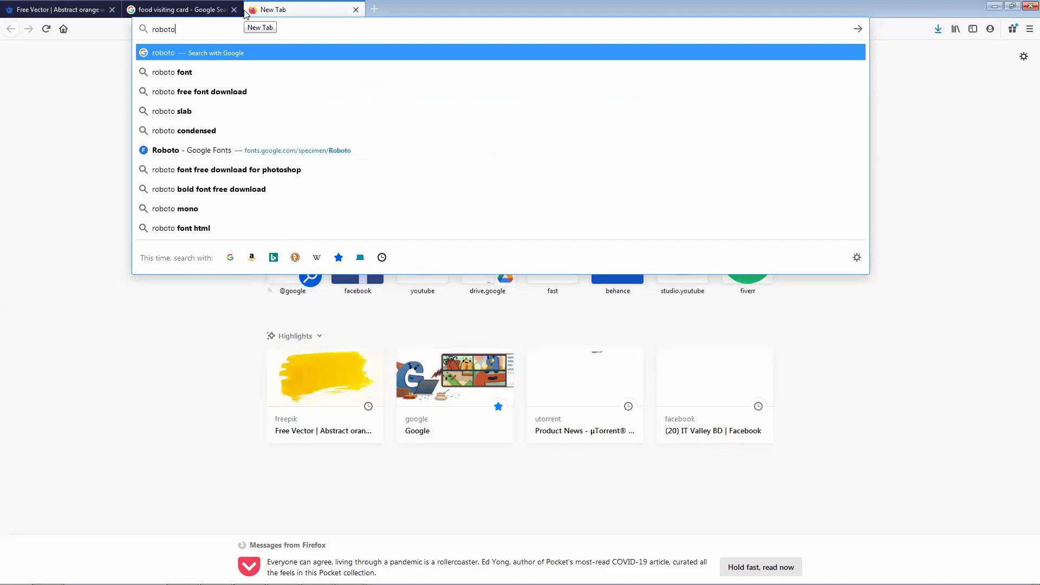
{"action": "key", "text": "Down"}
{"action": "key", "text": "Return"}
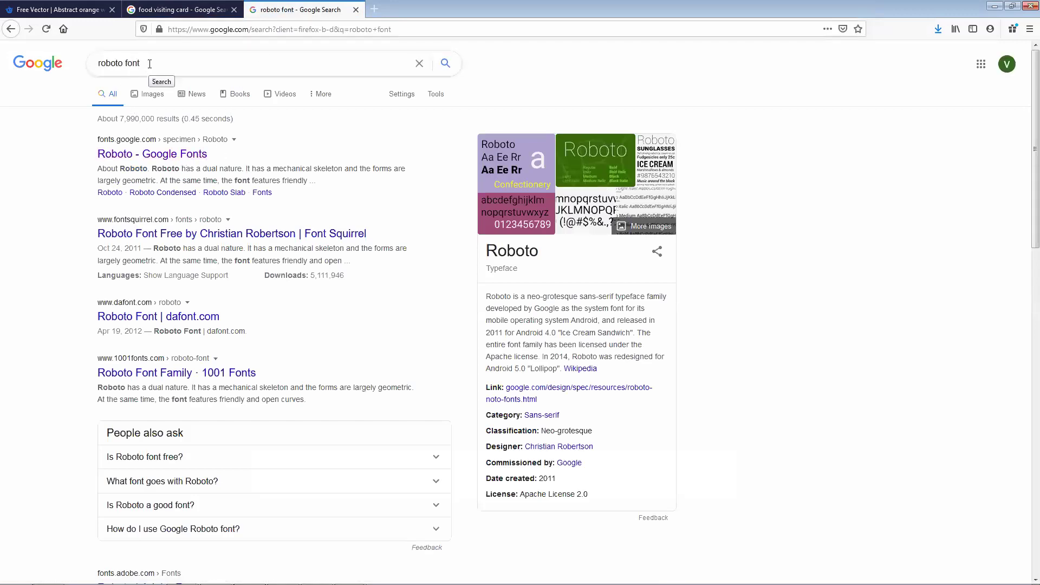
{"action": "left_click", "coordinate": [117, 156]}
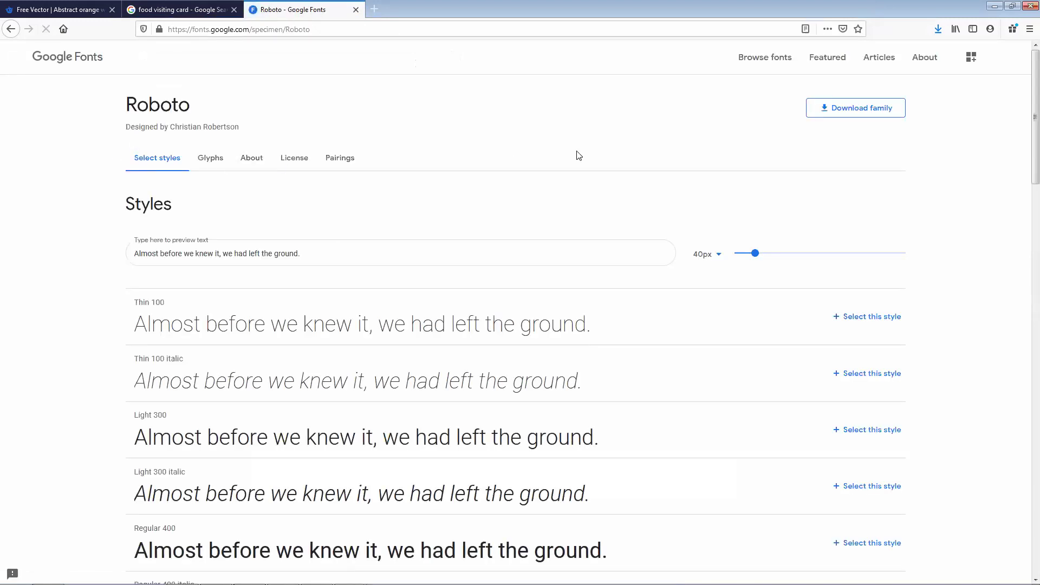
- Download the whole Roboto font family and show the downloaded Roboto.zip in its folder
{"action": "left_click", "coordinate": [839, 113]}
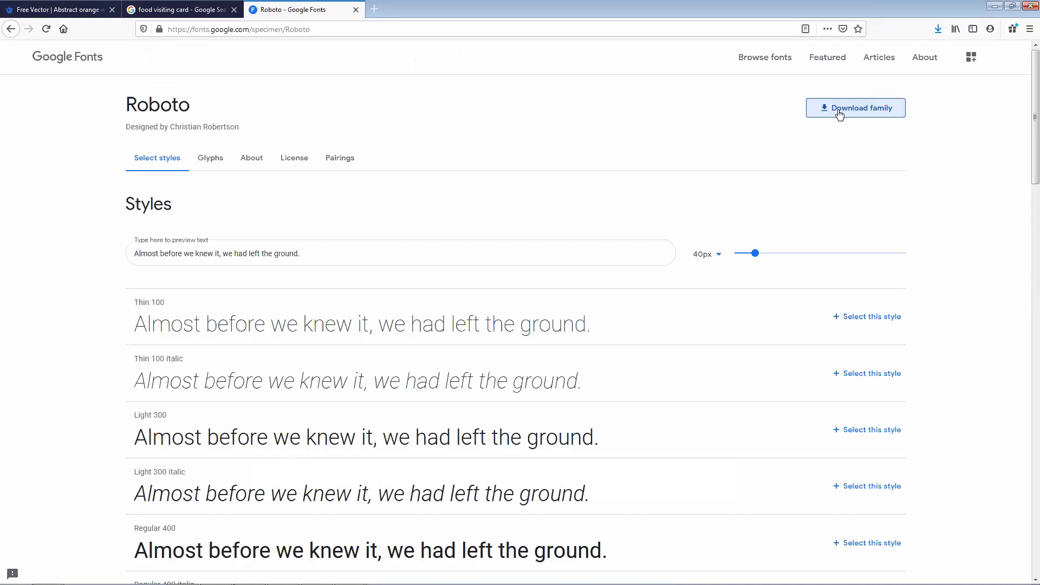
{"action": "left_click", "coordinate": [938, 30]}
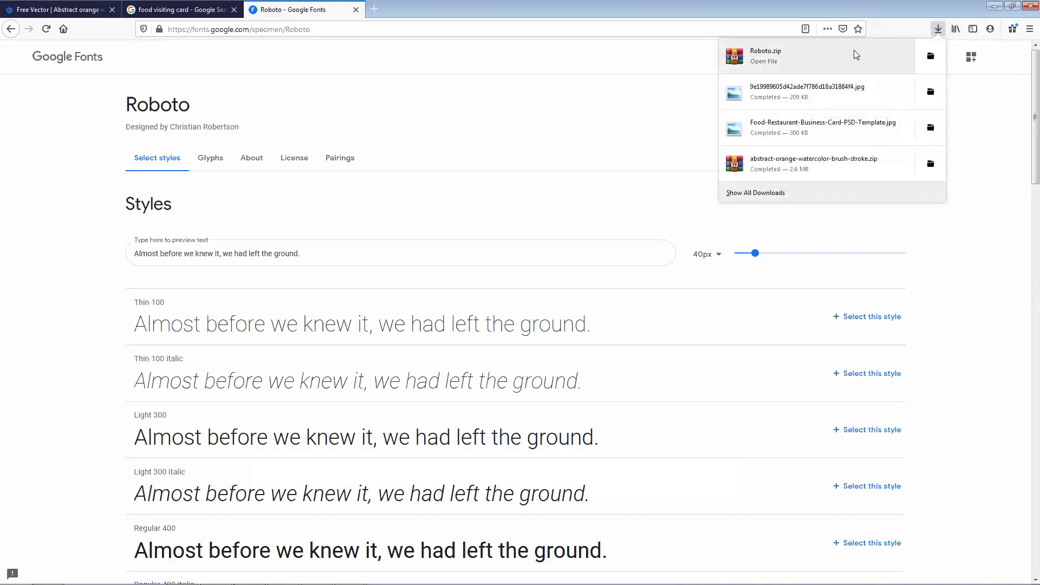
{"action": "left_click", "coordinate": [931, 56]}
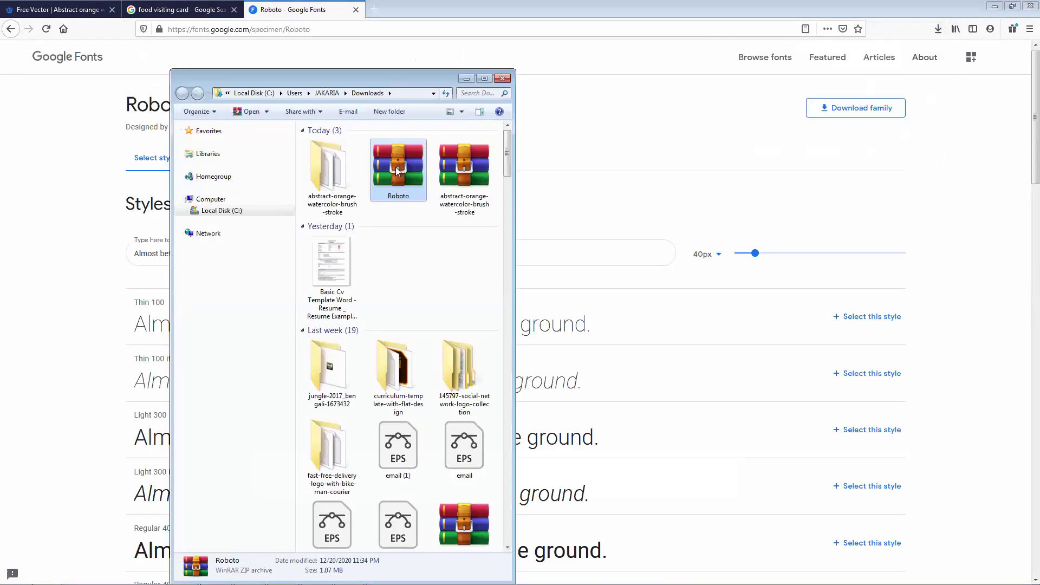
- Extract the Roboto archive within the Downloads folder and open the extracted Roboto folder
{"action": "right_click", "coordinate": [396, 166]}
{"action": "left_click", "coordinate": [432, 198]}
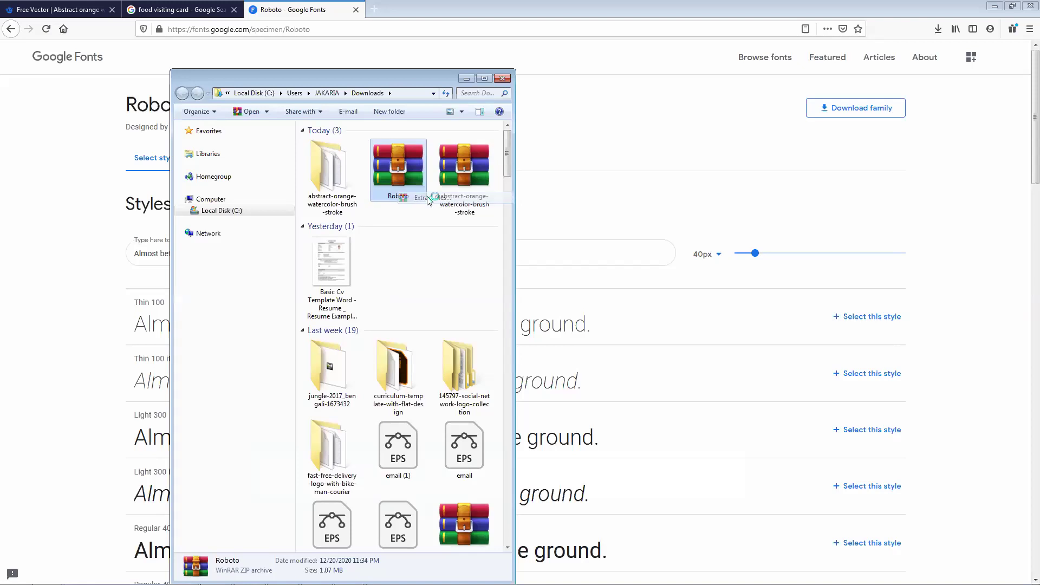
{"action": "left_click", "coordinate": [551, 408]}
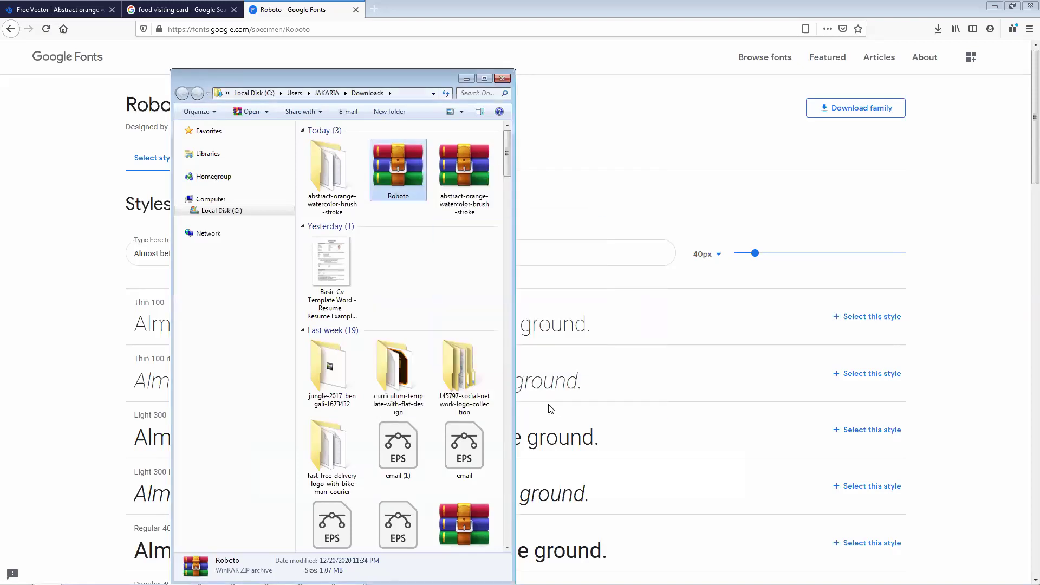
{"action": "double_click", "coordinate": [333, 187]}
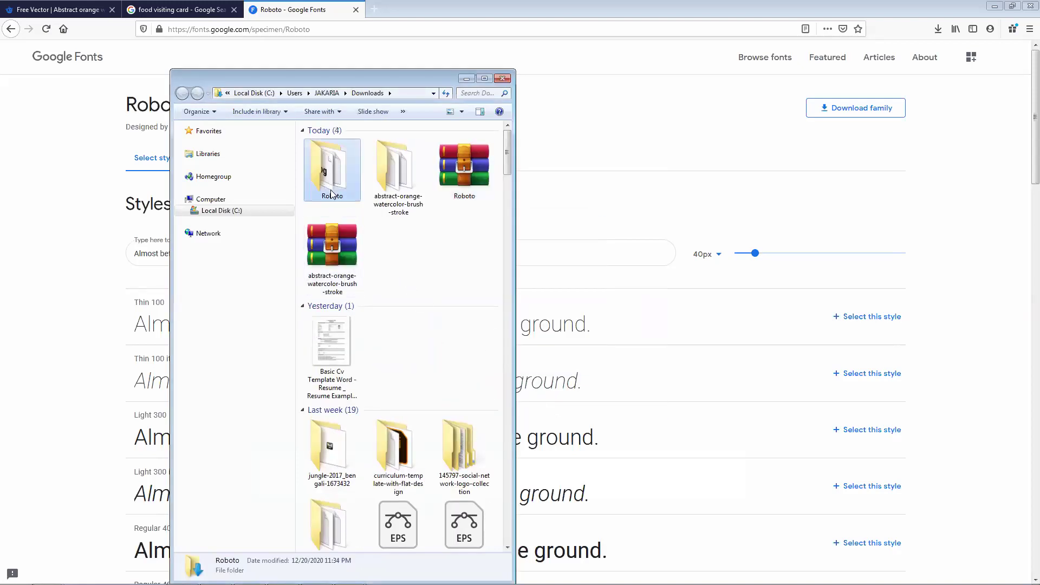
{"action": "left_click_drag", "start_coordinate": [375, 301], "coordinate": [353, 147]}
{"action": "left_click", "coordinate": [433, 297]}
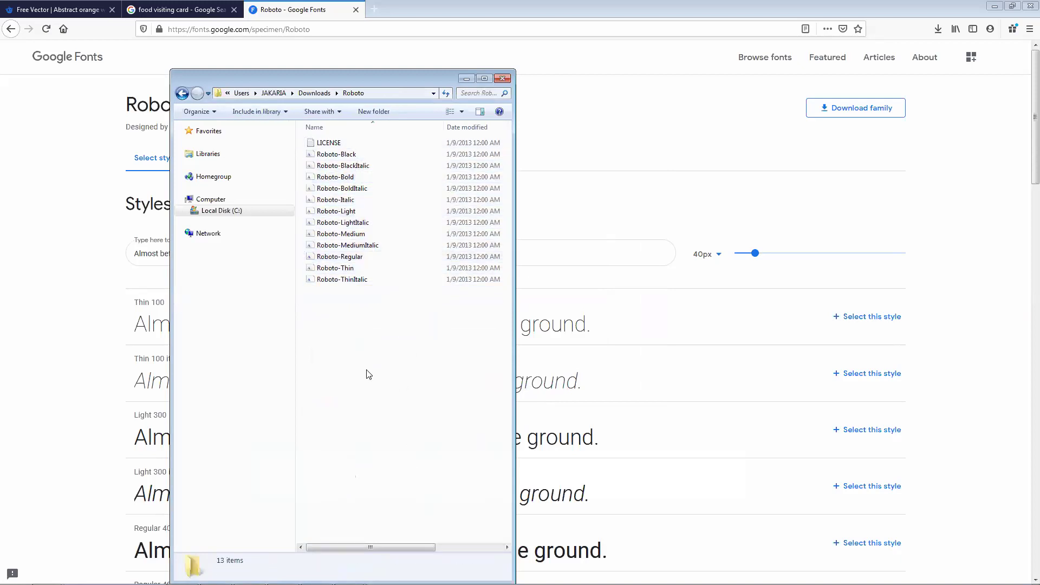
{"action": "left_click_drag", "start_coordinate": [345, 327], "coordinate": [315, 156]}
{"action": "left_click", "coordinate": [353, 304]}
{"action": "left_click_drag", "start_coordinate": [329, 301], "coordinate": [334, 156]}
{"action": "right_click", "coordinate": [333, 158]}
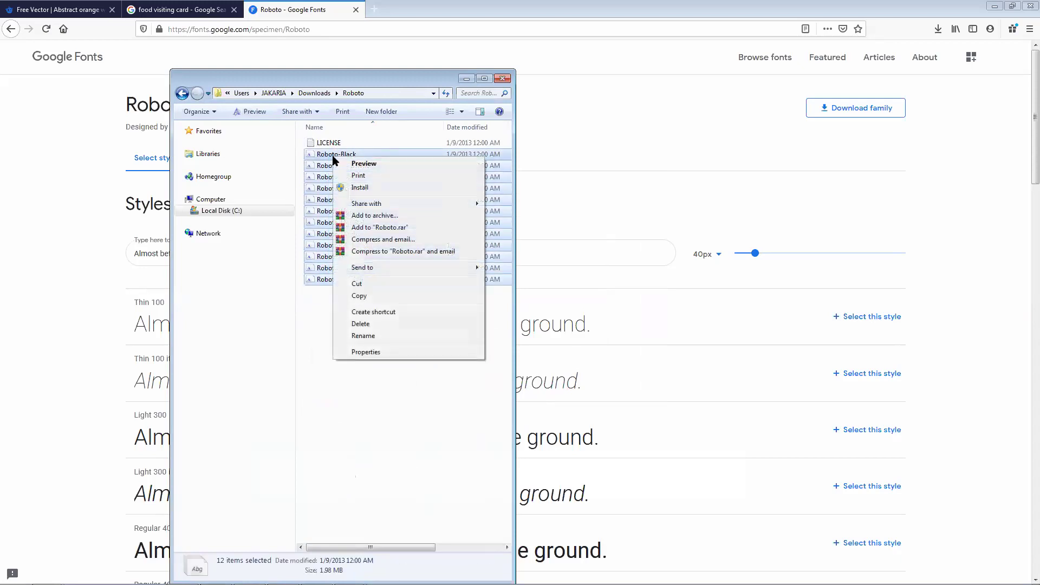
{"action": "left_click", "coordinate": [320, 302]}
- Select all the Roboto font files except LICENSE and install them, replacing the existing versions for all current items
{"action": "left_click_drag", "start_coordinate": [335, 383], "coordinate": [391, 152]}
{"action": "right_click", "coordinate": [389, 154]}
{"action": "left_click", "coordinate": [413, 186]}
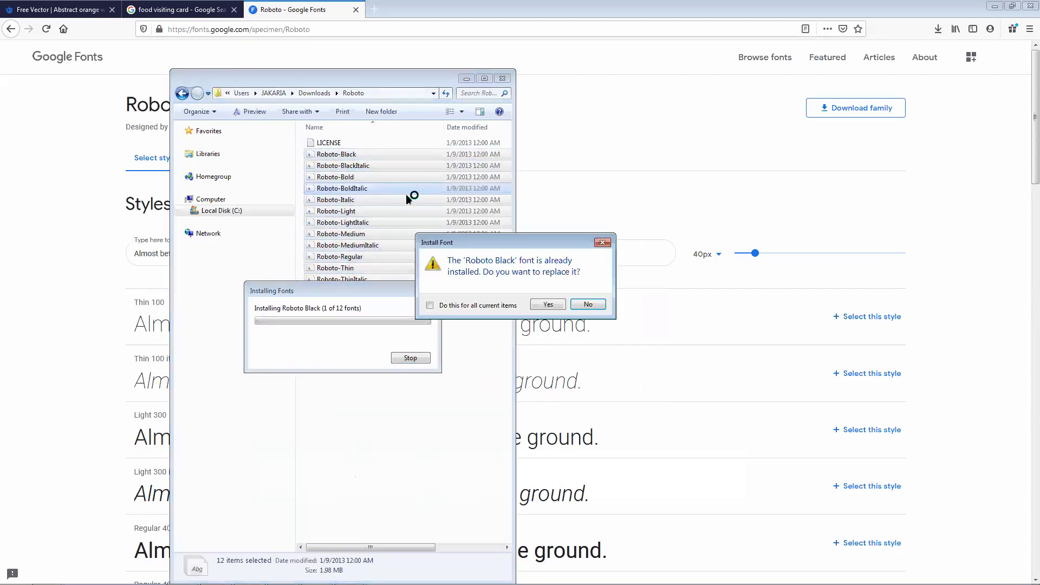
{"action": "left_click", "coordinate": [548, 305]}
{"action": "left_click", "coordinate": [429, 305]}
{"action": "left_click", "coordinate": [547, 305]}
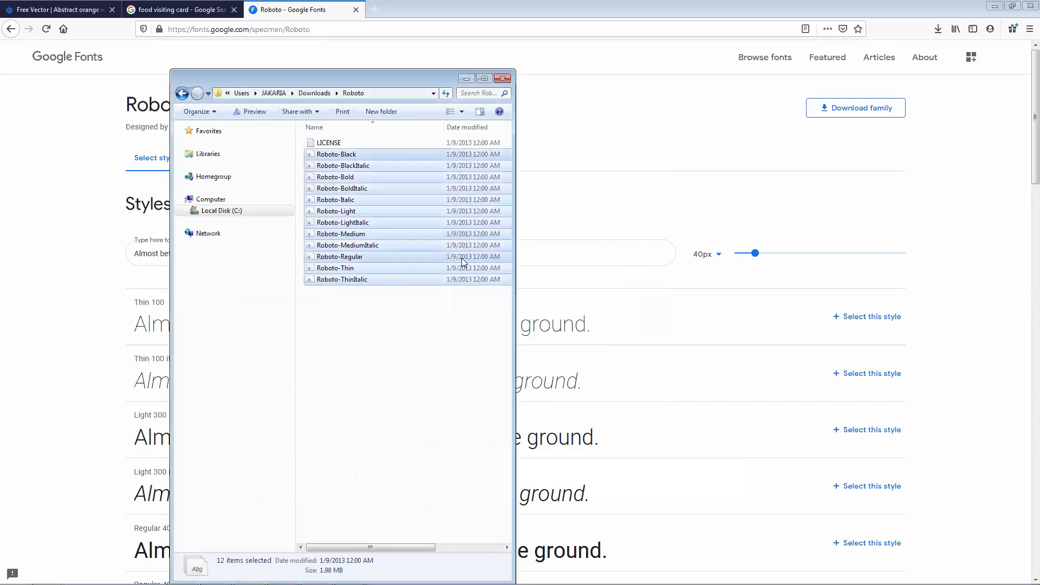
- Switch back to Illustrator and add a person's first name as point text just above the gray rectangle
{"action": "left_click", "coordinate": [461, 81]}
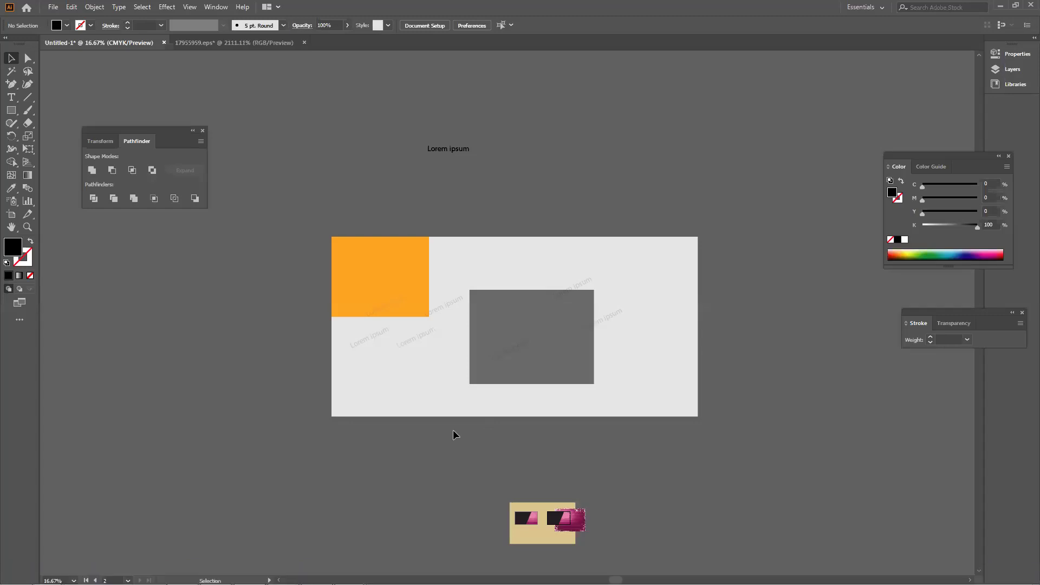
{"action": "left_click", "coordinate": [14, 98]}
{"action": "left_click", "coordinate": [471, 207]}
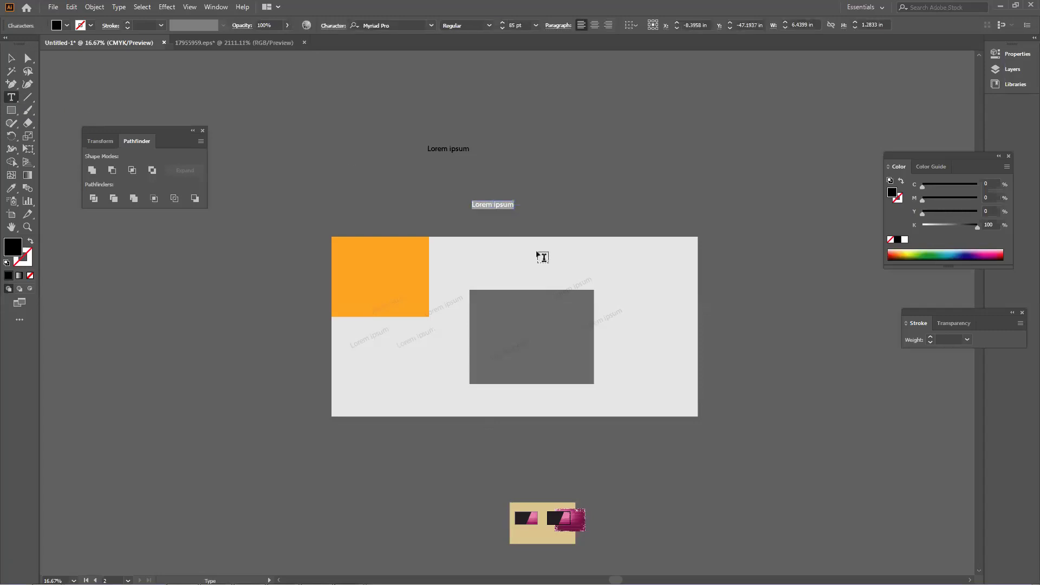
{"action": "type", "text": "Jesm"}
{"action": "left_click", "coordinate": [11, 58]}
{"action": "left_click", "coordinate": [536, 183]}
{"action": "scroll", "coordinate": [509, 211], "scroll_direction": "up", "scroll_amount": 4}
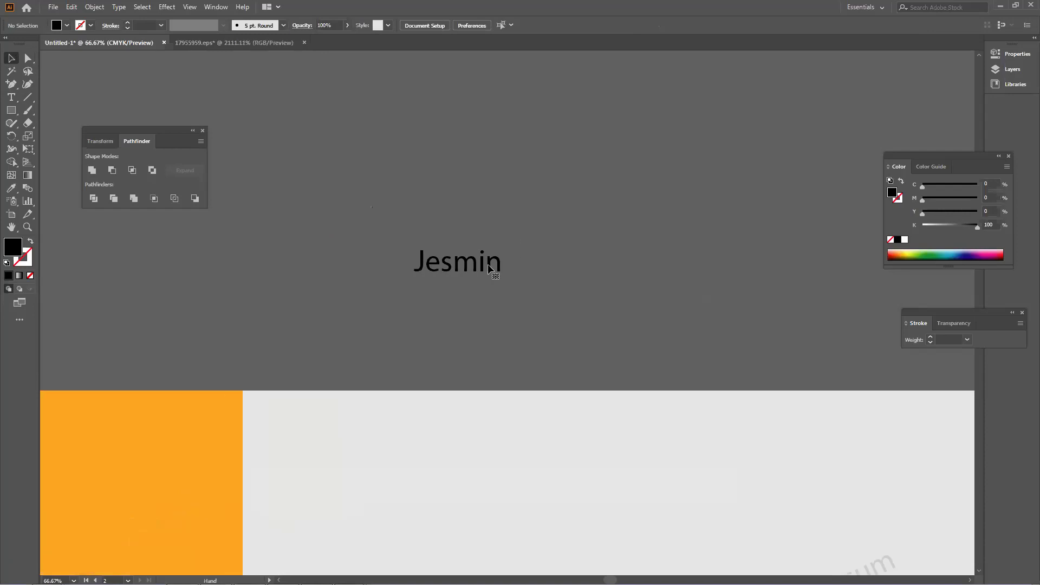
{"action": "left_click", "coordinate": [490, 269]}
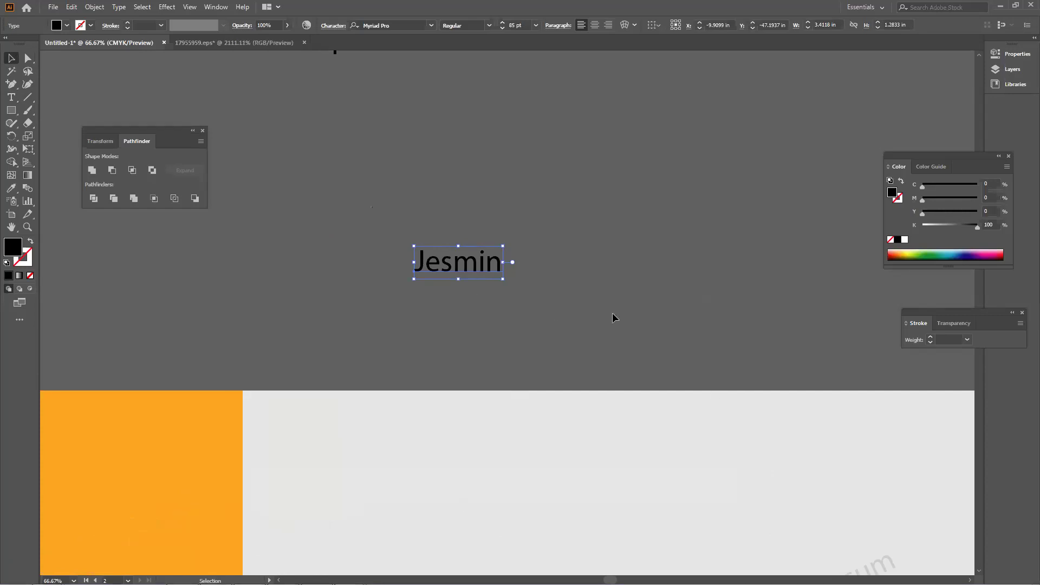
{"action": "left_click", "coordinate": [402, 23]}
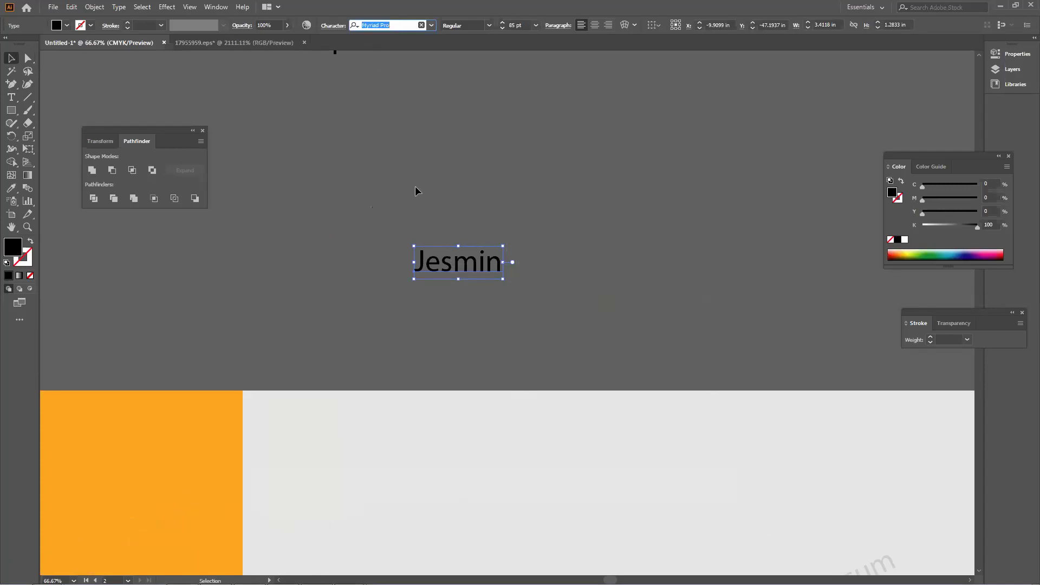
{"action": "left_click_drag", "start_coordinate": [378, 220], "coordinate": [521, 291]}
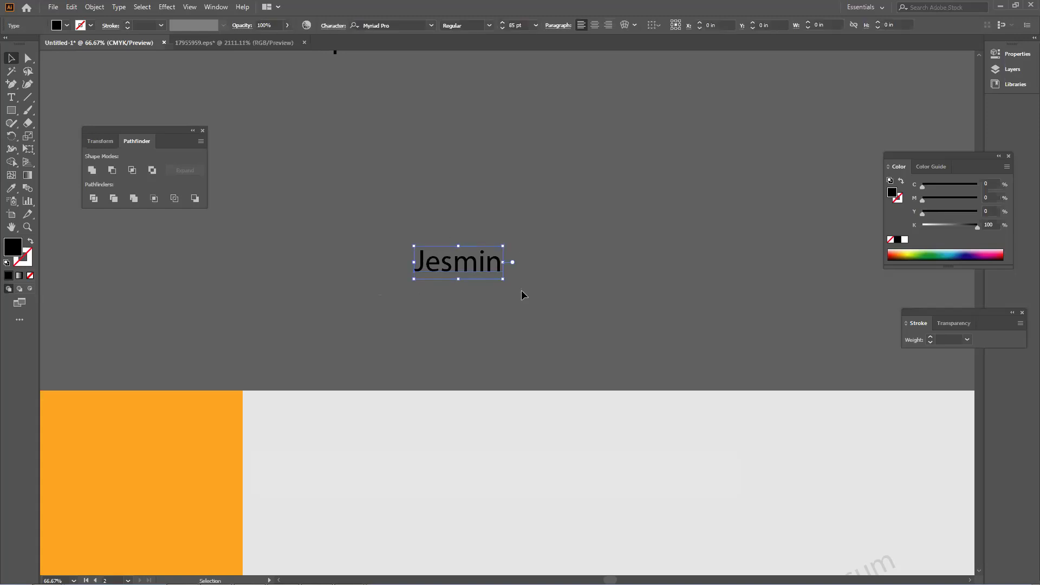
{"action": "key", "text": "ctrl+t"}
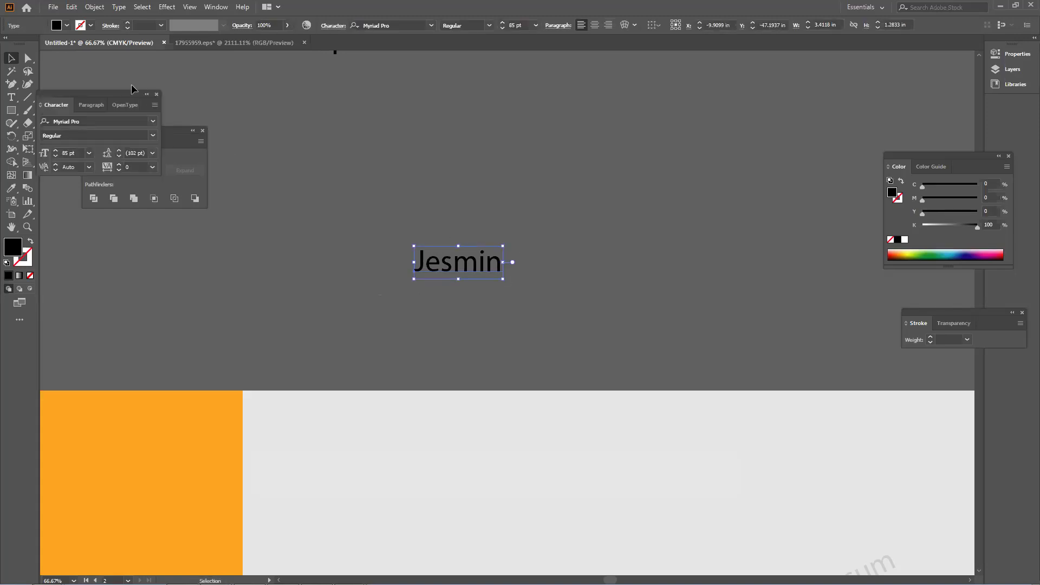
{"action": "left_click_drag", "start_coordinate": [292, 96], "coordinate": [601, 206]}
{"action": "mouse_move", "coordinate": [594, 199]}
{"action": "left_mouse_down"}
{"action": "mouse_move", "coordinate": [597, 170]}
{"action": "mouse_move", "coordinate": [614, 200]}
{"action": "left_mouse_up"}
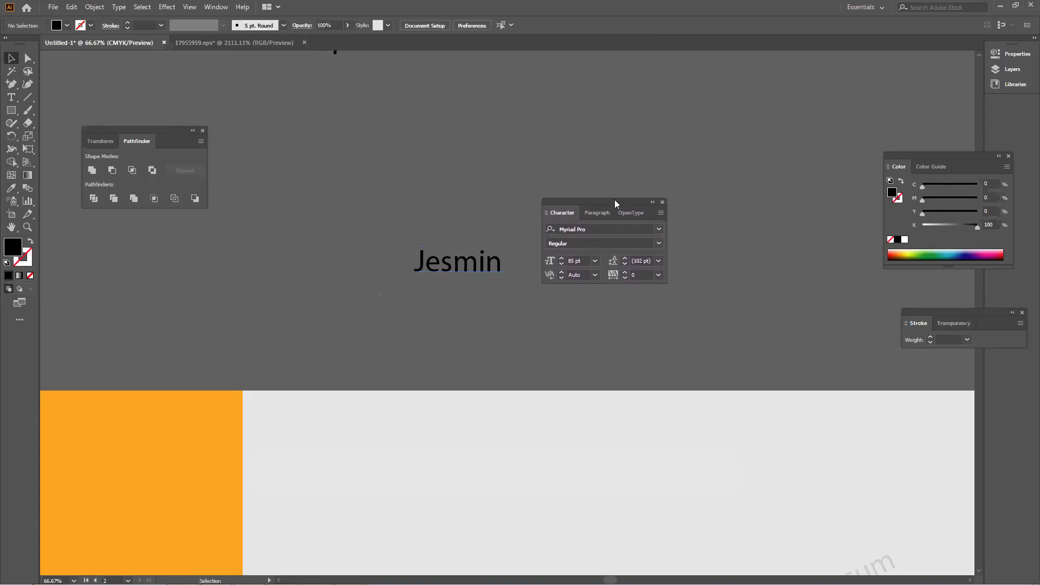
{"action": "left_click", "coordinate": [662, 202]}
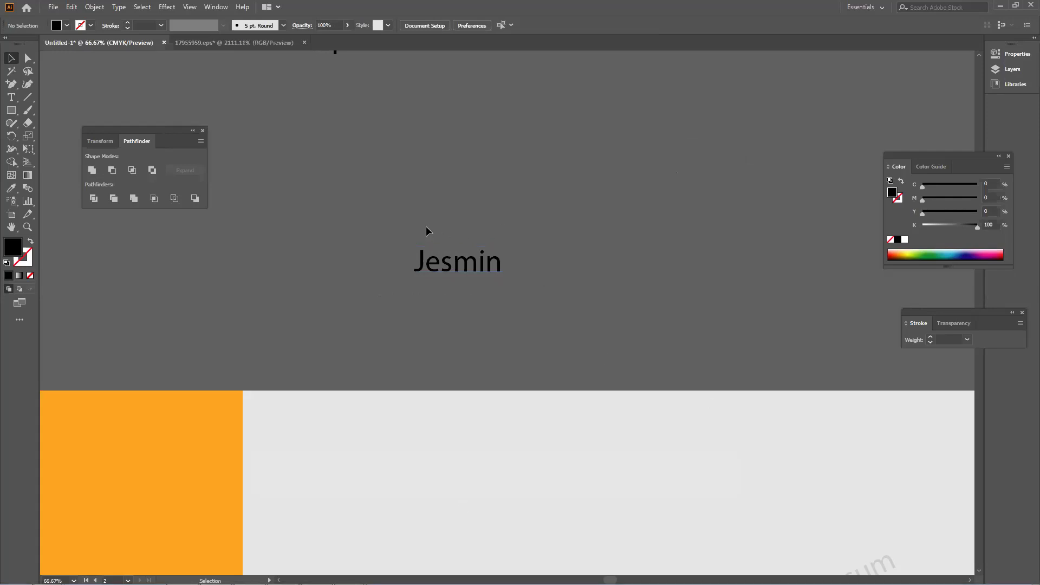
- Select the first-name text, show its character settings, and place them beside the text
{"action": "left_click", "coordinate": [518, 281]}
{"action": "key", "text": "a"}
{"action": "key", "text": "ctrl+t"}
{"action": "key", "text": "ctrl+t"}
{"action": "key", "text": "ctrl+t"}
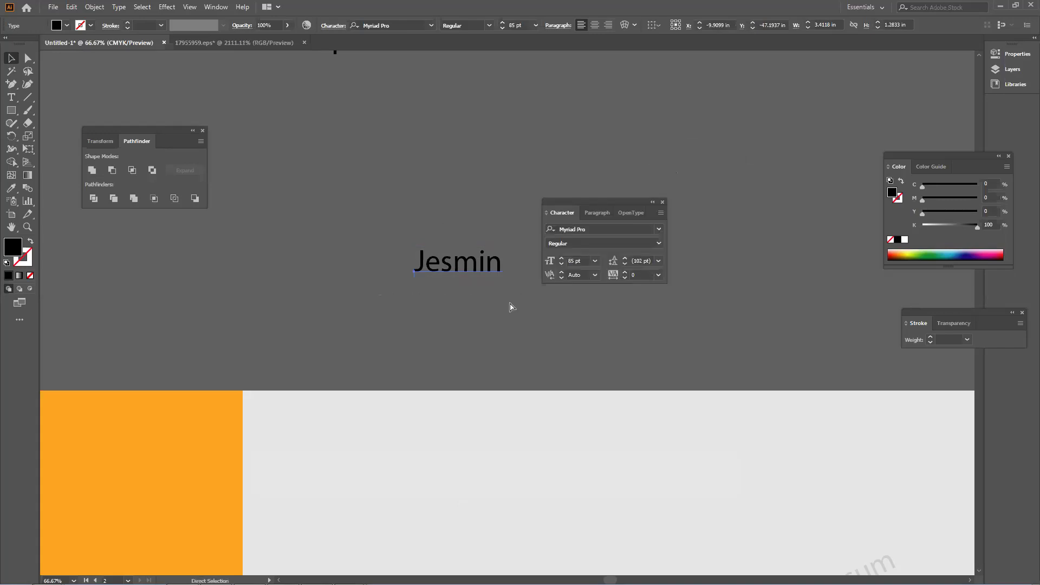
{"action": "key", "text": "ctrl+t"}
{"action": "key", "text": "ctrl+t"}
{"action": "key", "text": "v"}
{"action": "left_click_drag", "start_coordinate": [588, 203], "coordinate": [589, 178]}
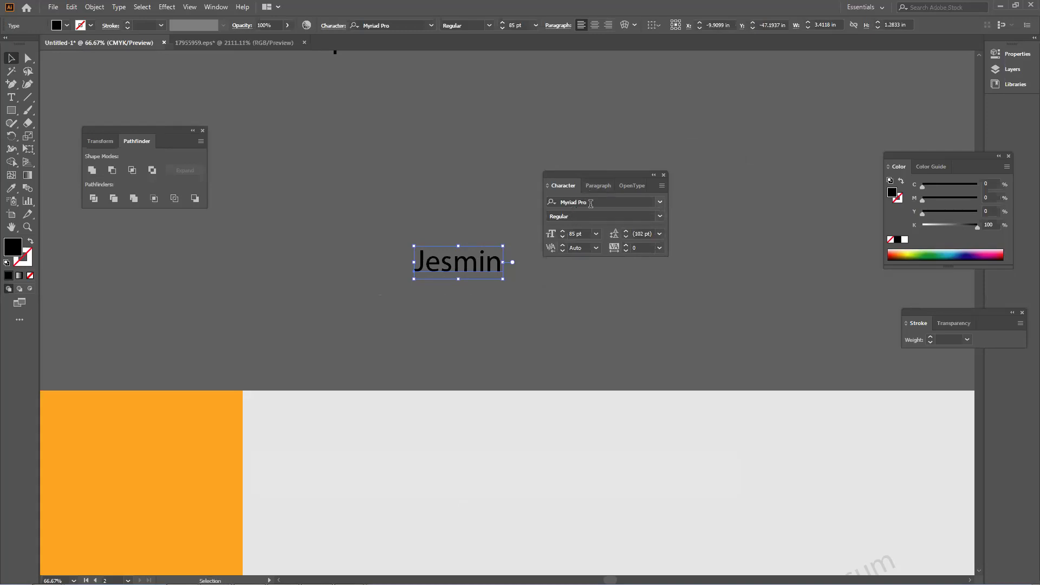
- Search the font families for "robo" and preview the Roboto styles on the selected first-name text
{"action": "left_click", "coordinate": [596, 202]}
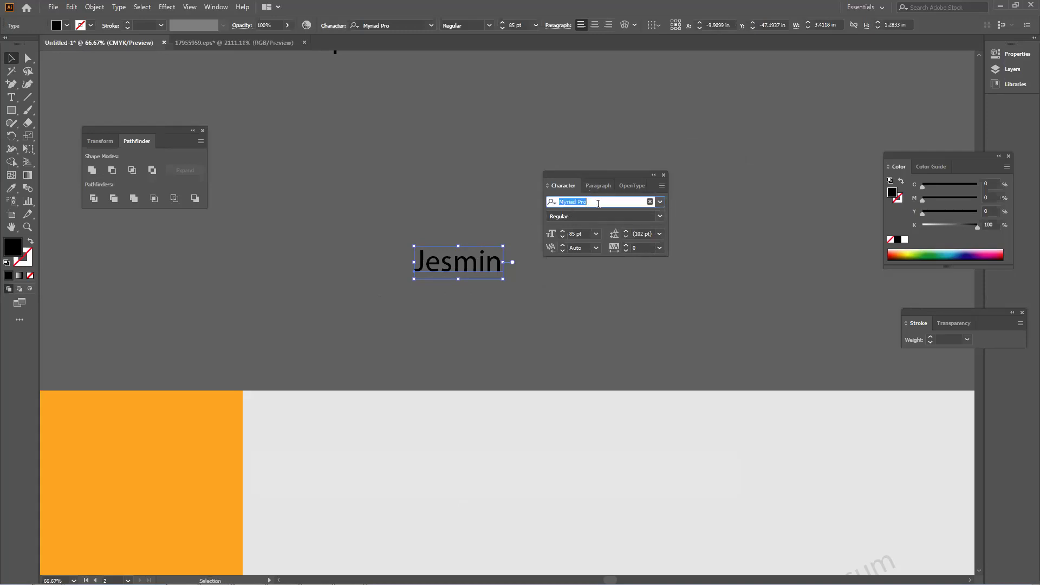
{"action": "type", "text": "ro"}
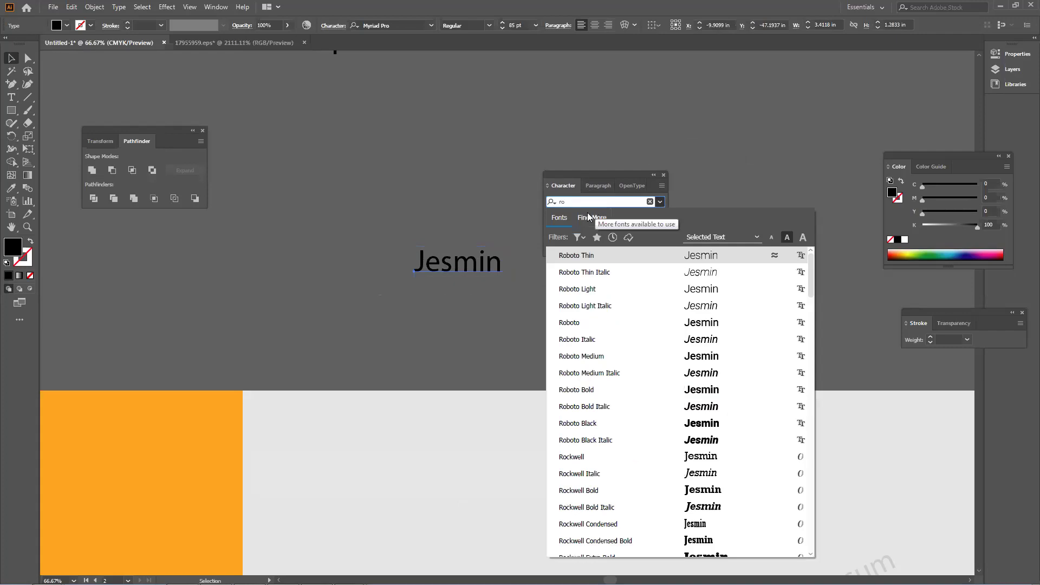
{"action": "type", "text": "bo"}
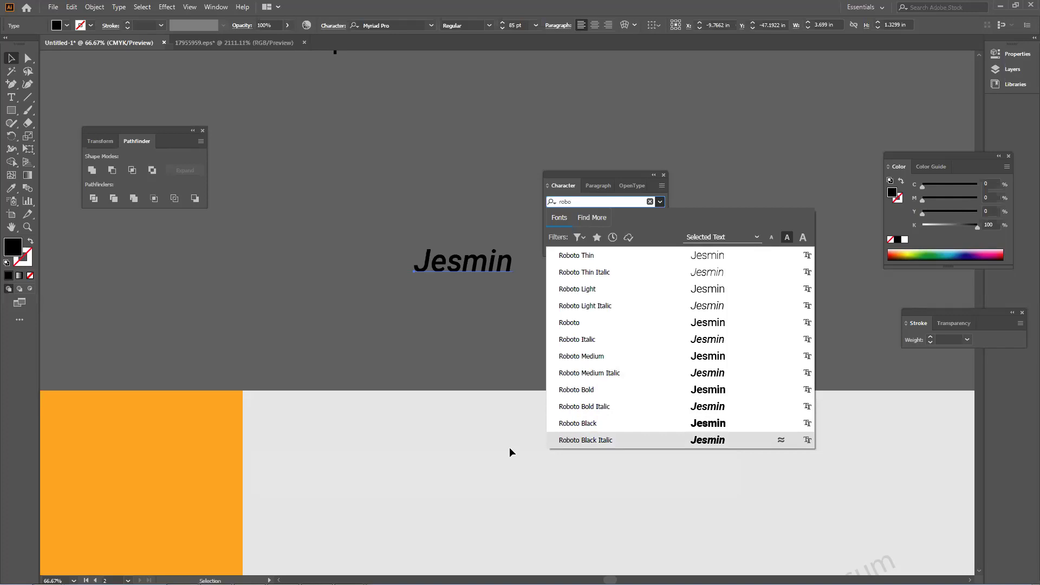
{"action": "key", "text": "Escape"}
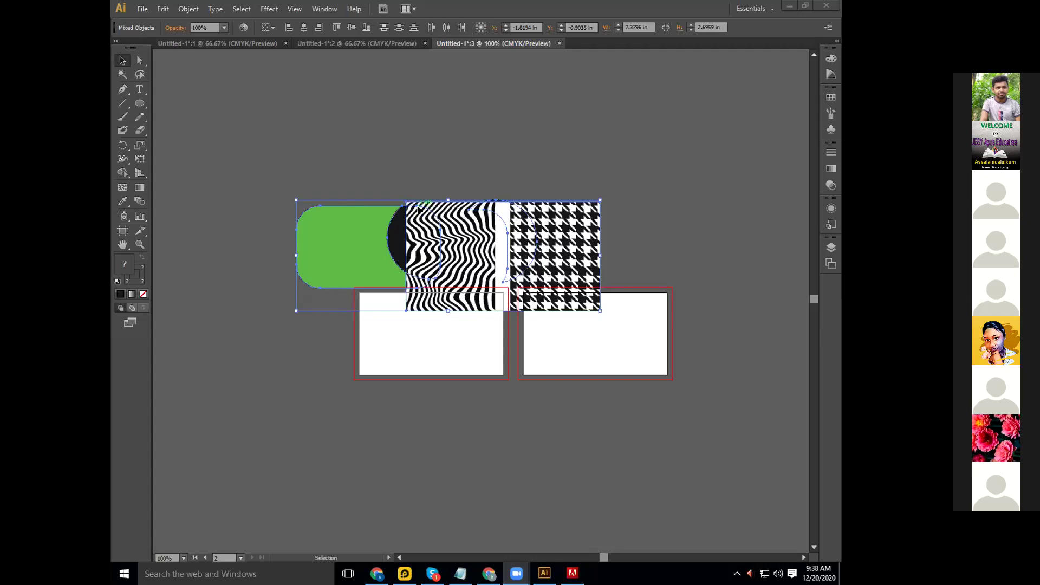
- Switch to the shared Illustrator document with the green shape, nudge all the selected artwork slightly upward, and deselect it
{"action": "left_click", "coordinate": [469, 247]}
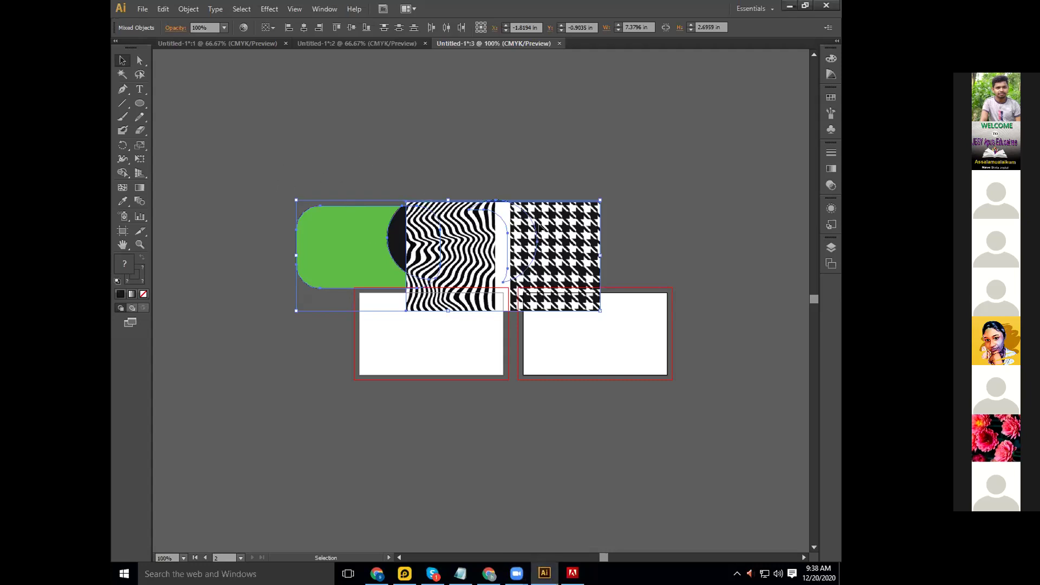
{"action": "mouse_move", "coordinate": [455, 247]}
{"action": "left_mouse_down"}
{"action": "mouse_move", "coordinate": [483, 224]}
{"action": "mouse_move", "coordinate": [446, 243]}
{"action": "left_mouse_up"}
{"action": "right_click", "coordinate": [436, 238]}
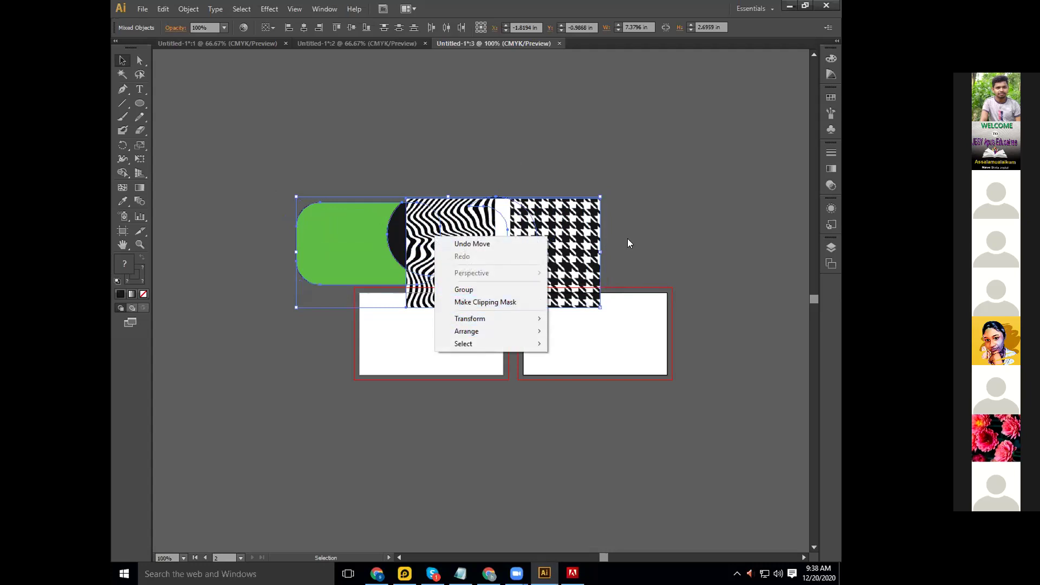
{"action": "left_click", "coordinate": [653, 226]}
- Move the black-and-white patterned image off the green rounded rectangle to expose the black shapes, and place it back over the rectangle's black part
{"action": "left_click_drag", "start_coordinate": [567, 243], "coordinate": [622, 228]}
{"action": "mouse_move", "coordinate": [400, 256]}
{"action": "left_mouse_down"}
{"action": "mouse_move", "coordinate": [387, 210]}
{"action": "mouse_move", "coordinate": [412, 239]}
{"action": "left_mouse_up"}
{"action": "left_click", "coordinate": [422, 192]}
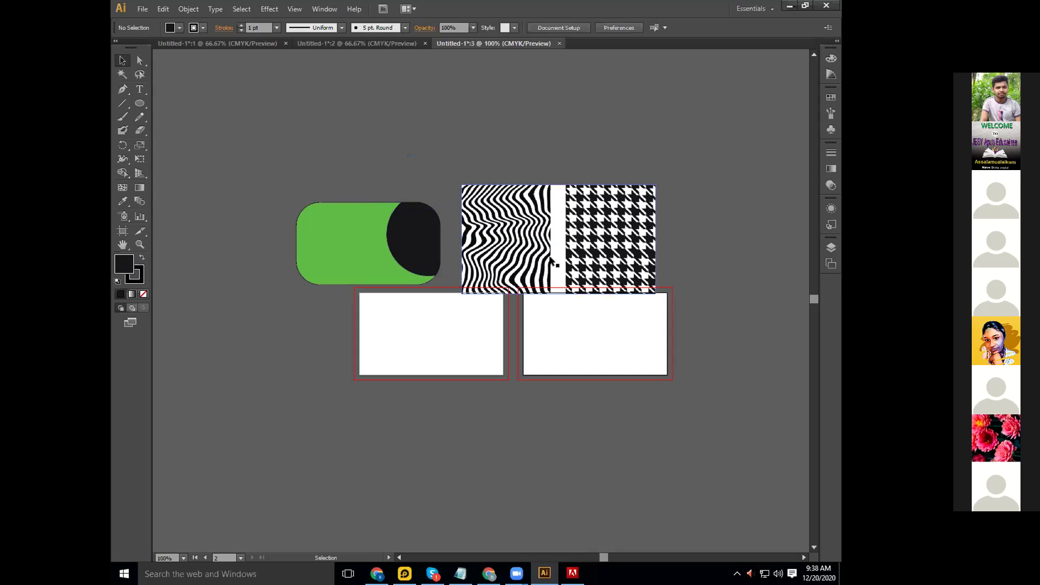
{"action": "left_click_drag", "start_coordinate": [534, 247], "coordinate": [524, 210]}
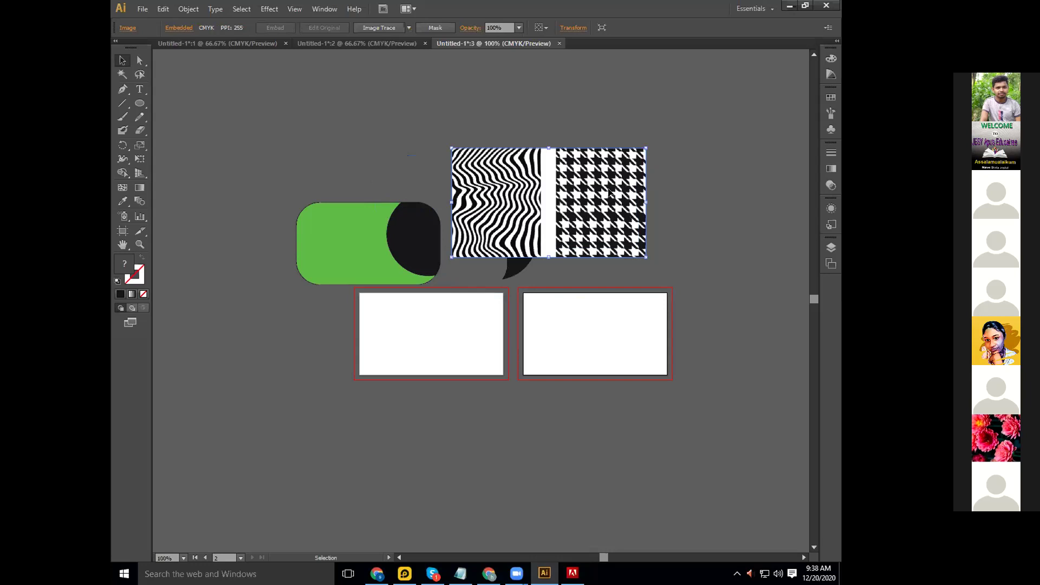
{"action": "left_click", "coordinate": [496, 121]}
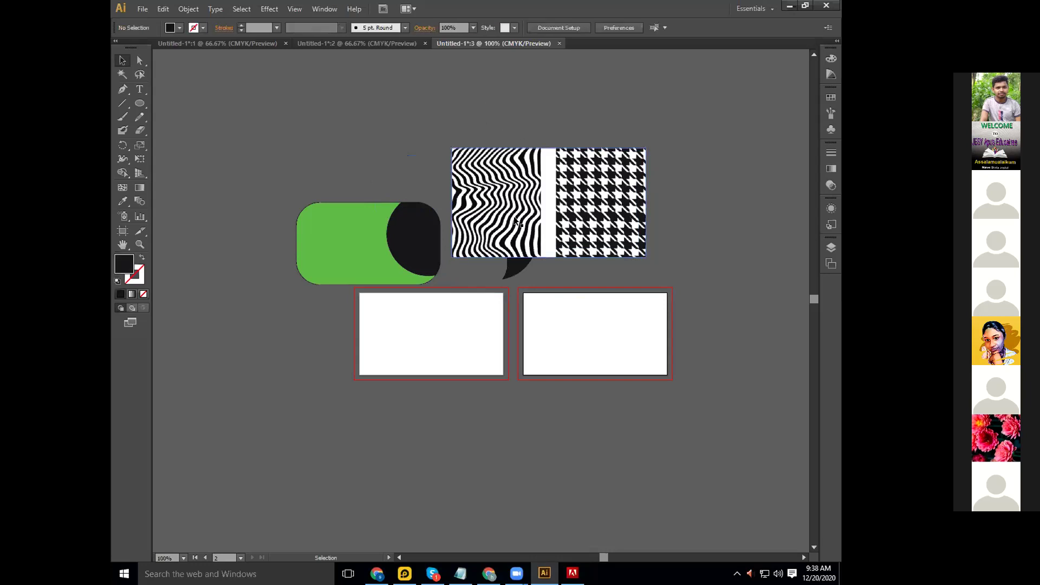
{"action": "left_click_drag", "start_coordinate": [467, 216], "coordinate": [413, 247]}
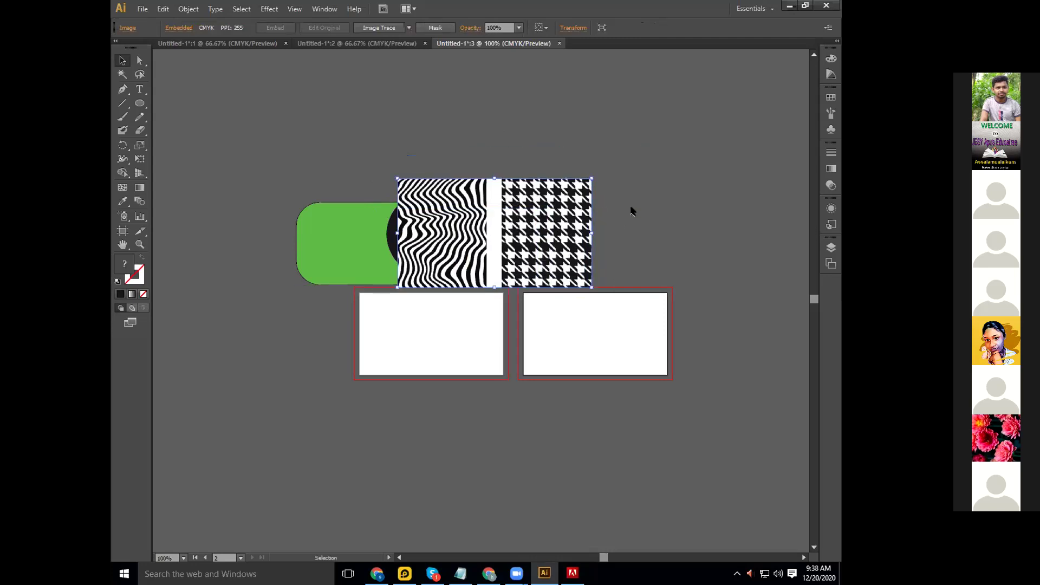
- Move the patterned image clear of the card shapes and place the rounded black piece above the green shape's cutout
{"action": "left_click_drag", "start_coordinate": [459, 217], "coordinate": [550, 183]}
{"action": "left_click_drag", "start_coordinate": [401, 234], "coordinate": [425, 178]}
{"action": "mouse_move", "coordinate": [509, 185]}
{"action": "left_mouse_down"}
{"action": "mouse_move", "coordinate": [450, 184]}
{"action": "mouse_move", "coordinate": [494, 178]}
{"action": "left_mouse_up"}
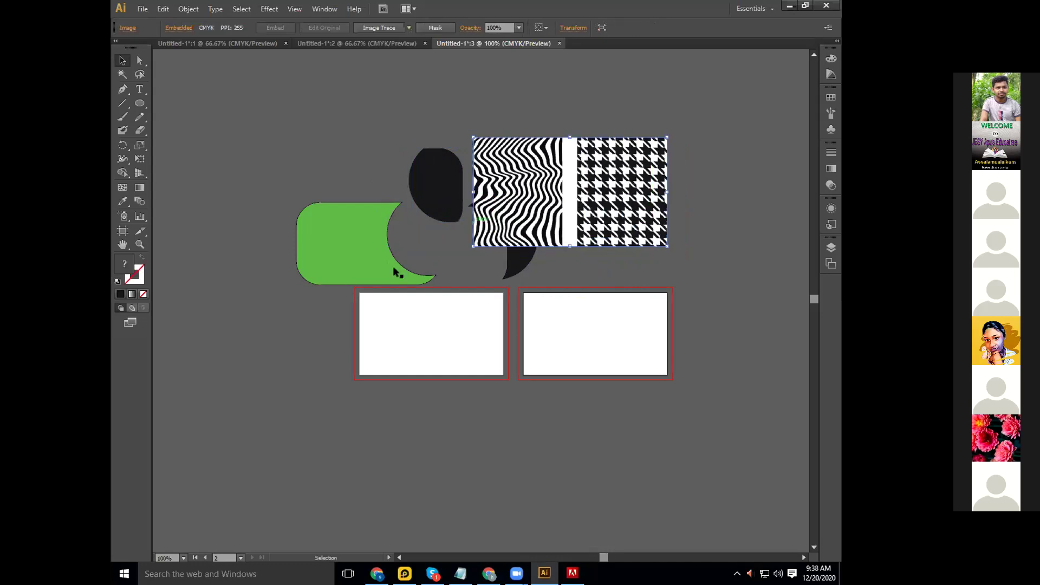
- Remove the stroke from the green shape and from the rounded black shape above it
{"action": "left_click", "coordinate": [355, 244]}
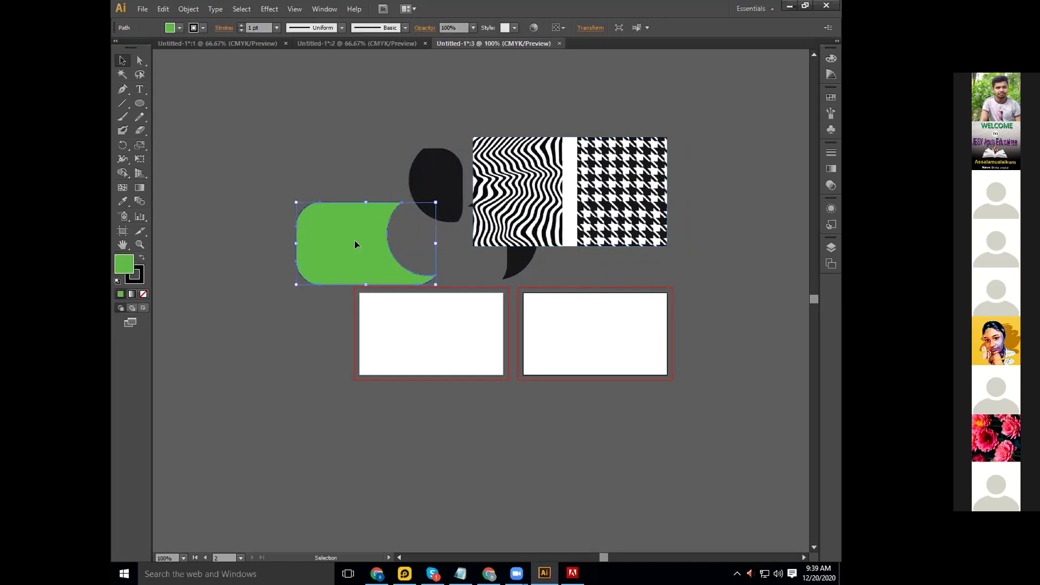
{"action": "left_click", "coordinate": [134, 279]}
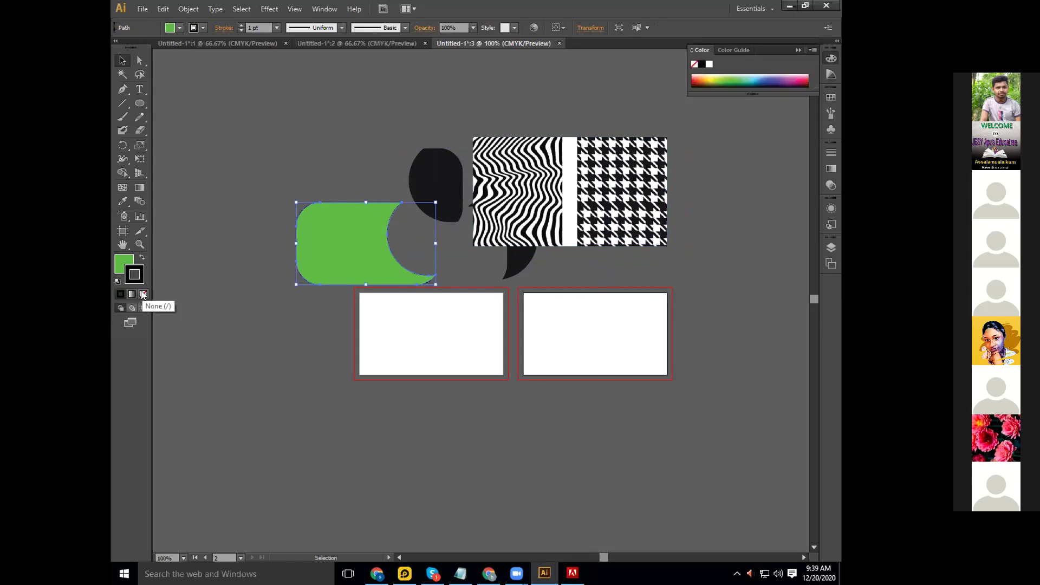
{"action": "left_click", "coordinate": [143, 294]}
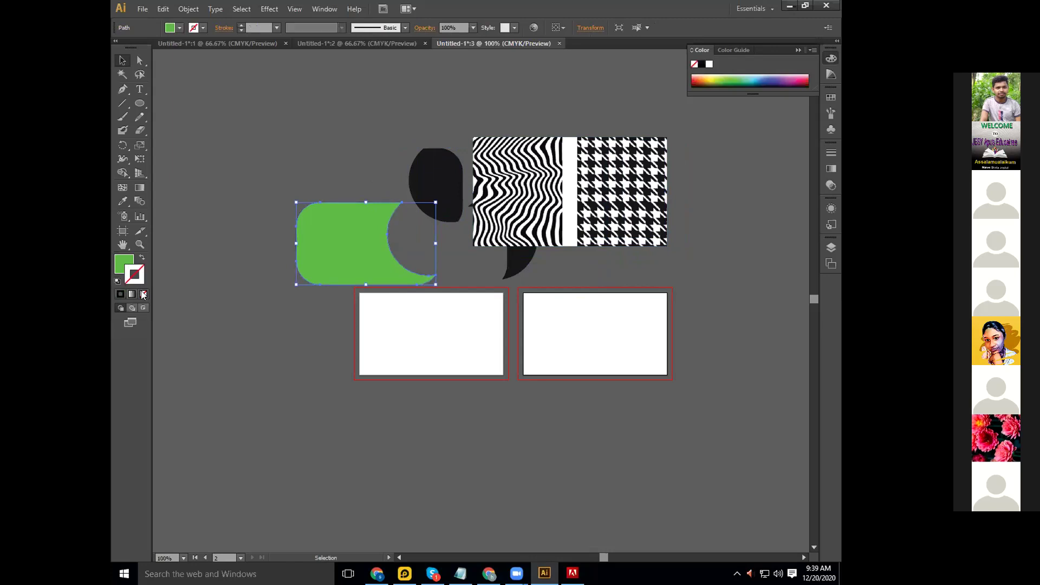
{"action": "left_click", "coordinate": [271, 168]}
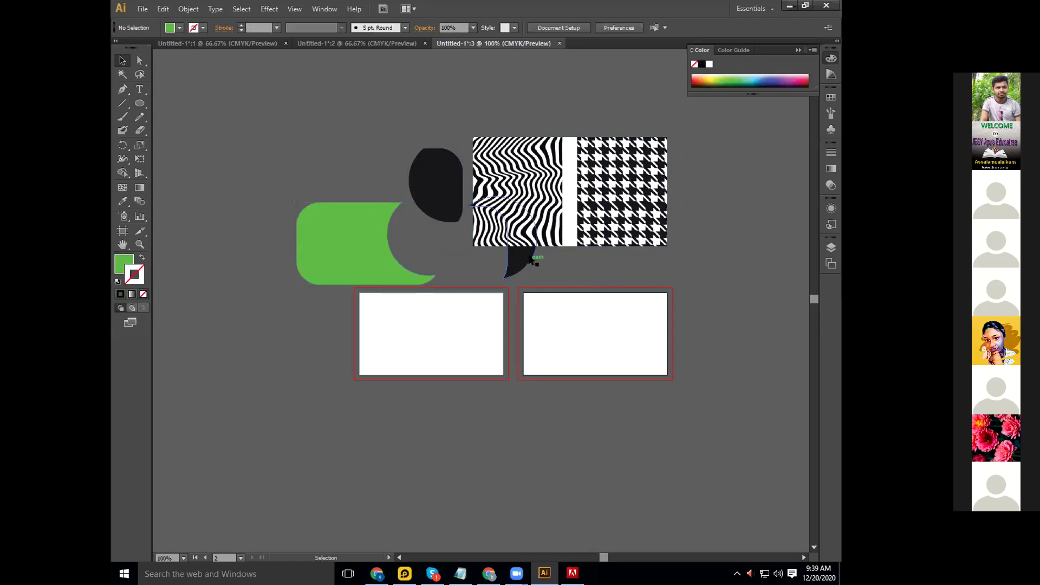
{"action": "left_click", "coordinate": [440, 187]}
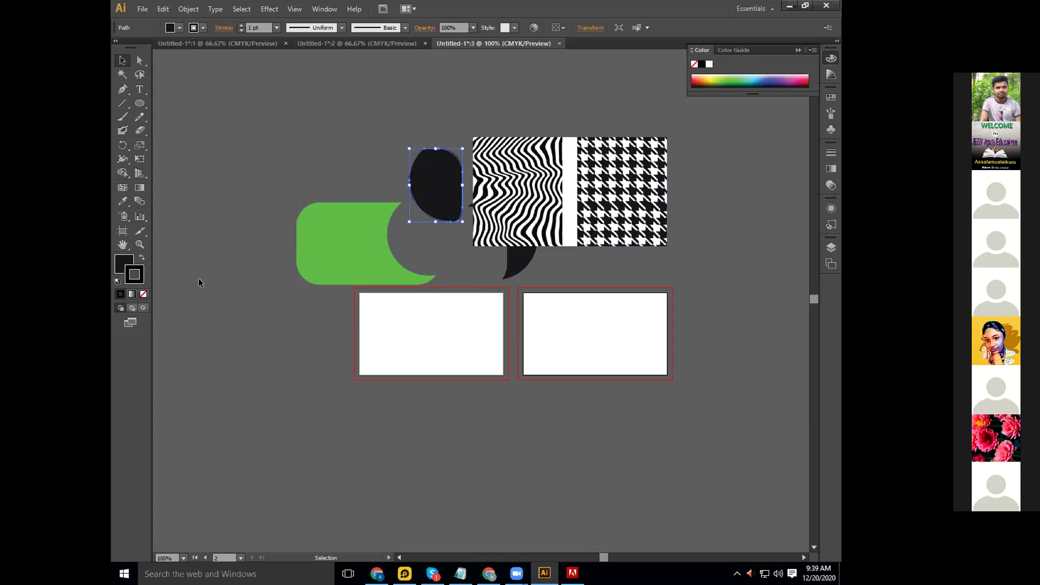
{"action": "left_click", "coordinate": [144, 294]}
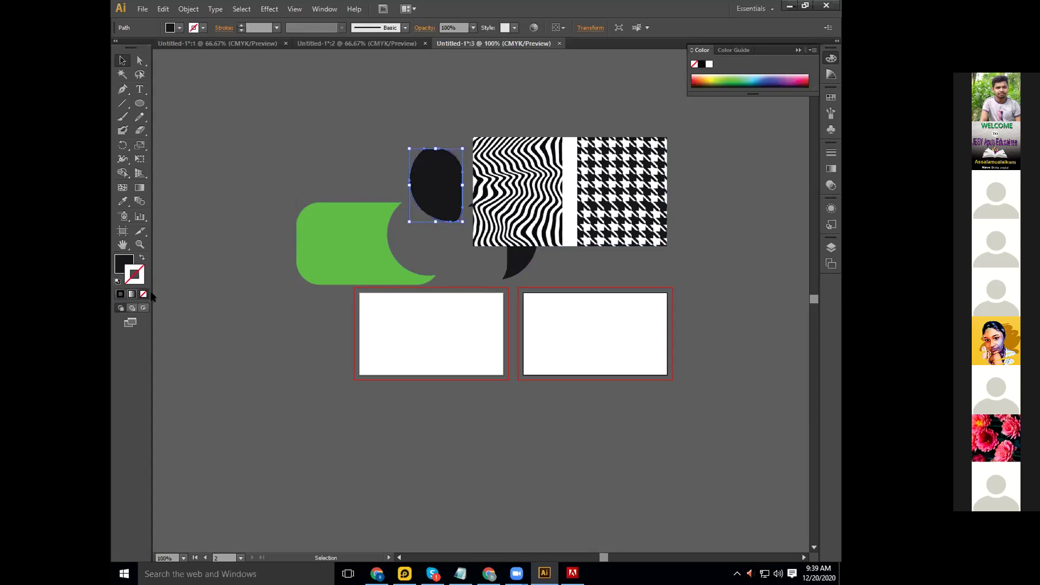
{"action": "left_click", "coordinate": [376, 170]}
- Overlap the patterned image with the rounded black shape and send the image backward so it sits behind that shape
{"action": "left_click_drag", "start_coordinate": [441, 172], "coordinate": [424, 192]}
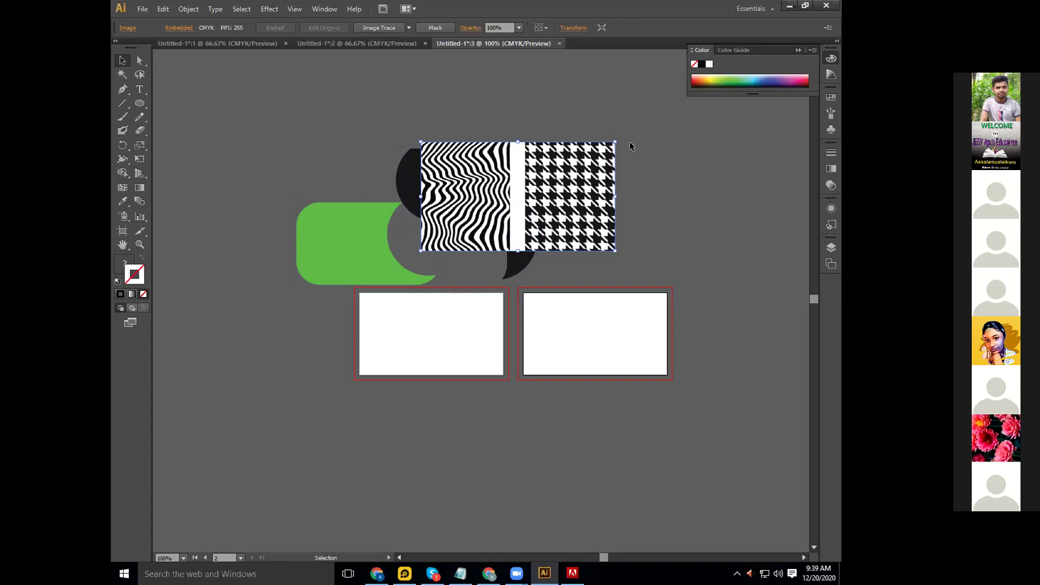
{"action": "right_click", "coordinate": [435, 181]}
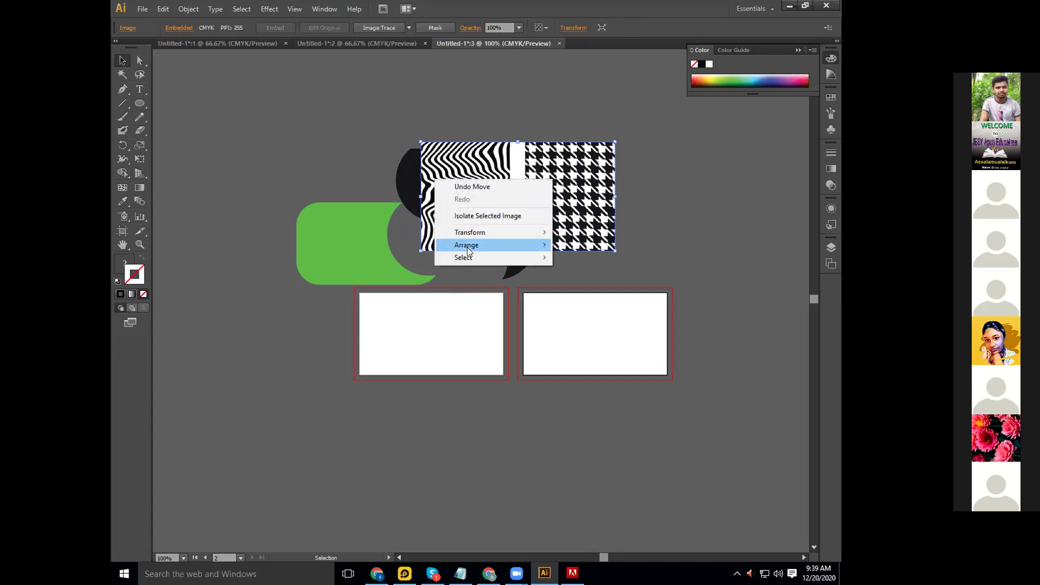
{"action": "mouse_move", "coordinate": [470, 249]}
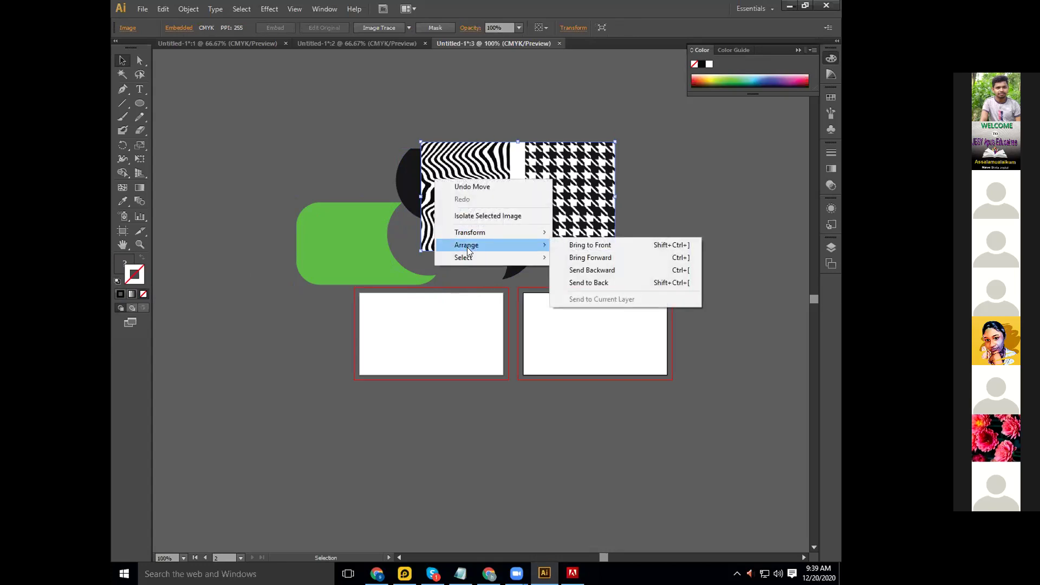
{"action": "left_click", "coordinate": [592, 270]}
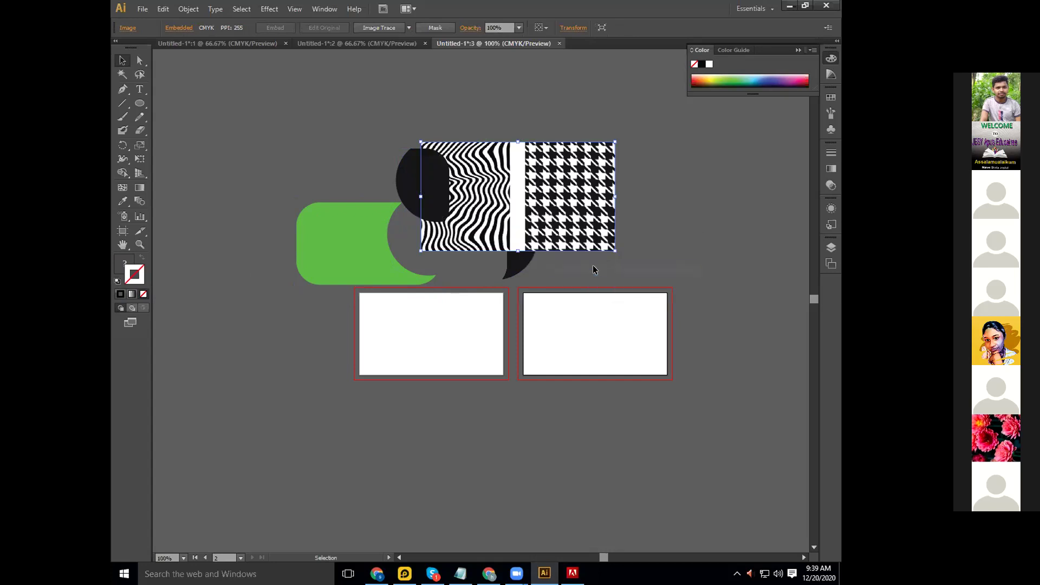
{"action": "left_click", "coordinate": [643, 145]}
- Select the rounded black shape together with the patterned image and make a clipping mask from them
{"action": "right_click", "coordinate": [453, 188]}
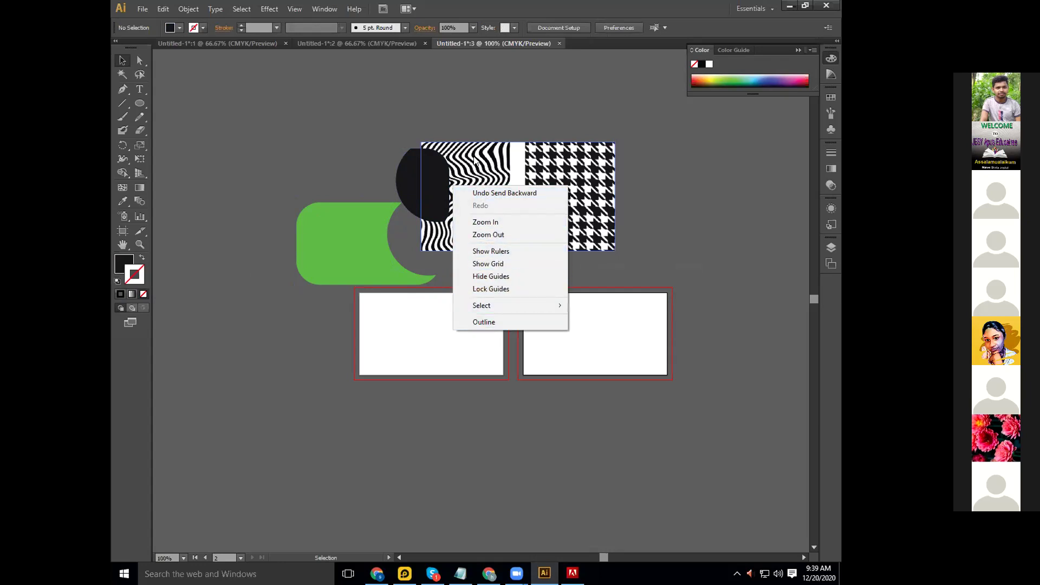
{"action": "left_click", "coordinate": [641, 128]}
{"action": "left_click_drag", "start_coordinate": [348, 129], "coordinate": [593, 196]}
{"action": "right_click", "coordinate": [471, 181]}
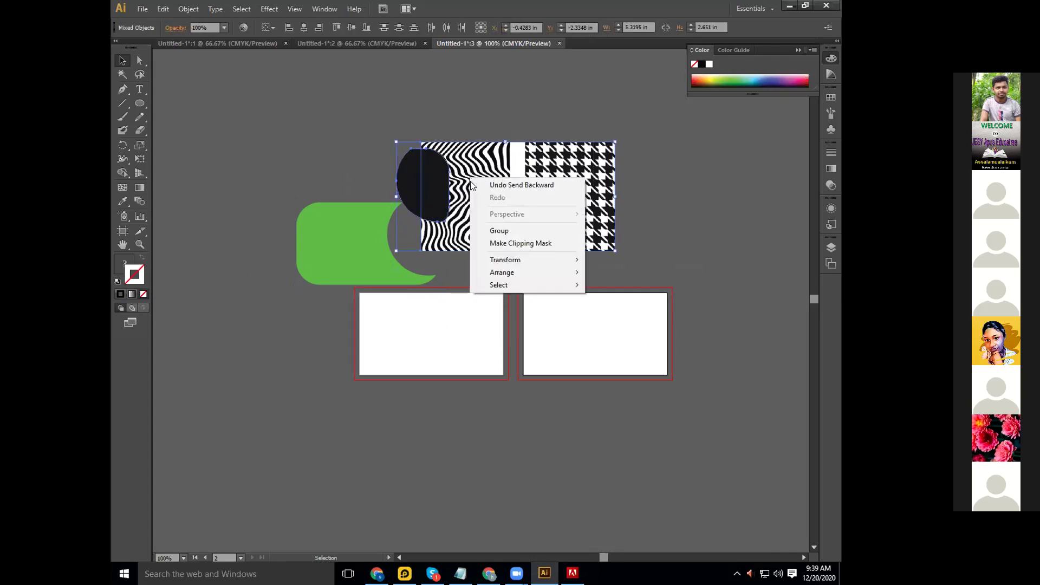
{"action": "left_click", "coordinate": [531, 243]}
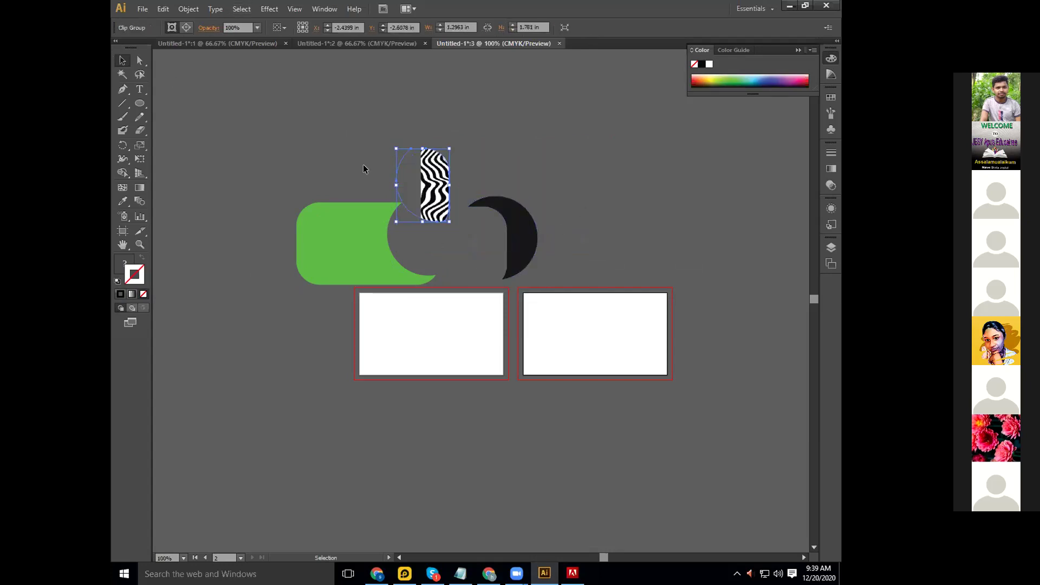
- Start a Save for Web export and turn off clipping to the artboard so all the artwork is included
{"action": "left_click", "coordinate": [142, 9]}
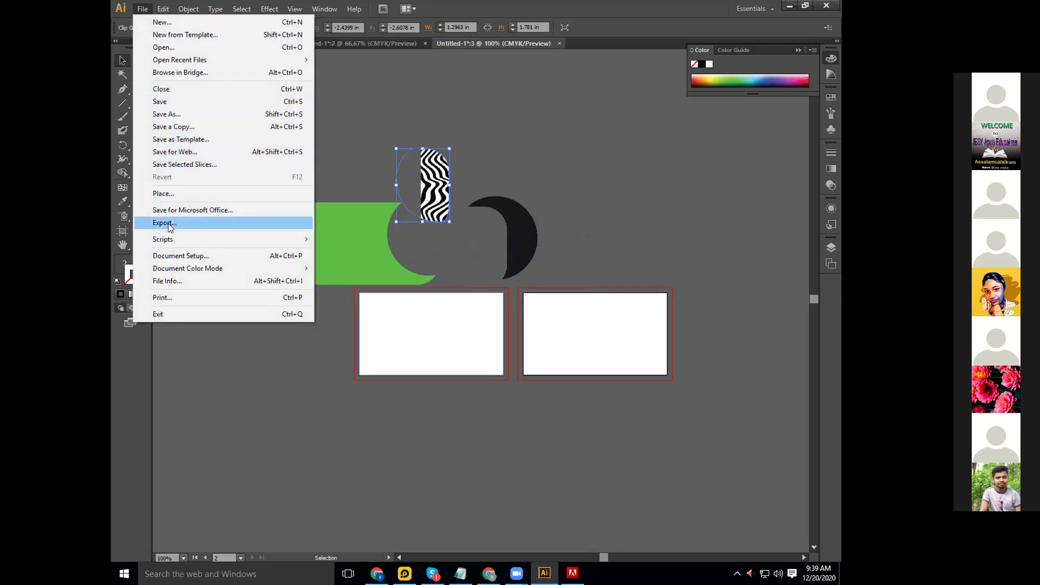
{"action": "left_click", "coordinate": [175, 152]}
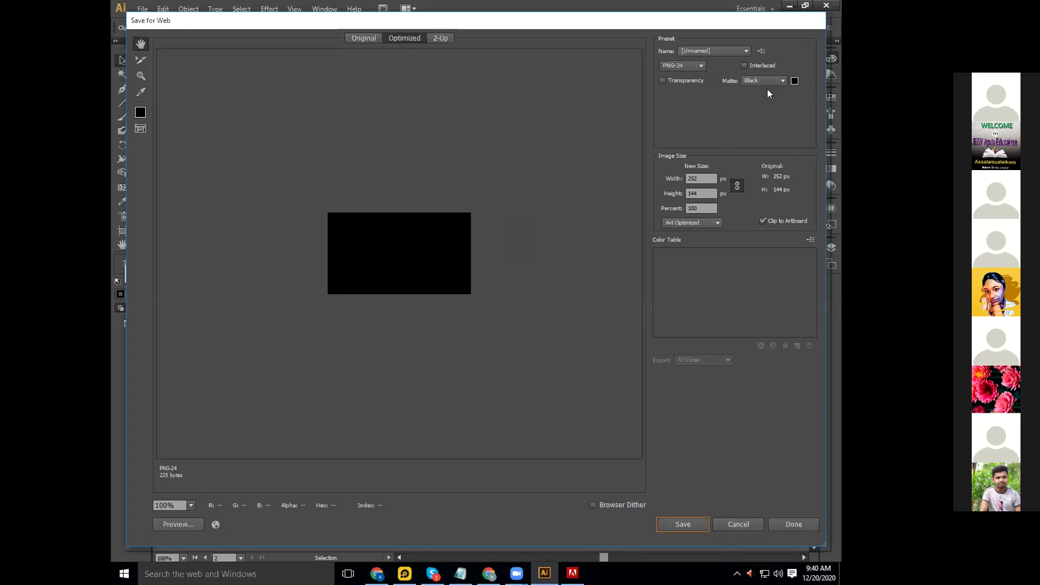
{"action": "left_click", "coordinate": [762, 220]}
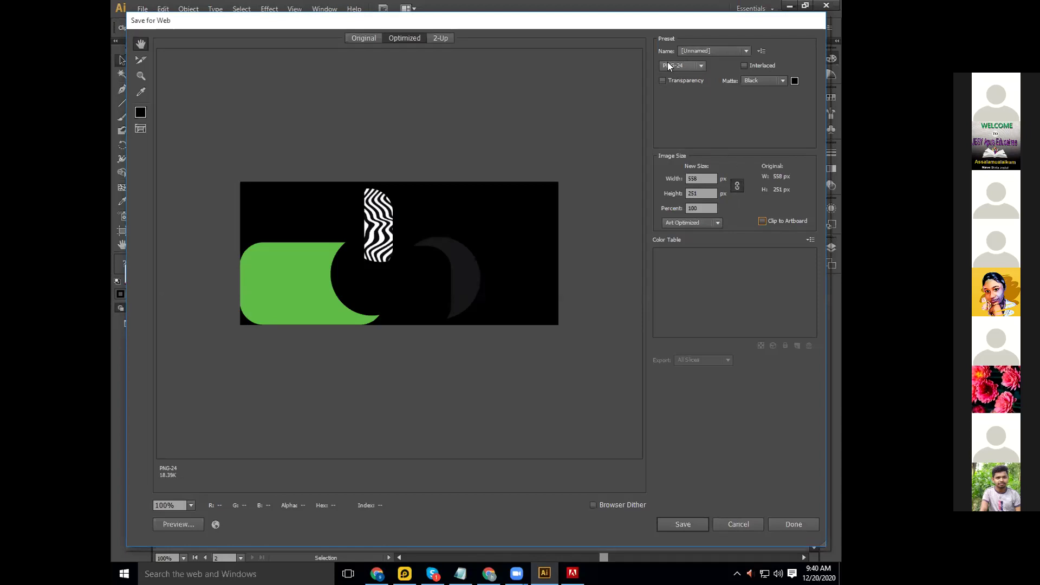
- Set the web export's matte to White and its file format to JPEG
{"action": "left_click", "coordinate": [701, 66]}
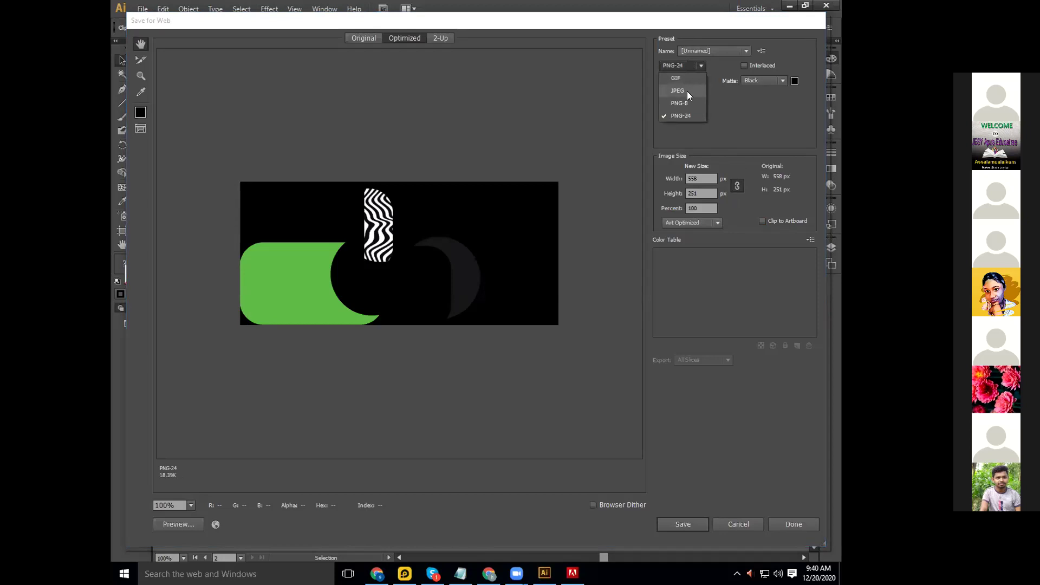
{"action": "left_click", "coordinate": [783, 81]}
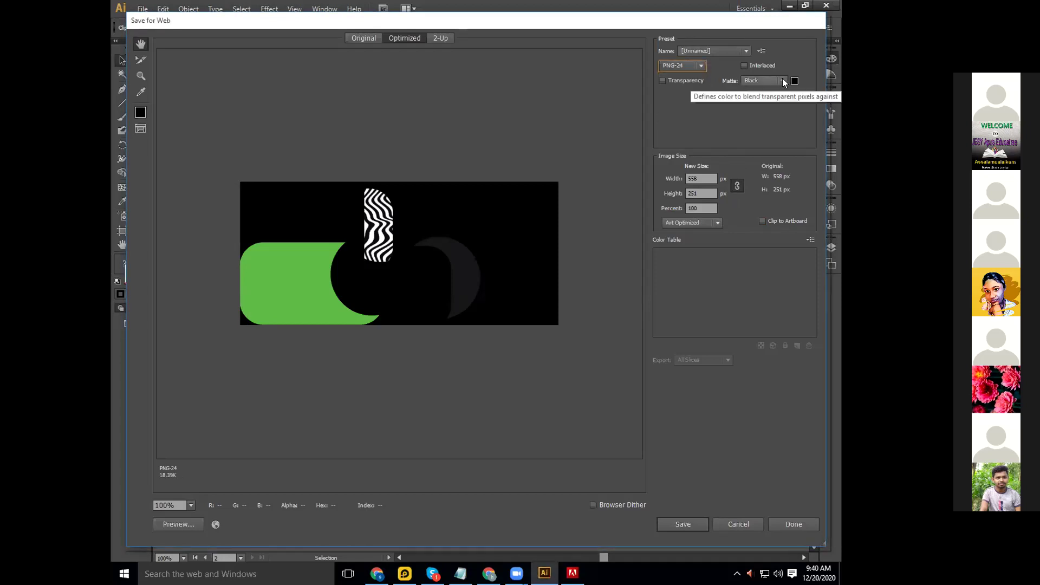
{"action": "left_click", "coordinate": [784, 81]}
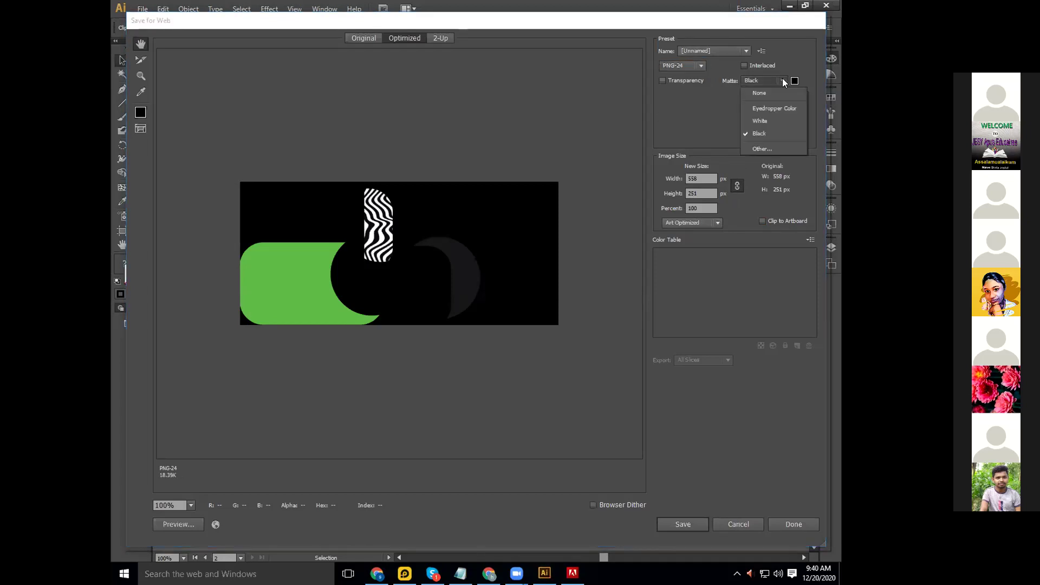
{"action": "left_click", "coordinate": [767, 122]}
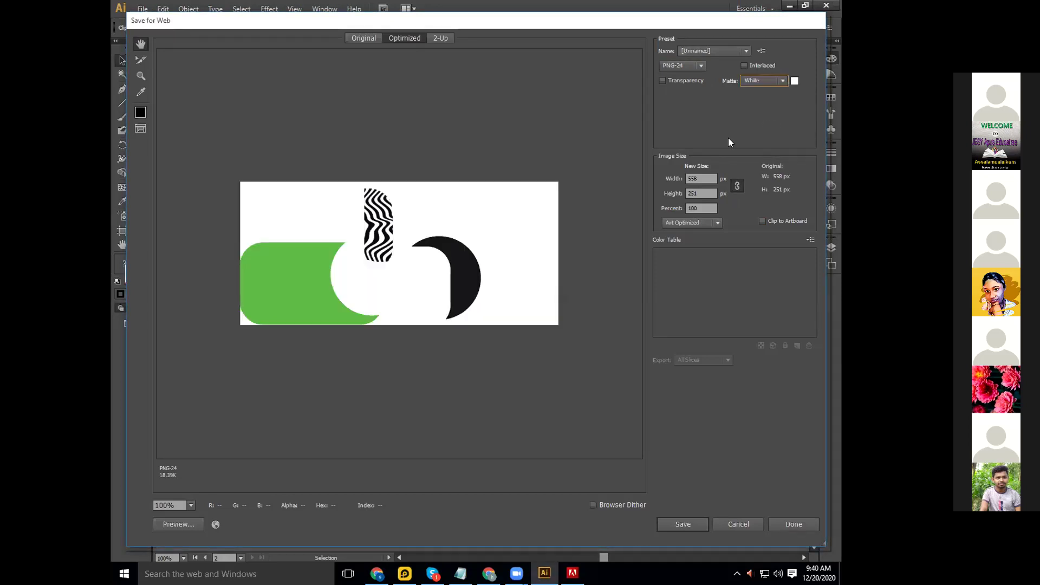
{"action": "left_click", "coordinate": [699, 64]}
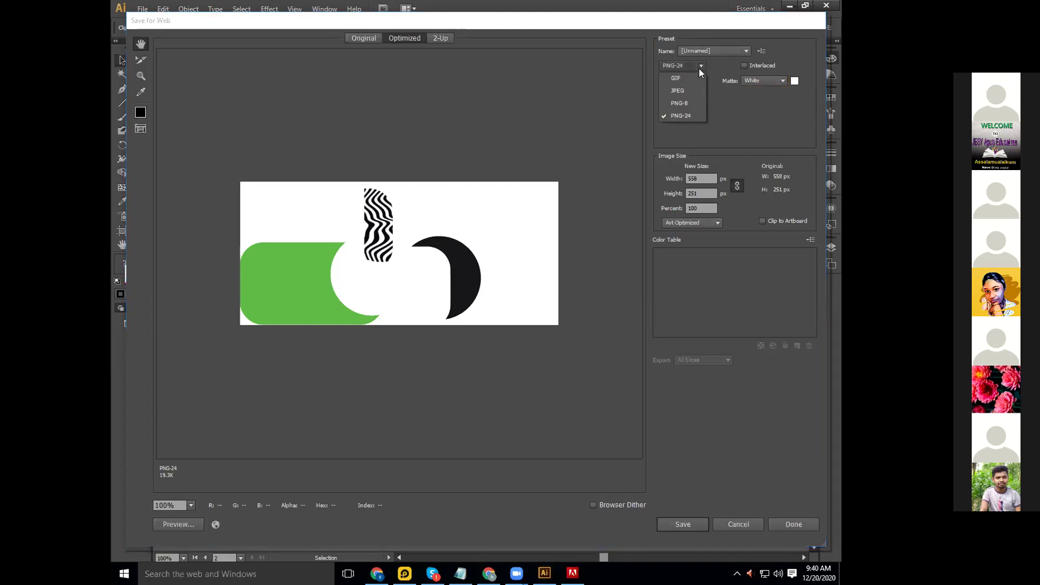
{"action": "left_click", "coordinate": [681, 92]}
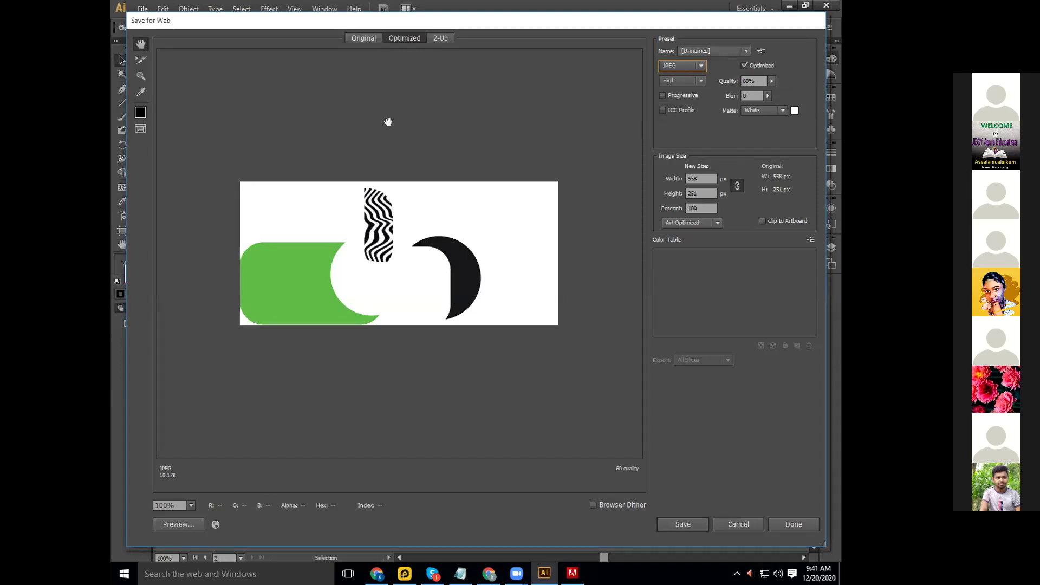
- Switch to the Zoom meeting window
{"action": "left_click", "coordinate": [516, 573]}
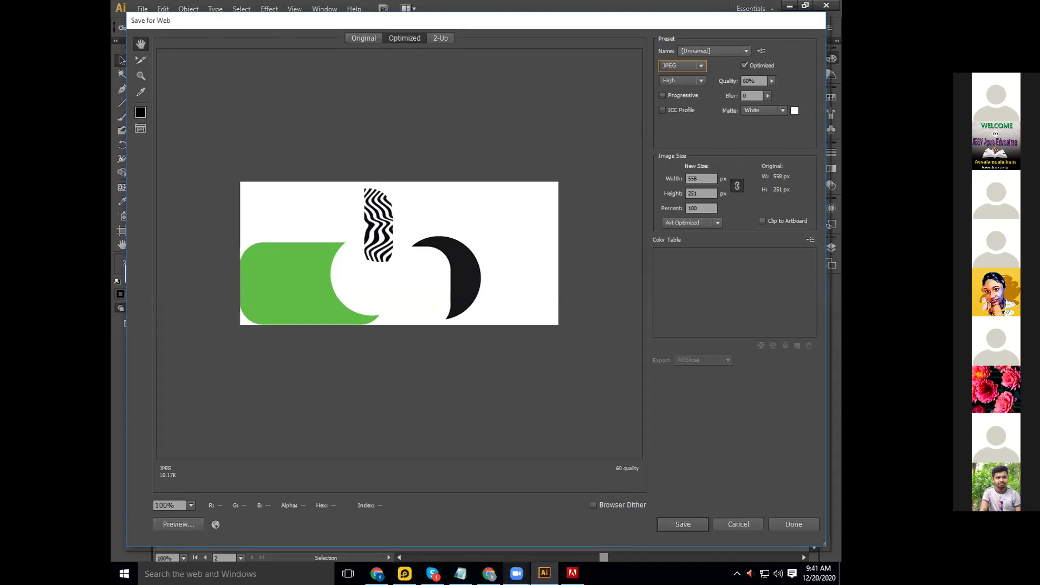